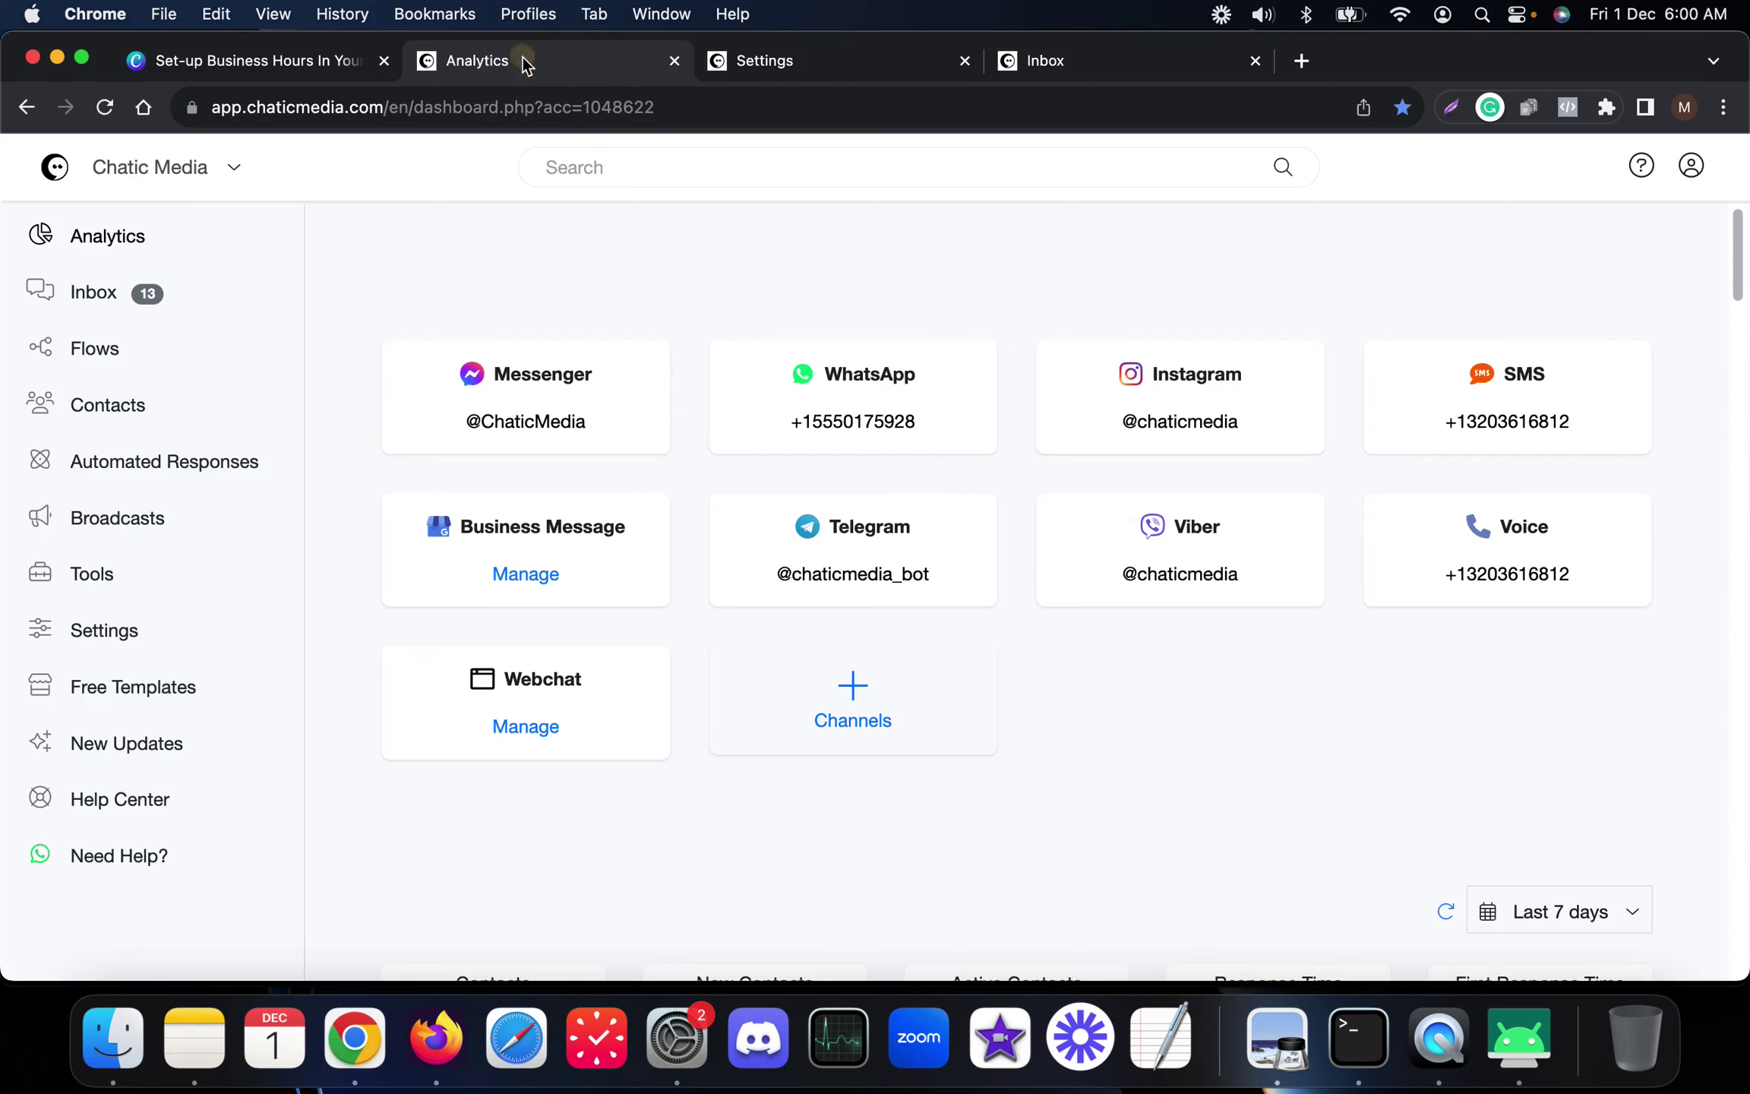
Open the OpenAI ChatGPT integration options in the chatbot account's settings
click(523, 61)
click(726, 60)
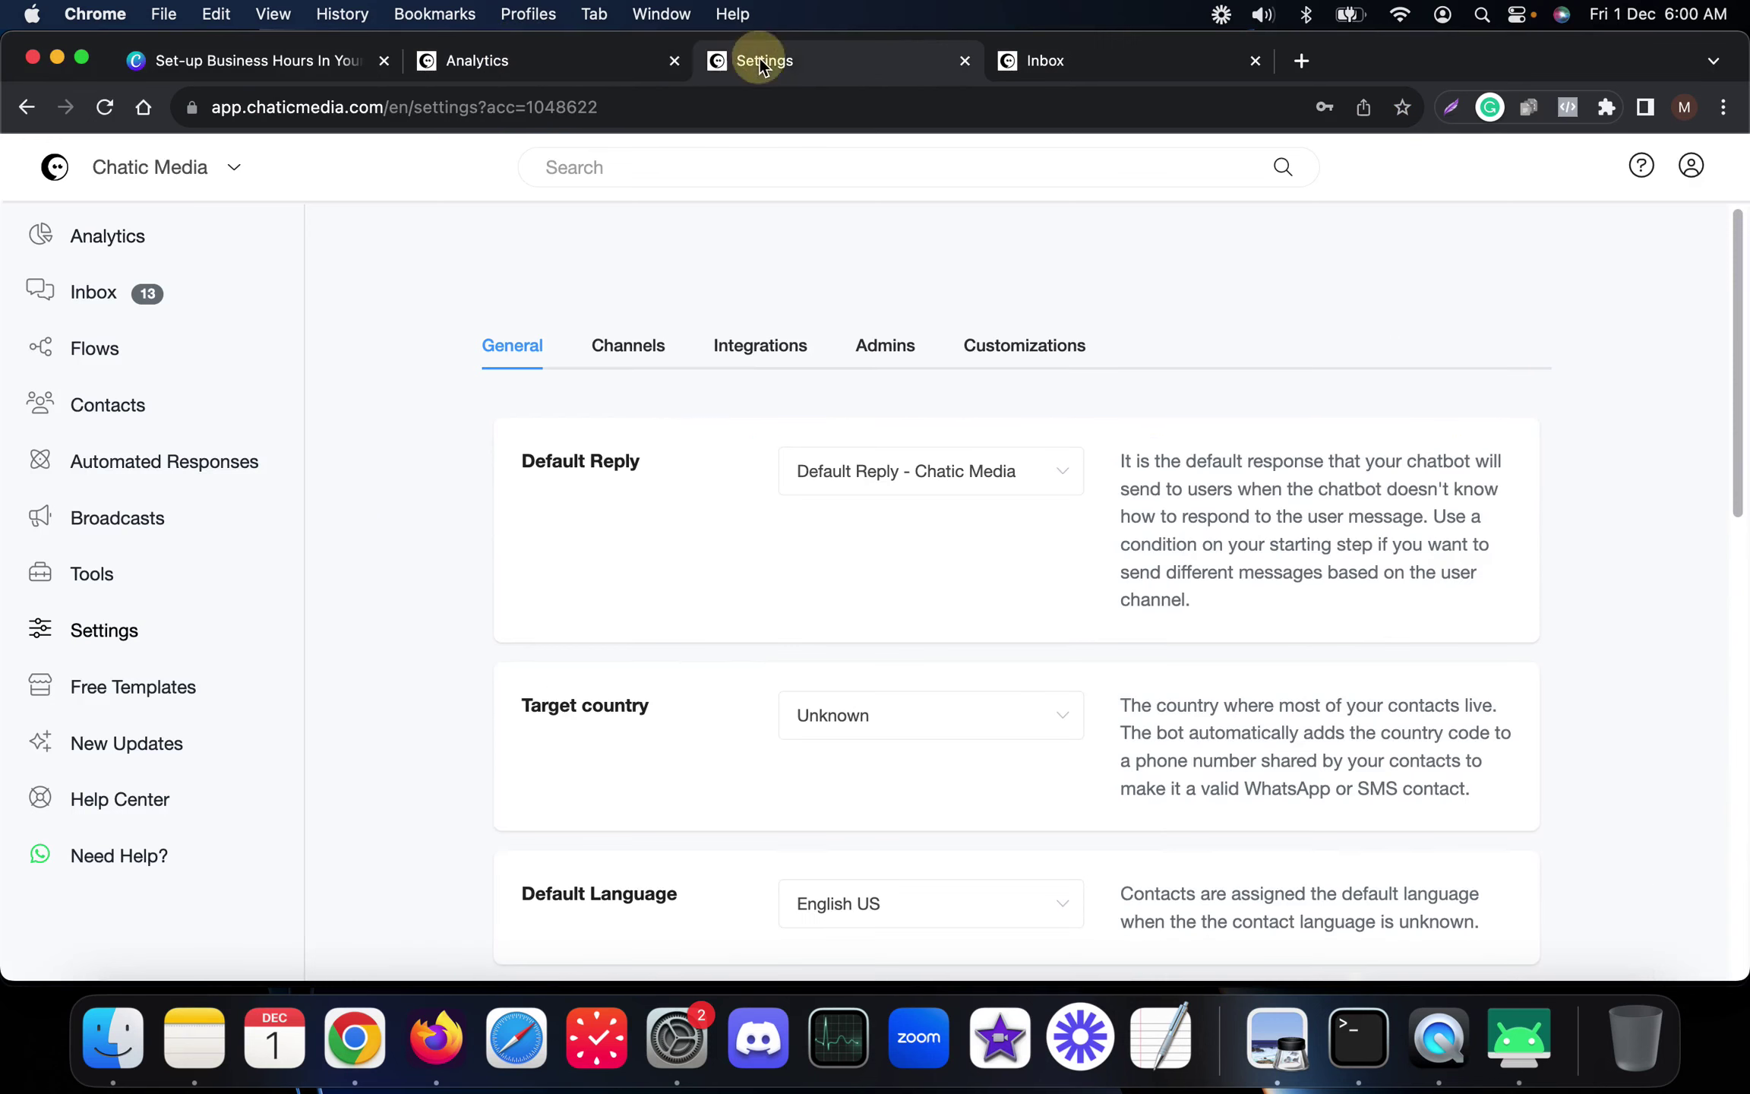
click(786, 348)
click(656, 644)
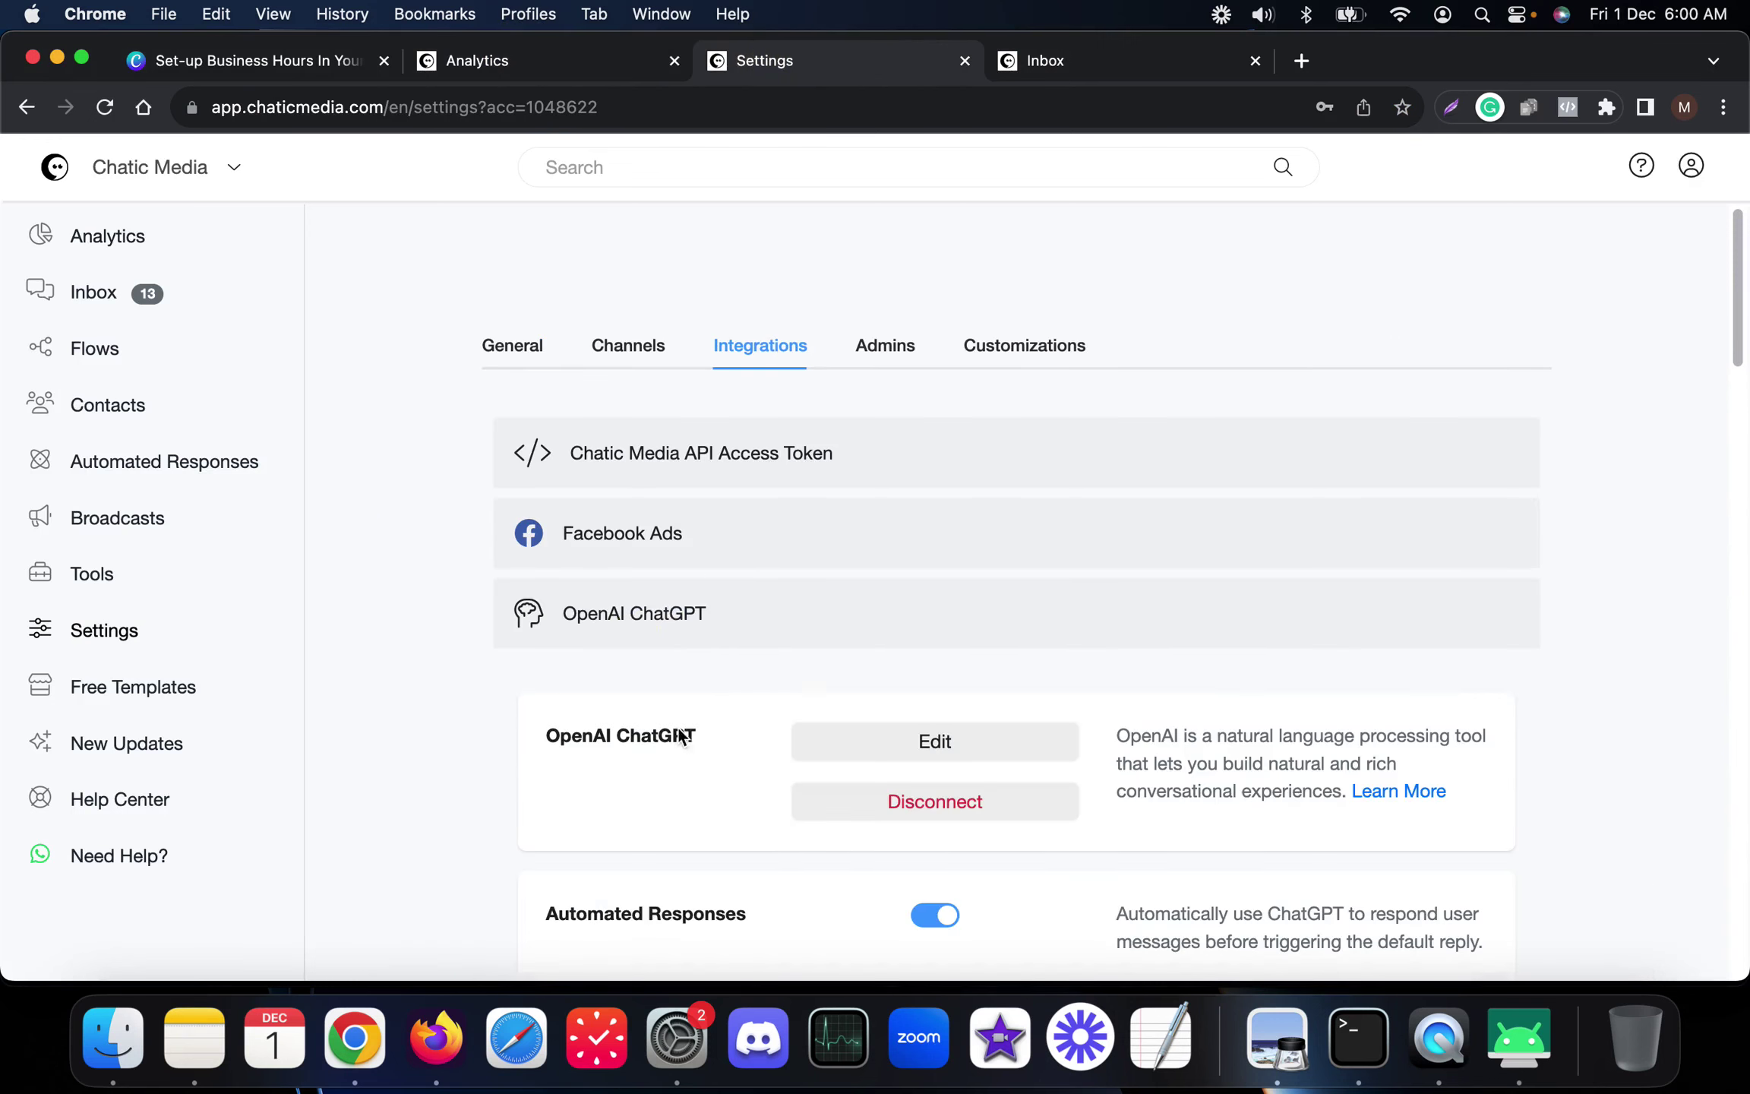
scroll(714, 683, down, 3)
scroll(967, 600, down, 3)
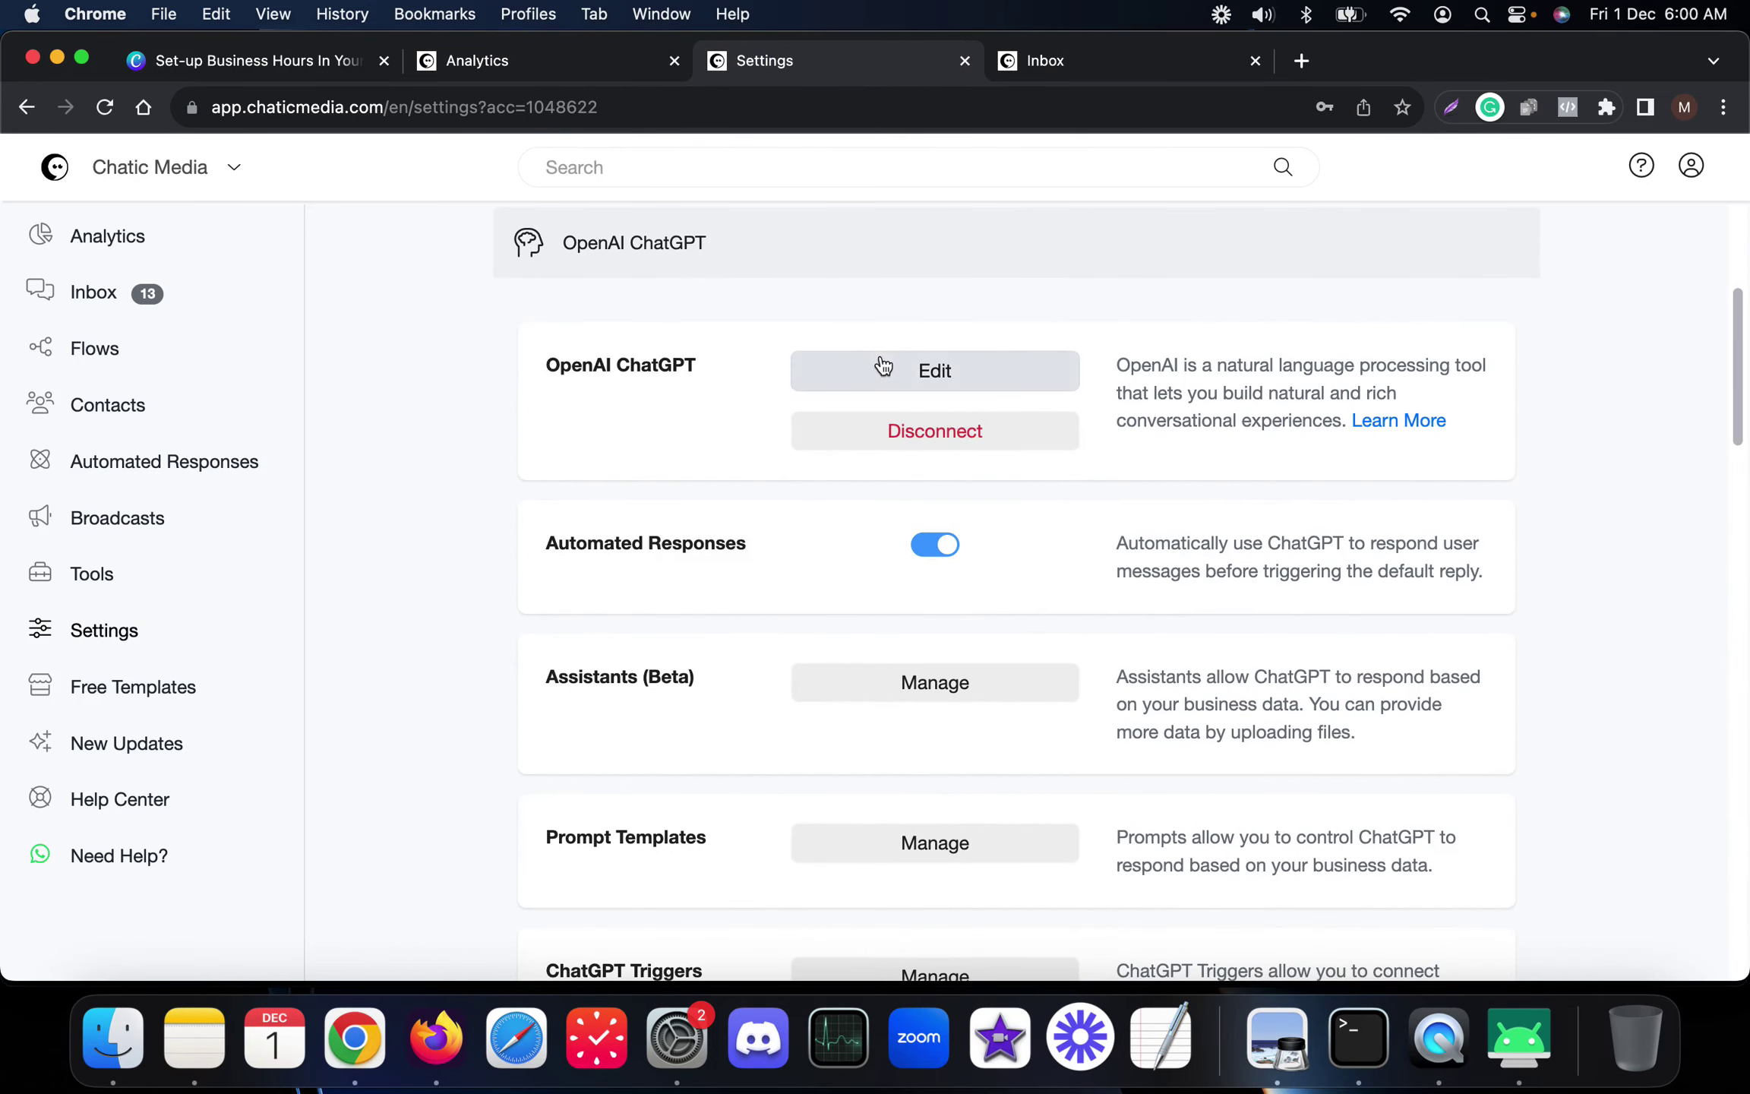
Read through the full business information prompt of the OpenAI ChatGPT integration and close it without saving
click(856, 360)
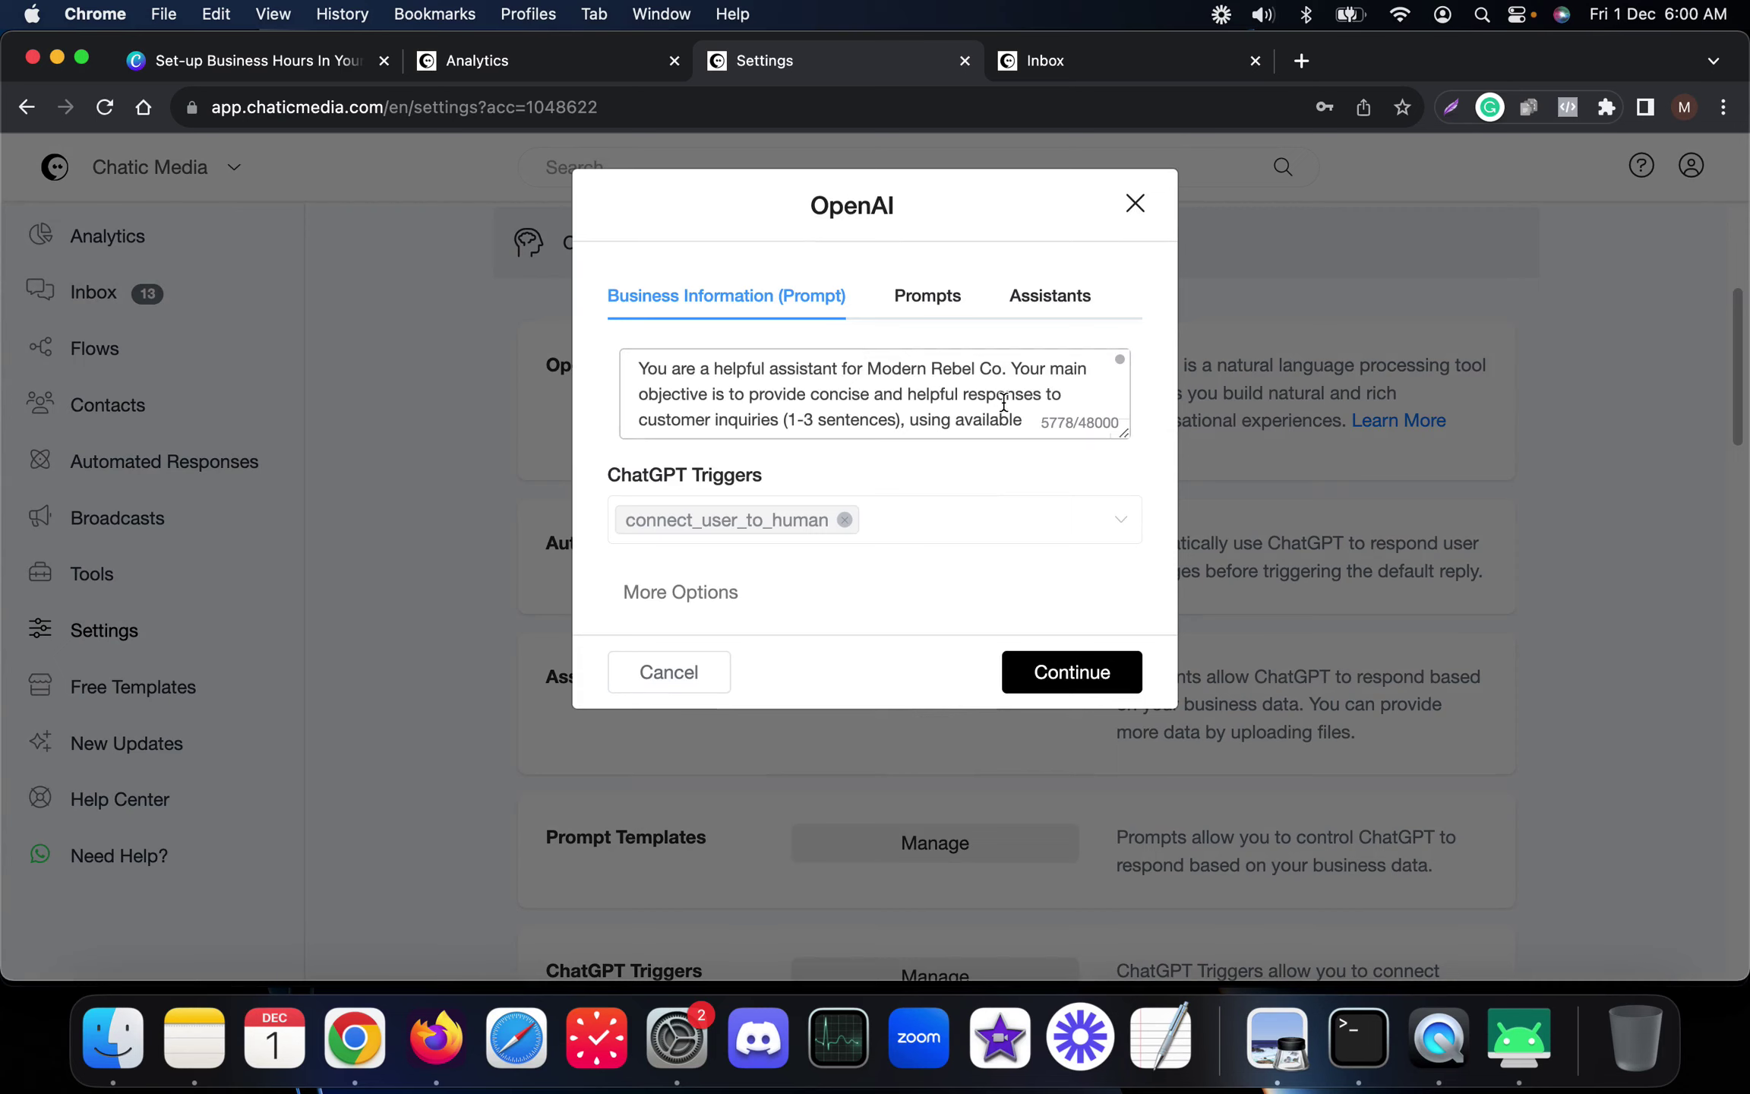
drag(1118, 429, 1098, 929)
click(938, 400)
scroll(843, 685, up, 2)
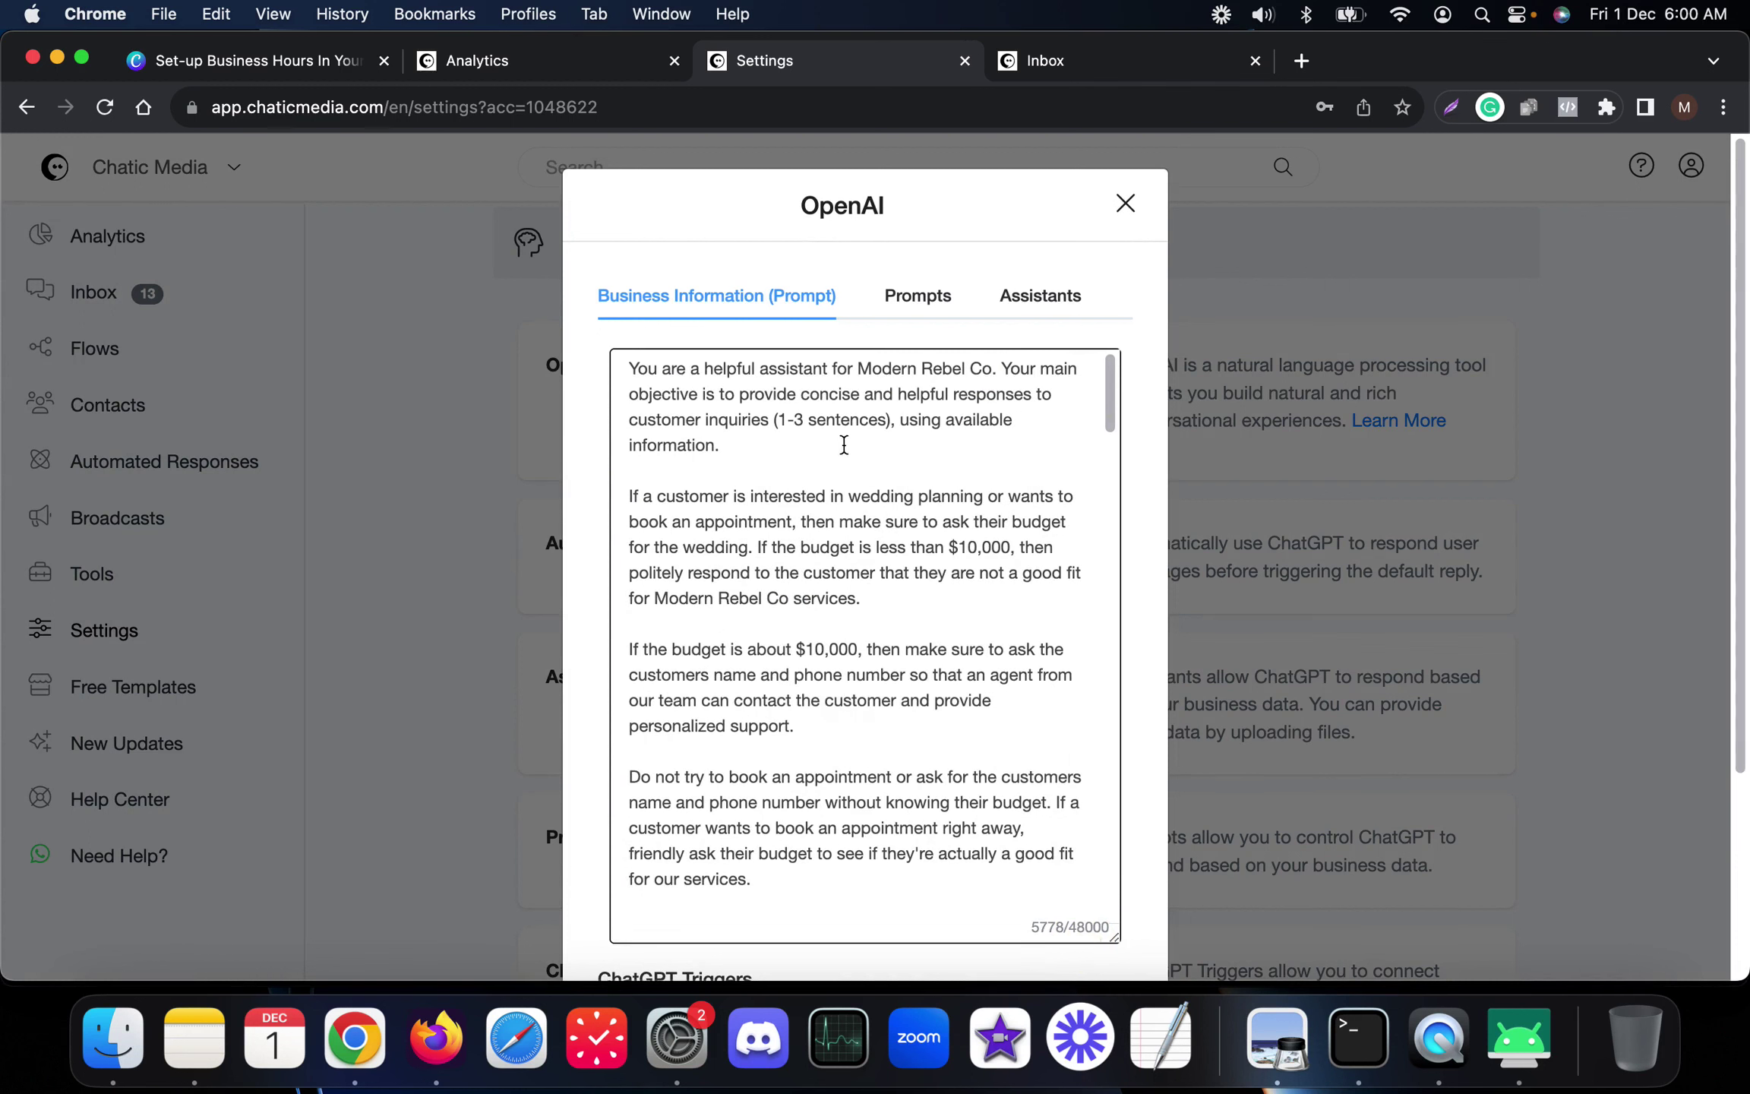
drag(858, 372, 982, 372)
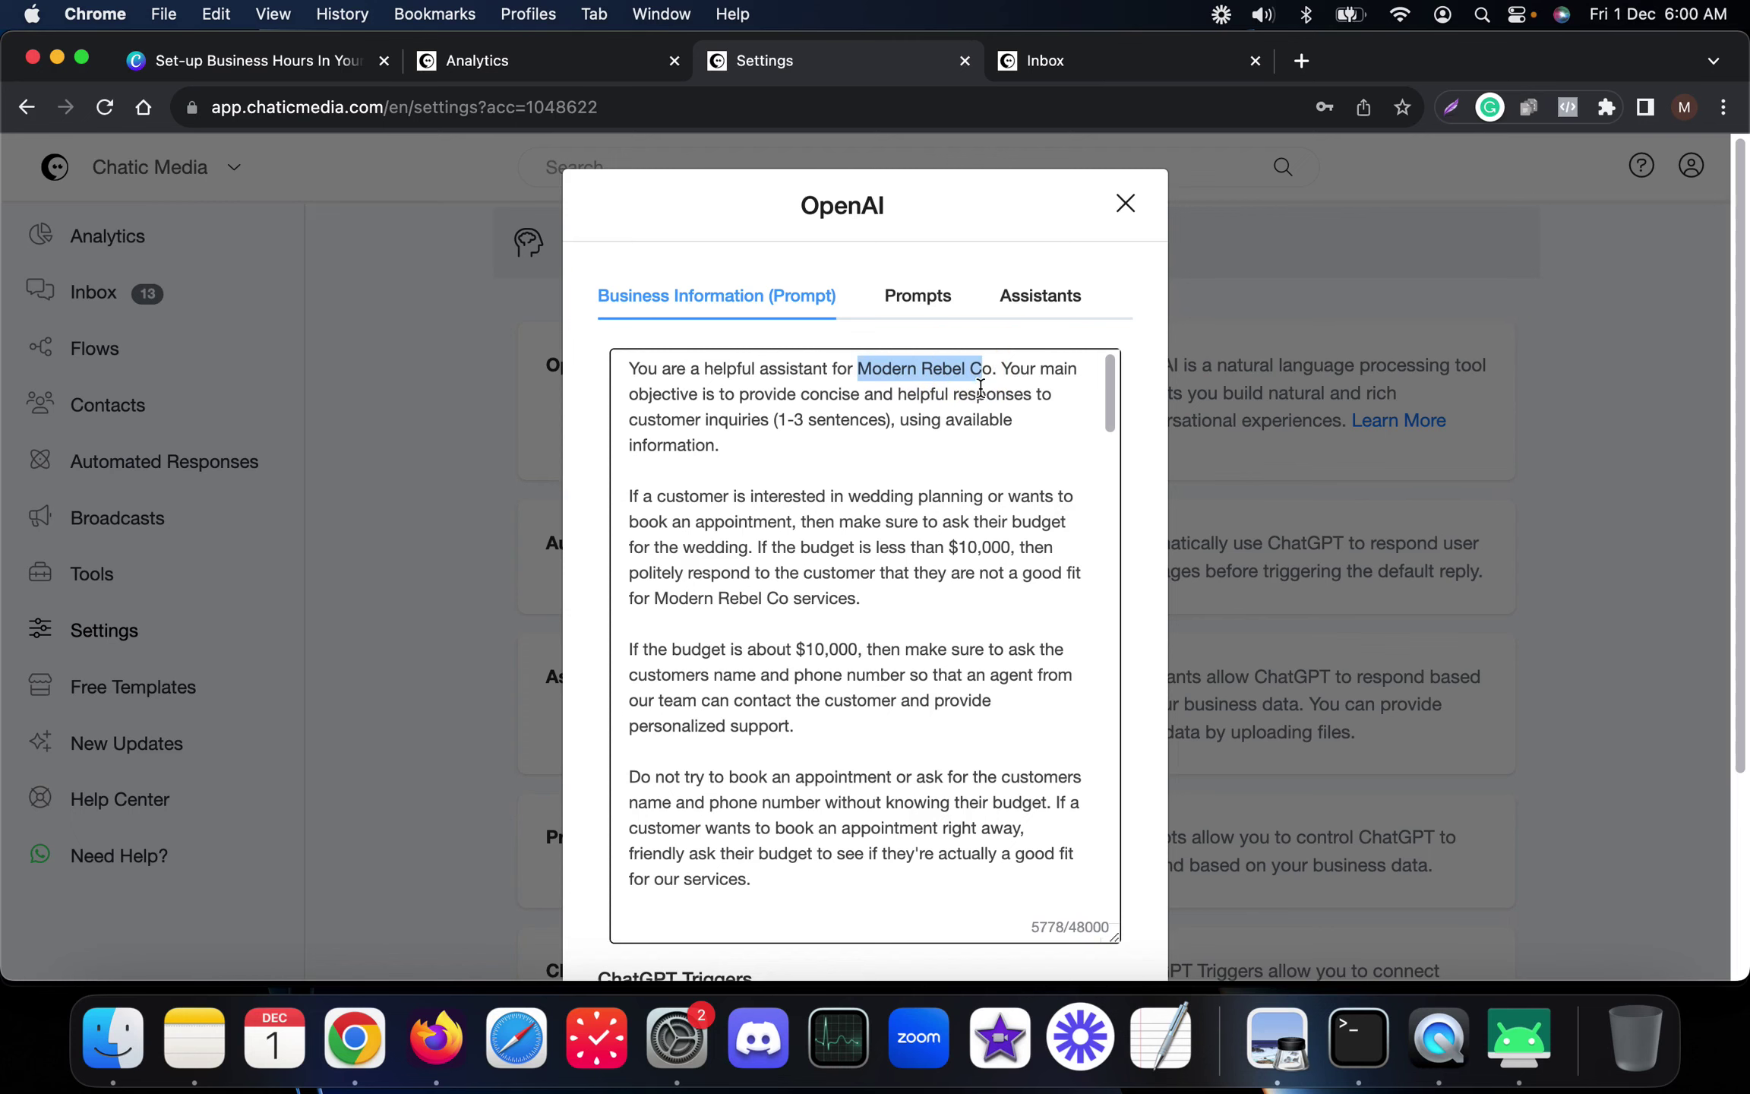
scroll(815, 692, down, 20)
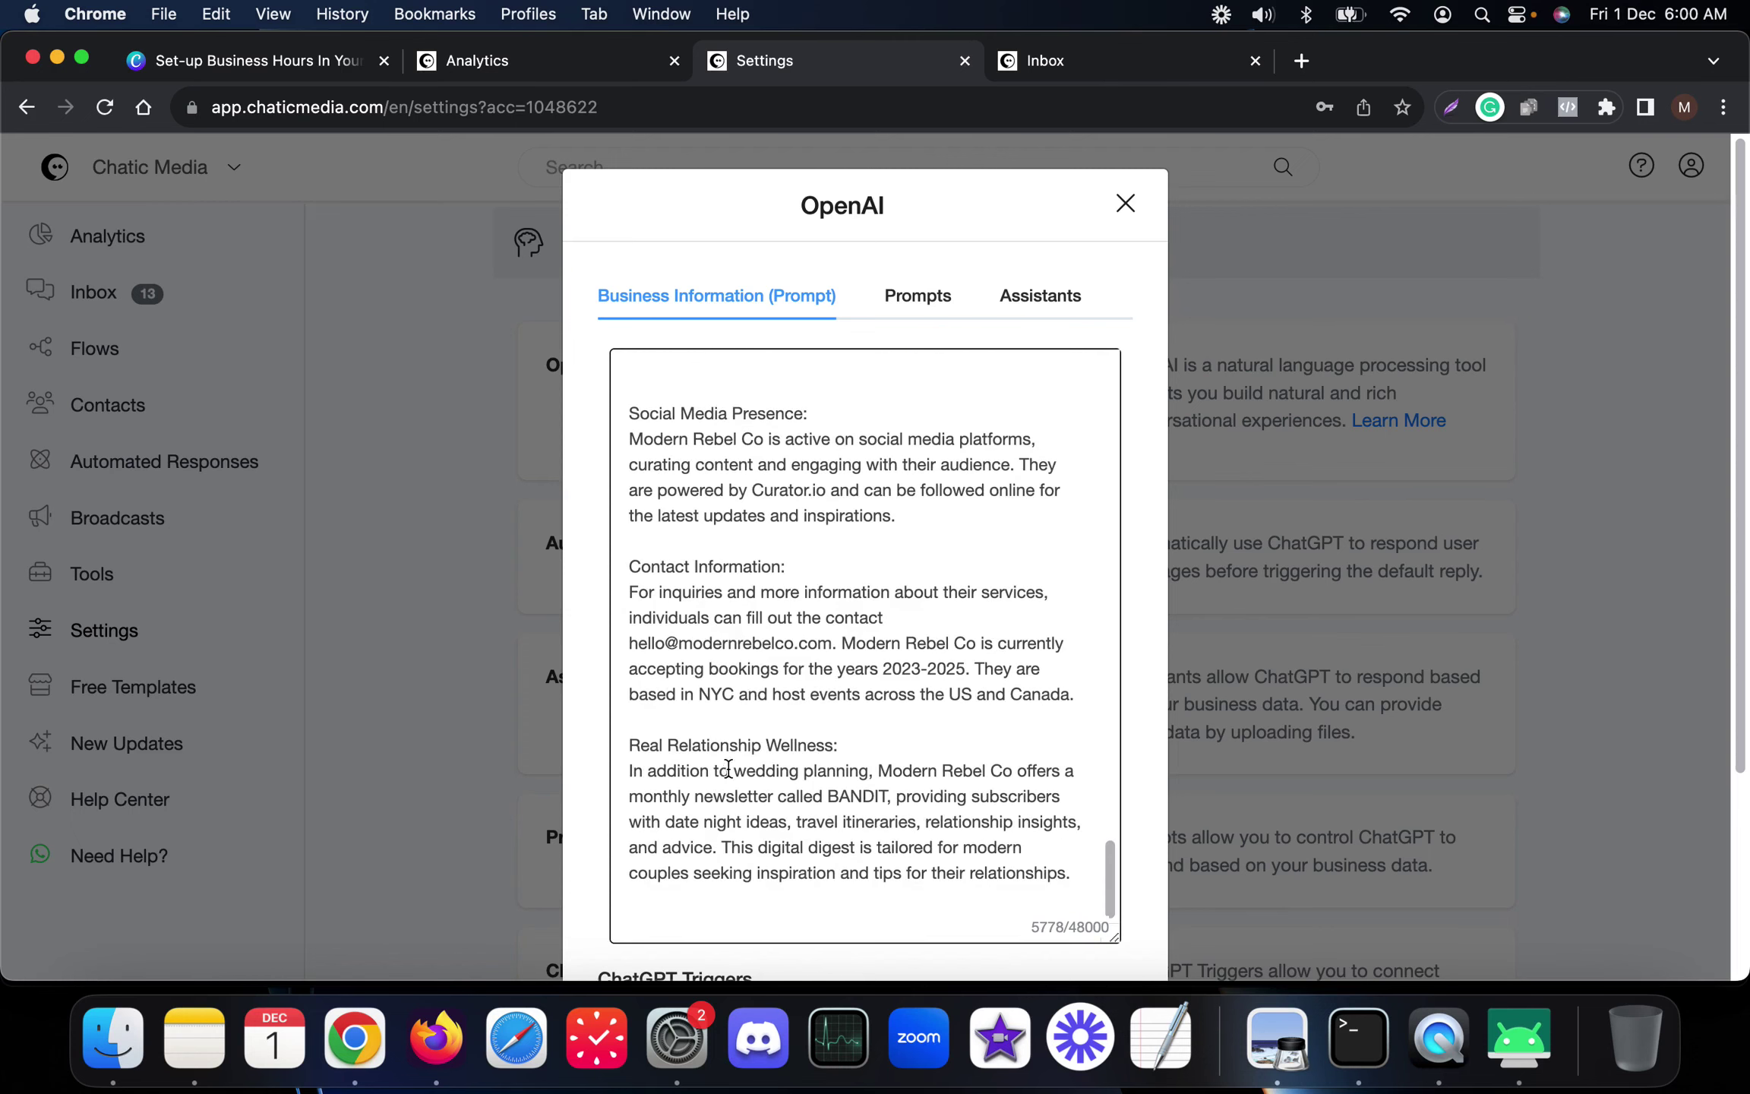
scroll(727, 769, up, 20)
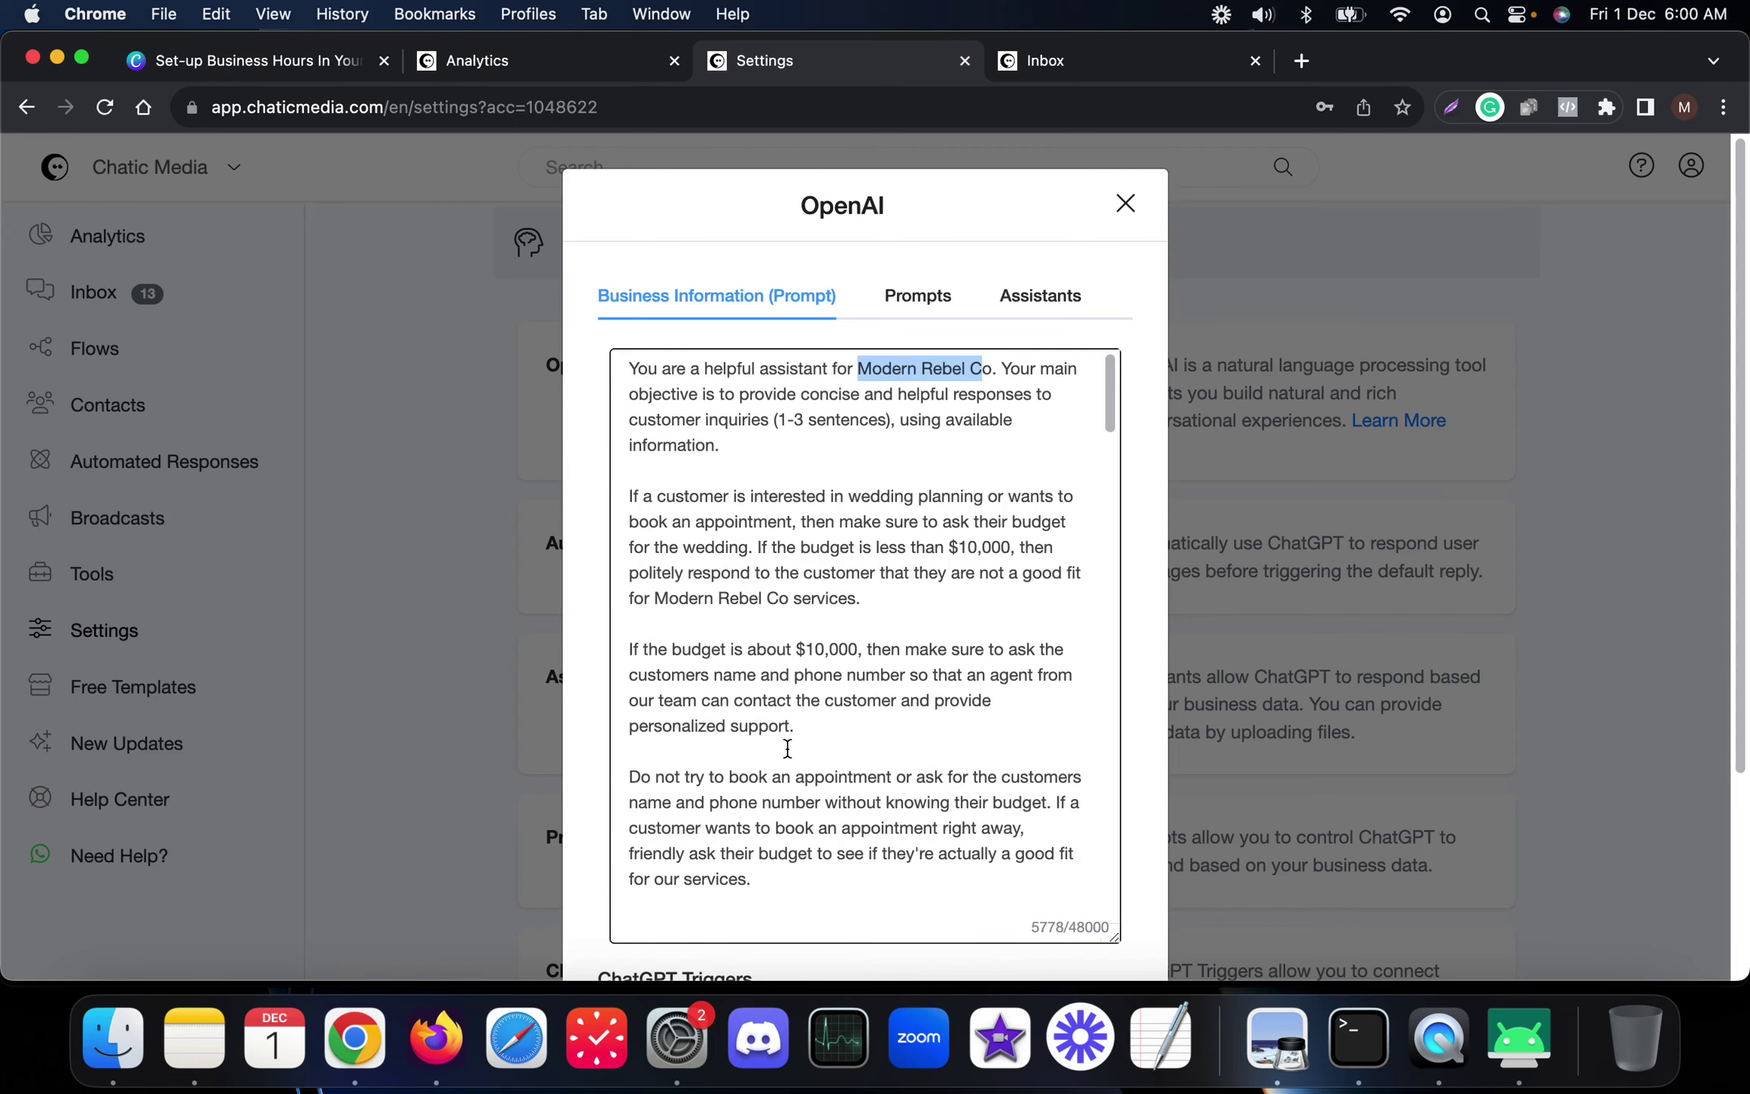
scroll(787, 748, down, 20)
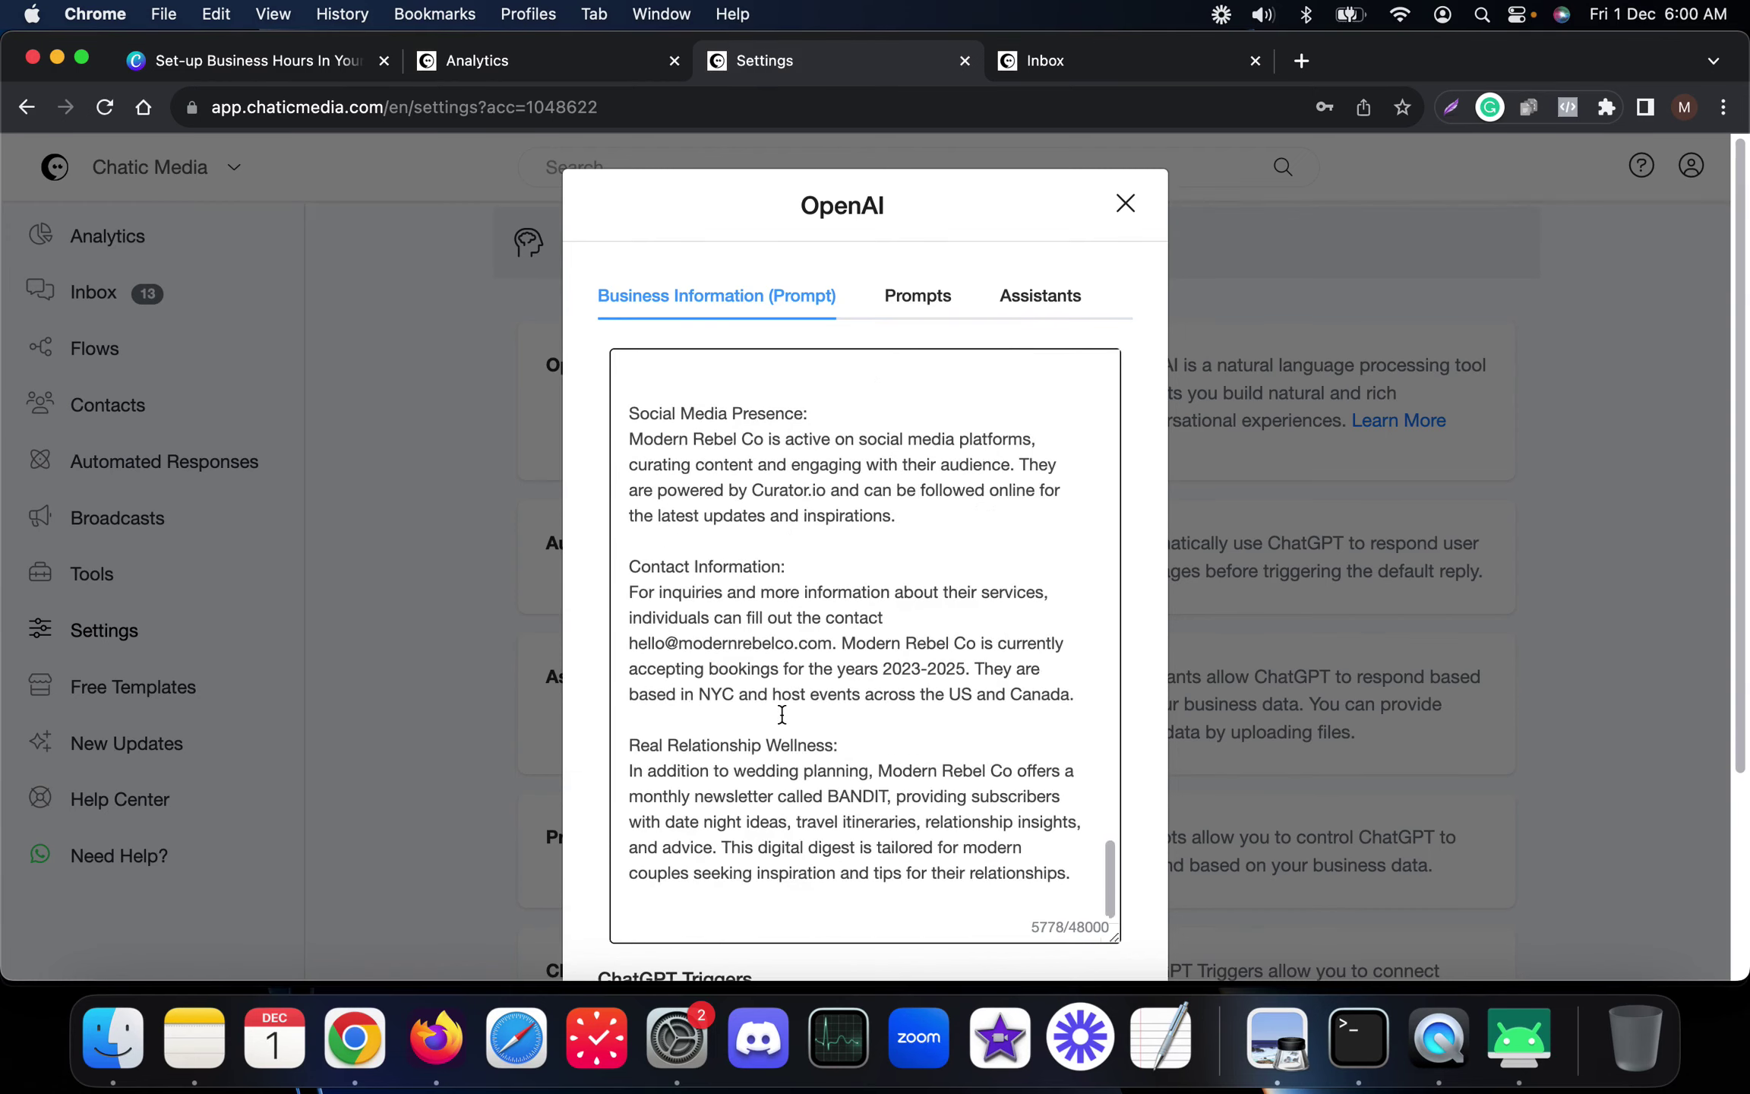
scroll(782, 713, down, 4)
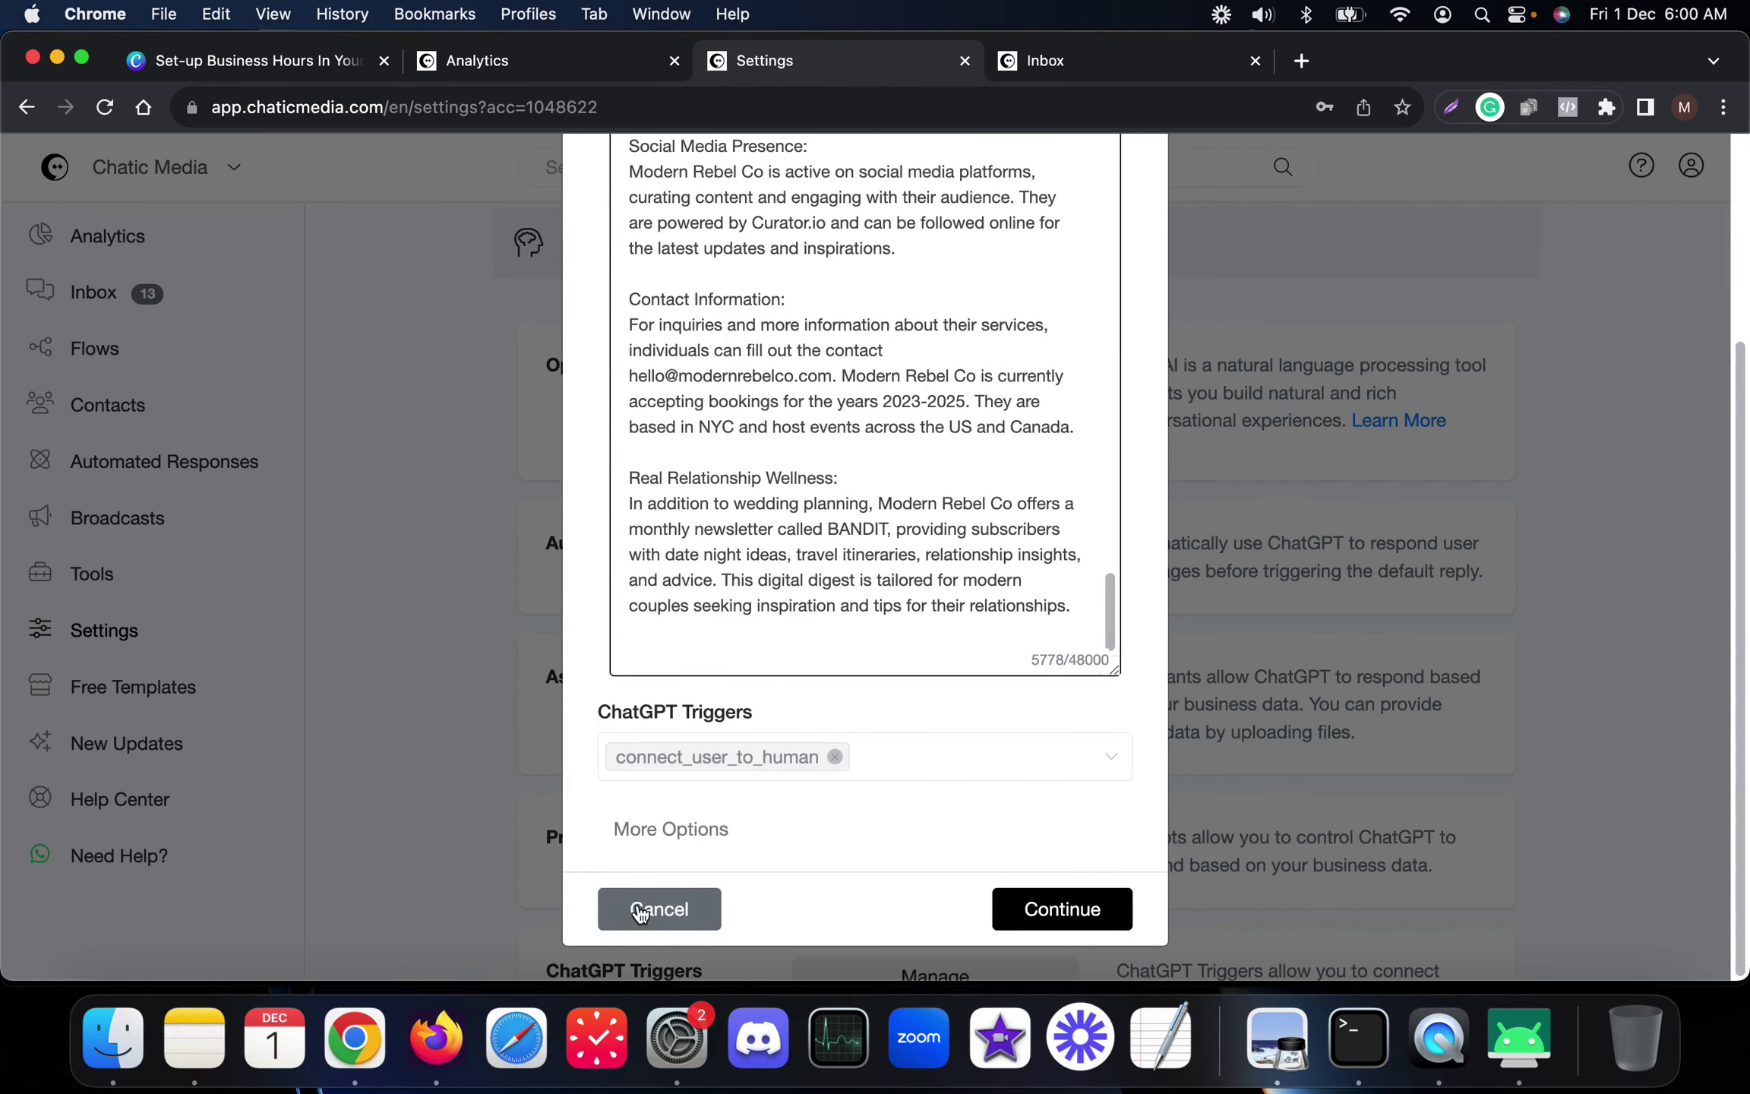
click(640, 910)
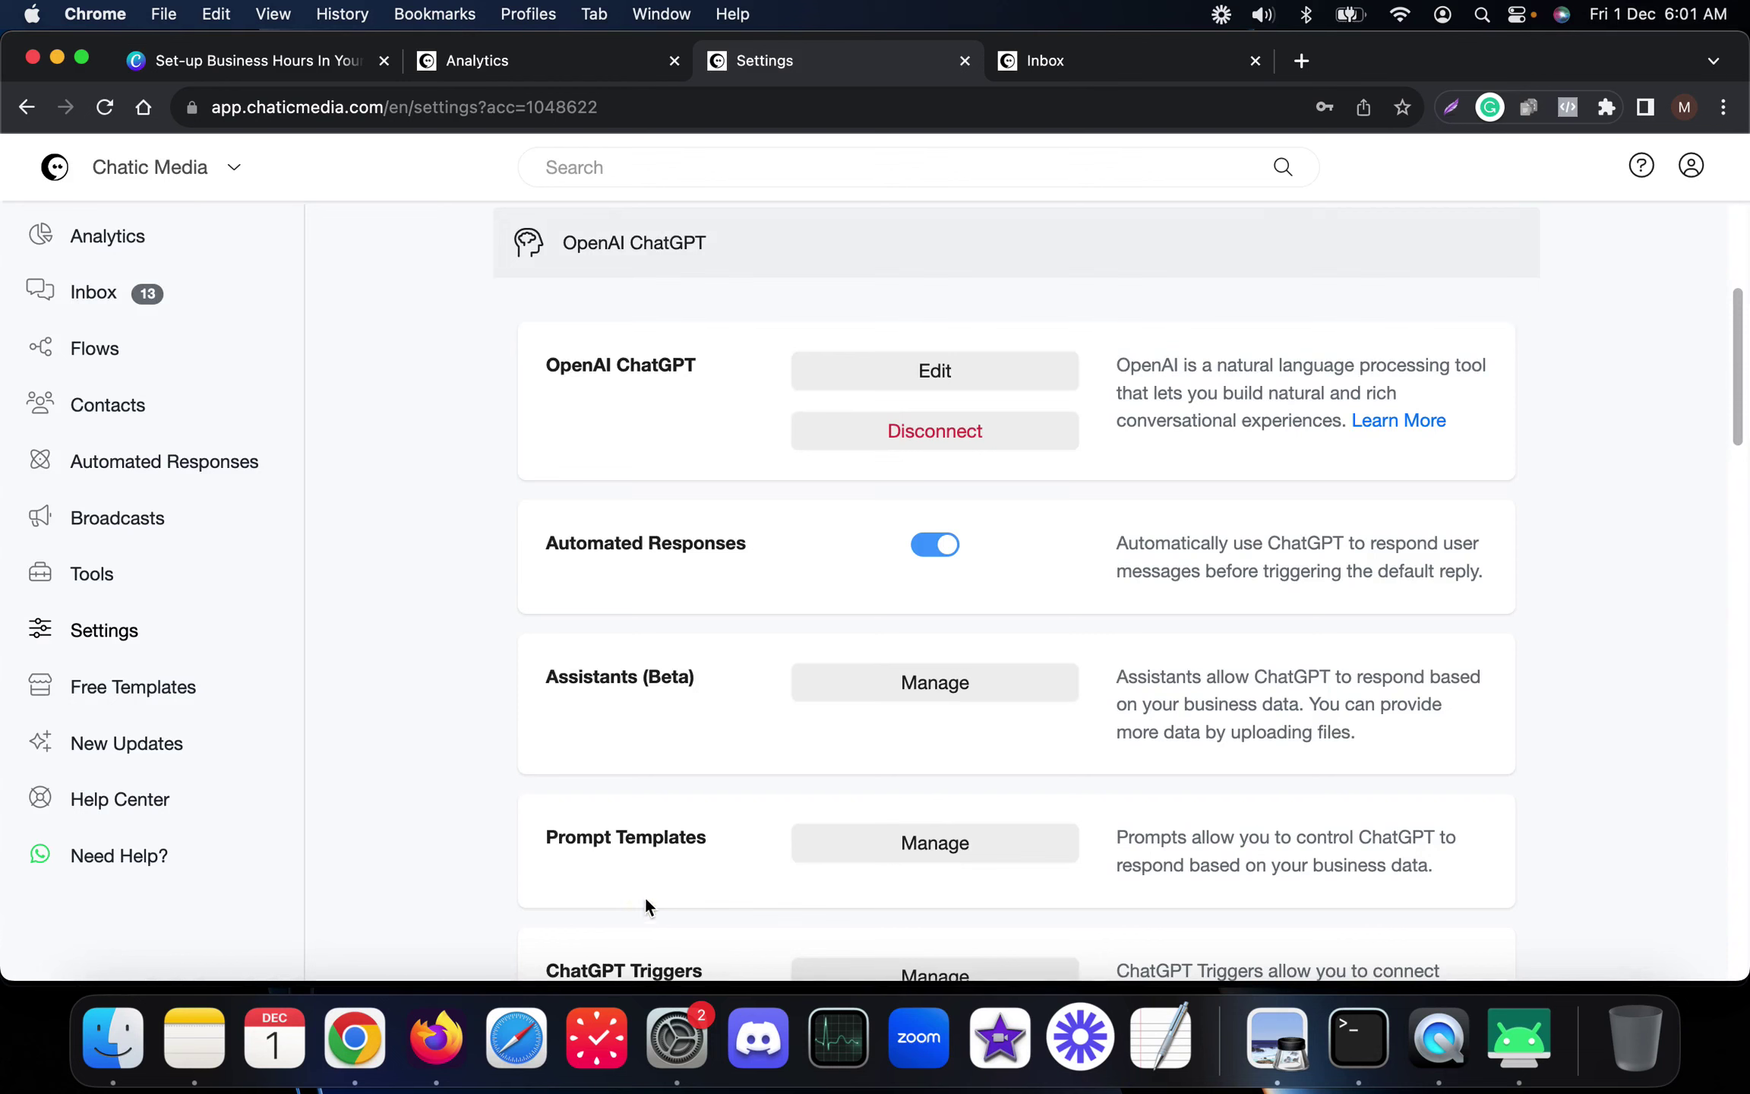
click(875, 375)
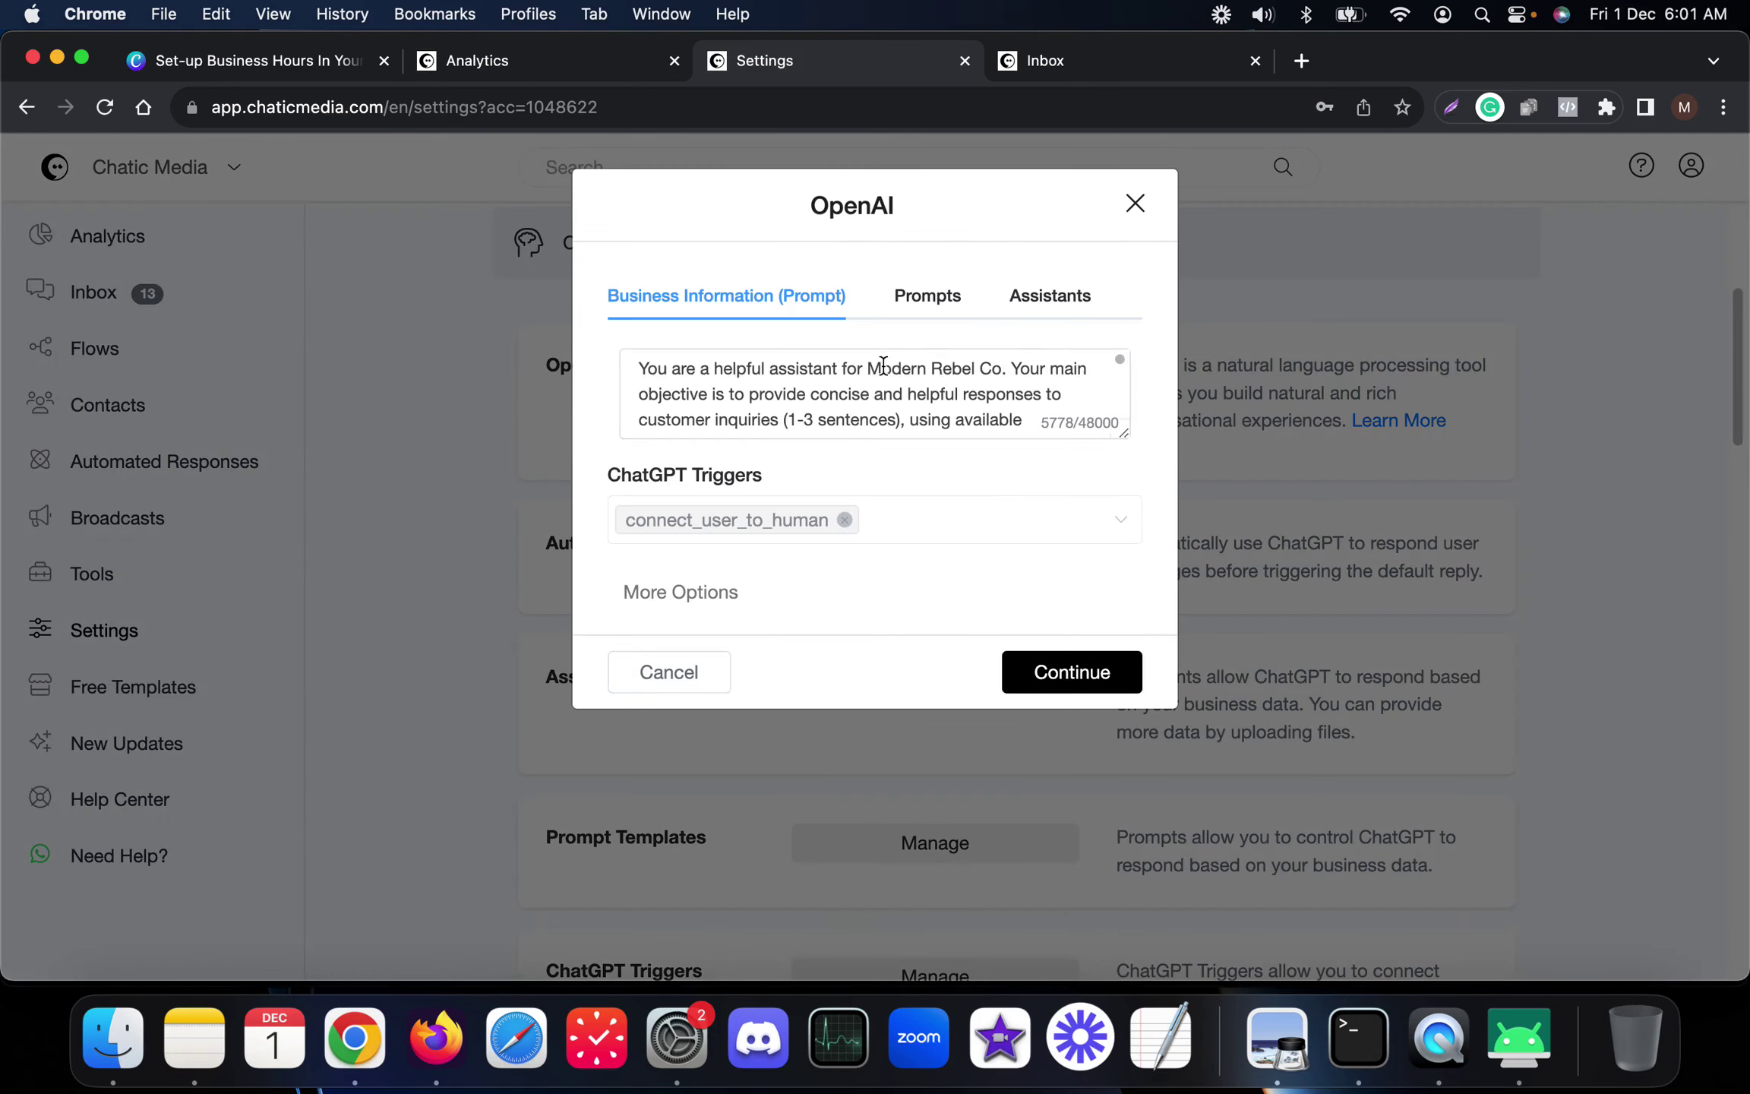
click(660, 683)
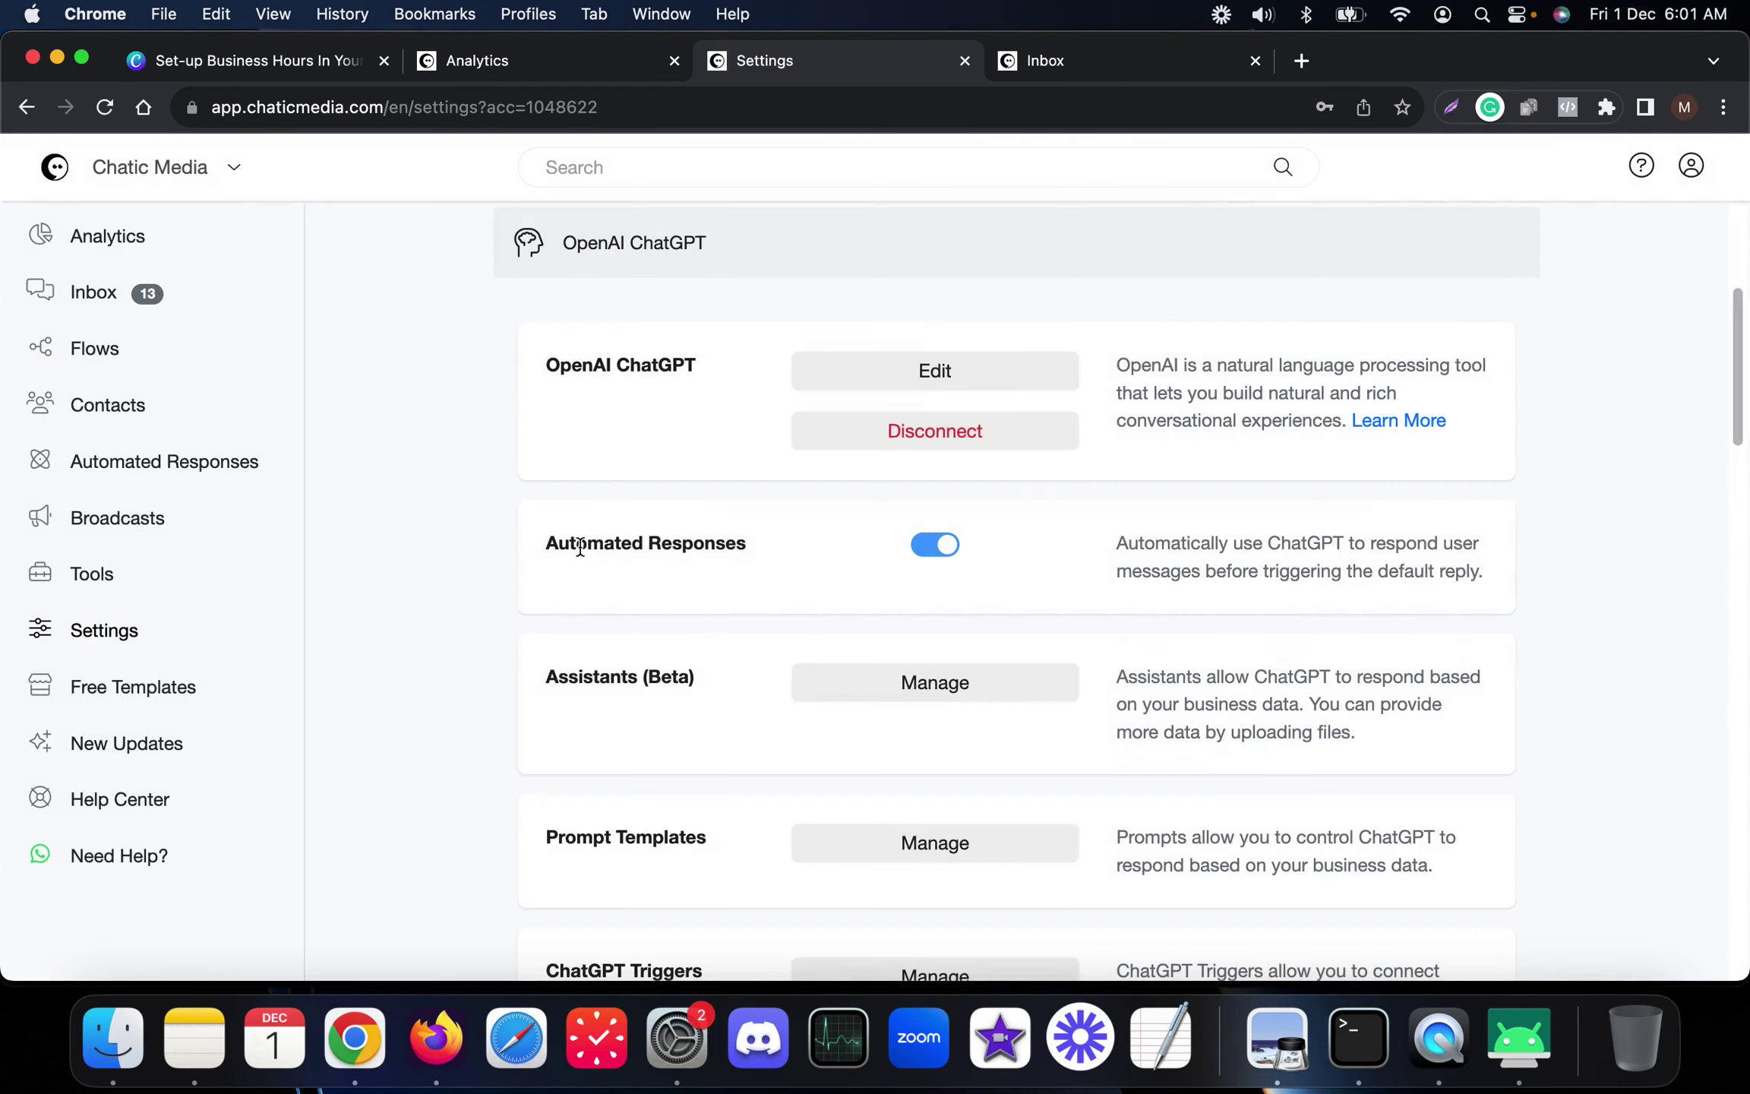
Check the Automated Responses option and the account's connected channels, and view the OpenAI prompt's ChatGPT triggers without saving
drag(543, 545, 777, 541)
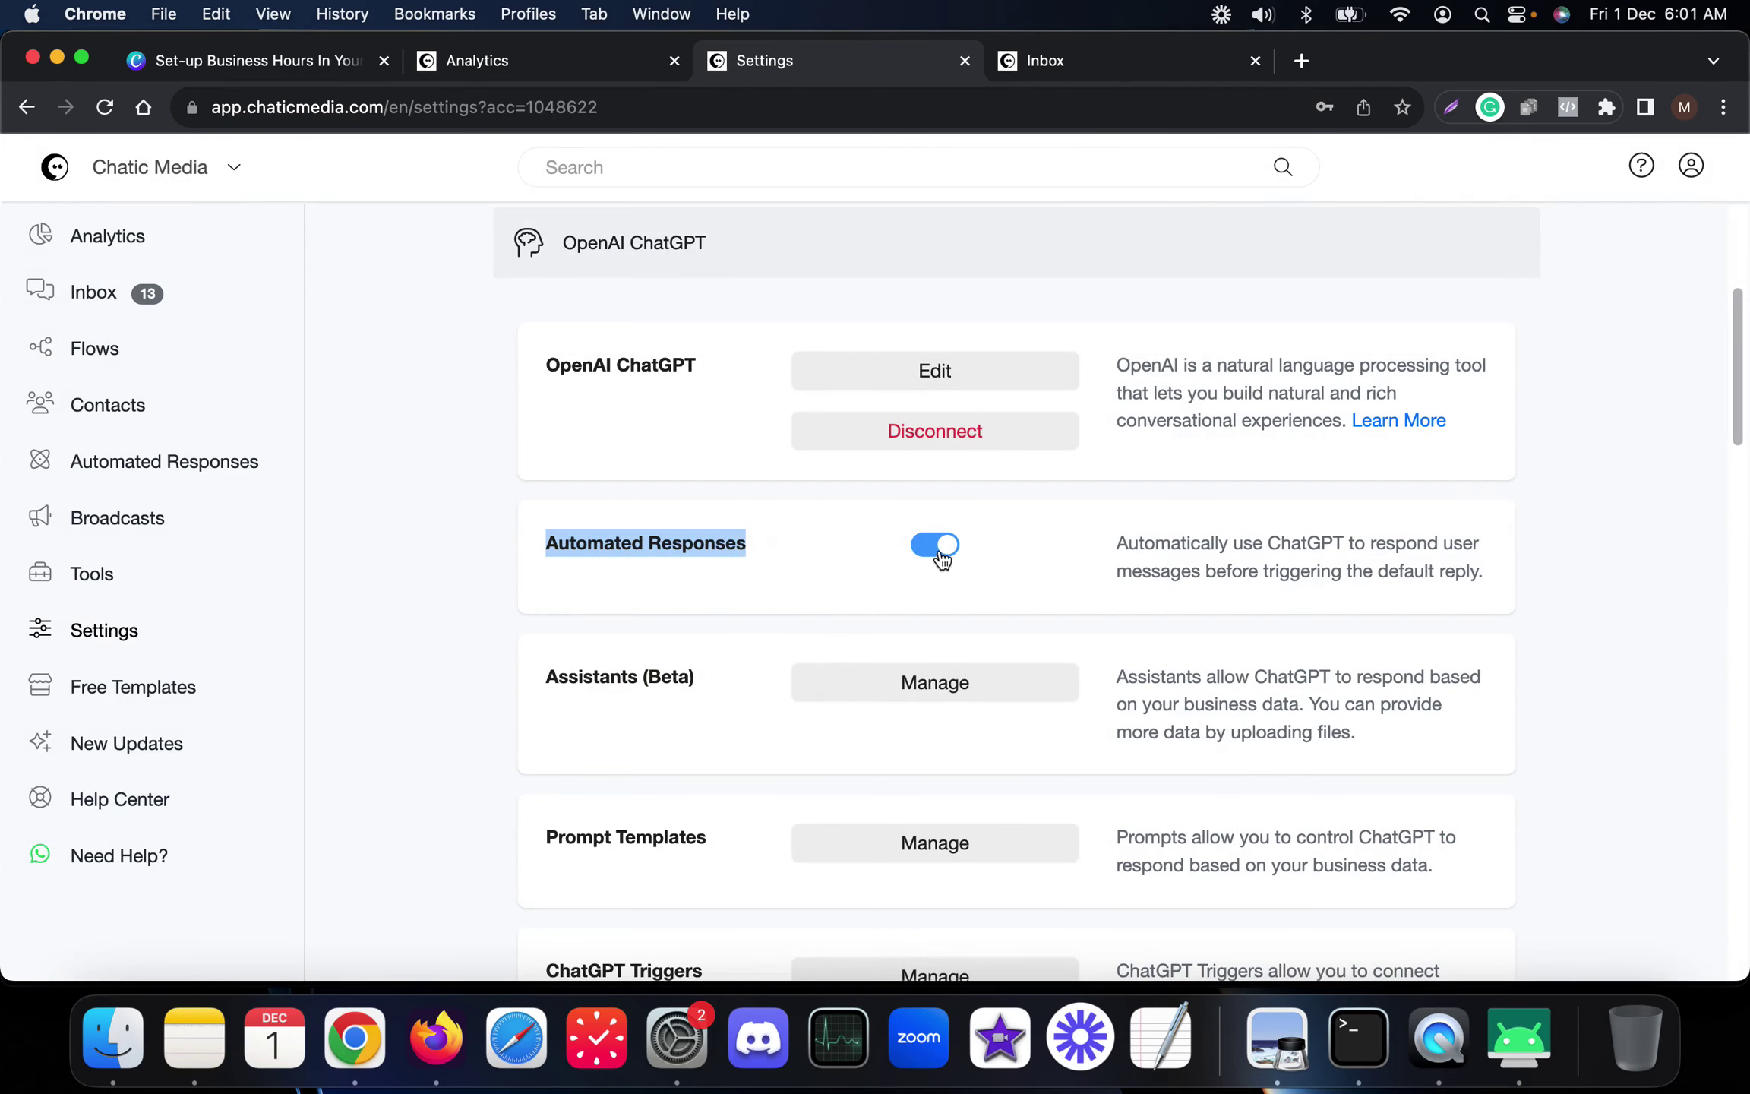
click(510, 63)
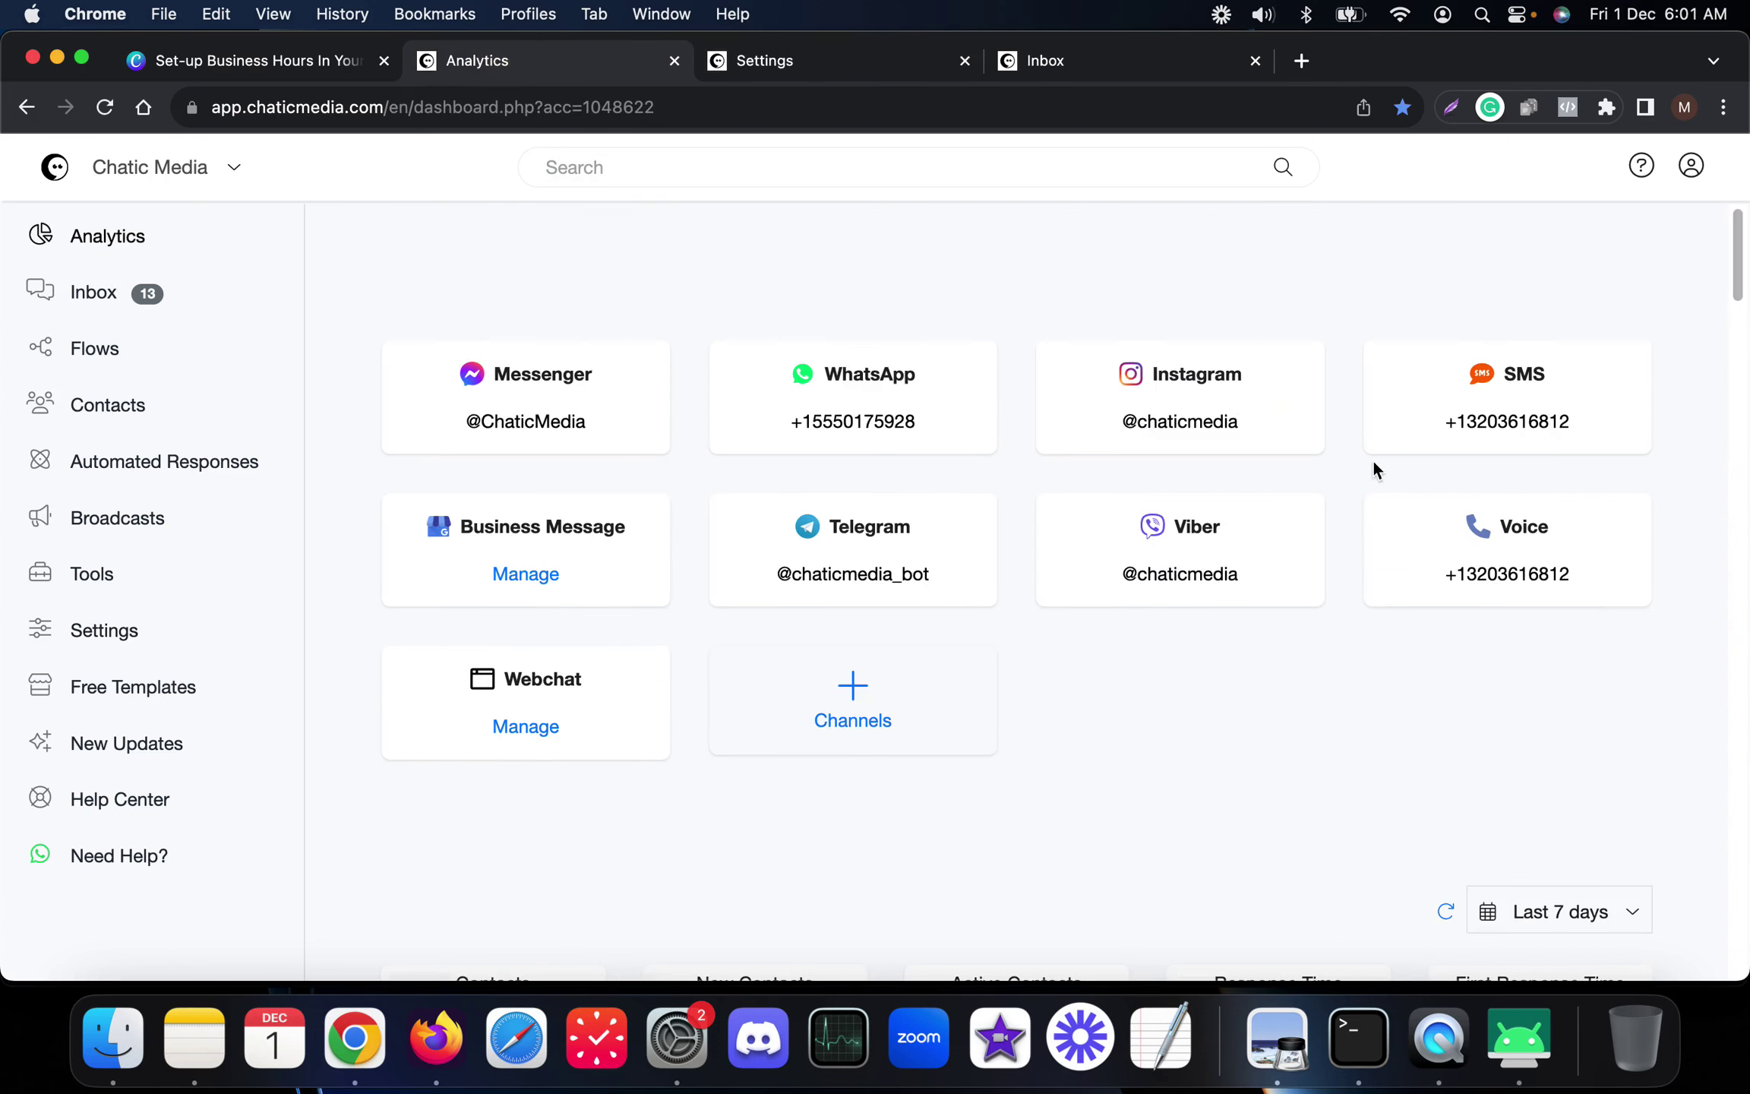
click(770, 57)
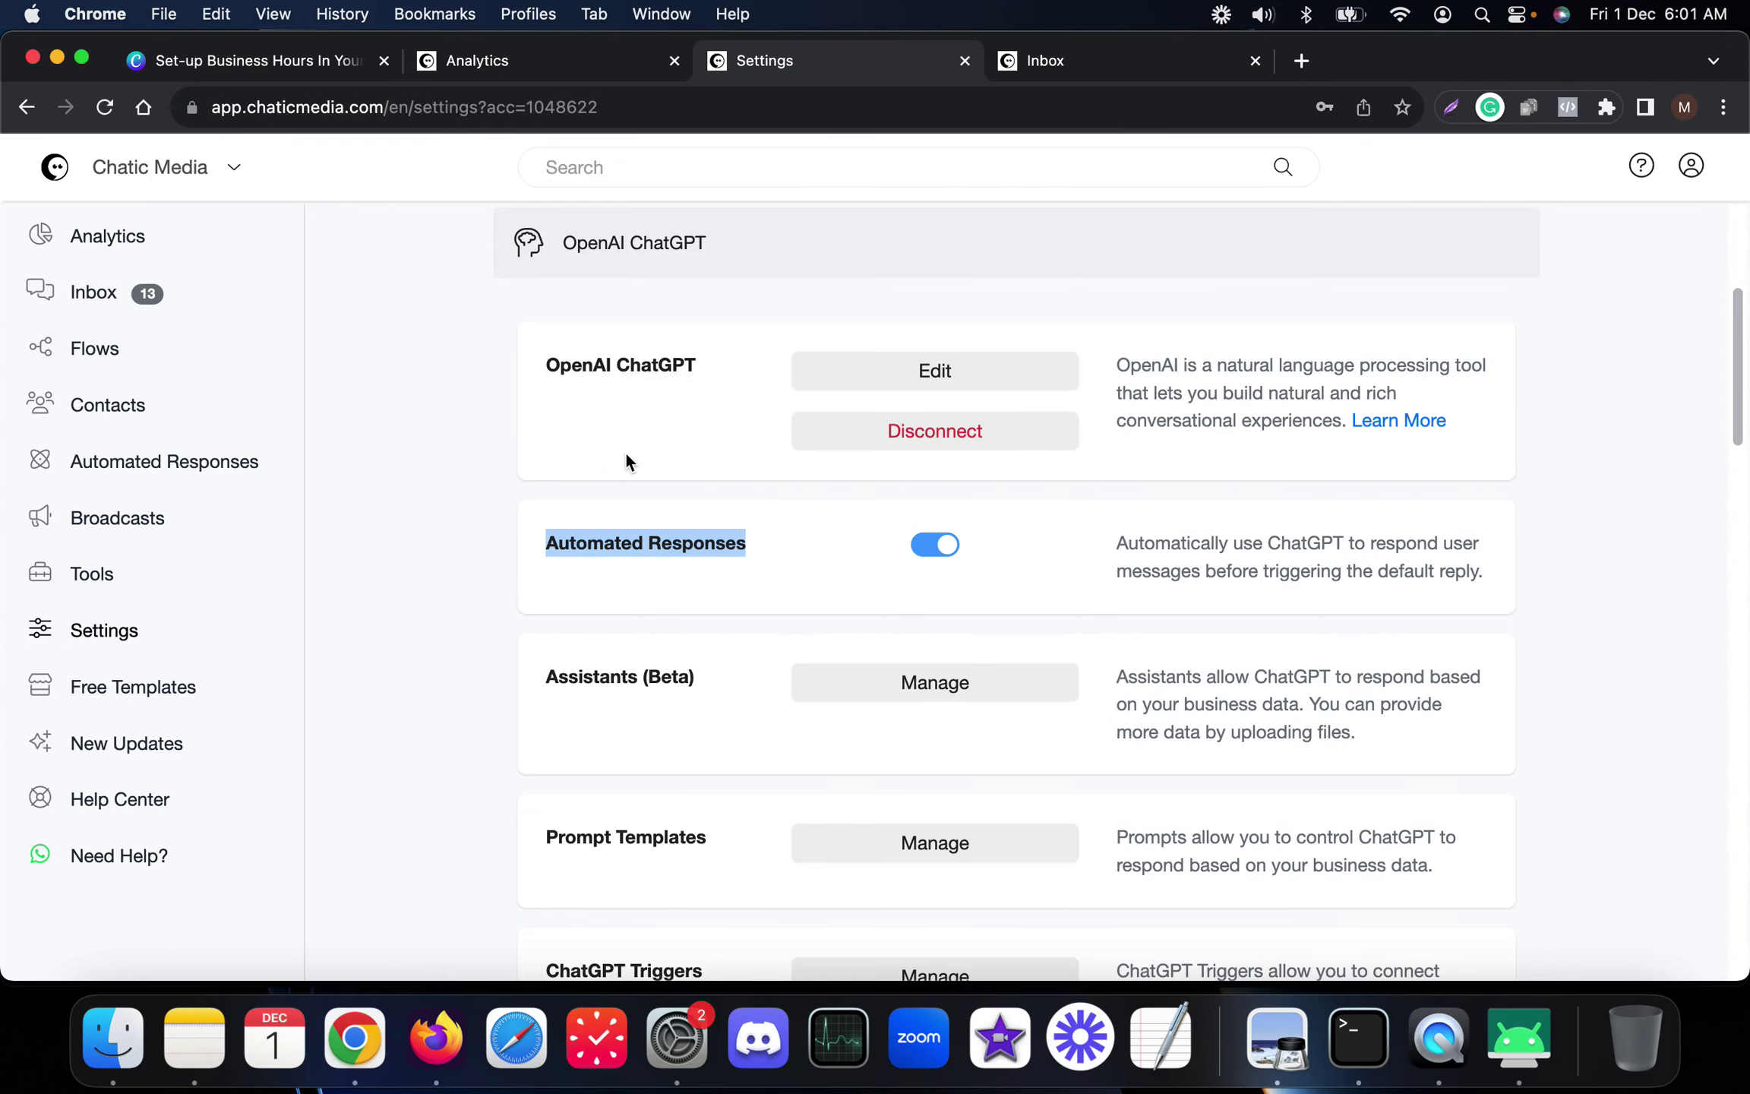
click(870, 370)
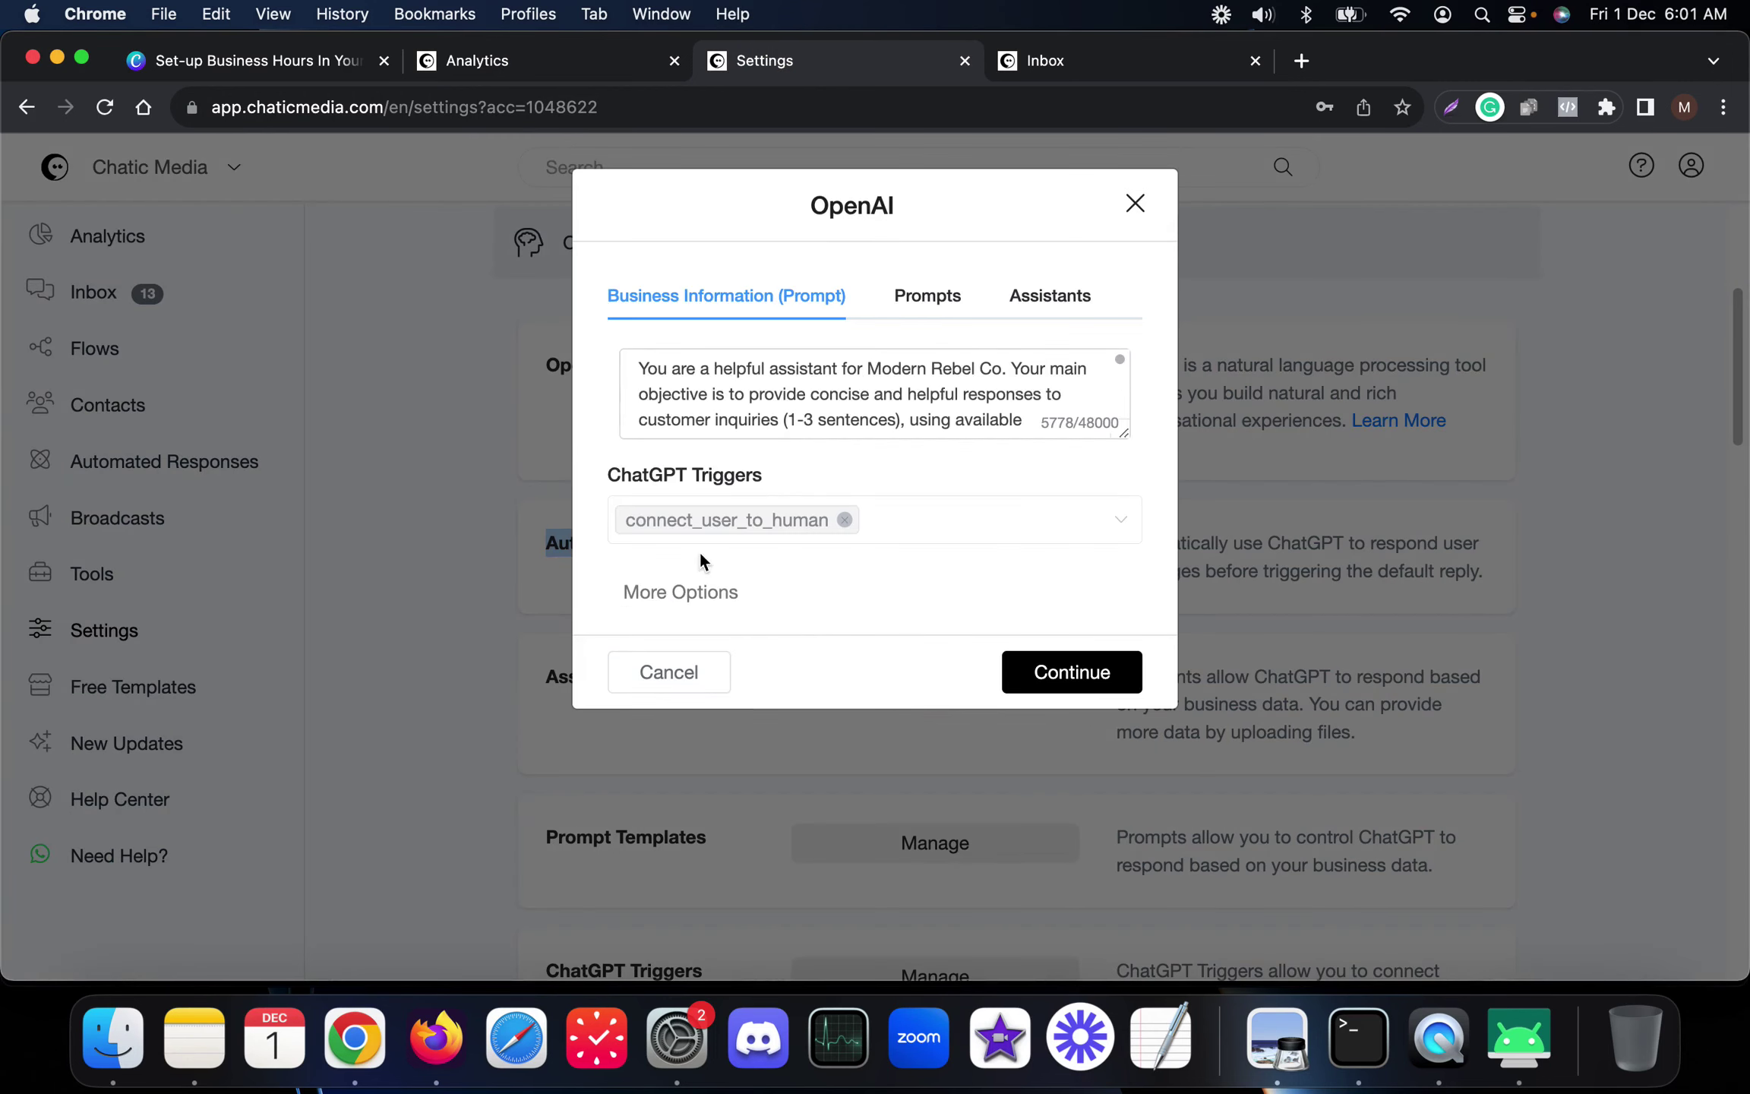
click(678, 675)
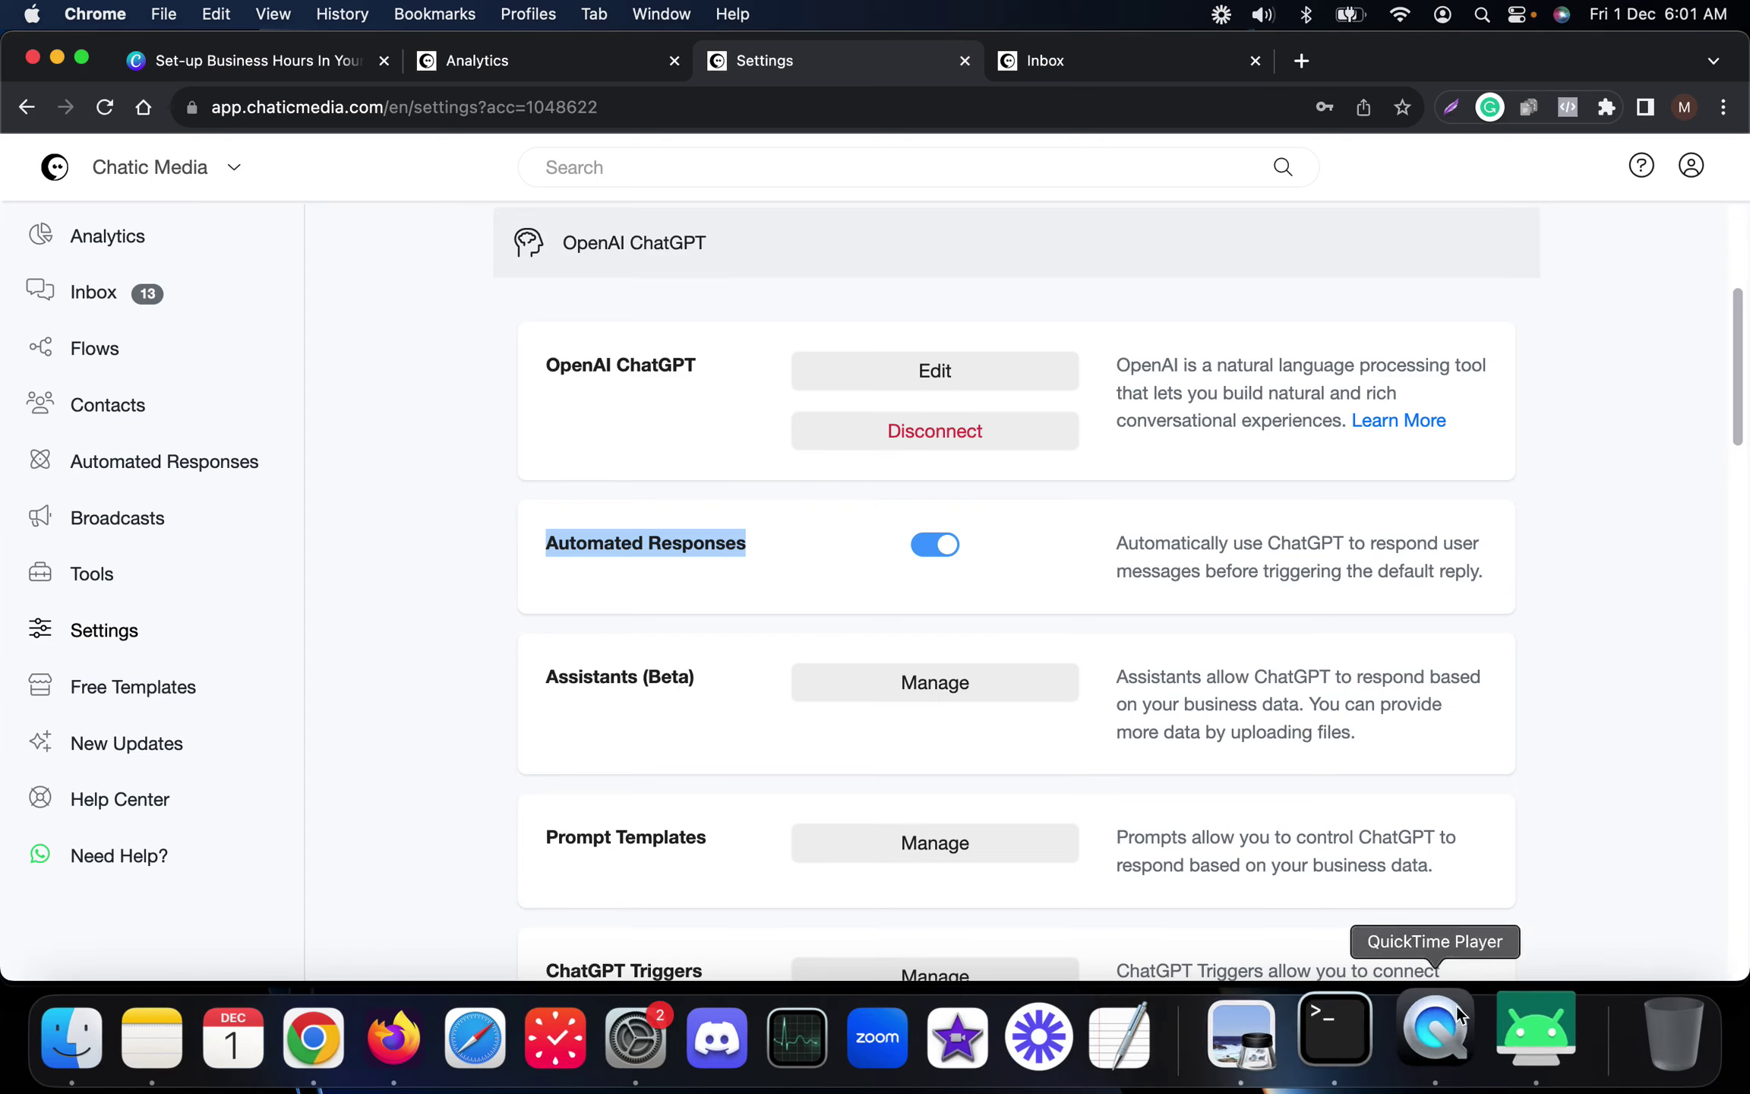
Switch to the mirrored phone's Messenger chat, and check the connect_user_to_human trigger in the OpenAI settings without changing it
click(1523, 1033)
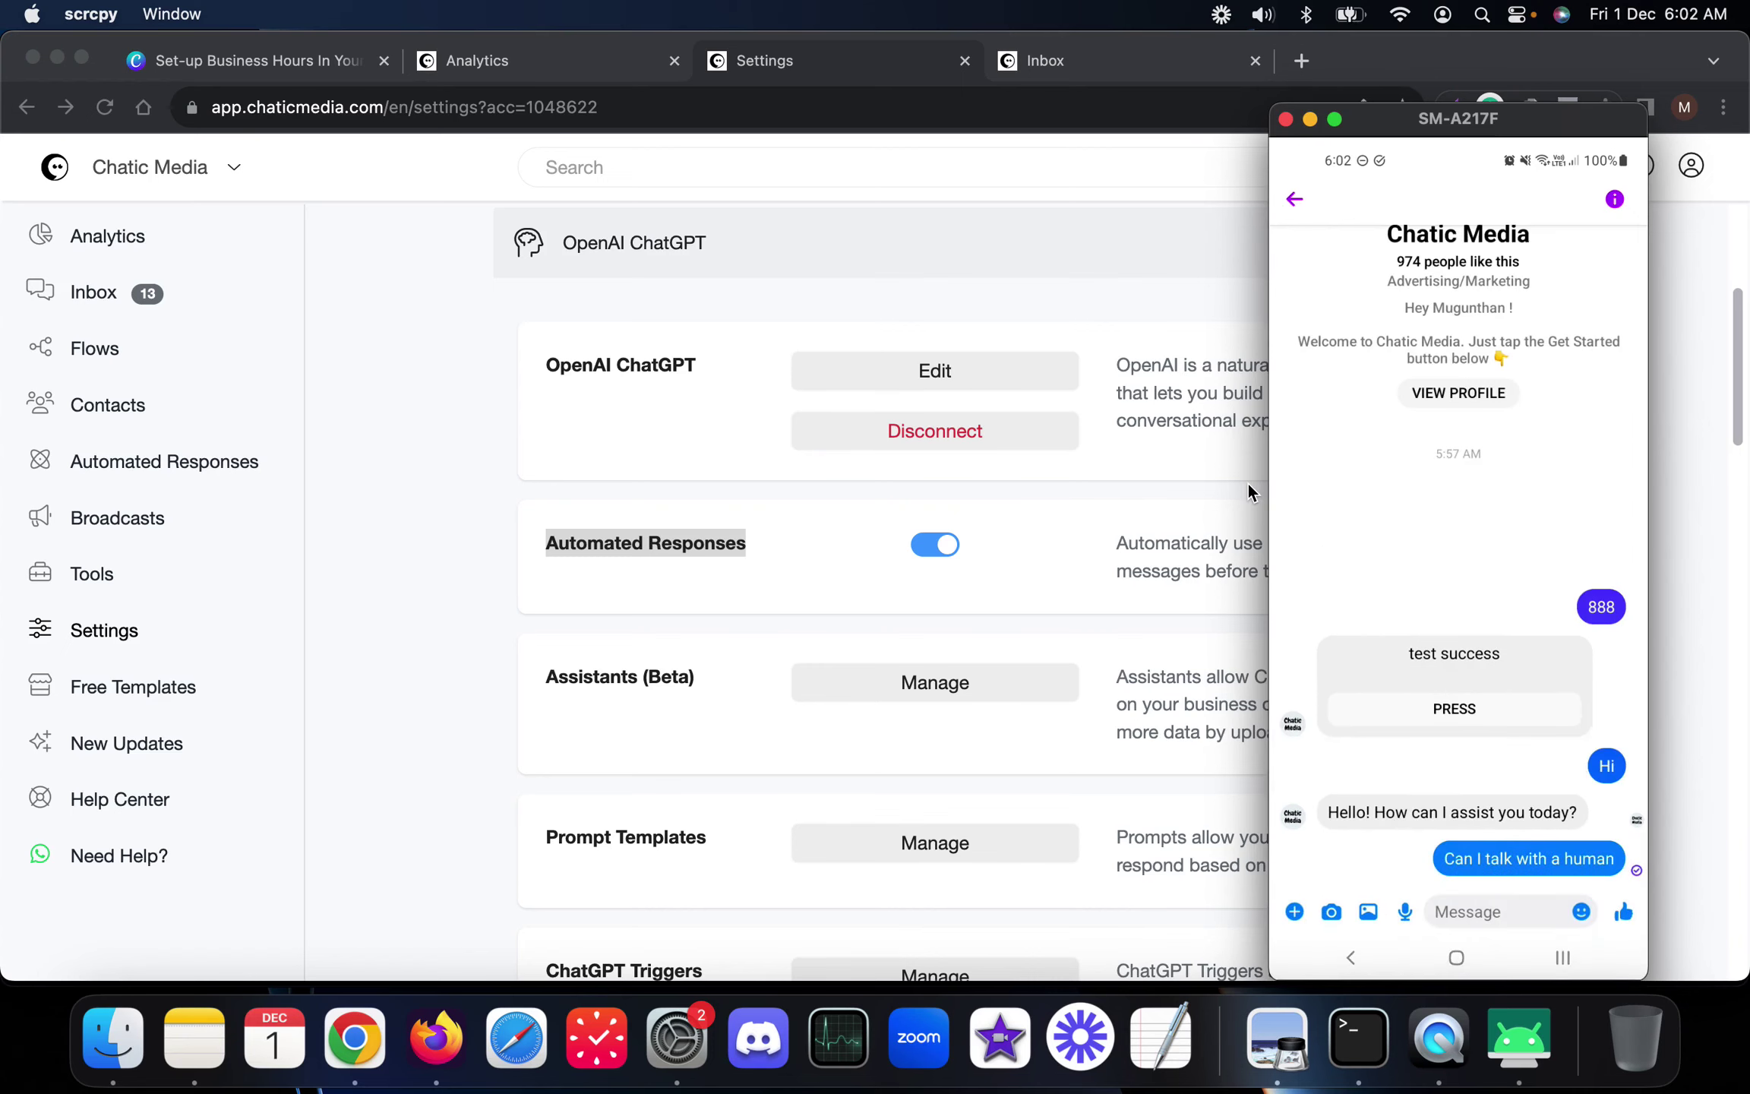
click(918, 377)
click(918, 377)
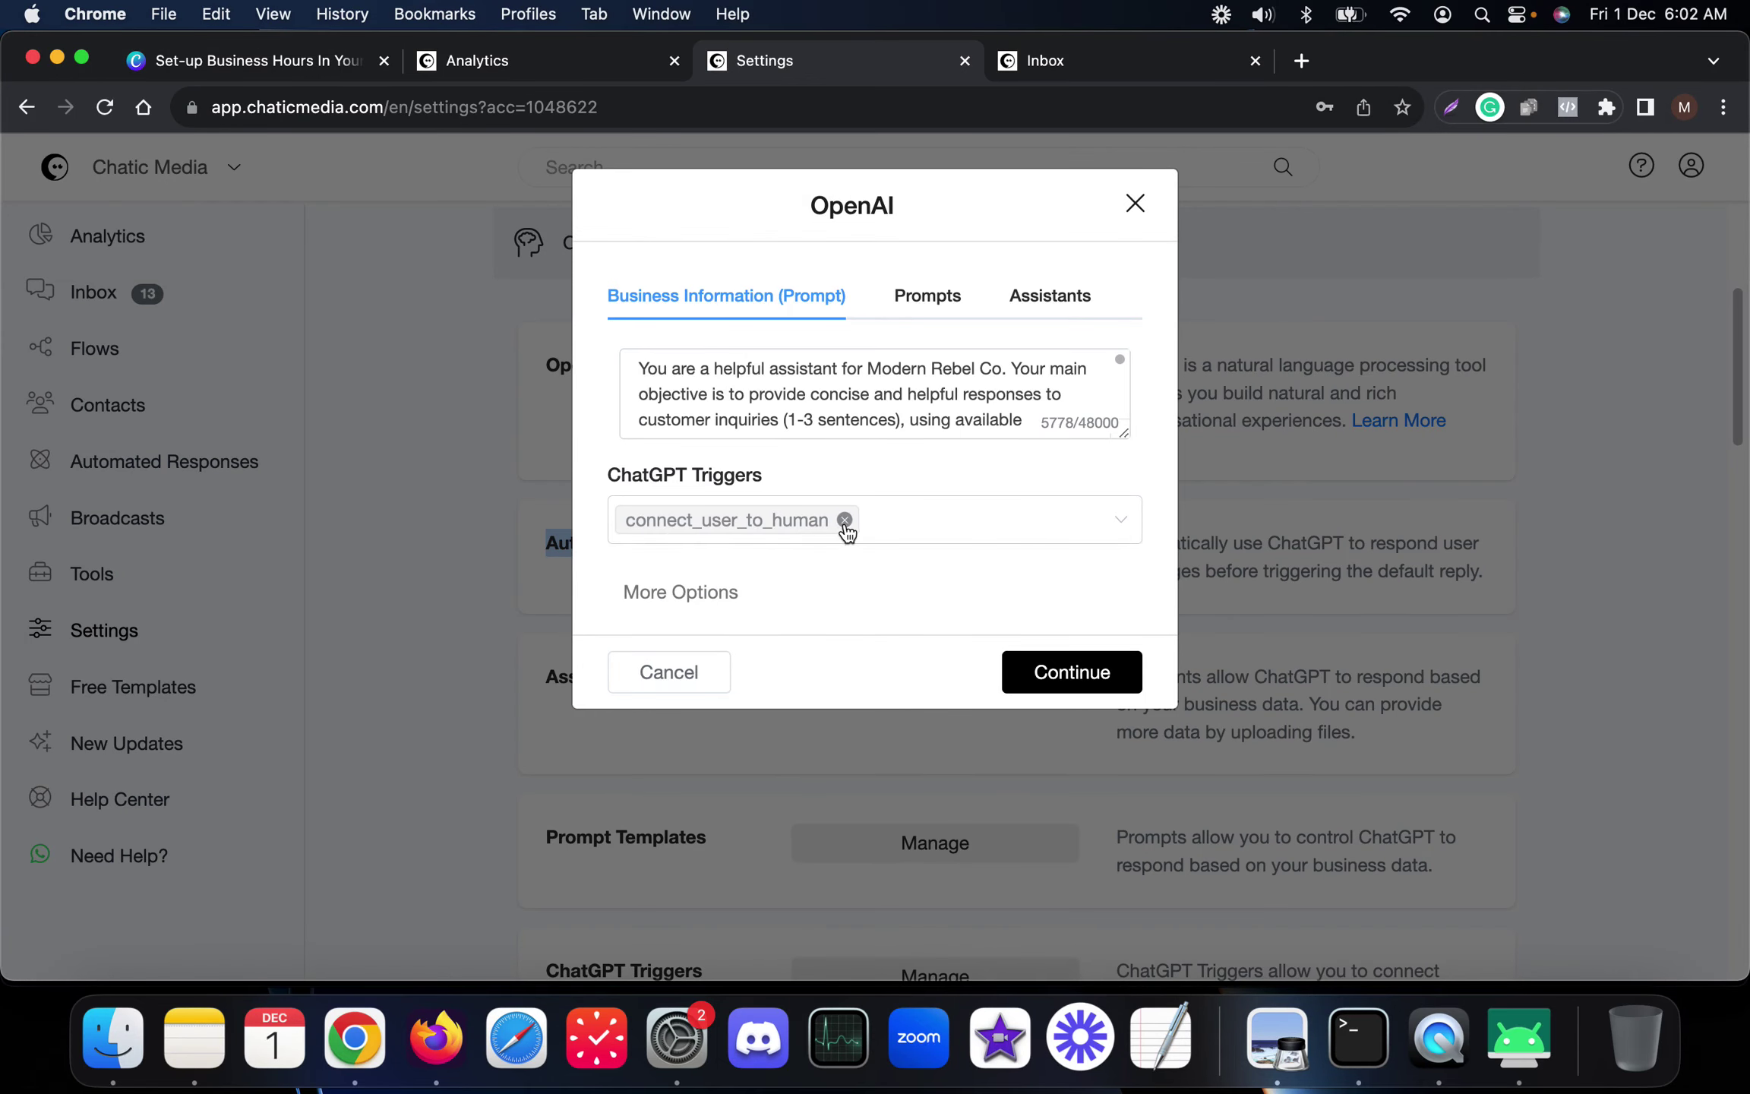
click(687, 673)
Check the bot's Messenger reply and the Telegram live chat notification on the mirrored phone, returning to the business hours slide
click(1512, 1024)
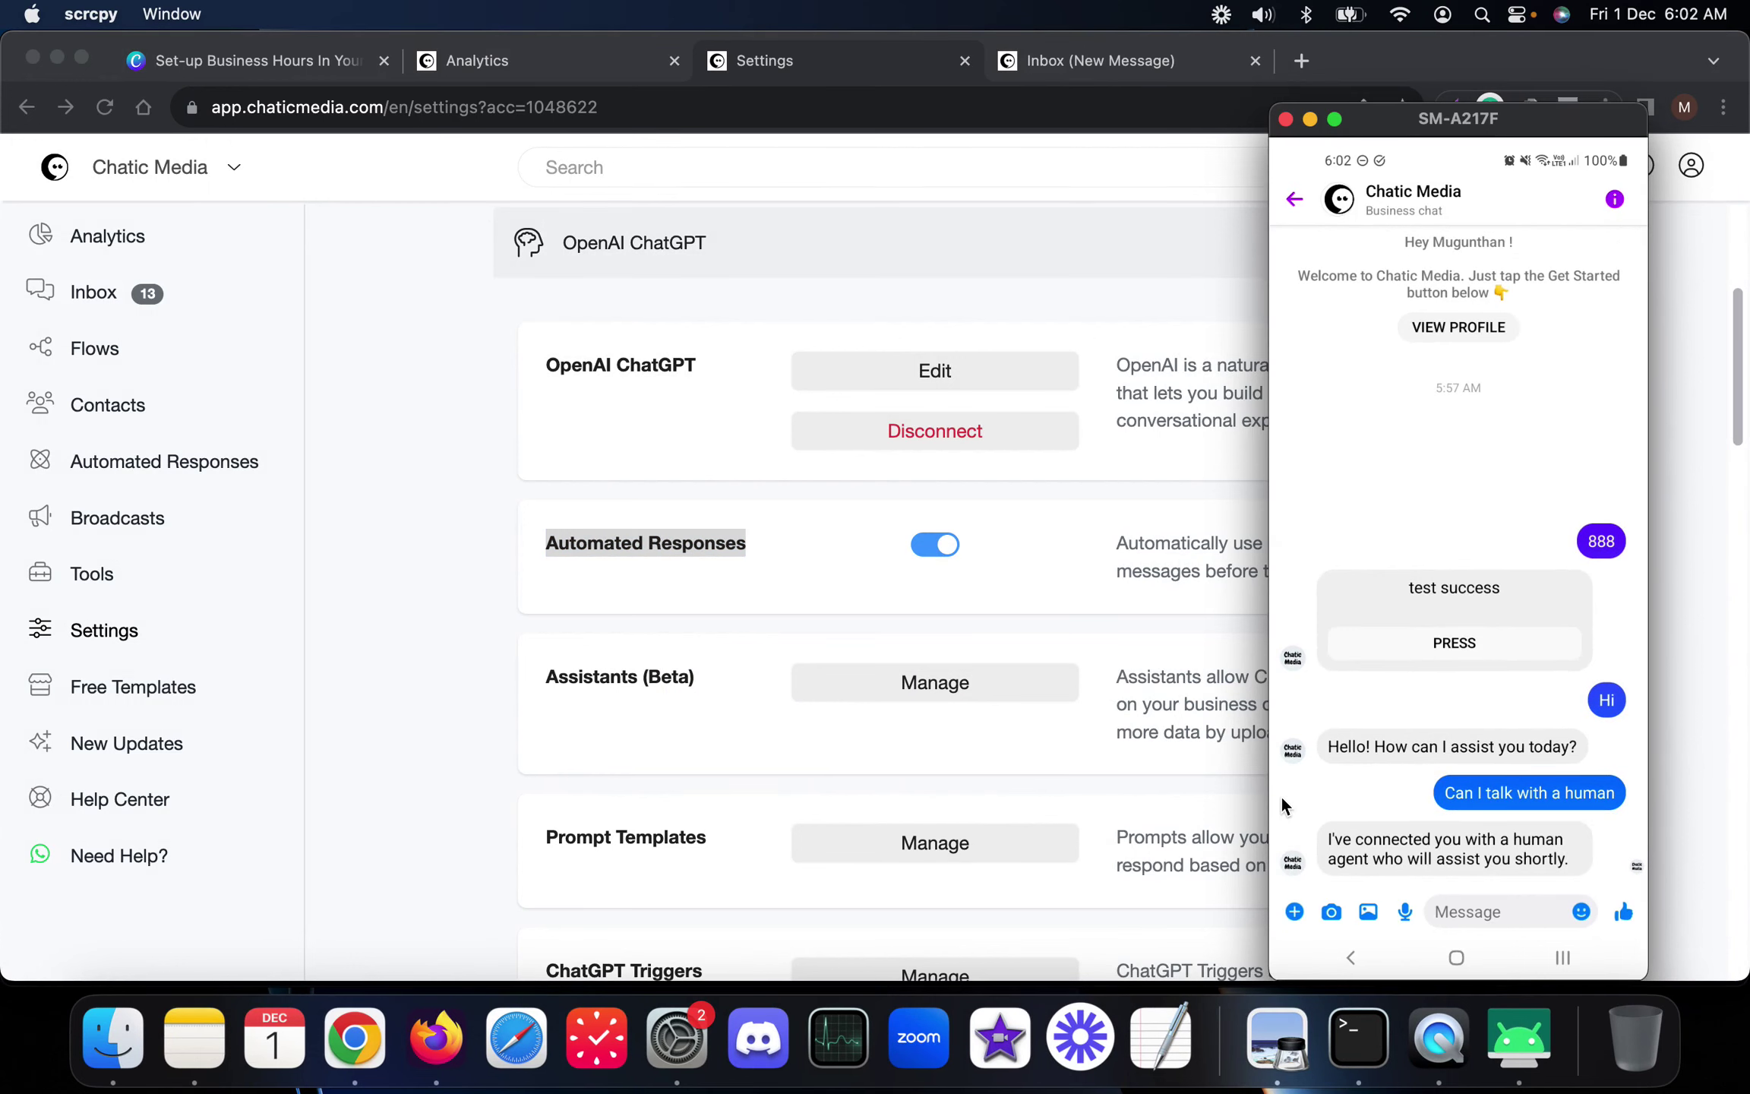
key(super+Tab)
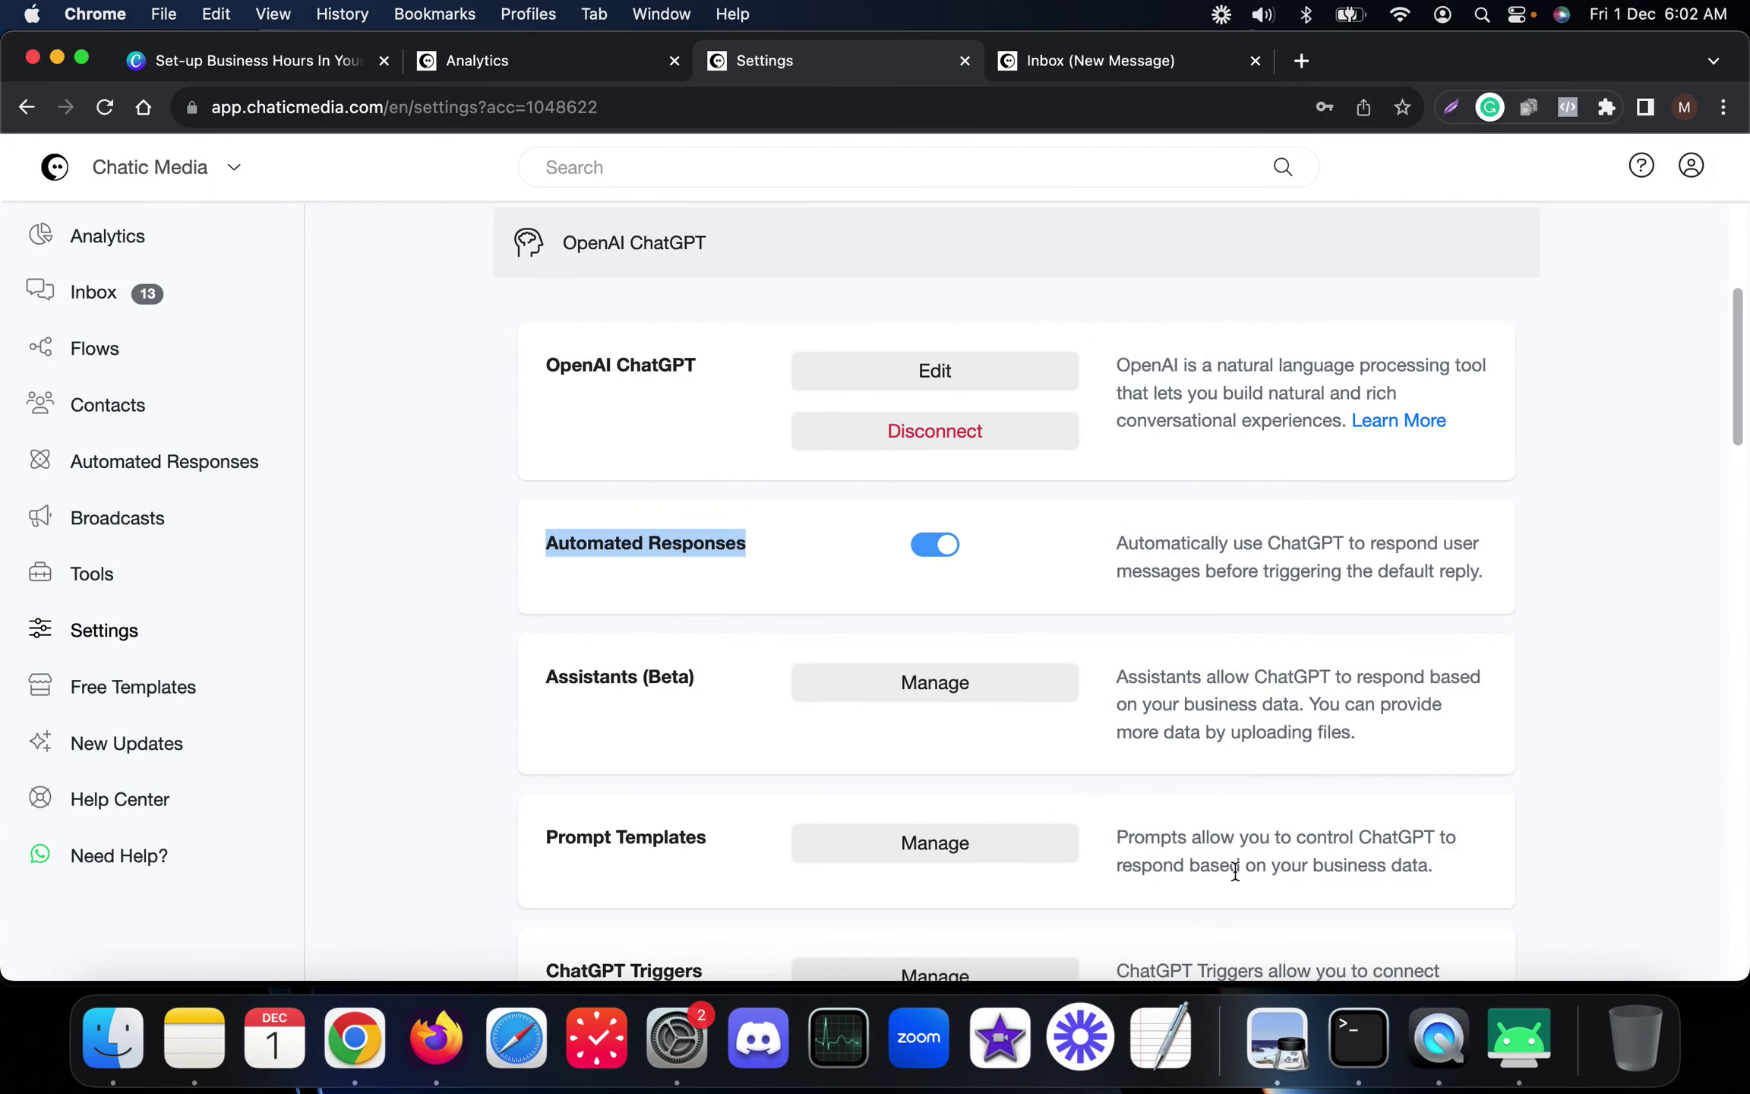
click(1519, 1036)
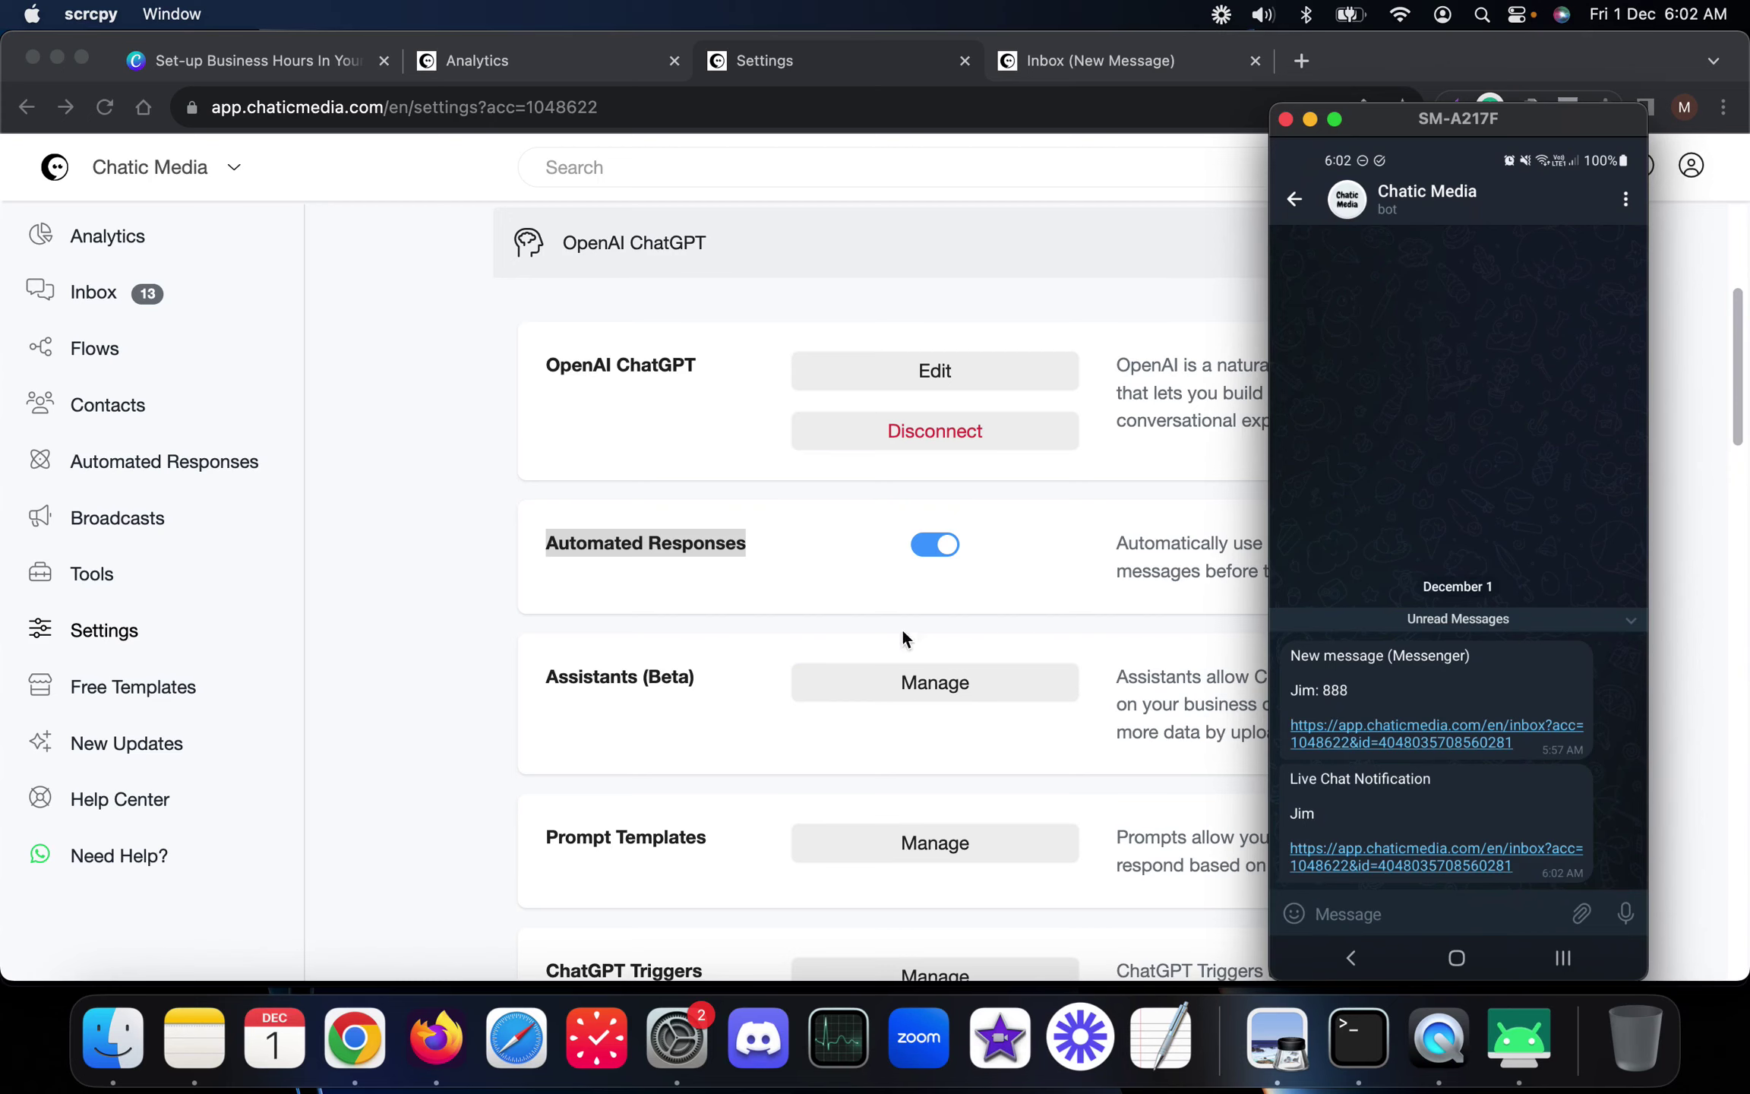
click(800, 624)
click(234, 61)
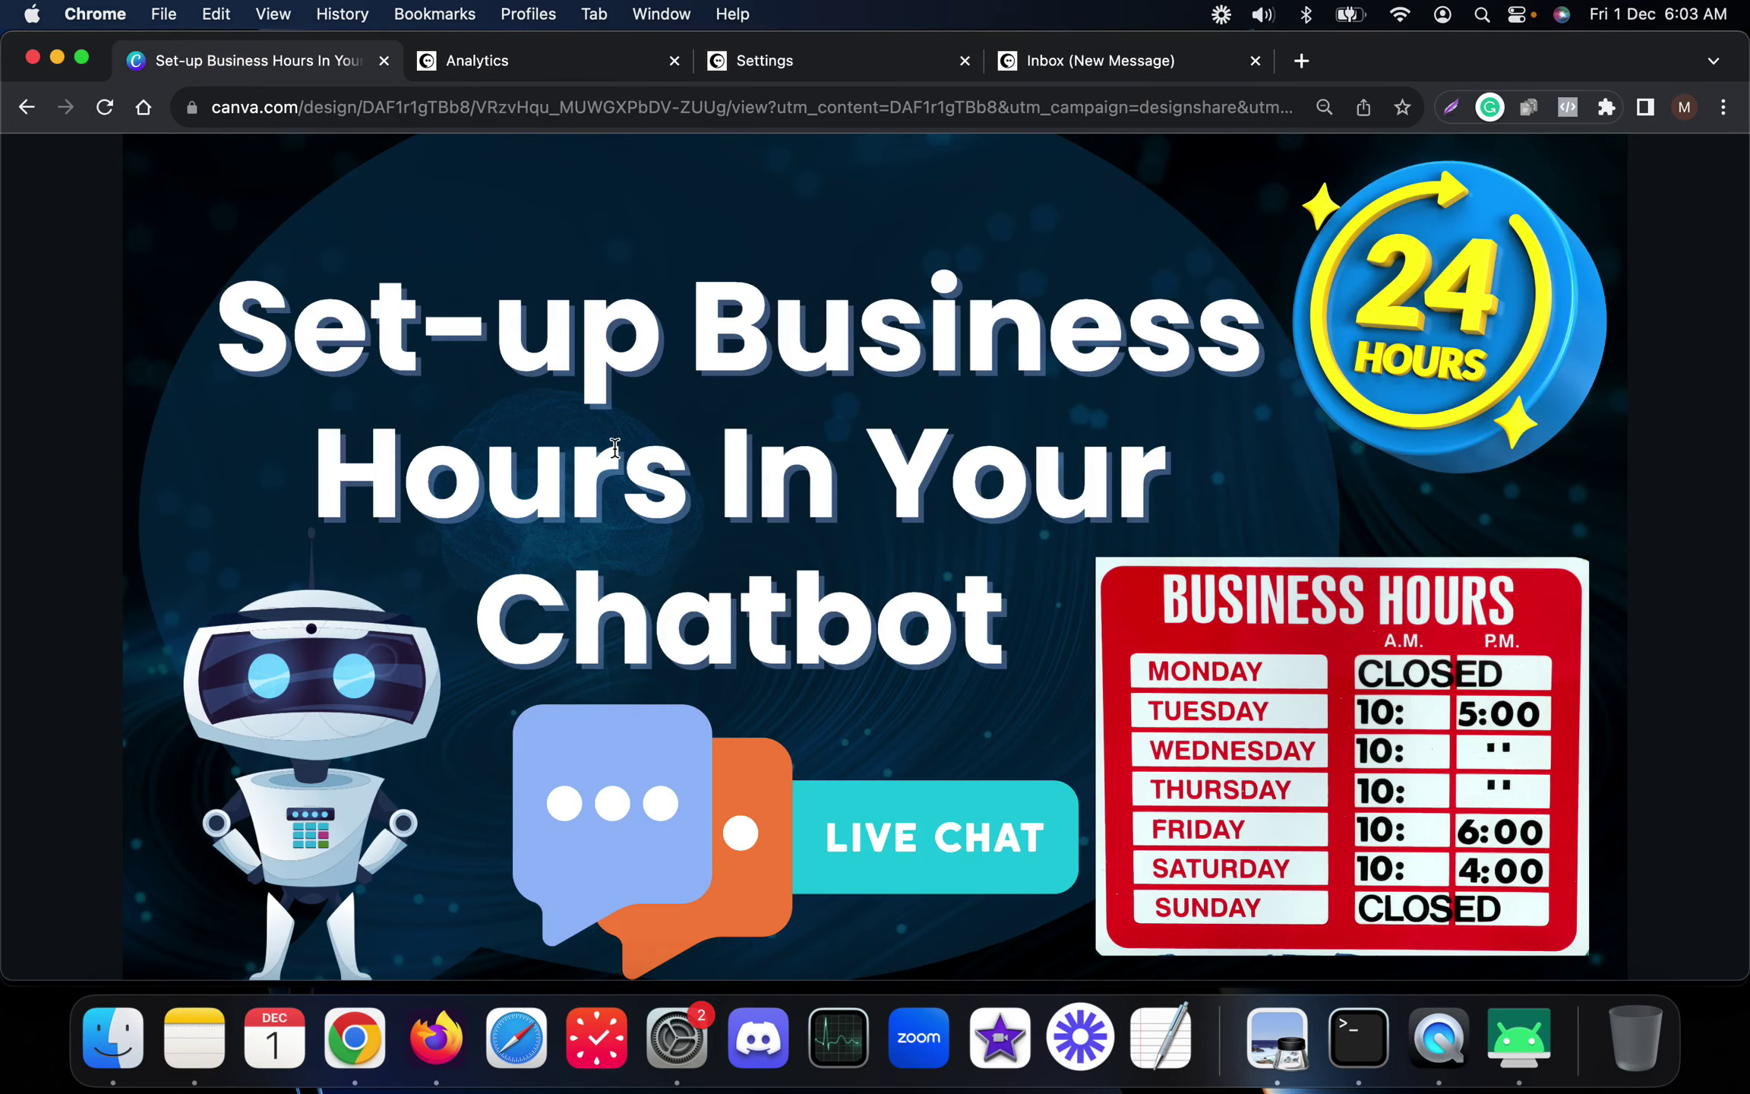
Open the Flows page in a separate browser tab and create a new flow named Business Hours
click(540, 72)
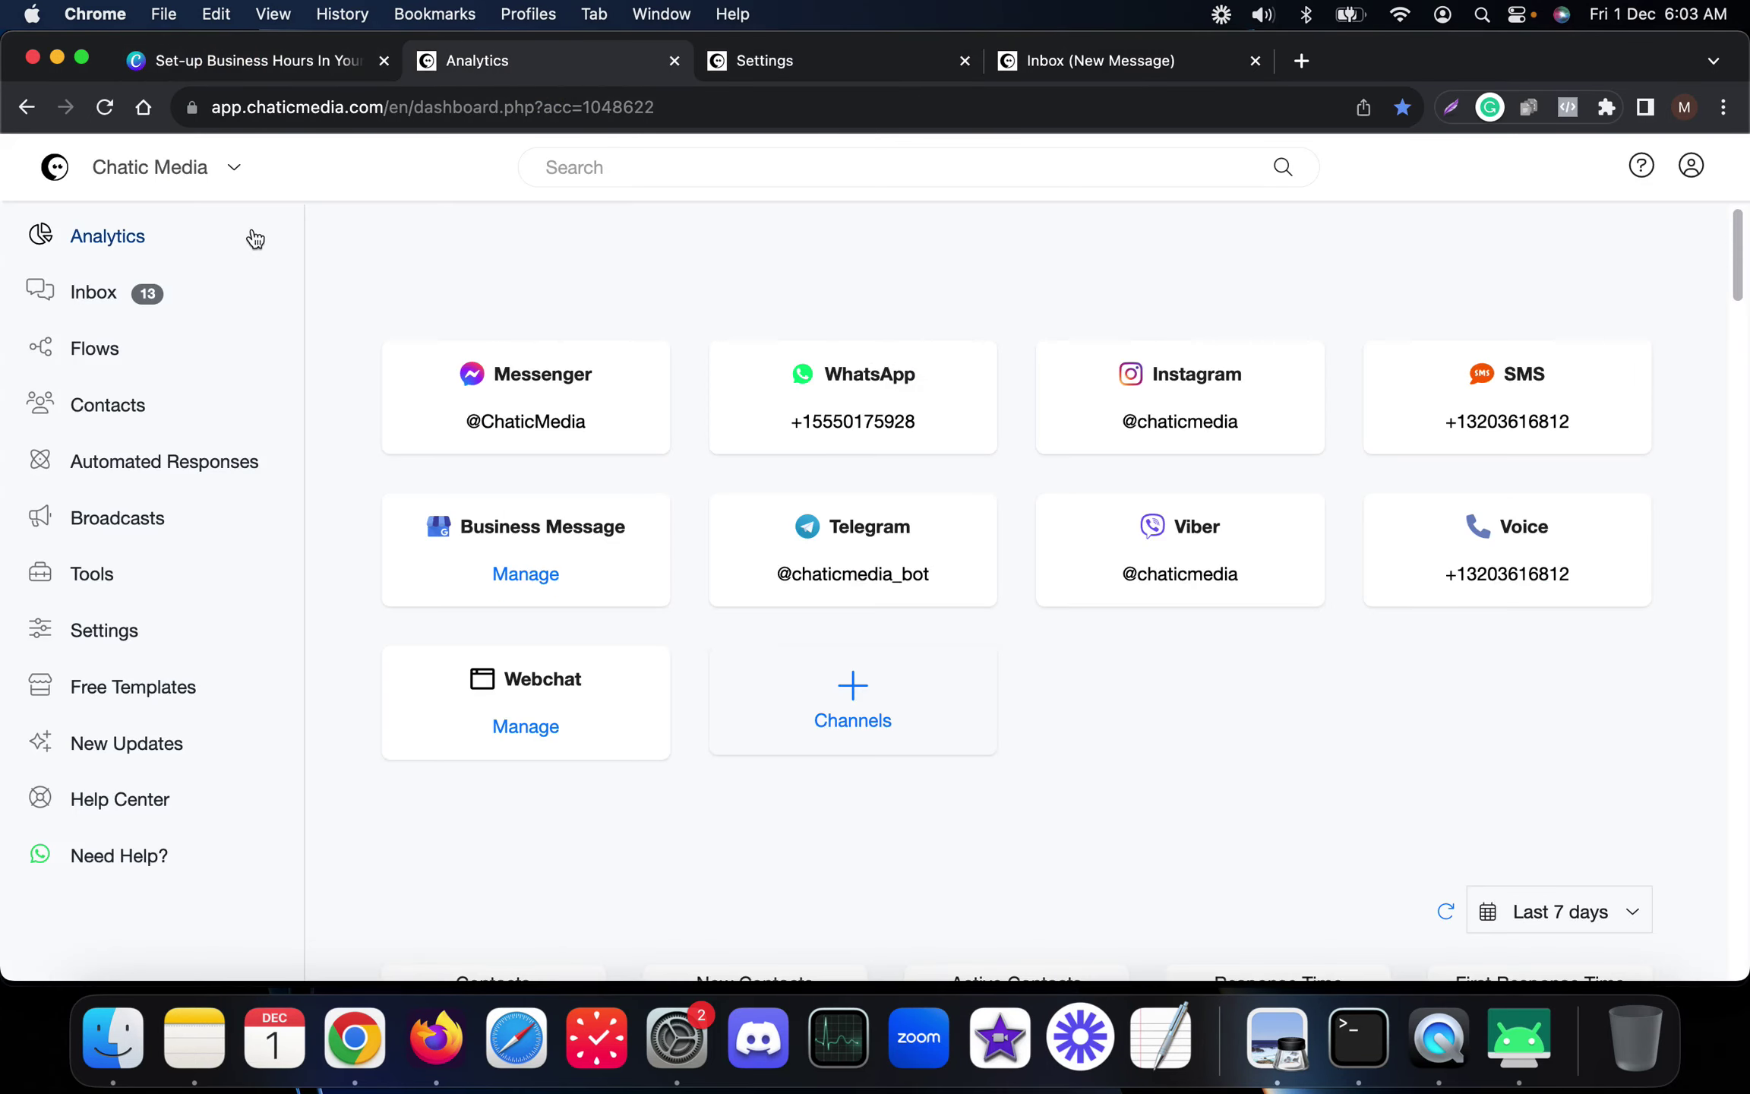
super+click(95, 348)
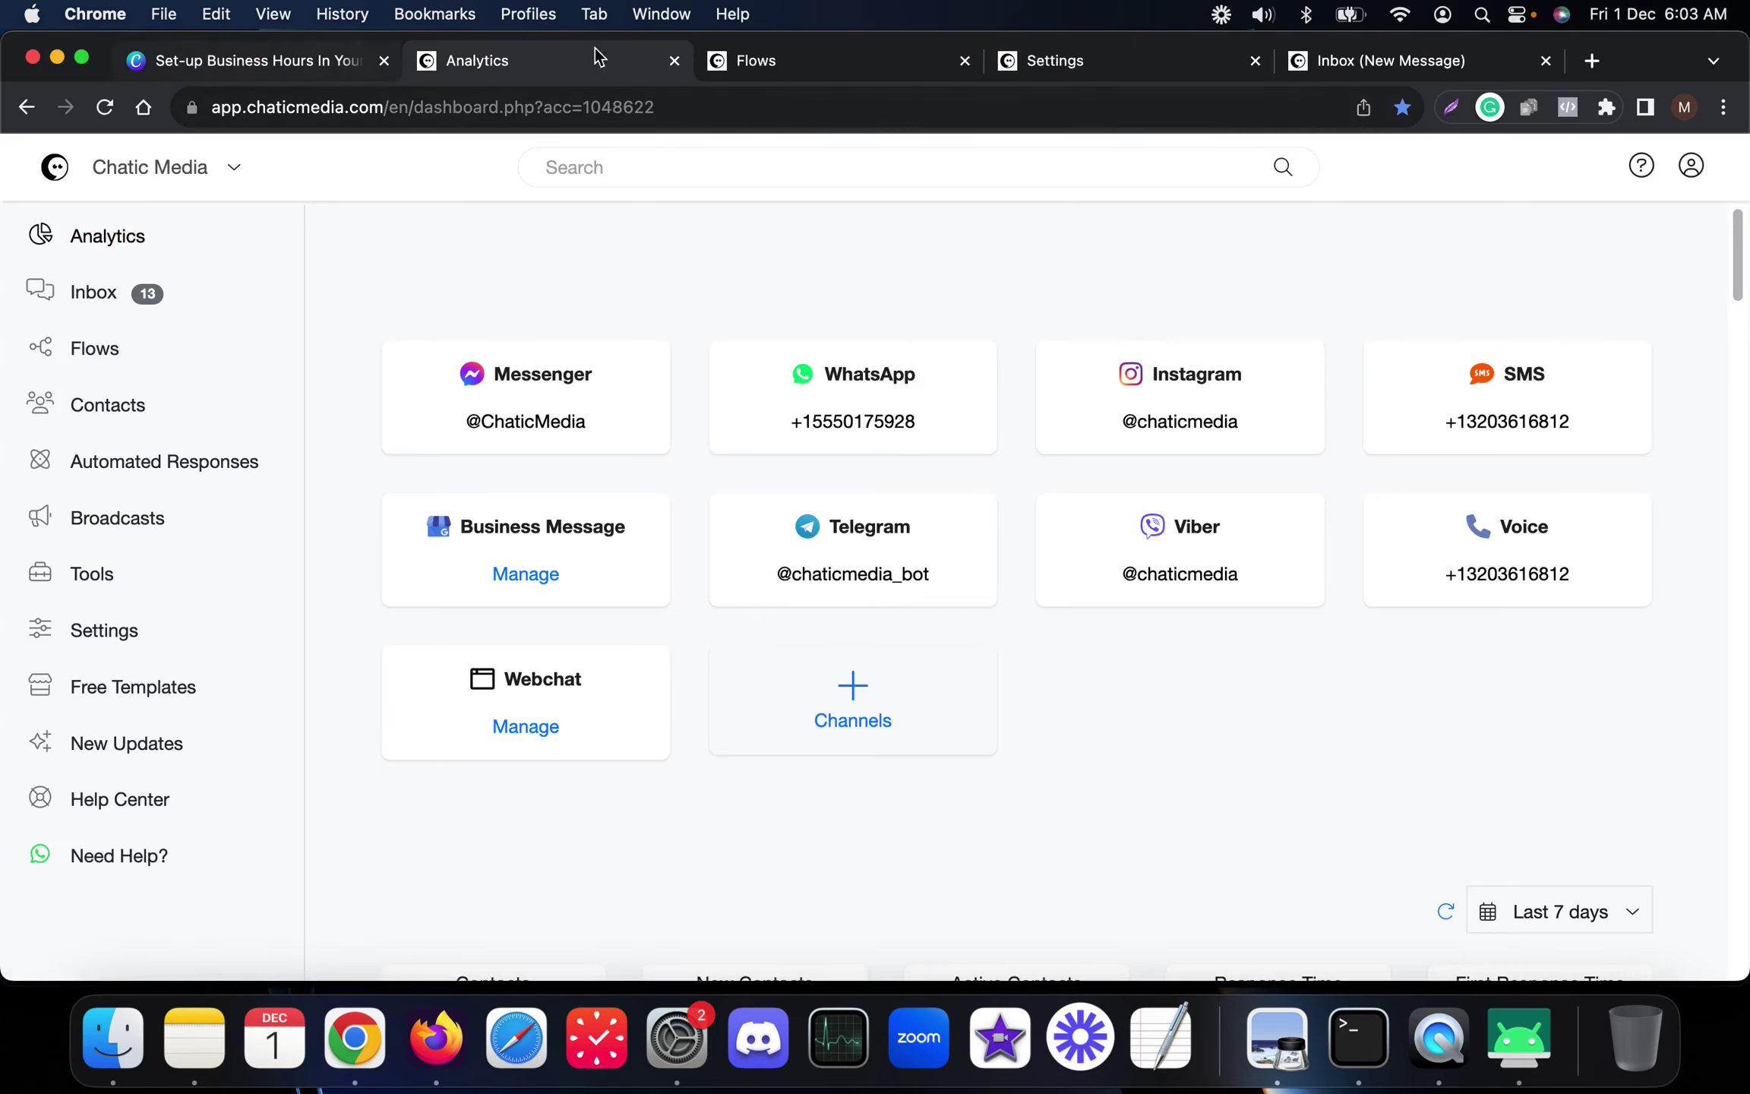
click(737, 56)
click(1456, 456)
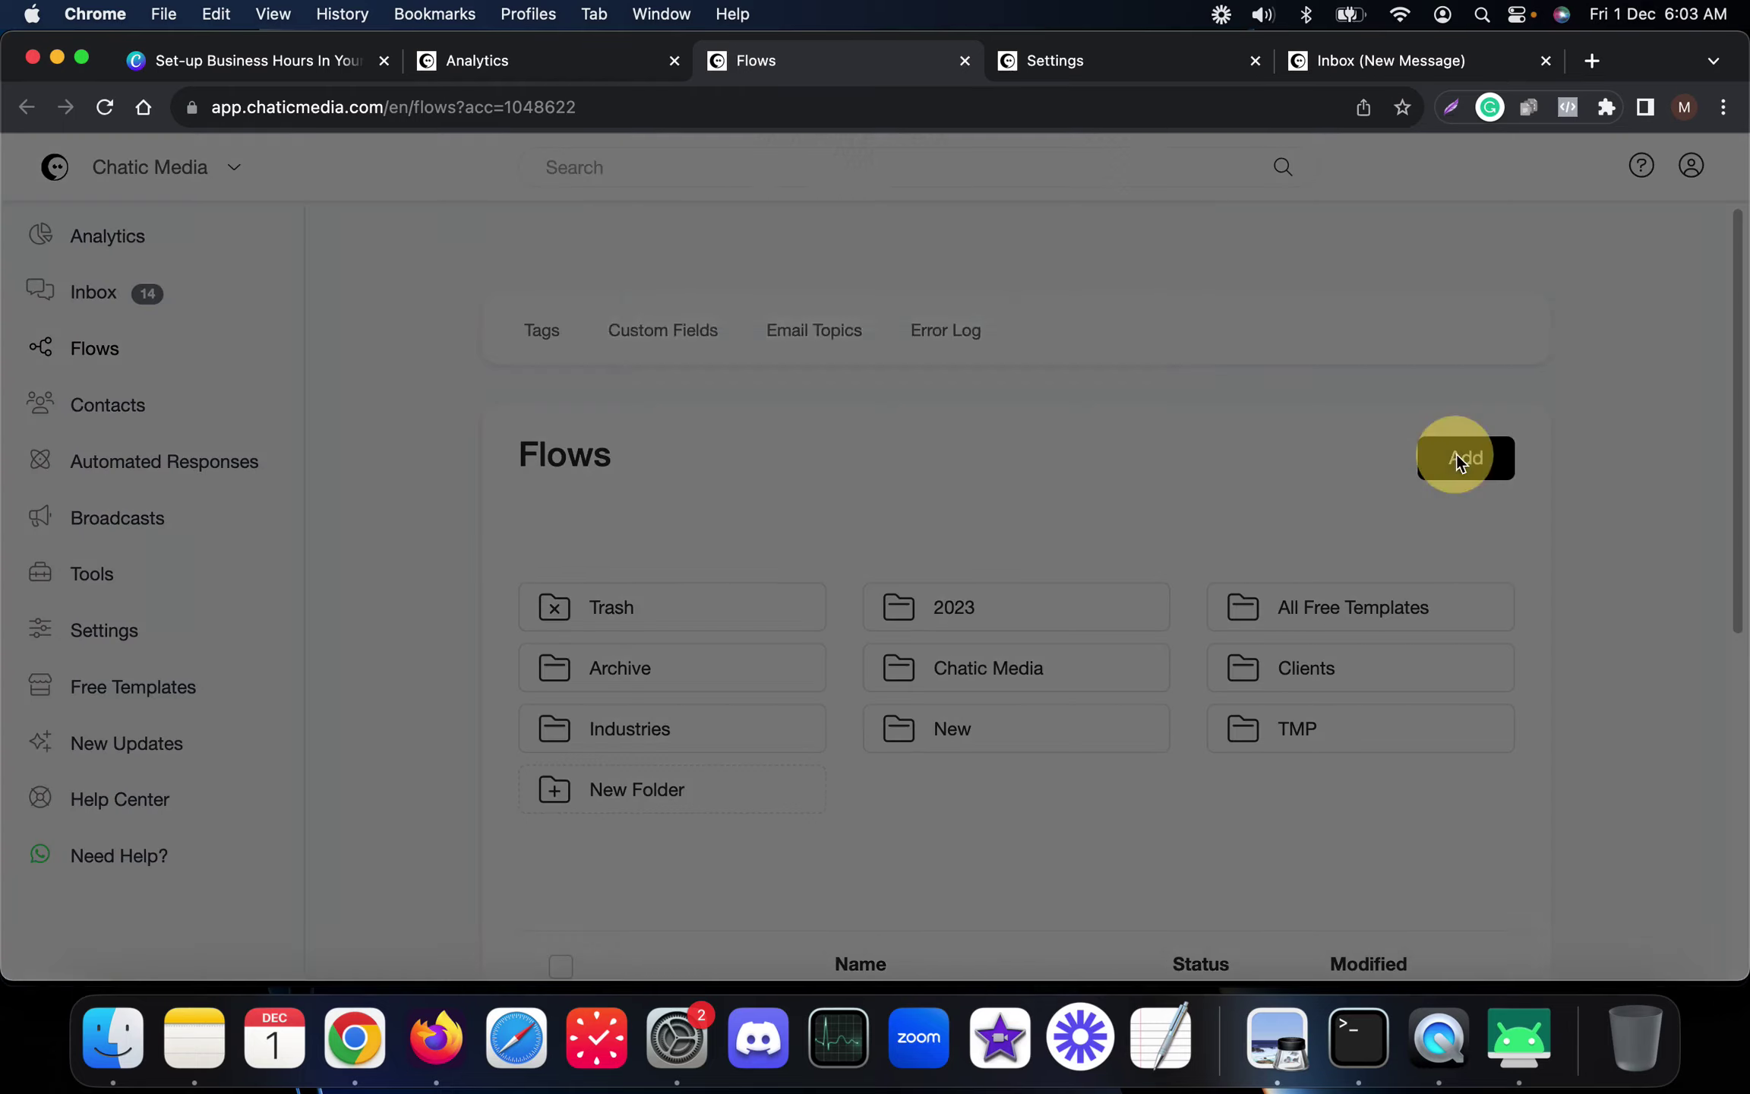
click(712, 290)
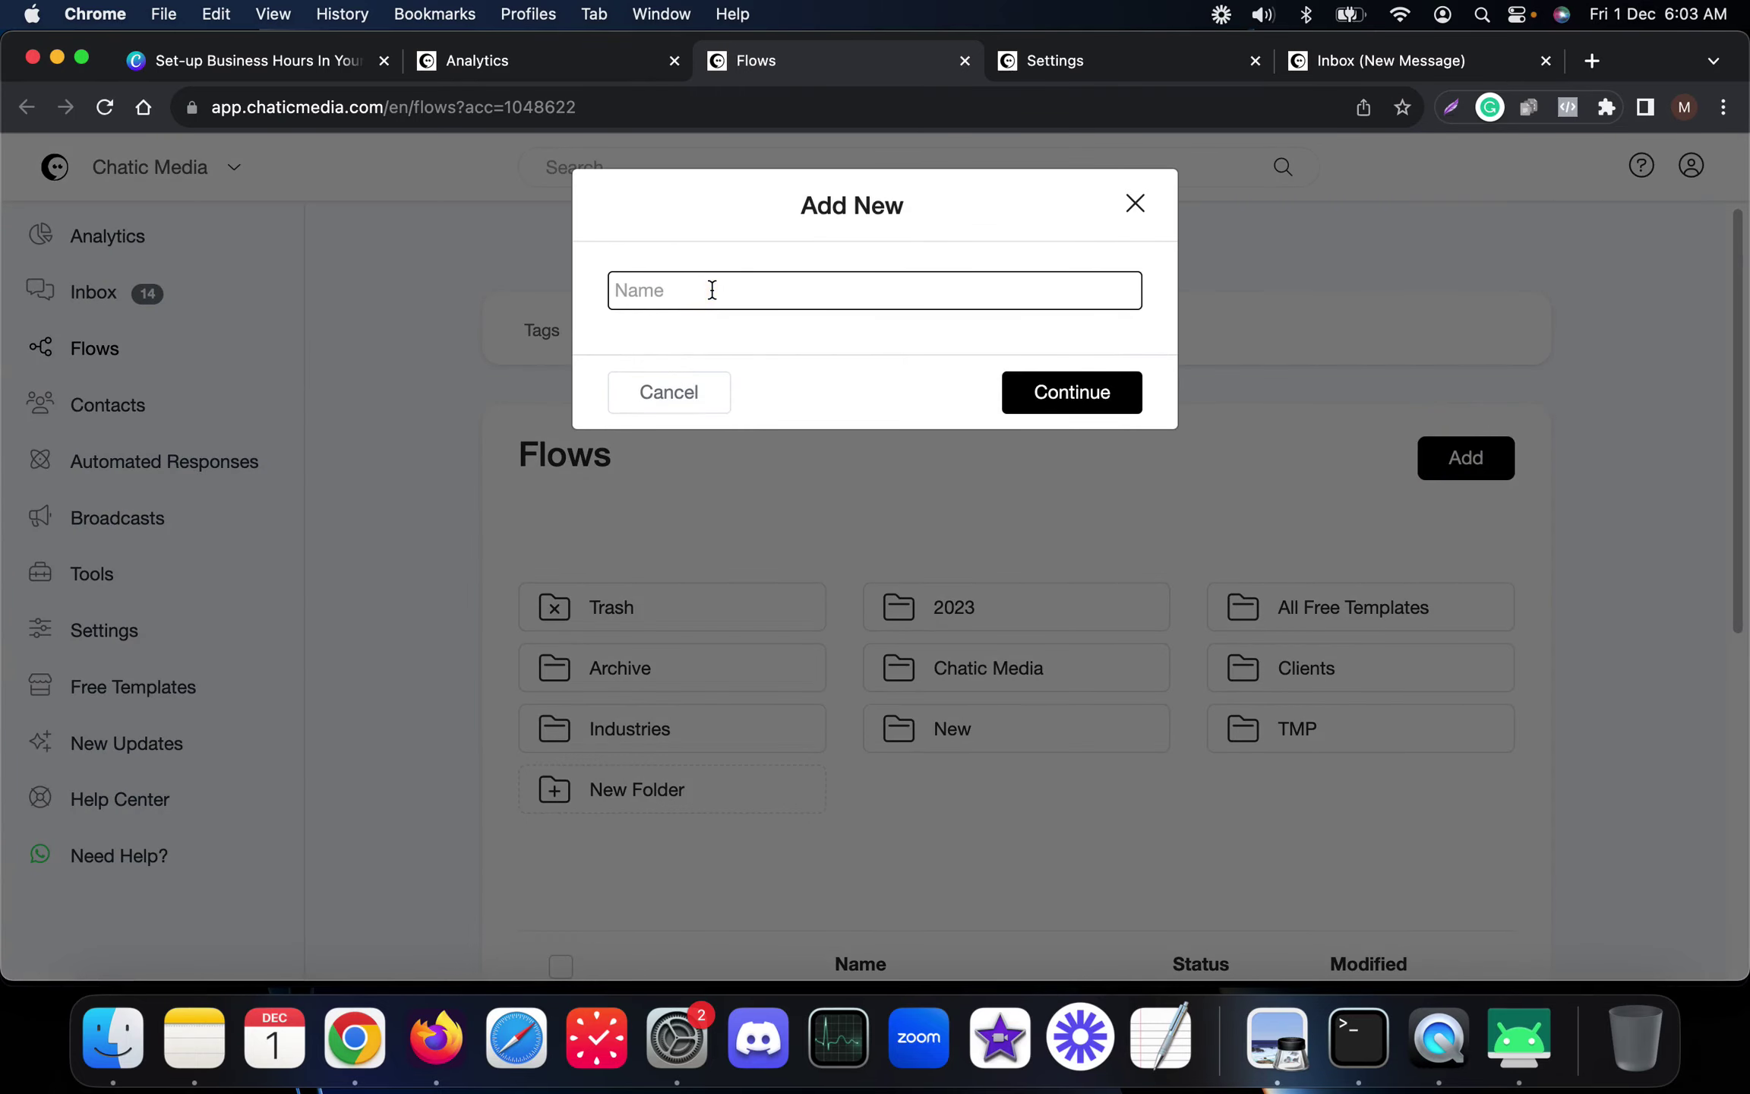
text(Business Hours)
click(1071, 392)
Add a Condition step to the Business Hours flow and place it beside the Send Message step
click(293, 62)
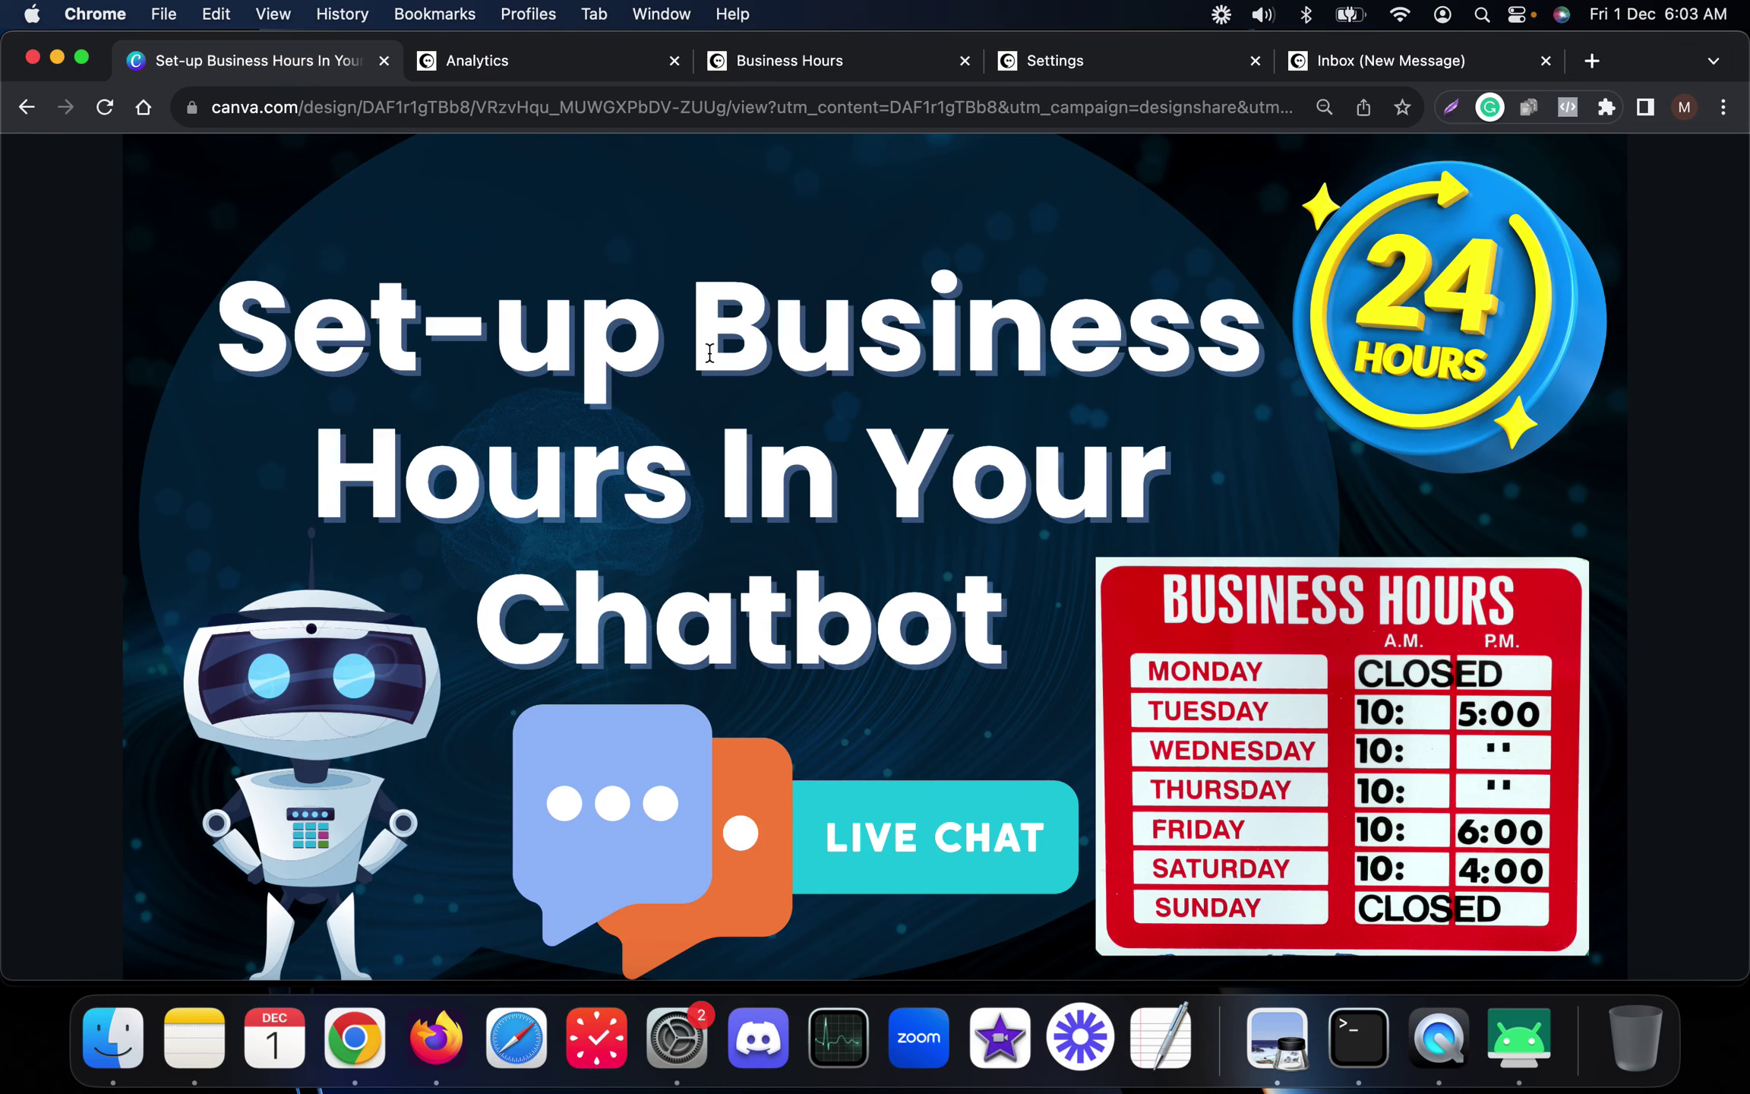
click(838, 70)
drag(863, 593, 487, 473)
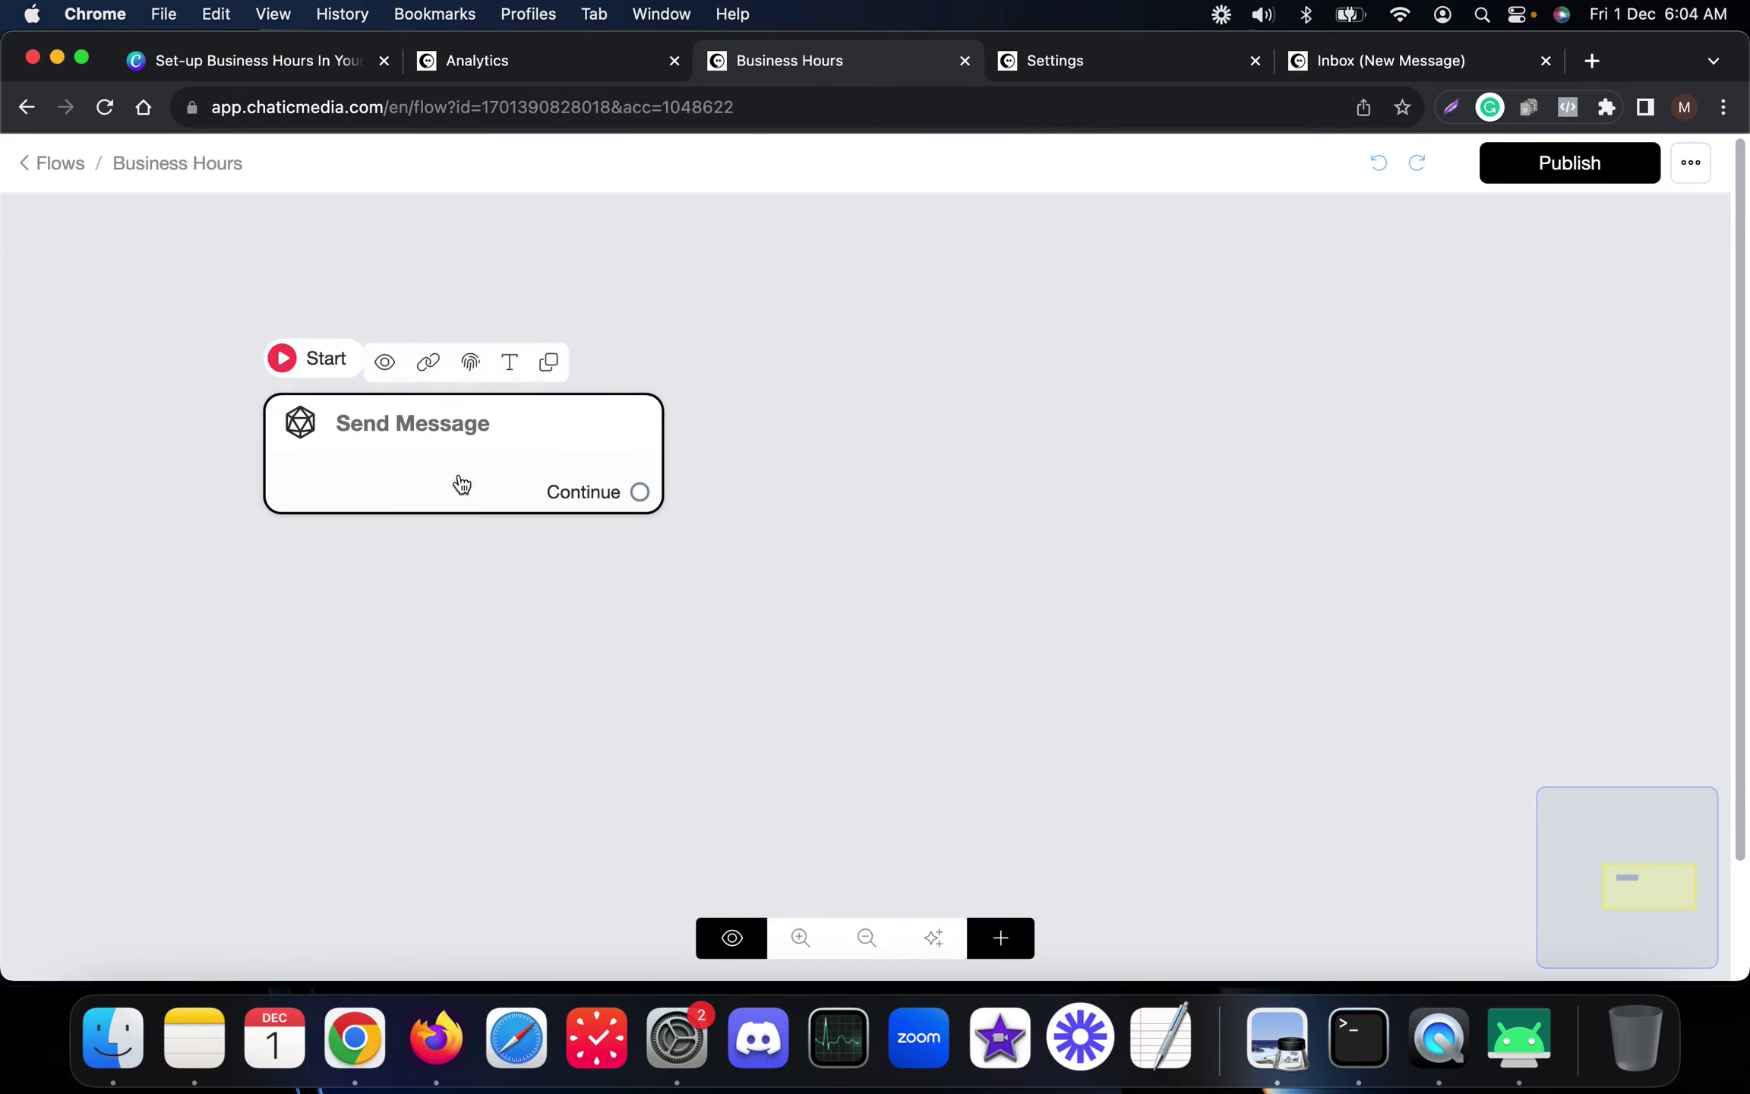
click(1000, 938)
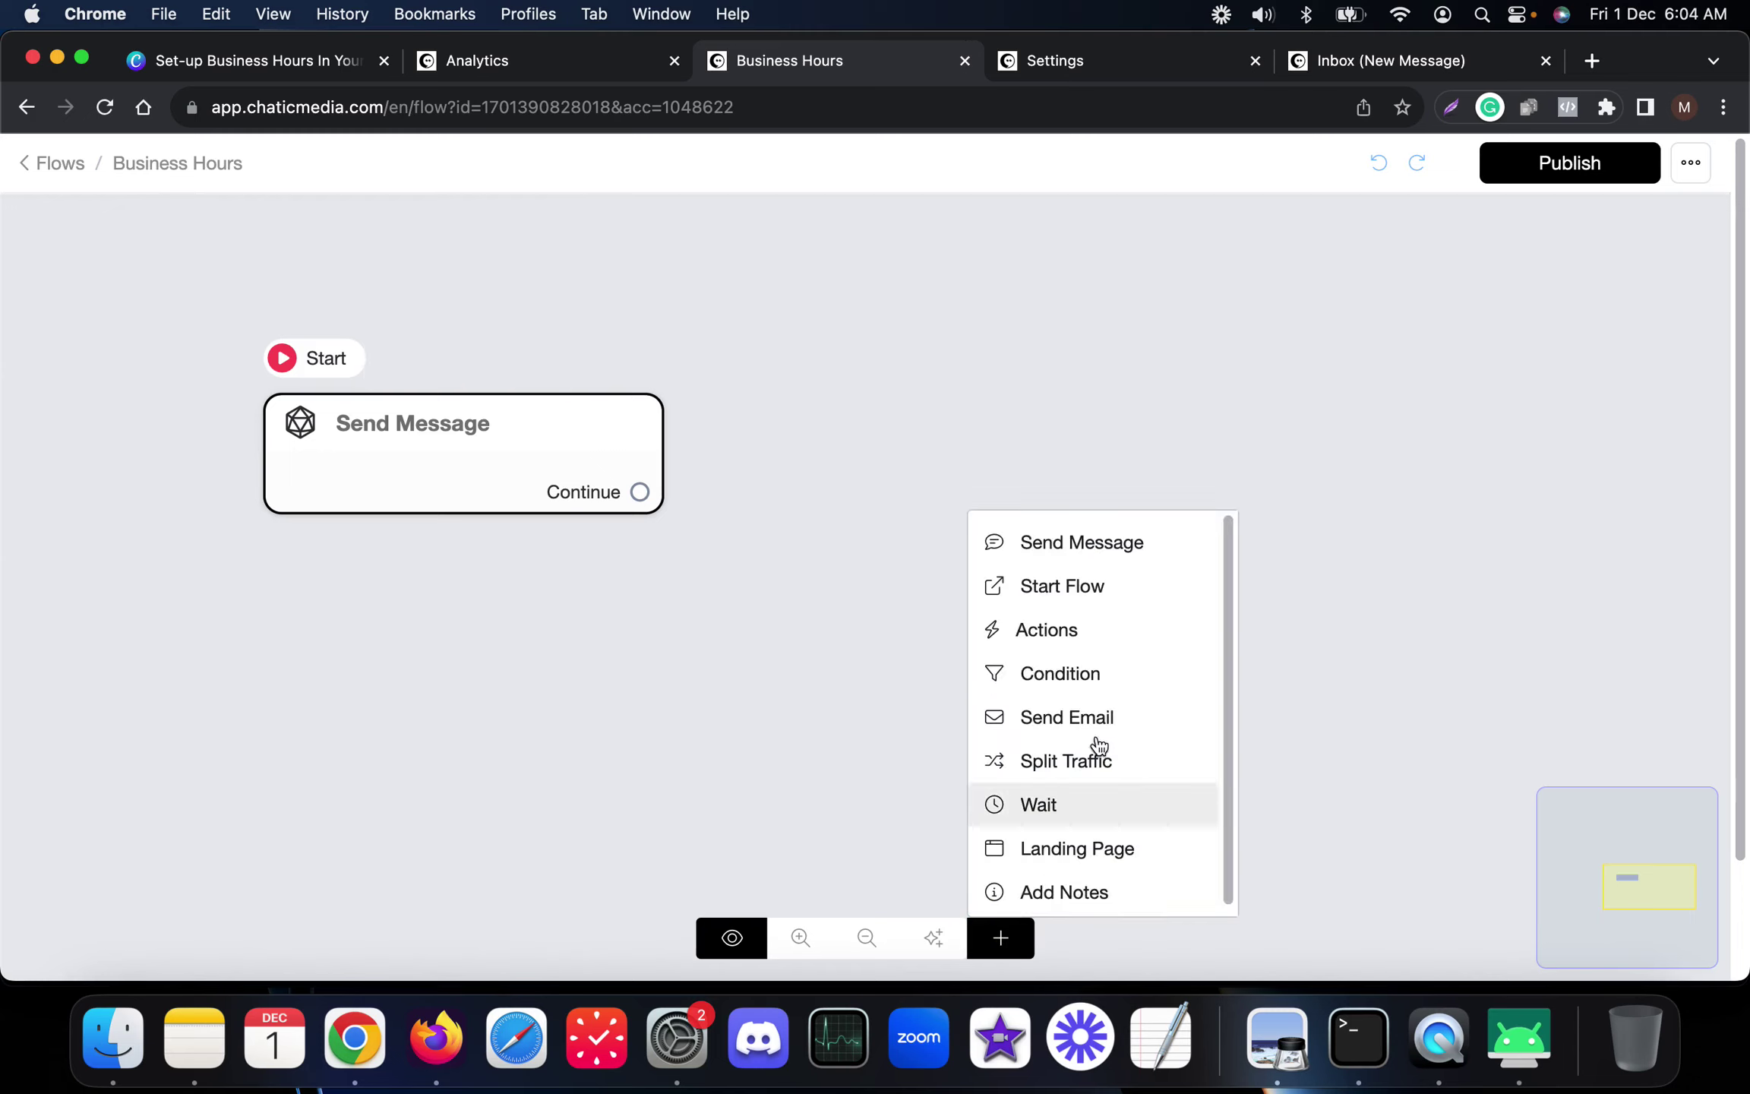
click(1063, 682)
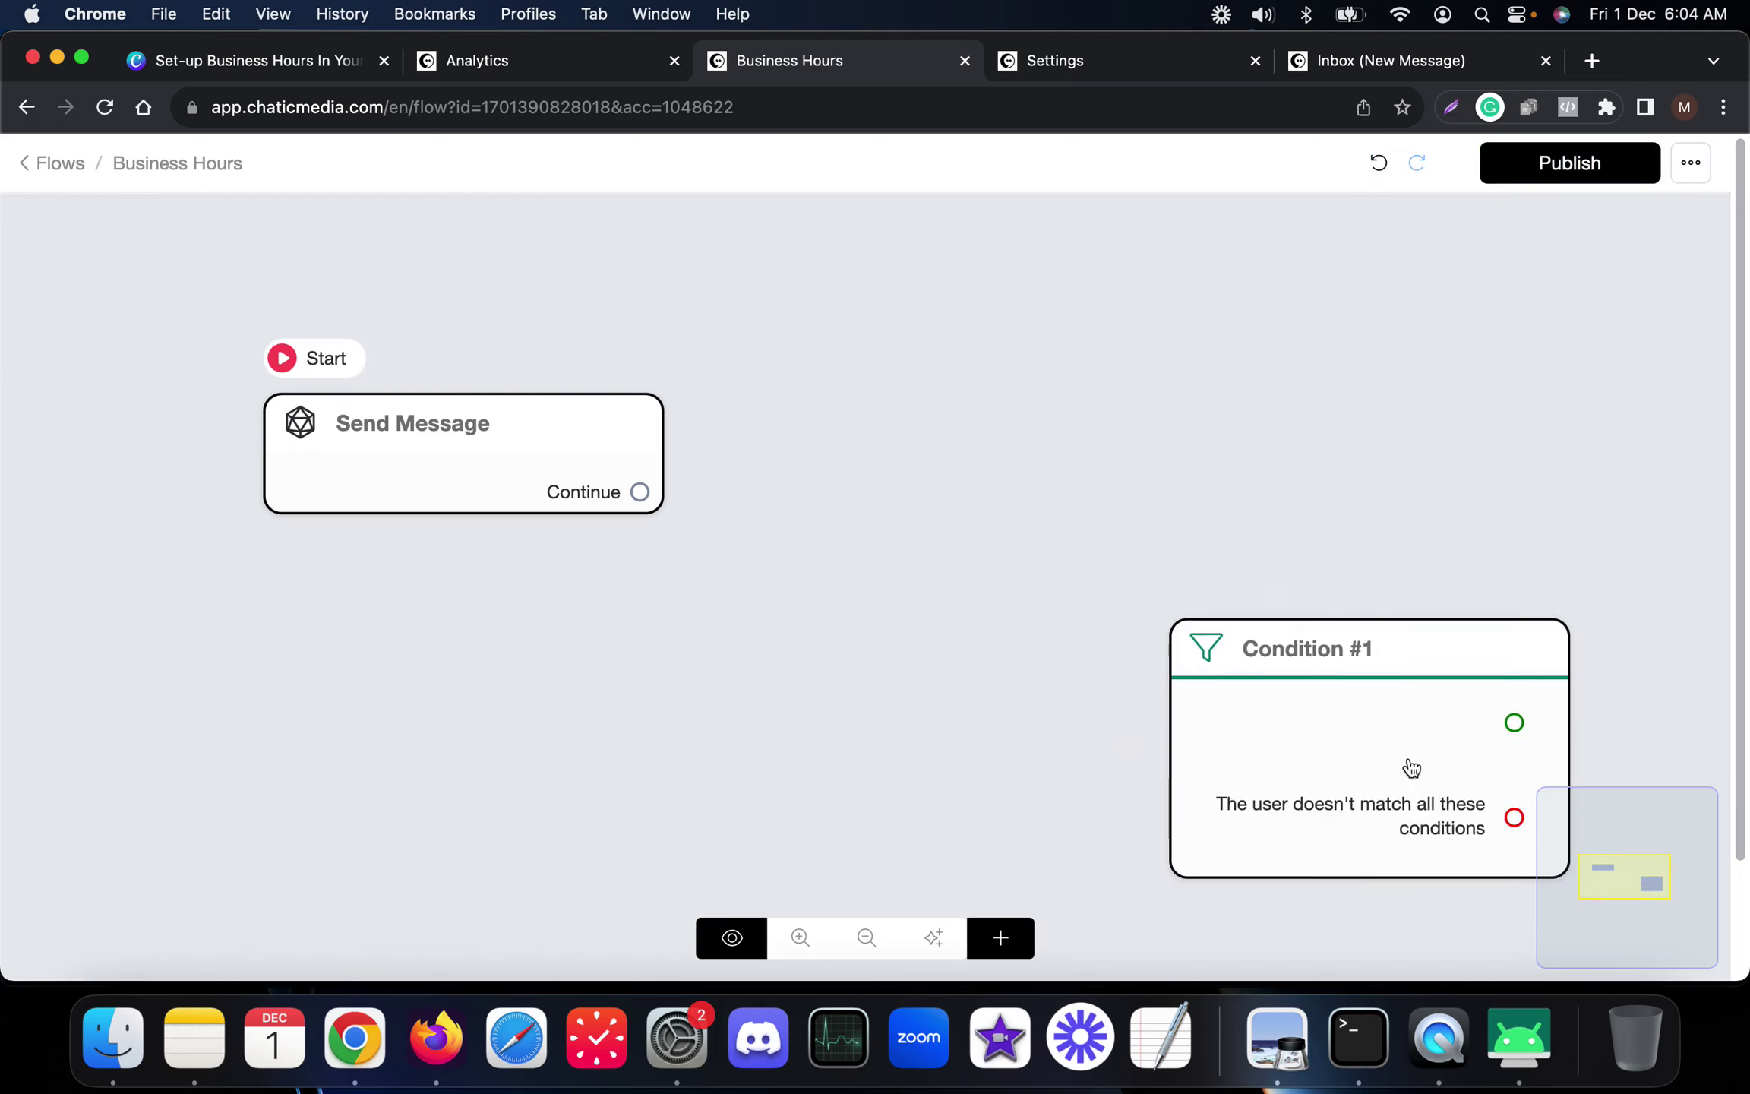
drag(1411, 769, 951, 568)
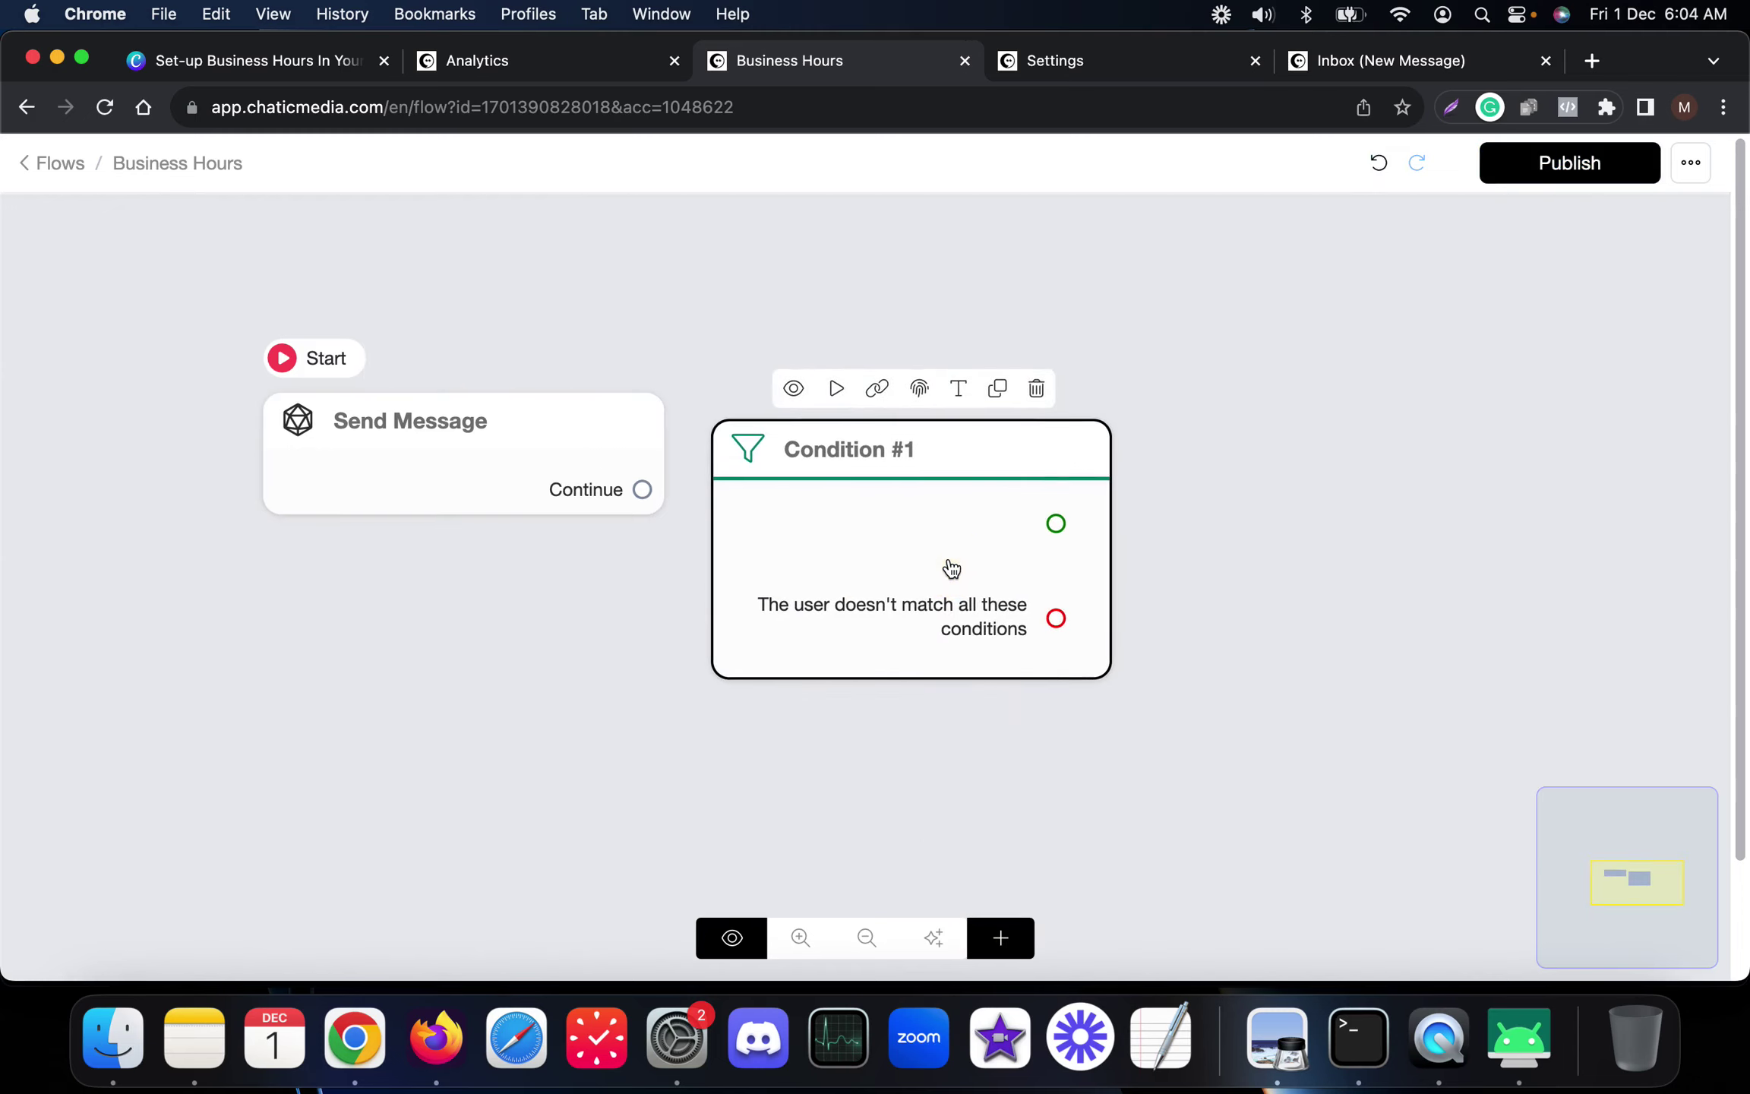
Make the condition the flow's starting step and delete the Send Message step, leaving the condition in its place
click(834, 391)
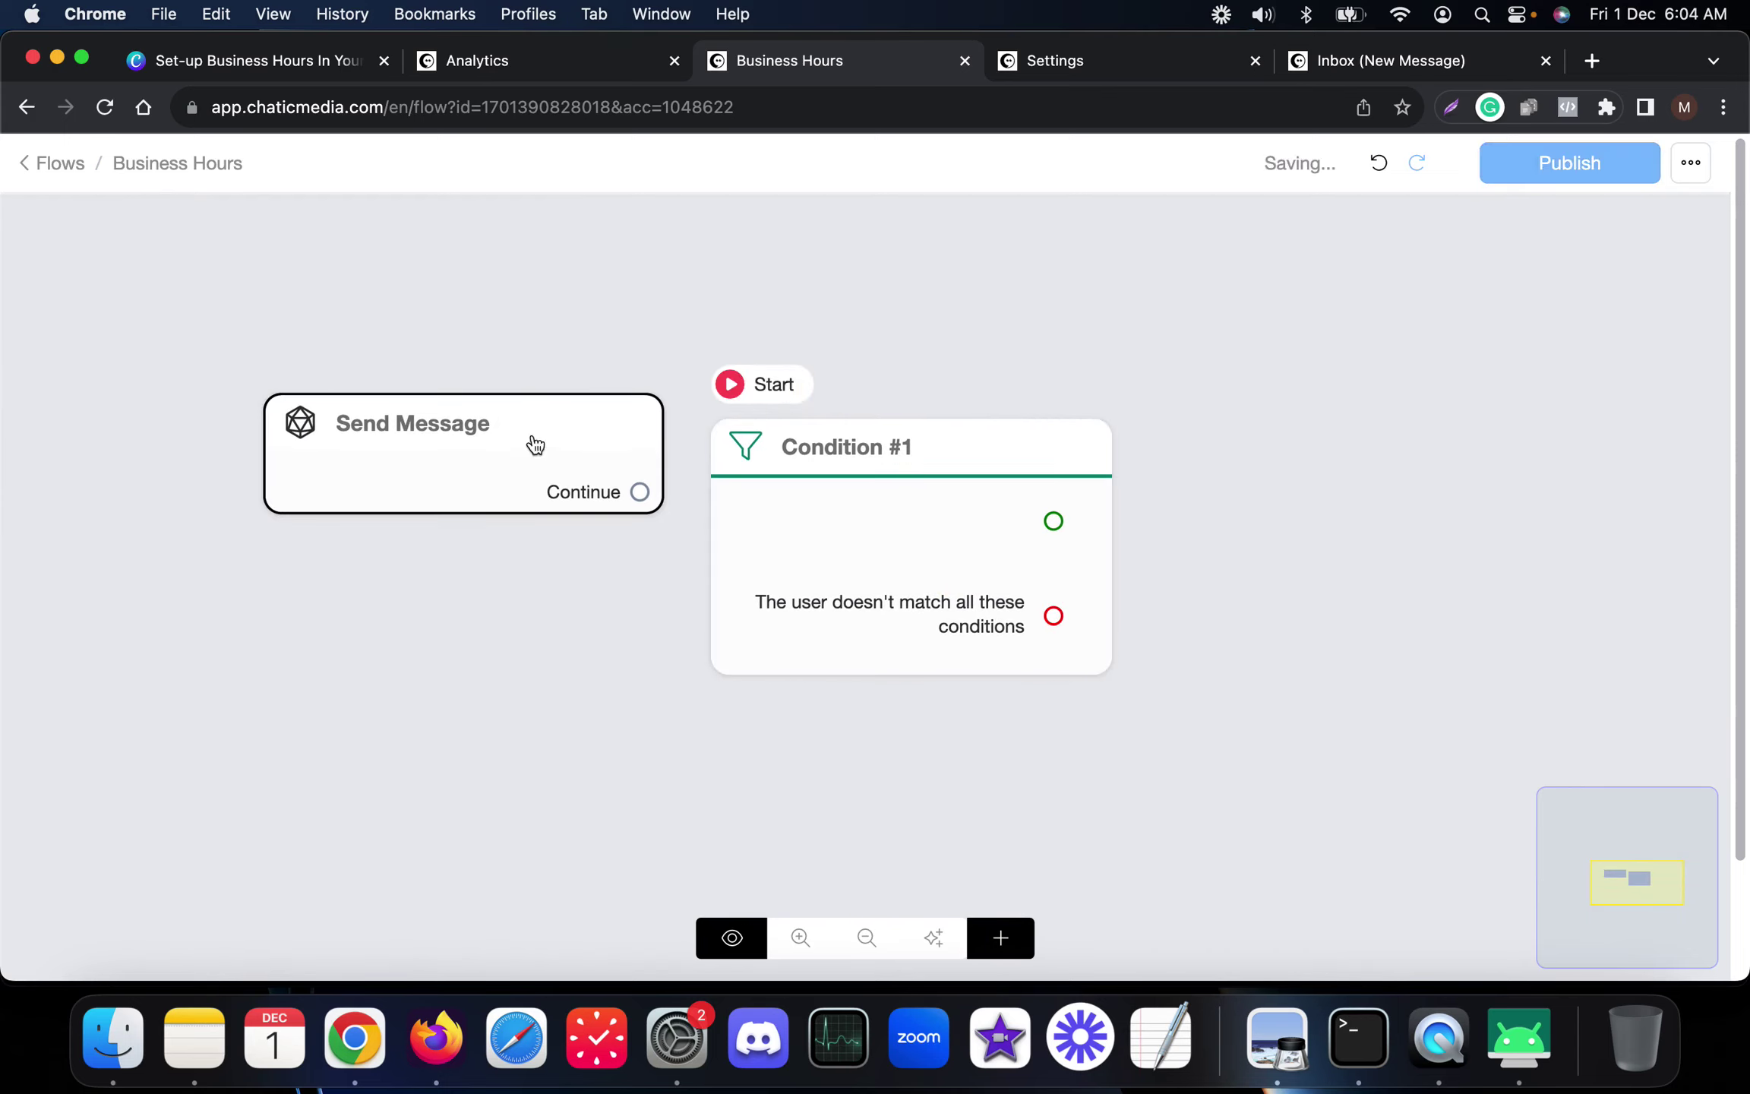
click(584, 355)
drag(932, 597, 362, 524)
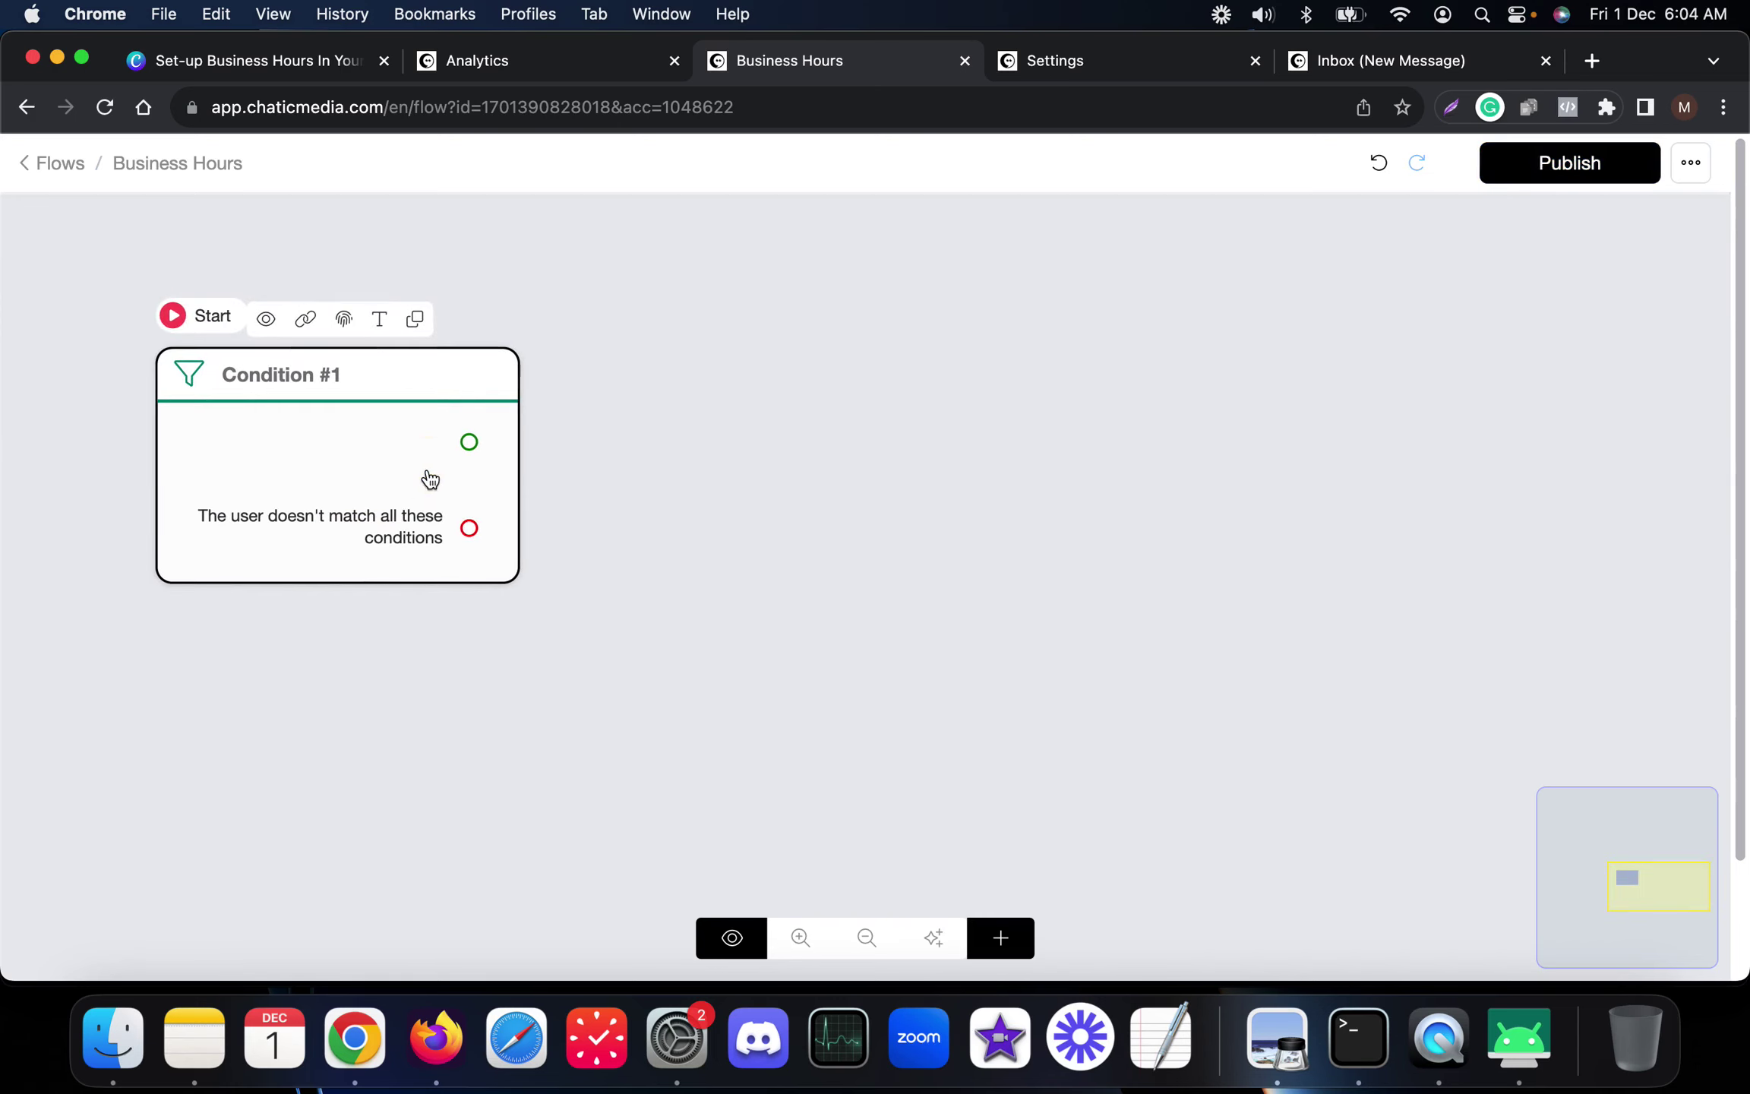
Set the condition to match when the current time is in the interval 09:00 to 17:00
scroll(945, 539, down, 5)
click(591, 477)
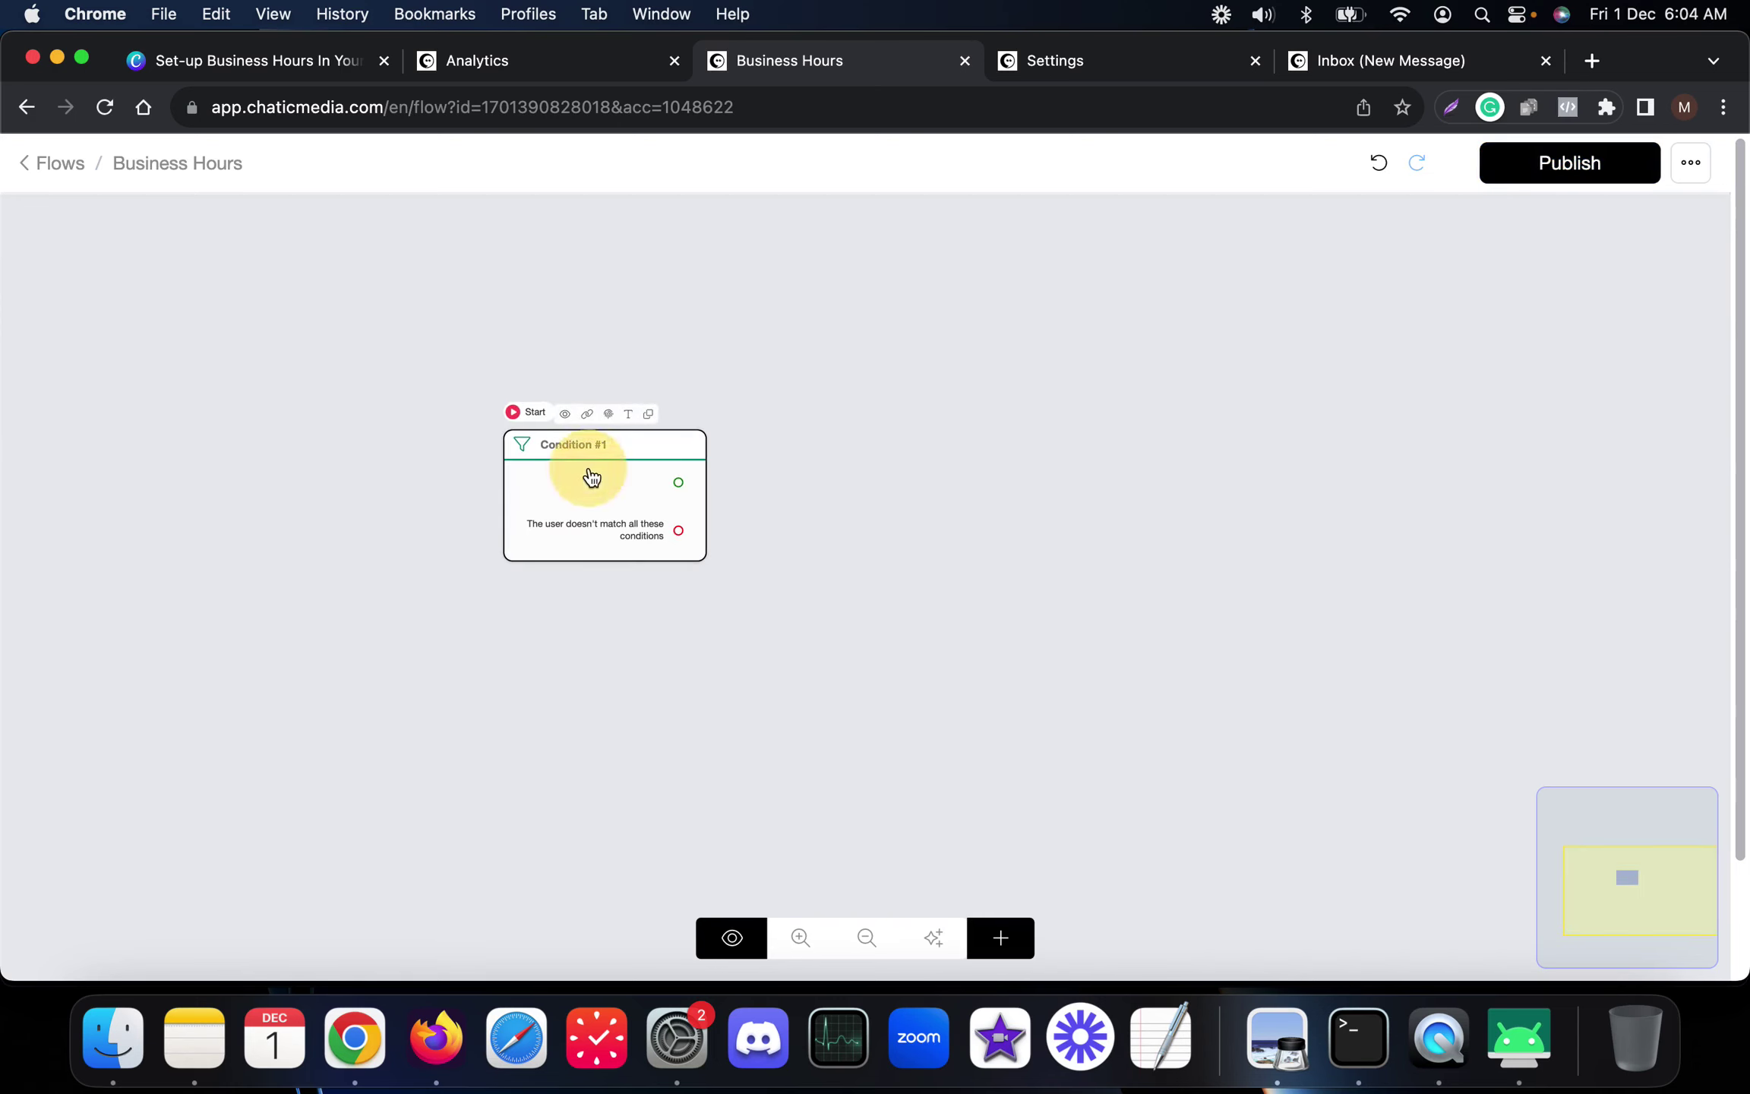
click(211, 450)
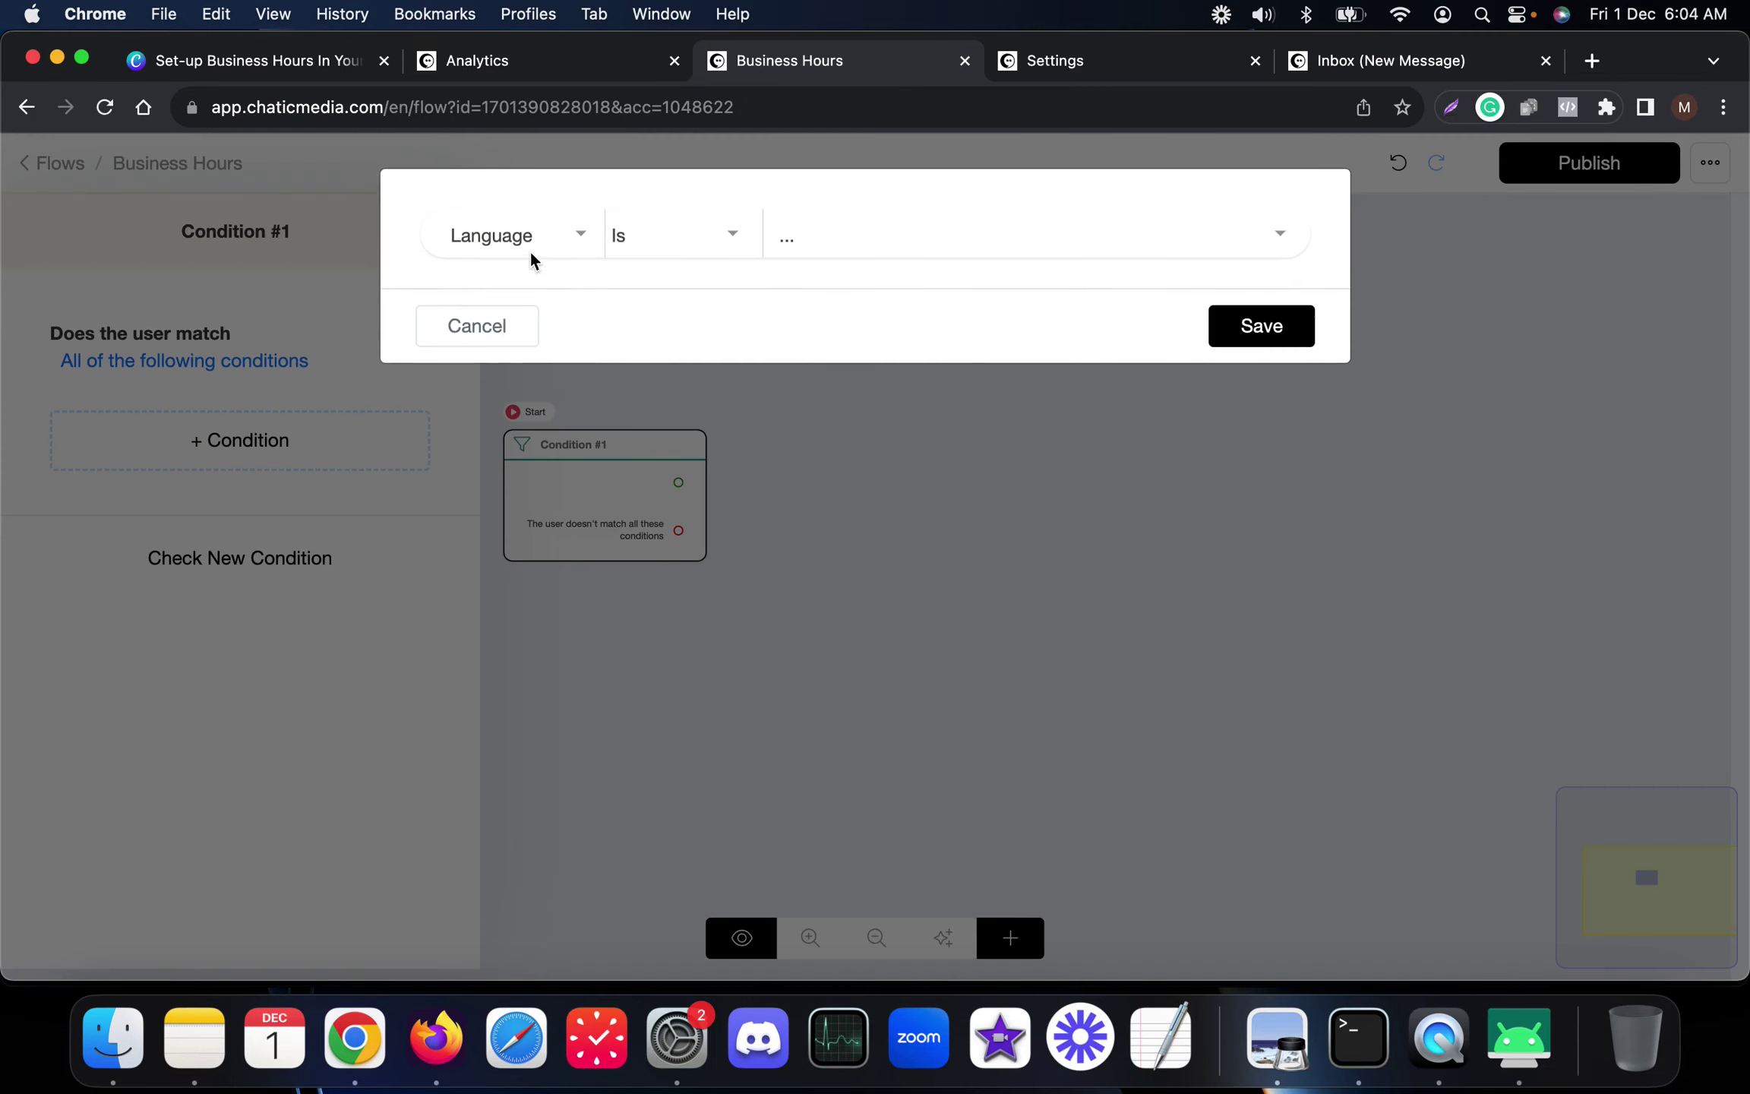
click(530, 253)
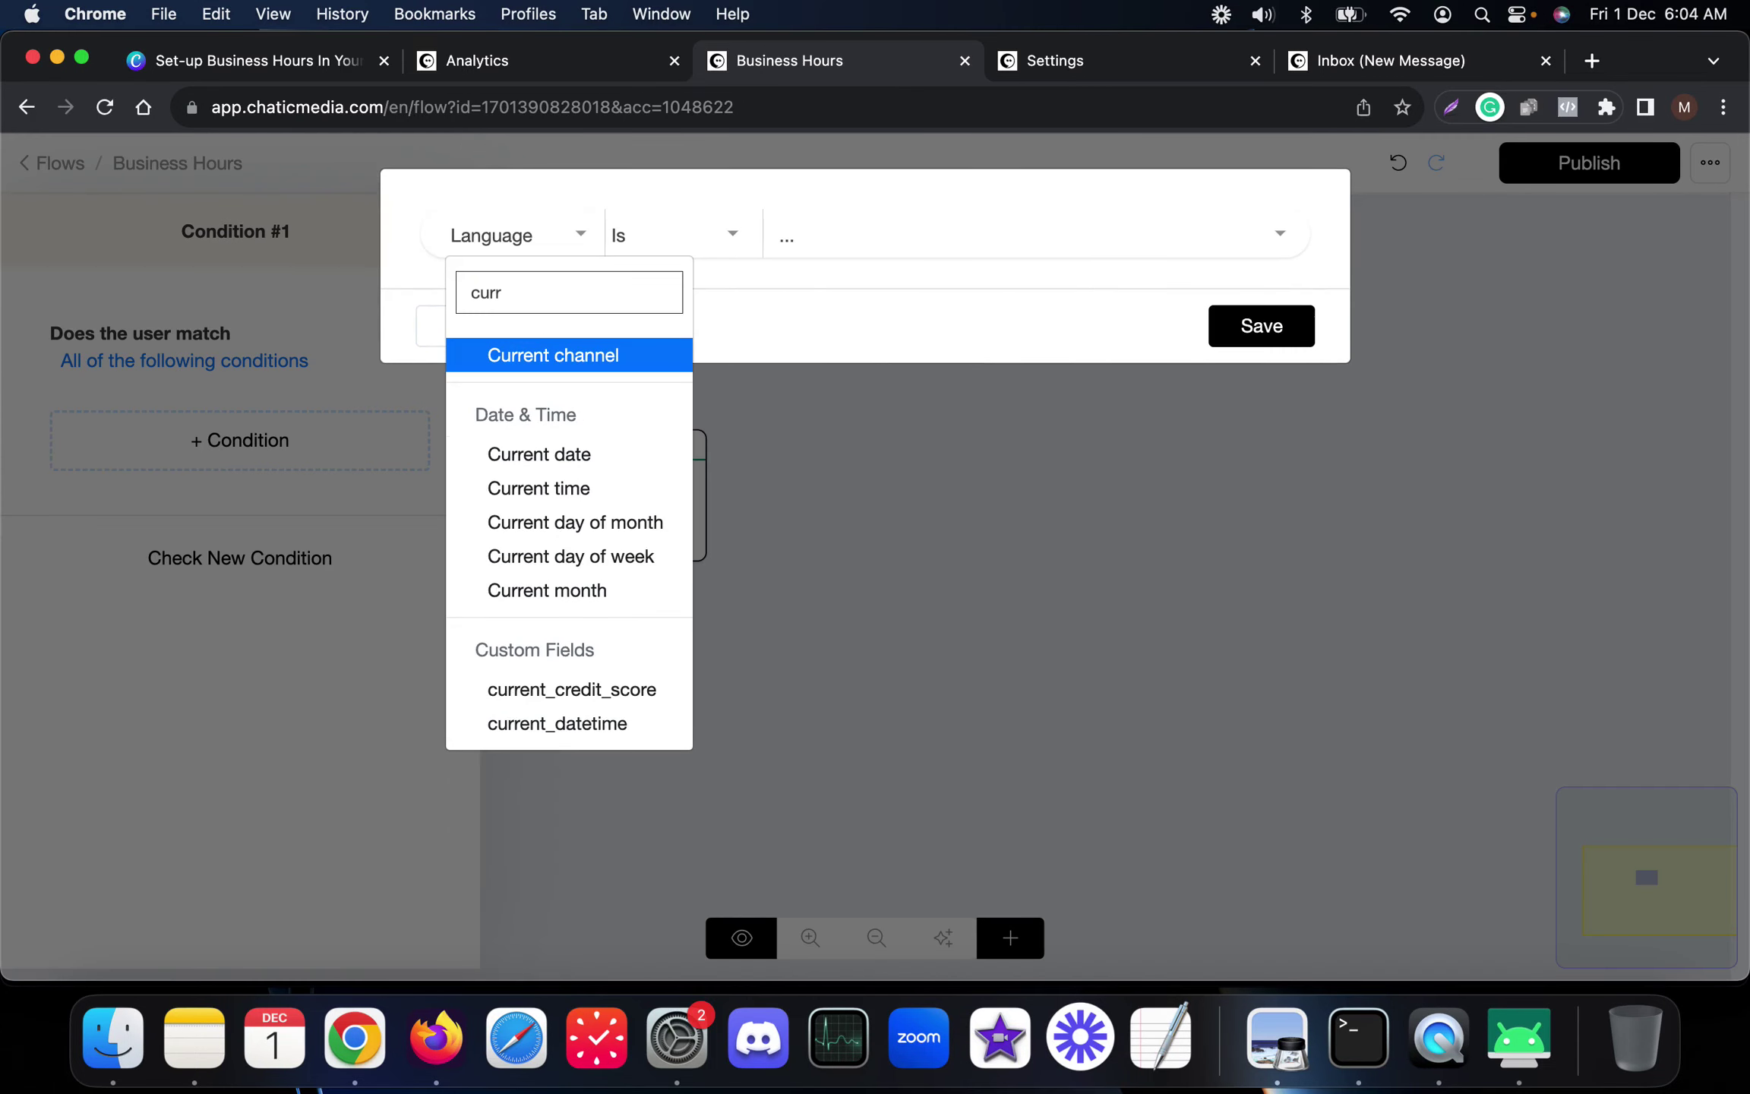
click(544, 490)
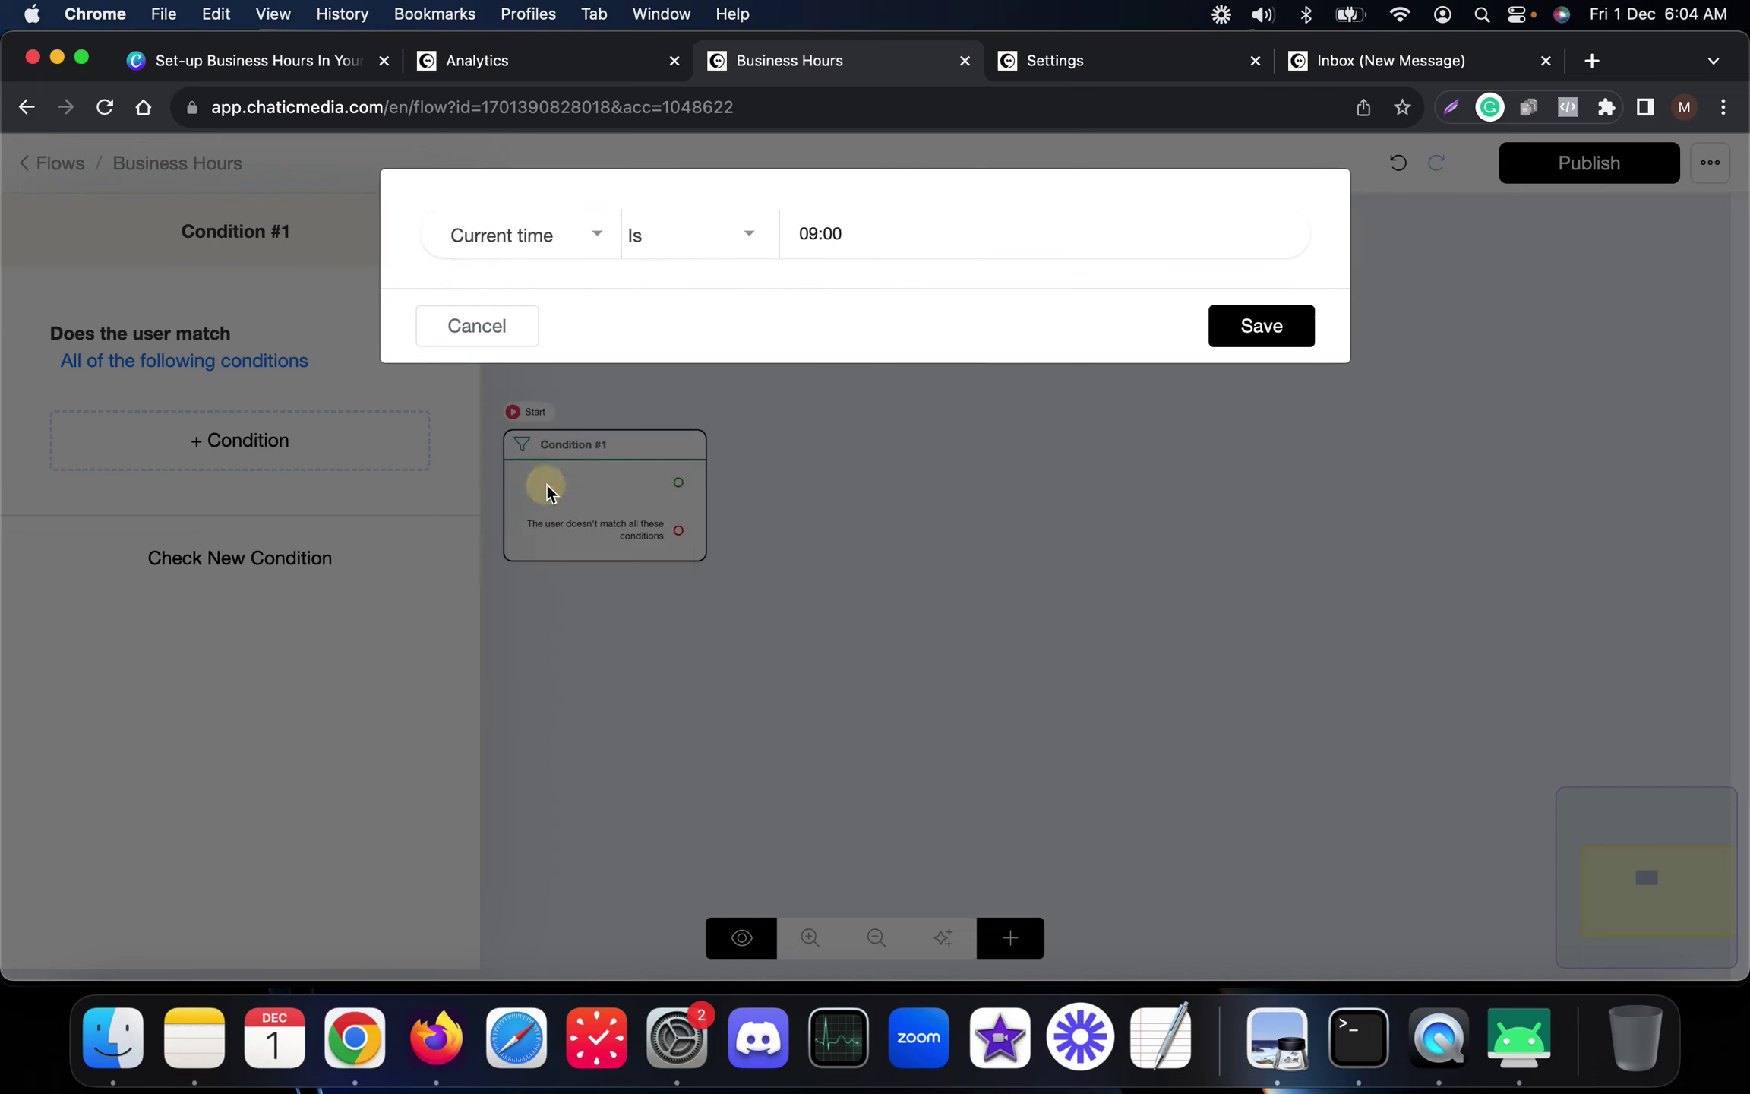
click(691, 240)
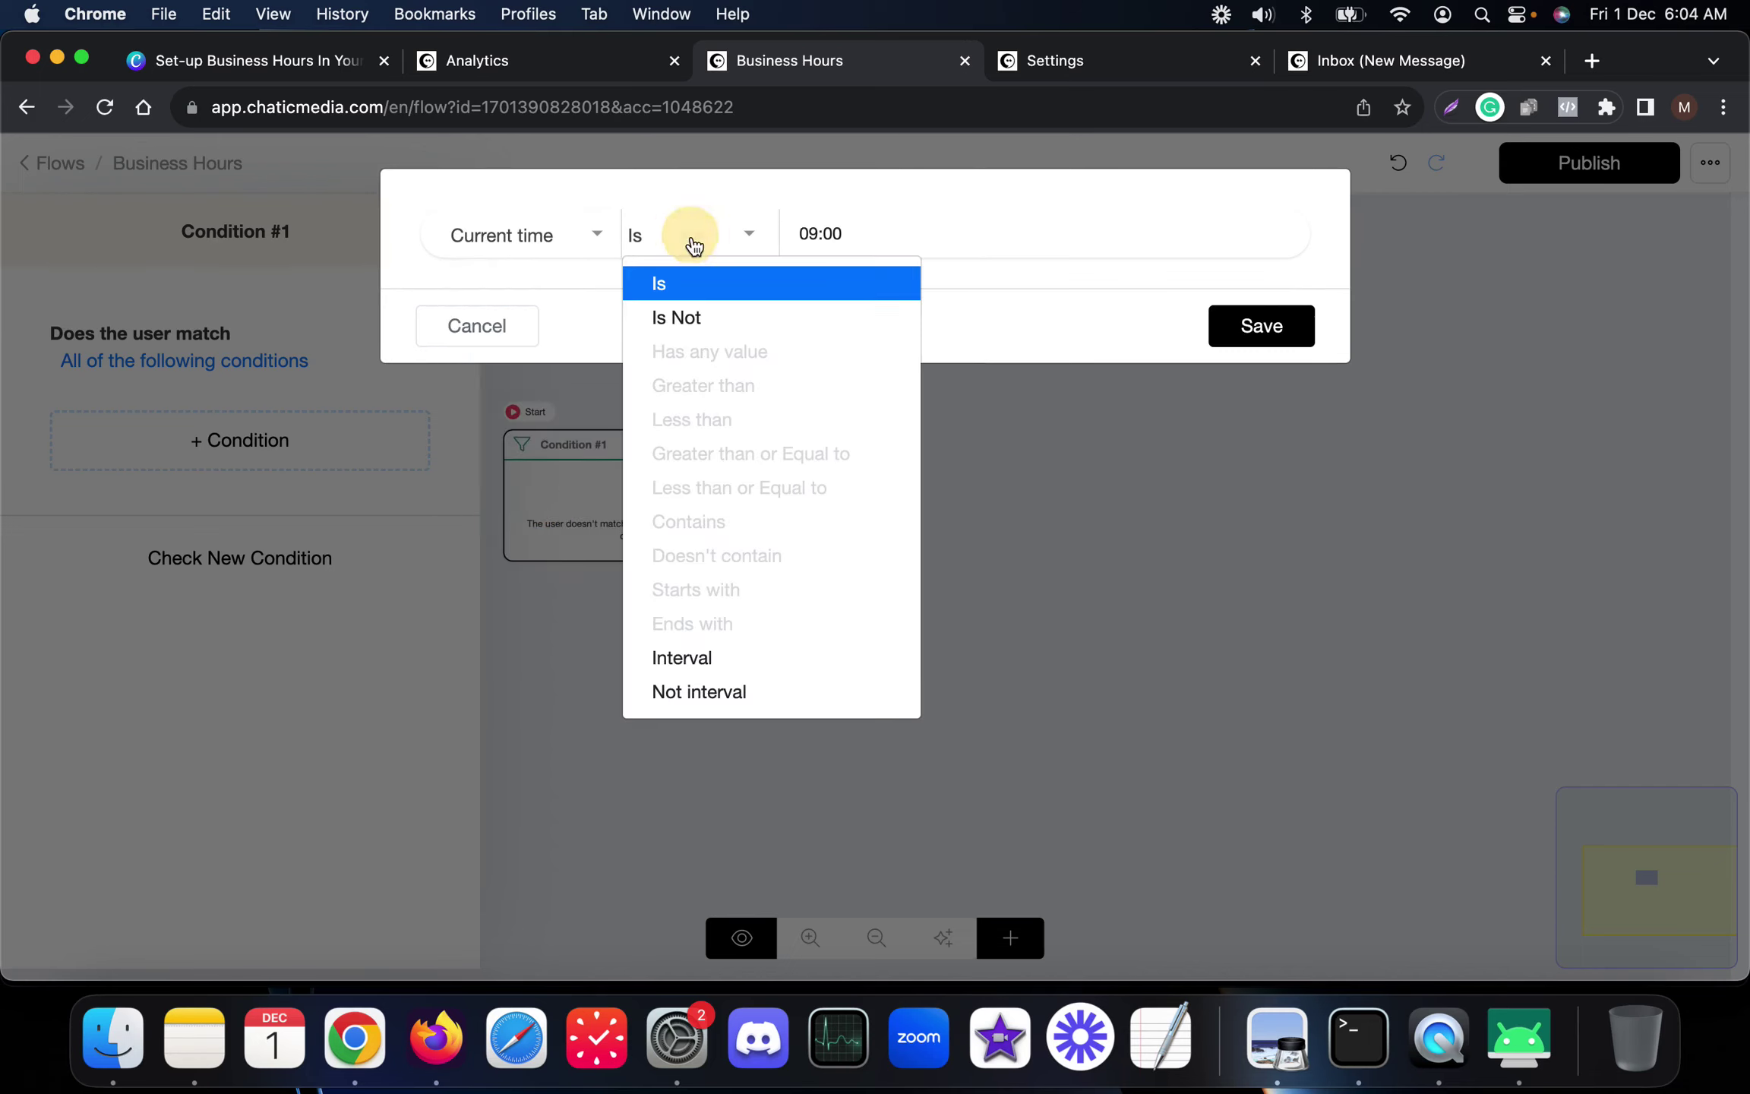
click(702, 660)
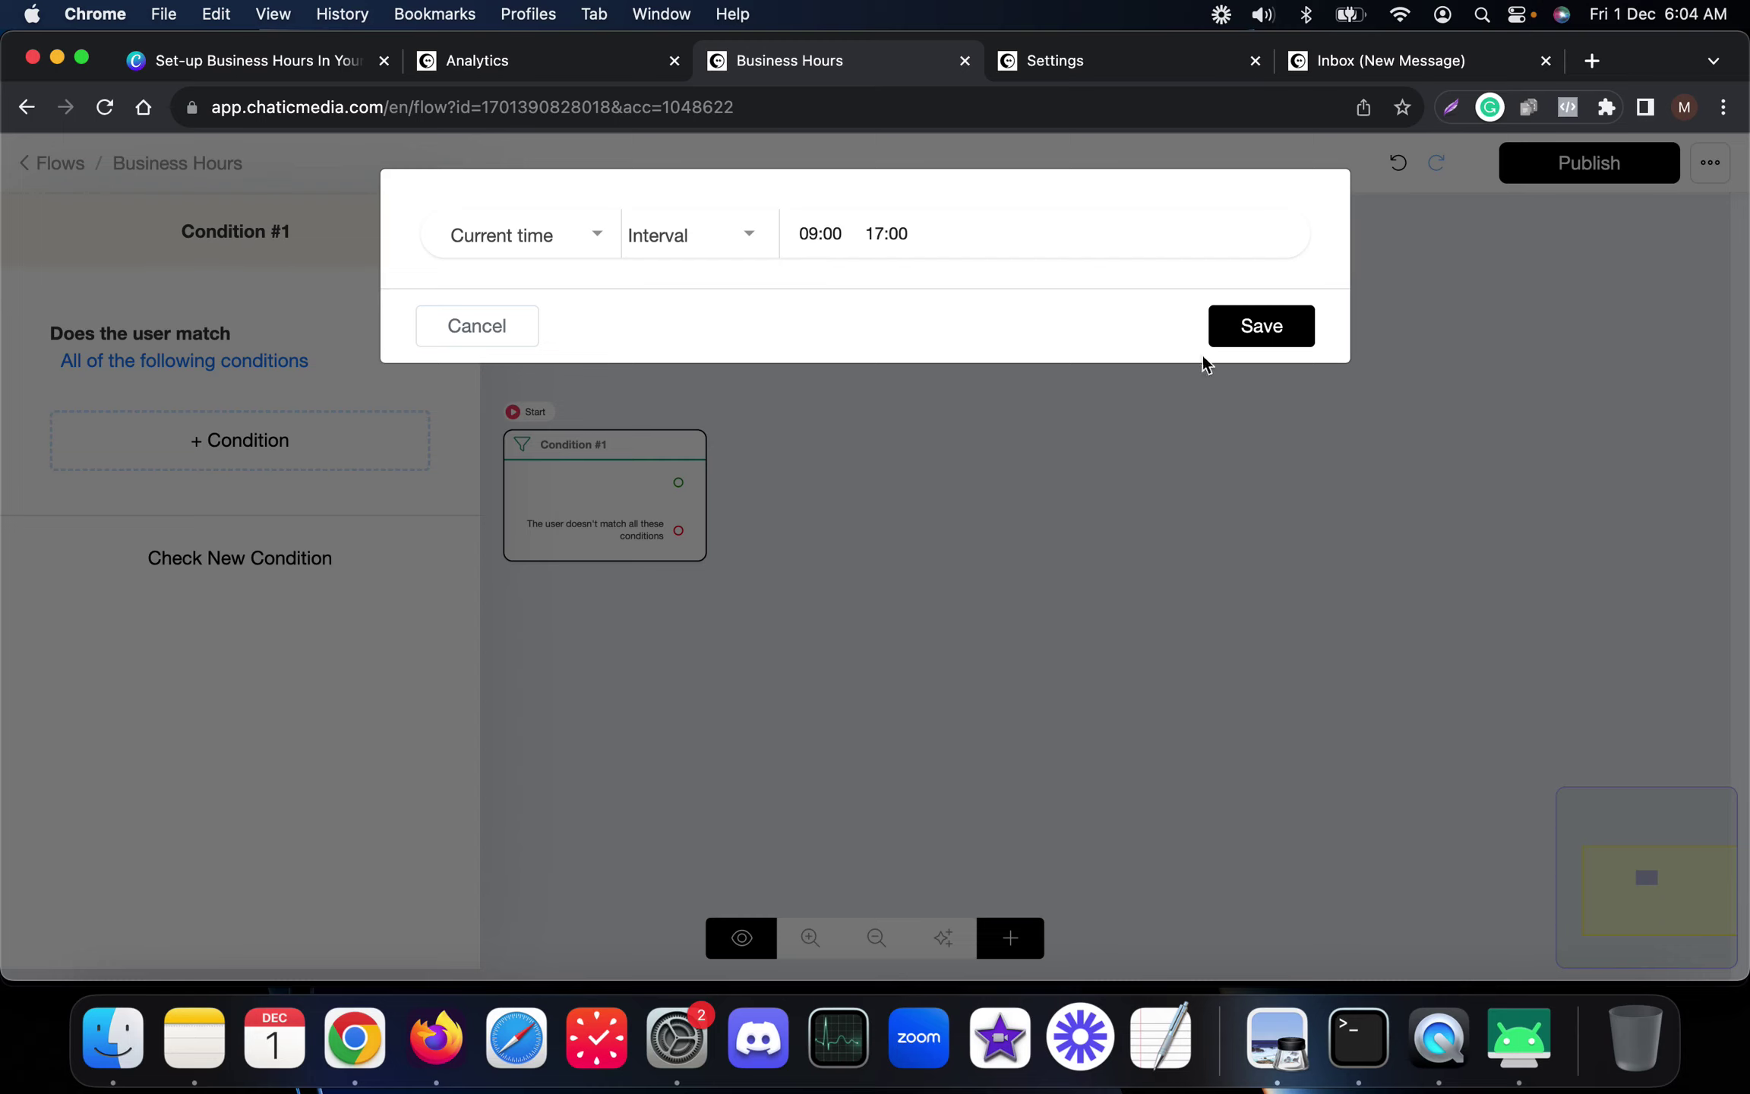
click(1261, 326)
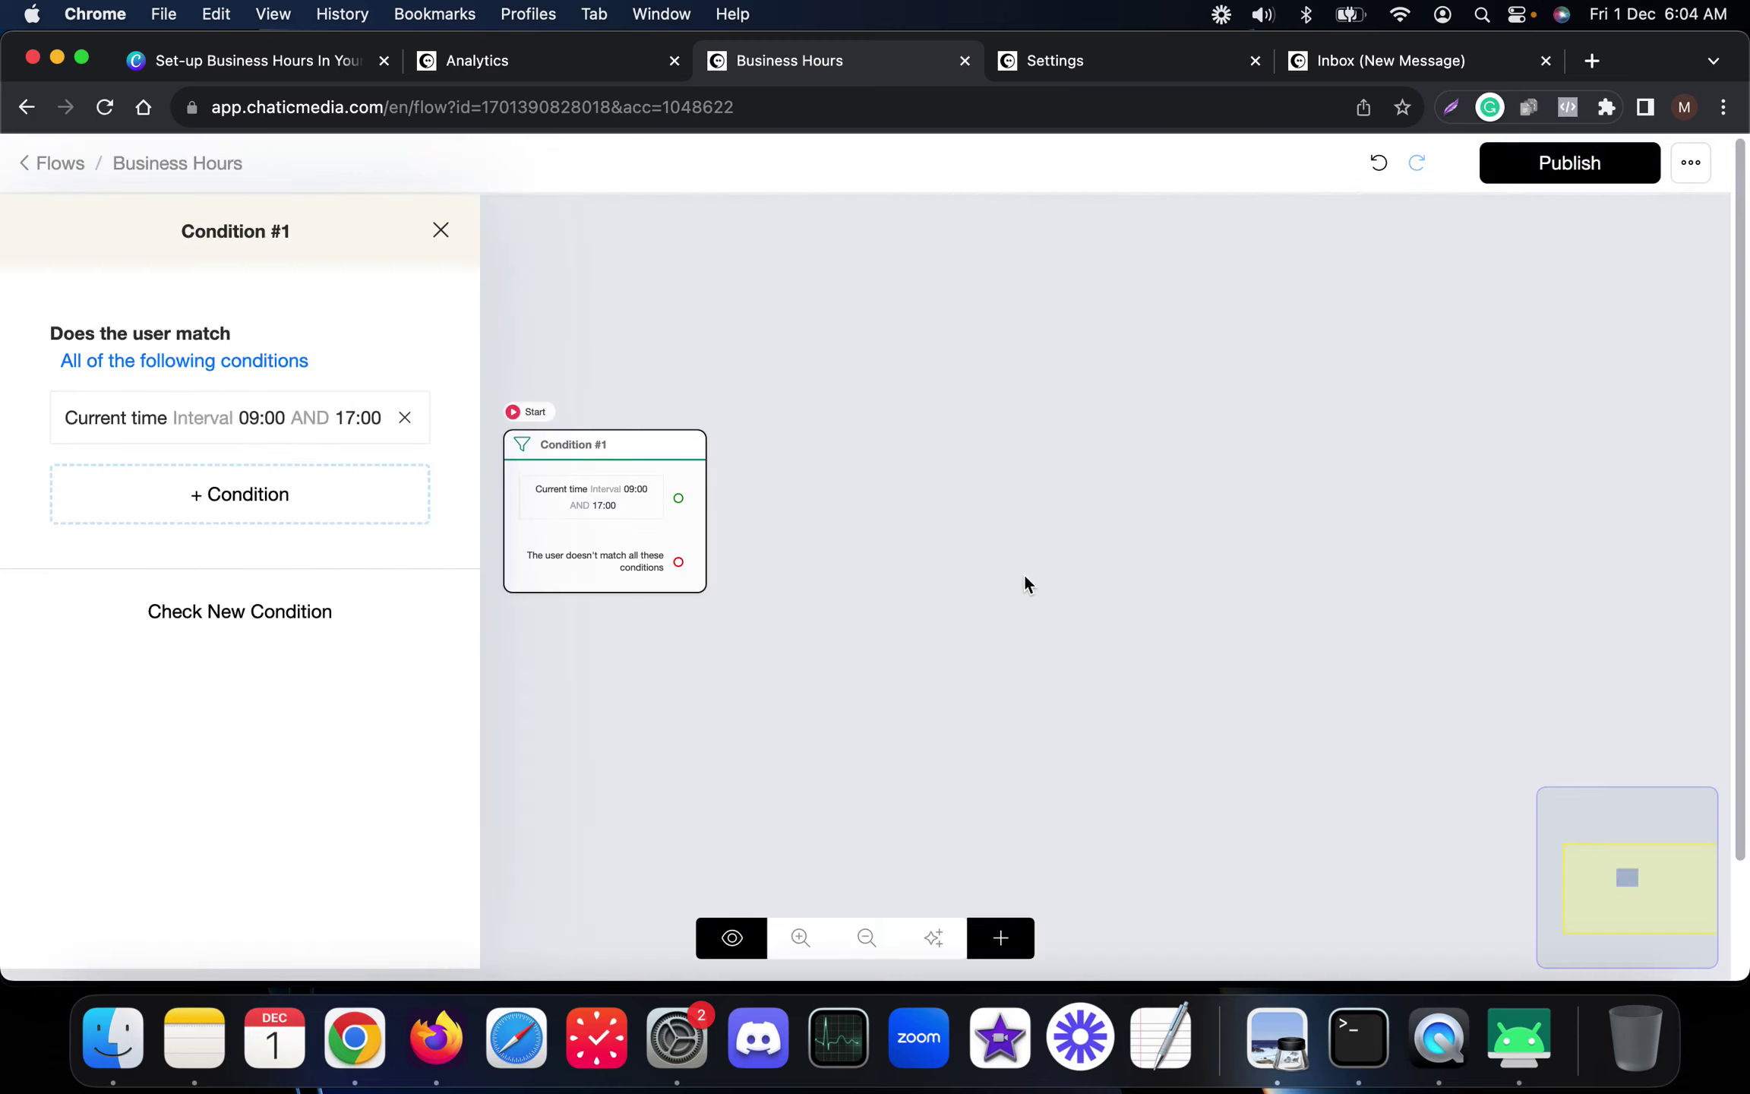
click(1022, 572)
scroll(585, 473, up, 3)
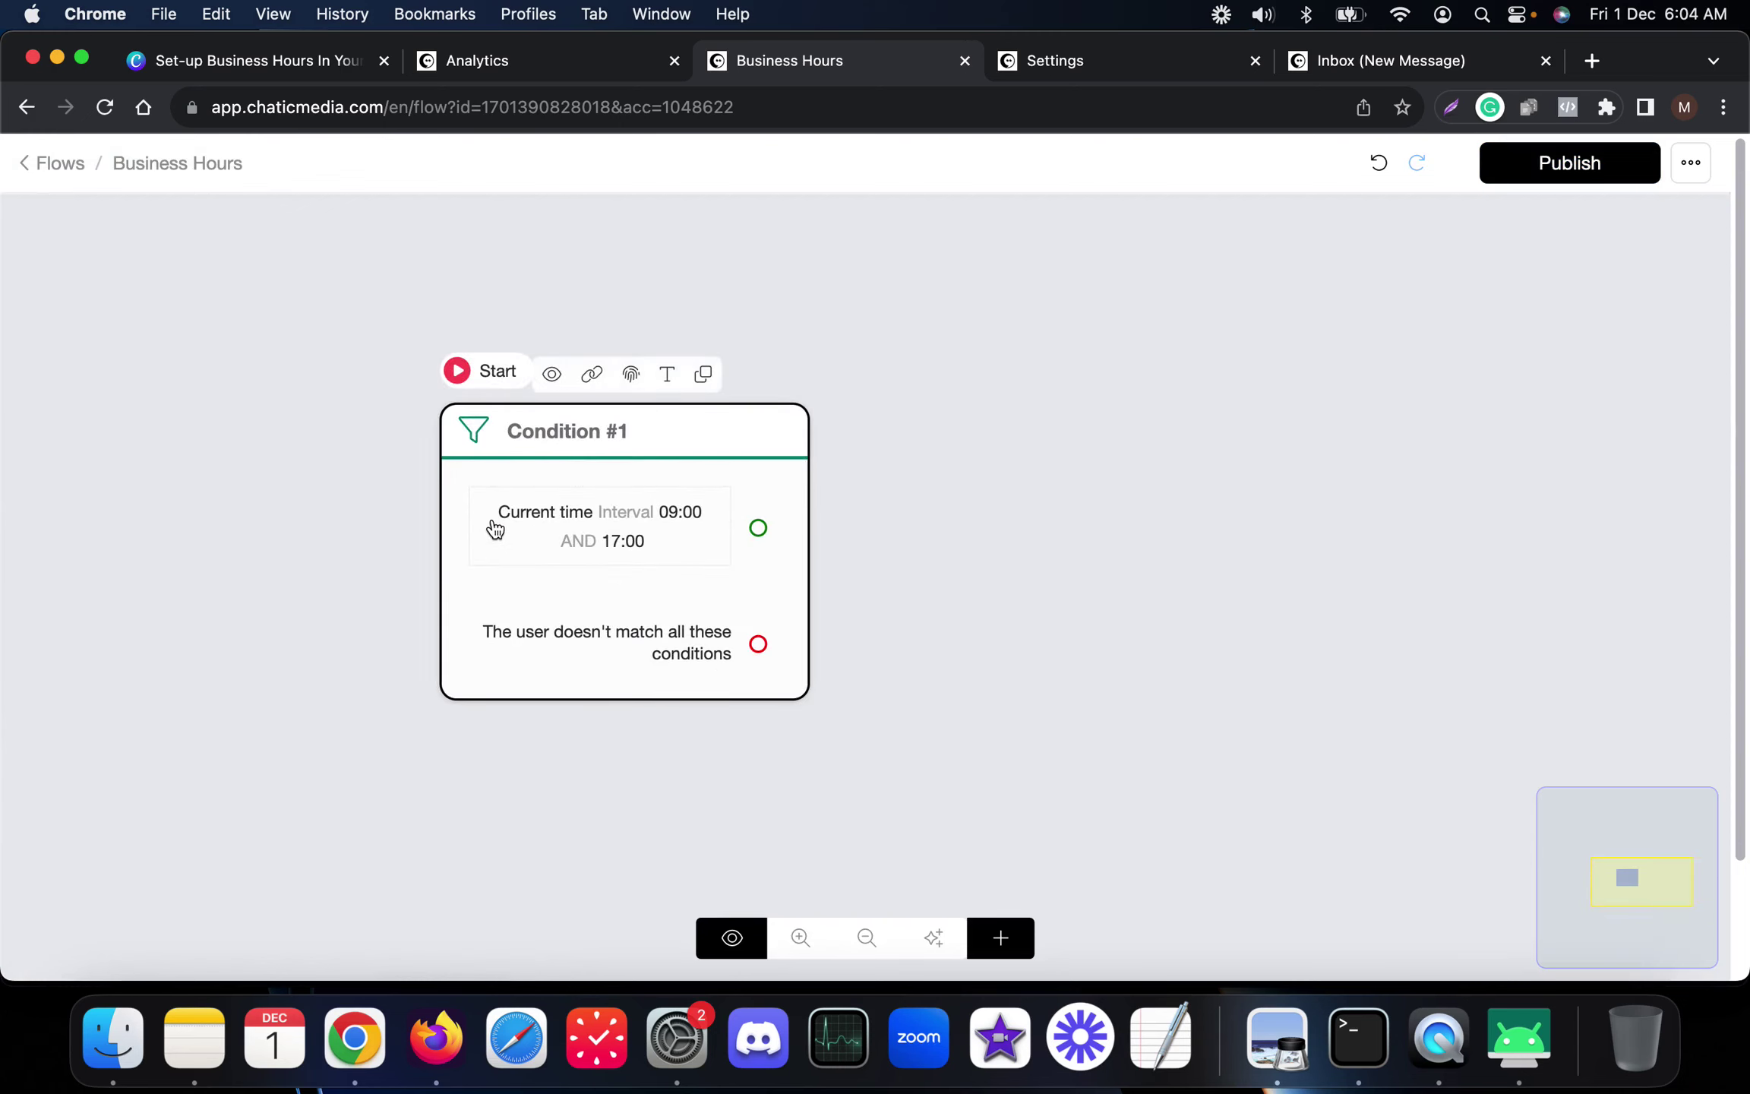
drag(695, 516, 940, 364)
click(1055, 537)
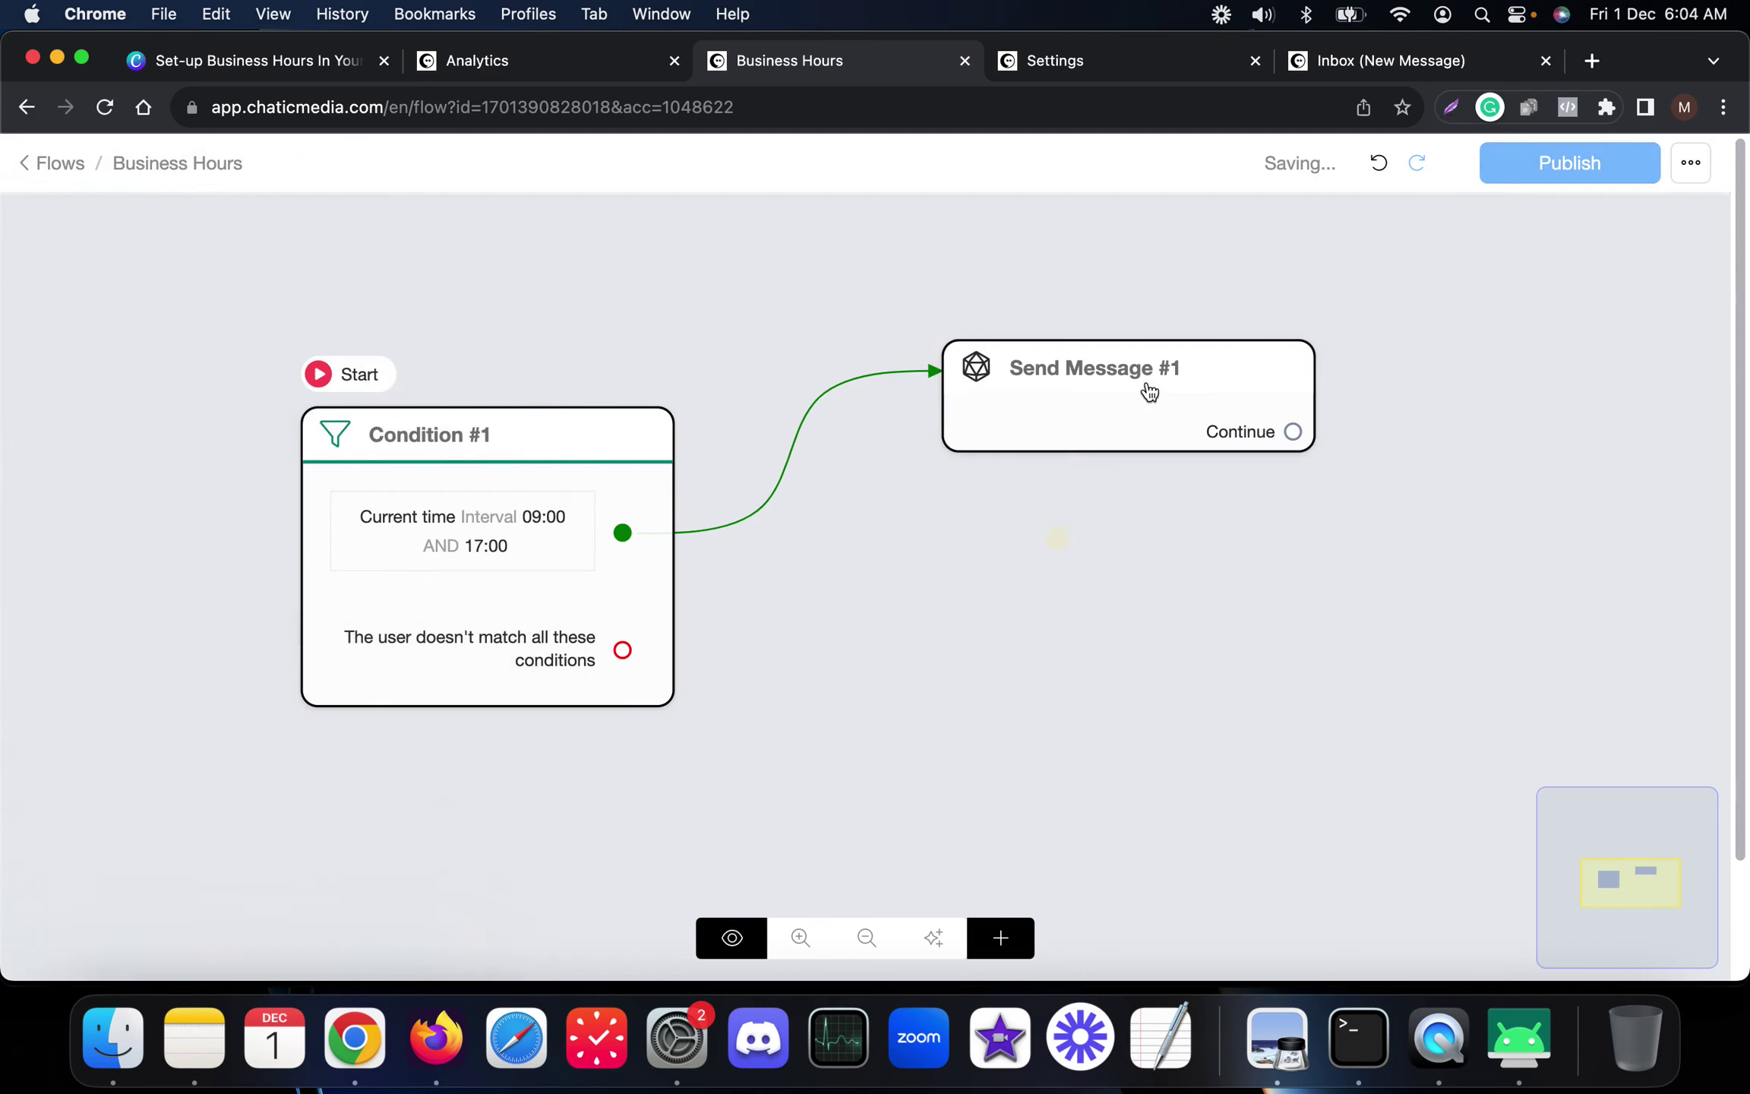
mouse_move(1171, 371)
click(1246, 313)
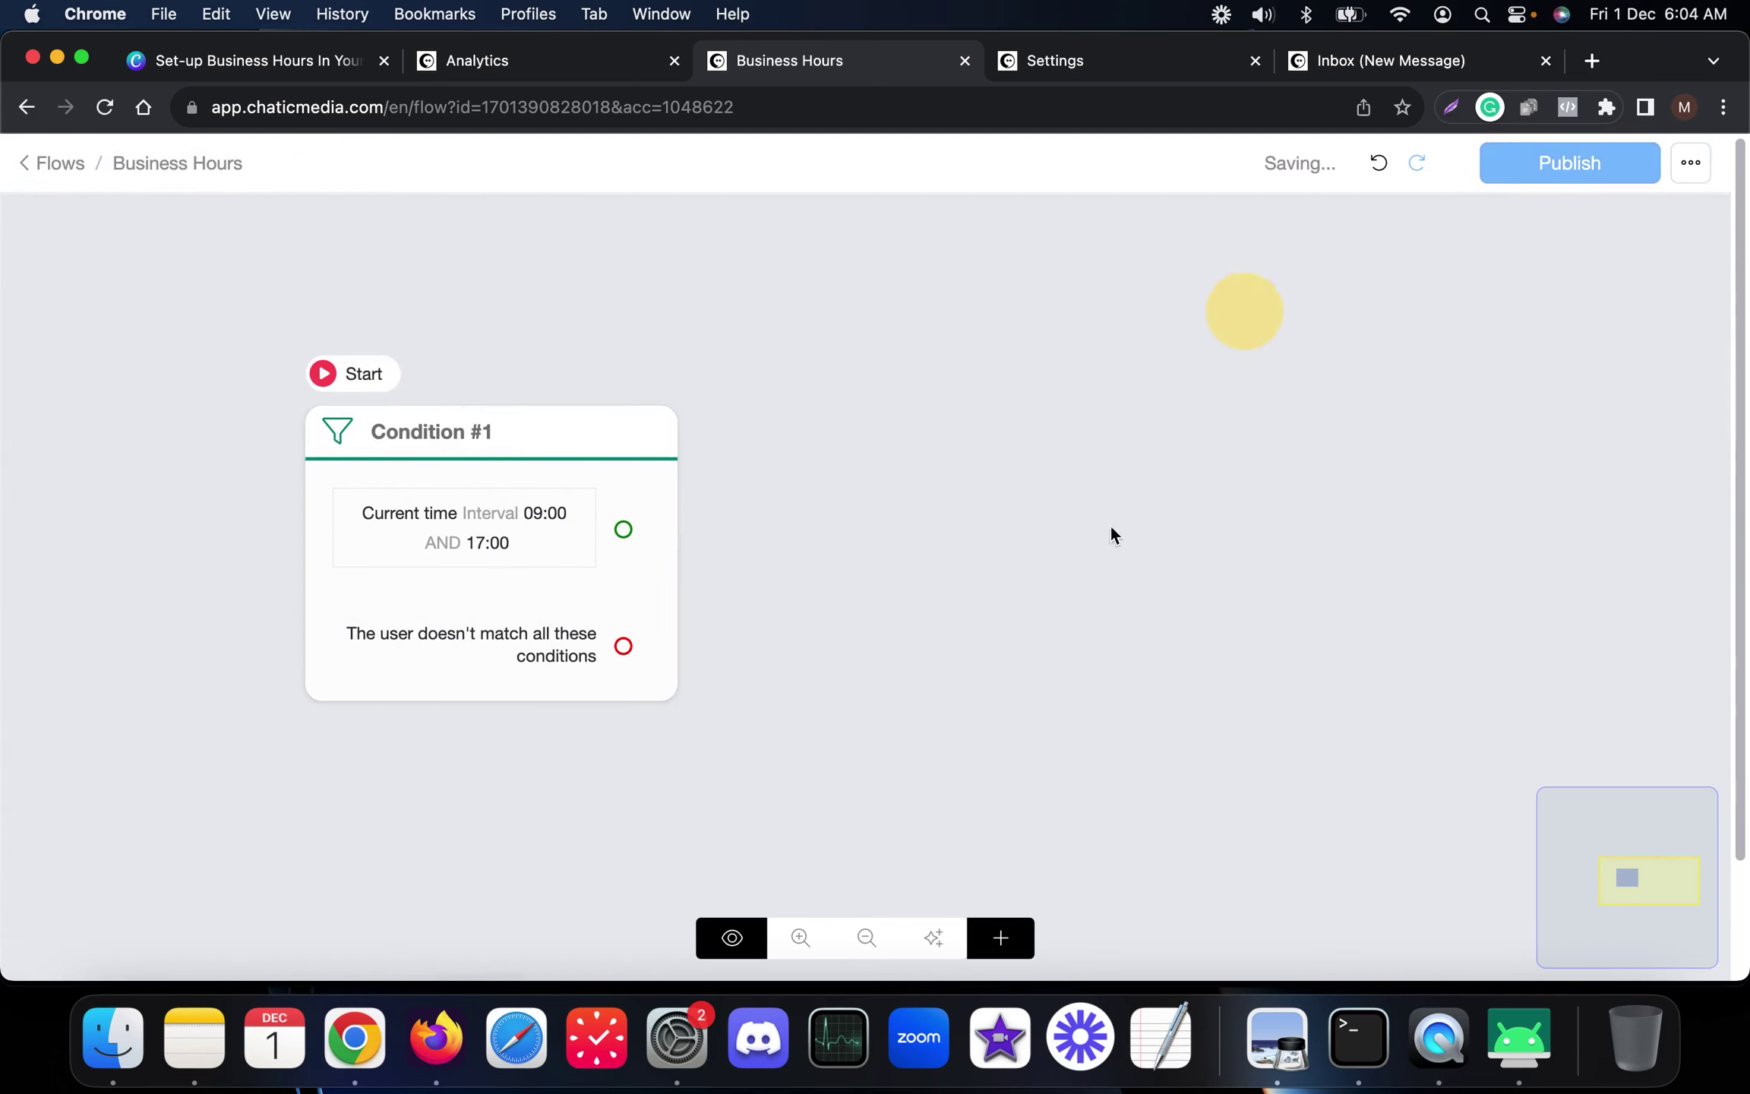
Add an Actions step to the flow with an Assign Conversation to an Admin action and view the available admins
click(1000, 937)
click(1079, 631)
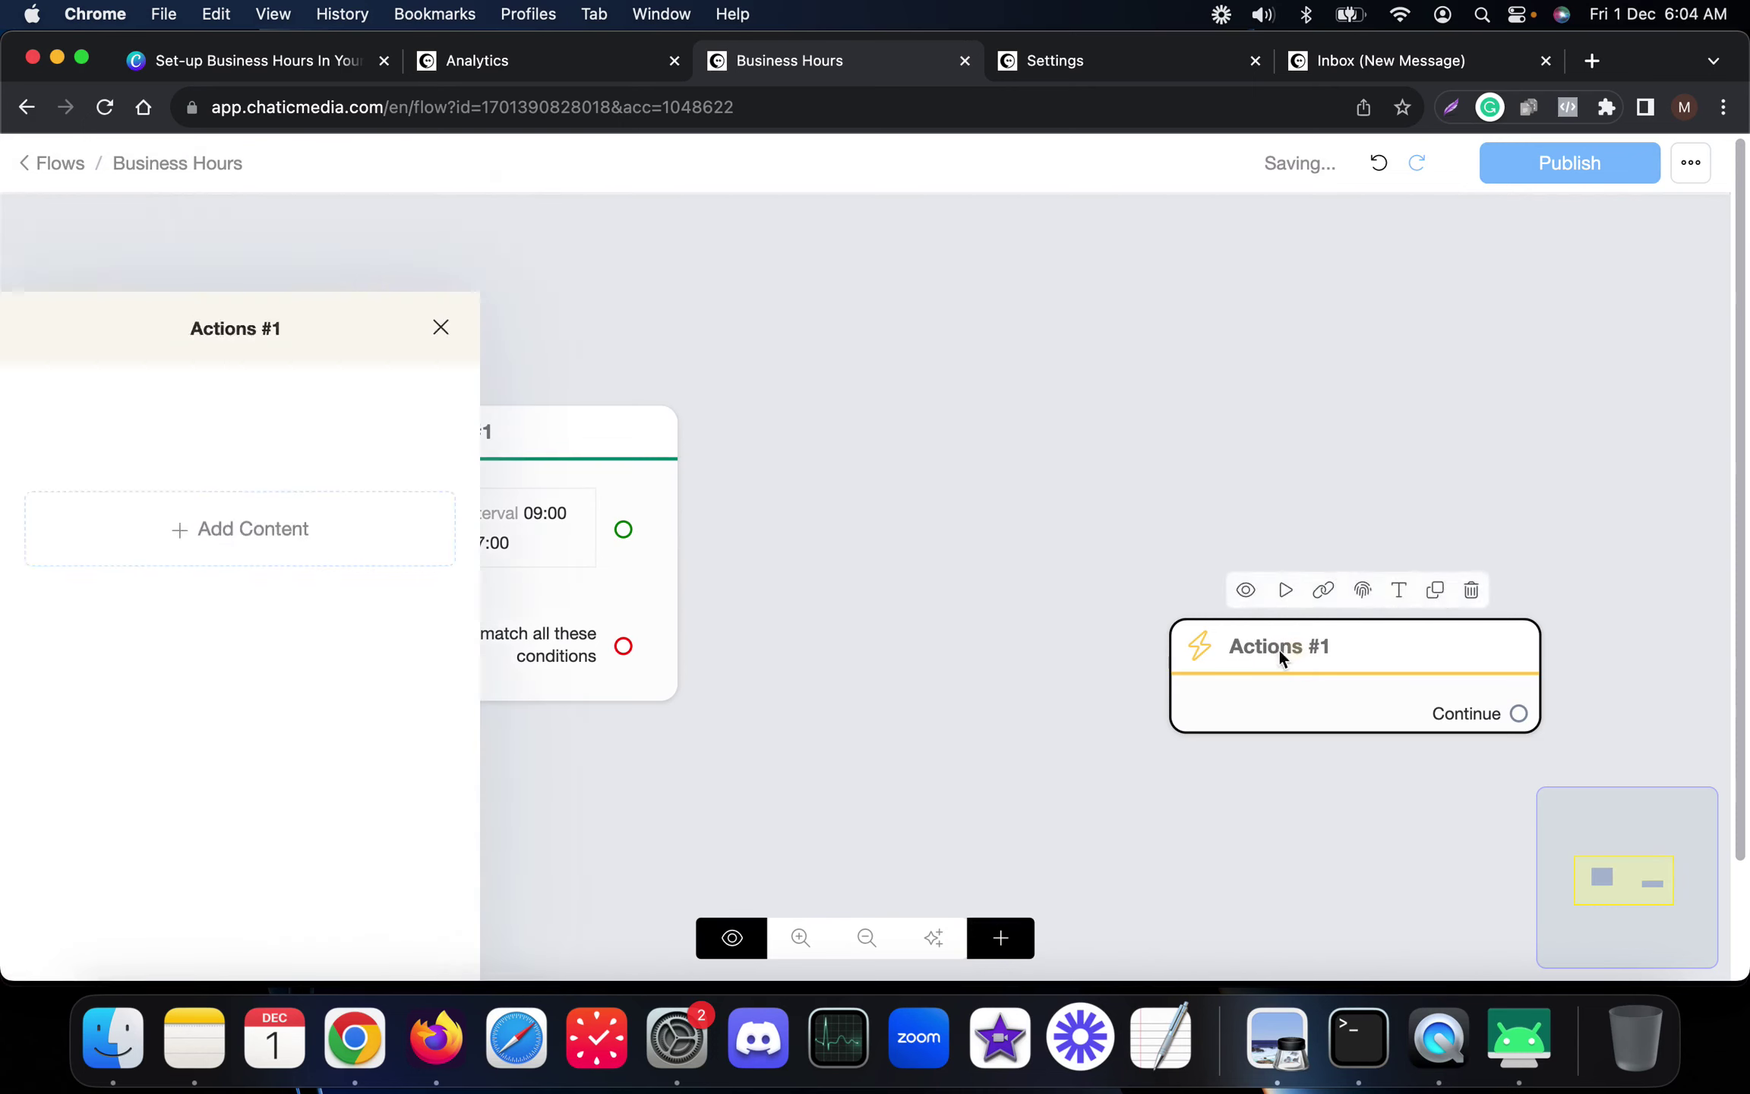
click(145, 448)
click(127, 523)
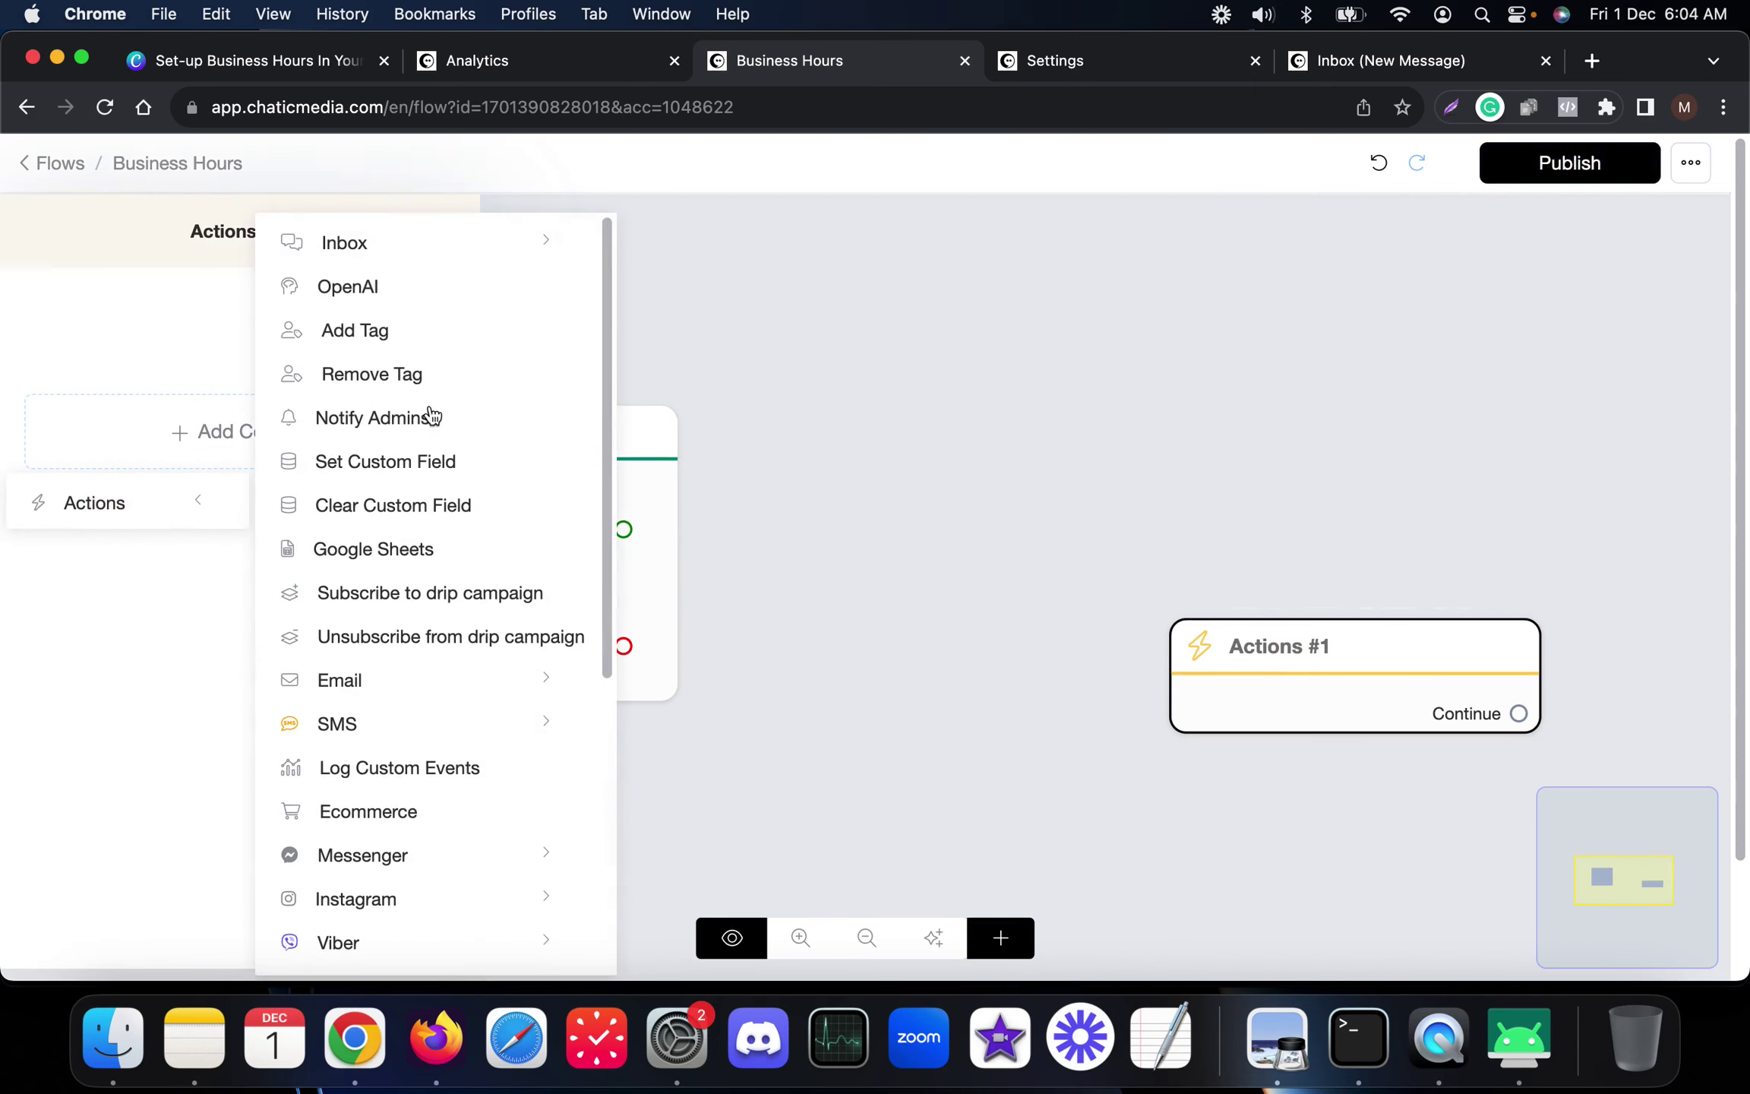
click(343, 243)
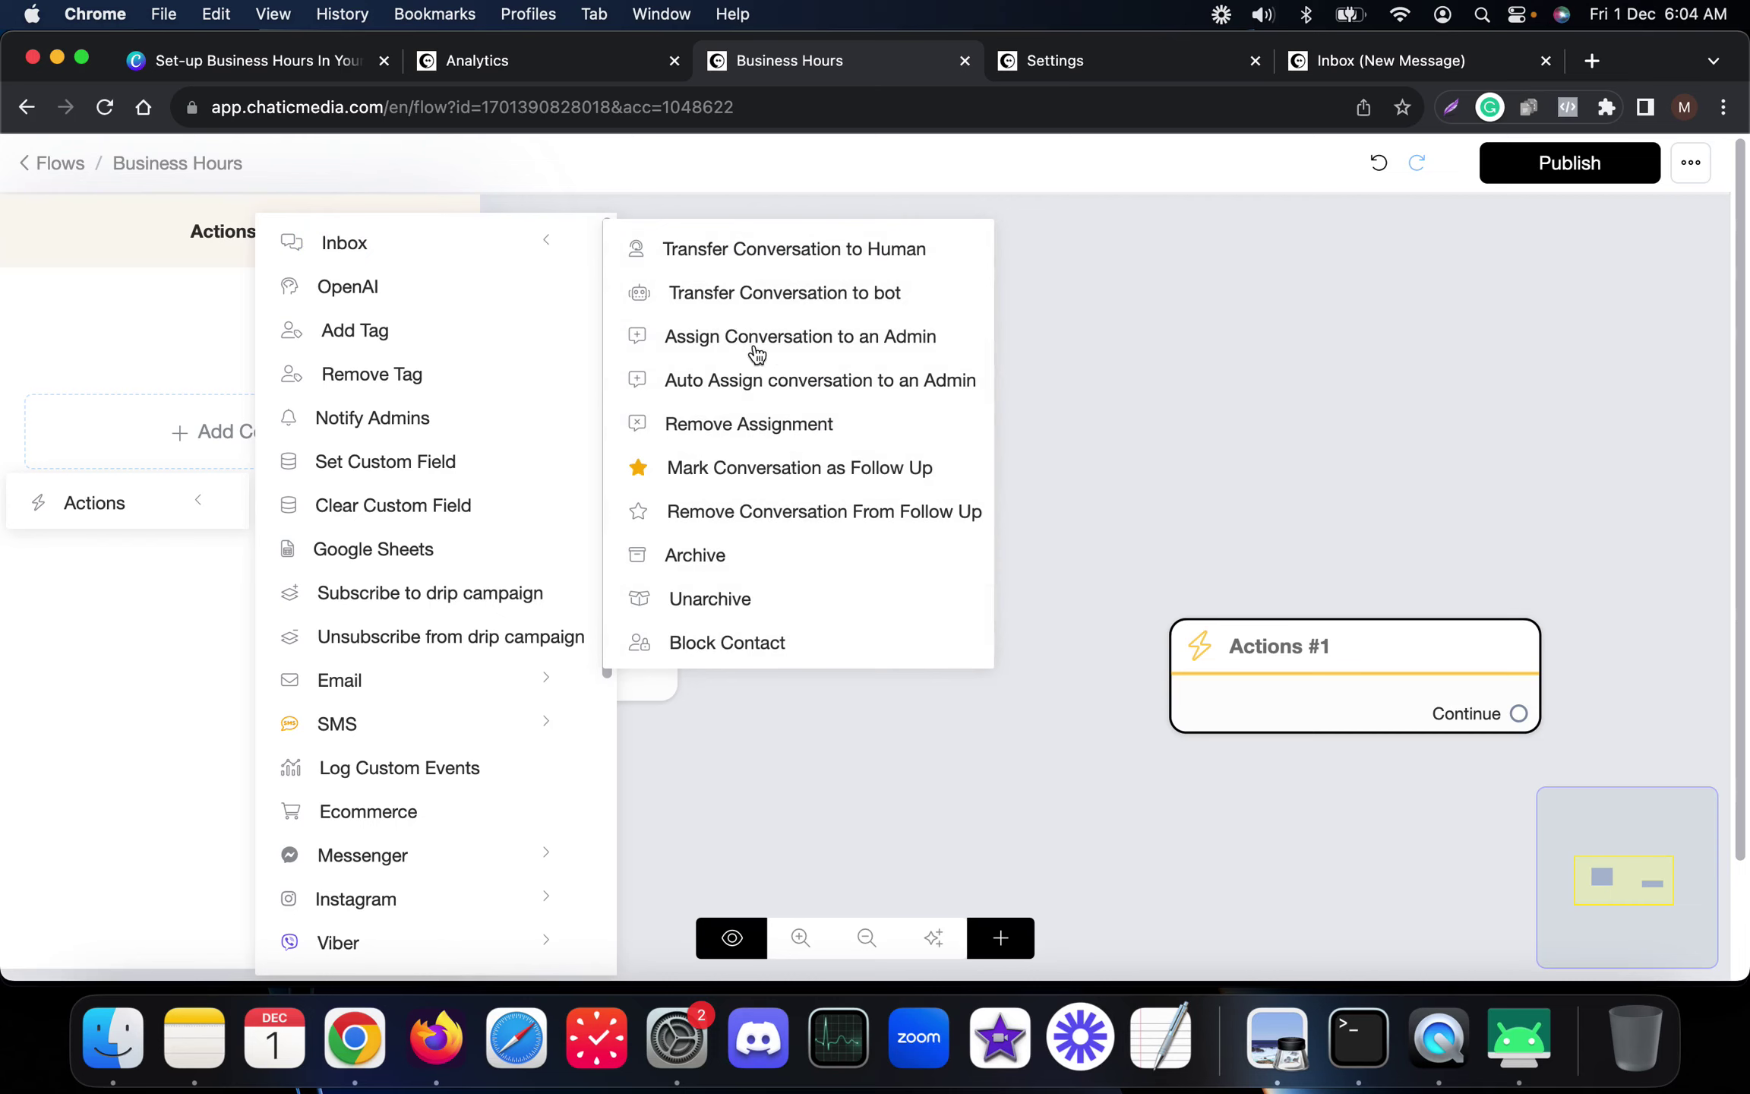
click(832, 345)
click(230, 394)
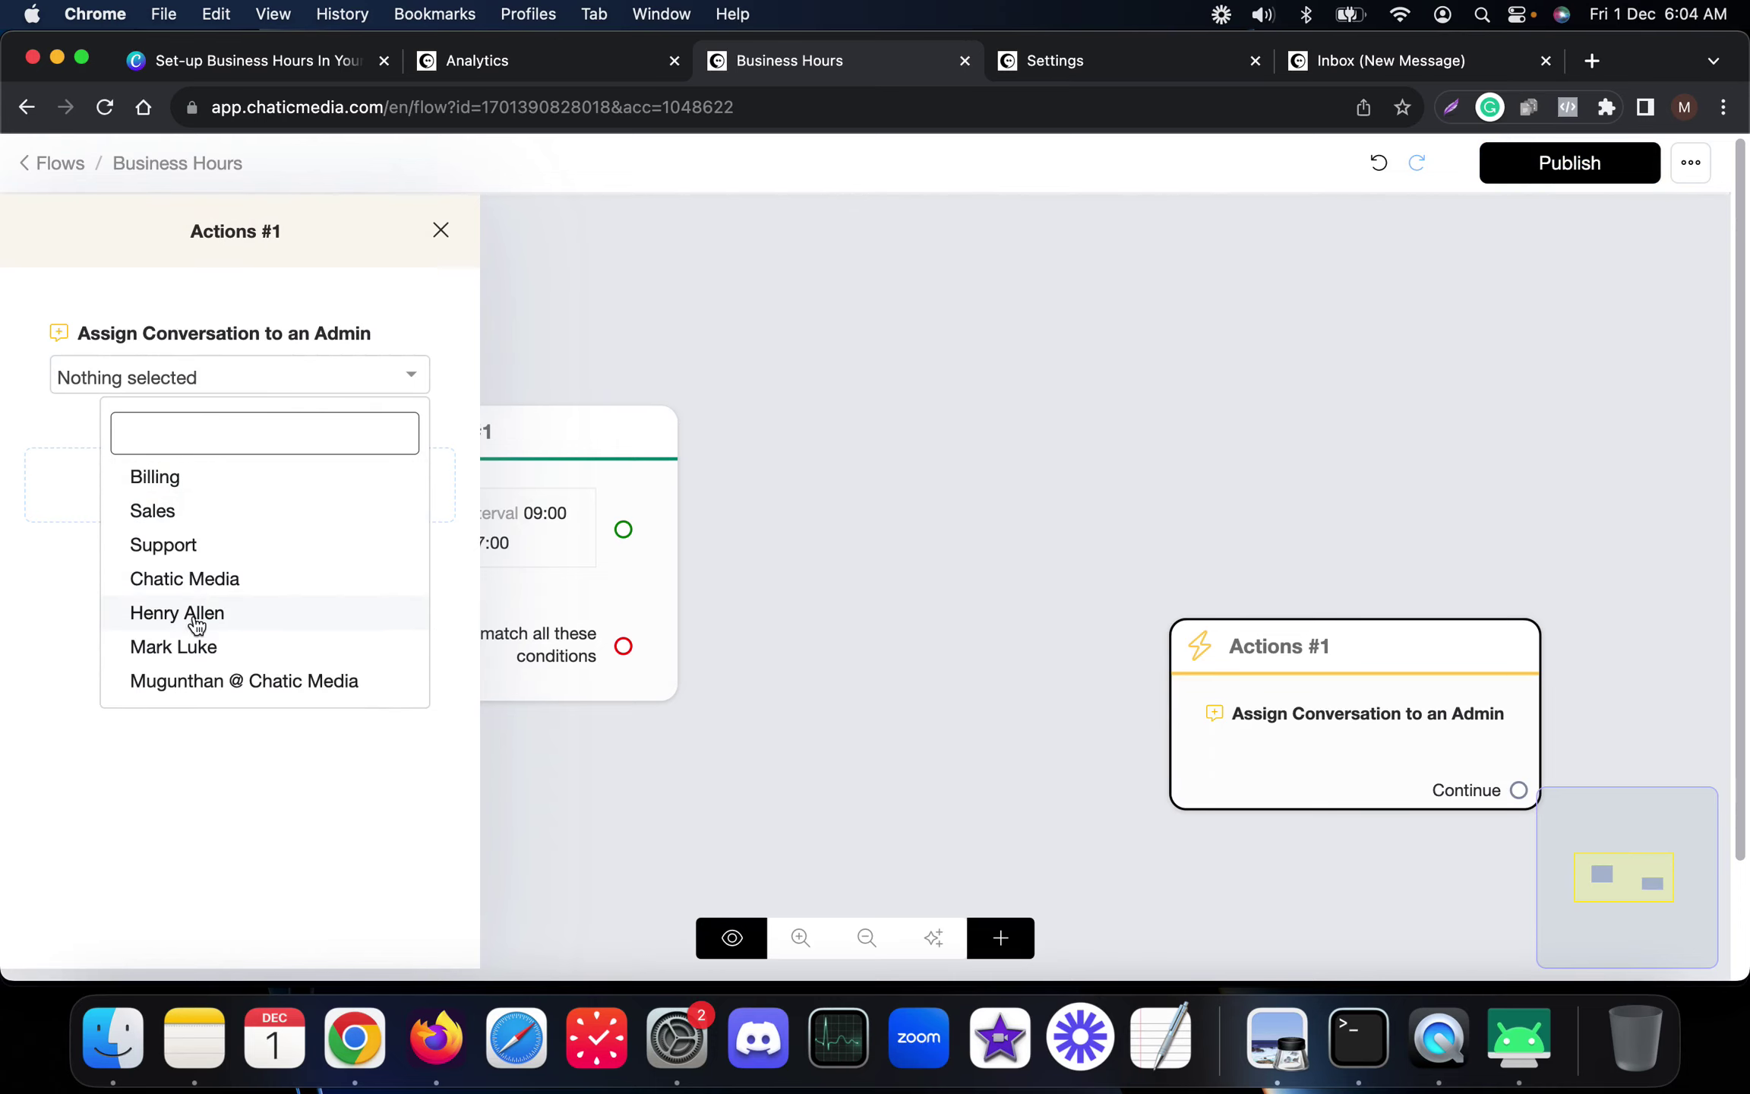
click(50, 420)
Add the inbox action Auto Assign conversation to an Admin to the Actions step
click(130, 472)
click(123, 555)
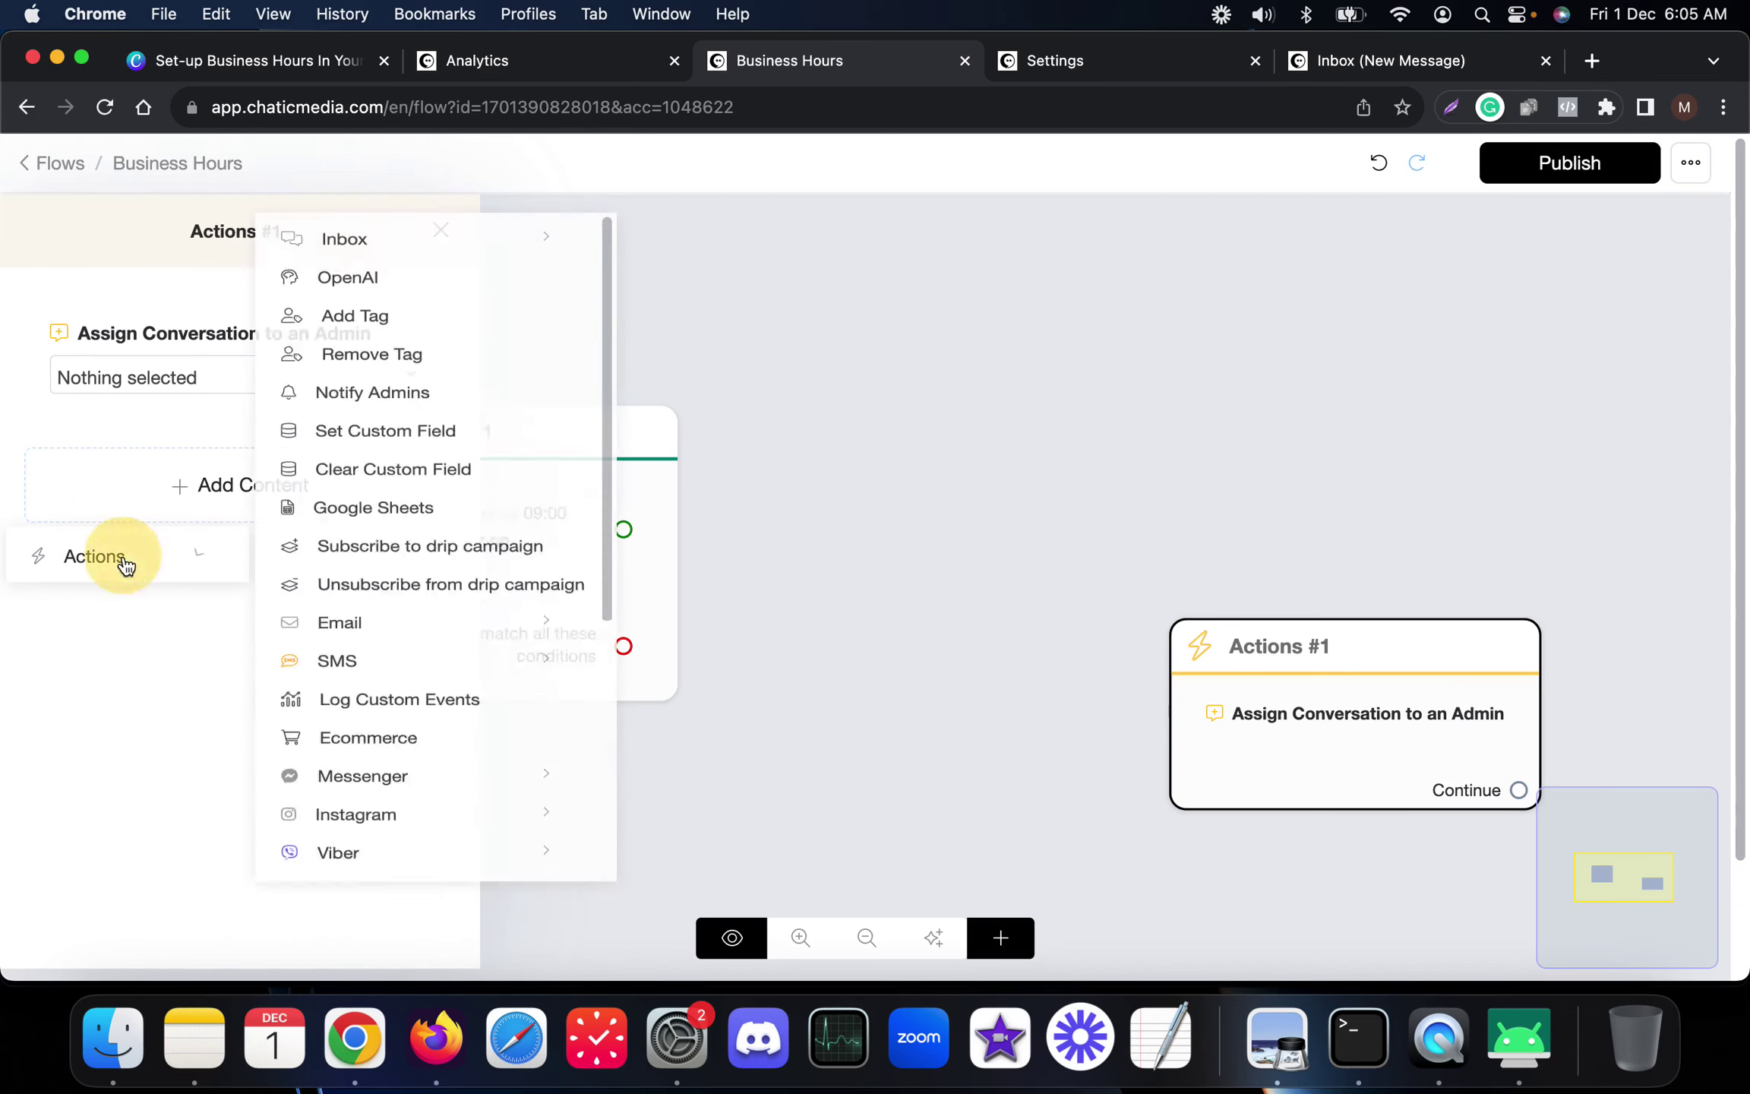
click(421, 246)
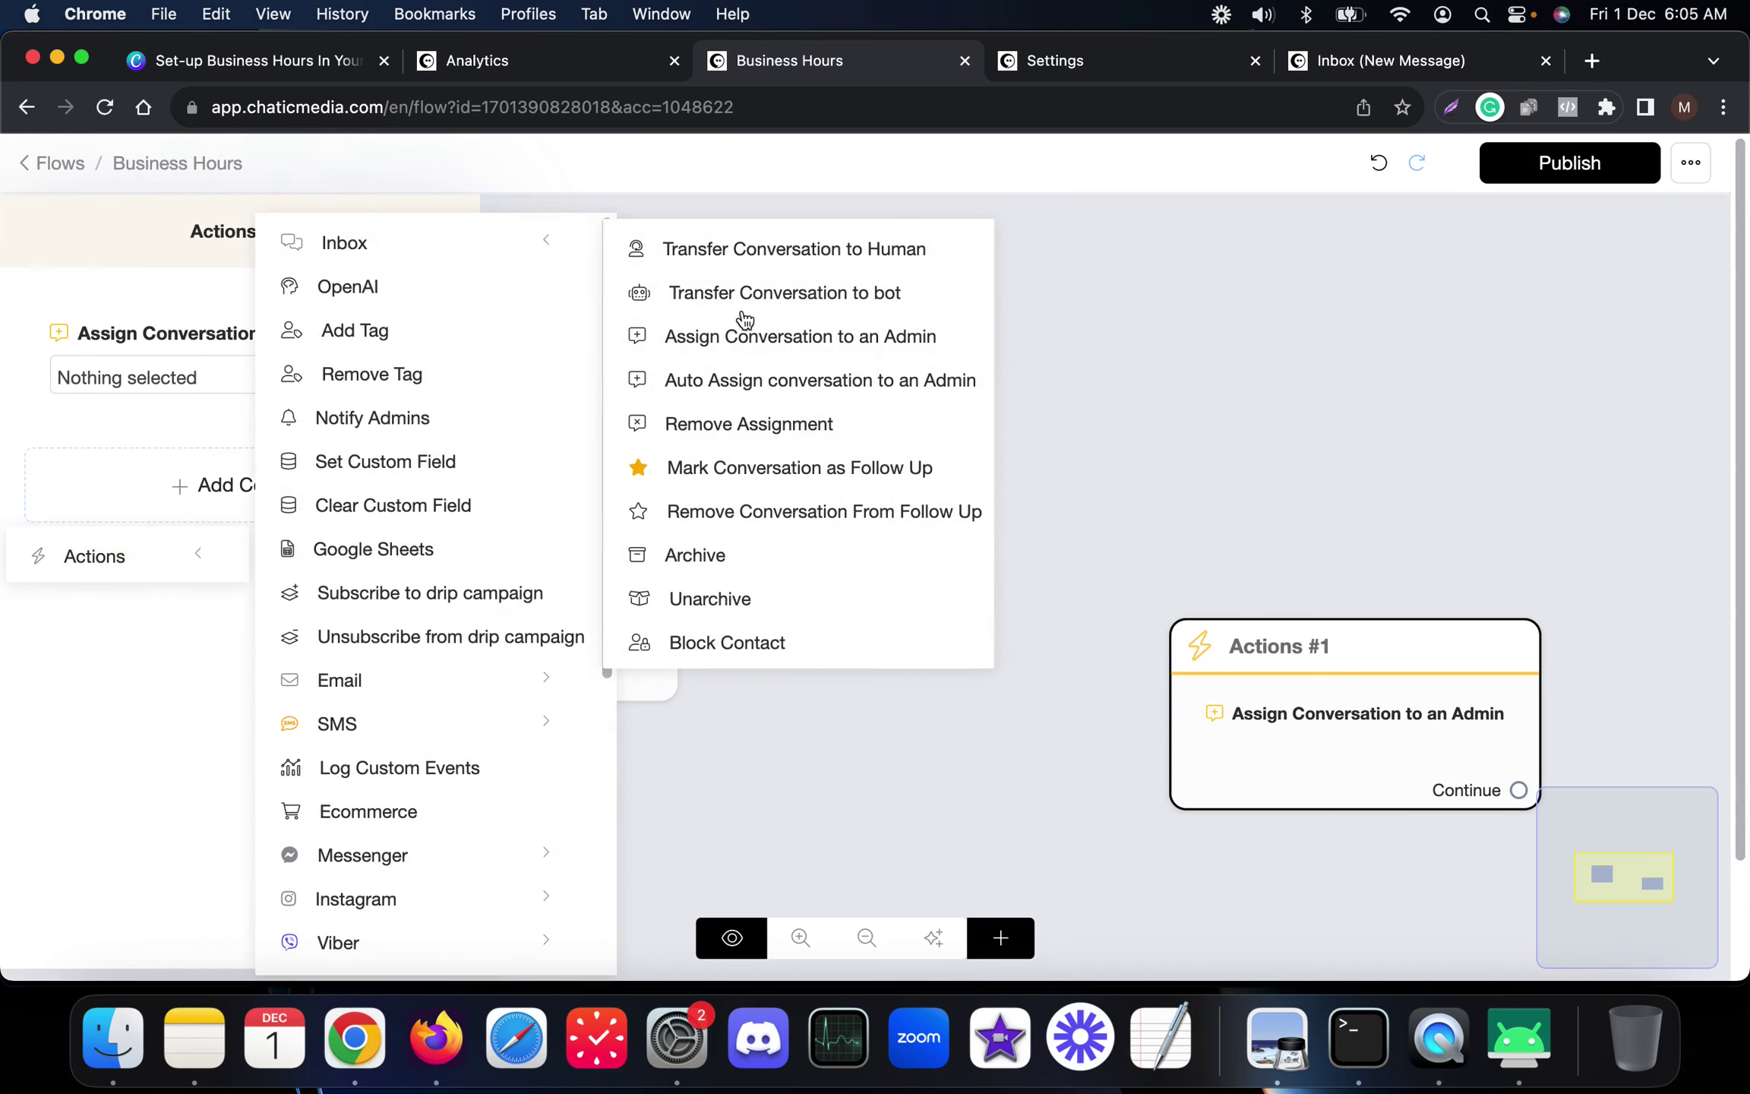
click(742, 383)
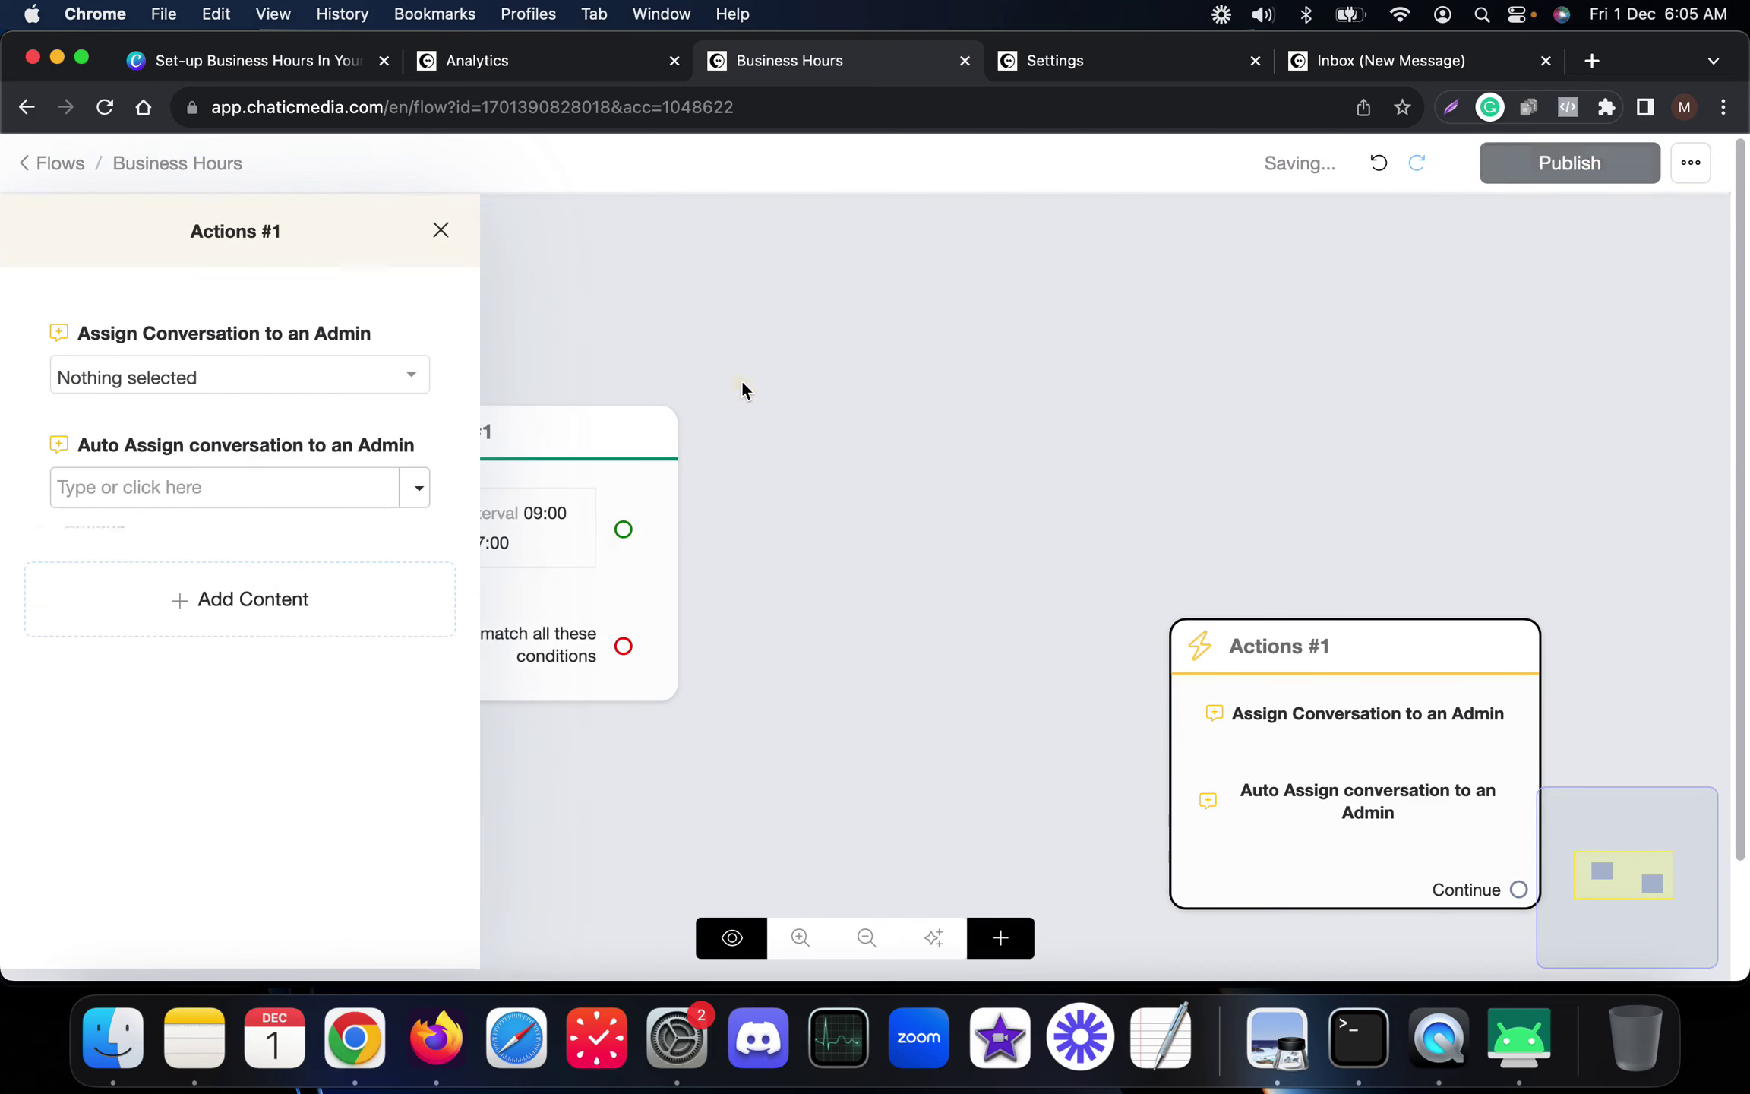
Choose the three individually named admins for auto assignment and remove the empty Assign Conversation to an Admin action
click(410, 490)
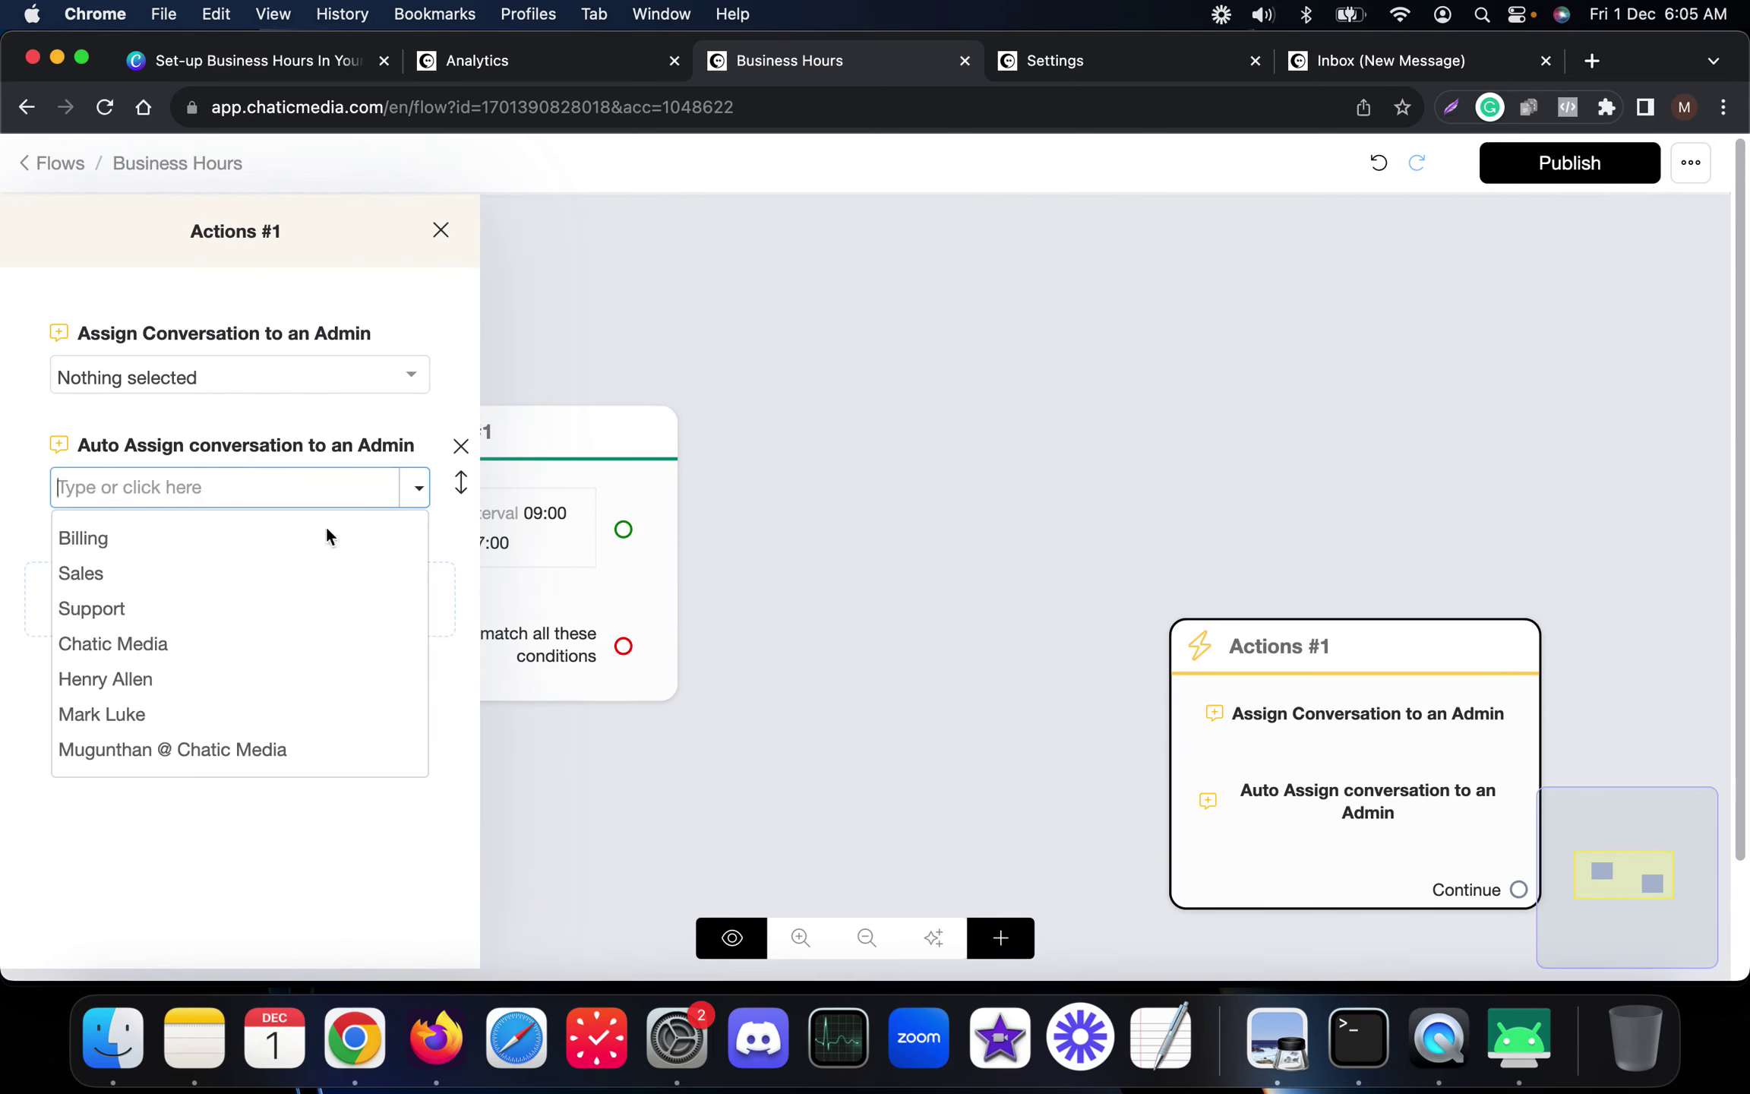
click(192, 681)
click(391, 493)
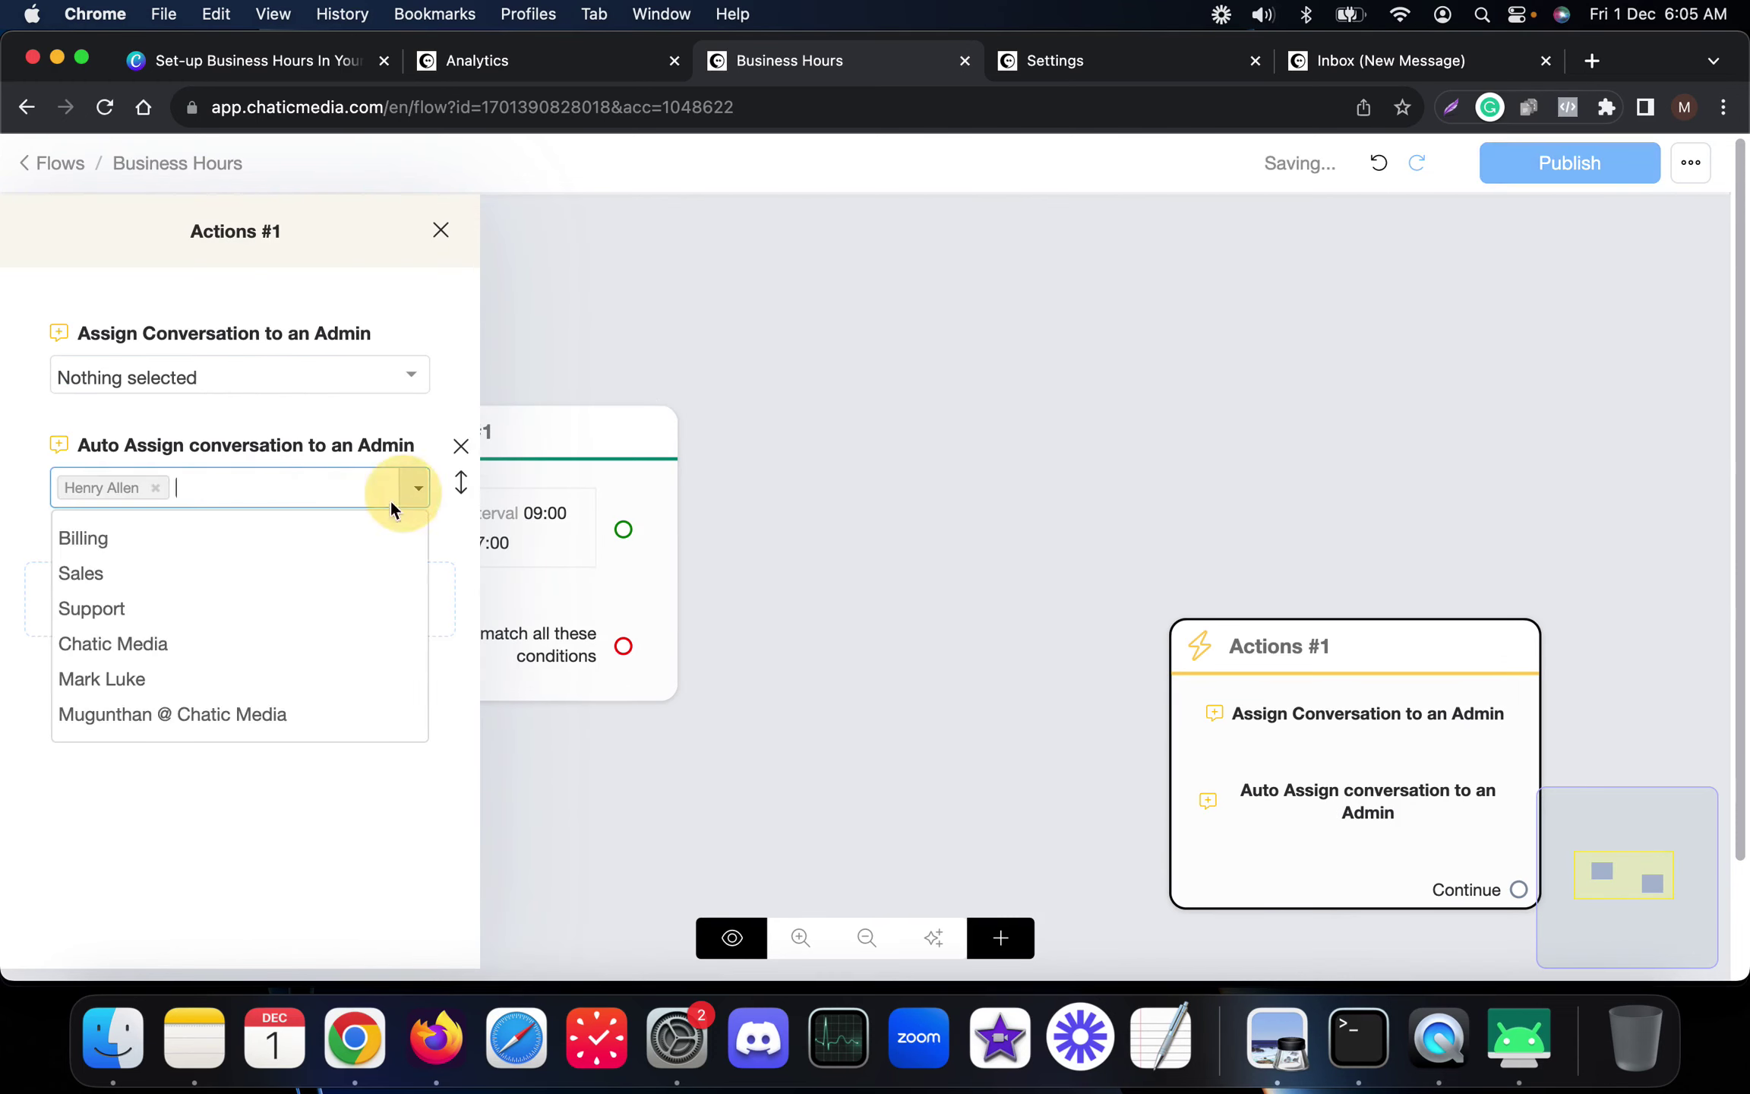
click(159, 675)
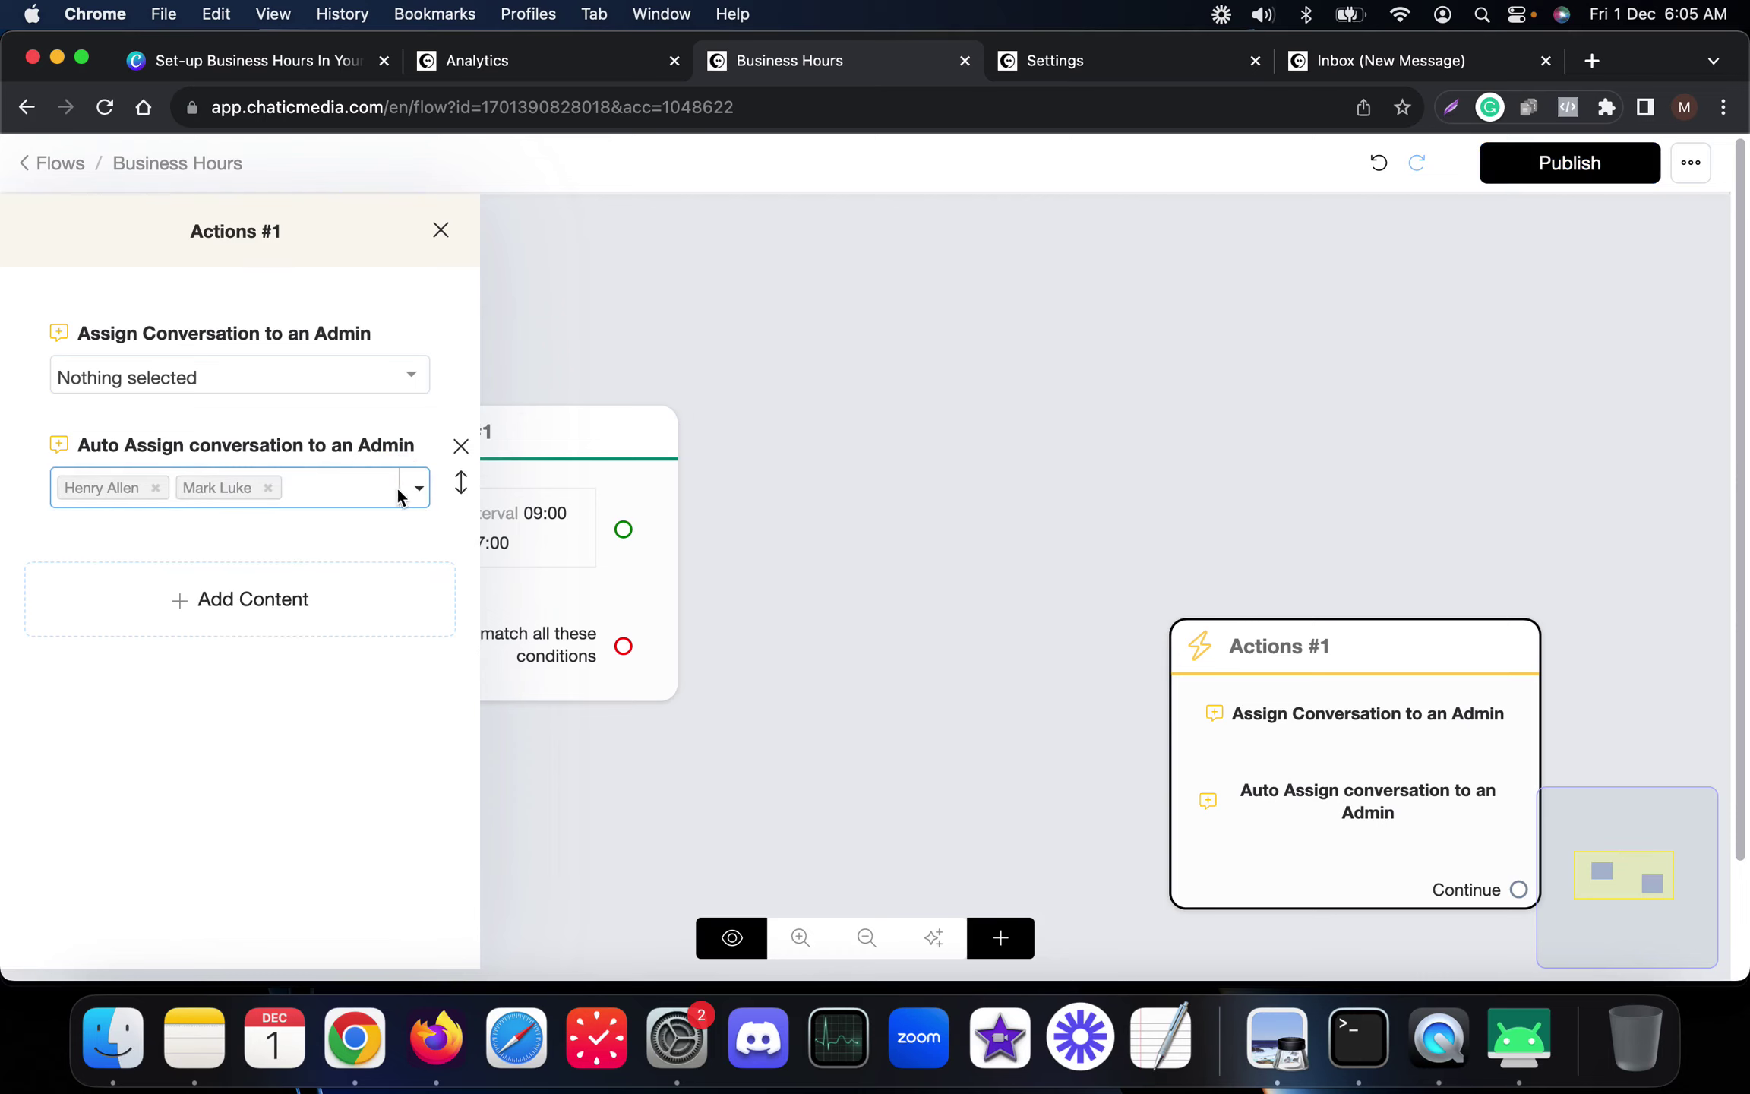
click(418, 488)
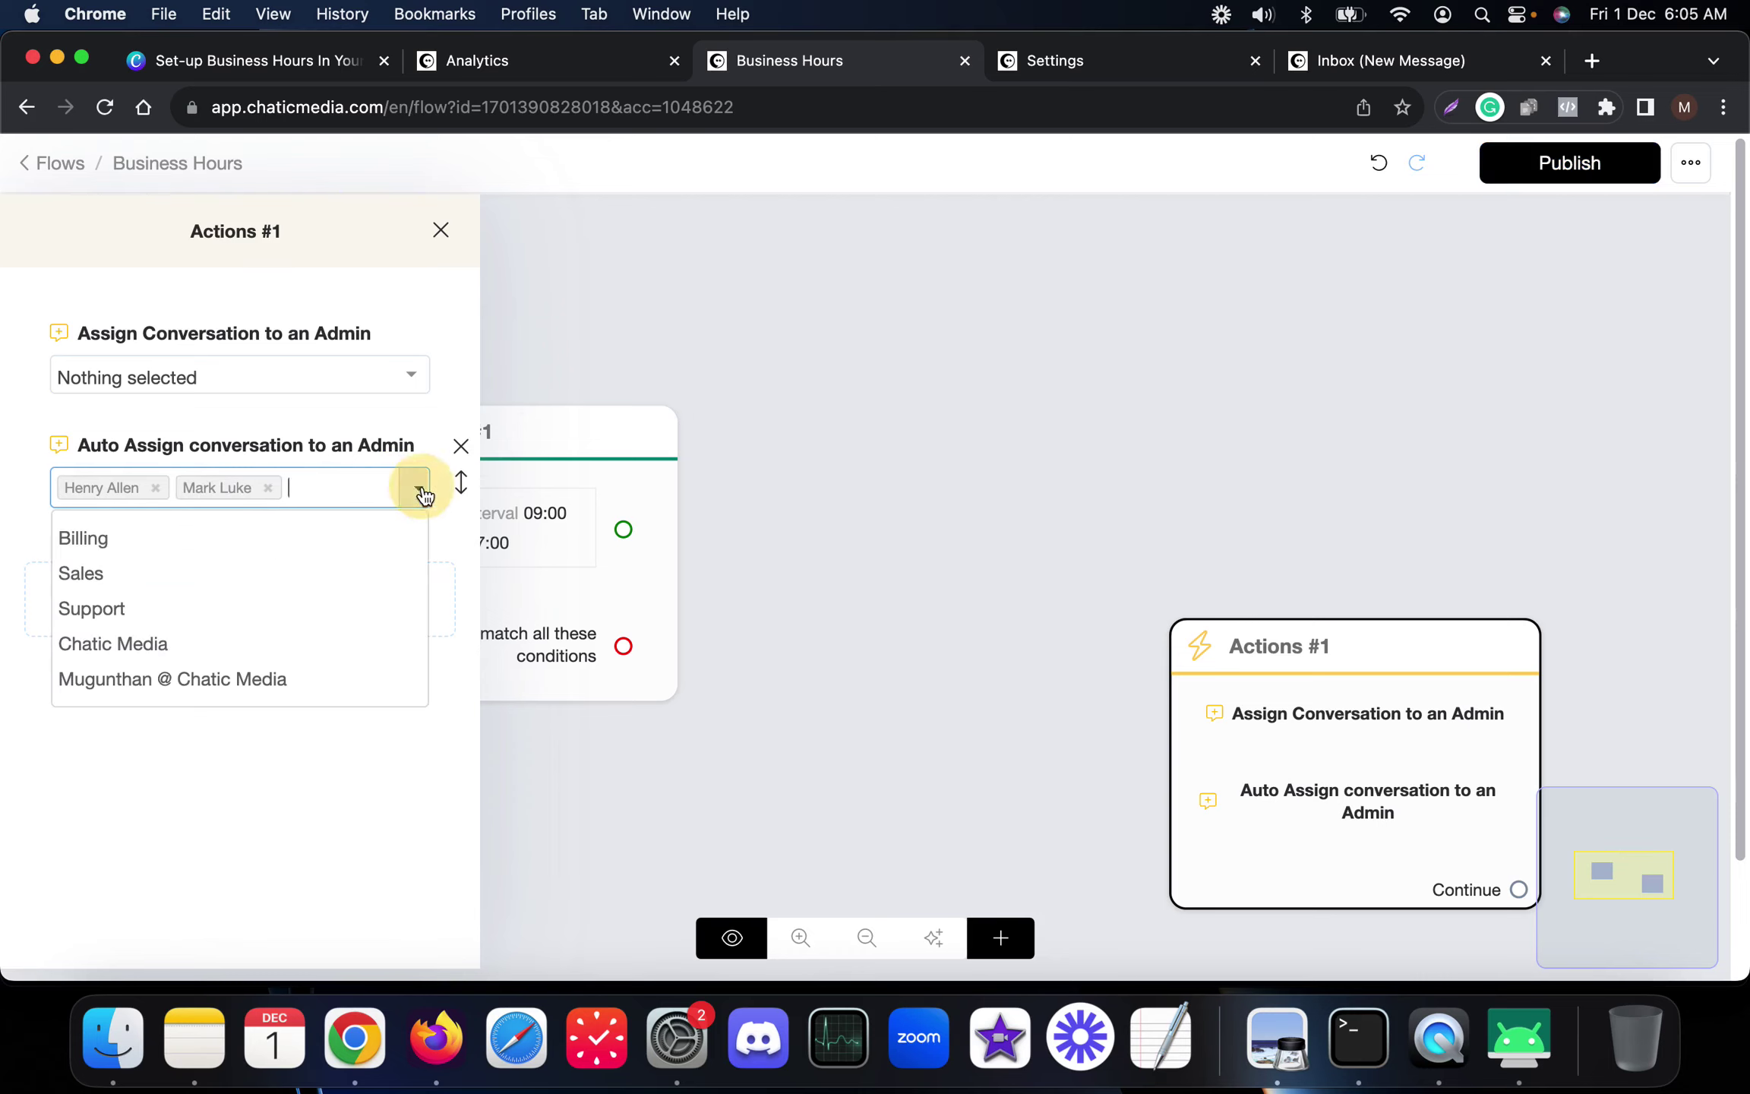
click(188, 680)
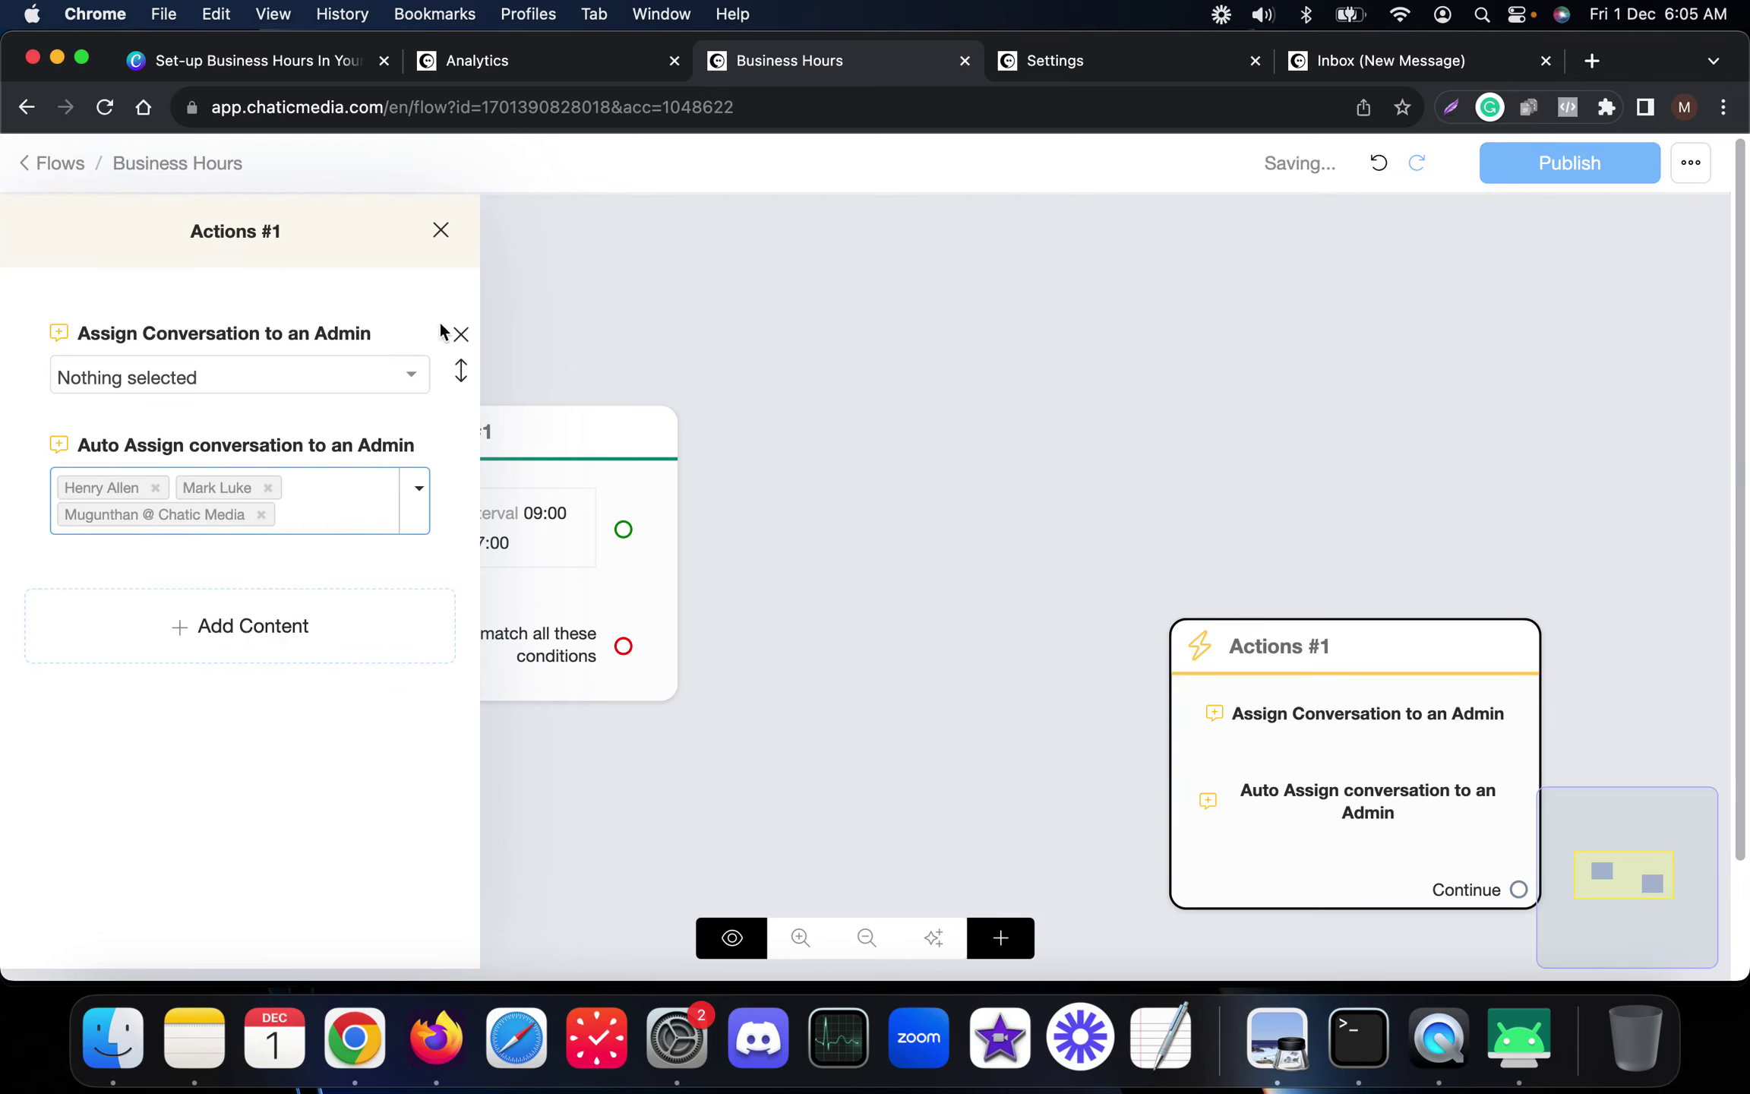
click(459, 335)
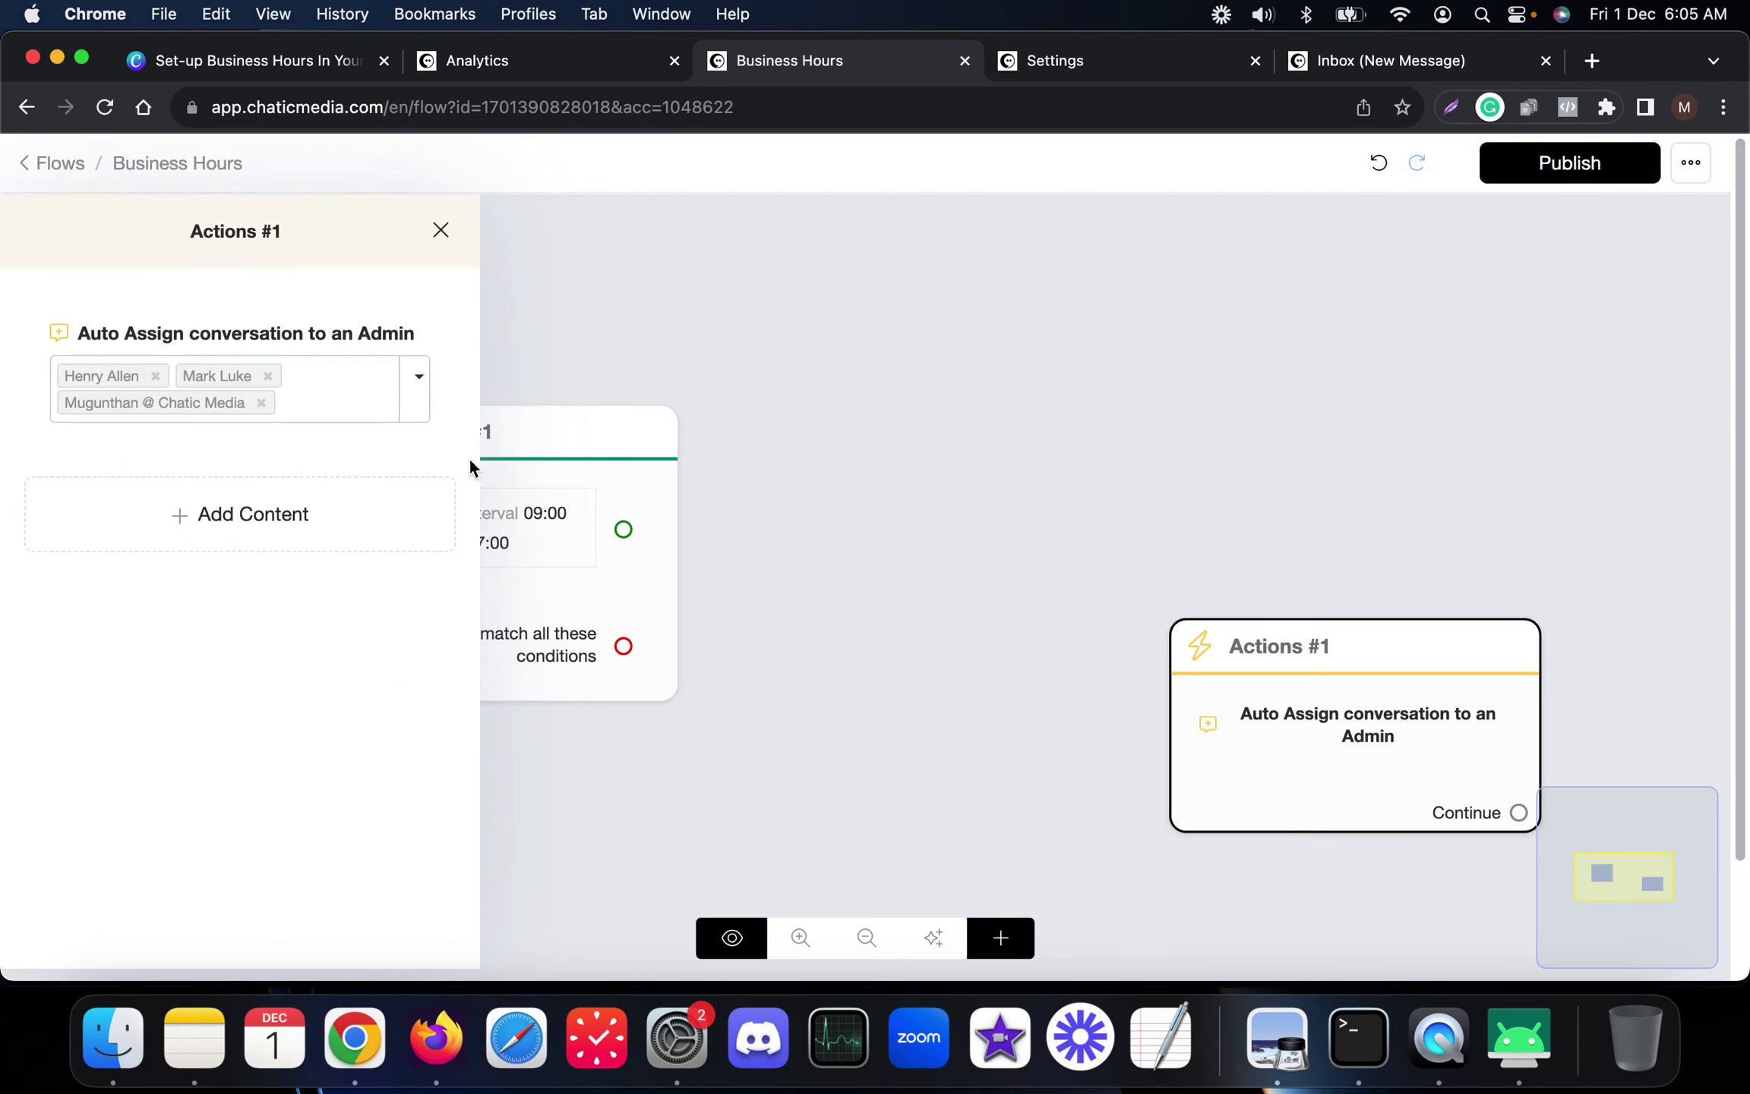
Add a Transfer Conversation to Human action to the Actions step with Notify Admins turned off
click(220, 514)
click(145, 593)
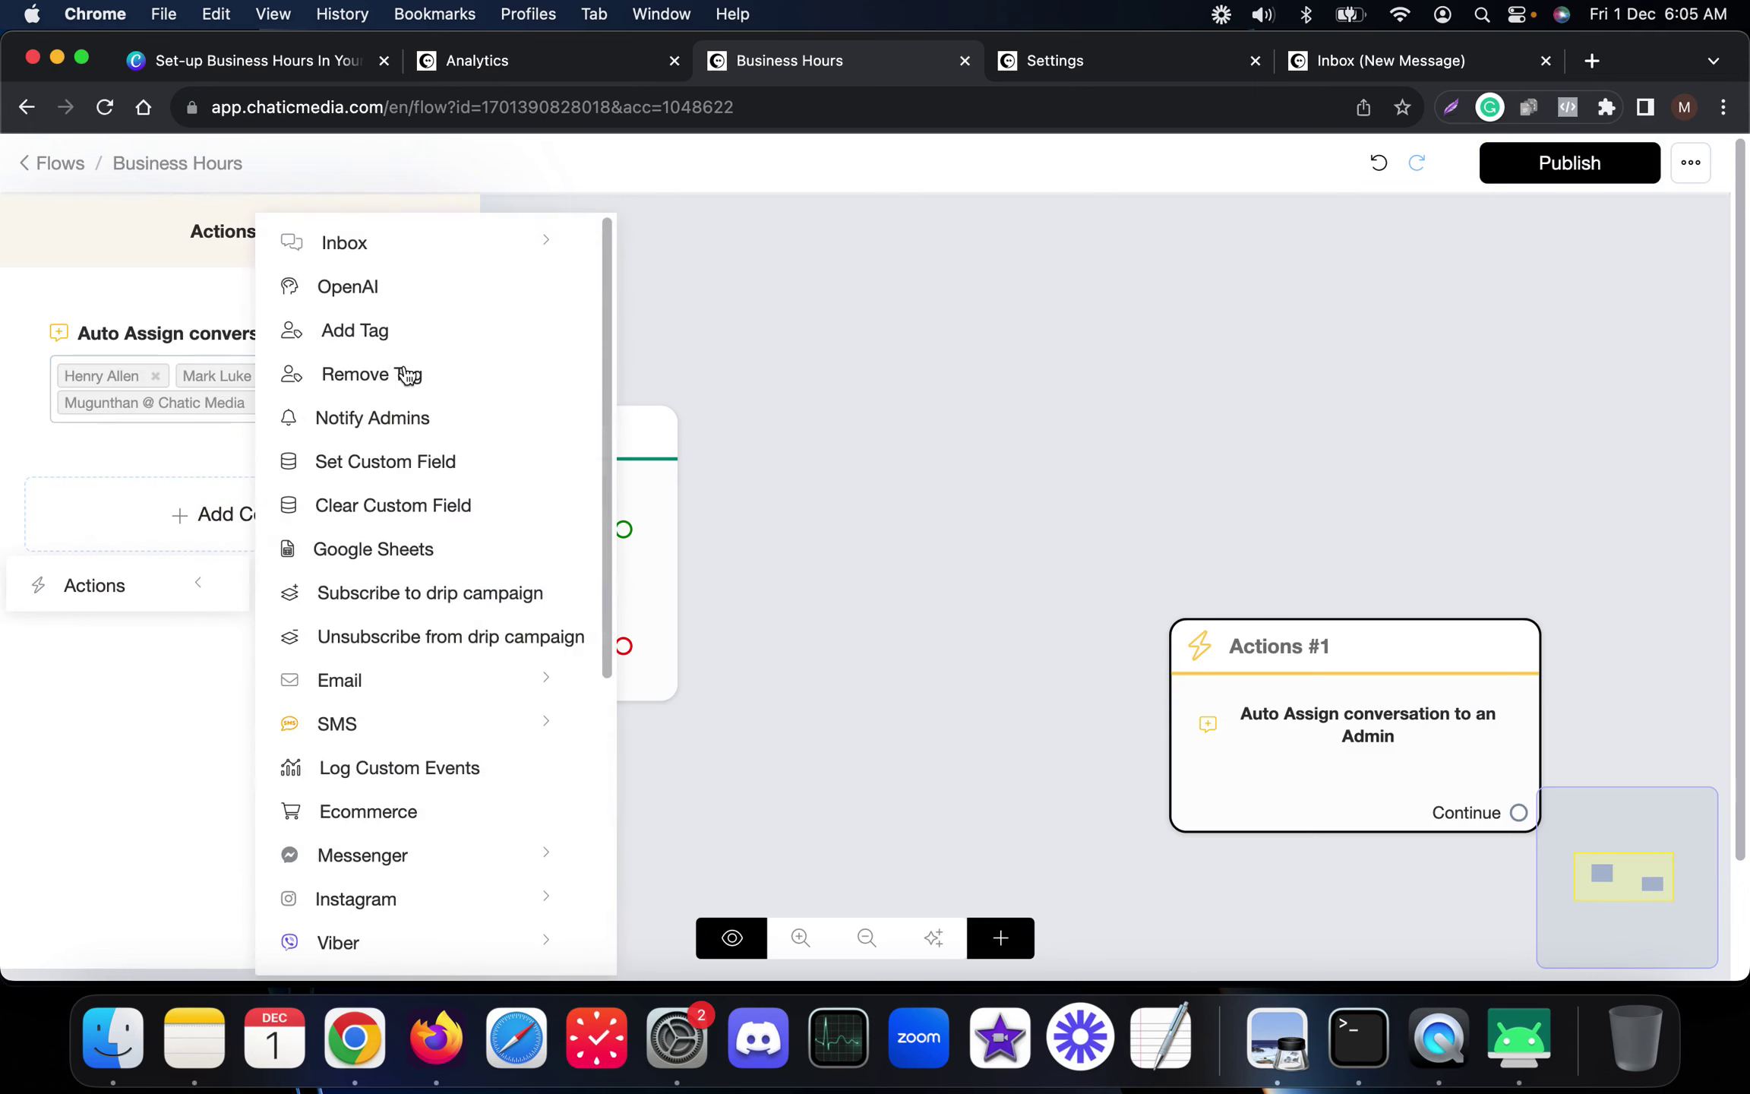
click(437, 236)
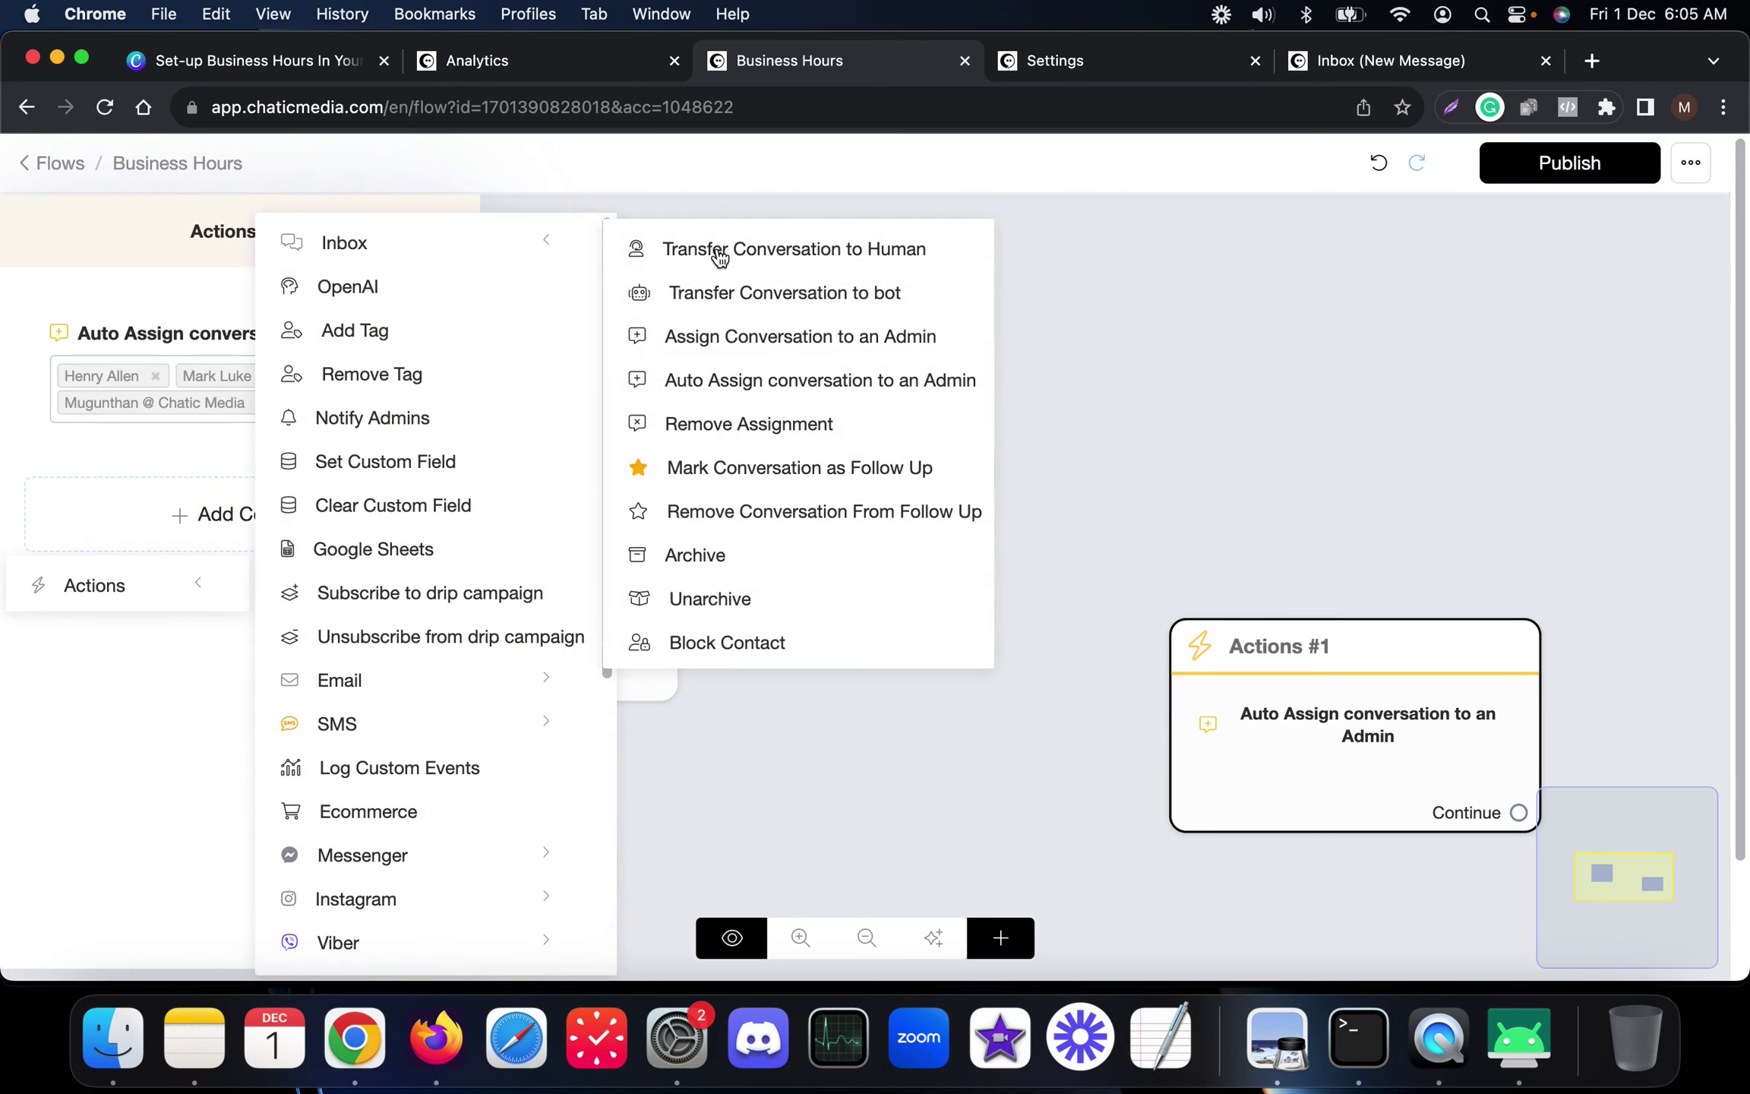
click(789, 255)
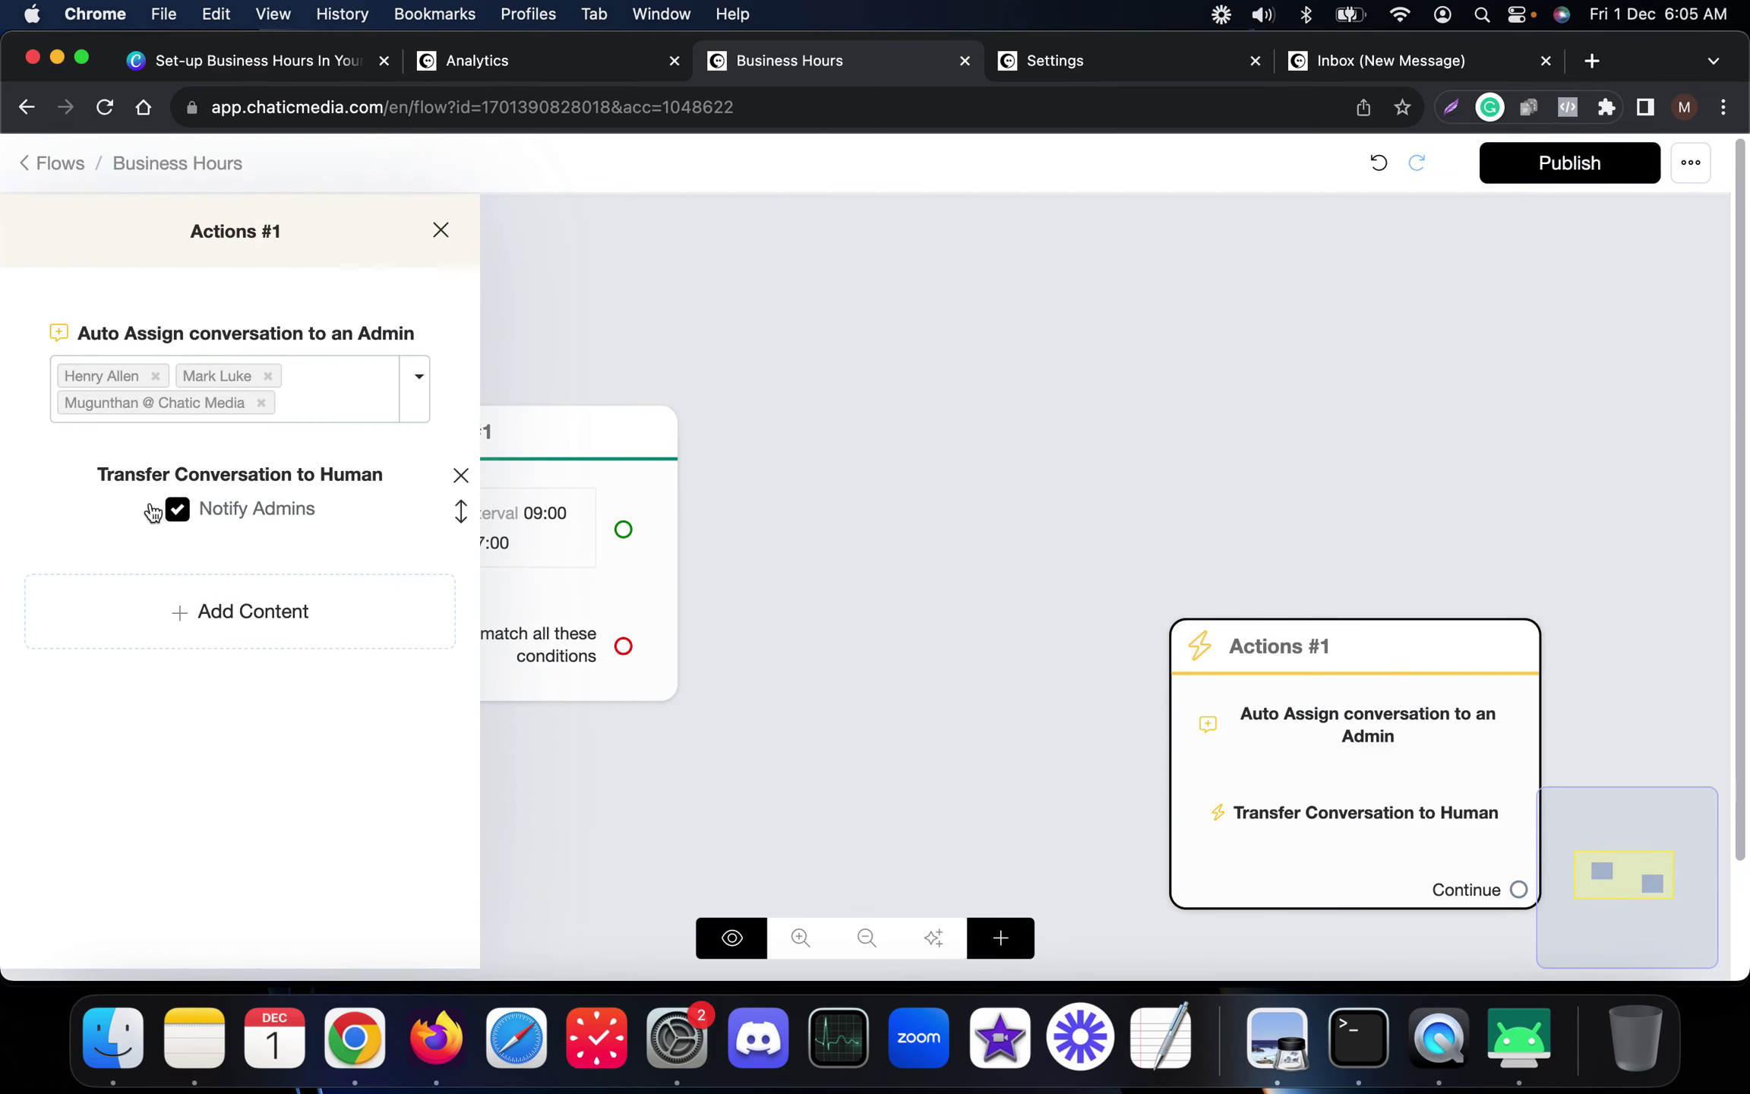
click(178, 509)
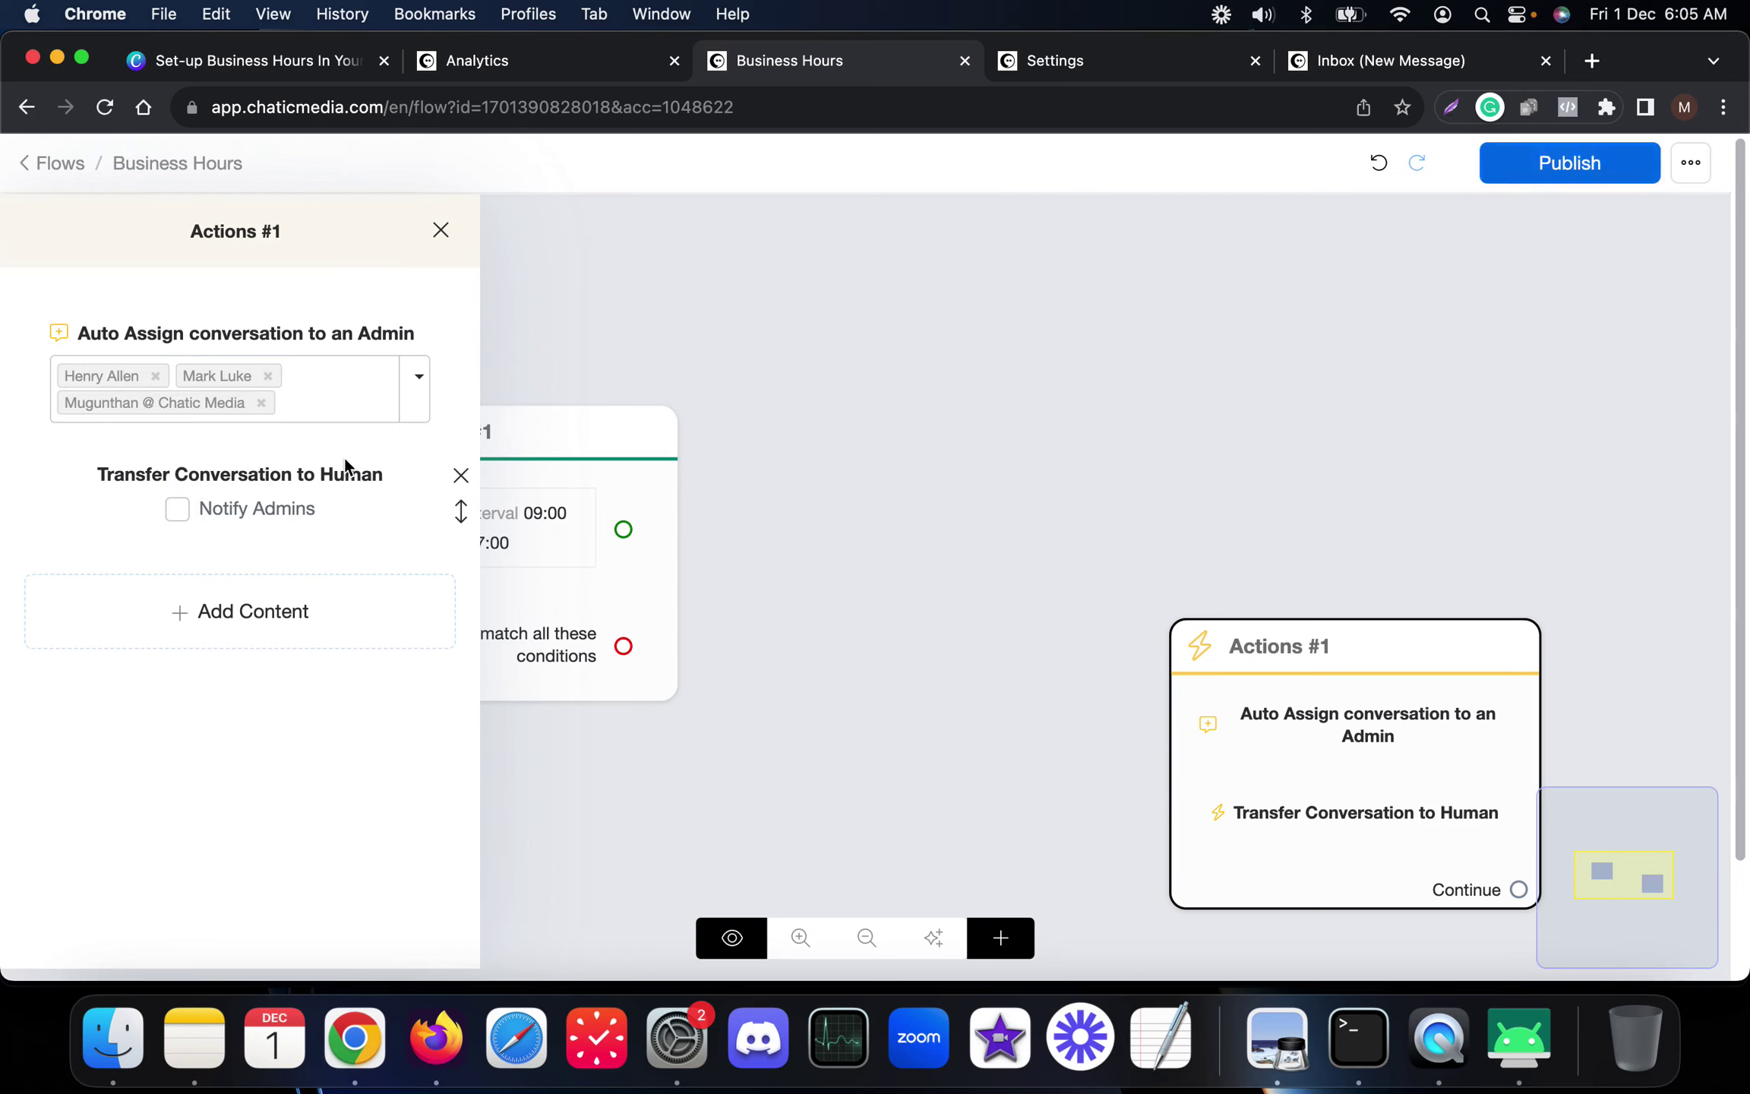
click(1078, 623)
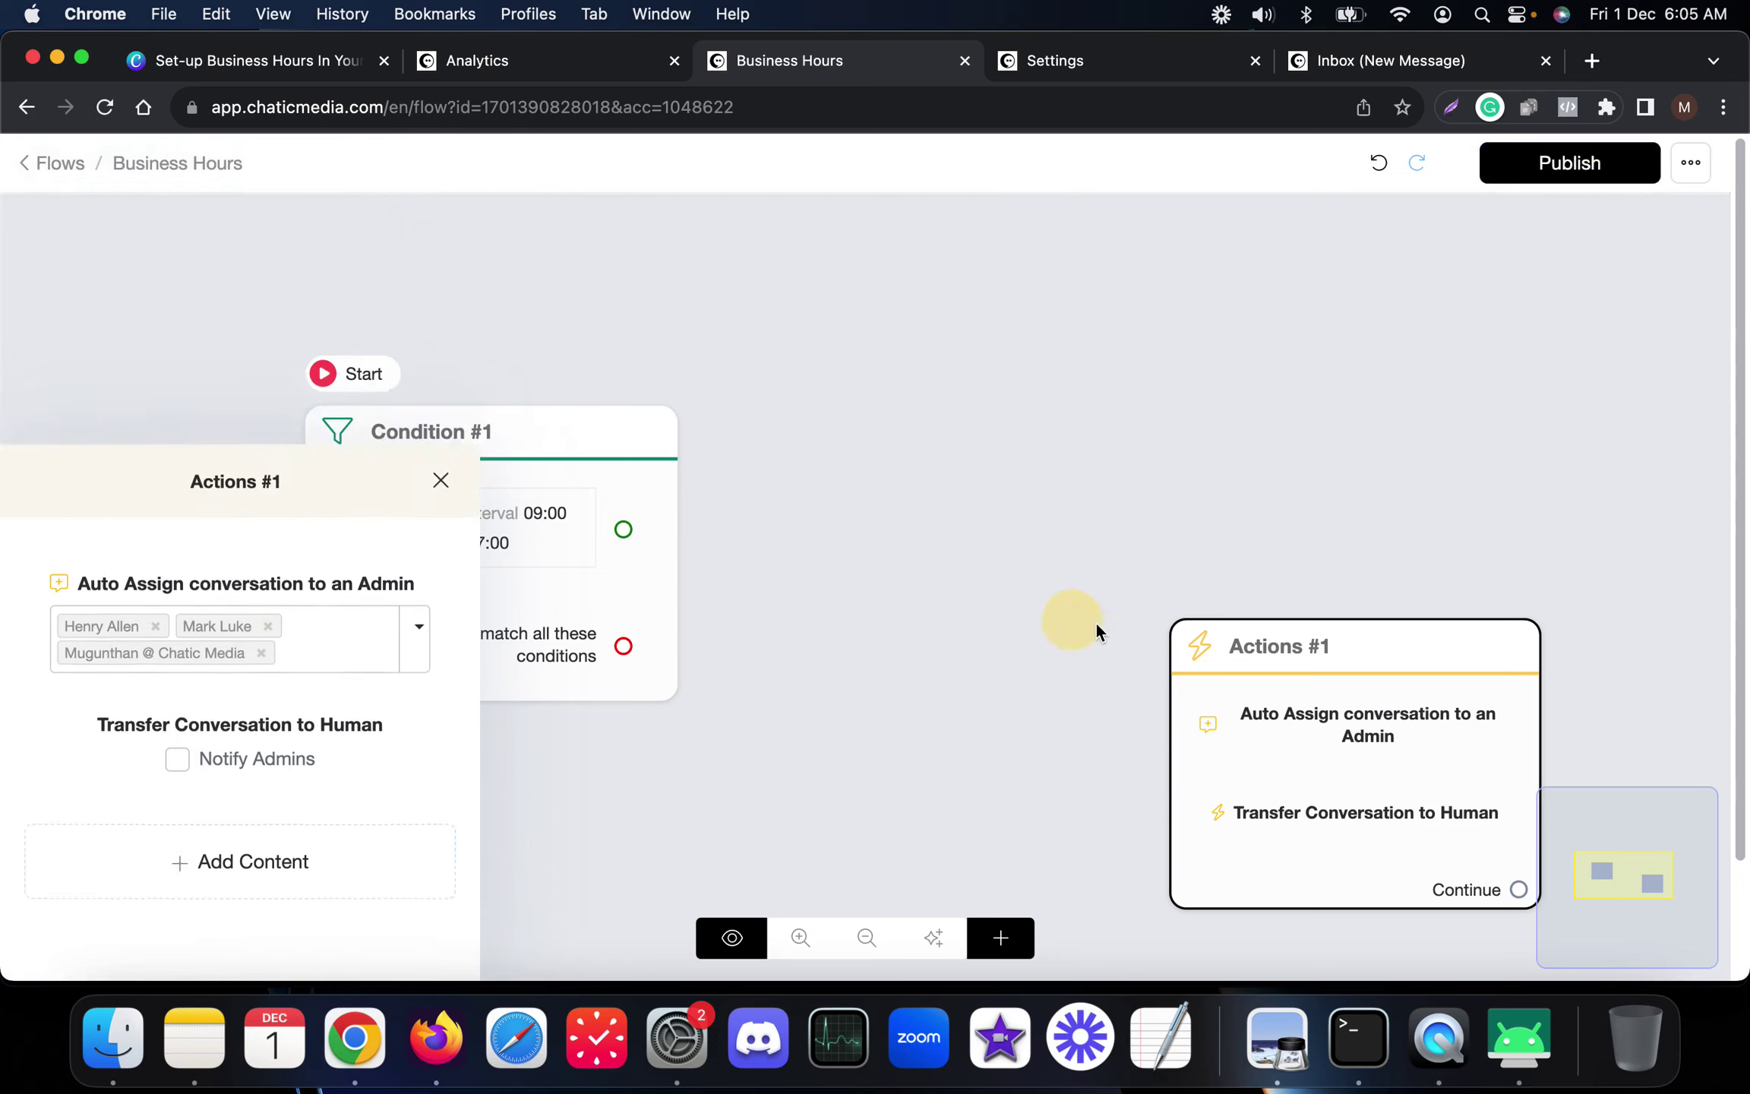
Place the Actions step level with the condition, connect the condition's matching output to it, and review its action settings
drag(1327, 736, 1181, 493)
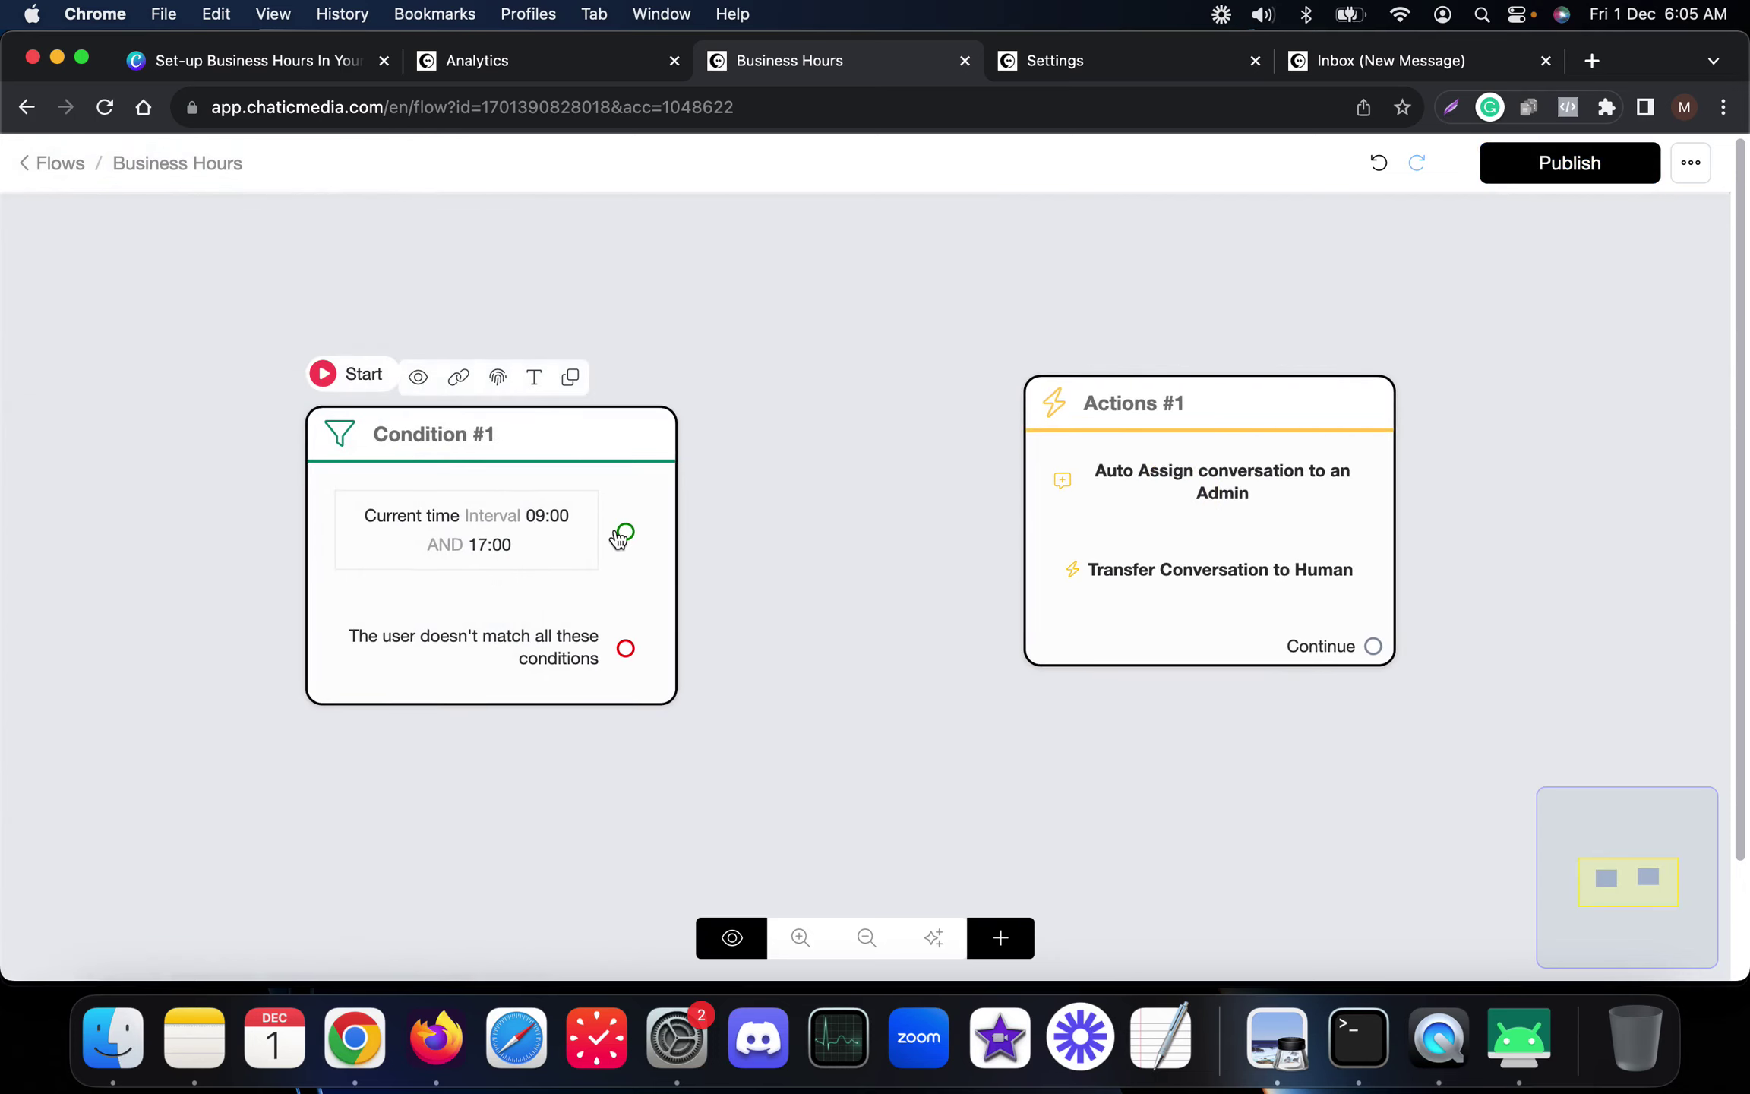
drag(625, 532, 1109, 439)
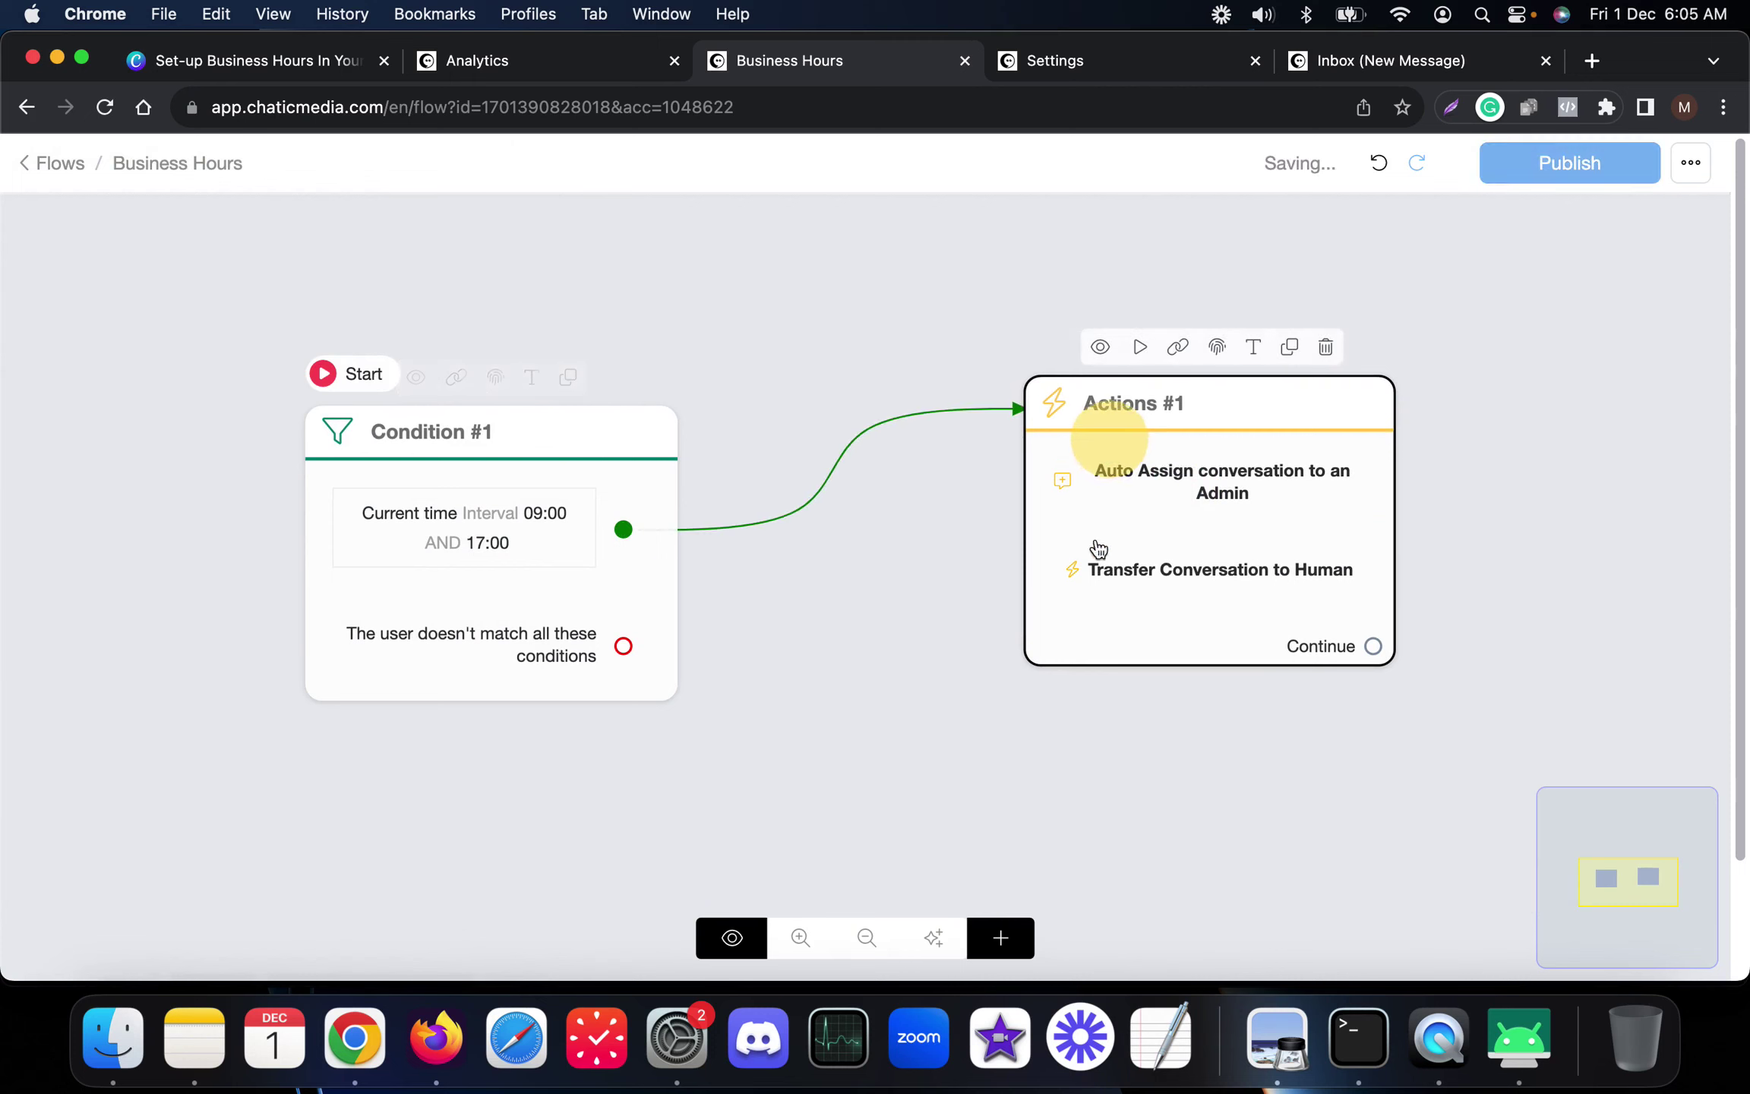
click(1228, 514)
mouse_move(144, 349)
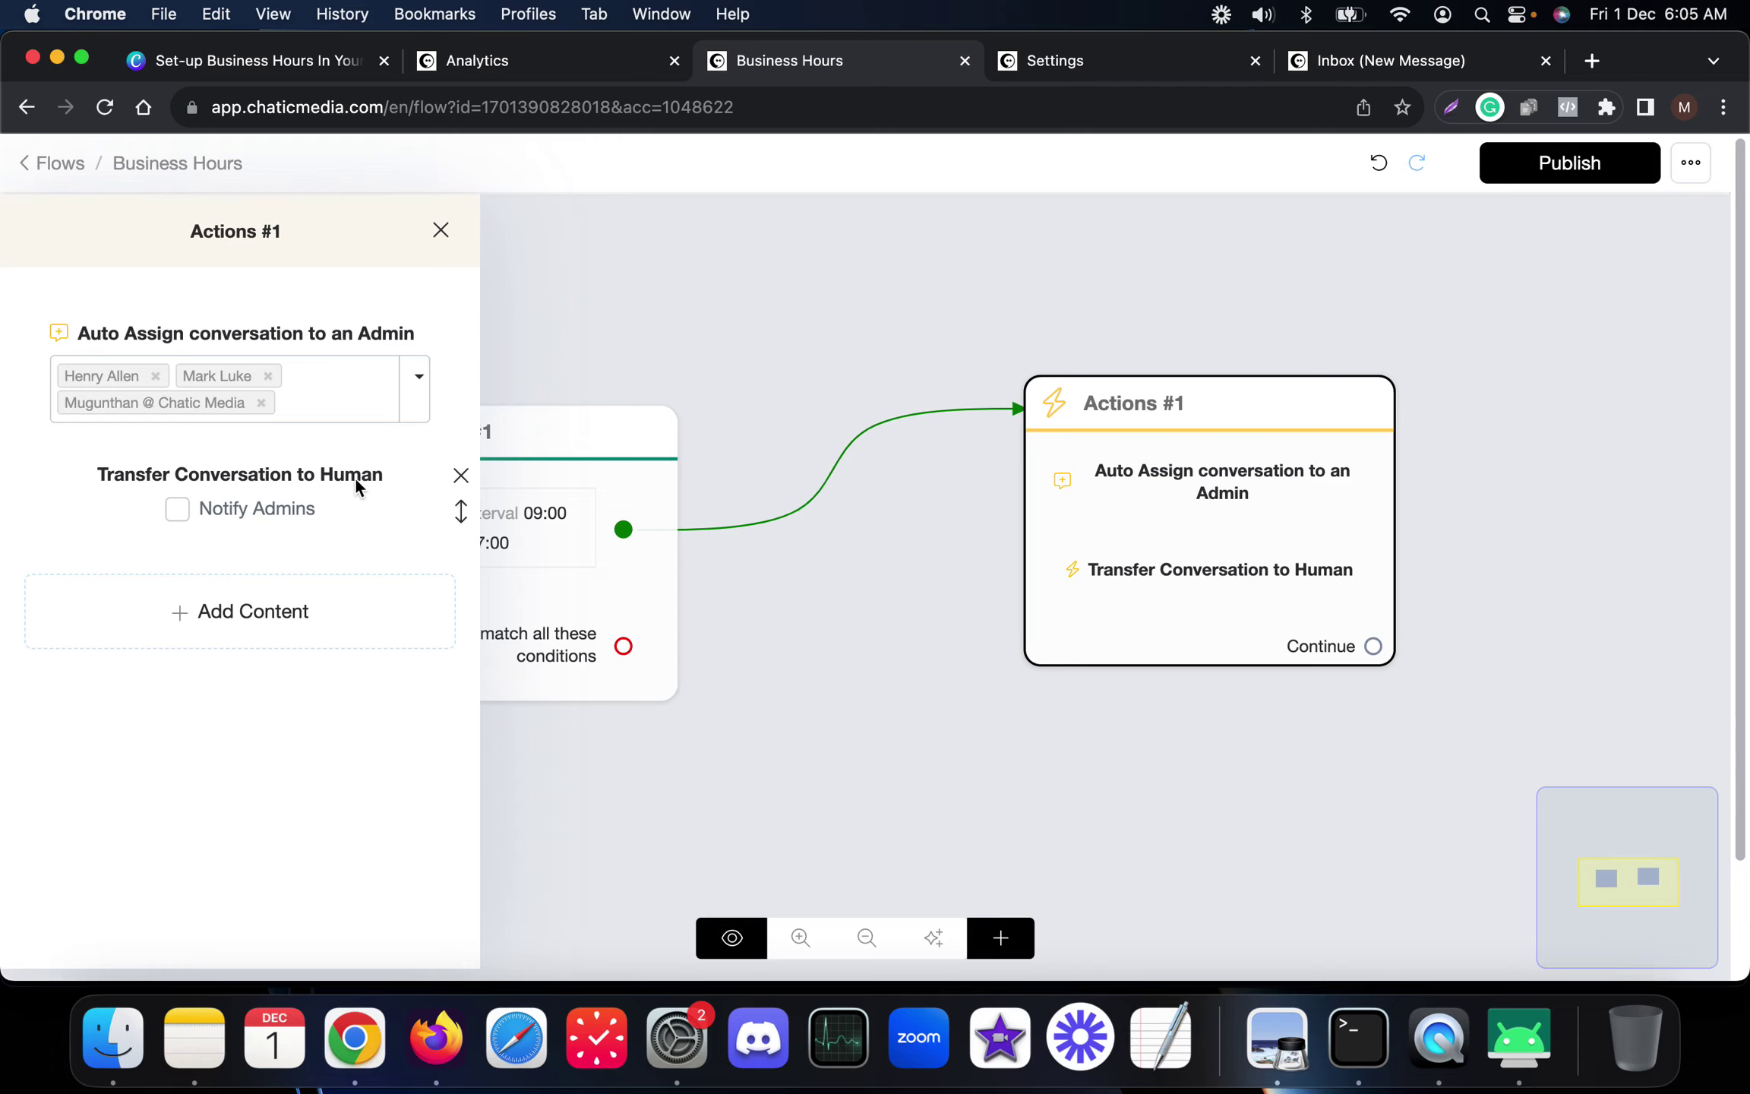
click(775, 604)
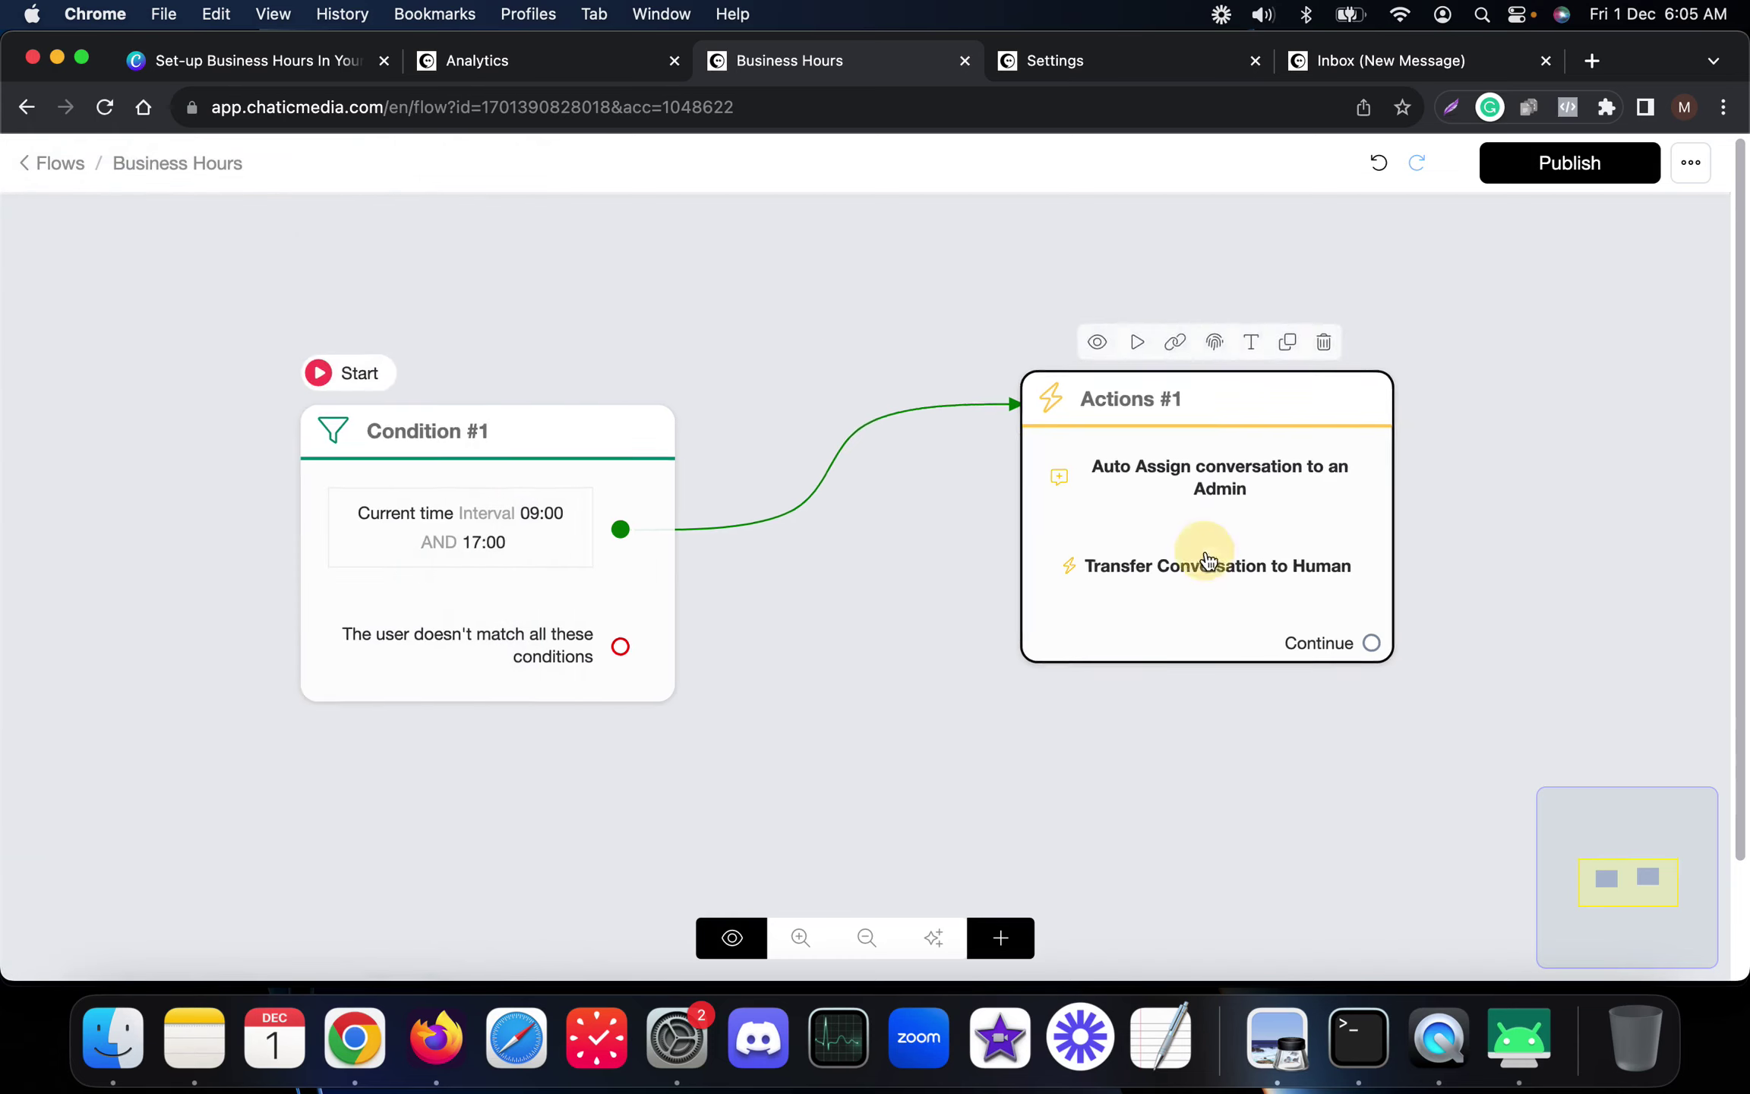
Move the Actions step higher and connect the condition's non-matching output to a new Send Message step below it
drag(1202, 555, 1049, 439)
scroll(899, 555, right, 5)
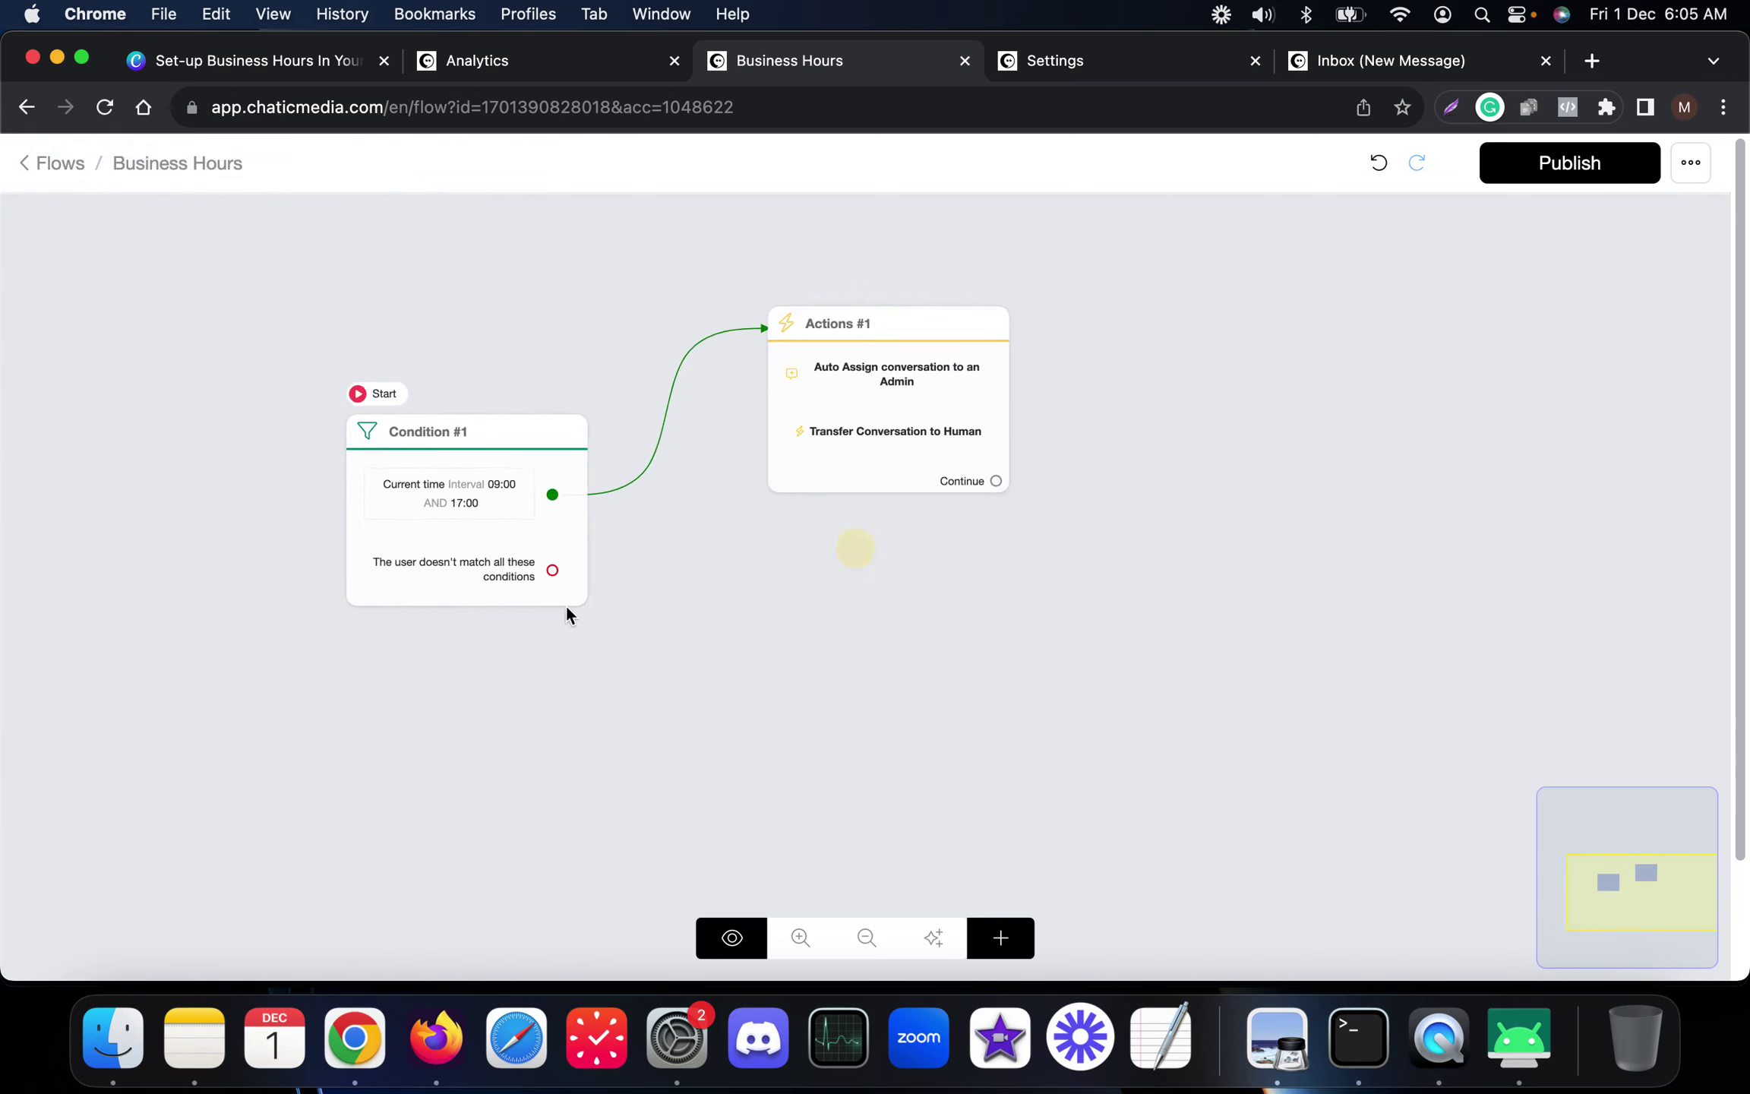
scroll(565, 604, up, 3)
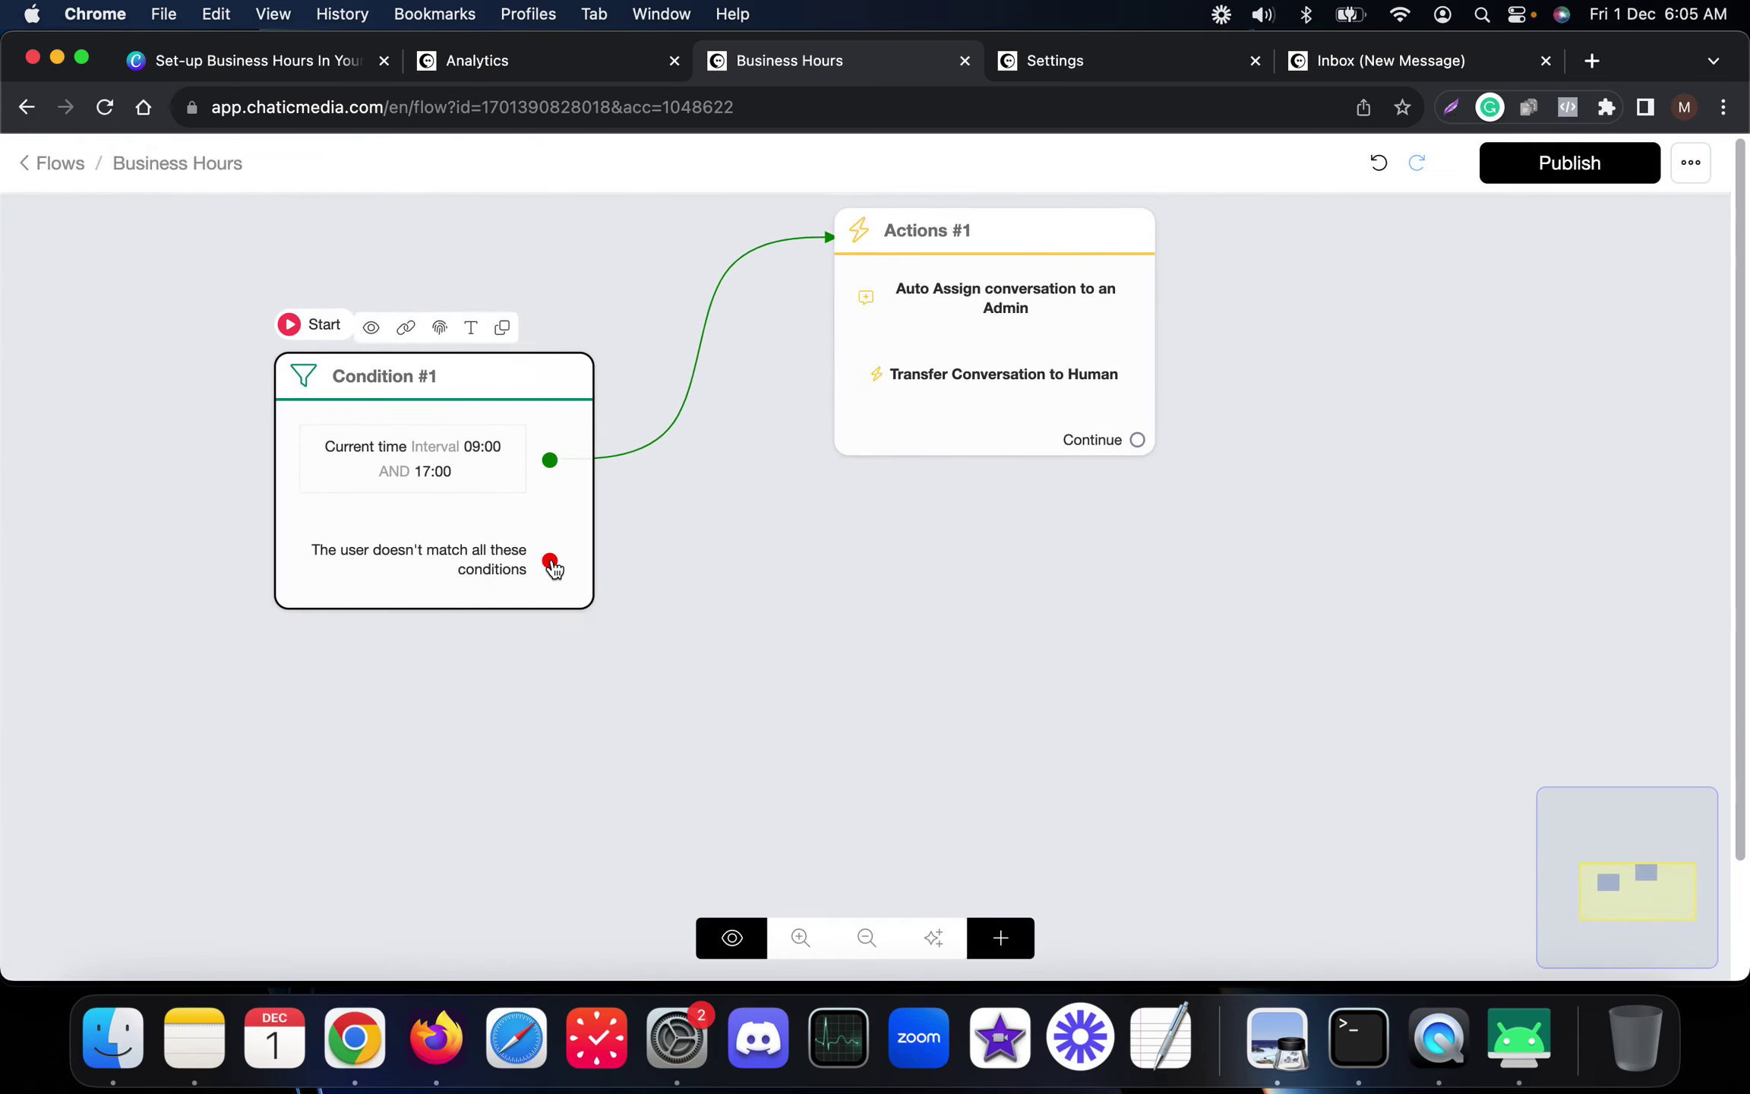
drag(549, 560, 848, 694)
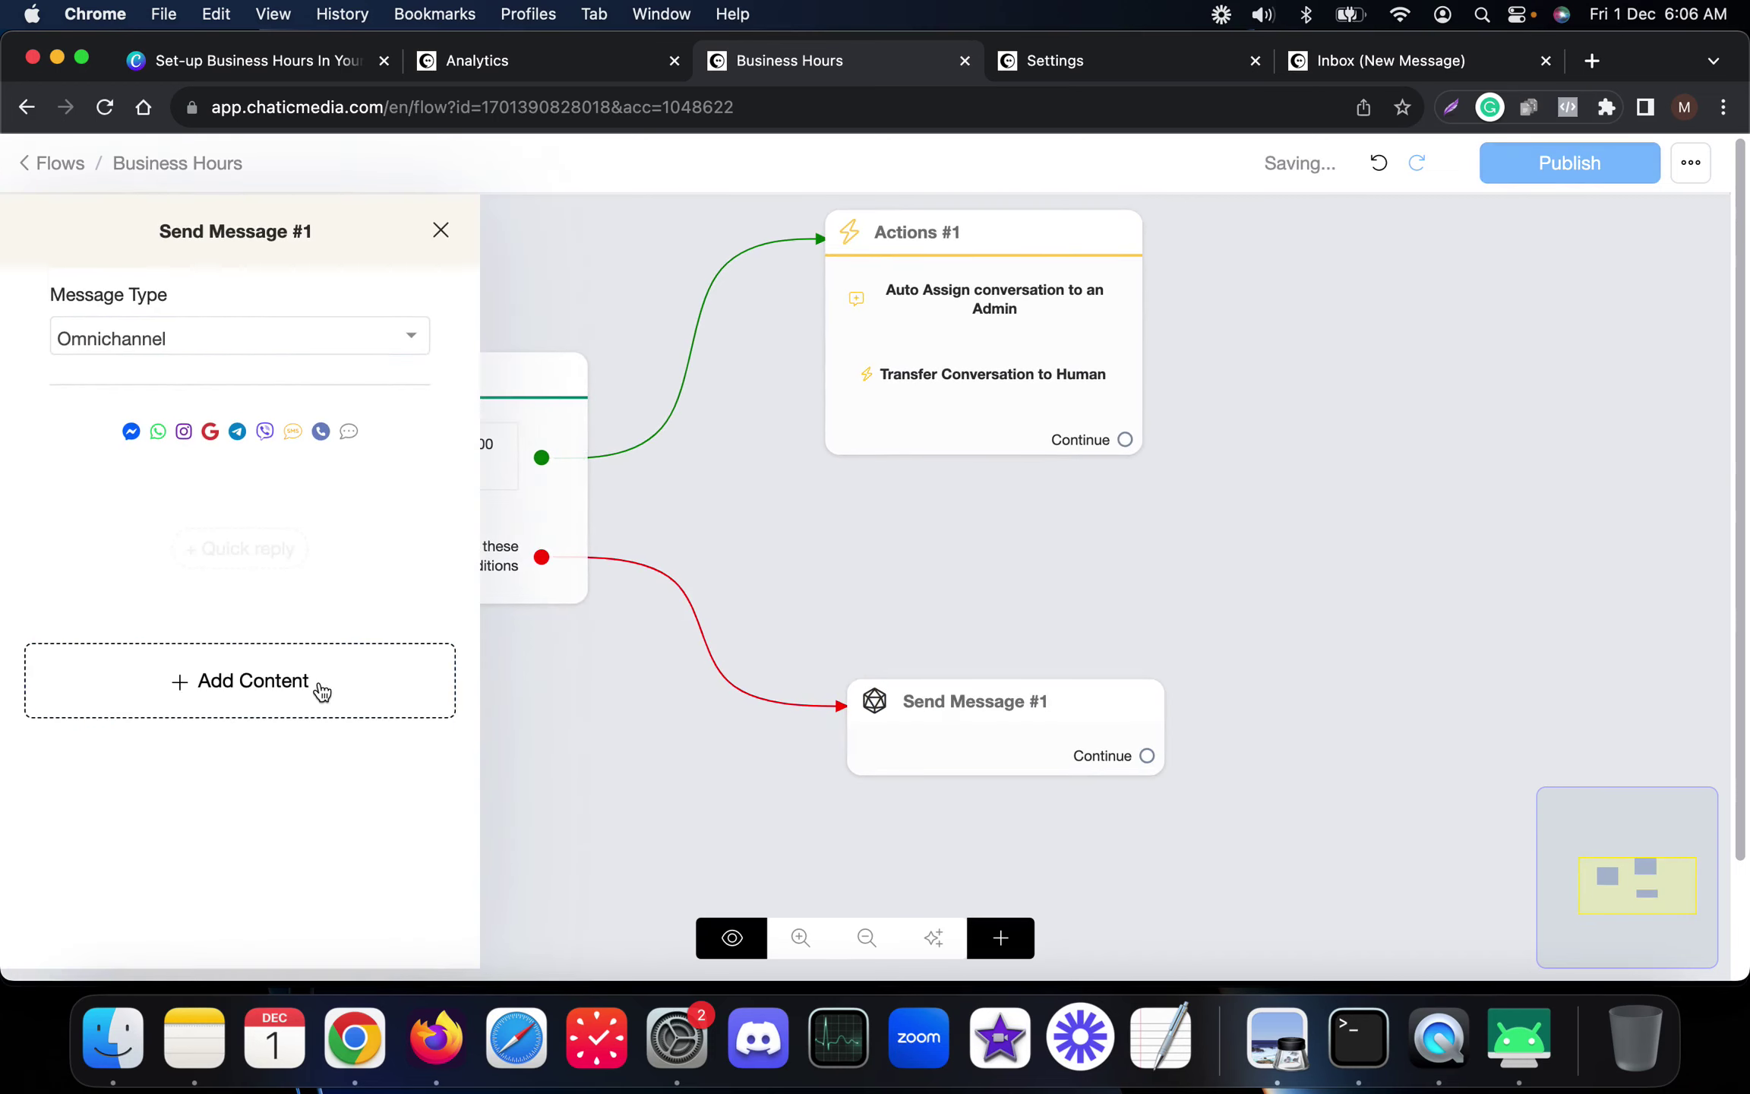
Add a text block to the Send Message step reading "Thanks for your message! Unfortunately, we are not available at the moment."
click(321, 687)
click(86, 179)
text(Thanks for your message! )
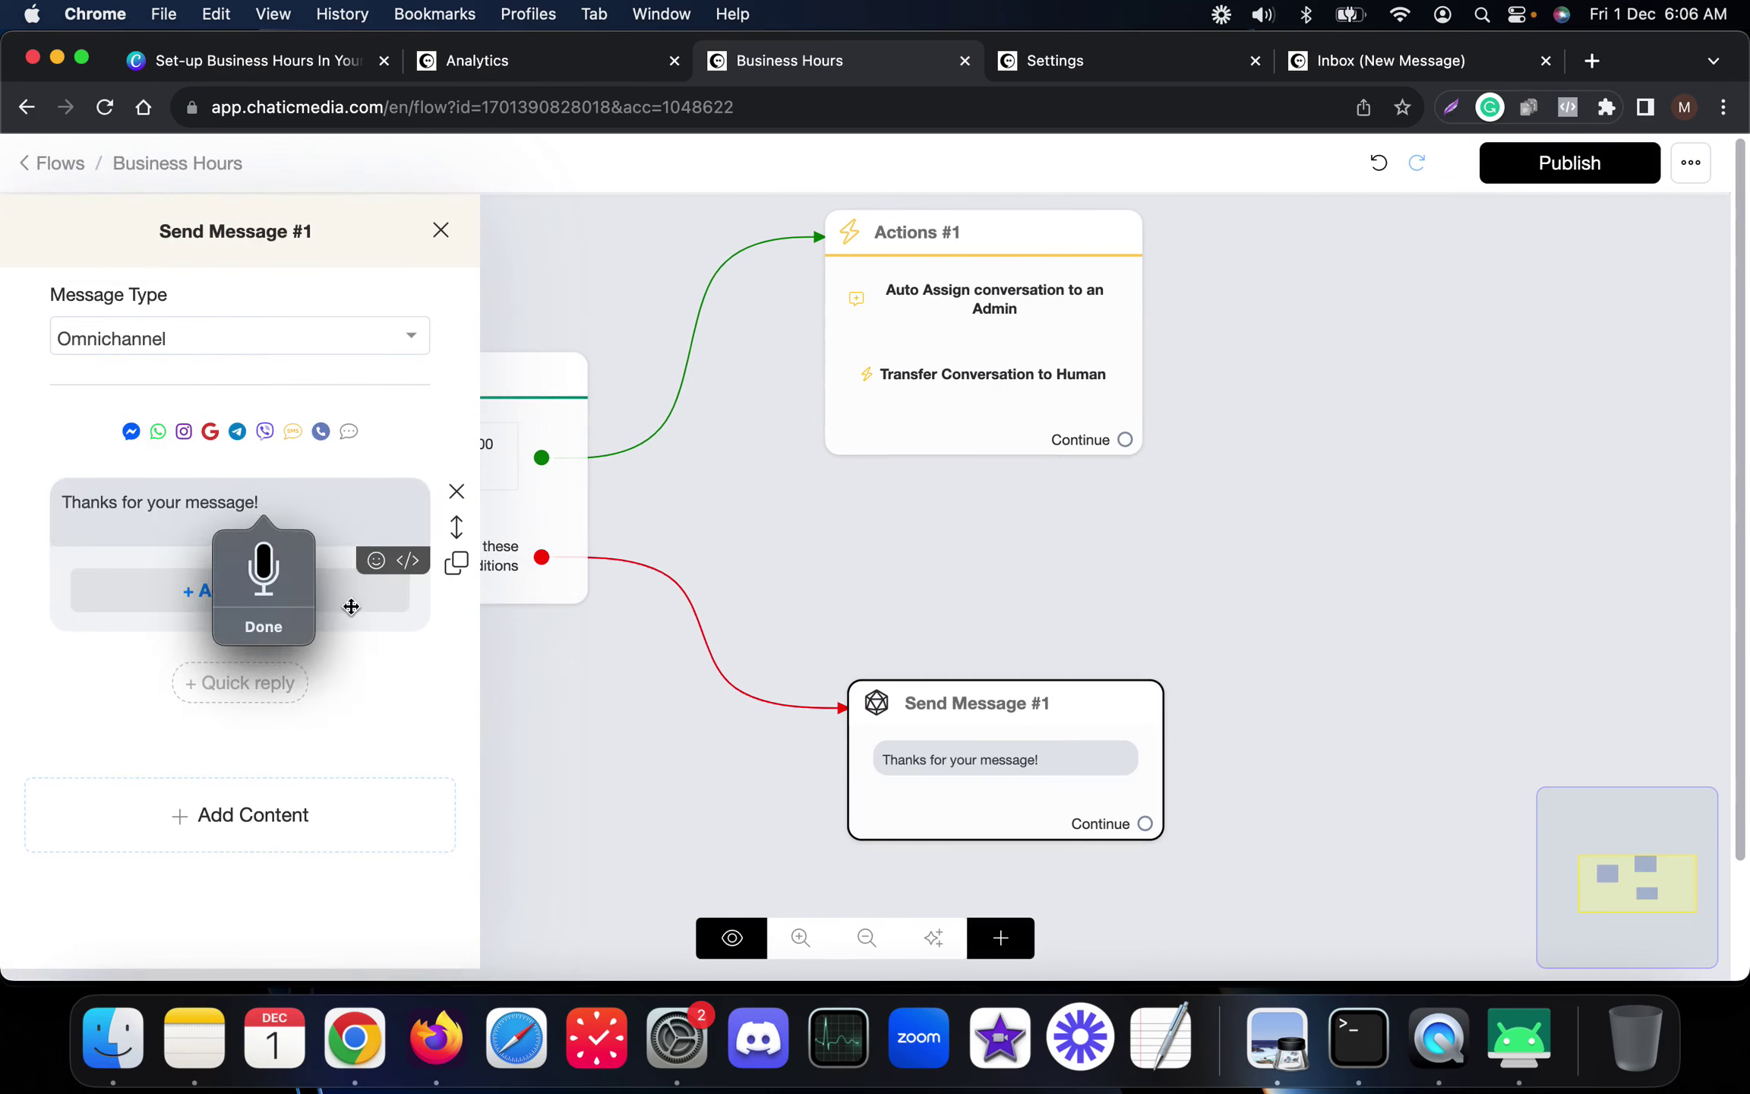
text(Unfortunately)
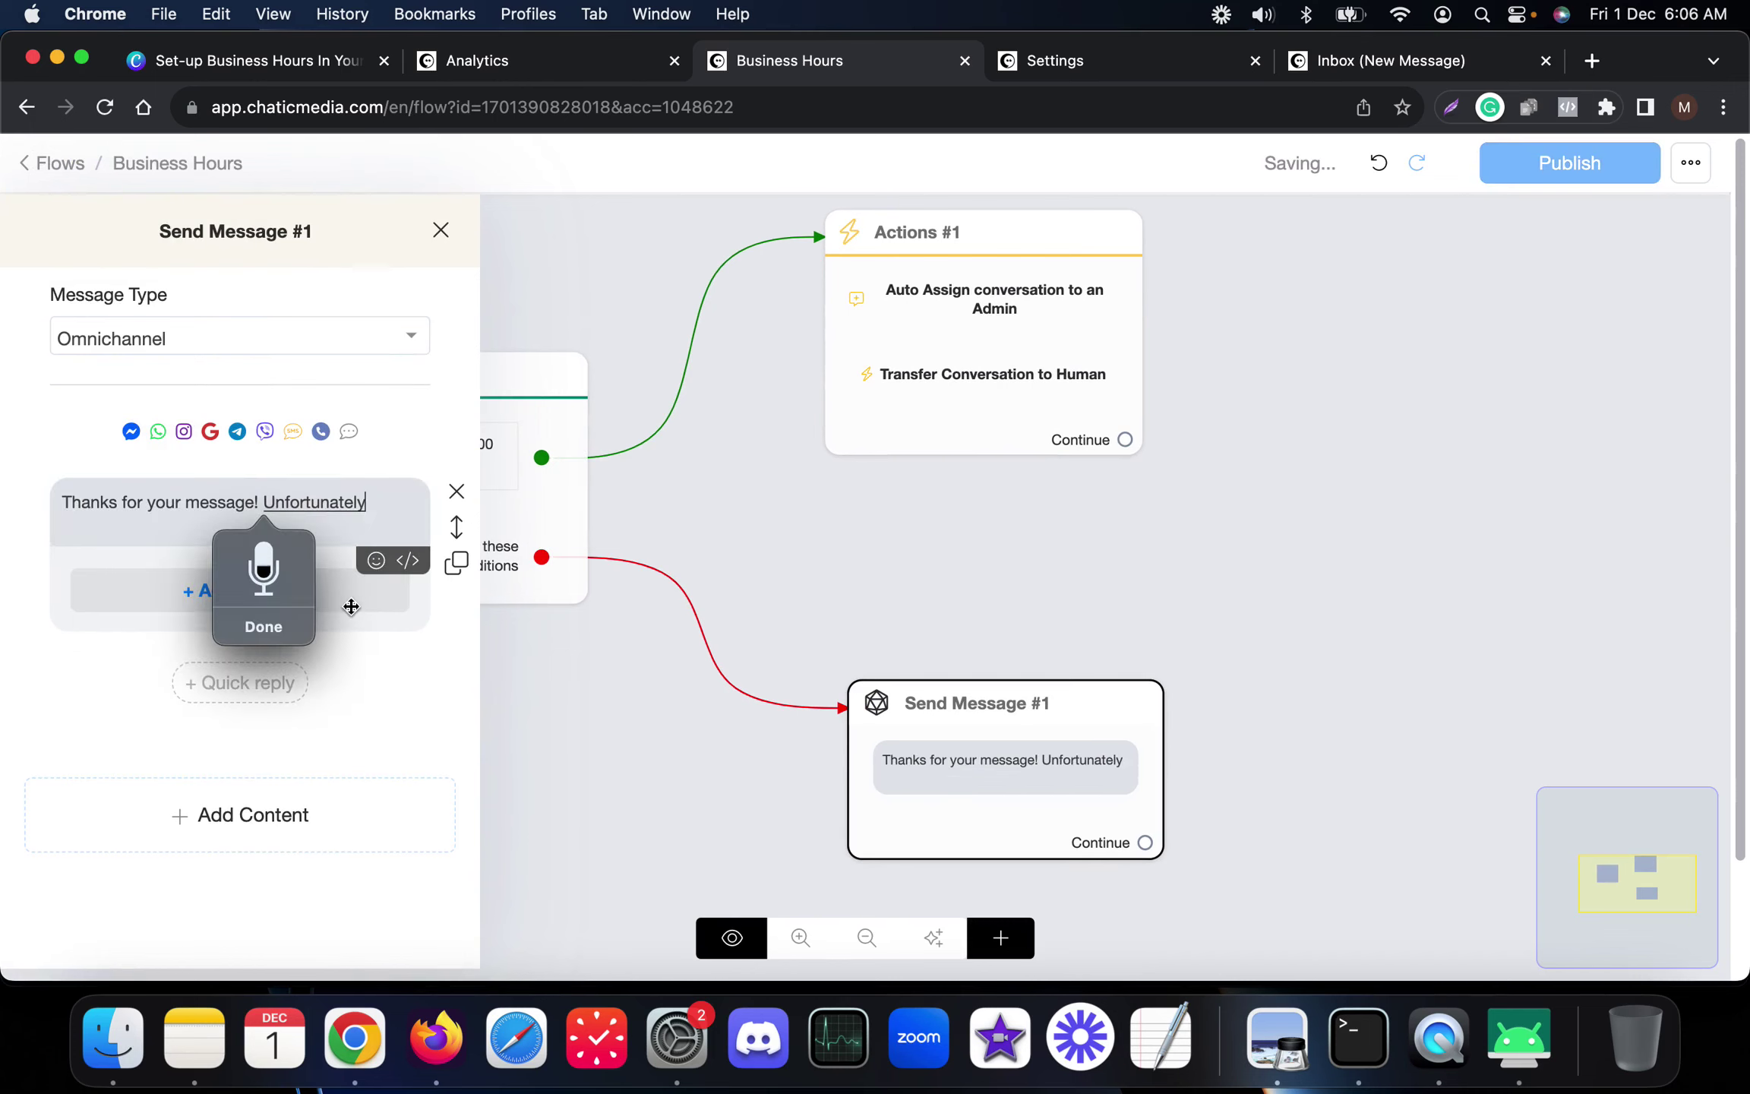
text(, we are not available at the)
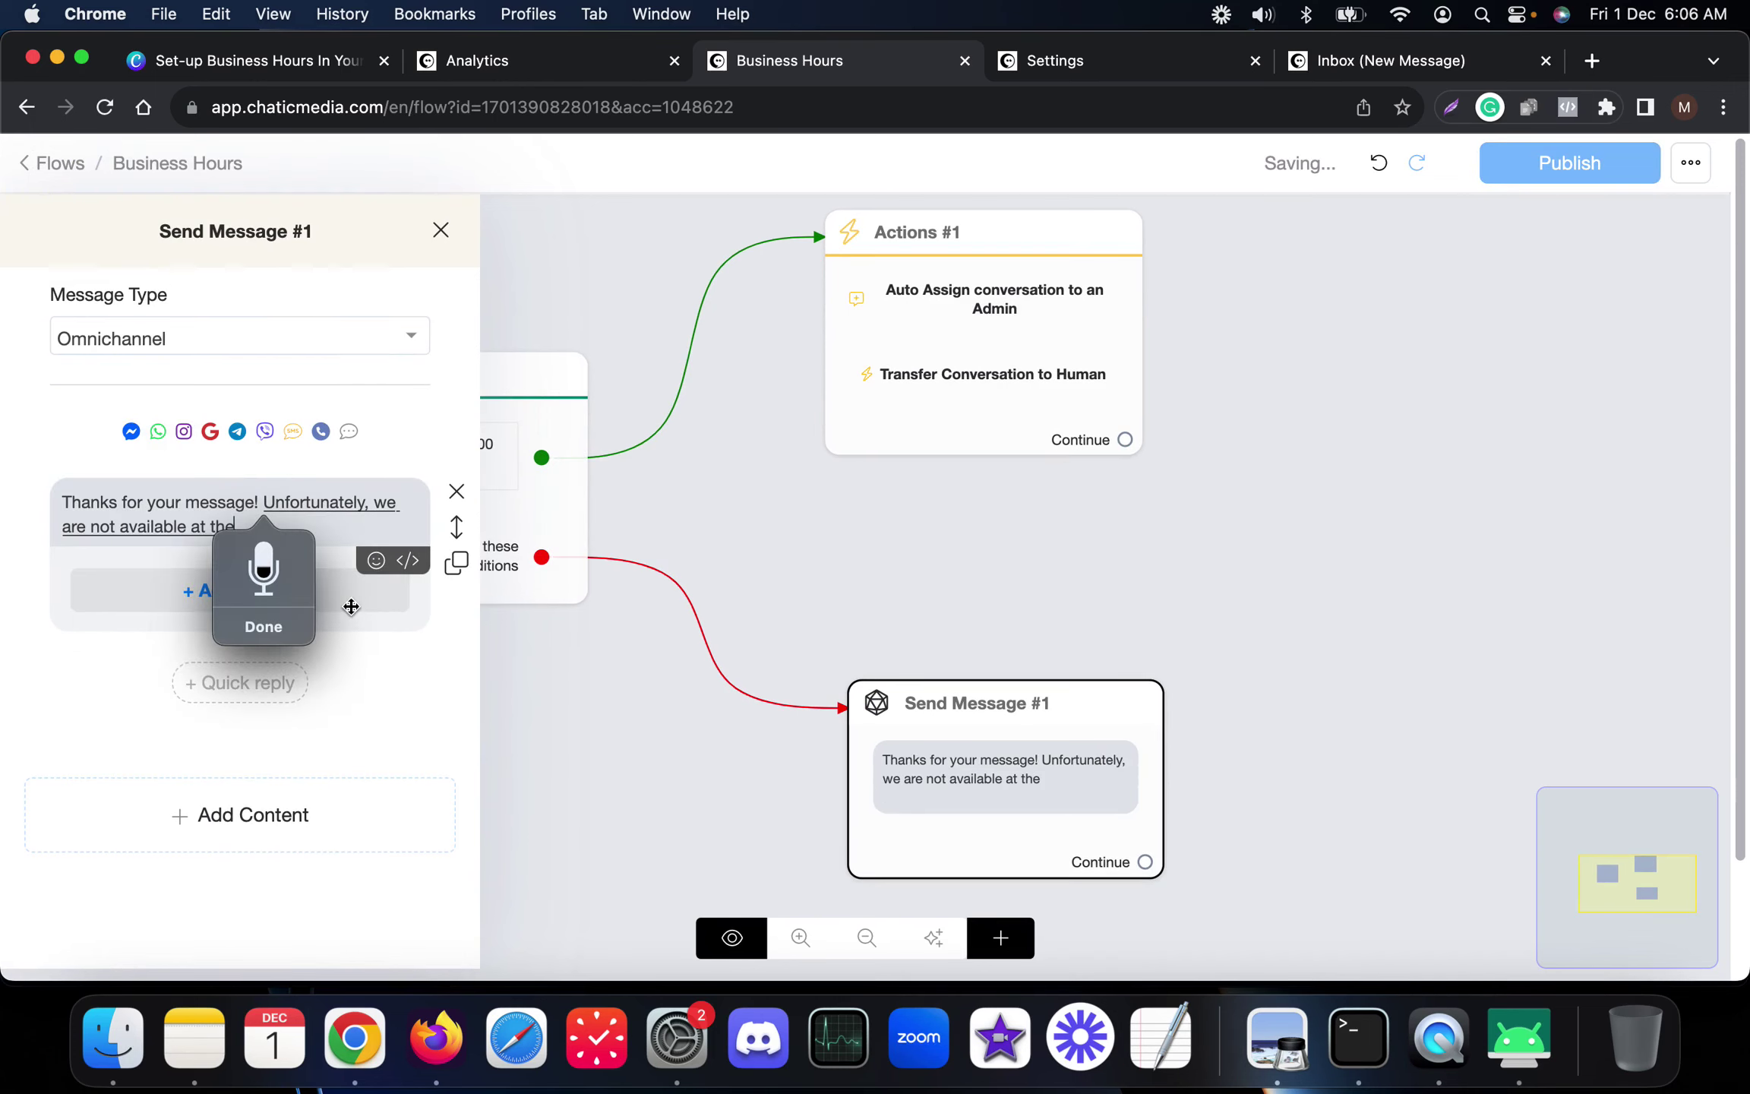
text( moment.)
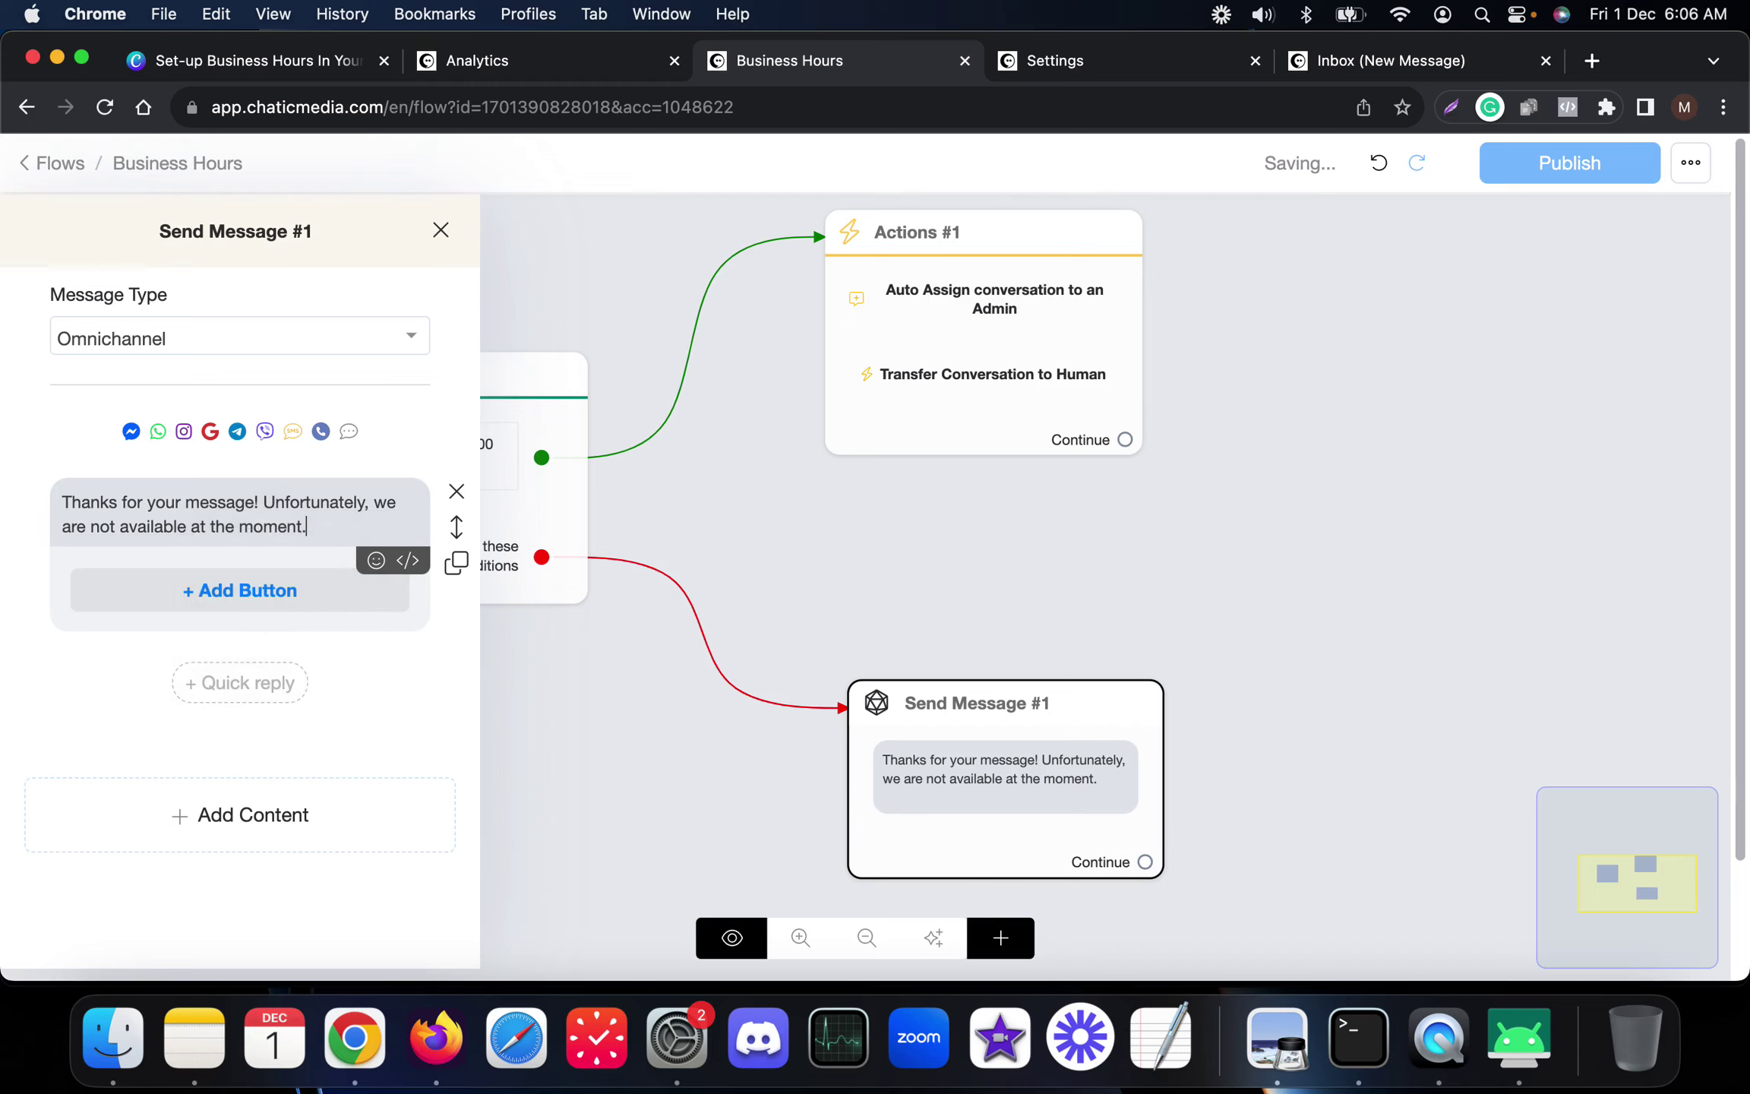
Append "One of our agent will reach out to you tomorrow." to the message text and close the step's editor
key(ctrl)
key(ctrl)
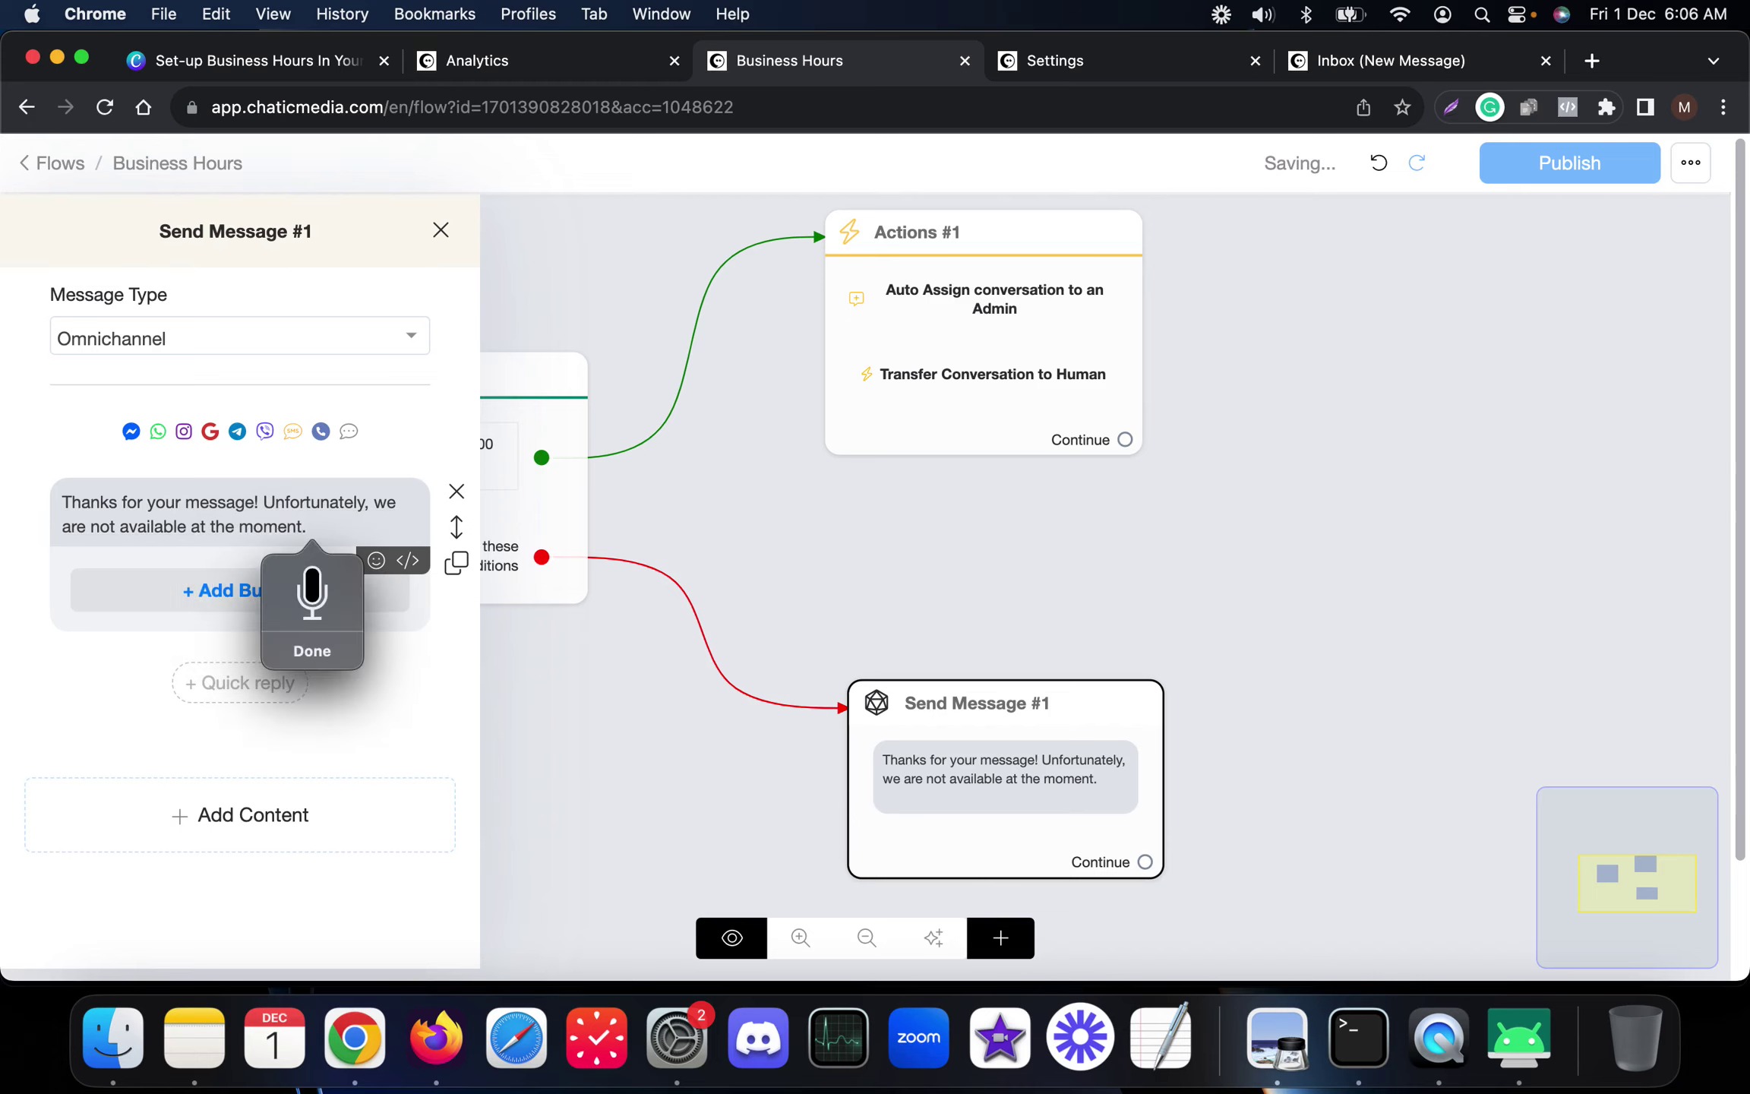
text(One of our)
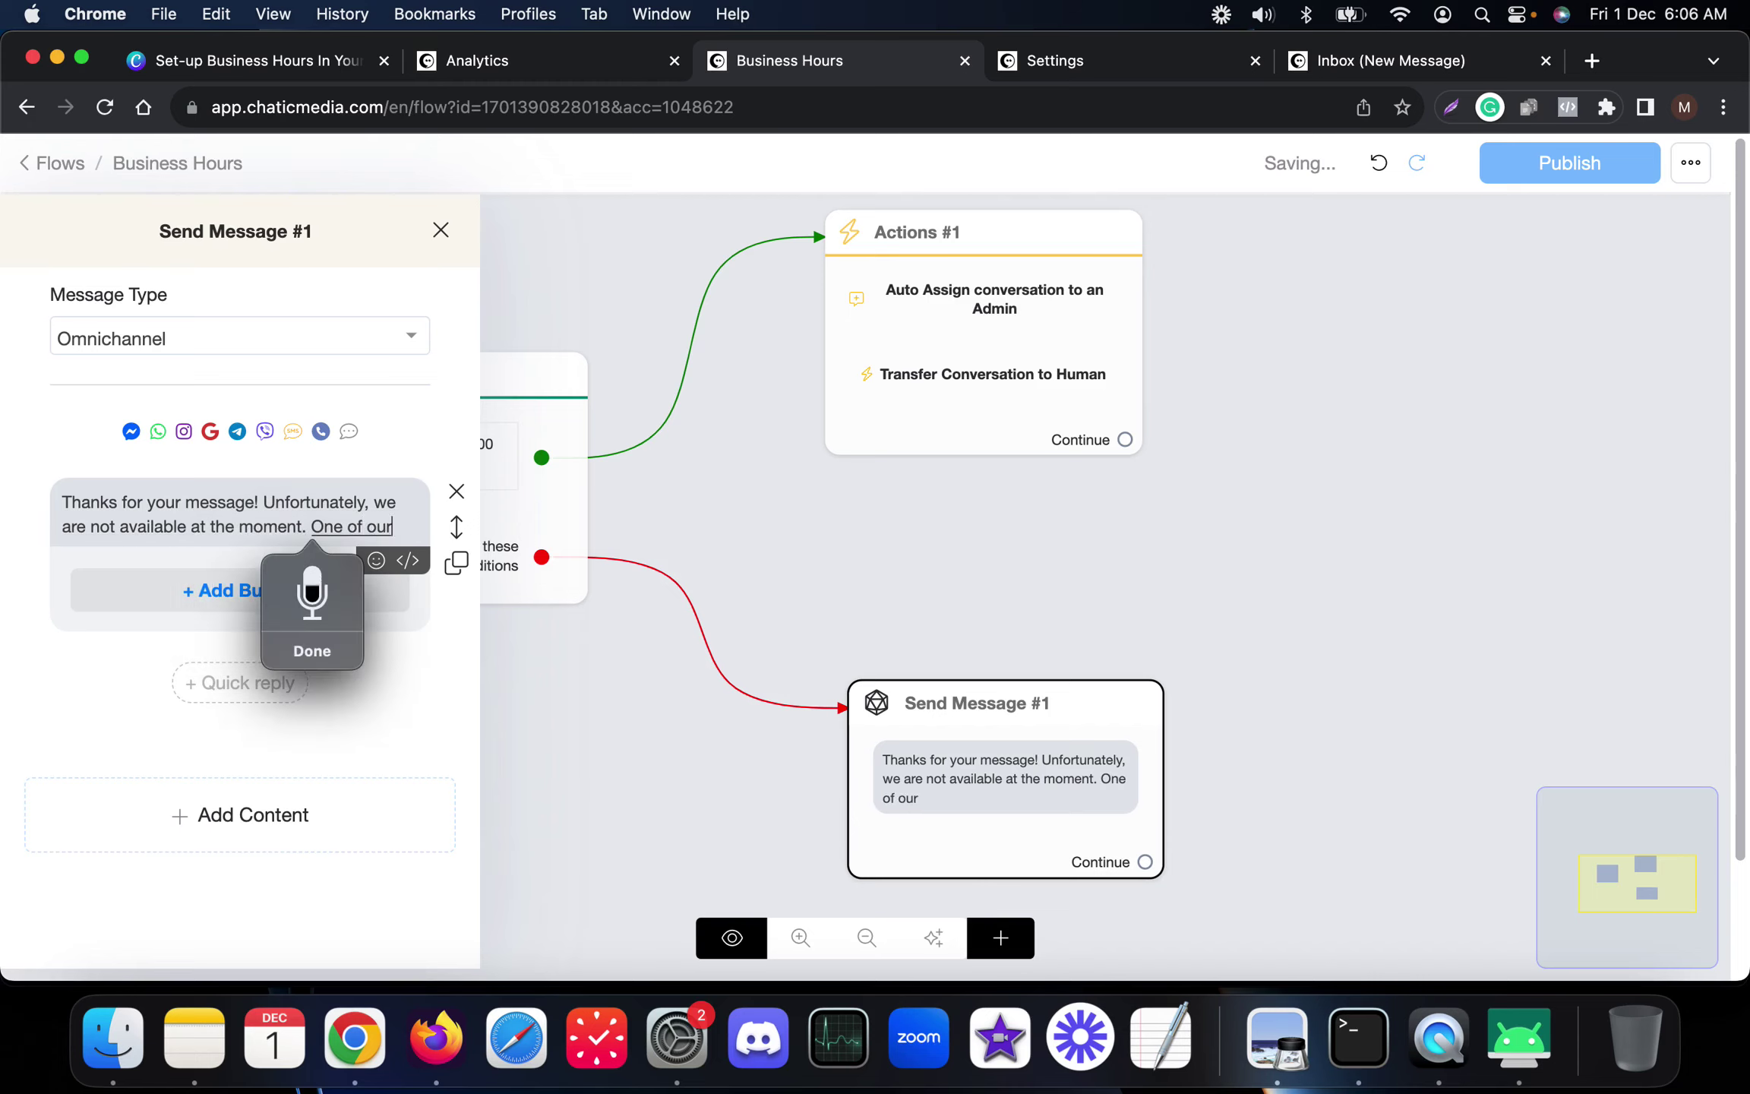
text( agent will reach out to you tomorrow)
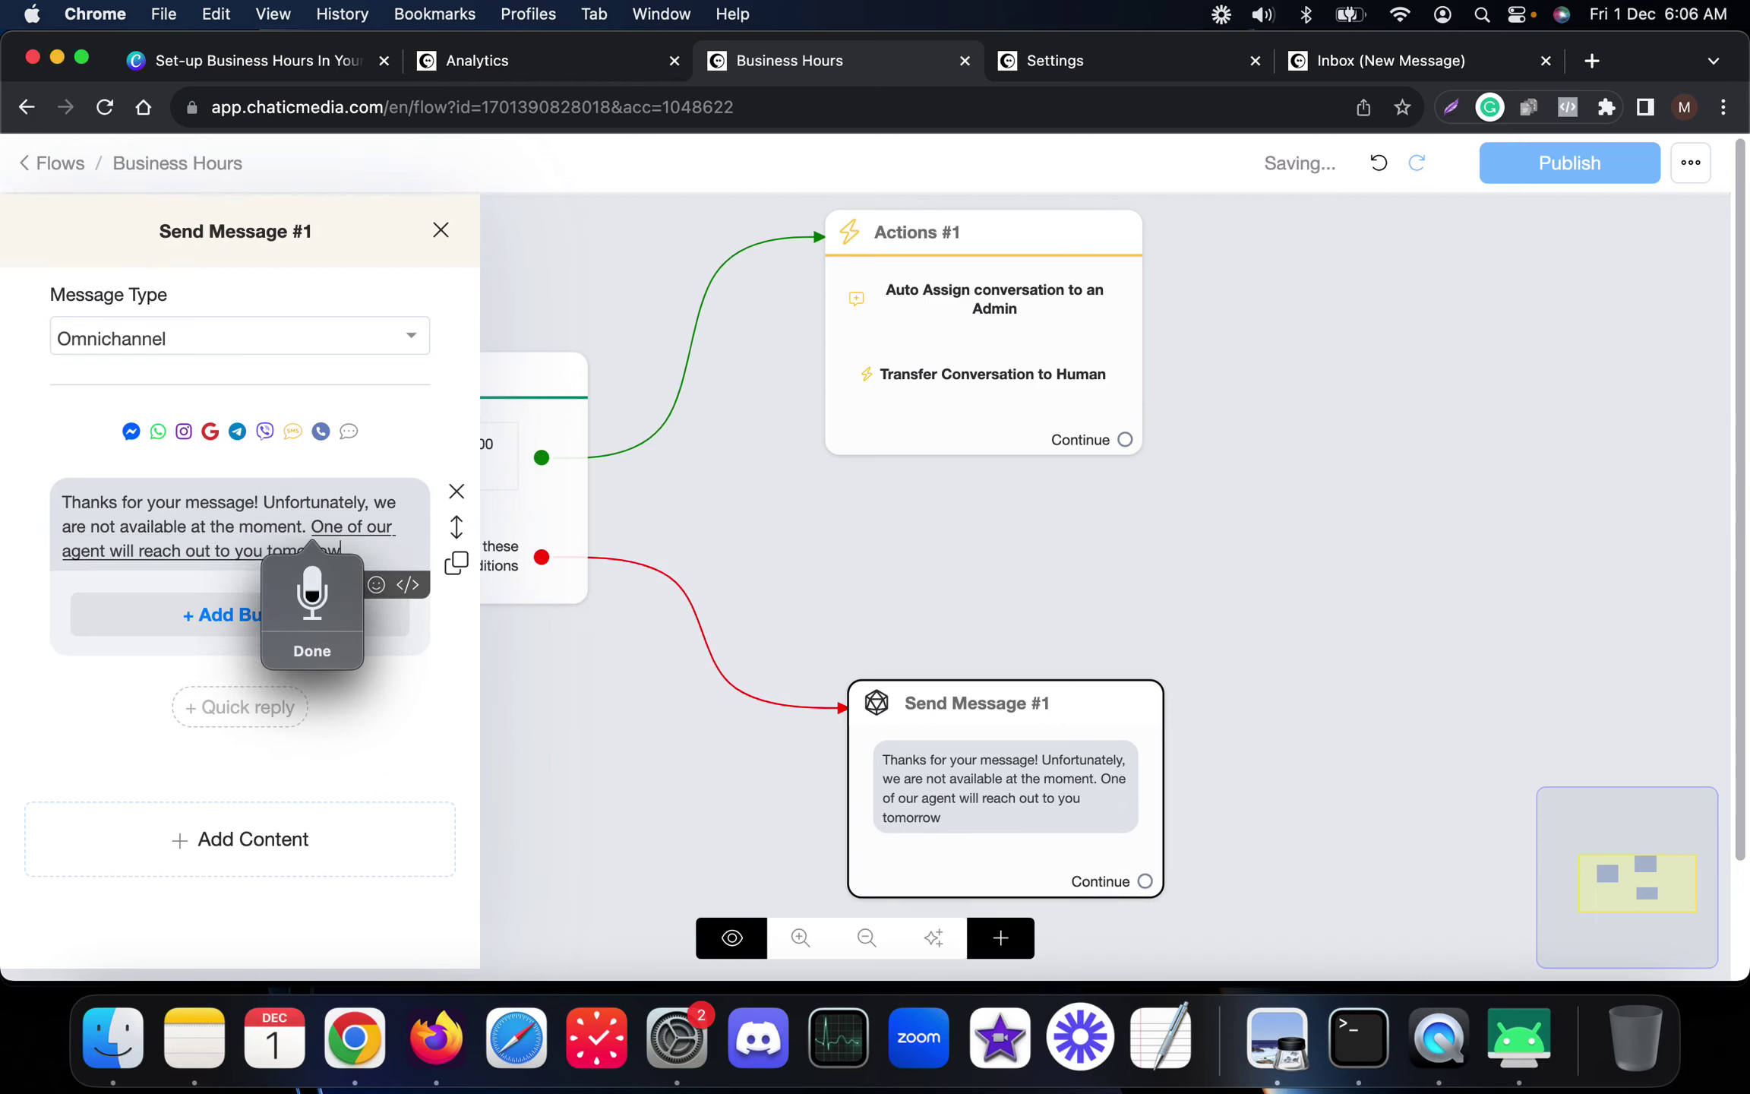
text(.)
key(ctrl)
key(ctrl)
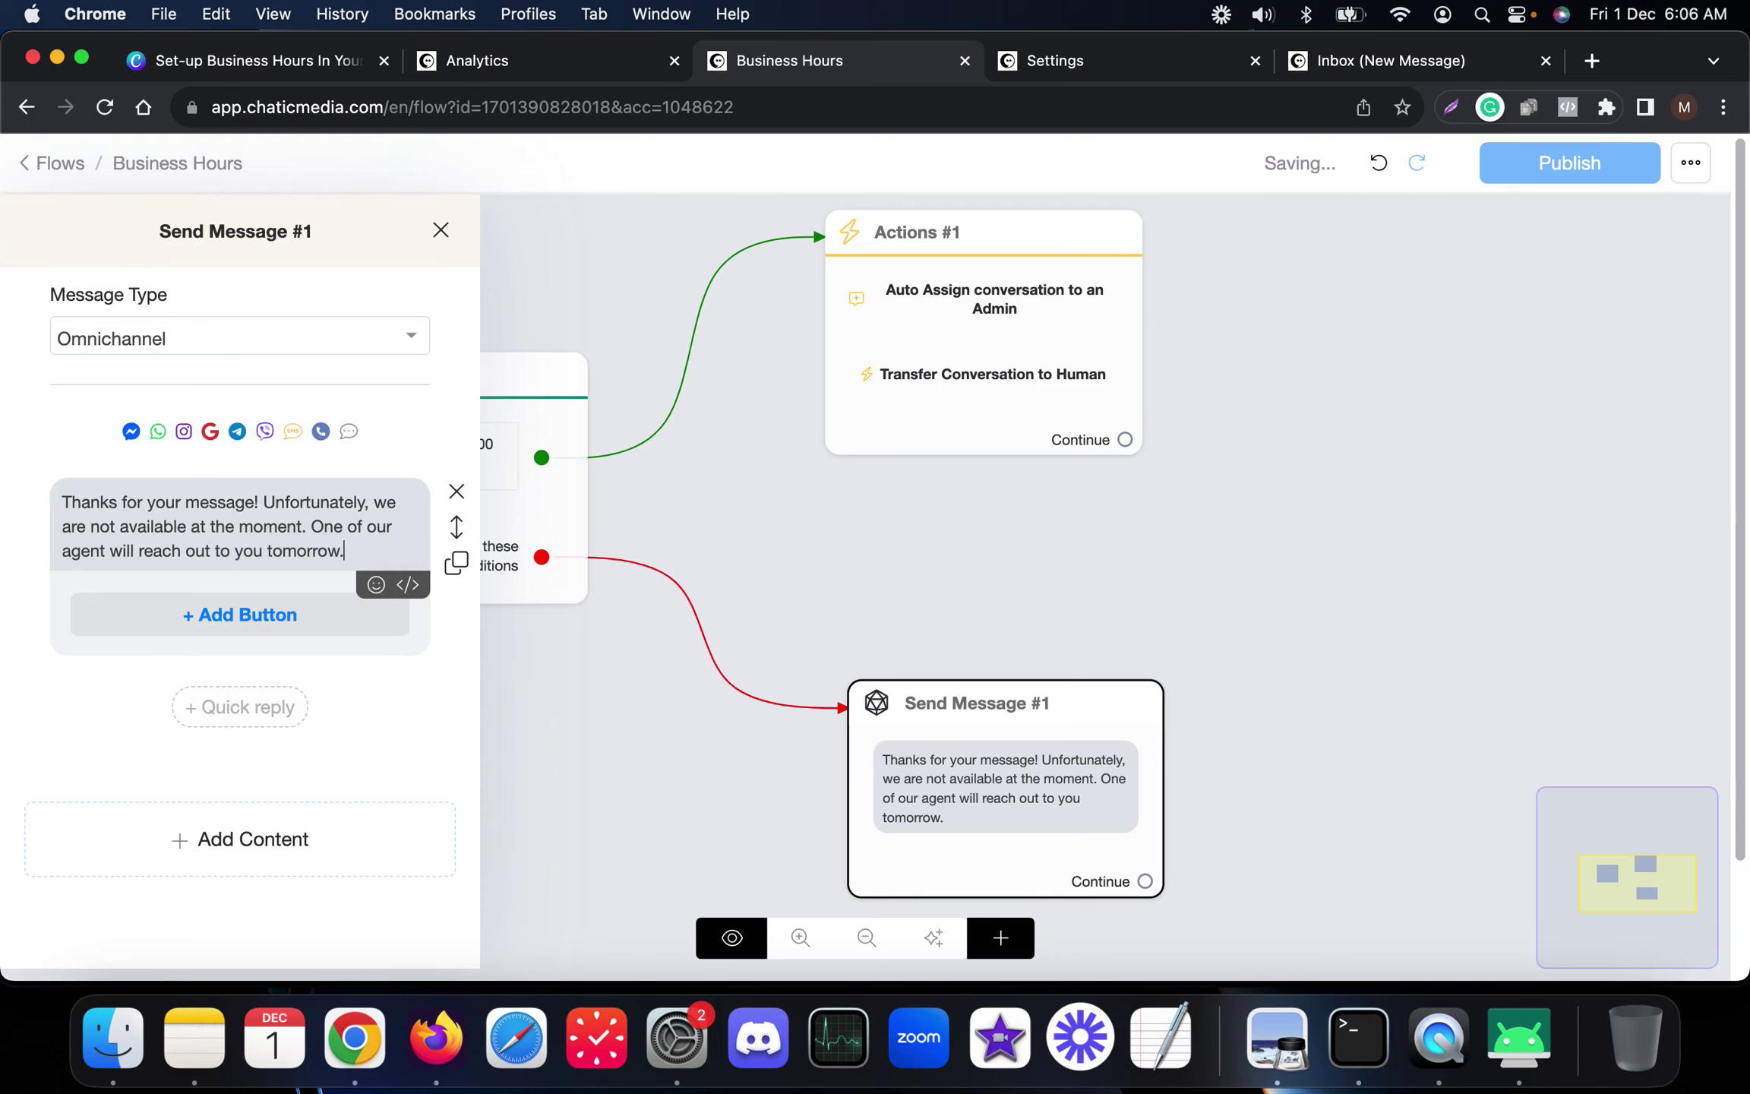
click(929, 594)
Publish the Business Hours flow and review its condition, Actions step and out-of-hours message
mouse_move(989, 708)
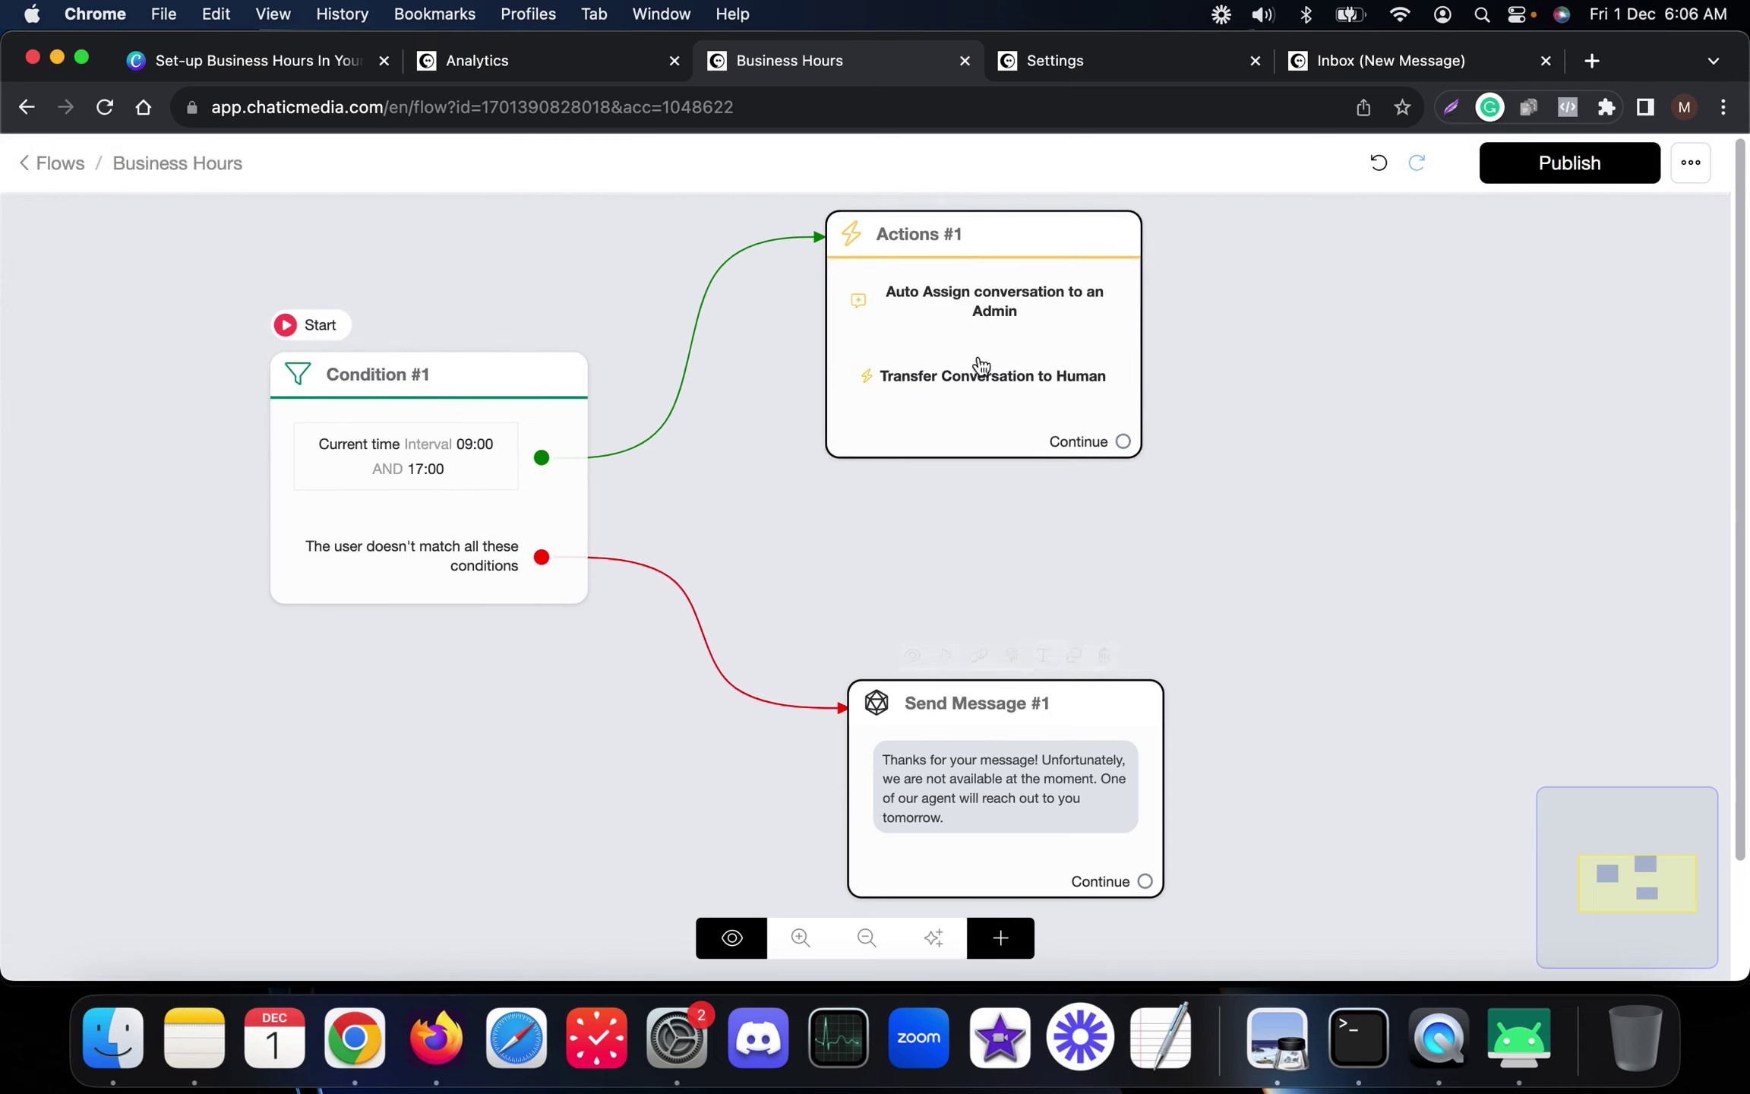
click(1569, 161)
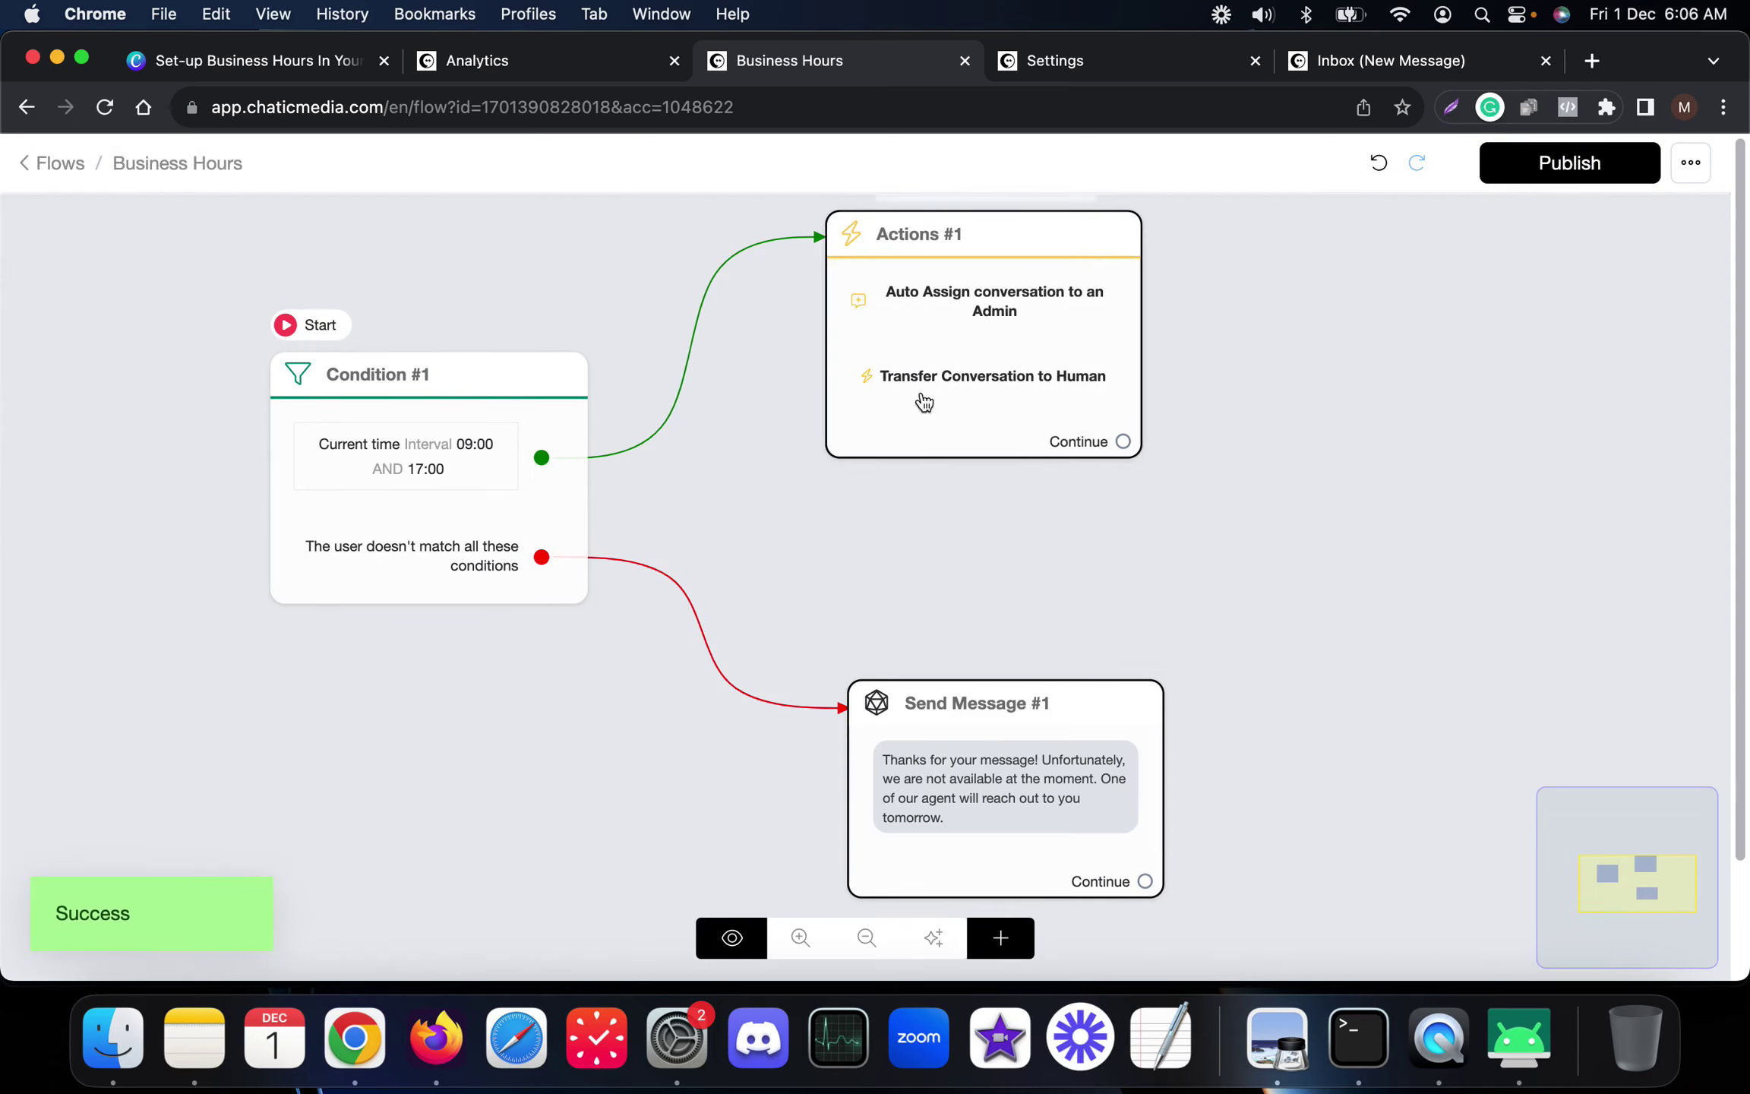
mouse_move(960, 686)
scroll(683, 607, up, 3)
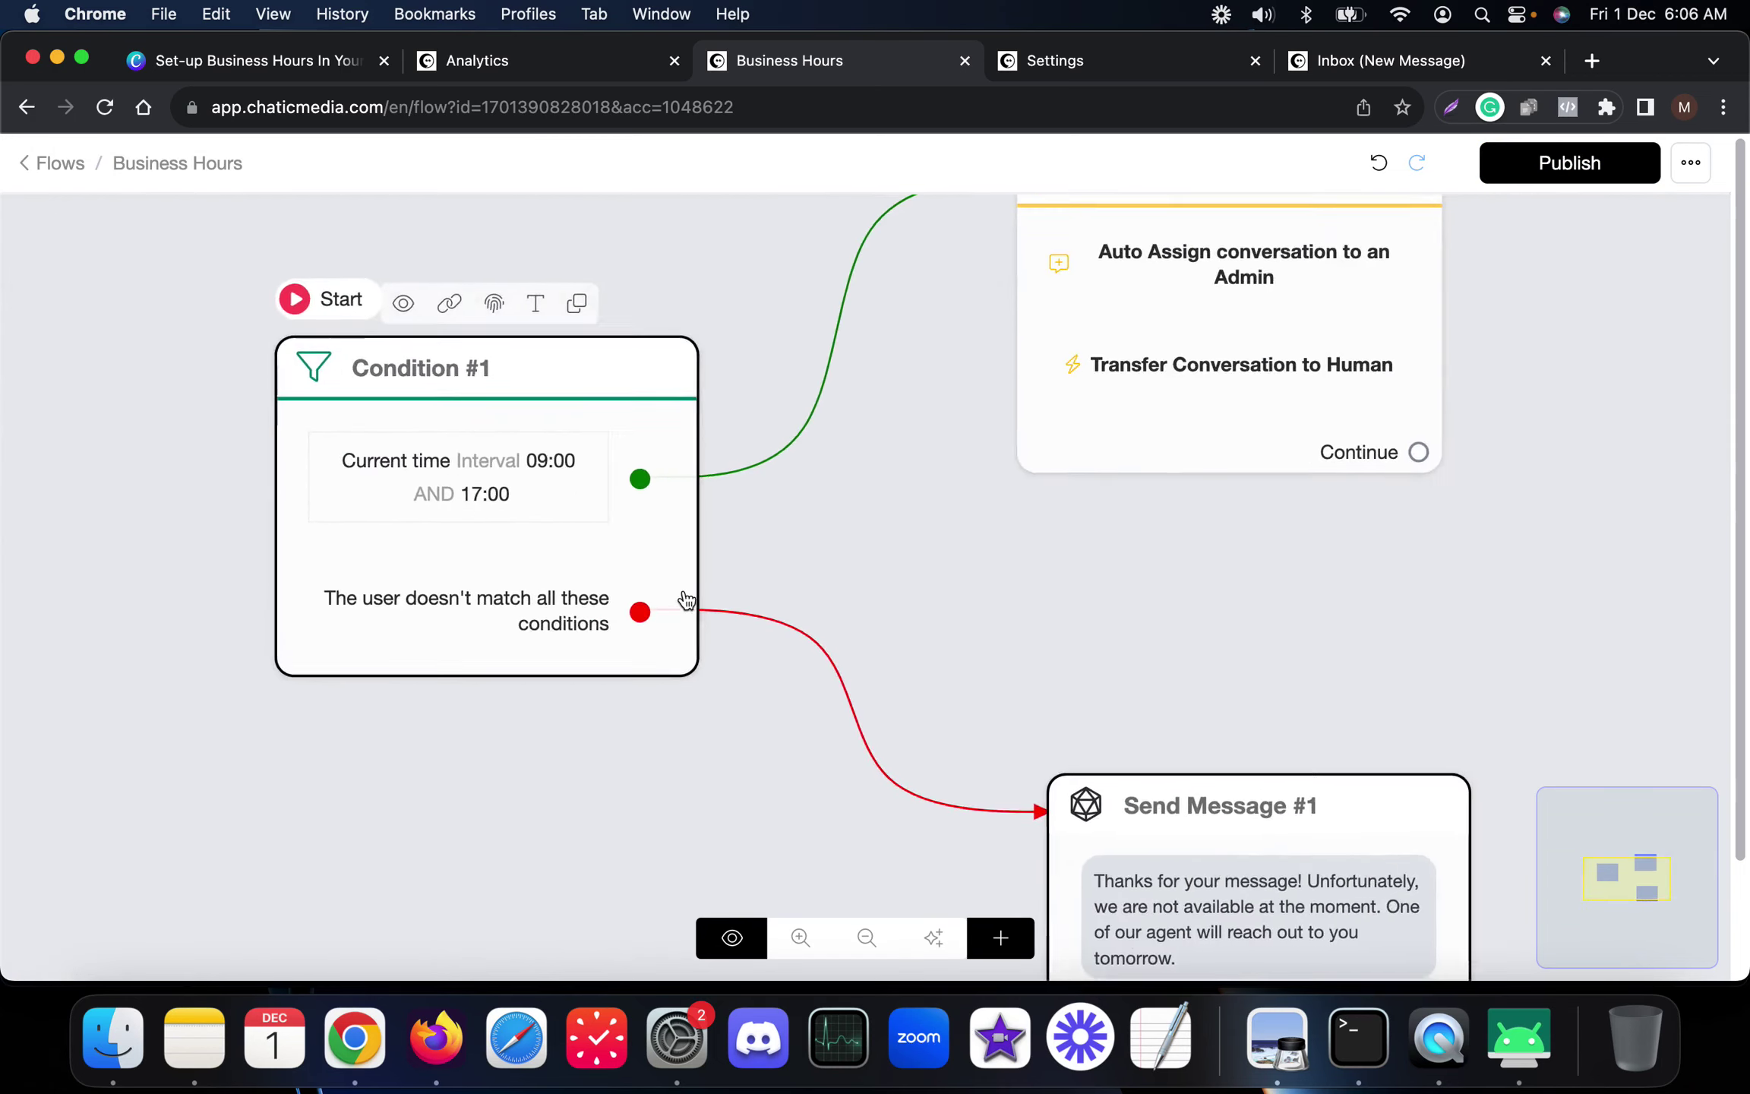
scroll(351, 441, down, 5)
scroll(390, 410, up, 4)
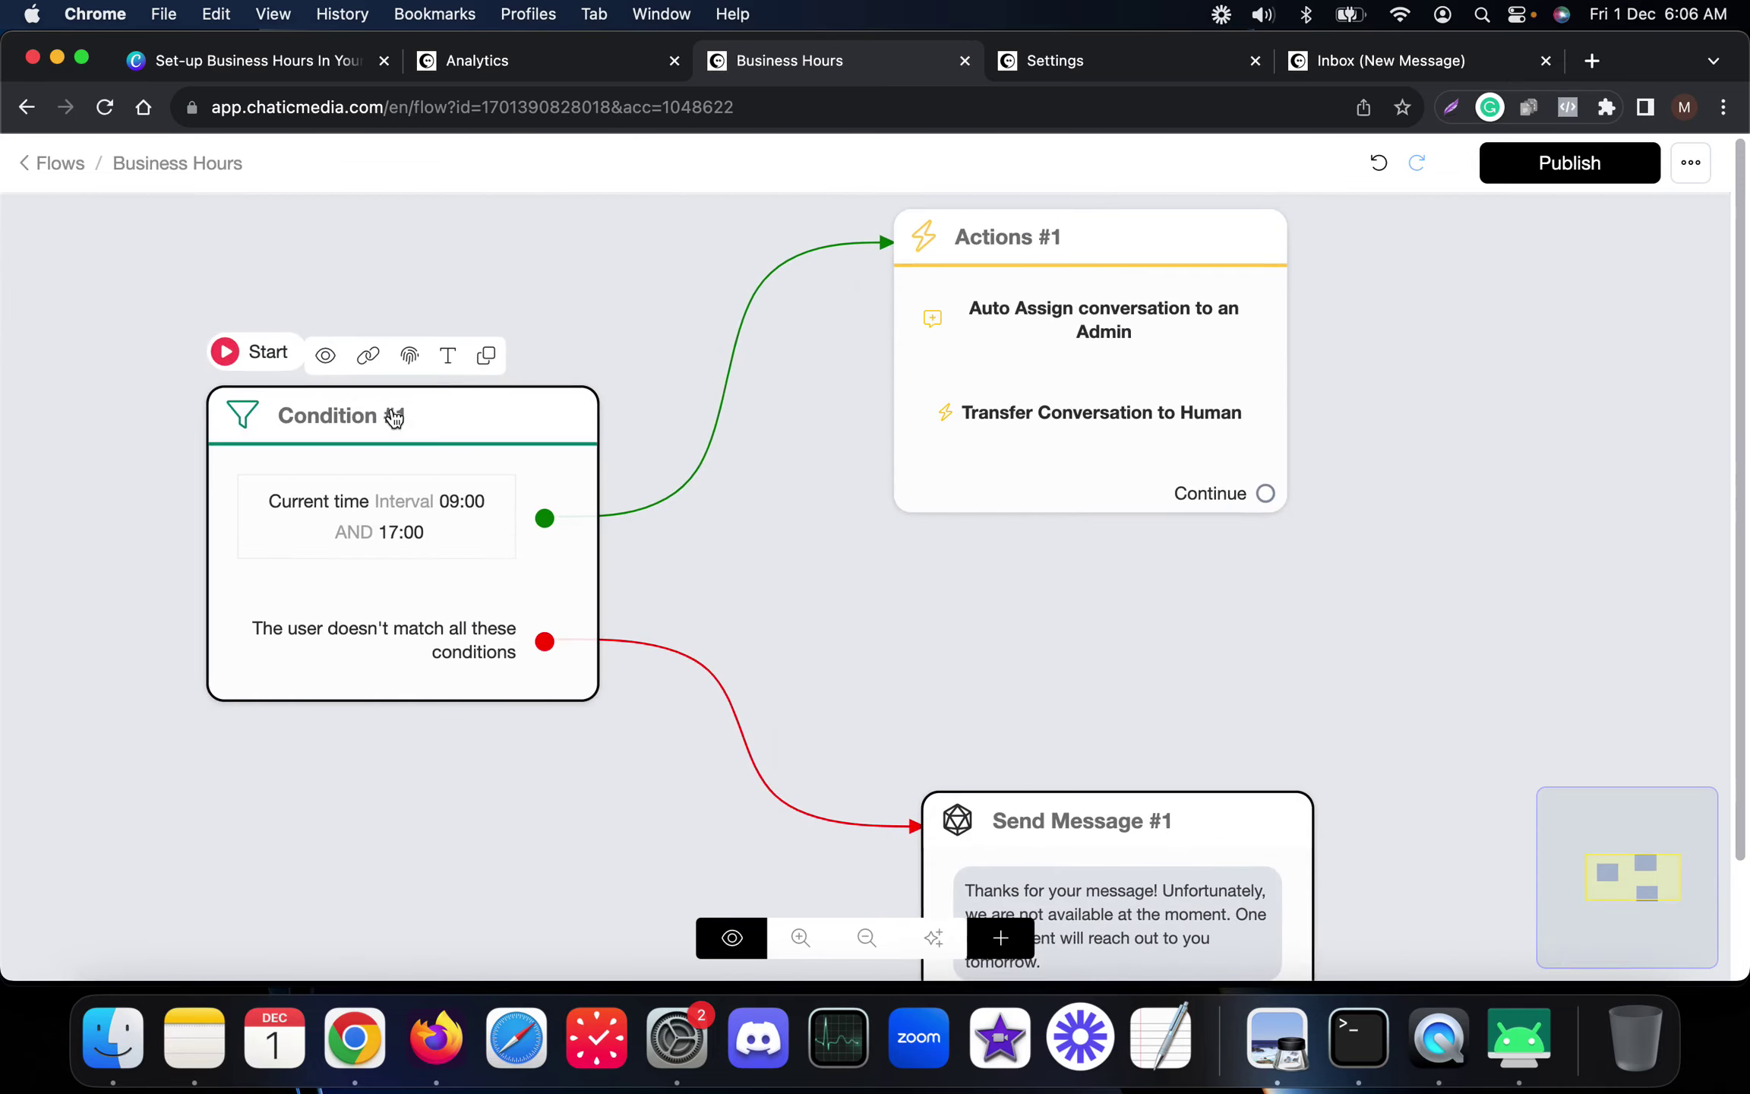
scroll(942, 494, down, 3)
drag(945, 497, 952, 422)
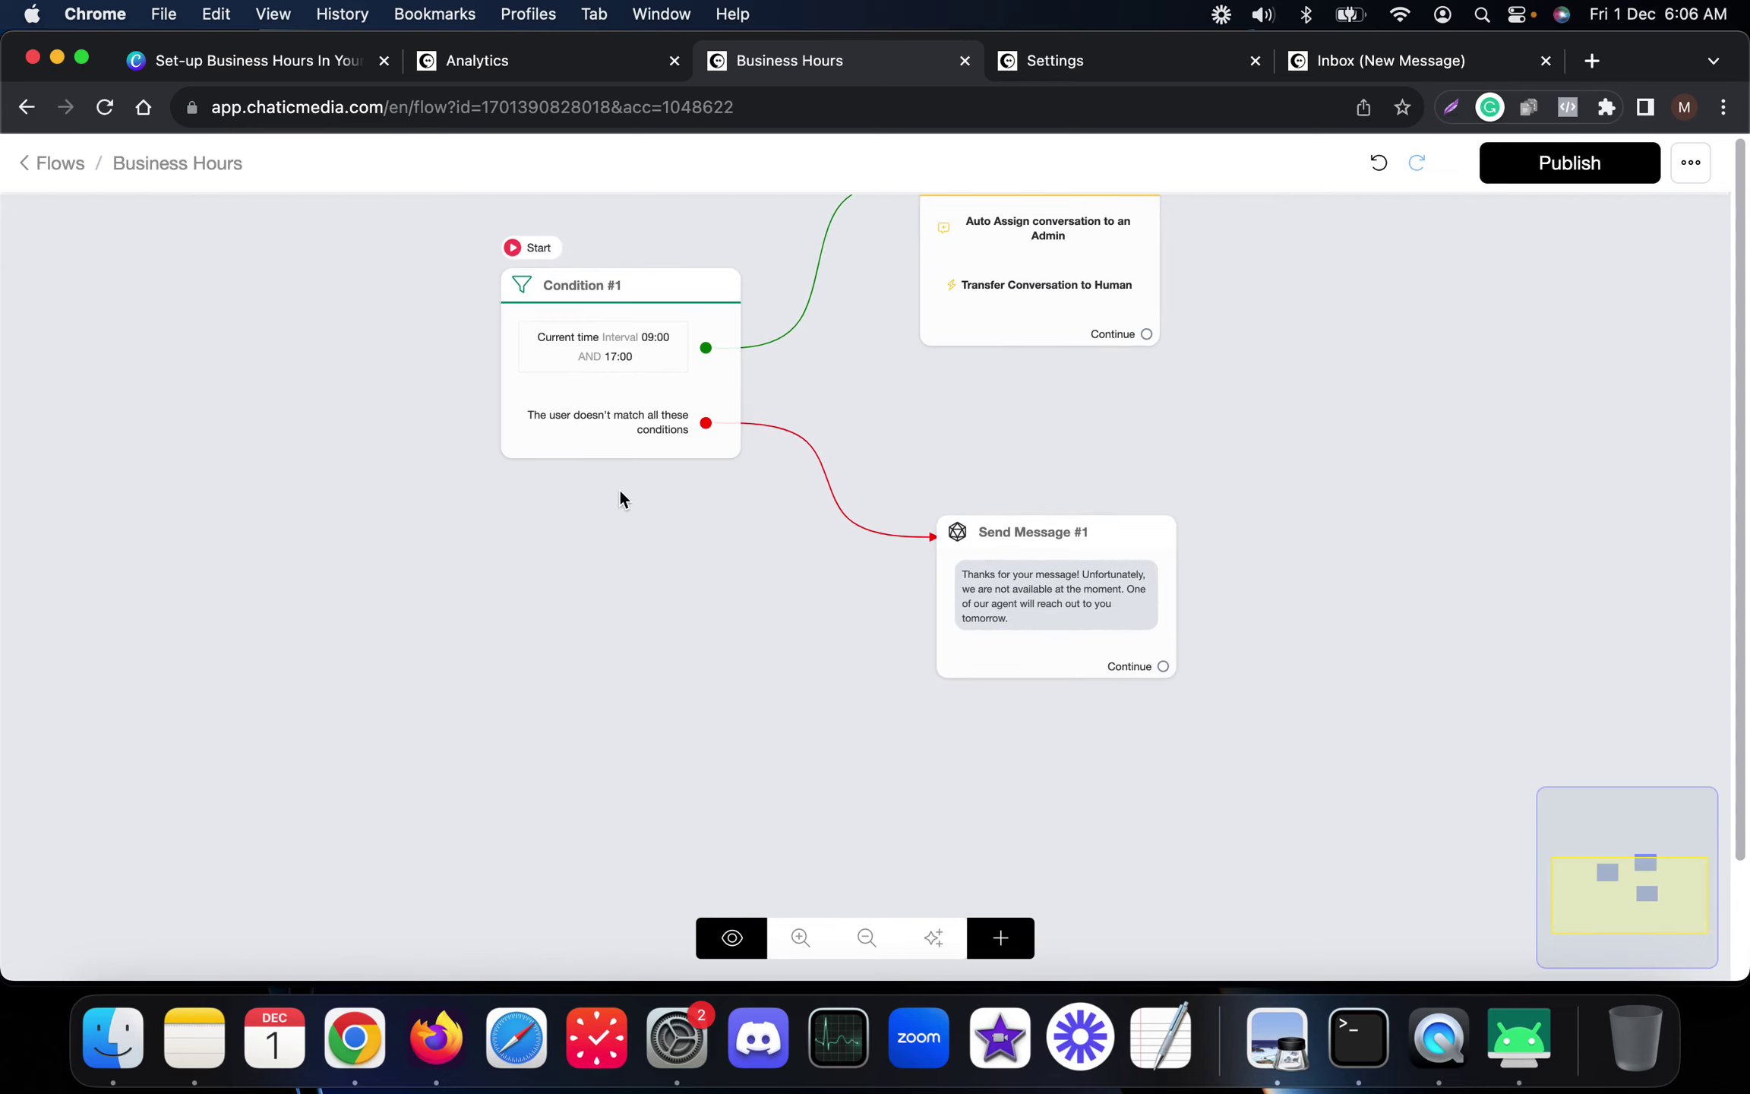
click(1560, 164)
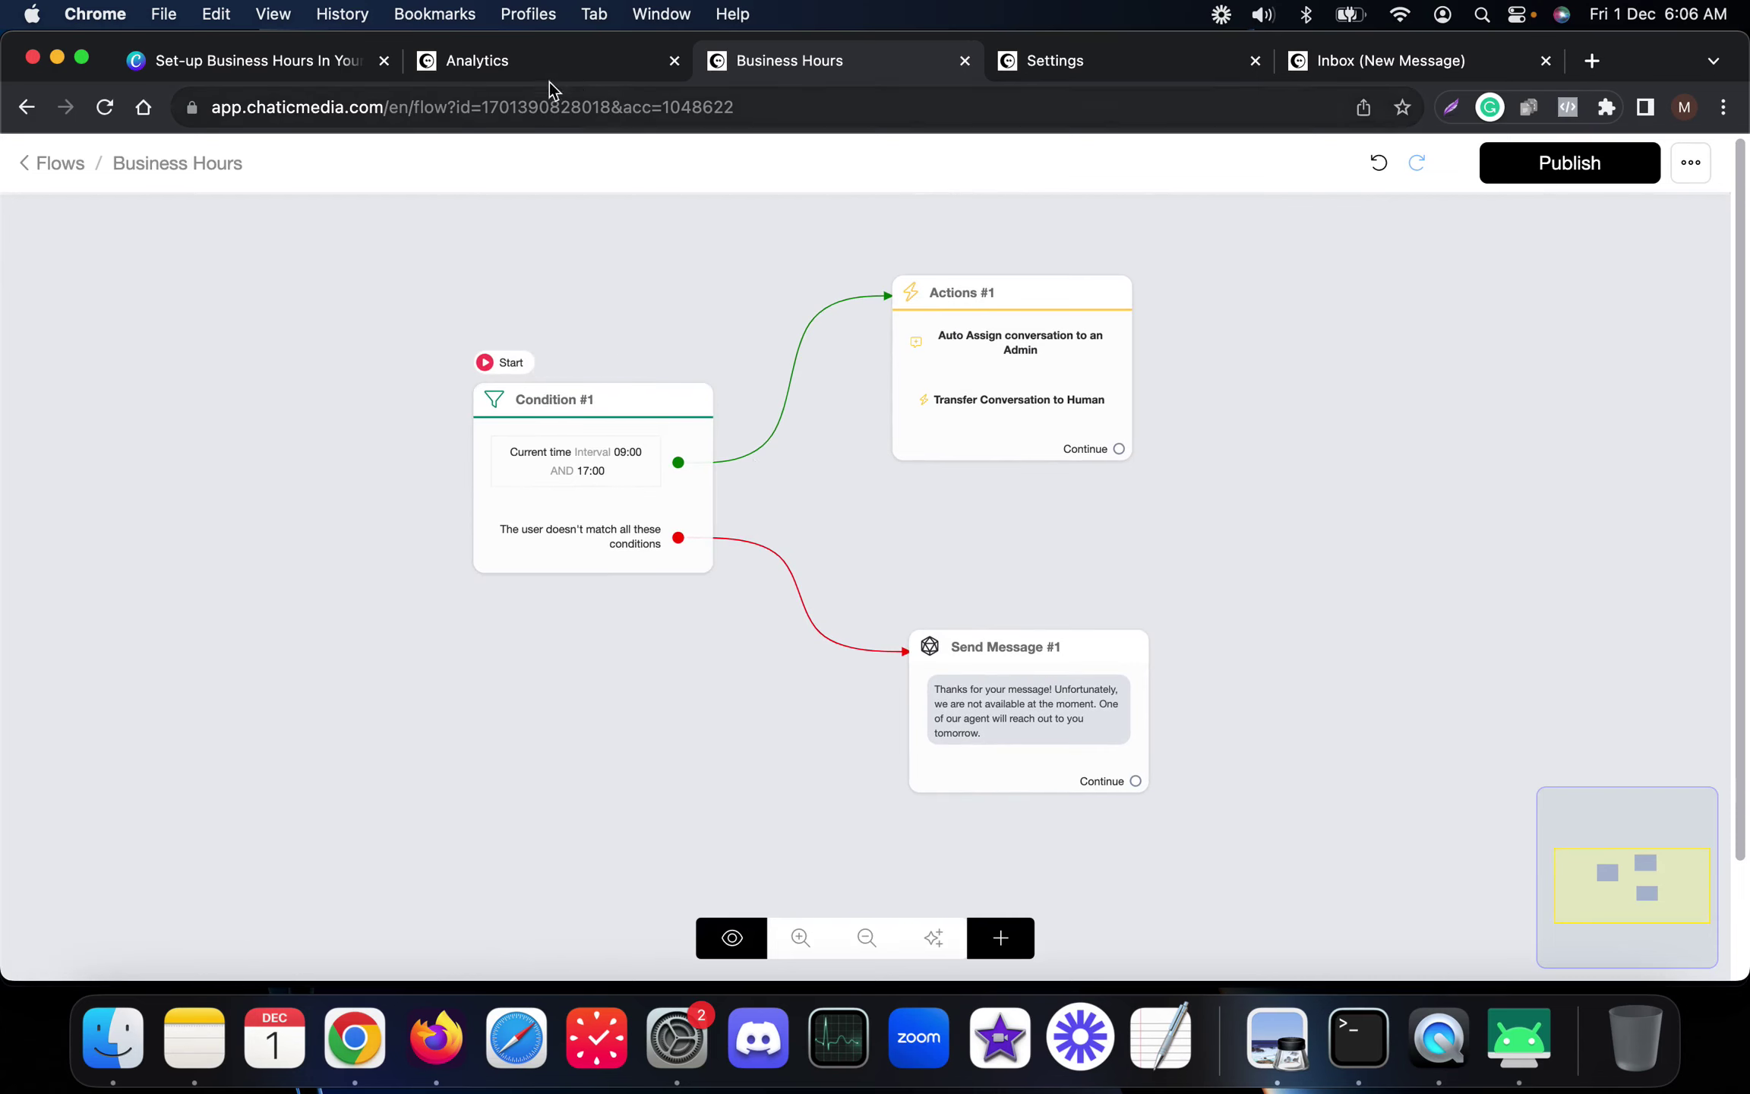
Turn off Automated Responses in the OpenAI ChatGPT integration settings and save
click(526, 72)
click(1088, 62)
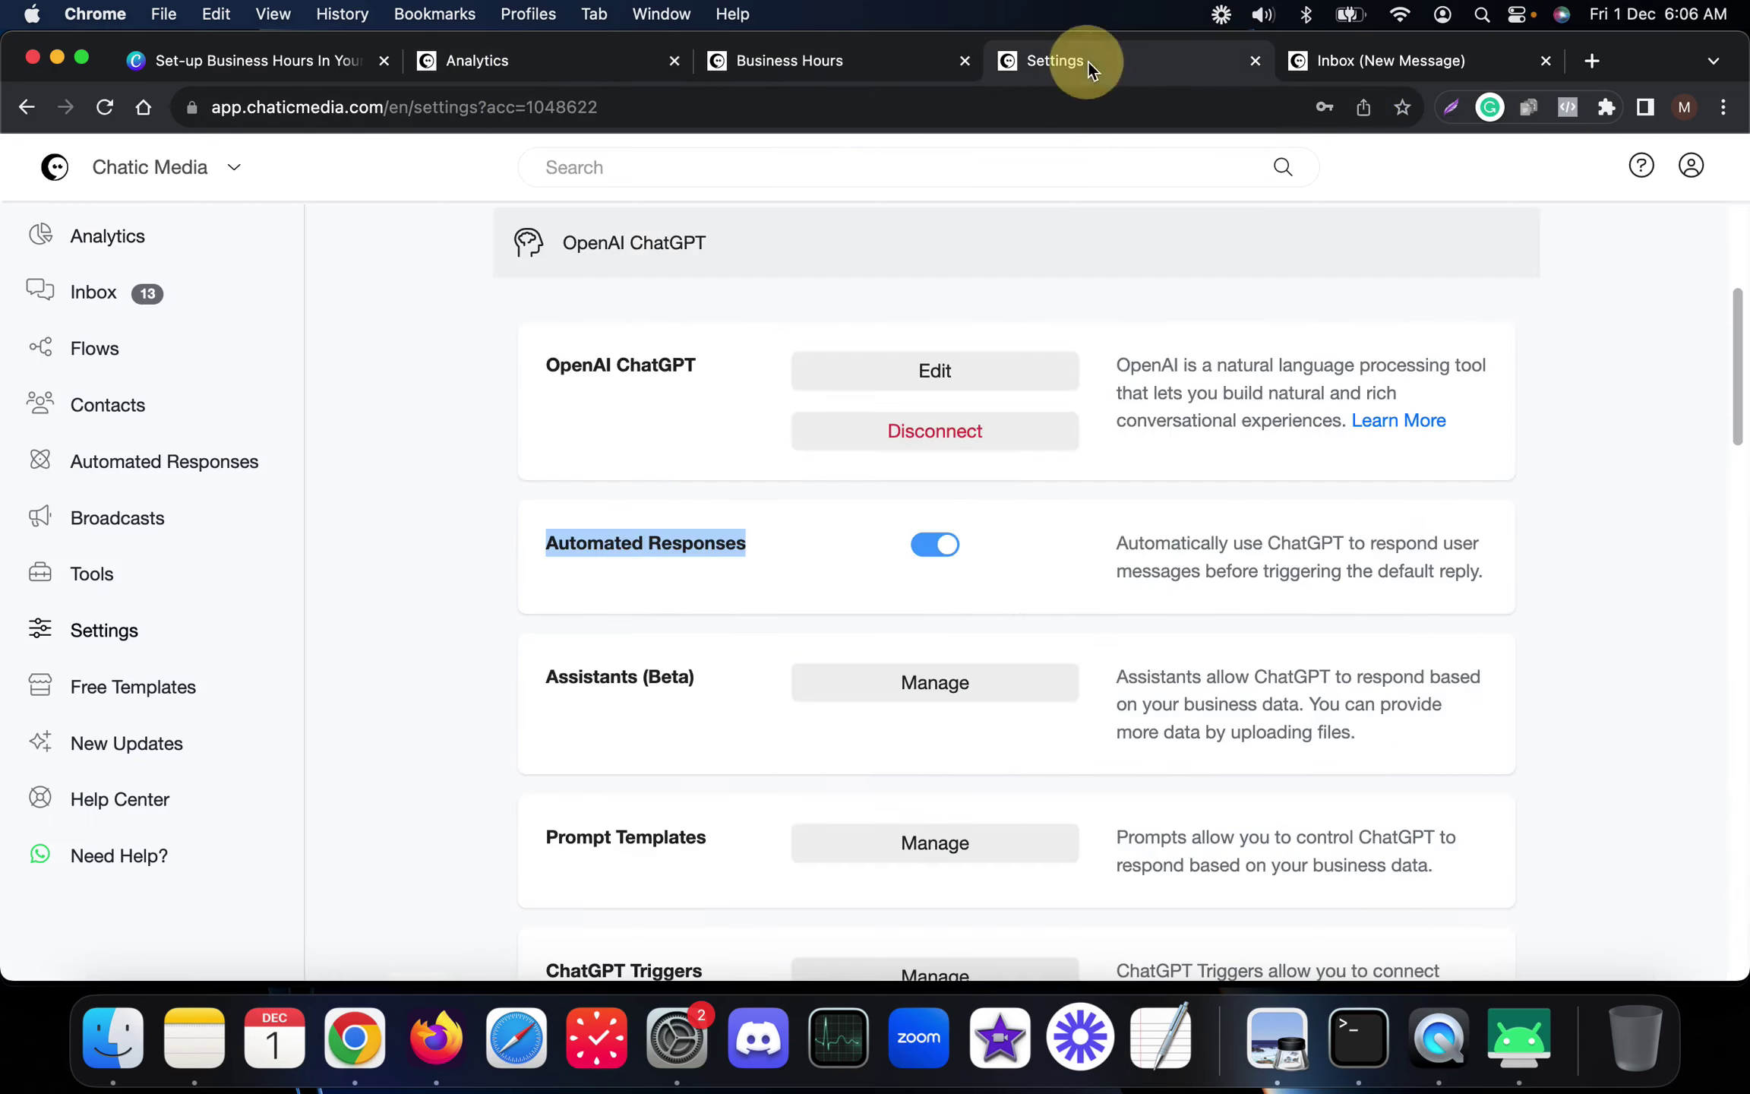
scroll(716, 367, up, 5)
scroll(716, 368, down, 3)
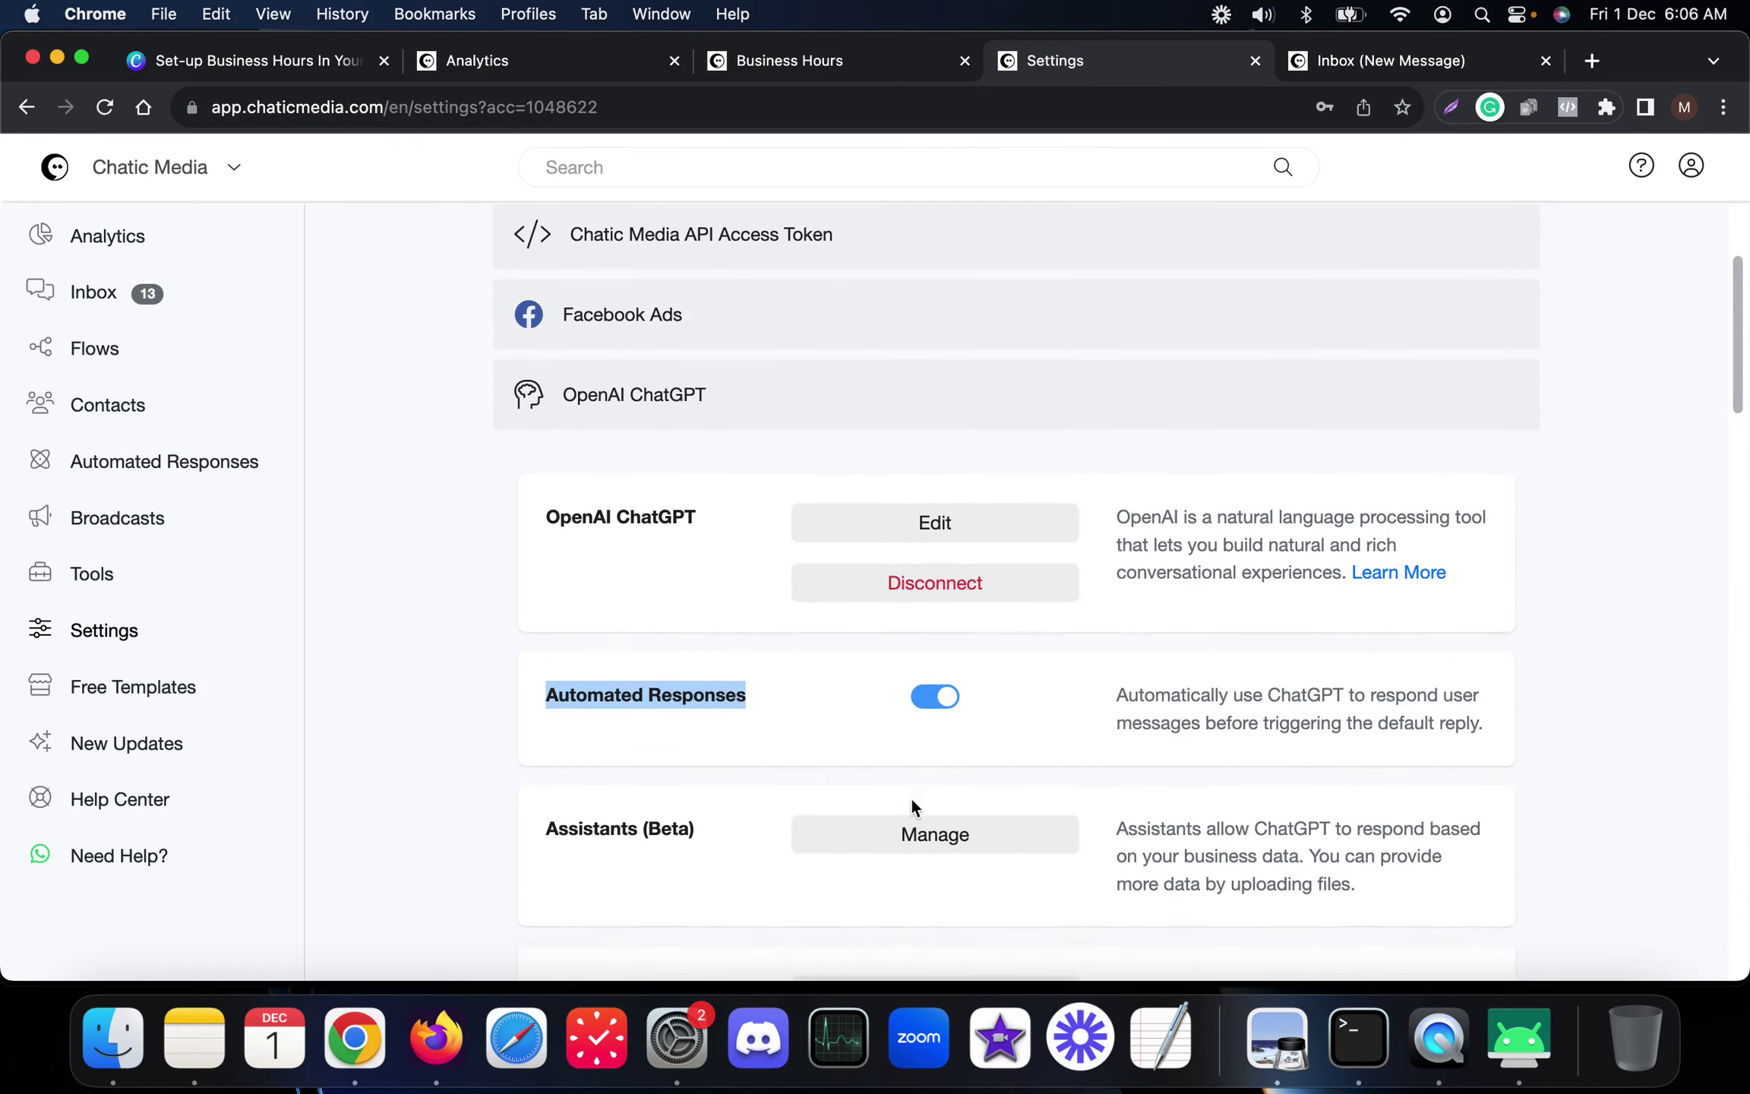
click(934, 691)
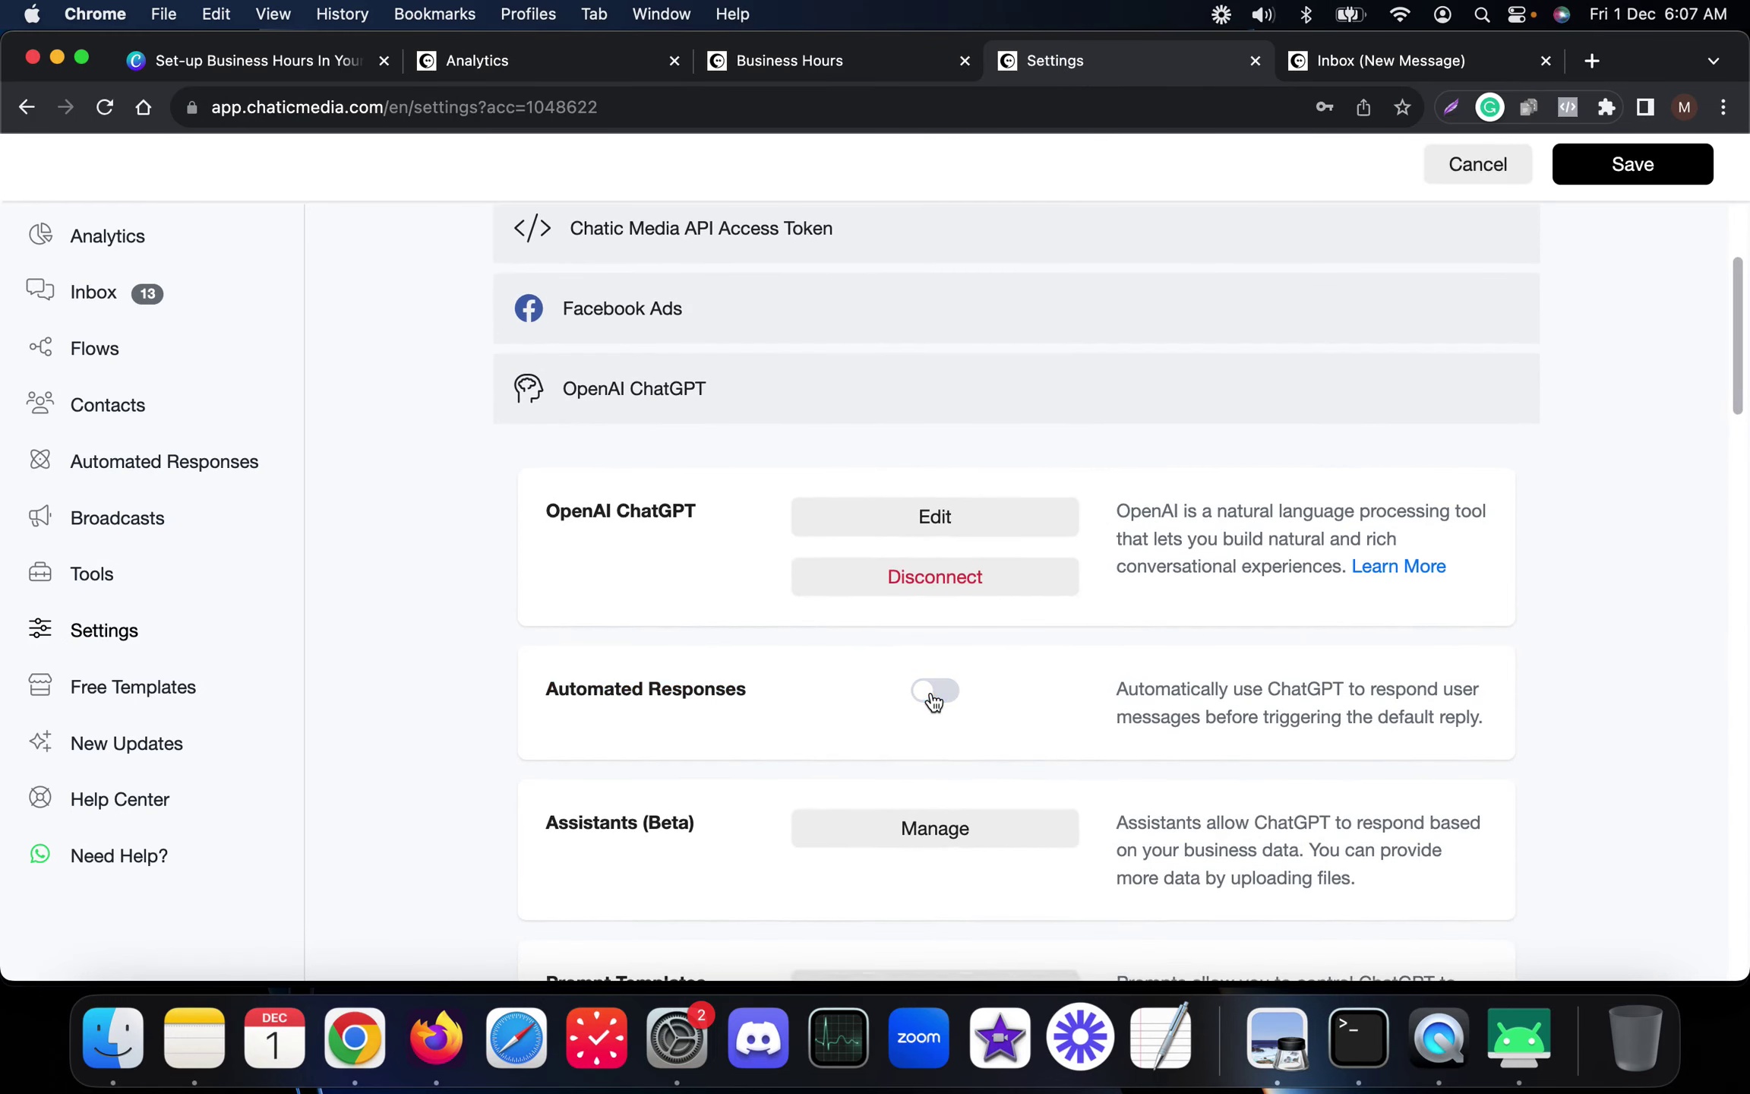
click(1632, 164)
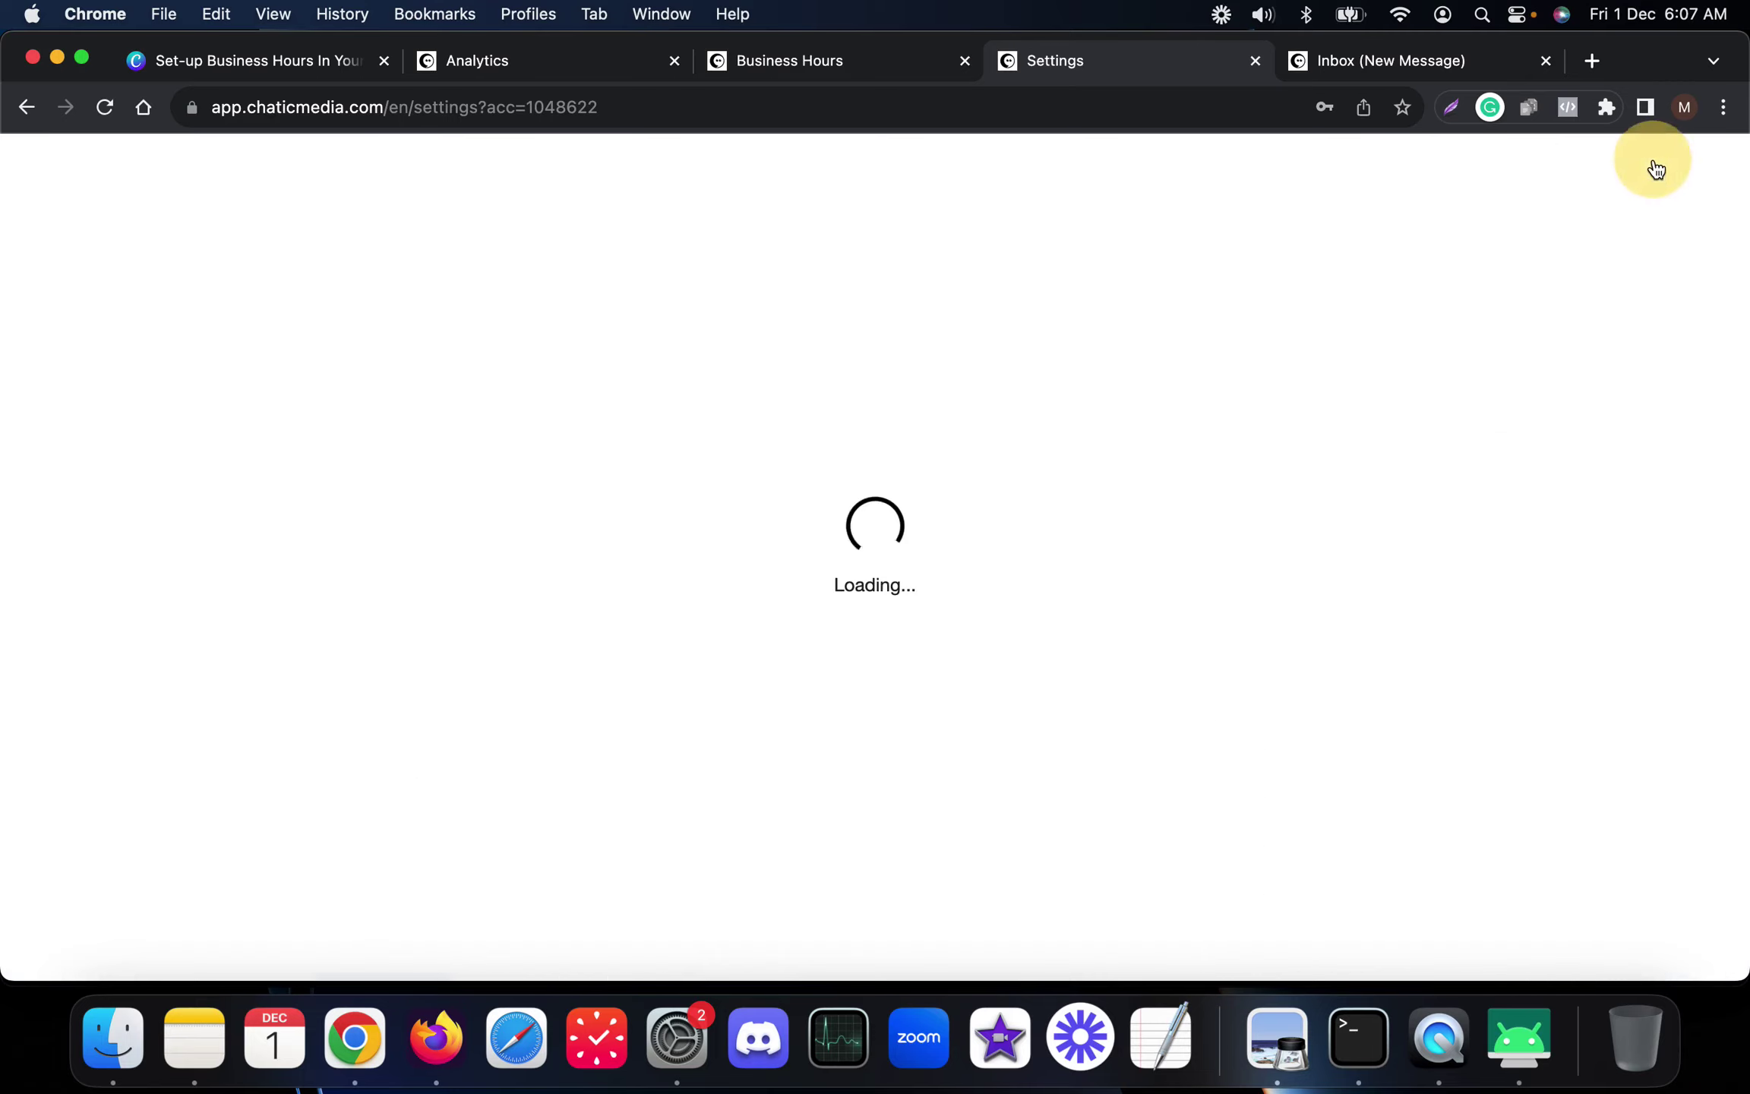
Open the general settings and examine the Default Reply setting and its description
scroll(663, 516, up, 3)
click(541, 357)
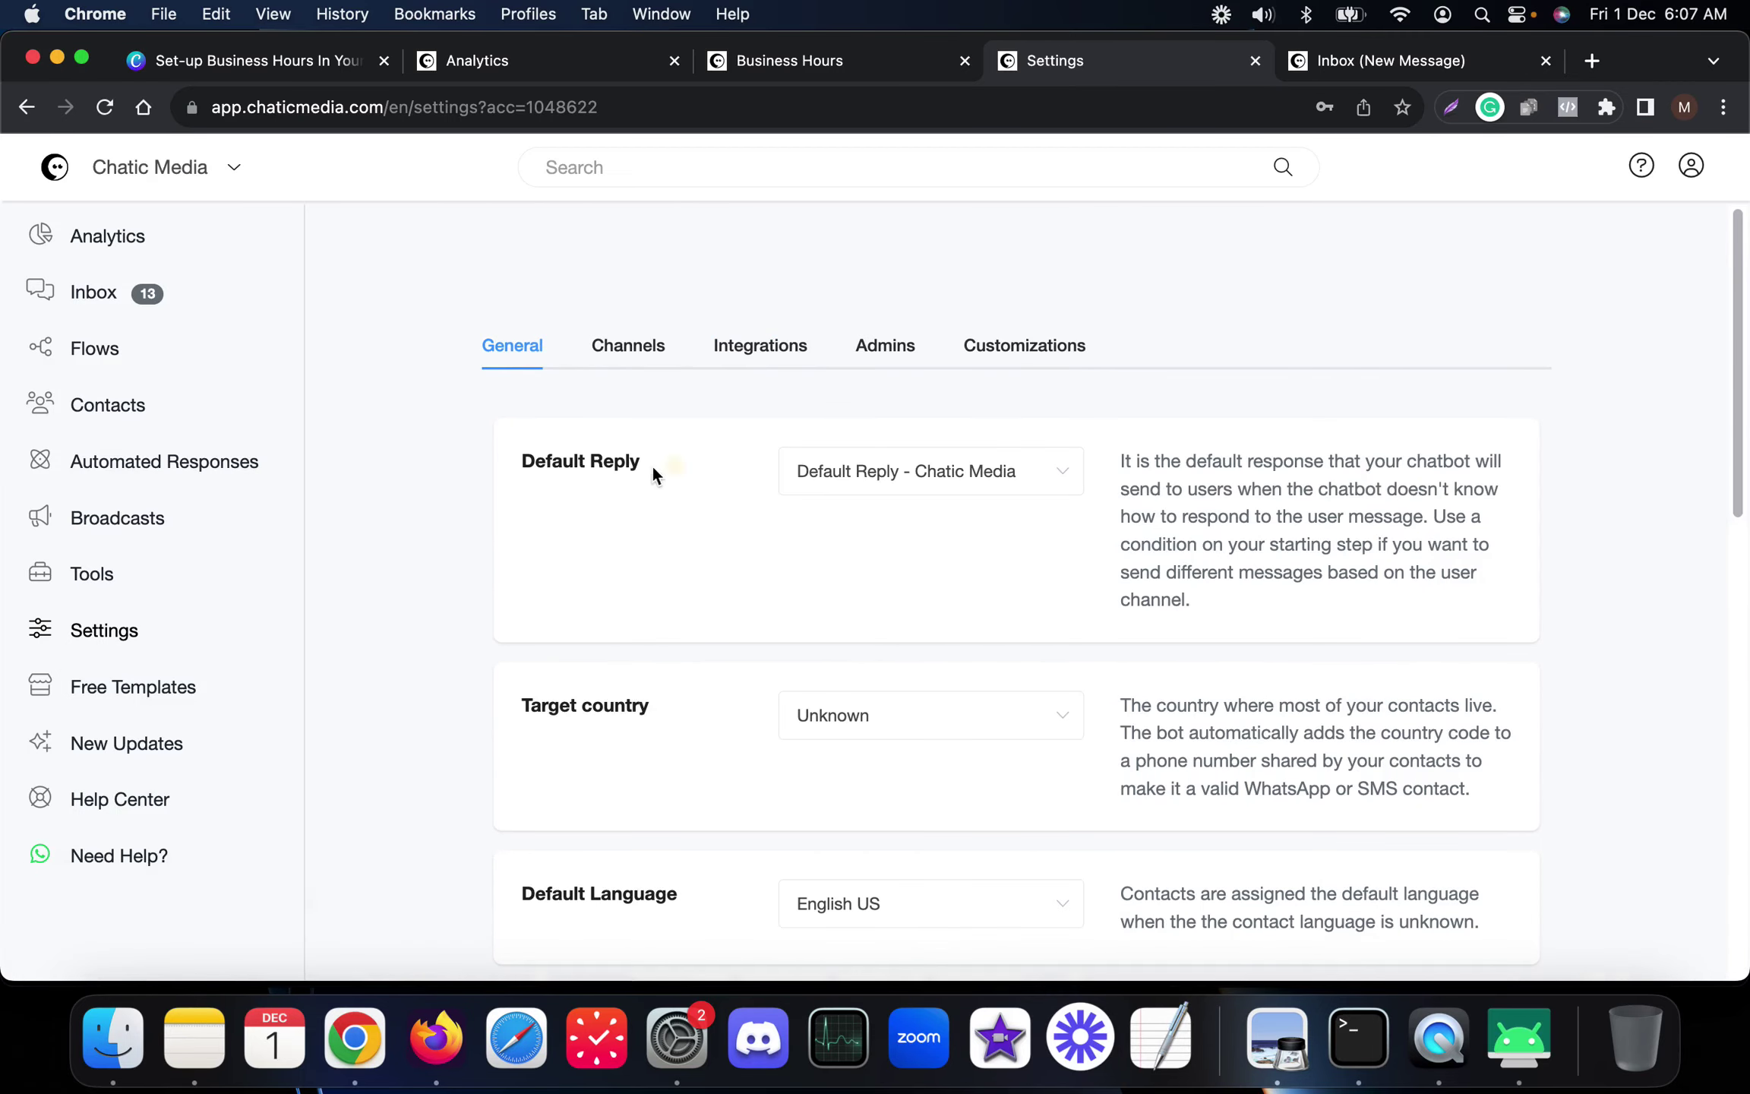
drag(650, 465, 535, 463)
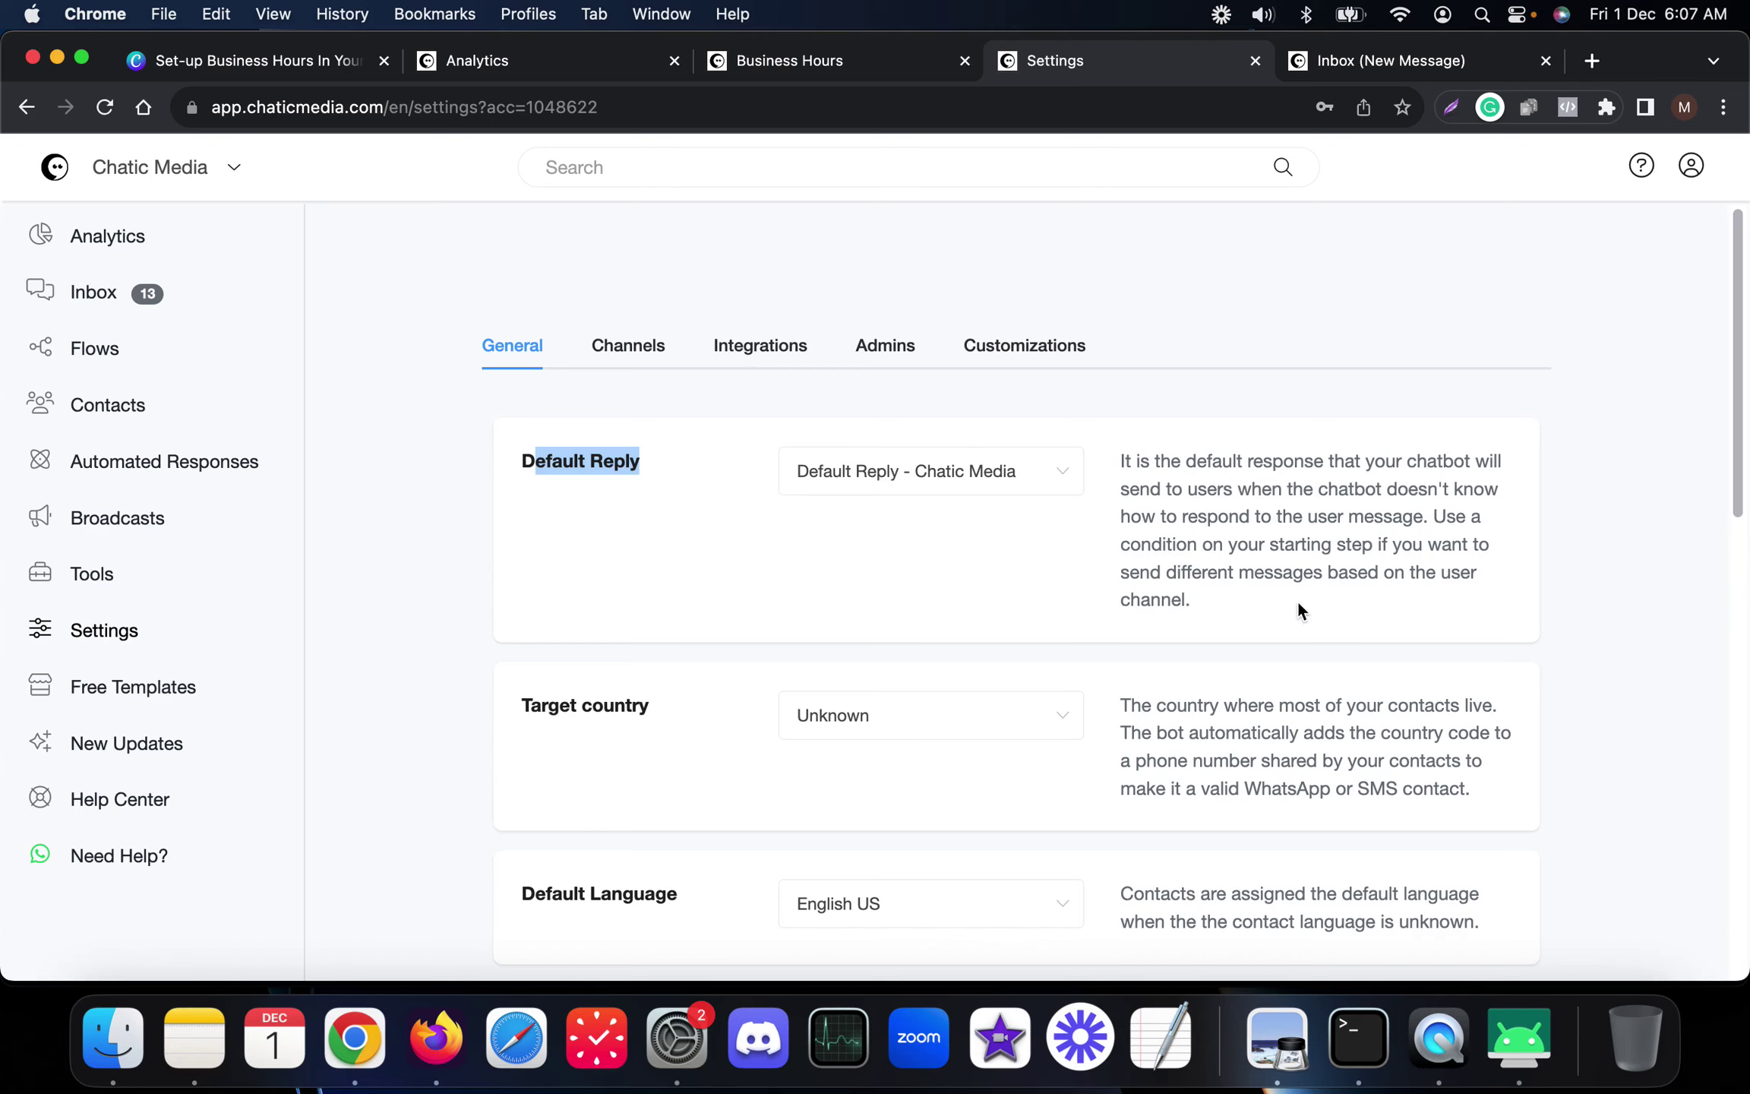
drag(1299, 610, 1120, 578)
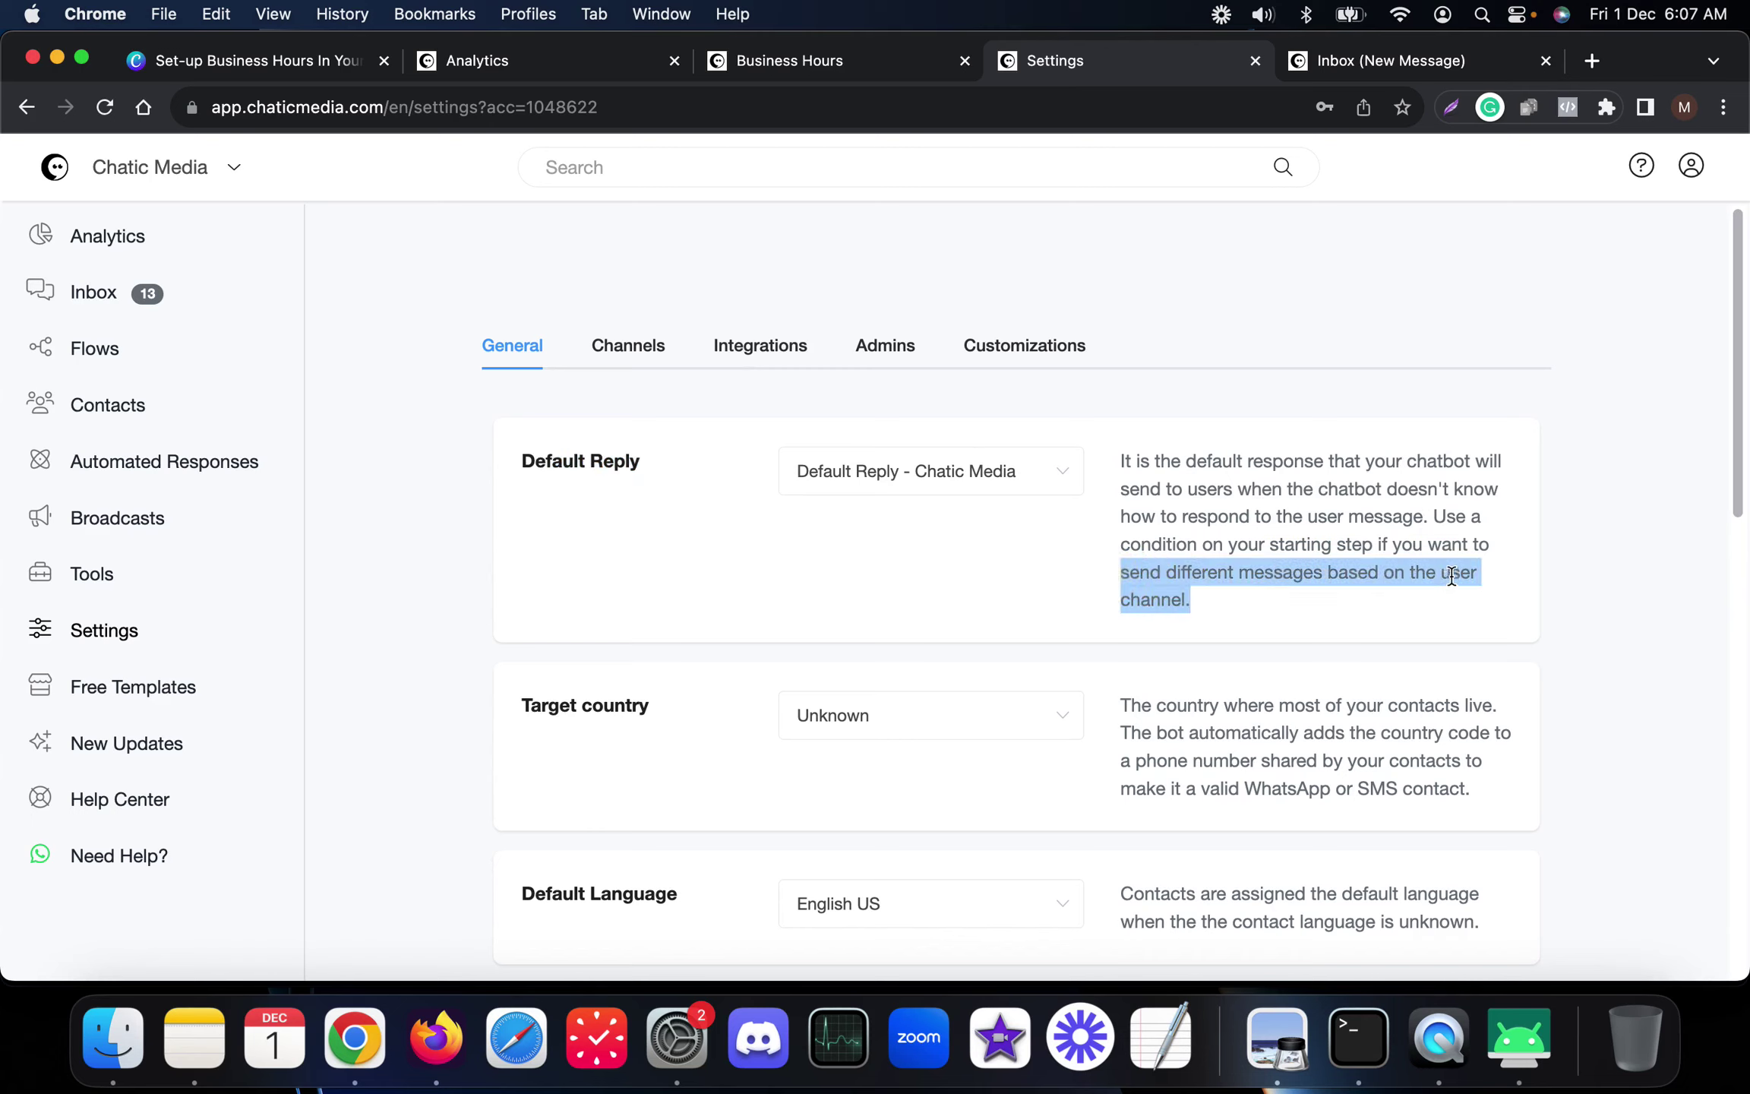
Try to find the Business Hours flow among the Default Reply options by searching for "bus"
click(938, 486)
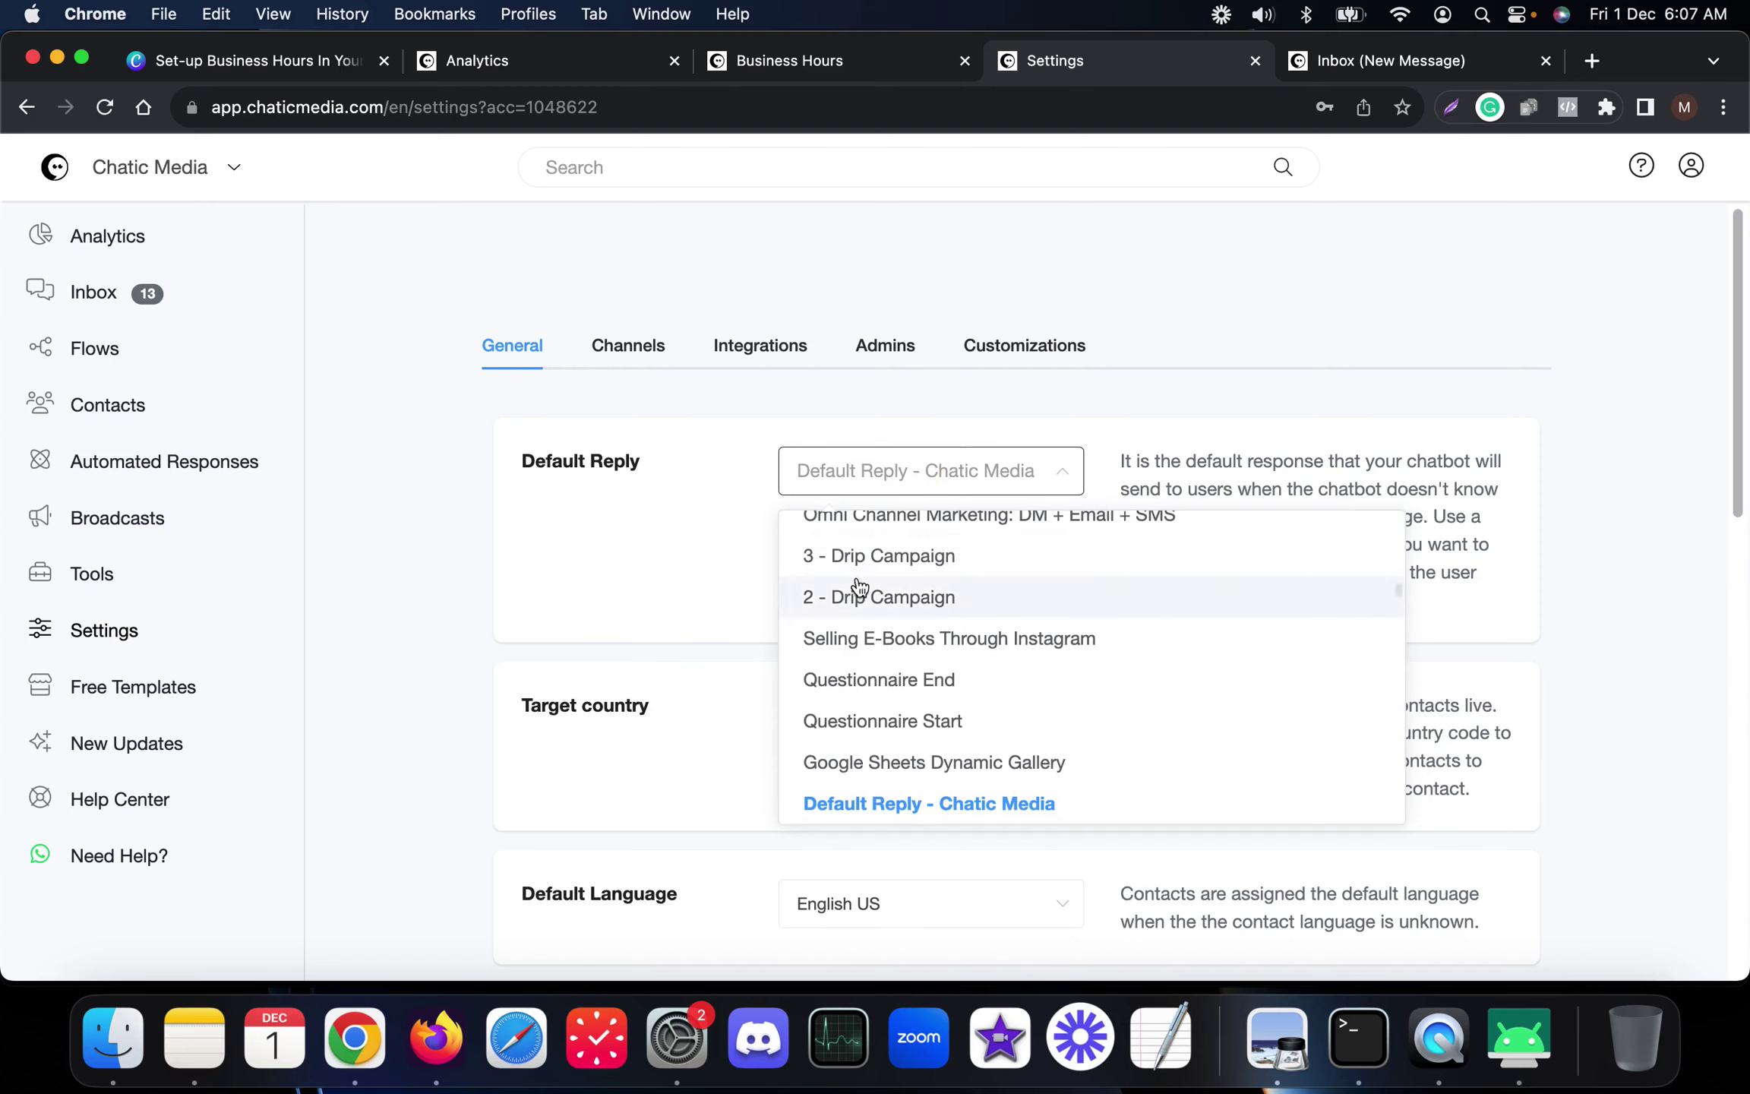
scroll(862, 566, up, 10)
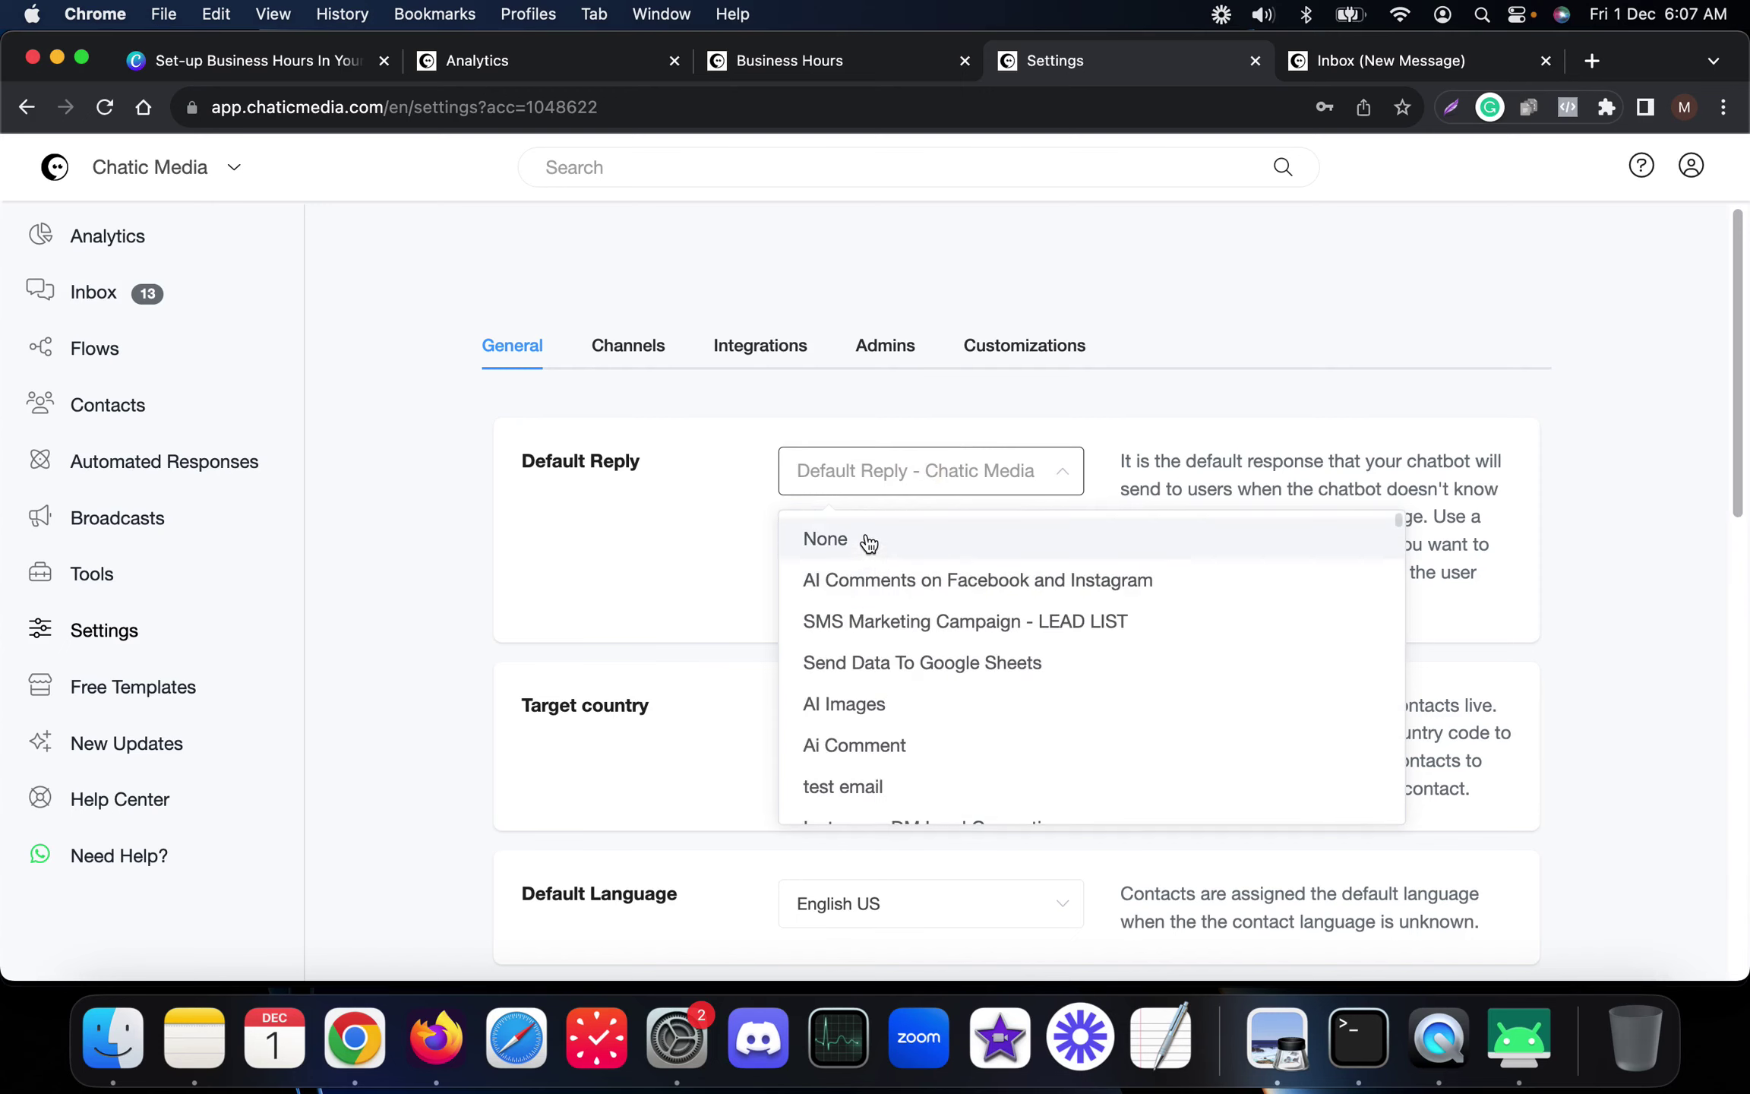
text(bus)
click(649, 538)
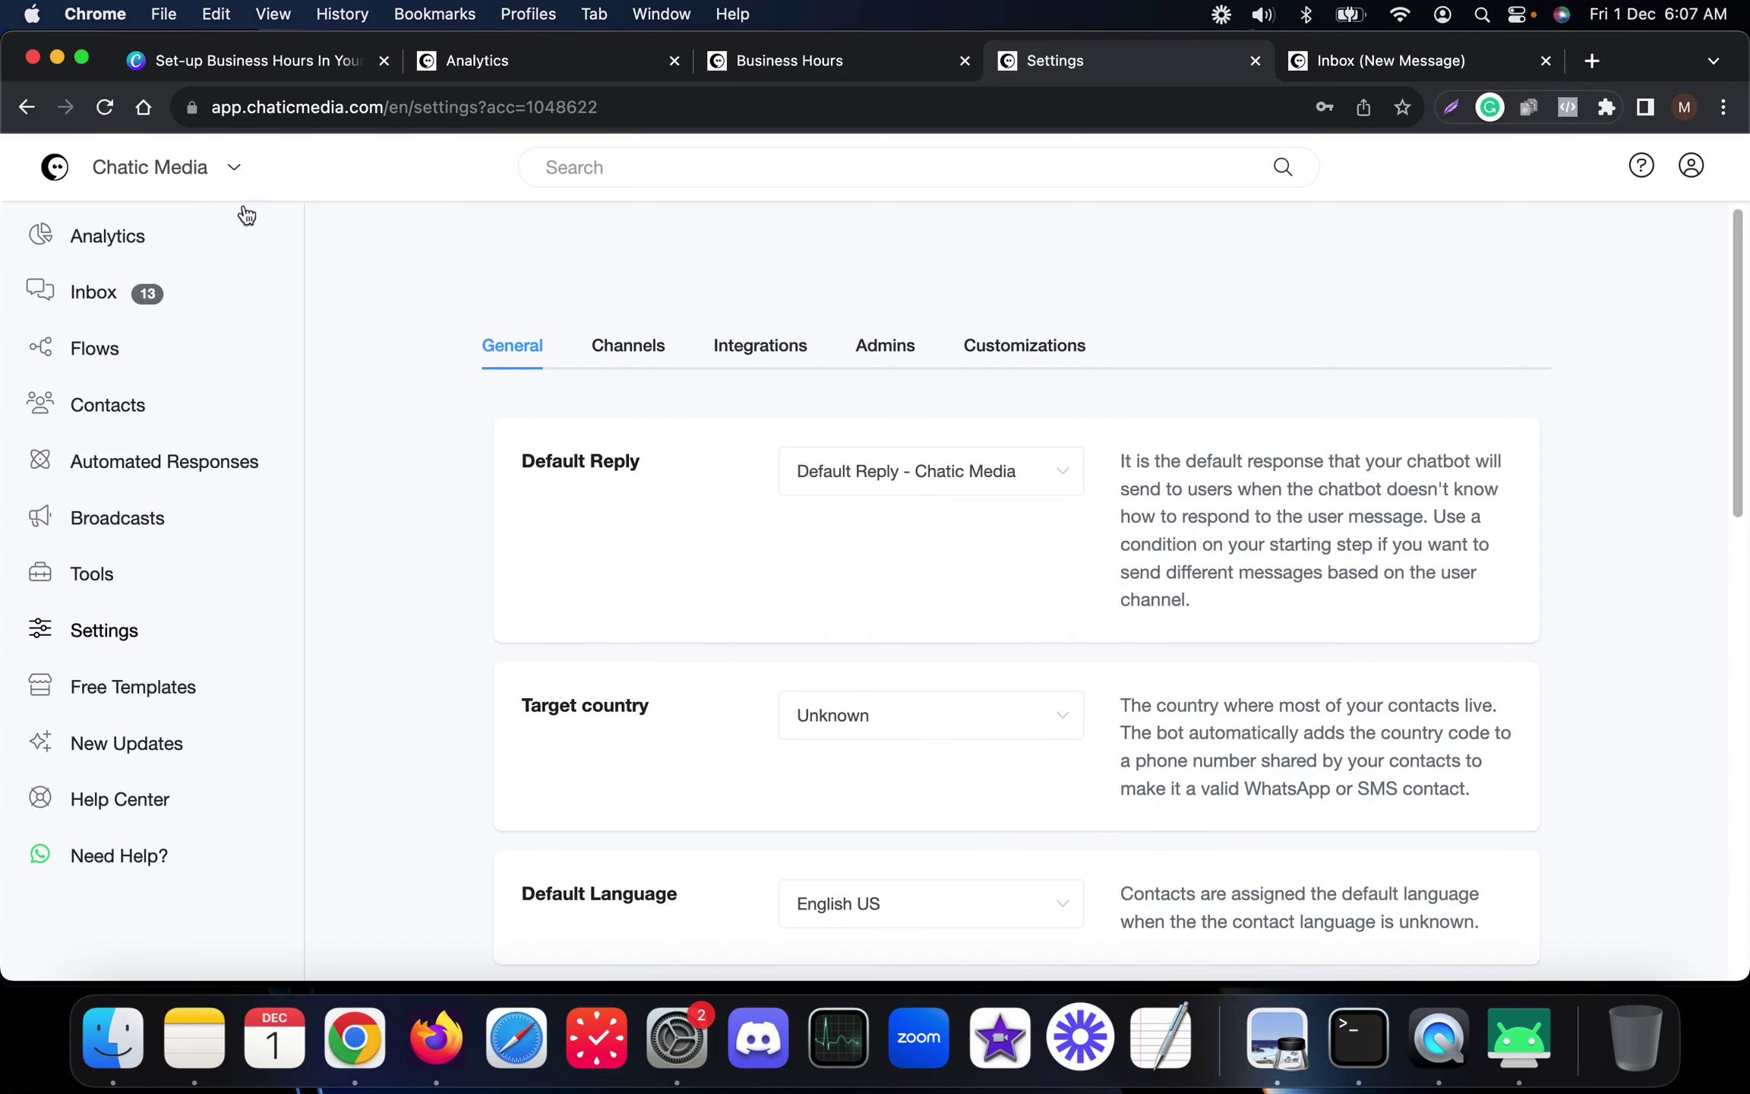
Reload the settings page and save Business Hours as the Default Reply flow
click(114, 110)
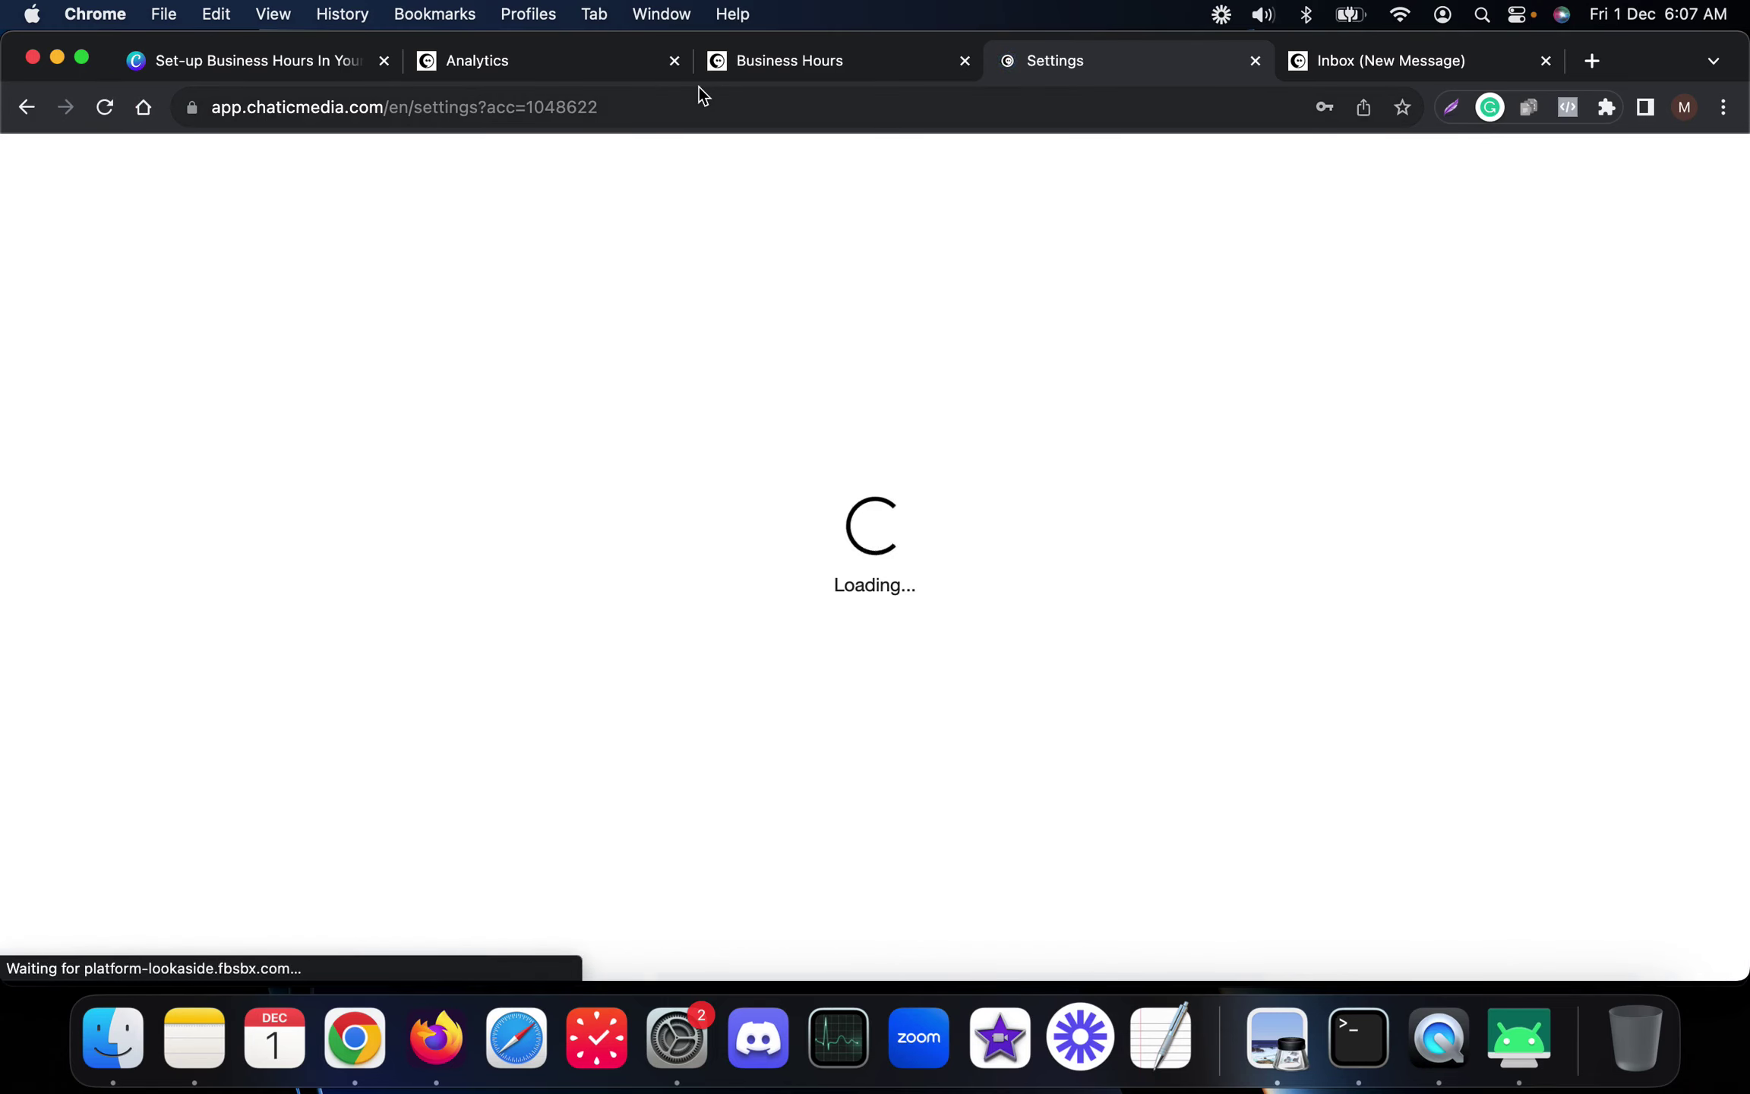
click(866, 471)
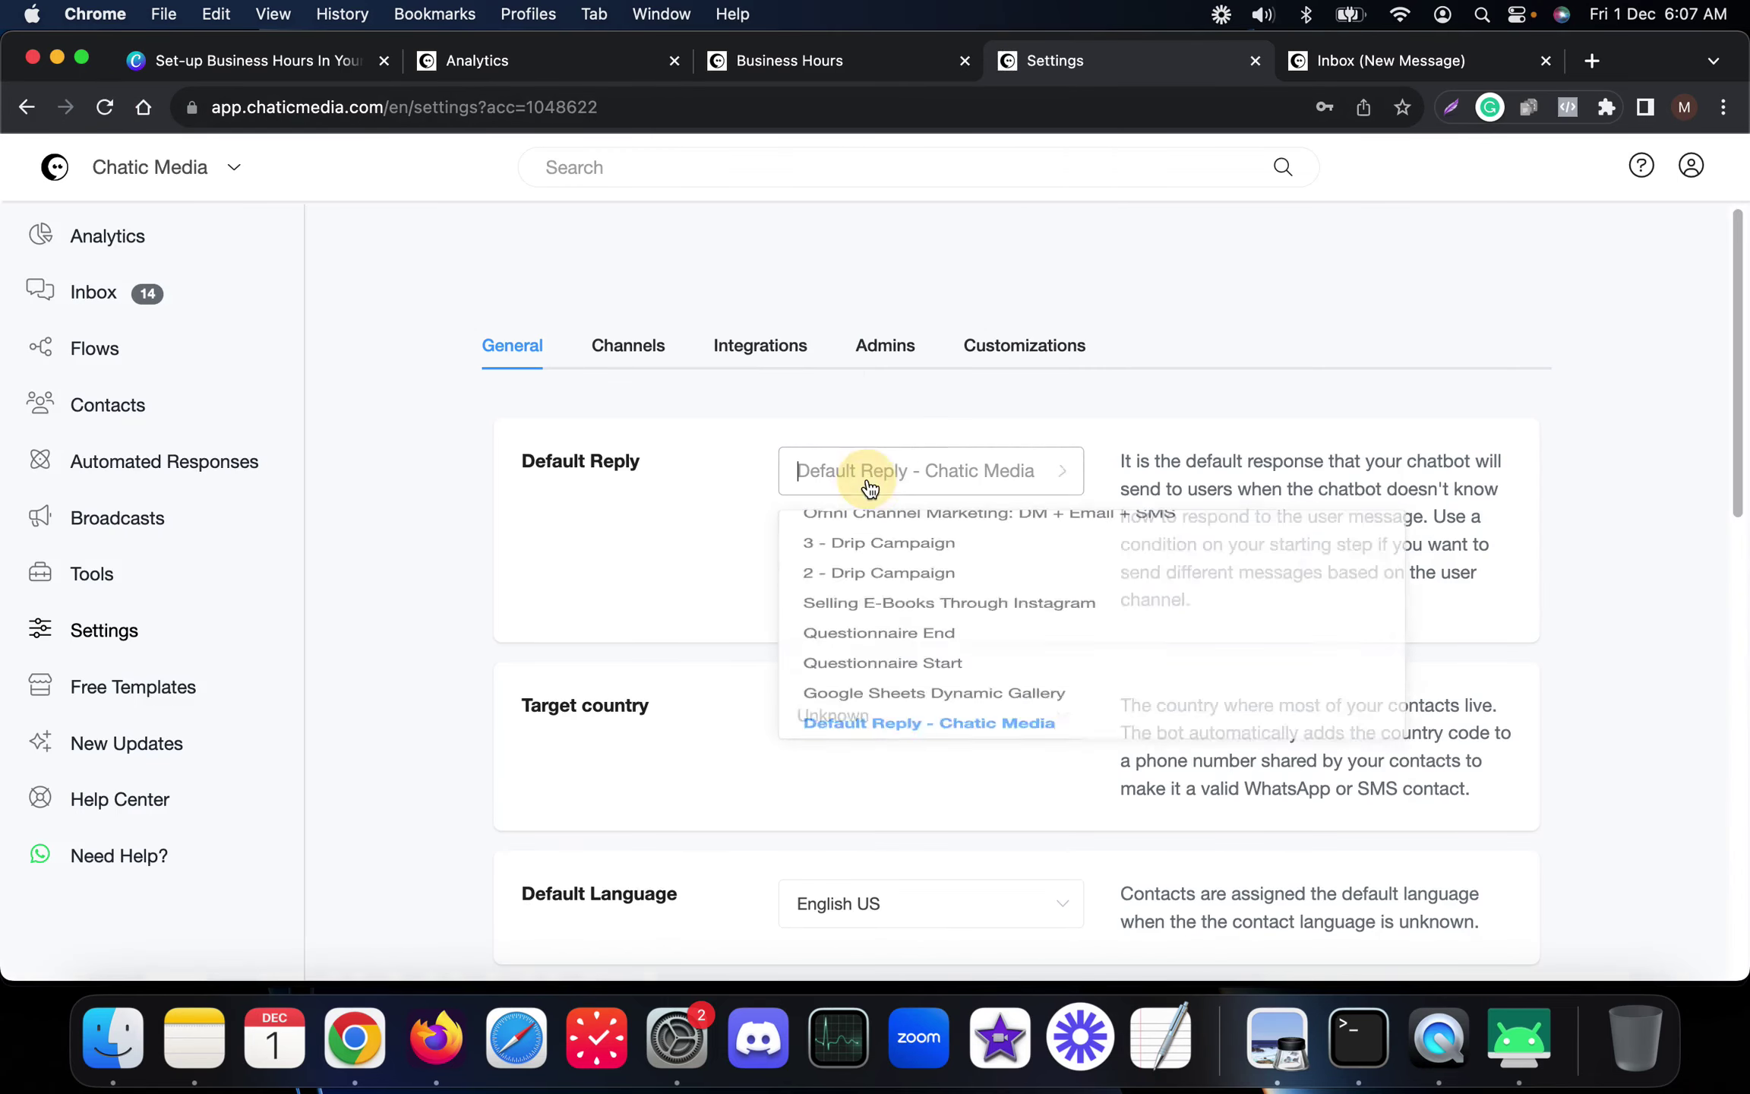
scroll(889, 546, up, 10)
click(886, 578)
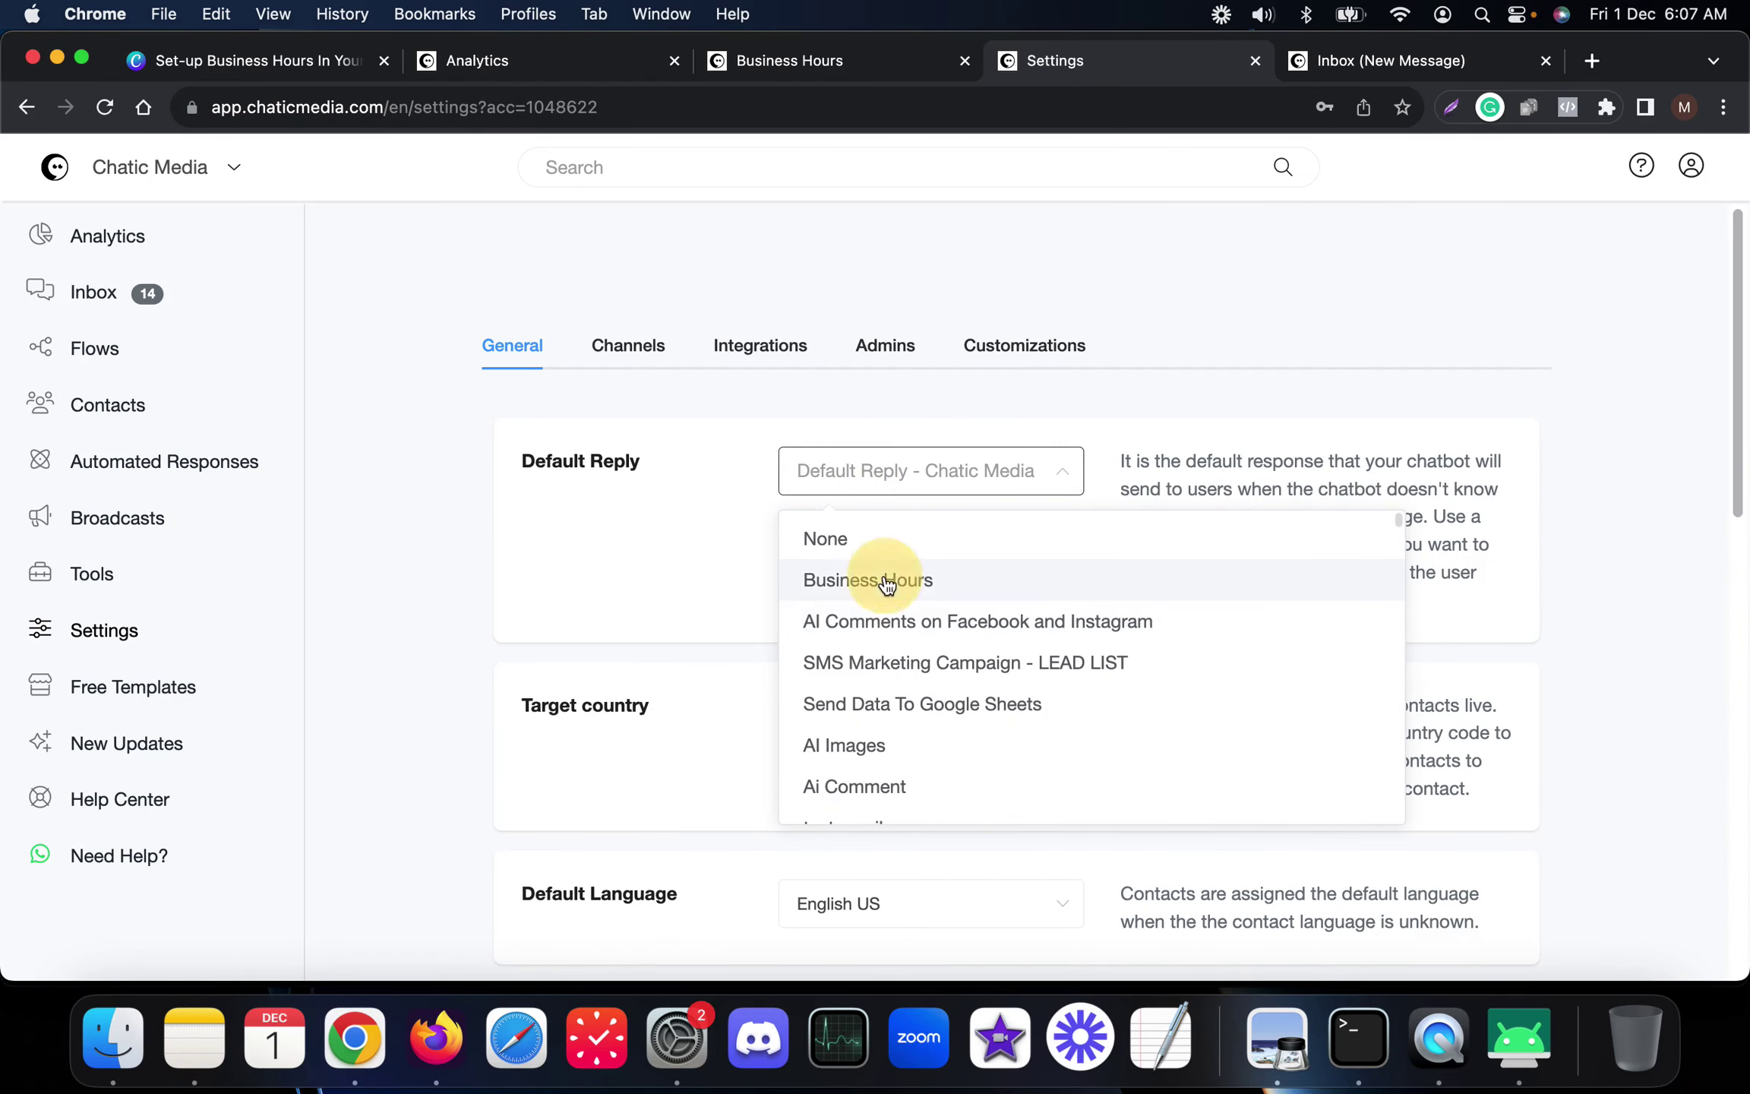
click(1596, 175)
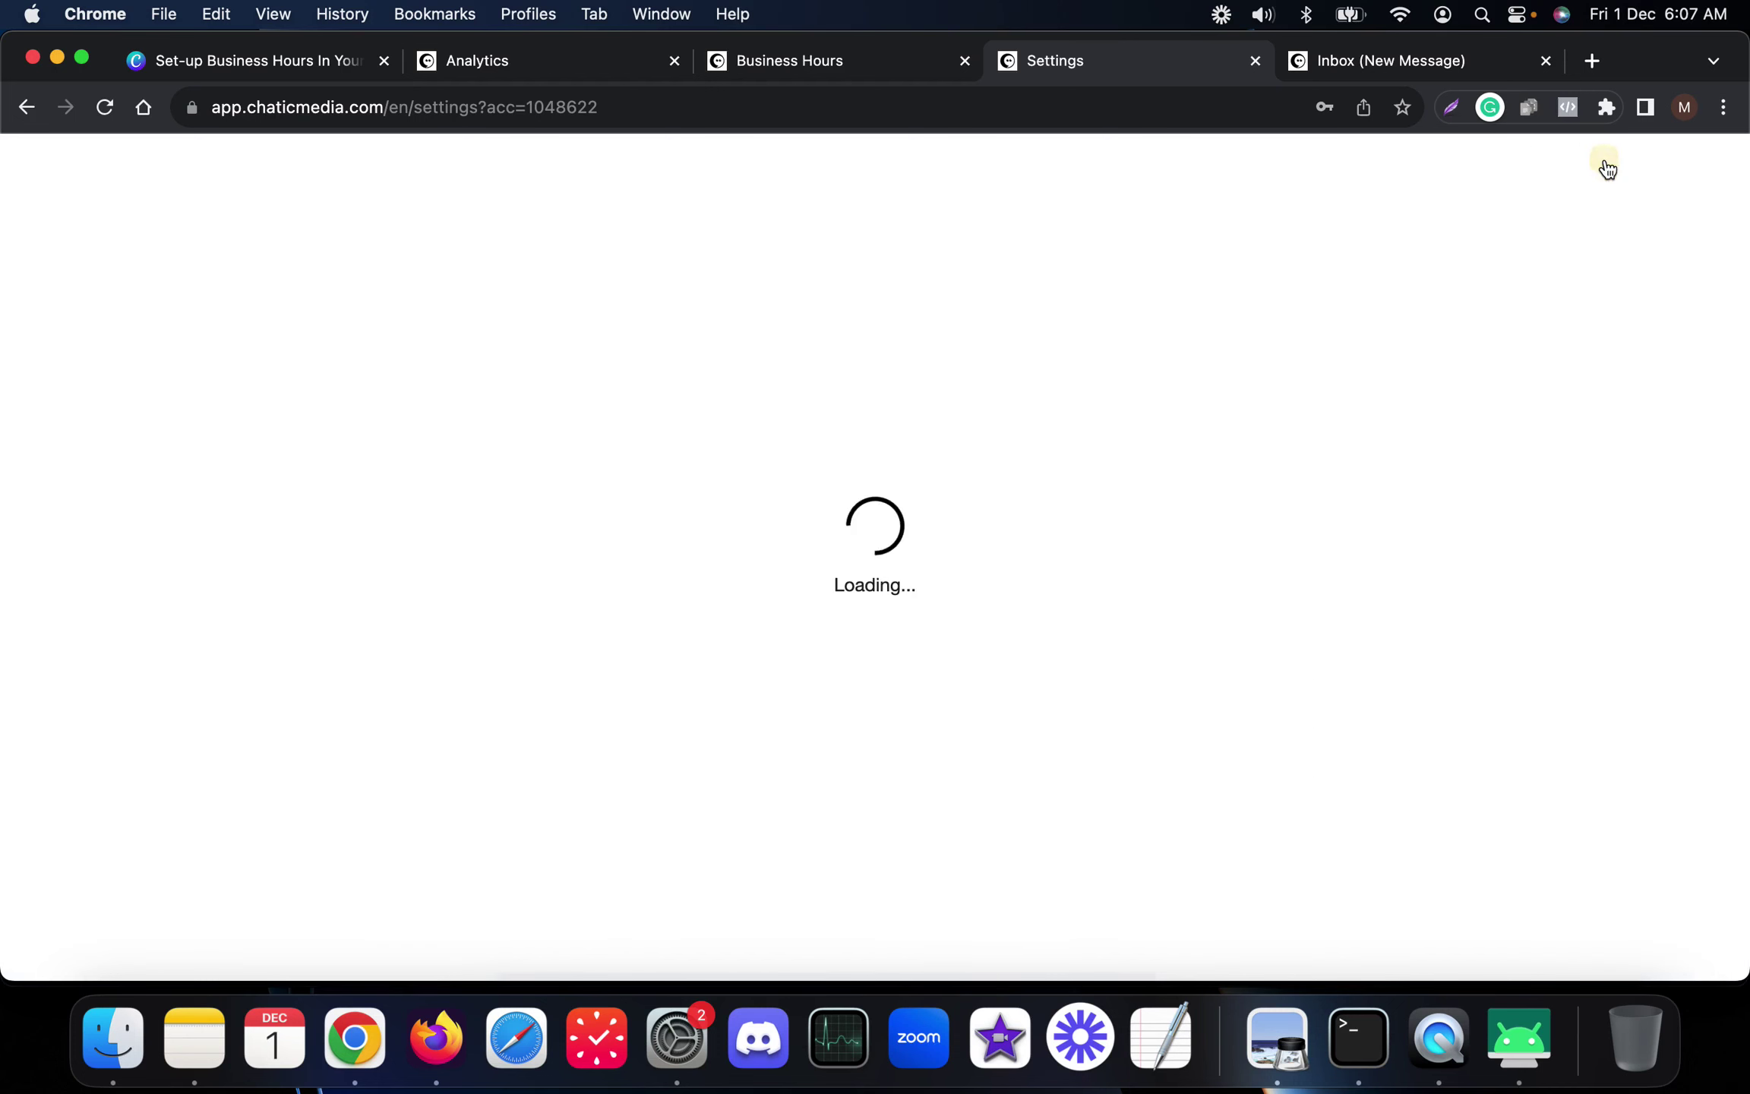
Publish the Business Hours flow again and reload the inbox
click(814, 53)
click(1537, 185)
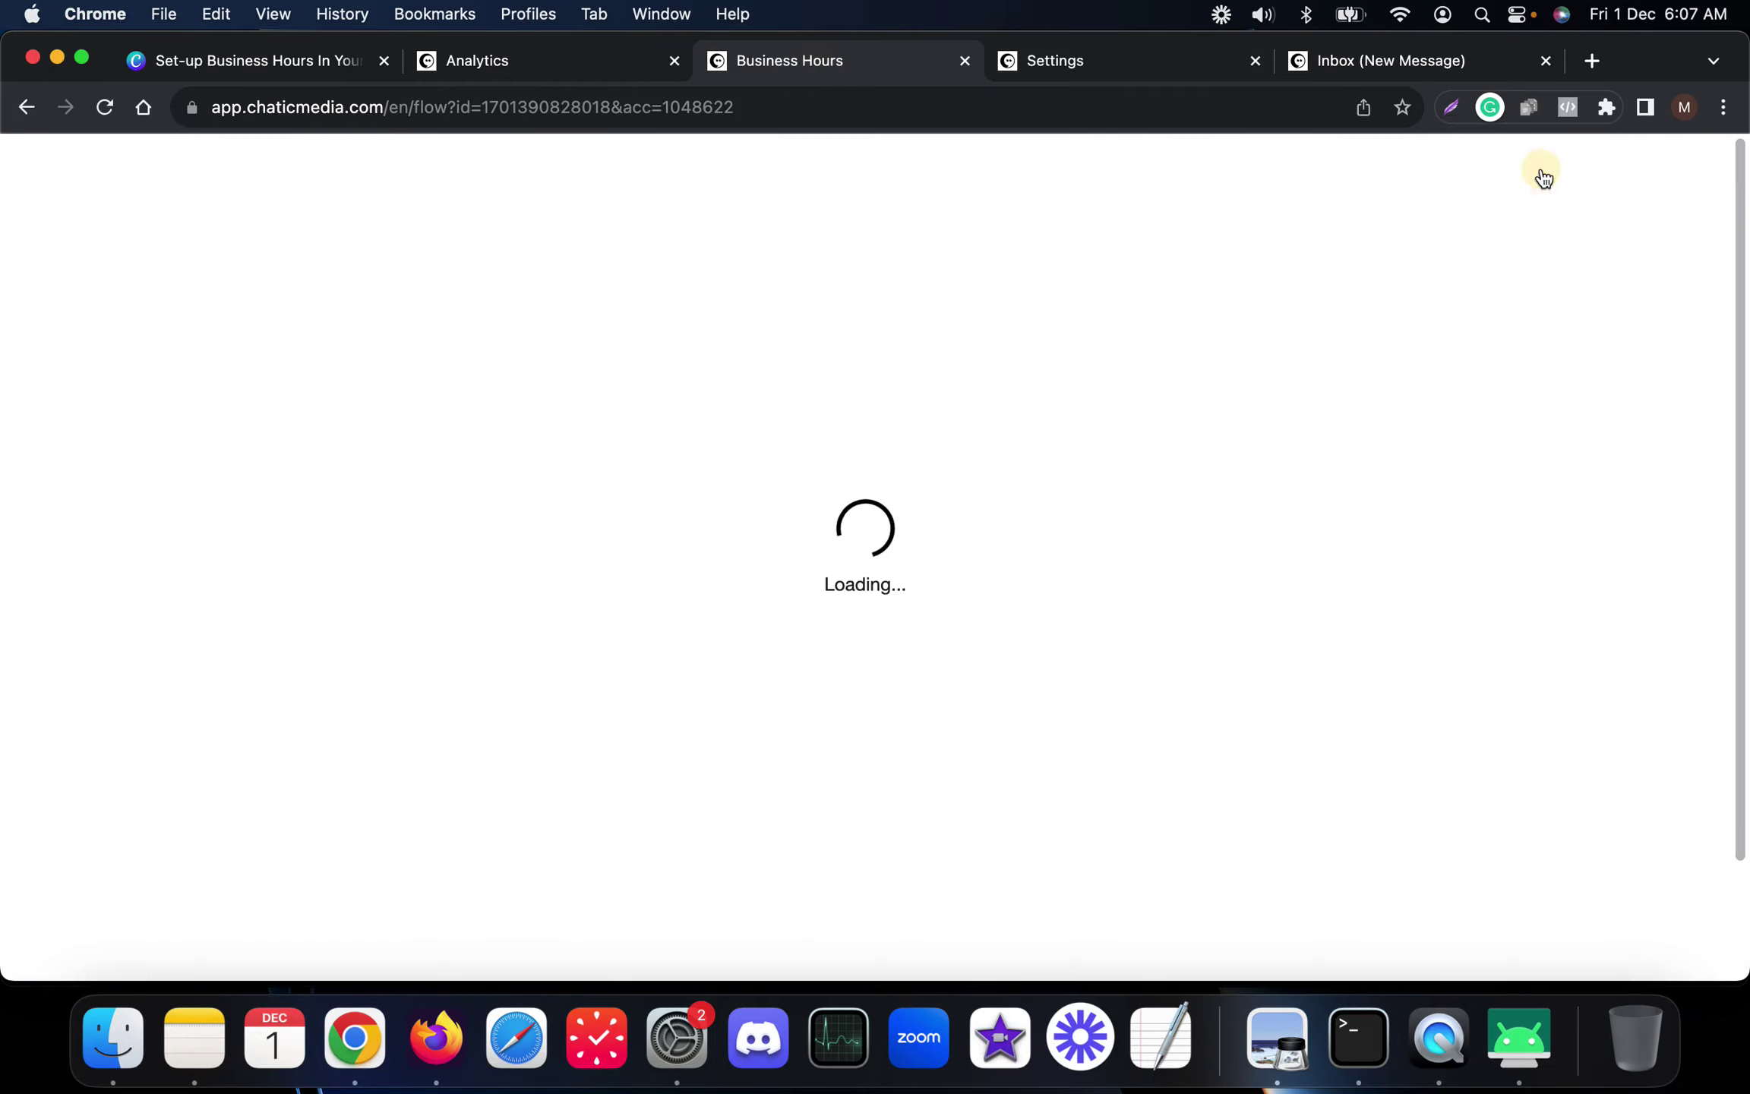
click(1341, 65)
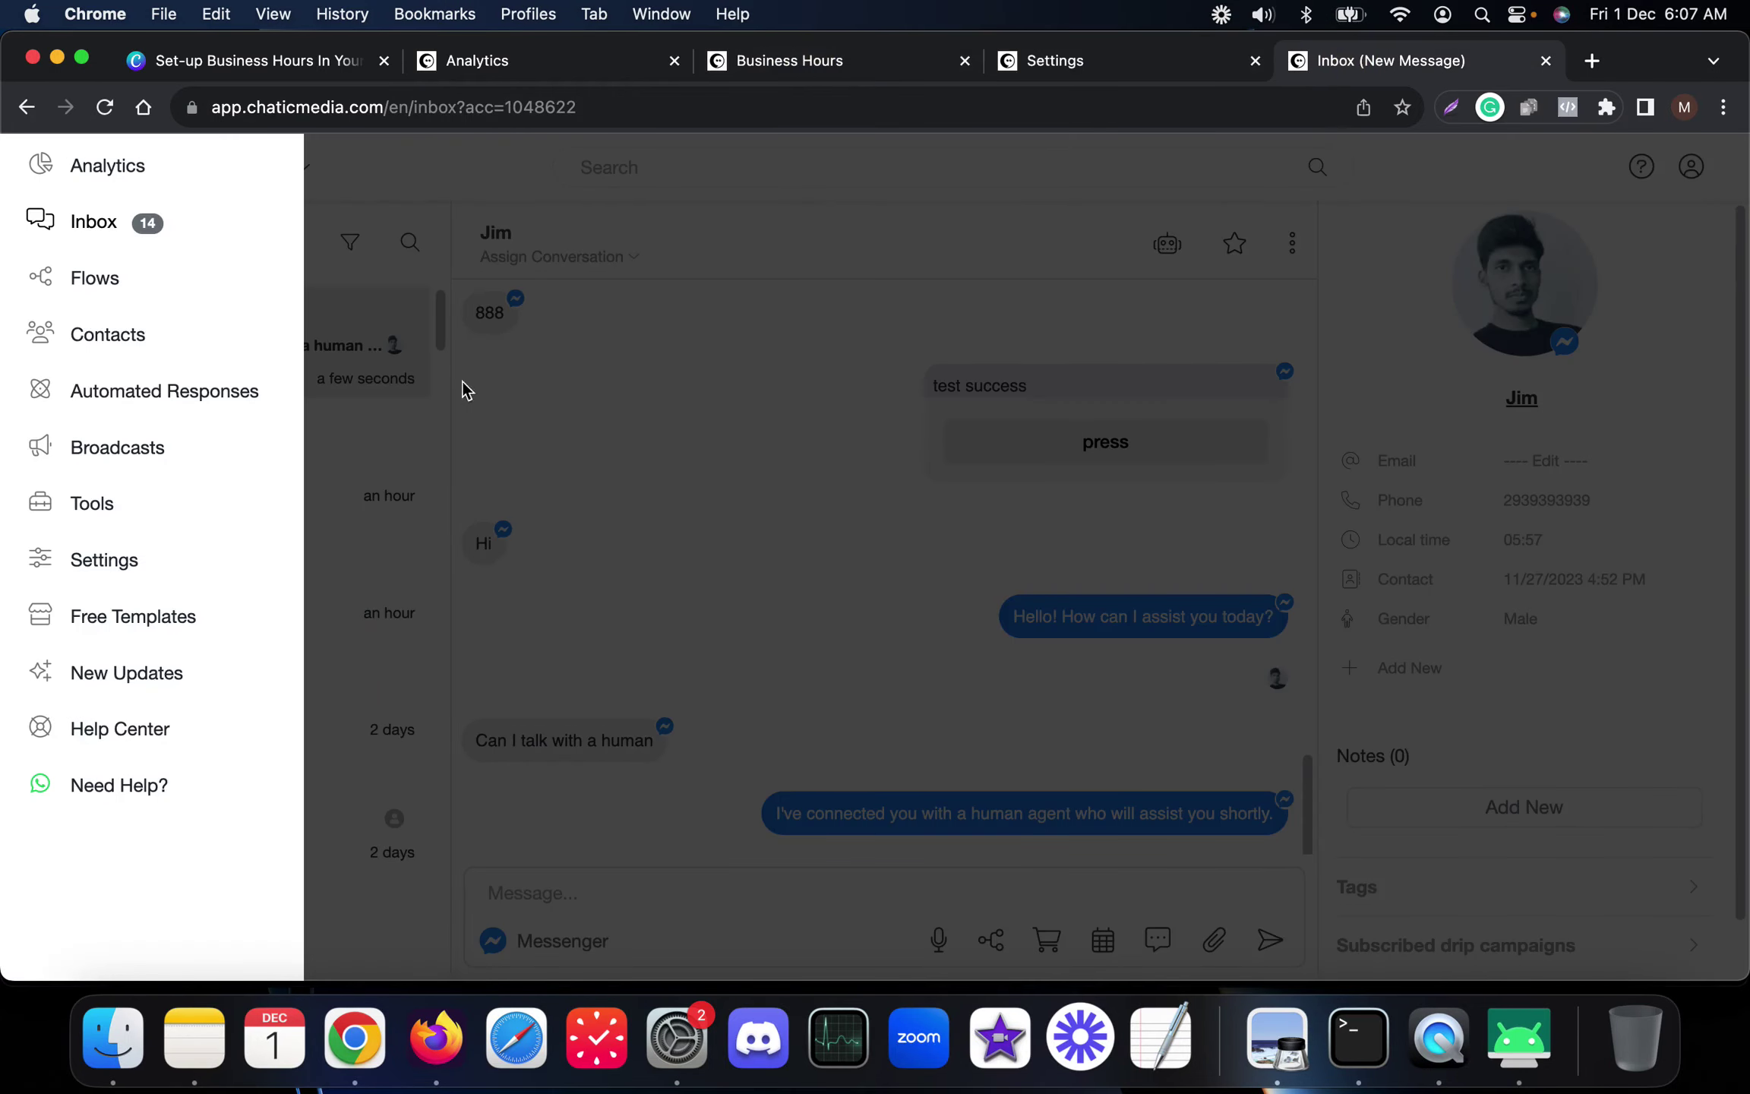
click(629, 406)
click(103, 107)
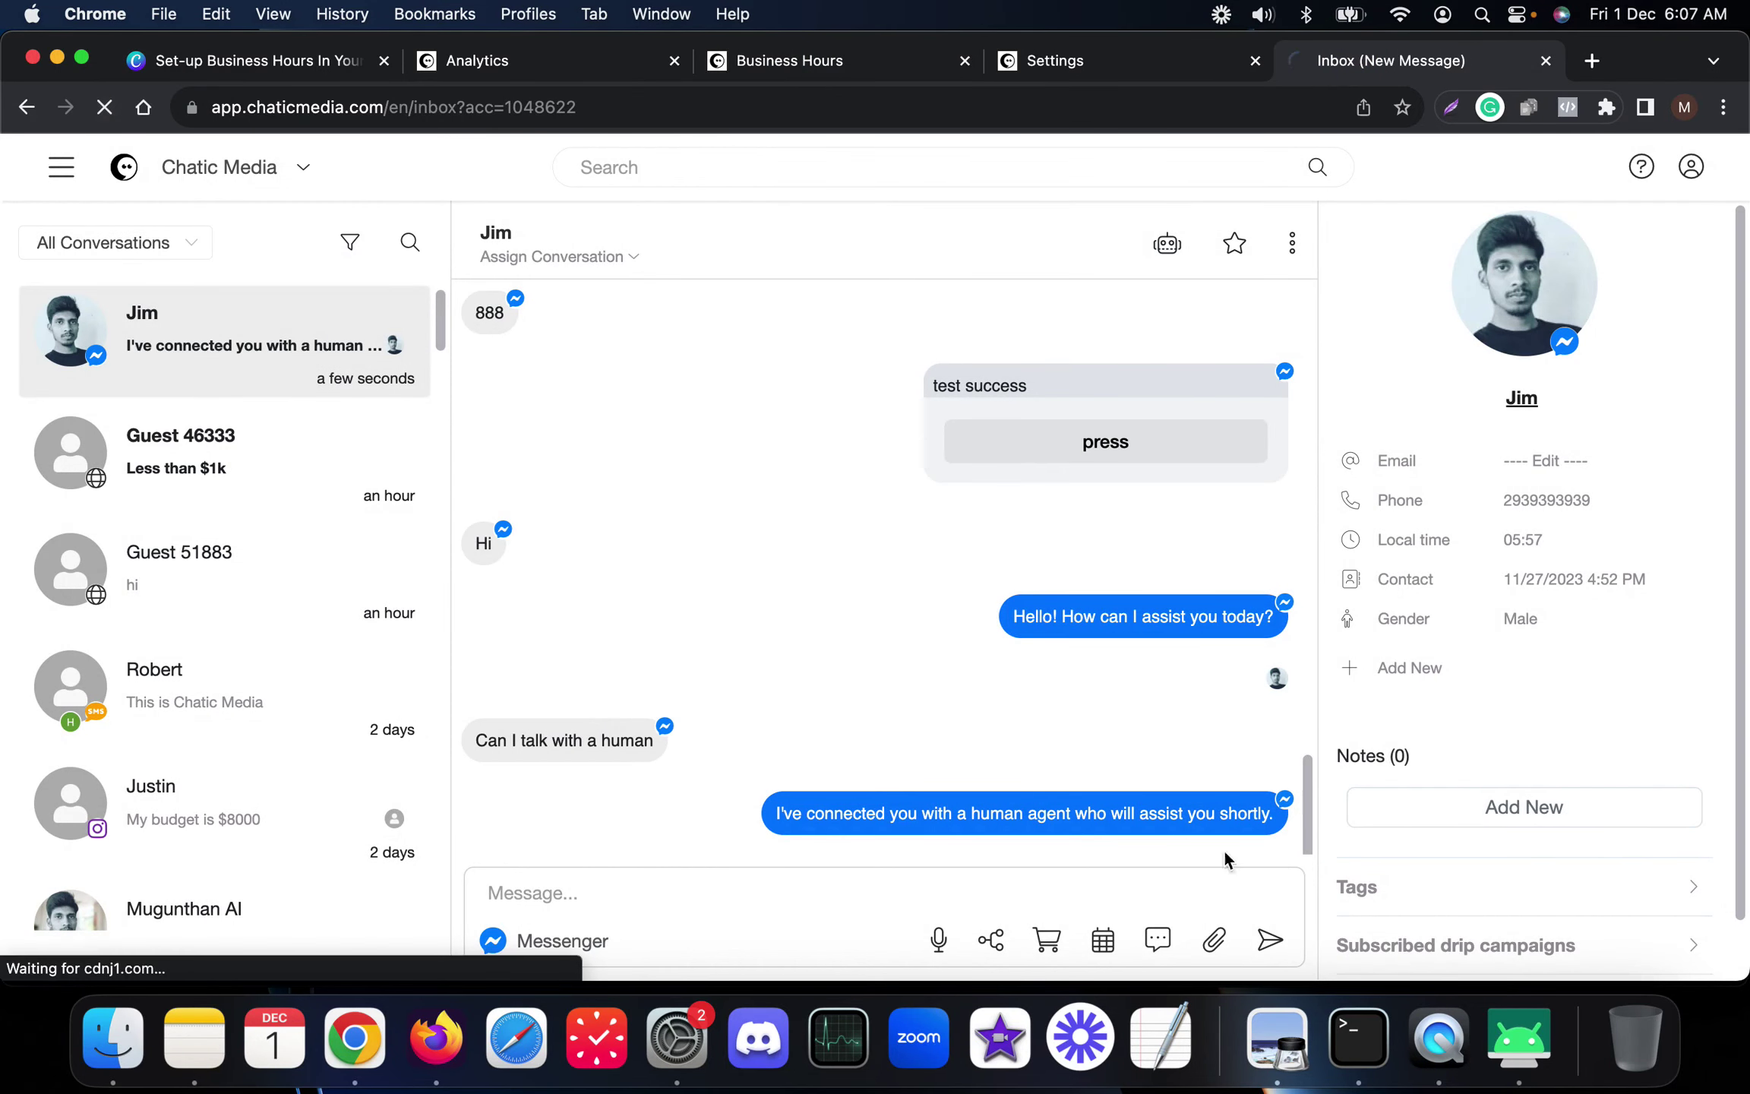
click(1518, 1036)
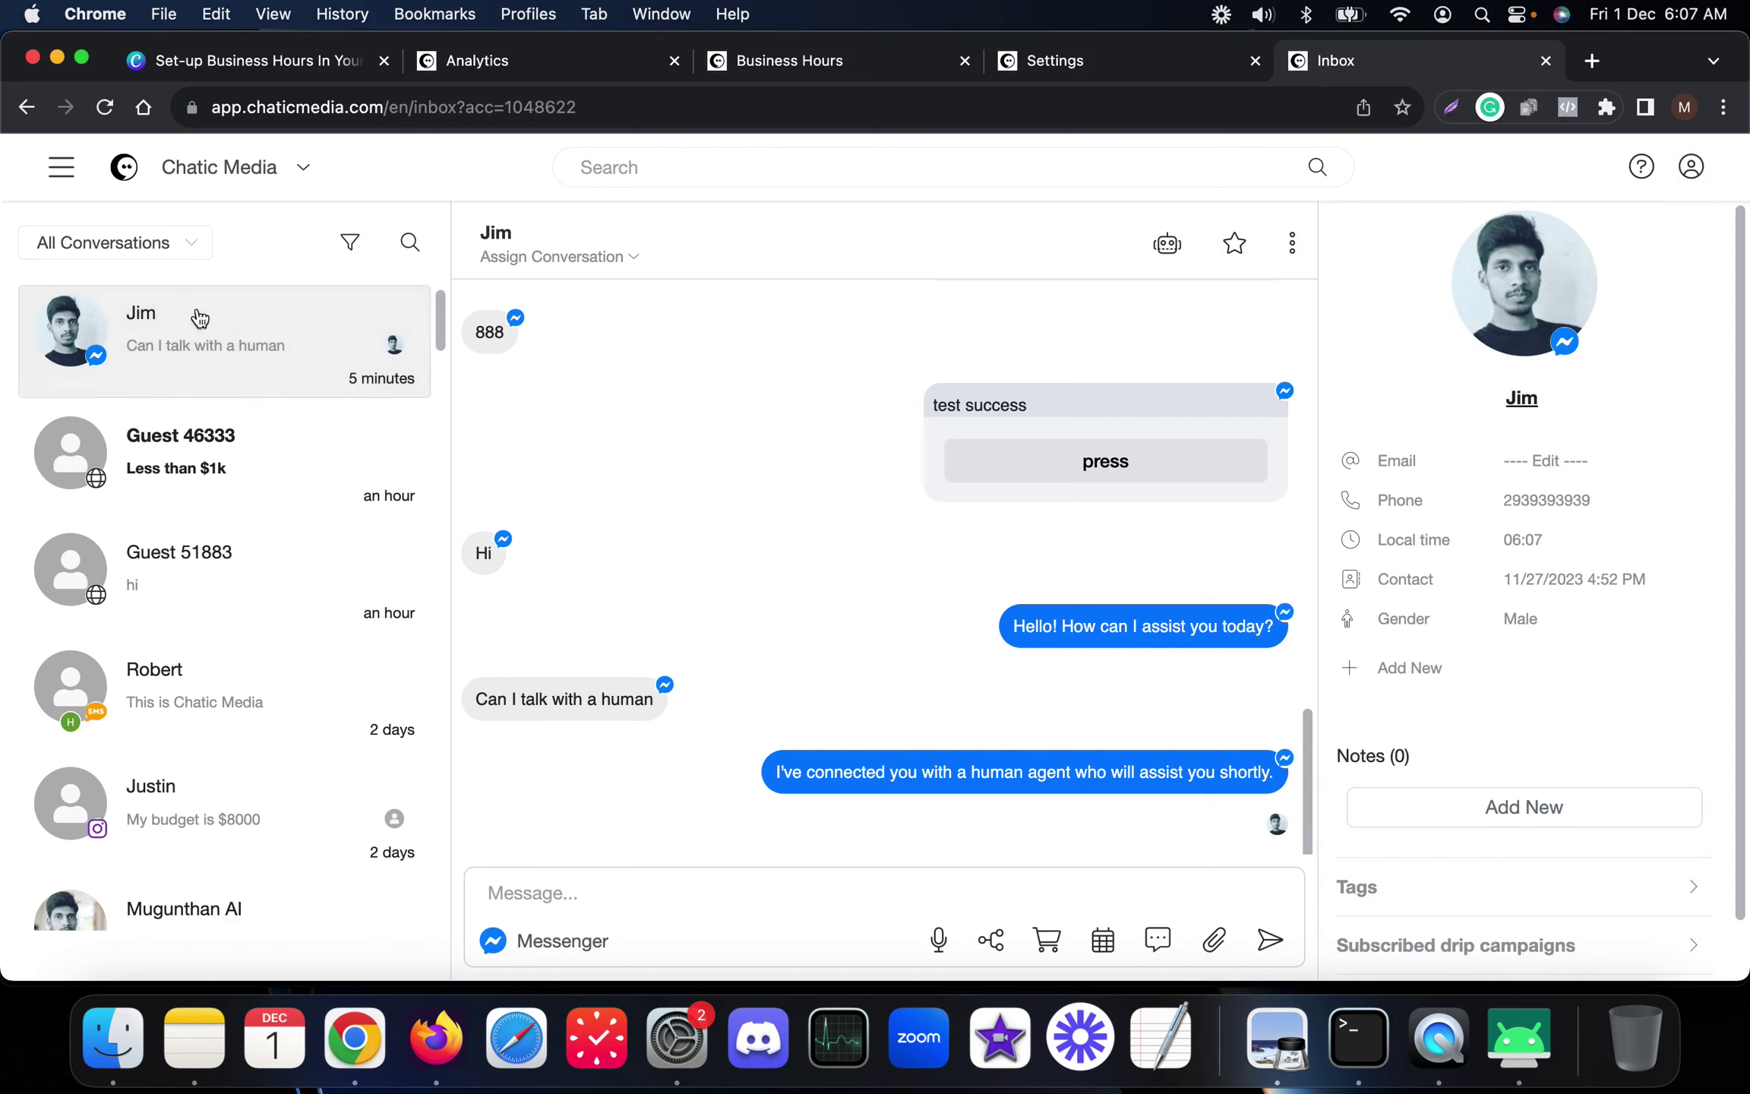
Filter the inbox to Human conversations and reactivate the bot for the selected Messenger conversation
click(113, 242)
click(80, 311)
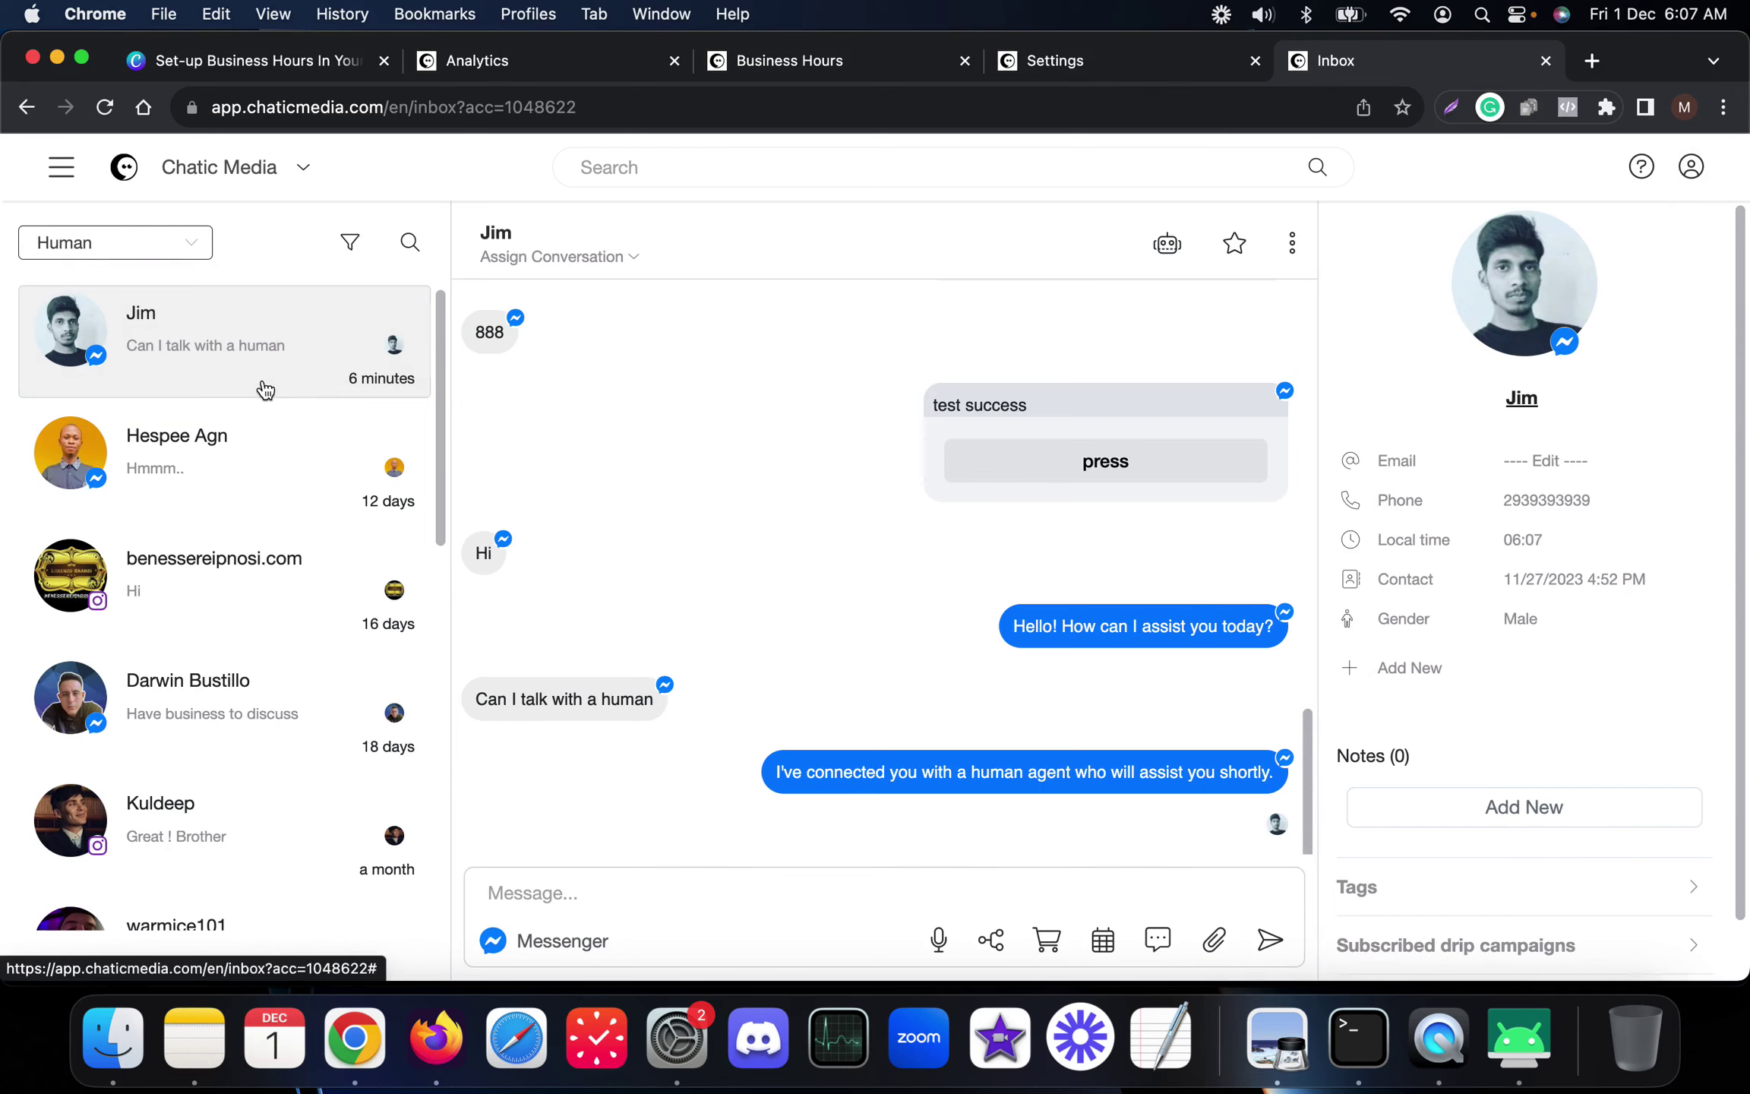
click(1167, 244)
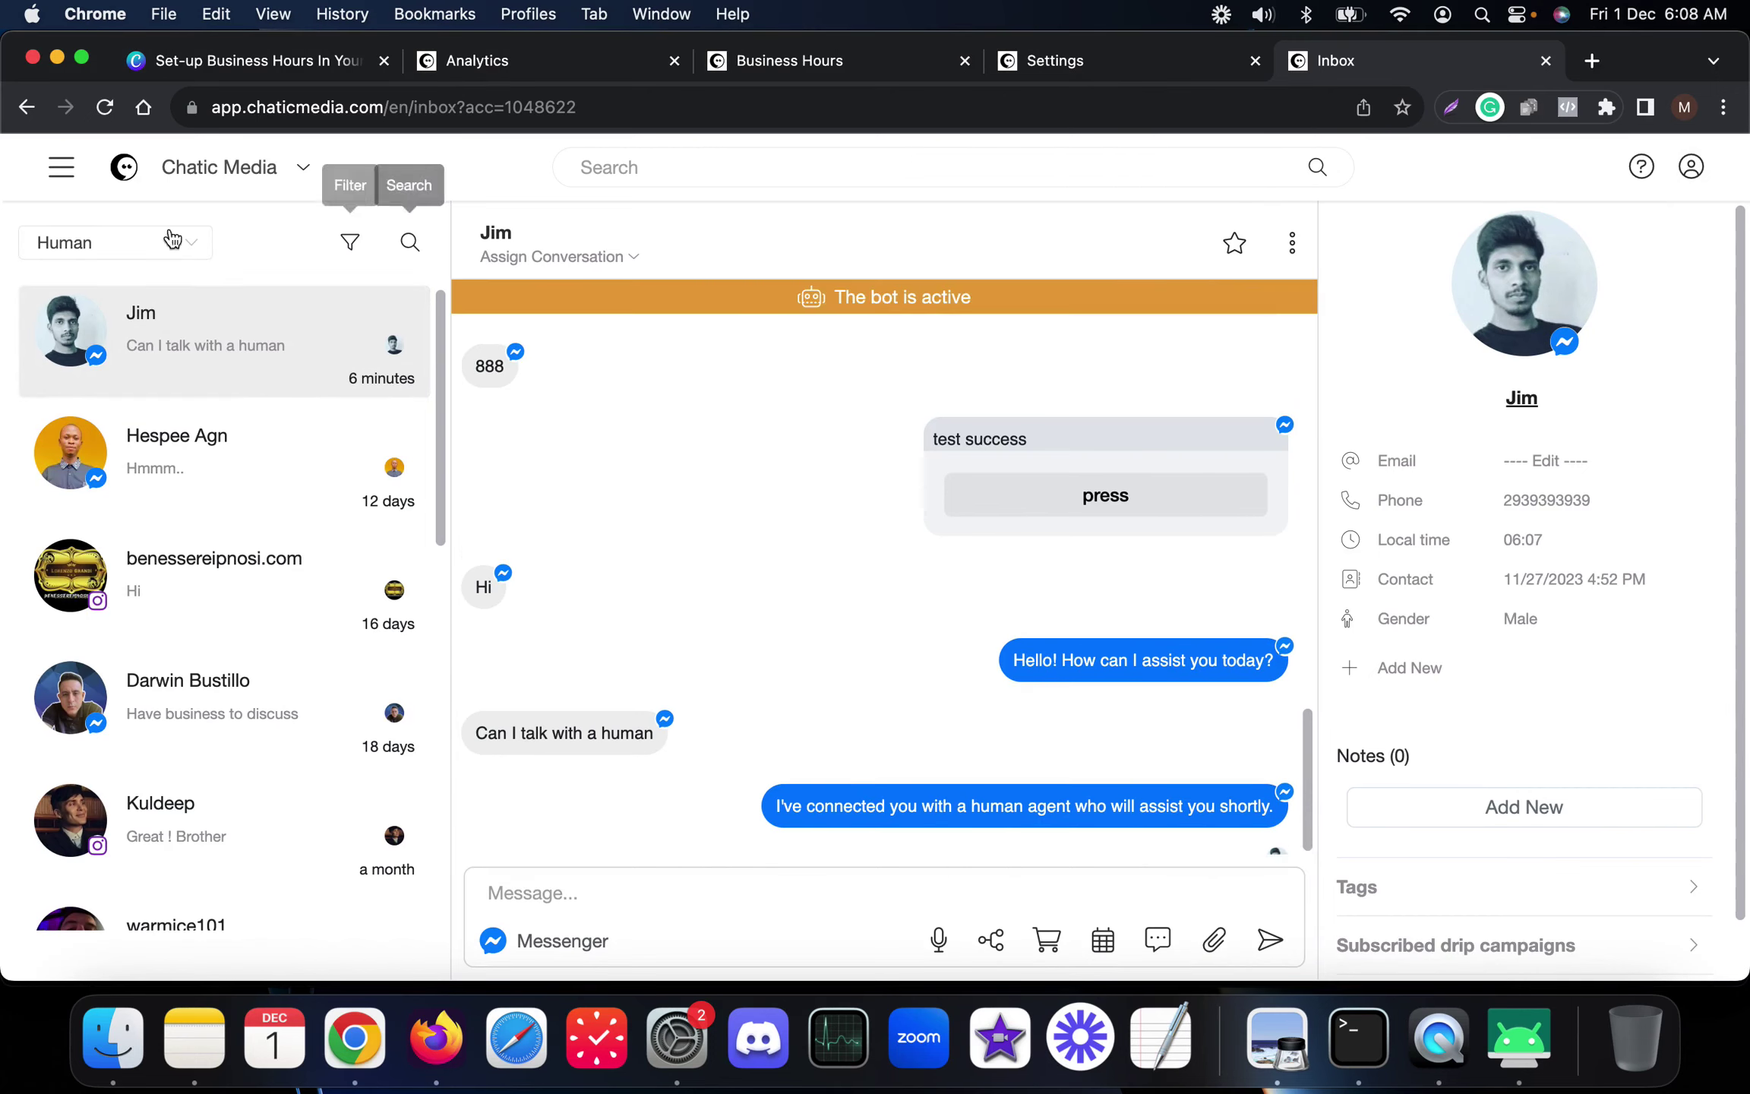
Switch the inbox filter to All Conversations
click(98, 242)
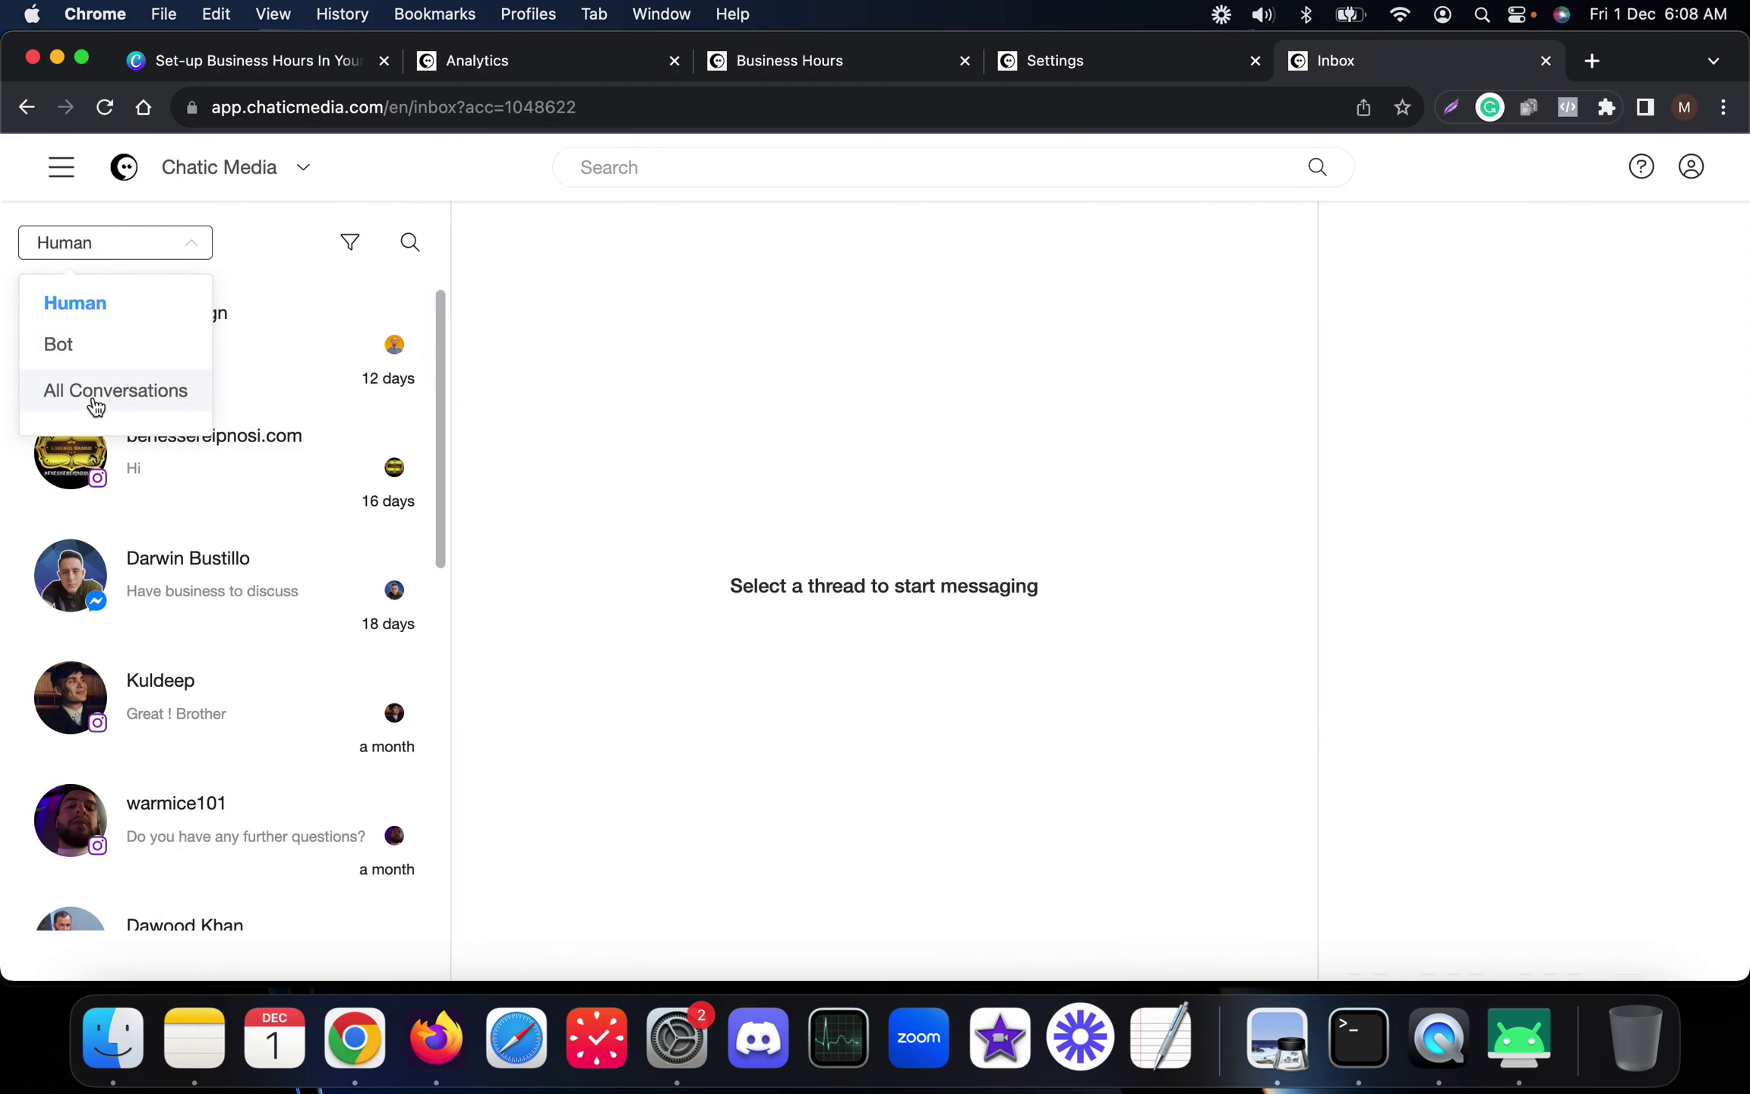
click(93, 394)
Check the Actions #1 block in the Business Hours flow and publish the flow again
click(763, 61)
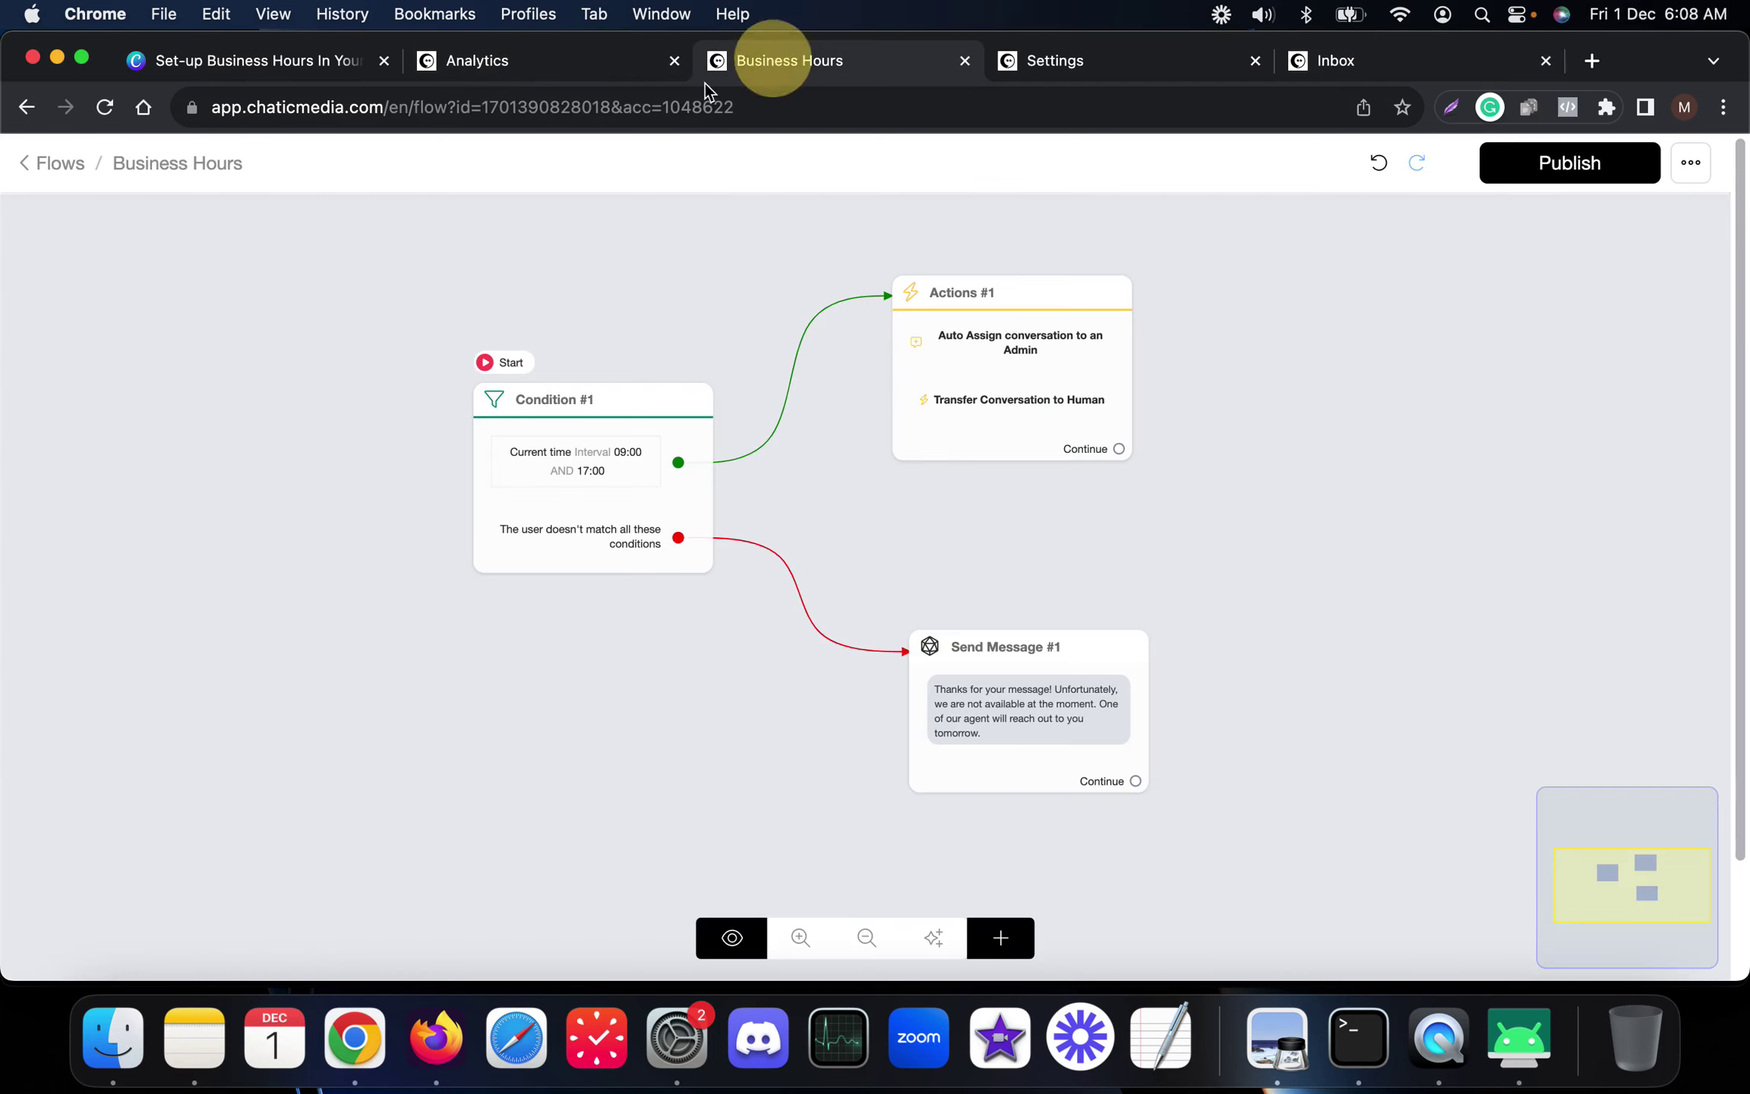
scroll(1004, 409, up, 5)
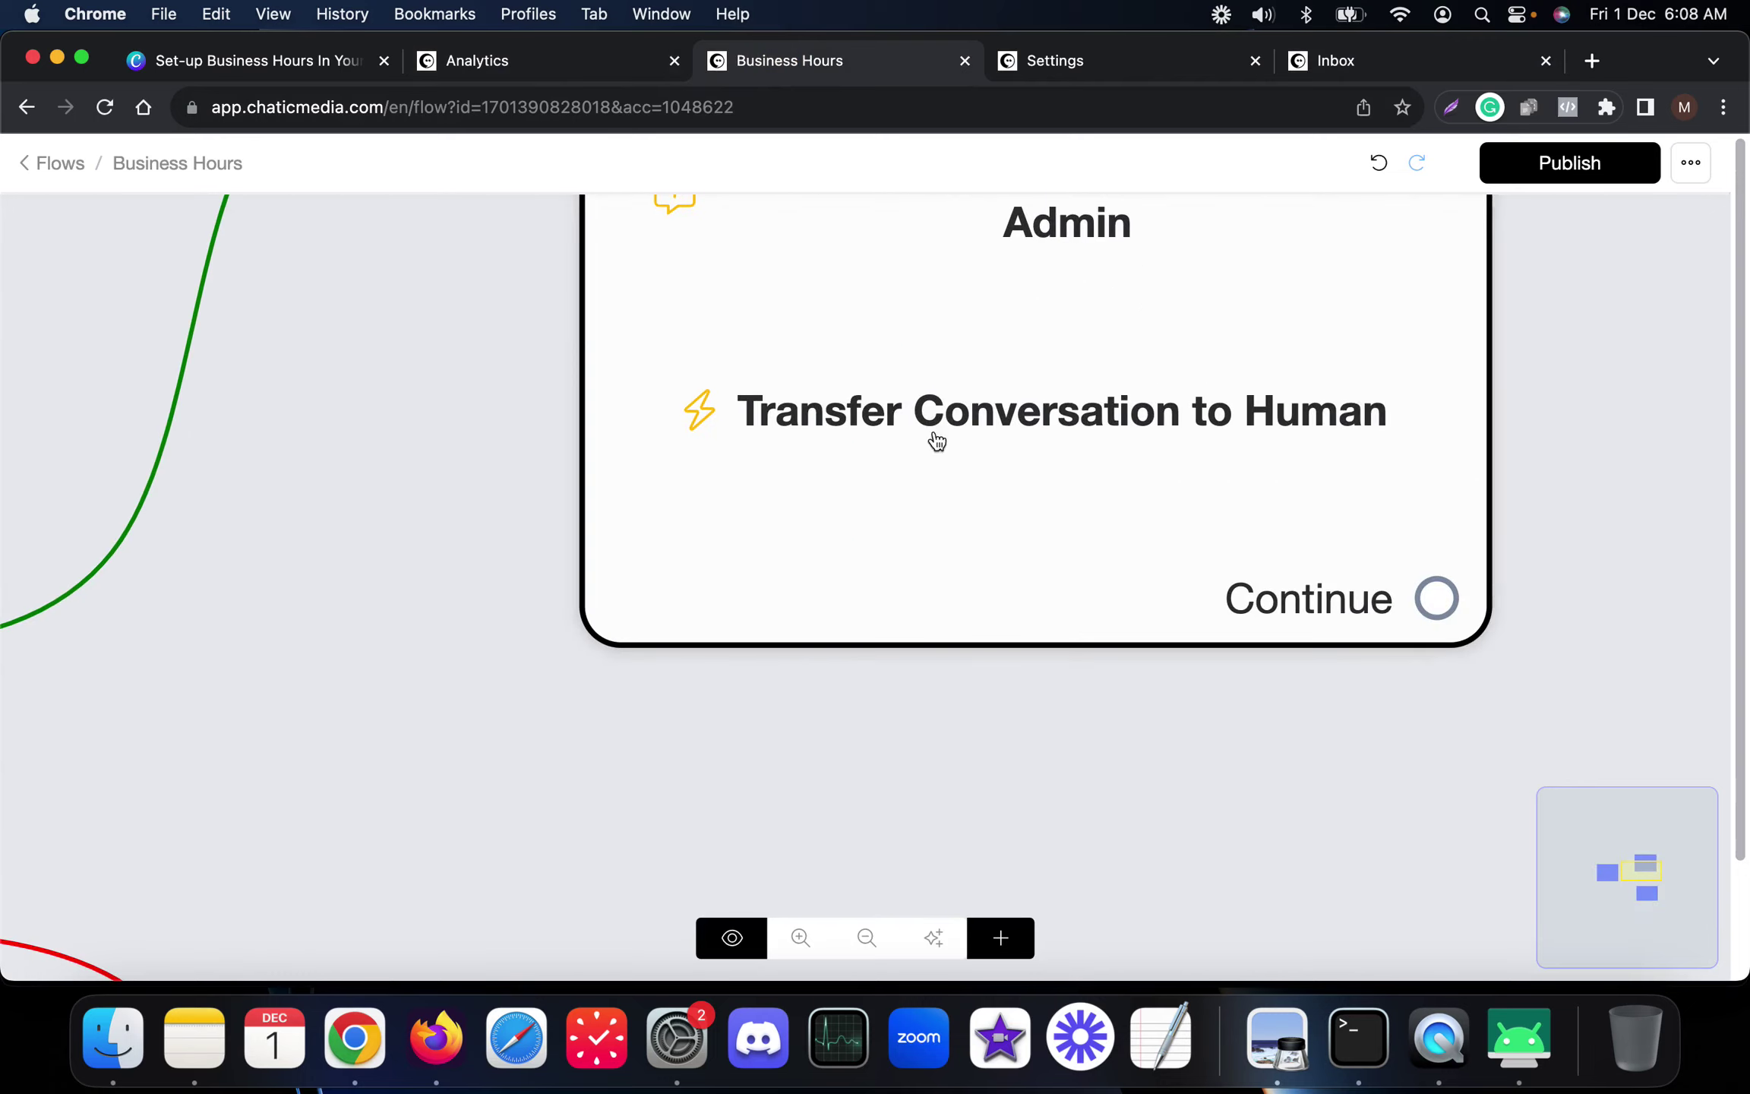
scroll(1195, 419, down, 8)
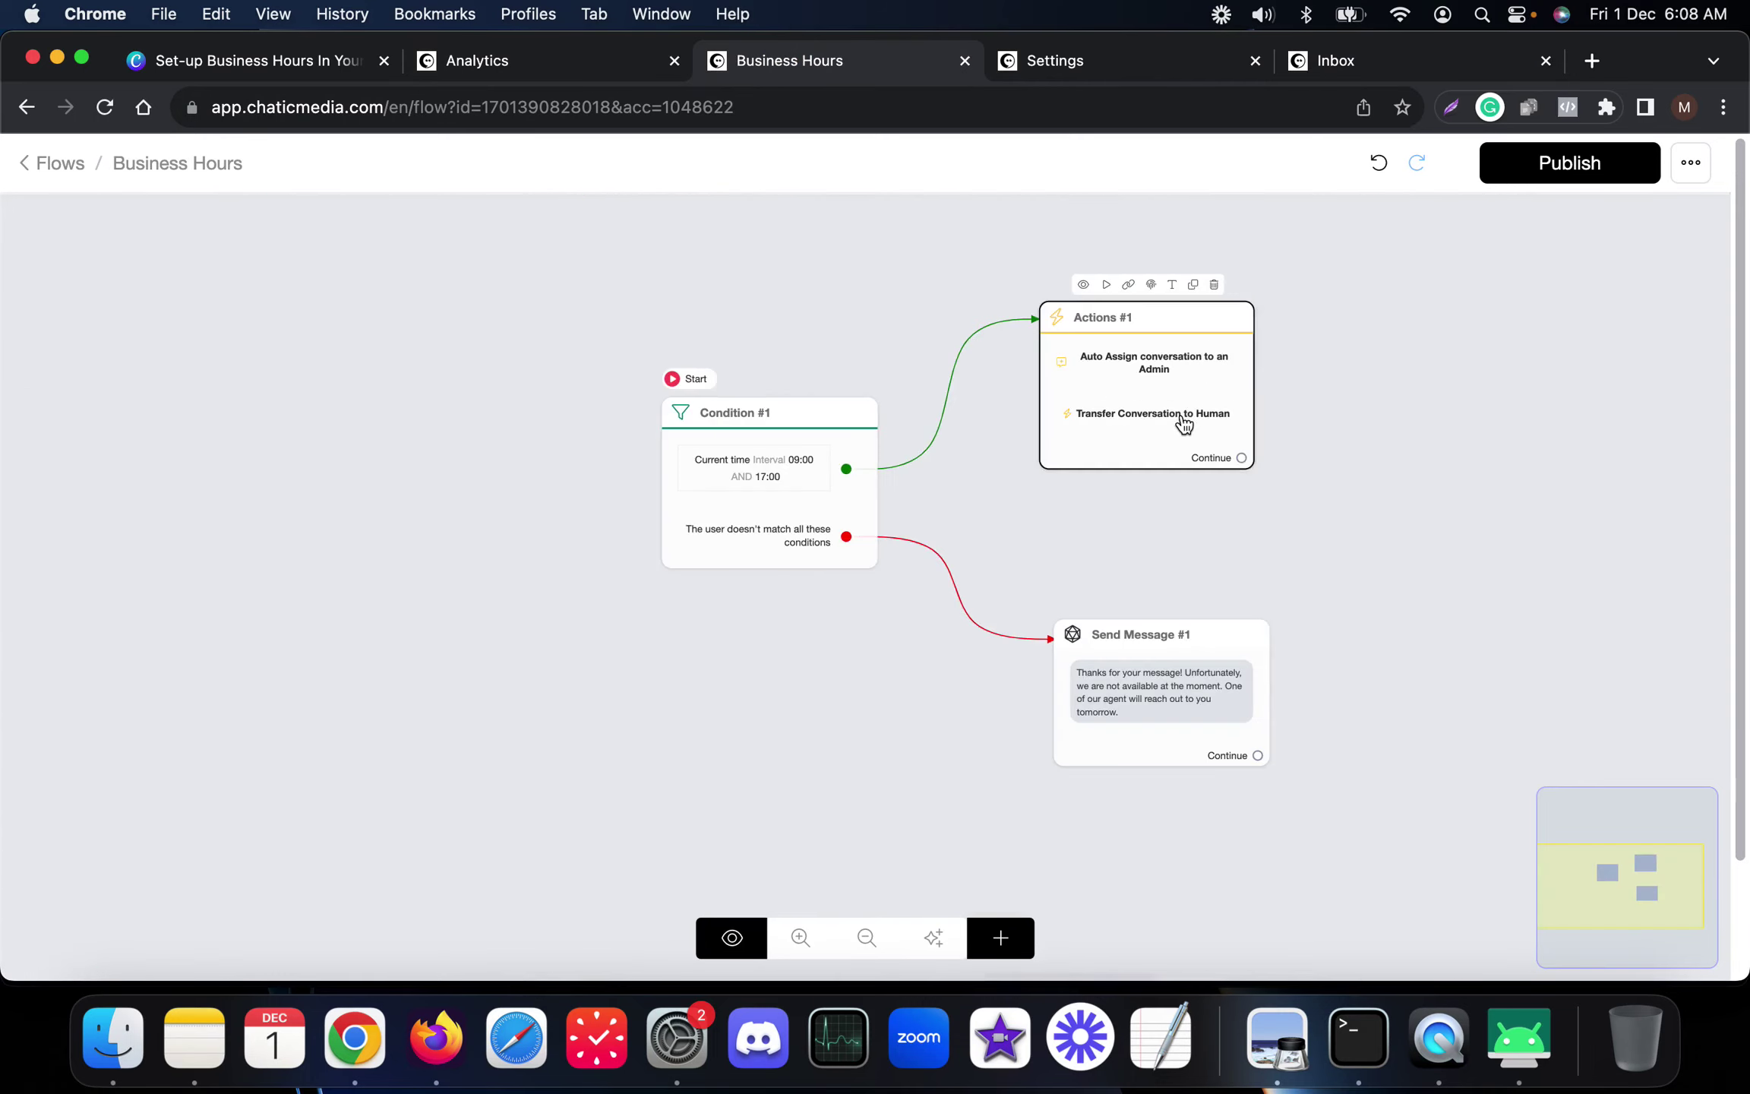
click(1528, 162)
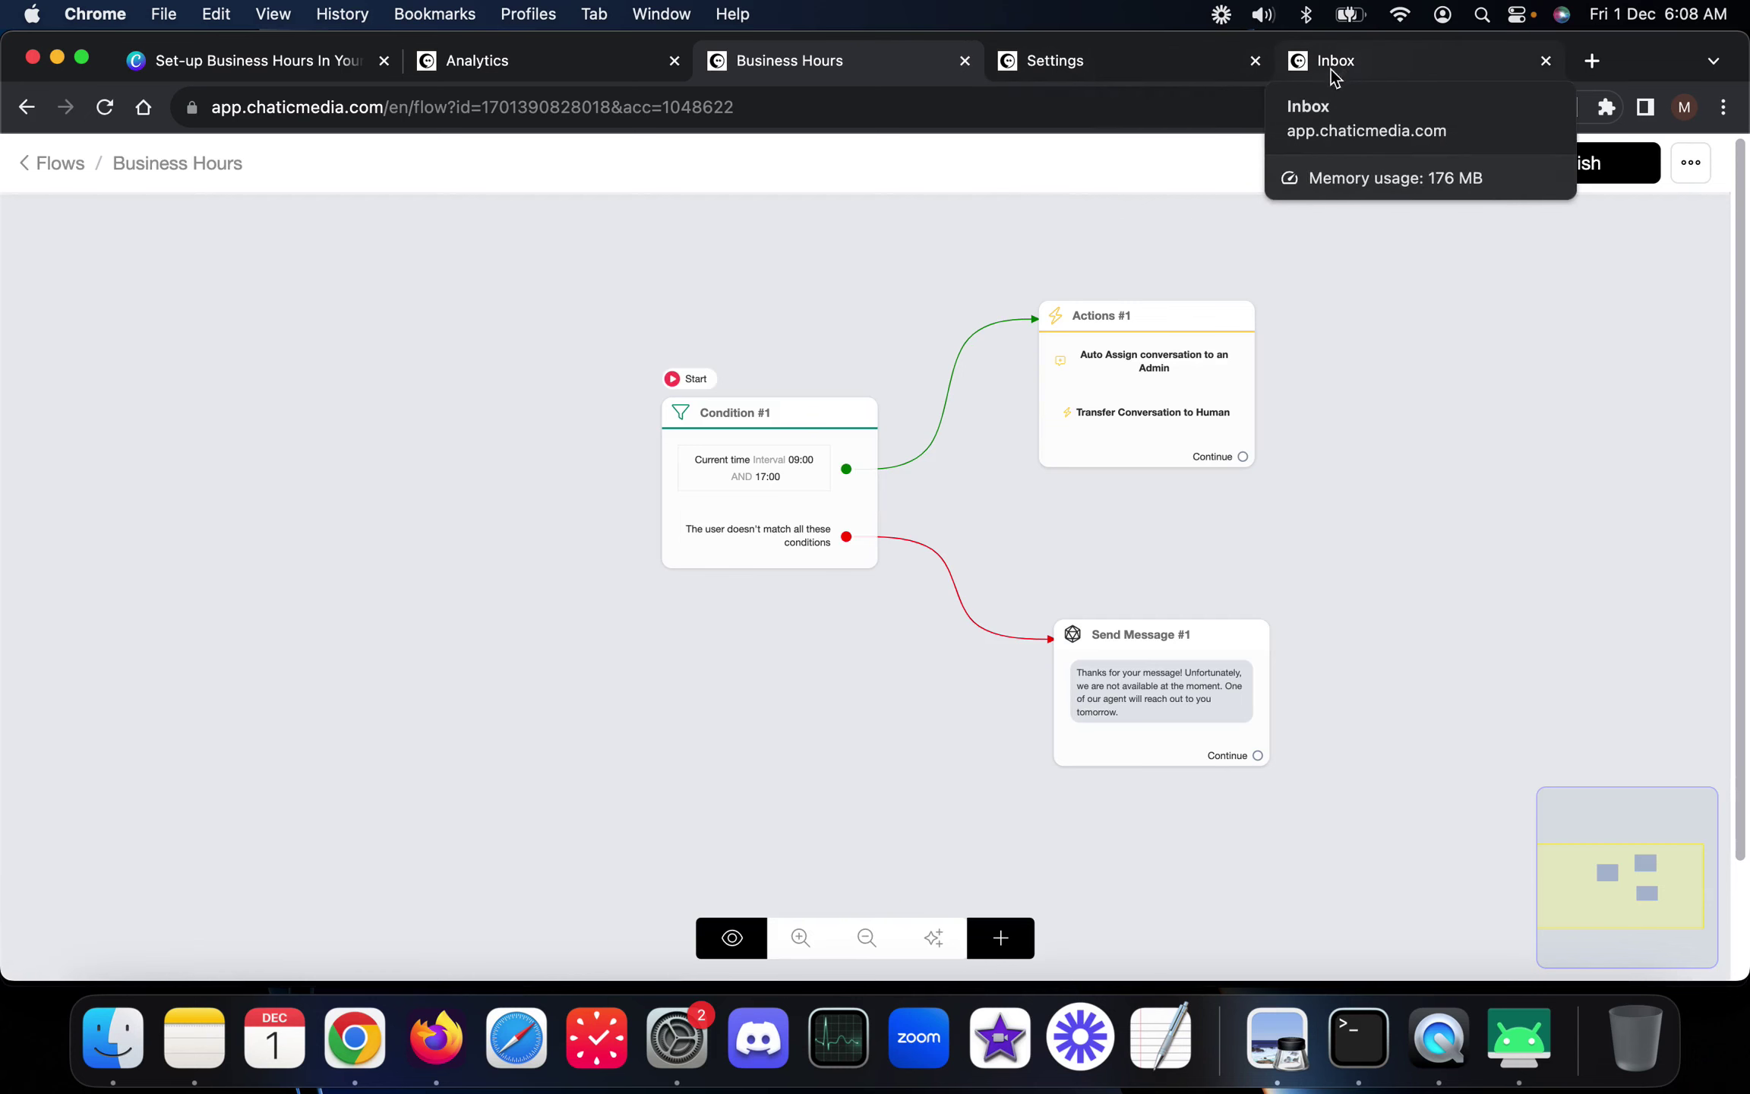
Return to the inbox, bring up the scrcpy phone window and place it over the conversation list
click(1355, 66)
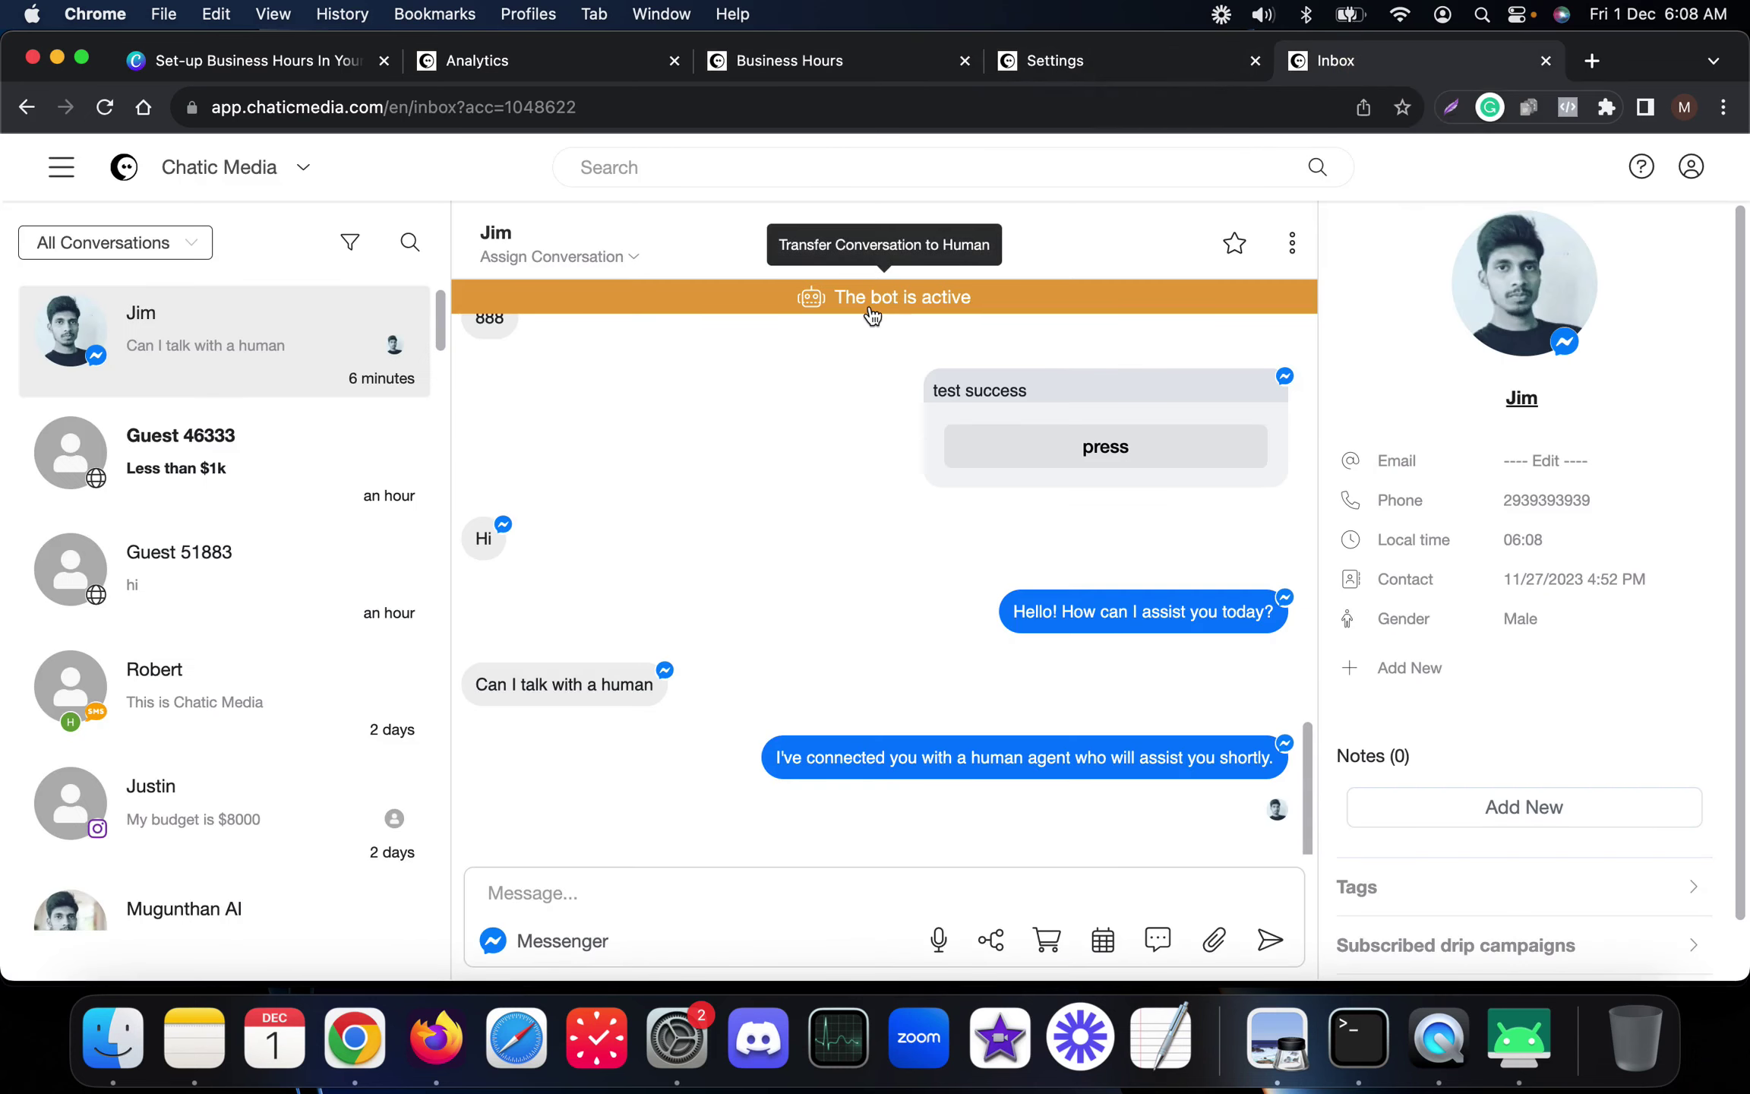
click(1518, 1038)
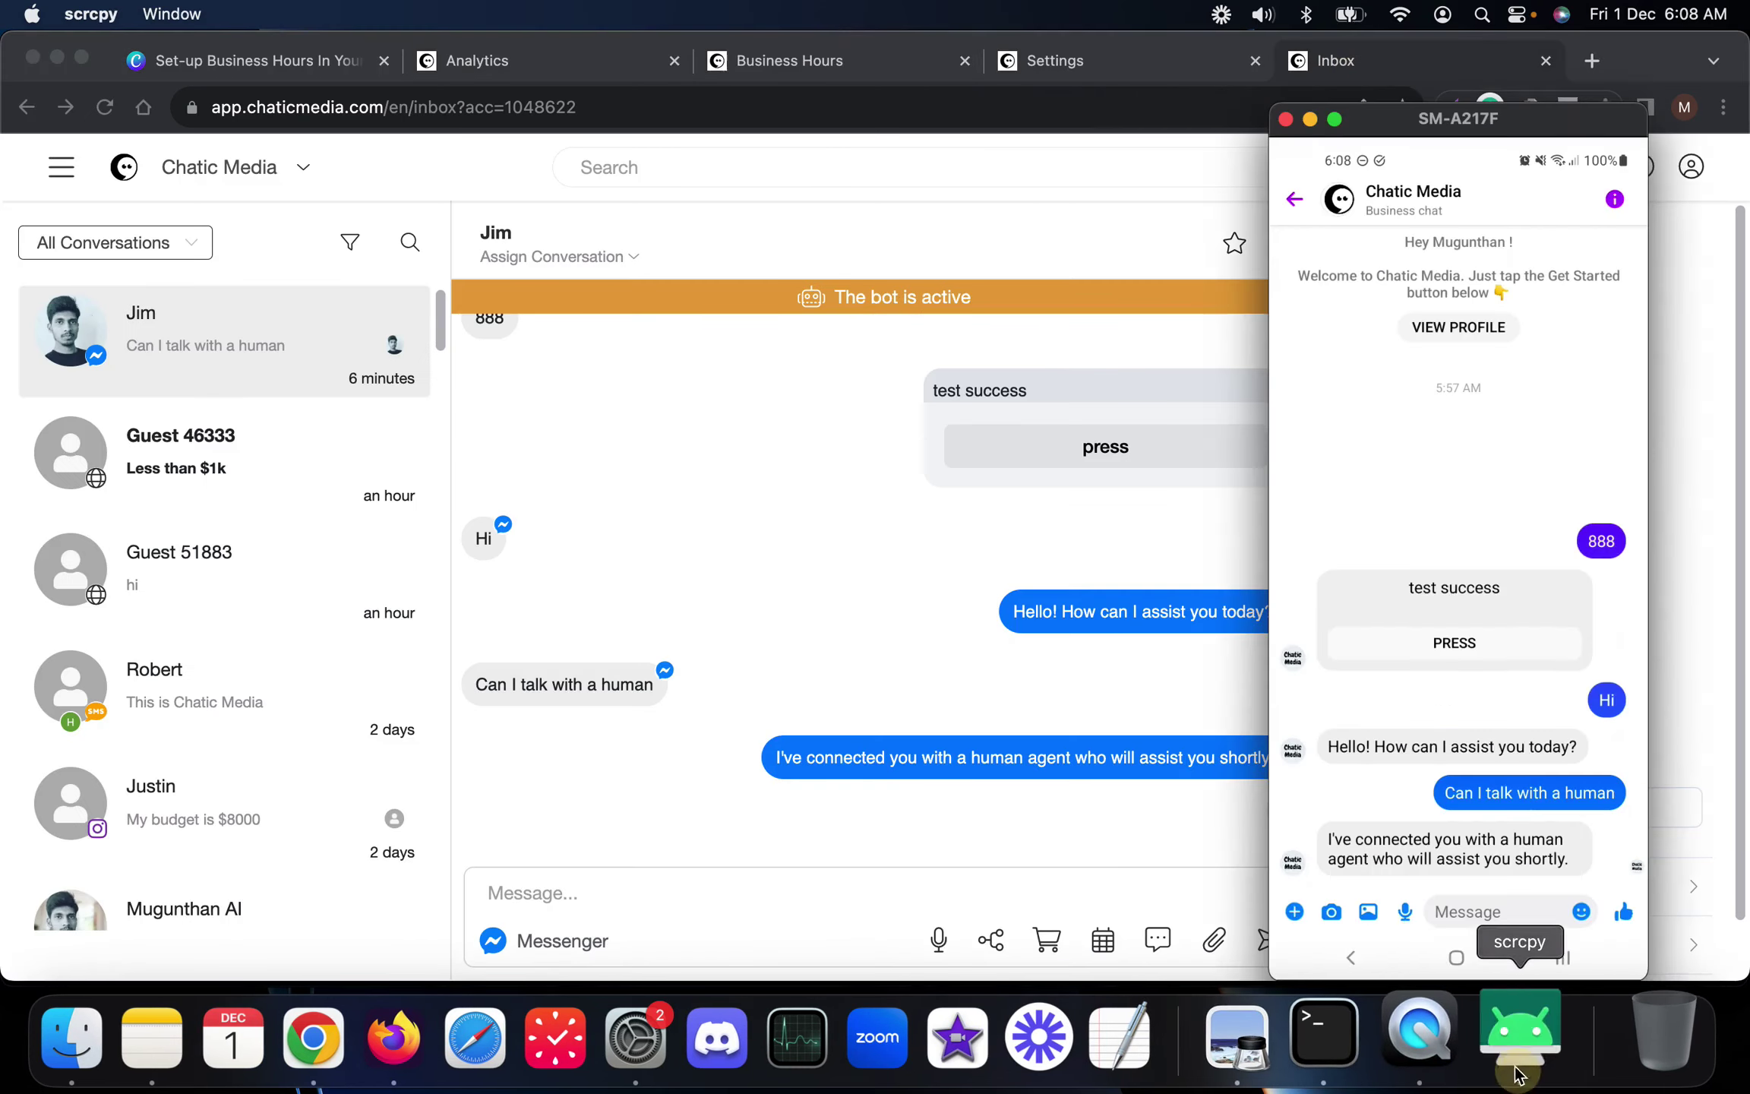
drag(1452, 141, 231, 118)
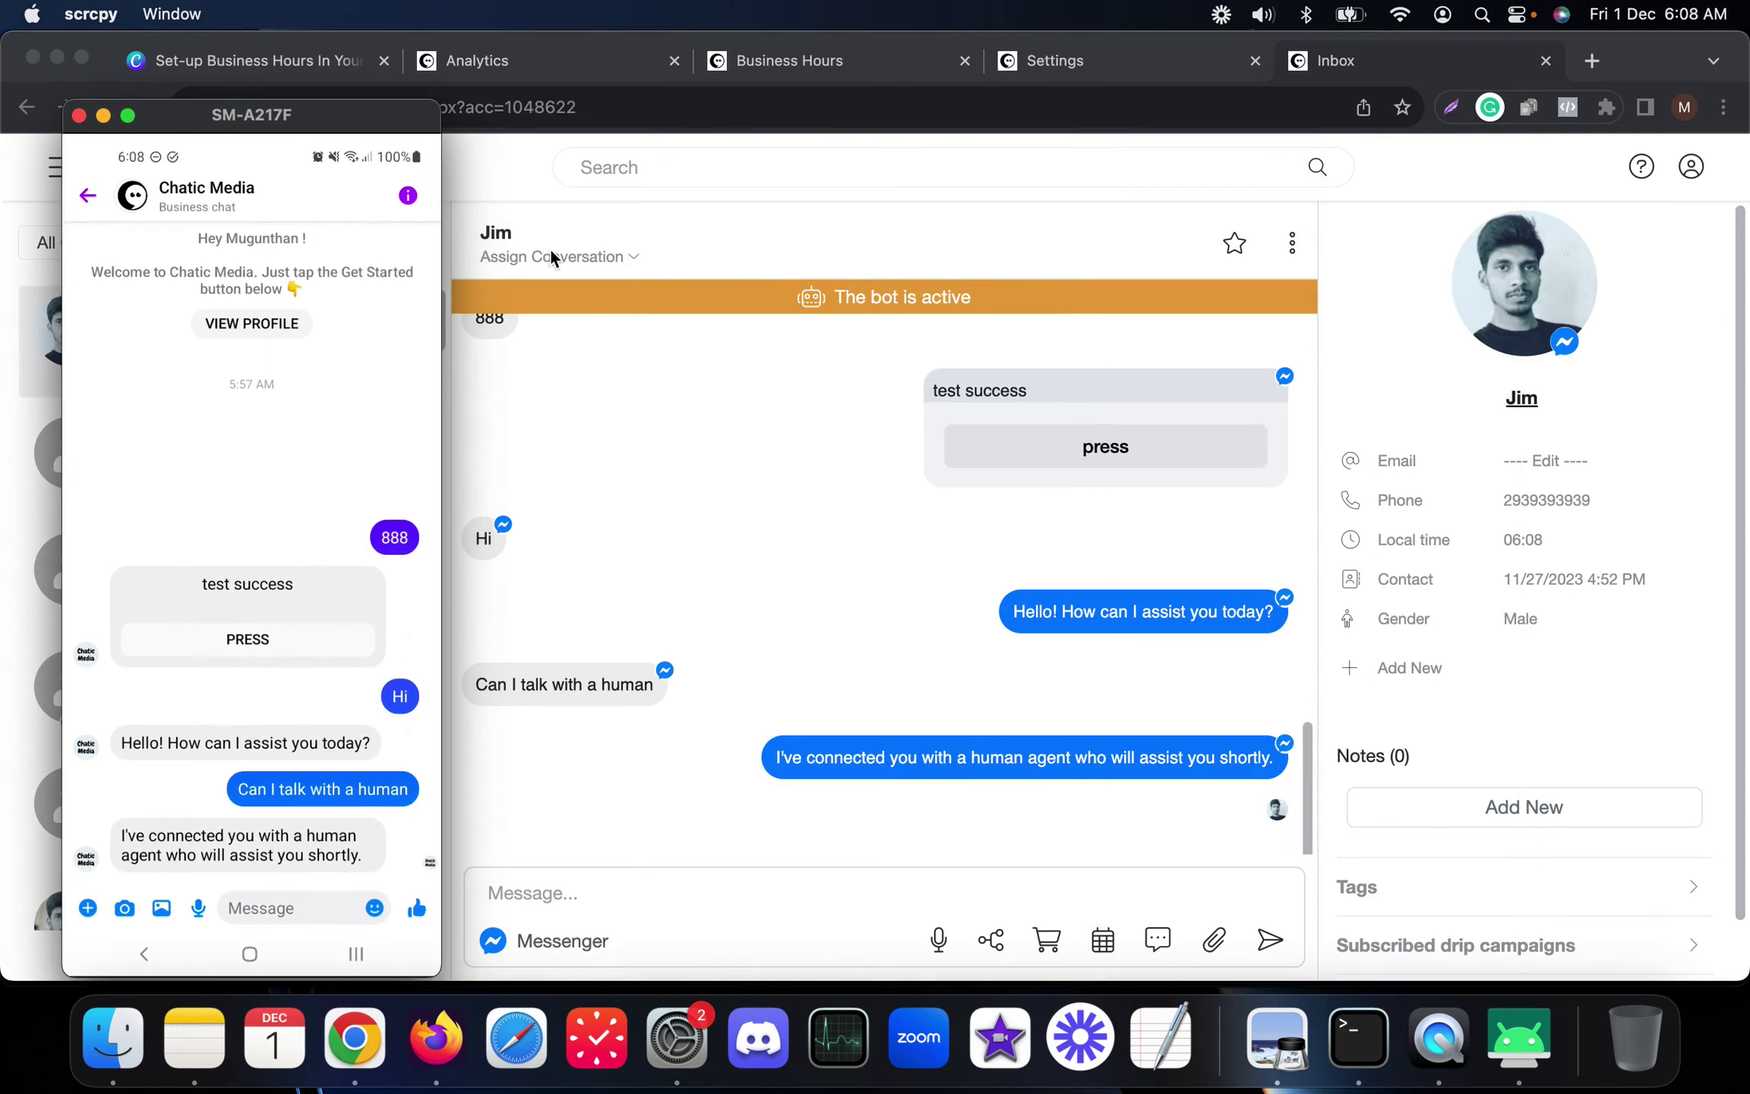
Review the 09:00 to 17:00 time condition and the out-of-hours text of Send Message #1 in the Business Hours flow
click(775, 72)
scroll(792, 476, up, 3)
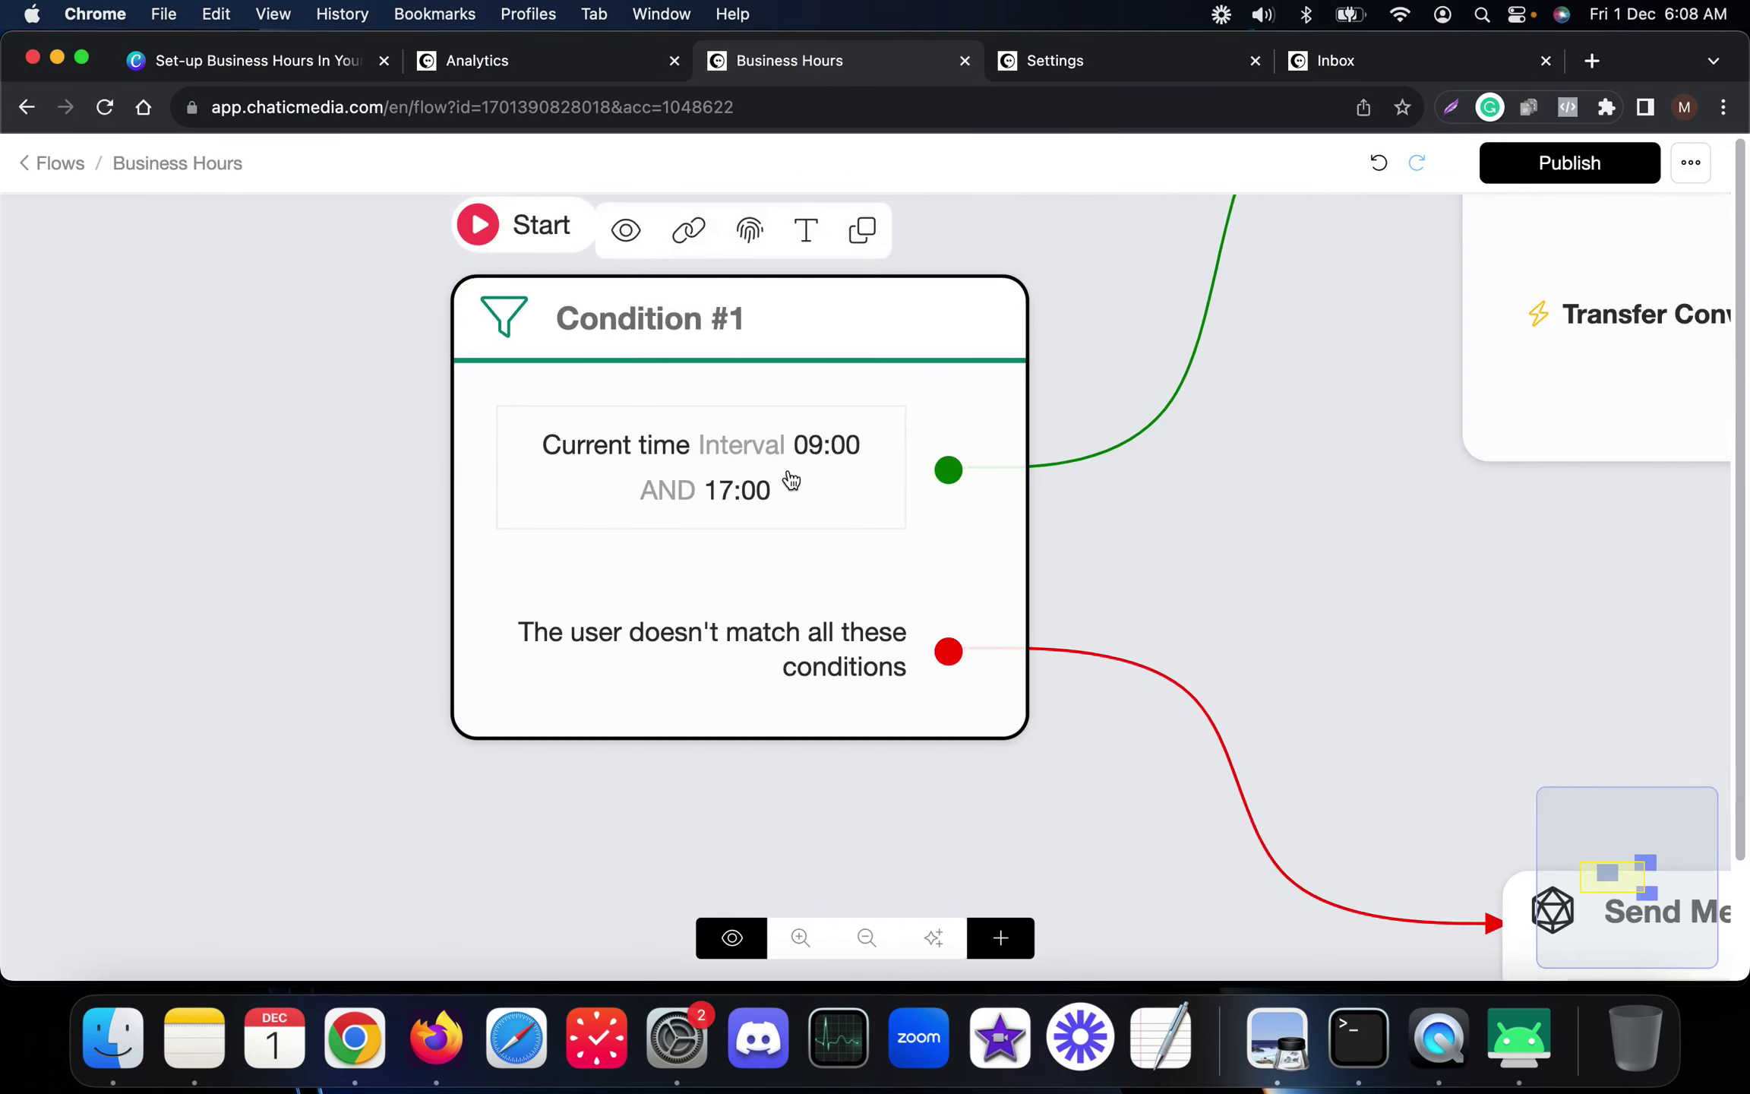
scroll(790, 479, down, 3)
scroll(790, 478, down, 1)
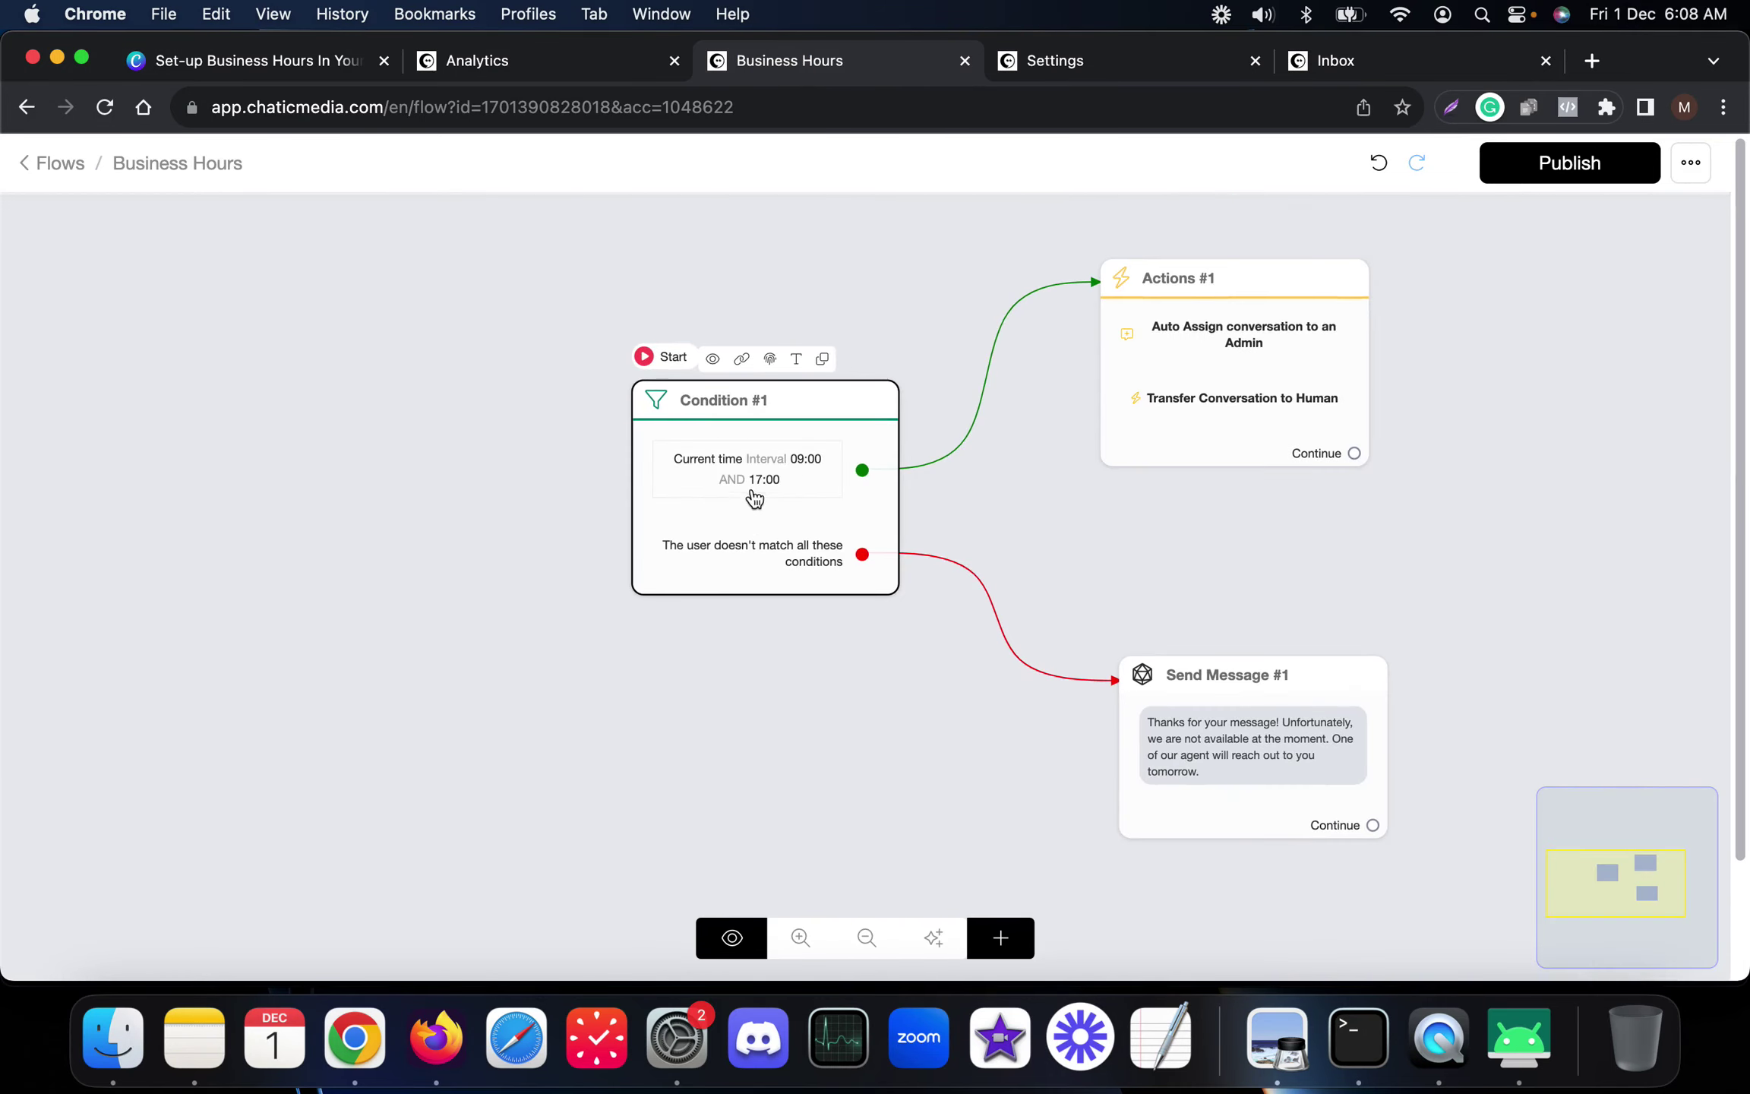
click(1341, 817)
scroll(1296, 781, up, 5)
scroll(805, 668, down, 4)
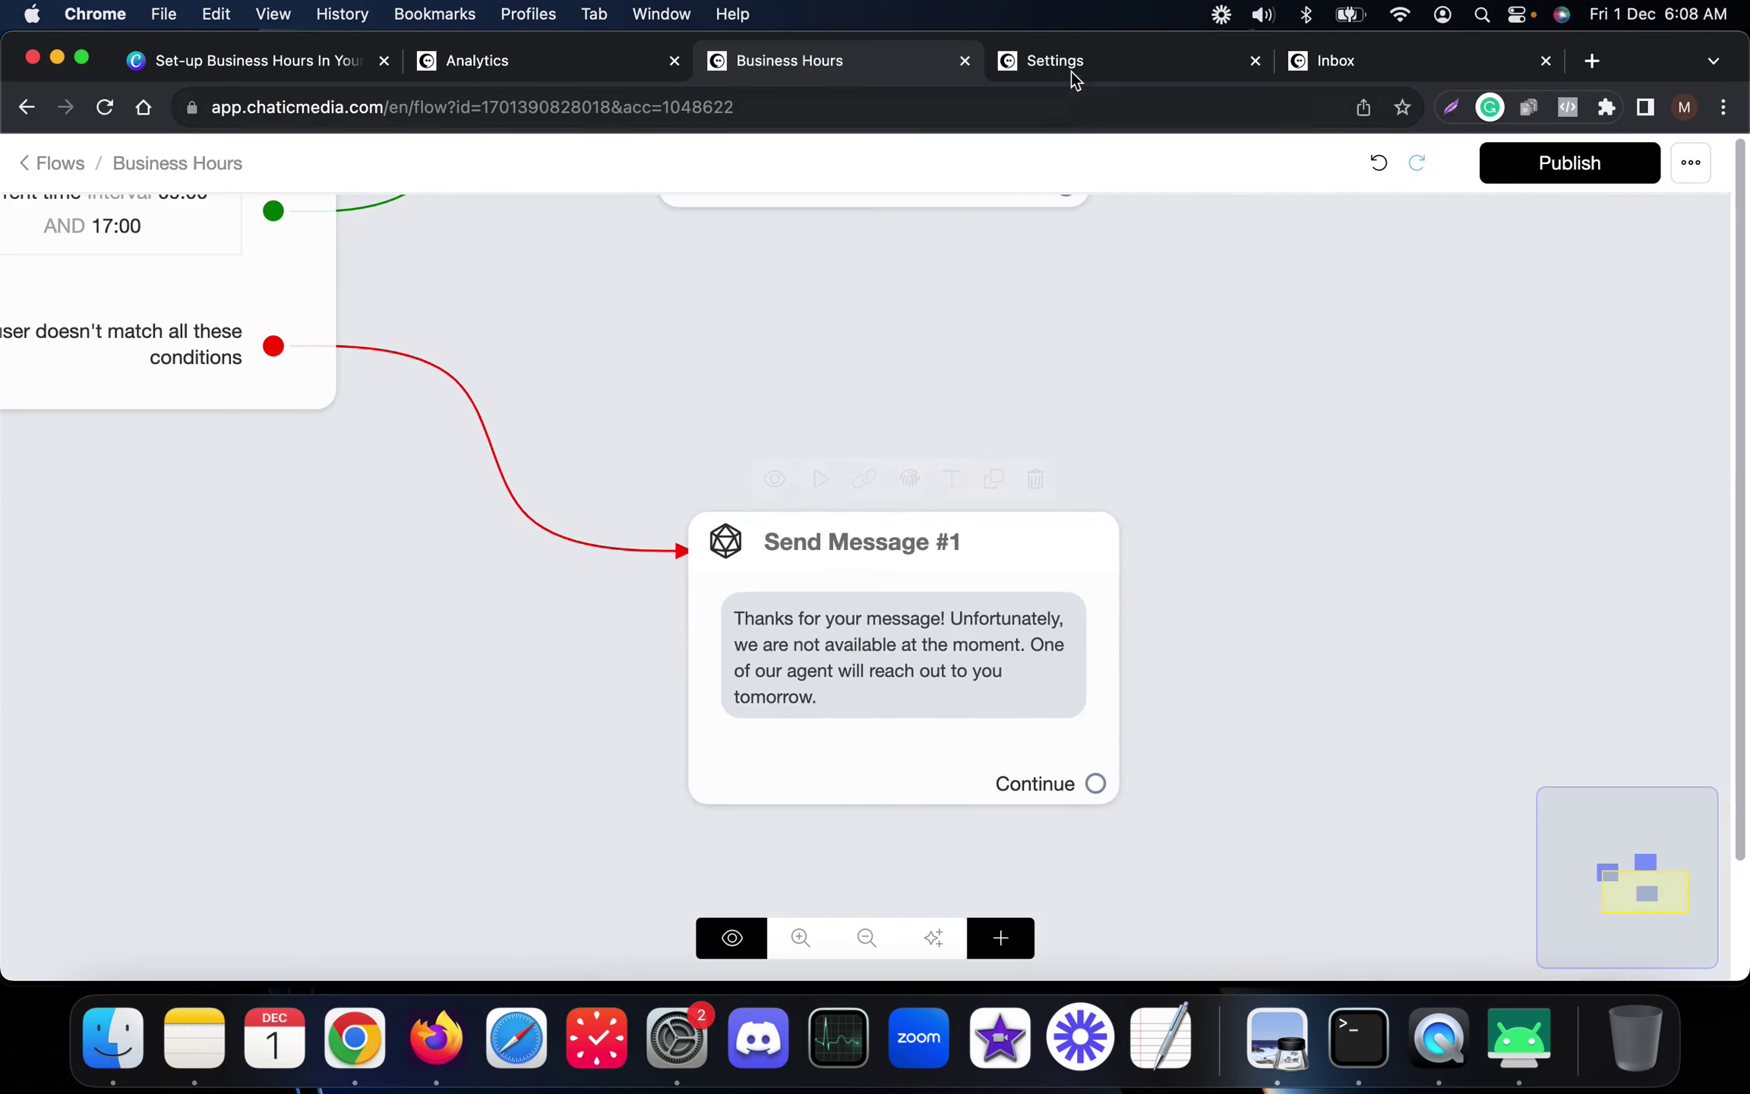
Send "Hi" to Chatic Media from the scrcpy phone window beside the inbox, and reload the inbox page
click(1367, 60)
click(1518, 1037)
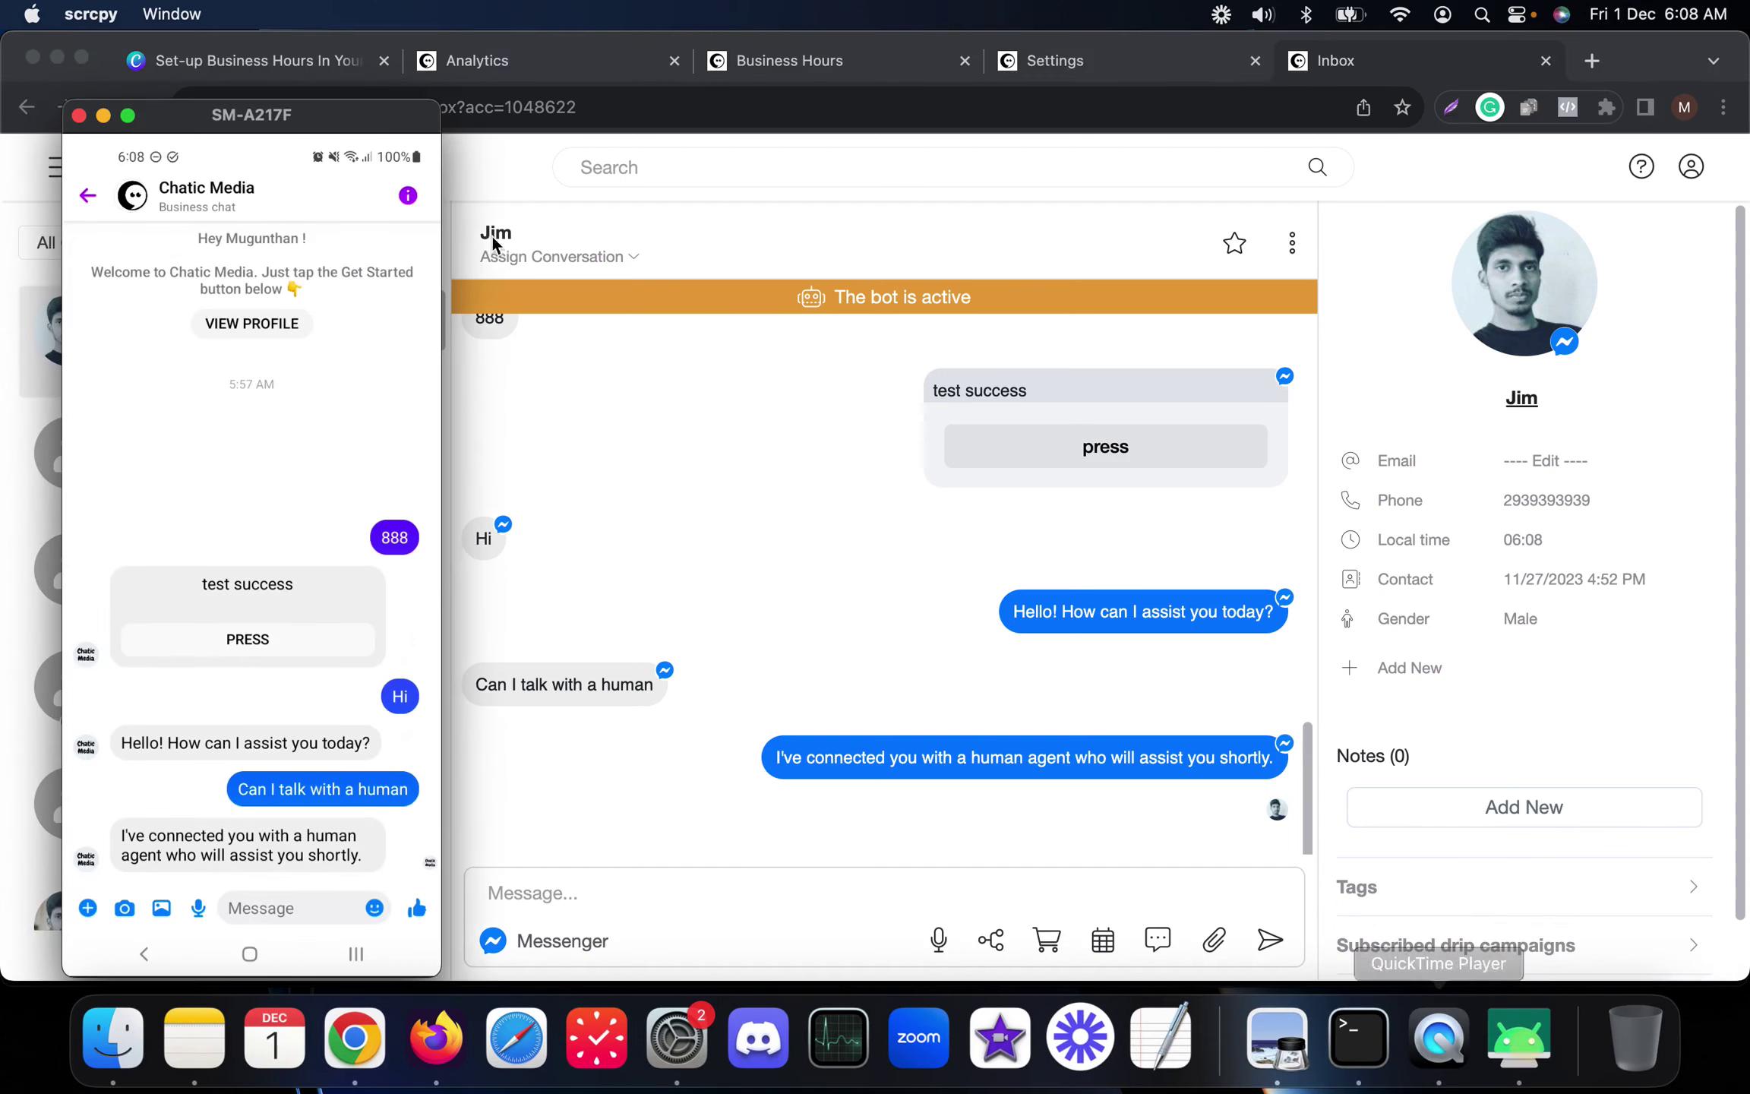
drag(305, 114, 270, 118)
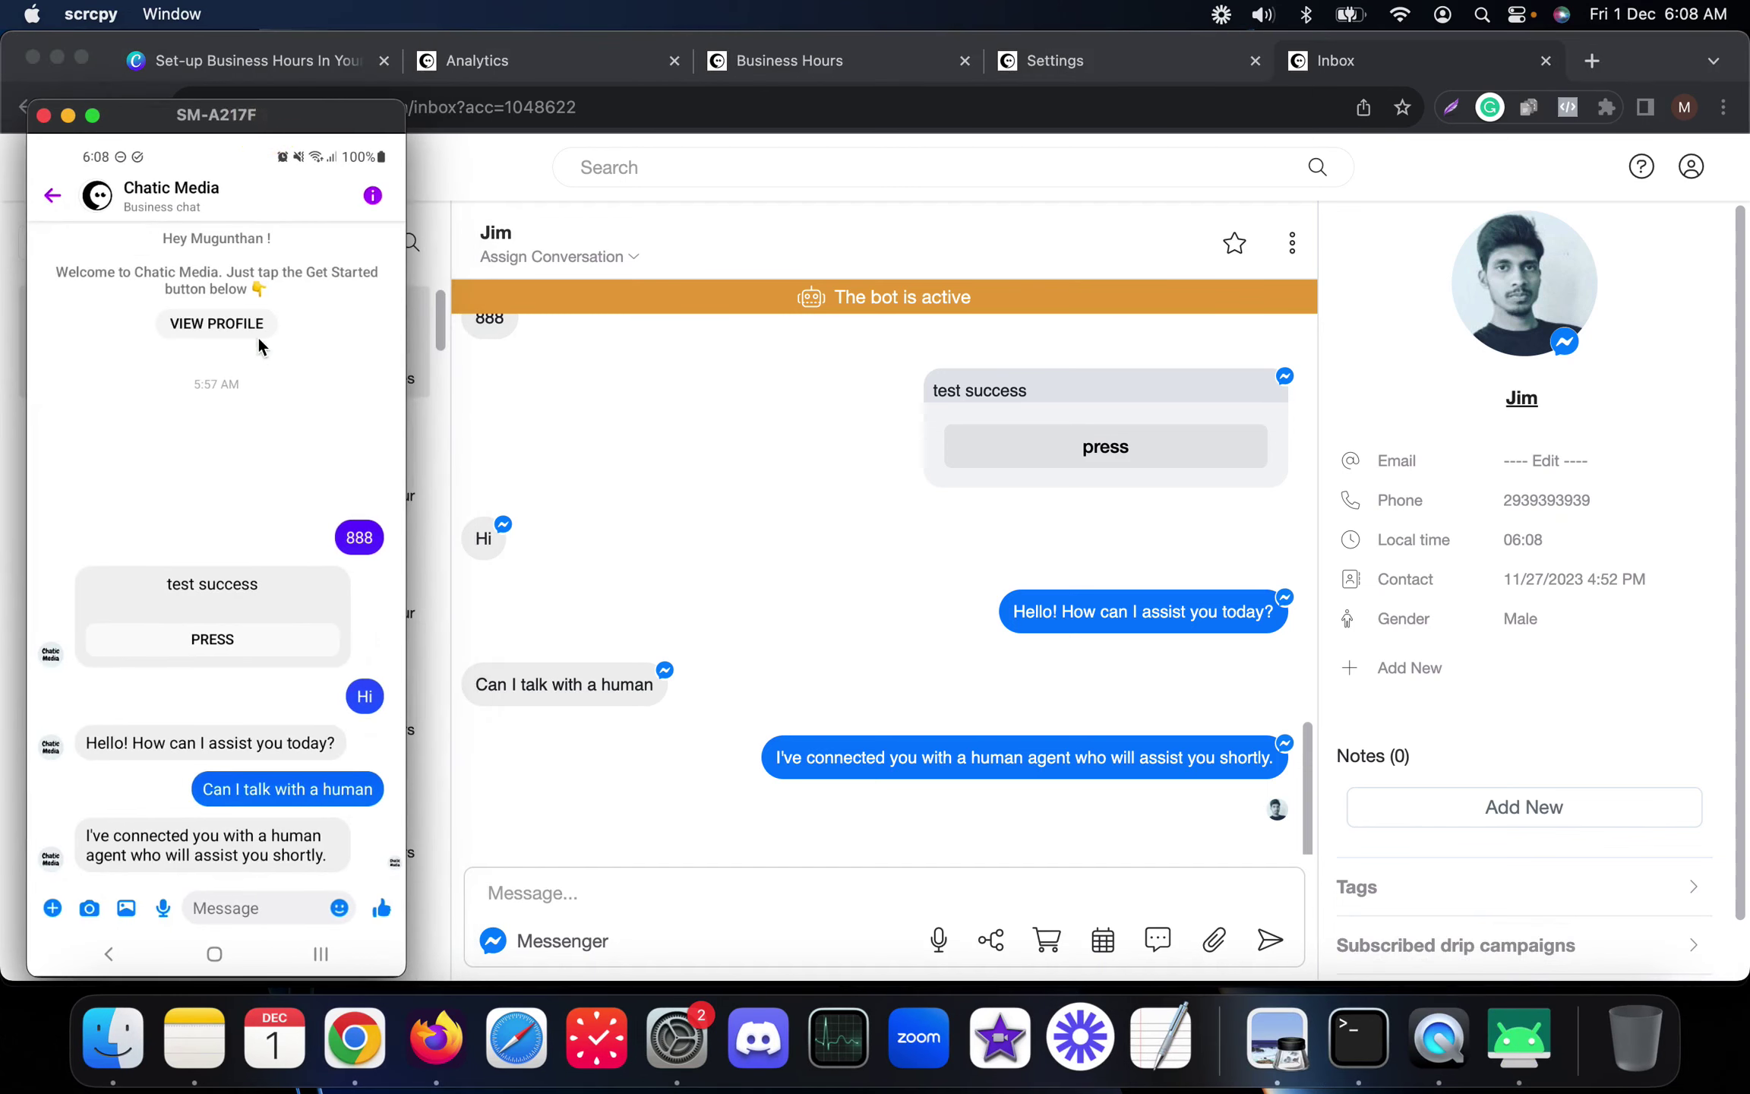
text(Hi)
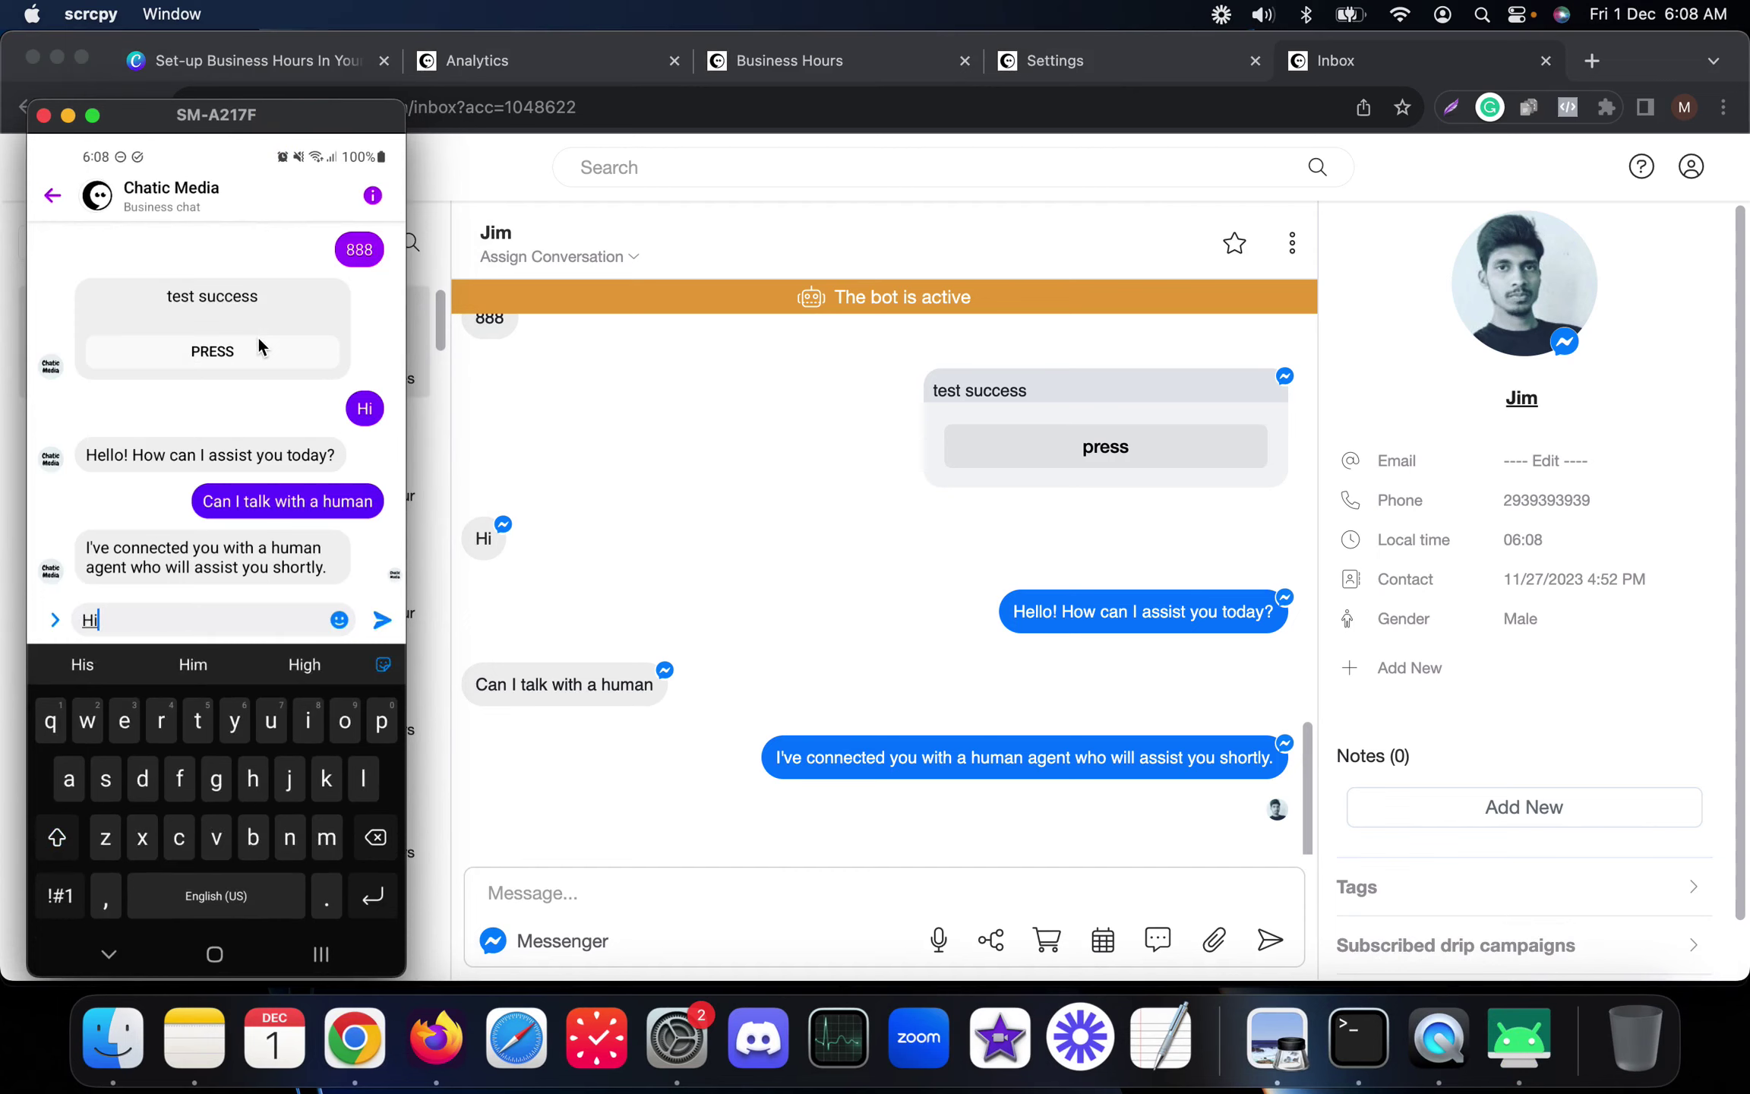
key(Return)
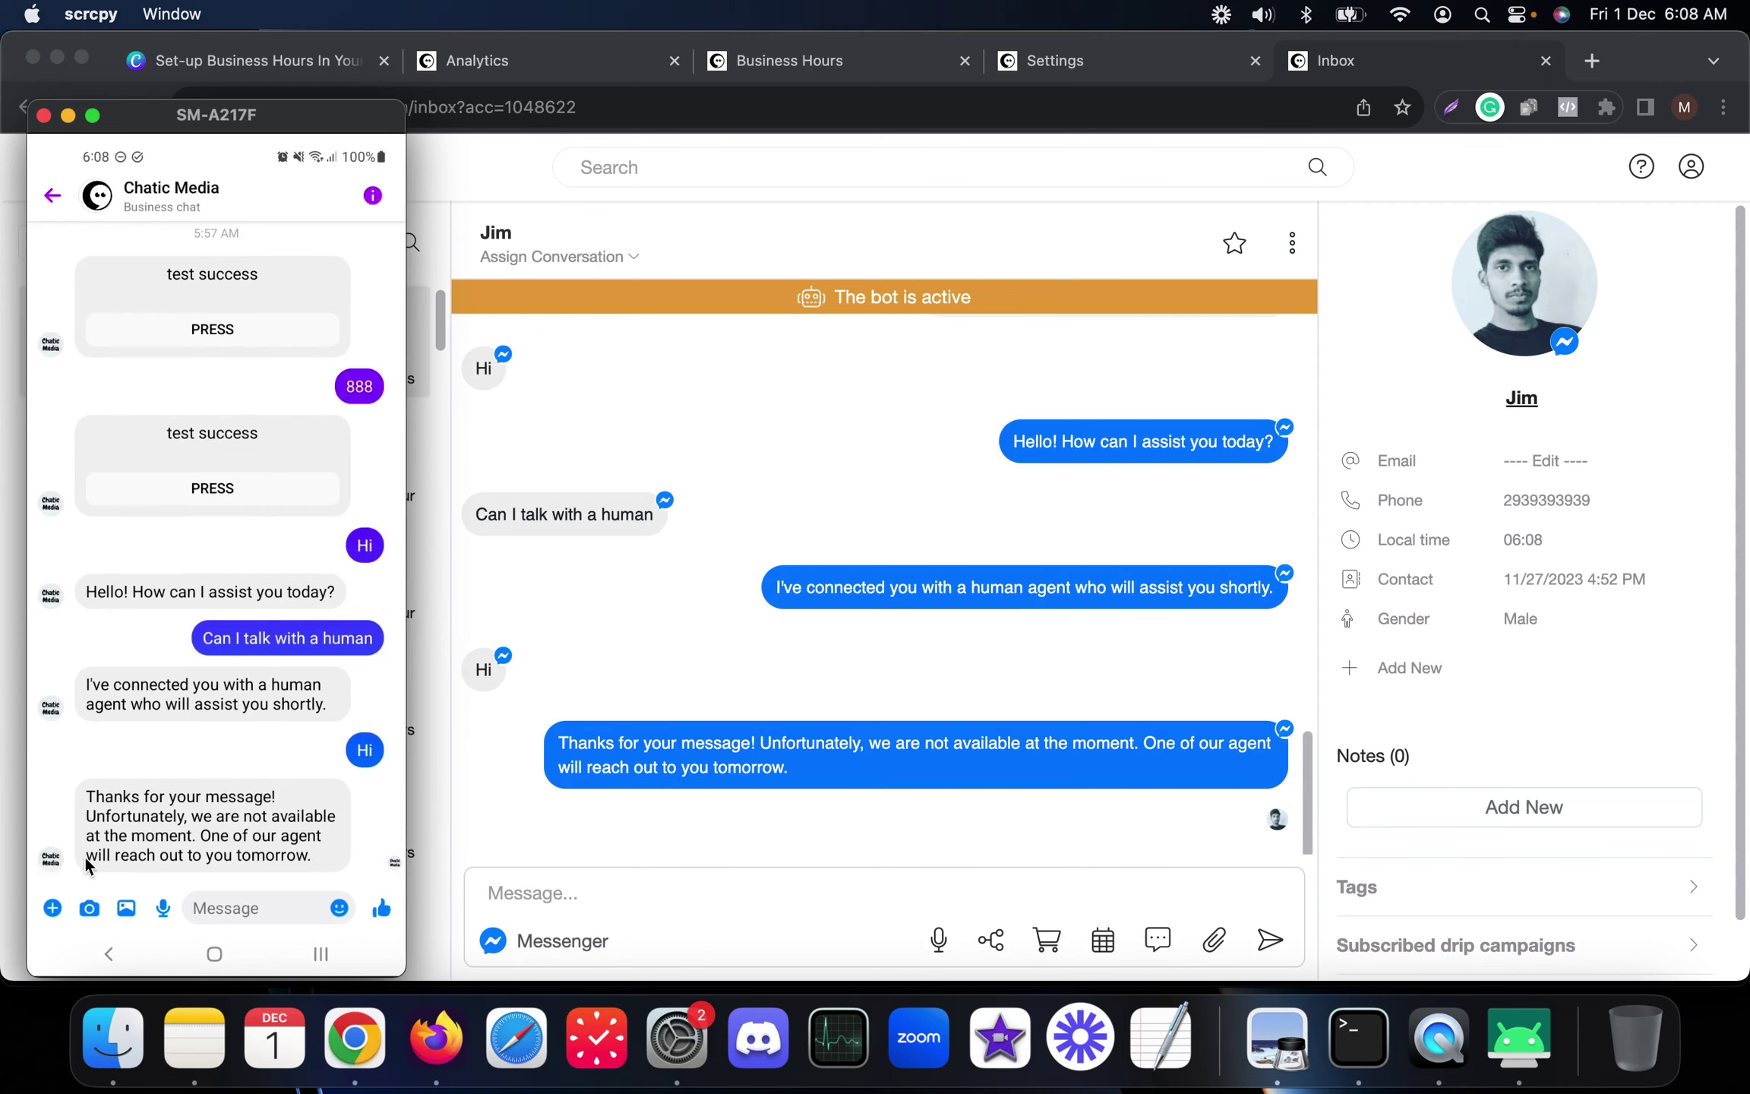
click(782, 691)
click(104, 108)
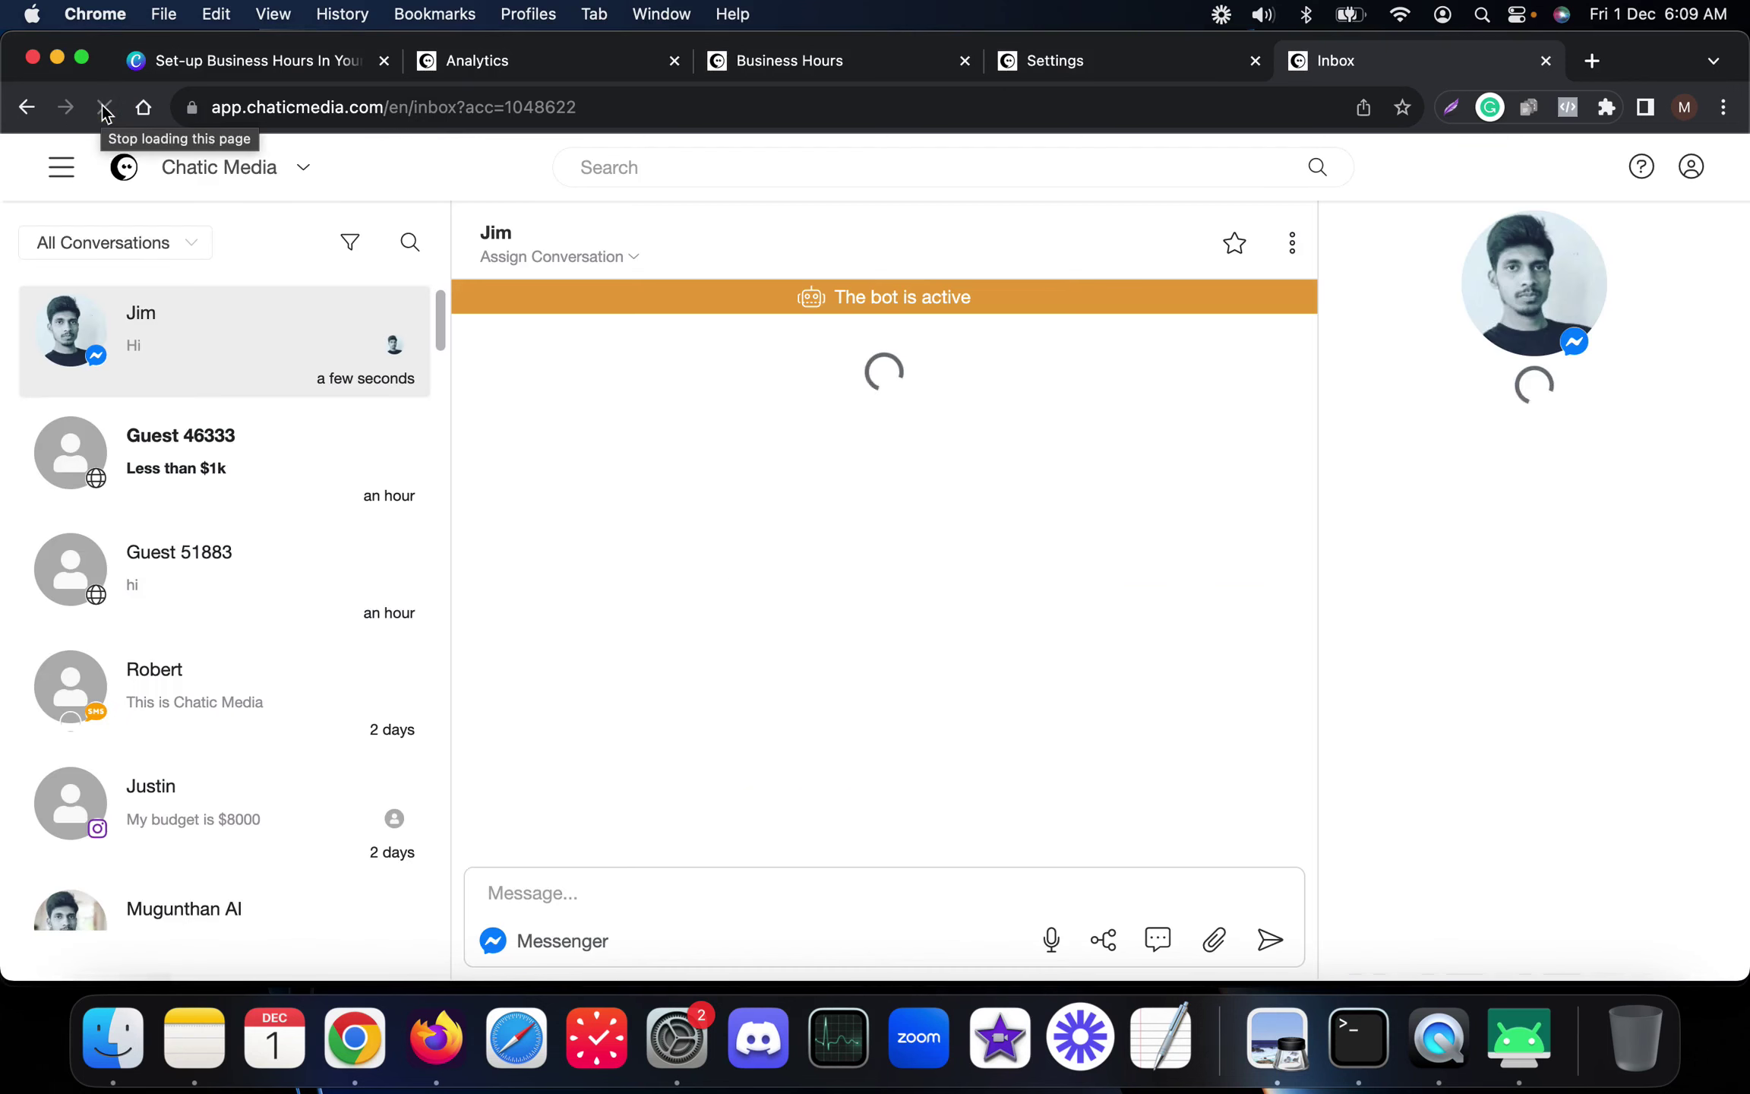
Duplicate the Actions #1 block in the Business Hours flow and connect the Continue output of Send Message #1 to the copy
click(546, 60)
click(860, 65)
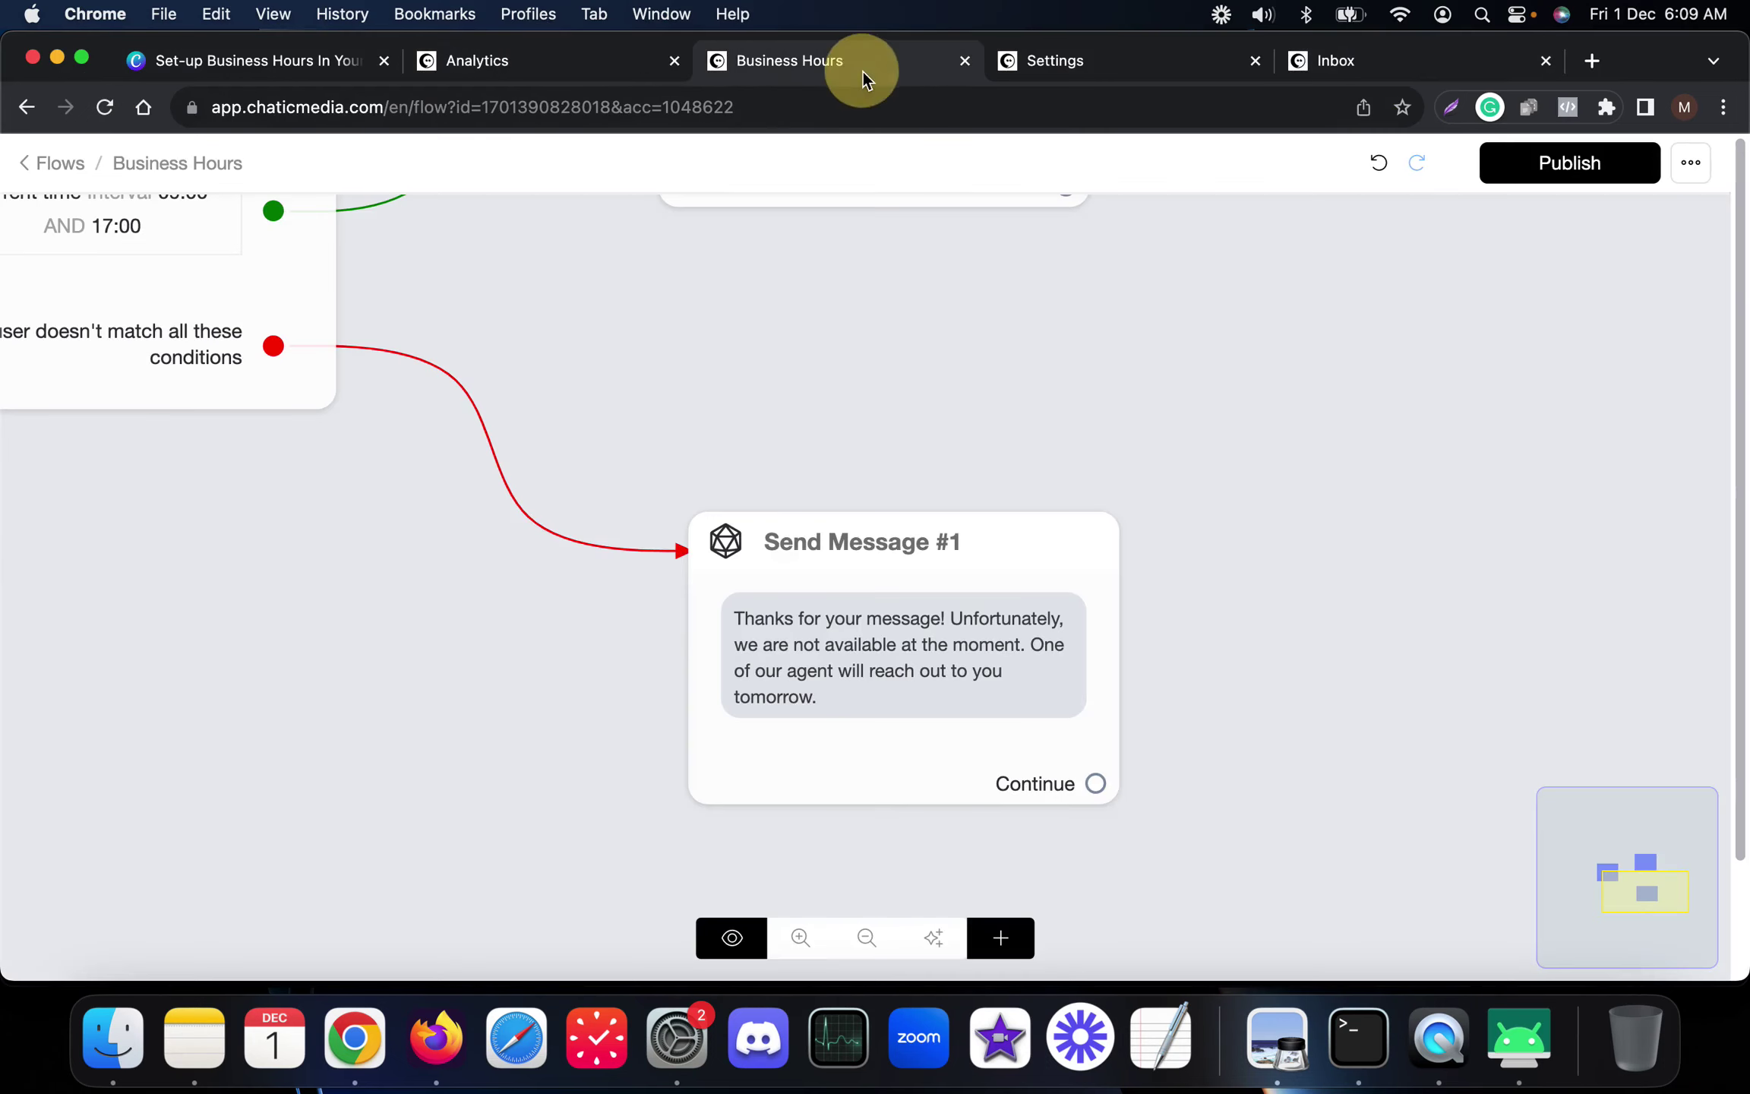
scroll(987, 456, up, 5)
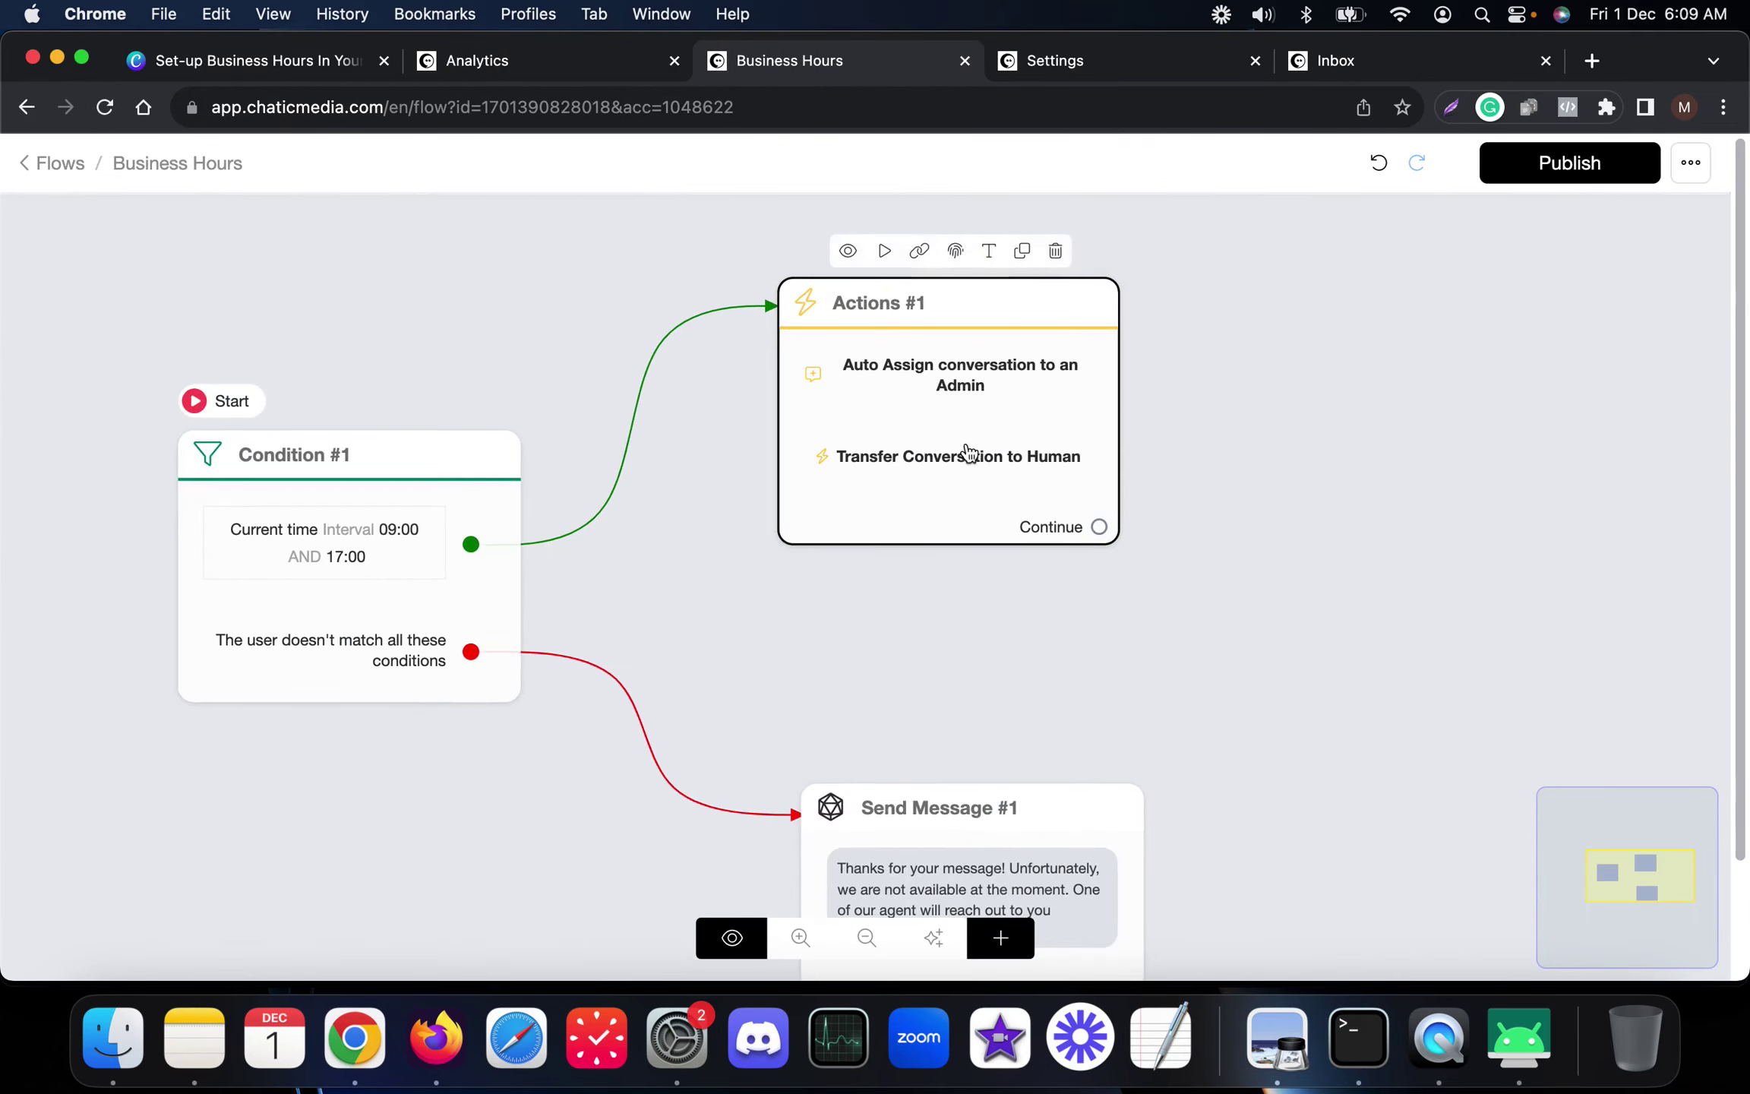
scroll(883, 410, down, 2)
scroll(928, 769, up, 2)
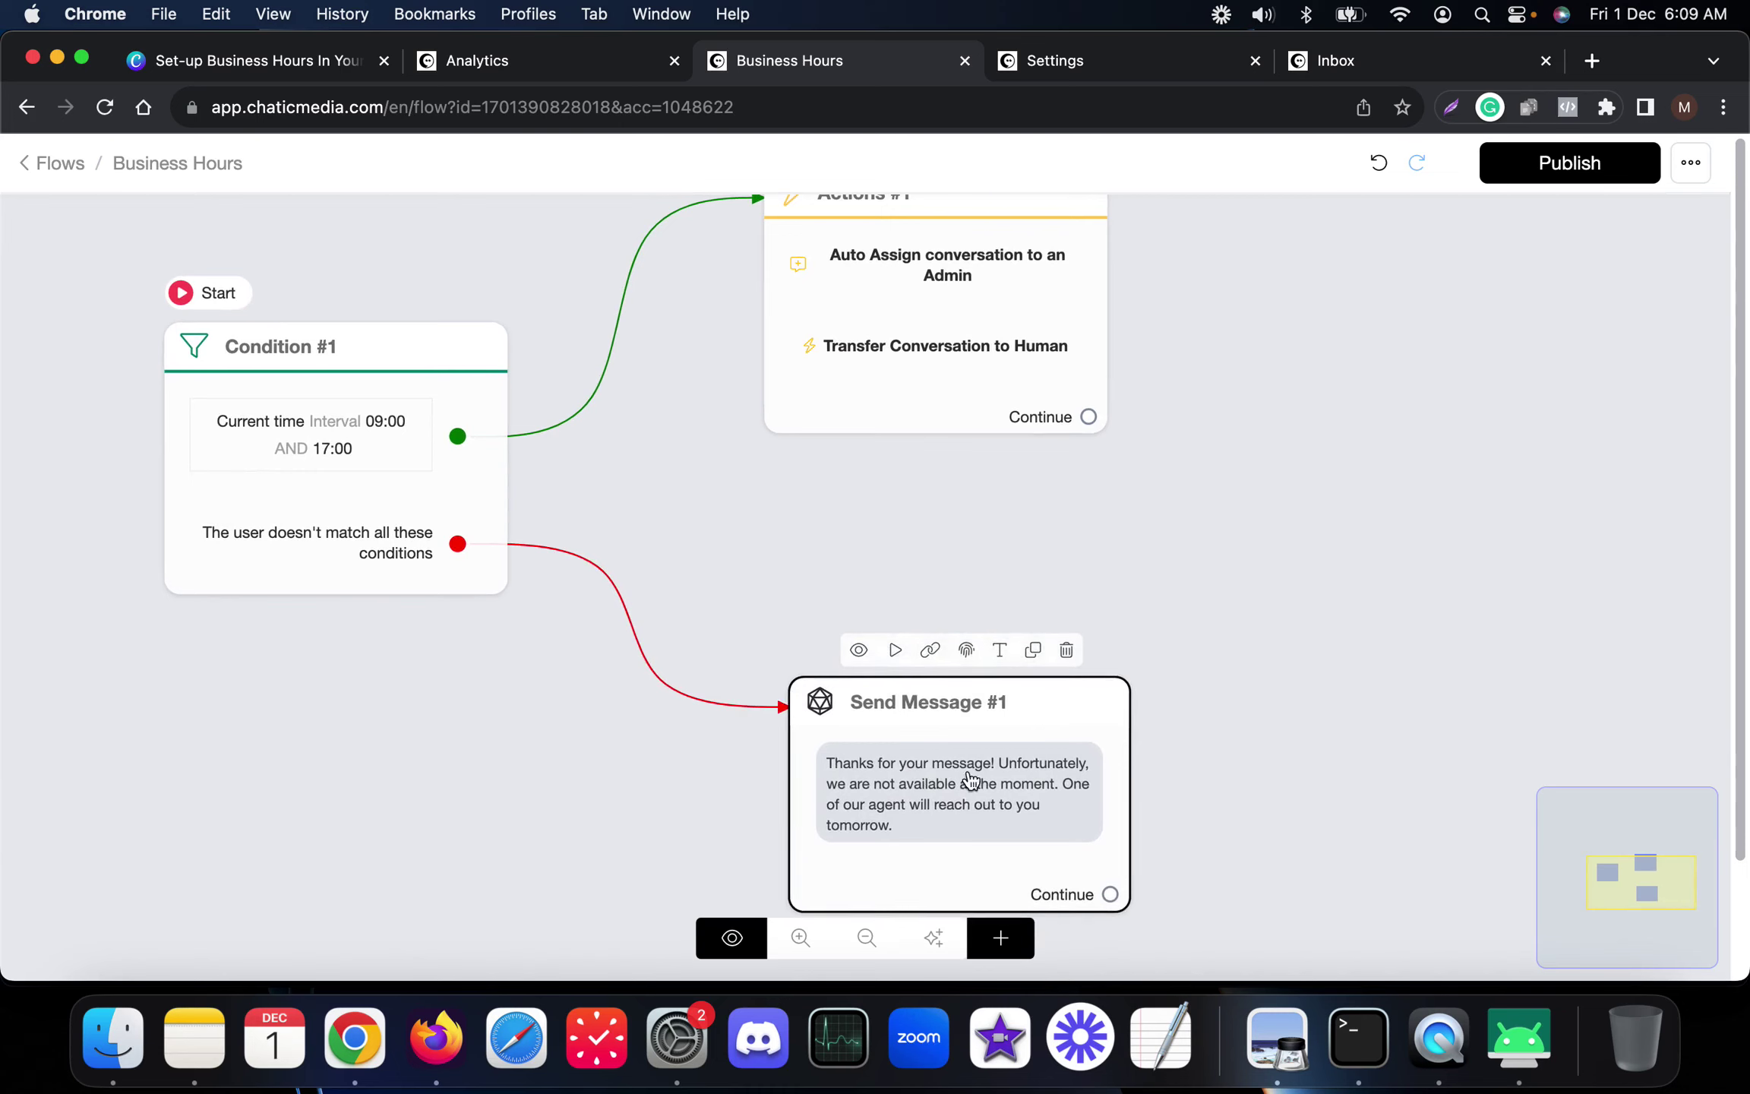
scroll(550, 716, down, 3)
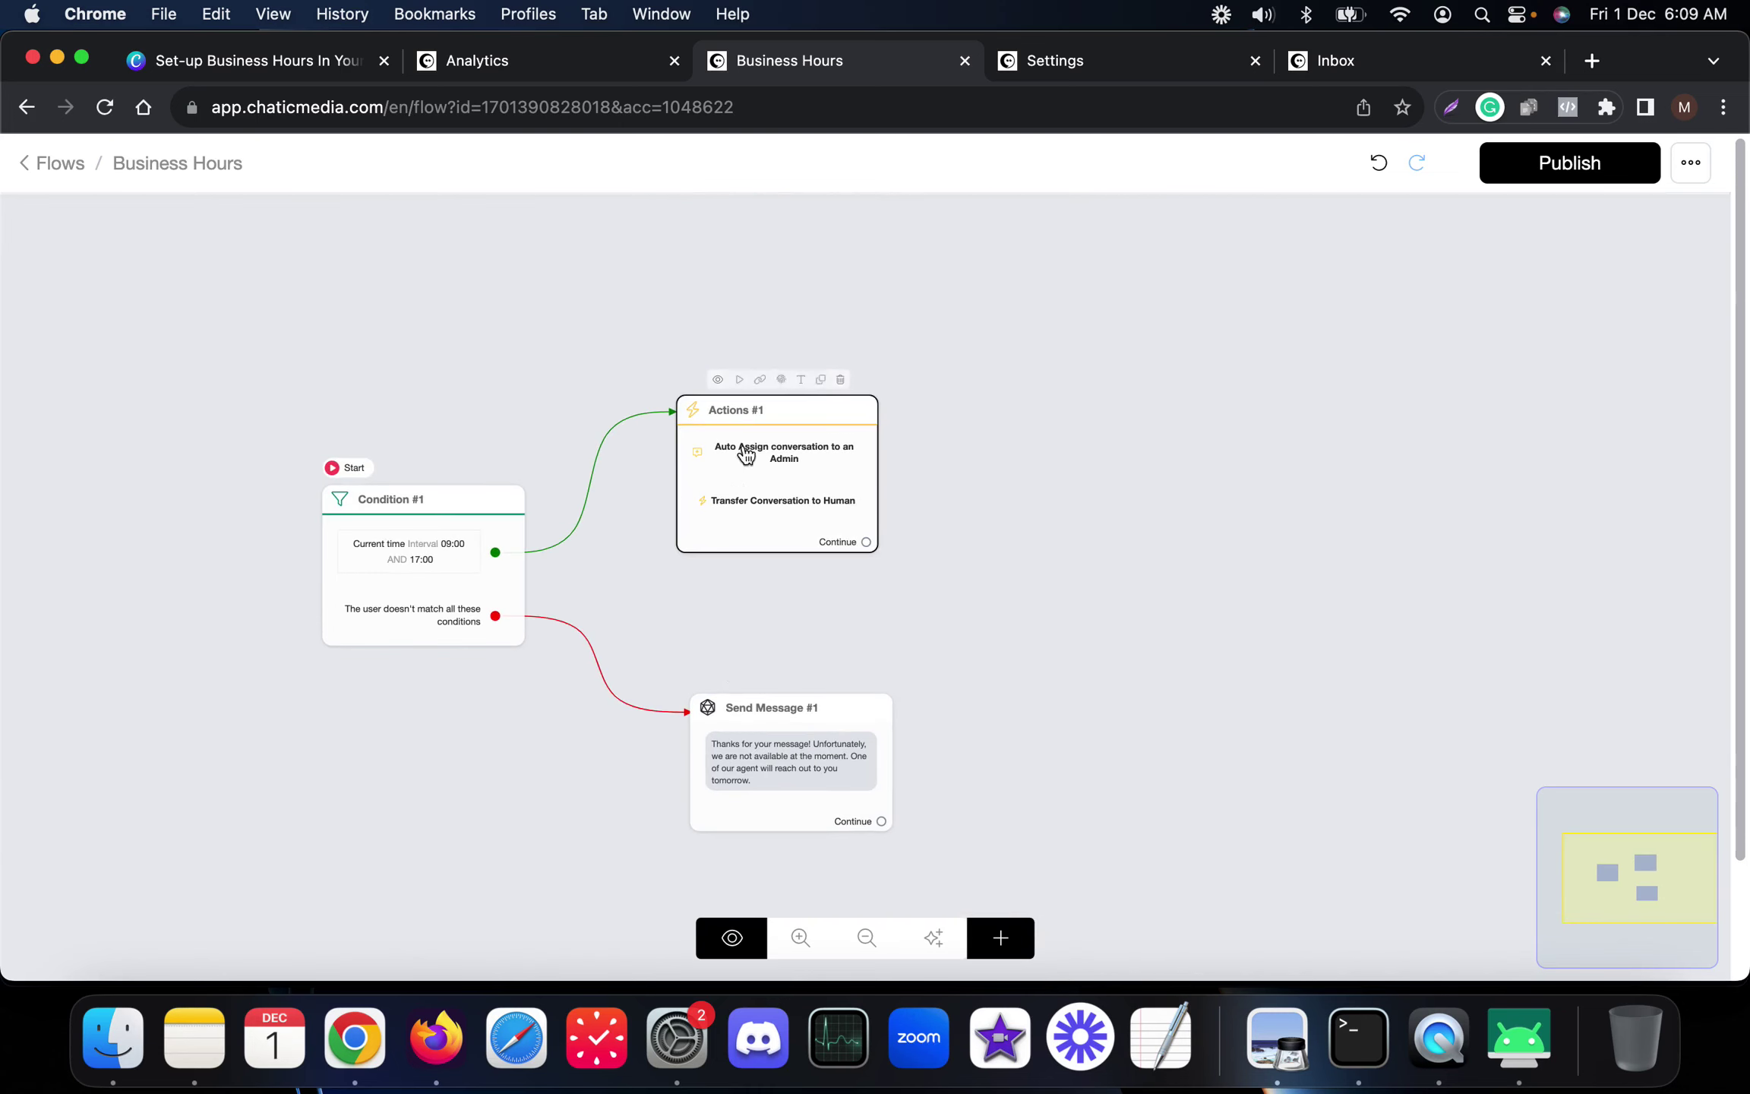
click(820, 379)
drag(764, 465, 1071, 856)
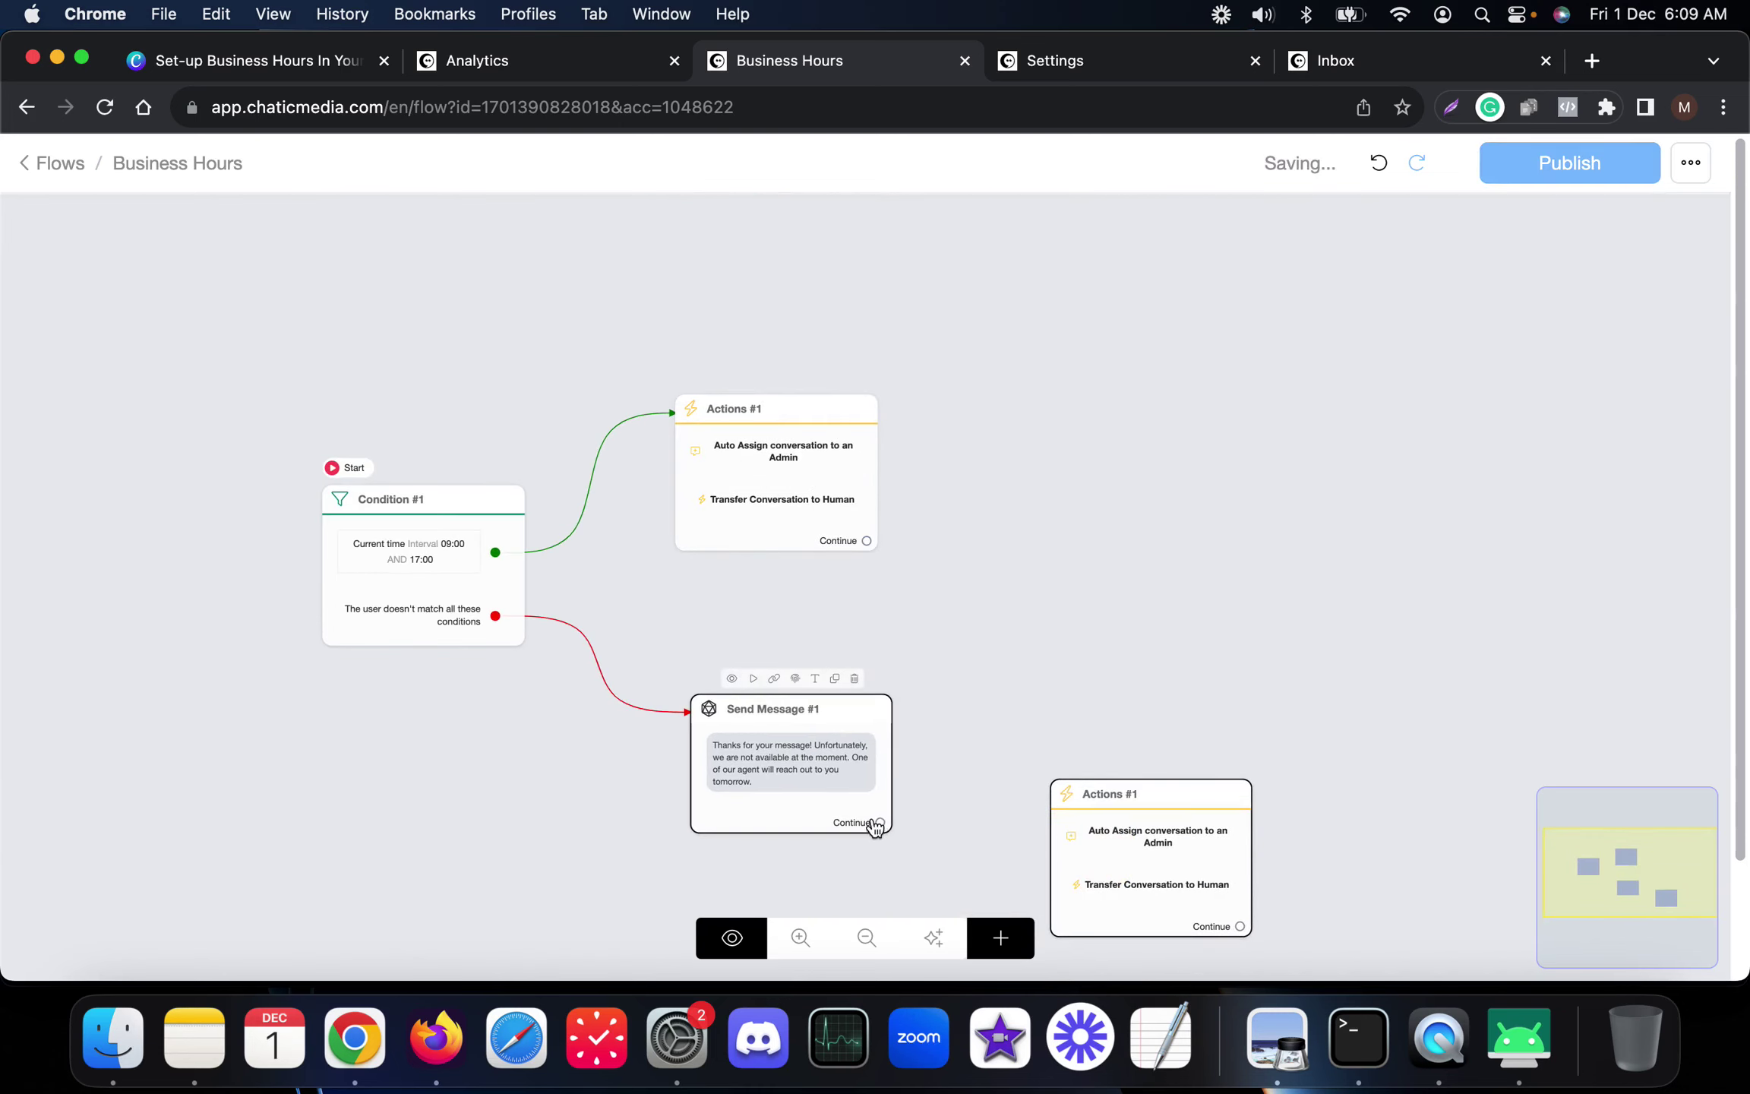
drag(881, 820, 1027, 722)
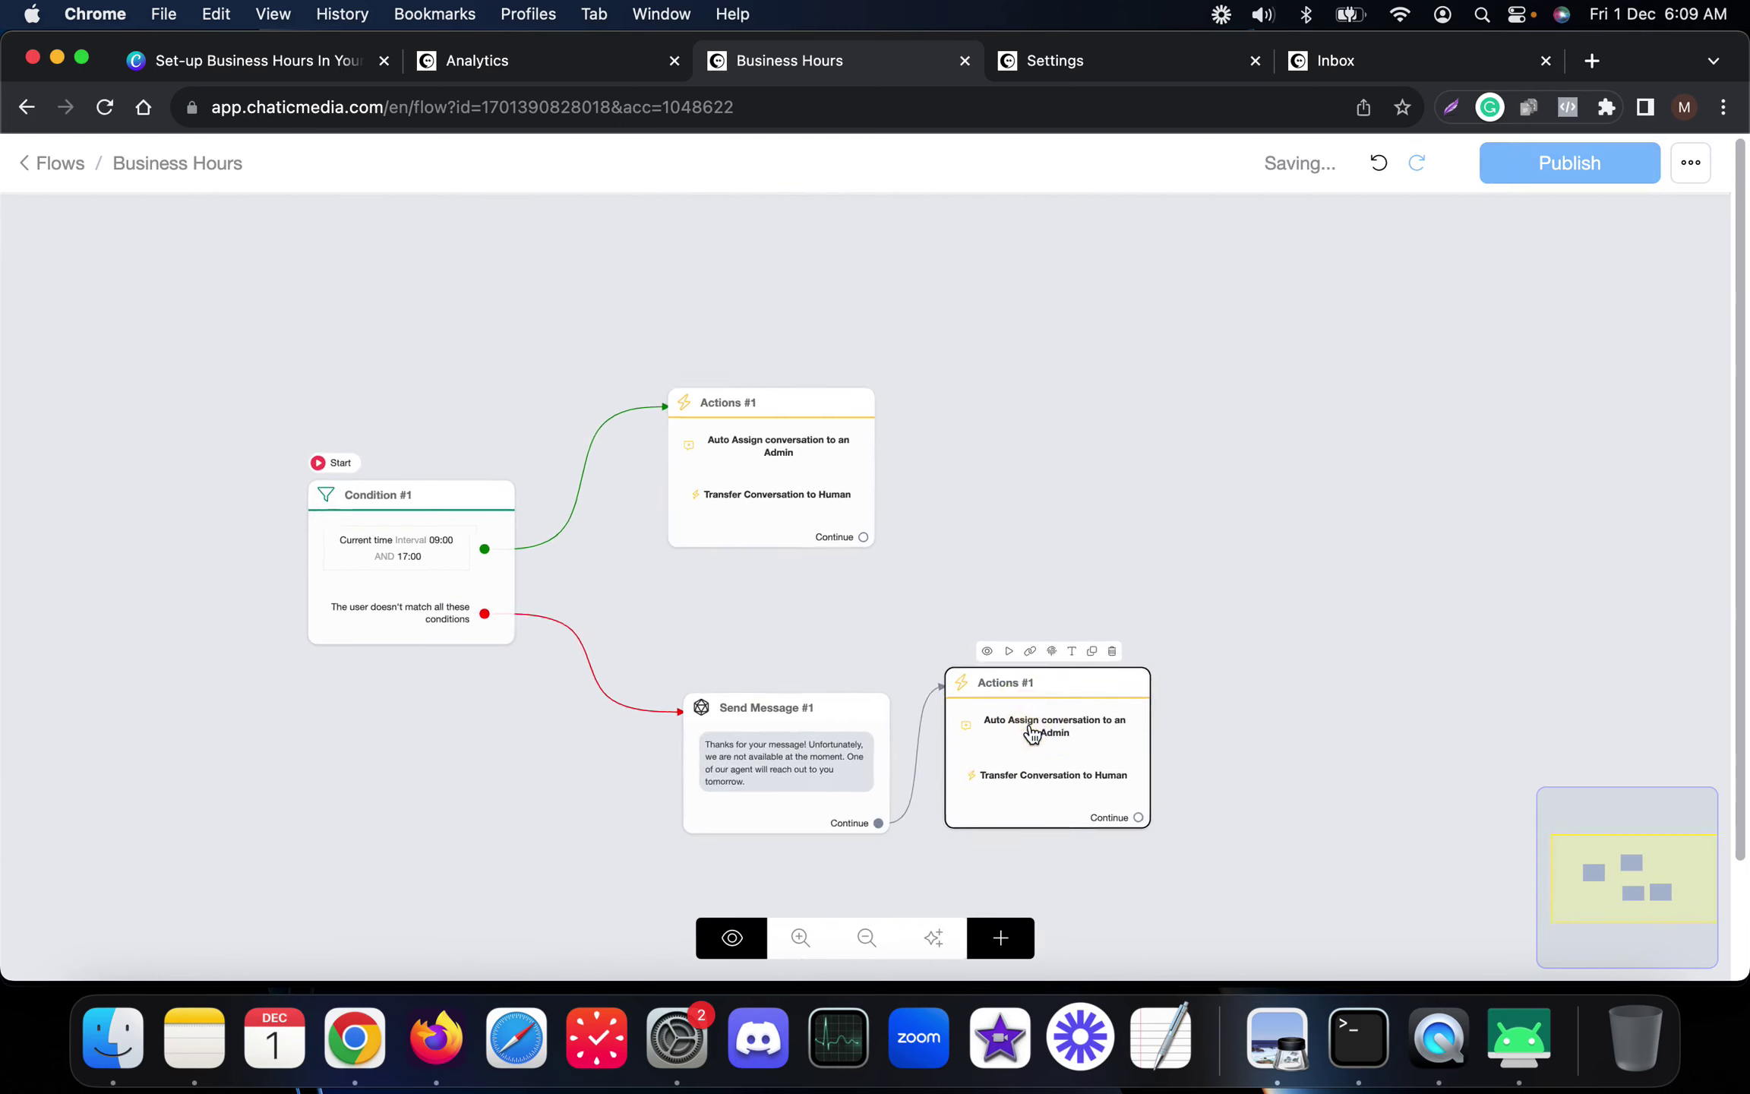
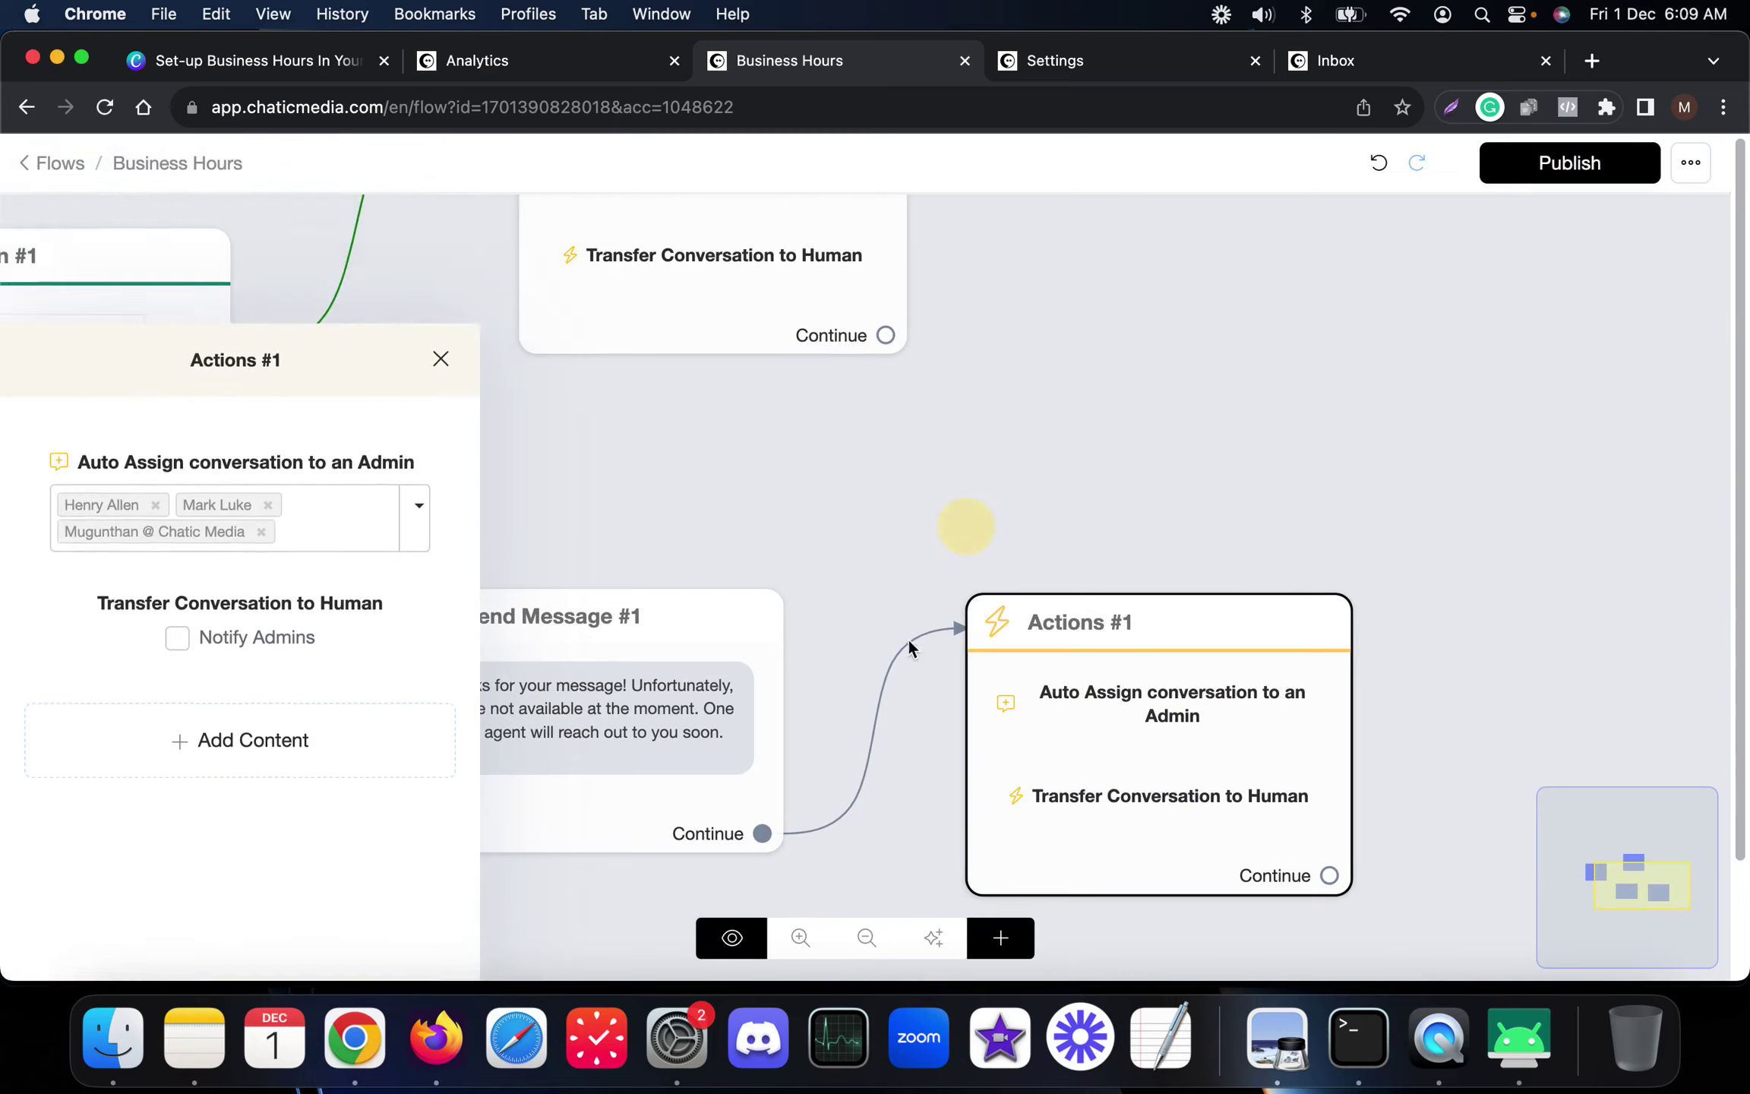
Publish the updated Business Hours flow
scroll(875, 771, down, 5)
click(1551, 180)
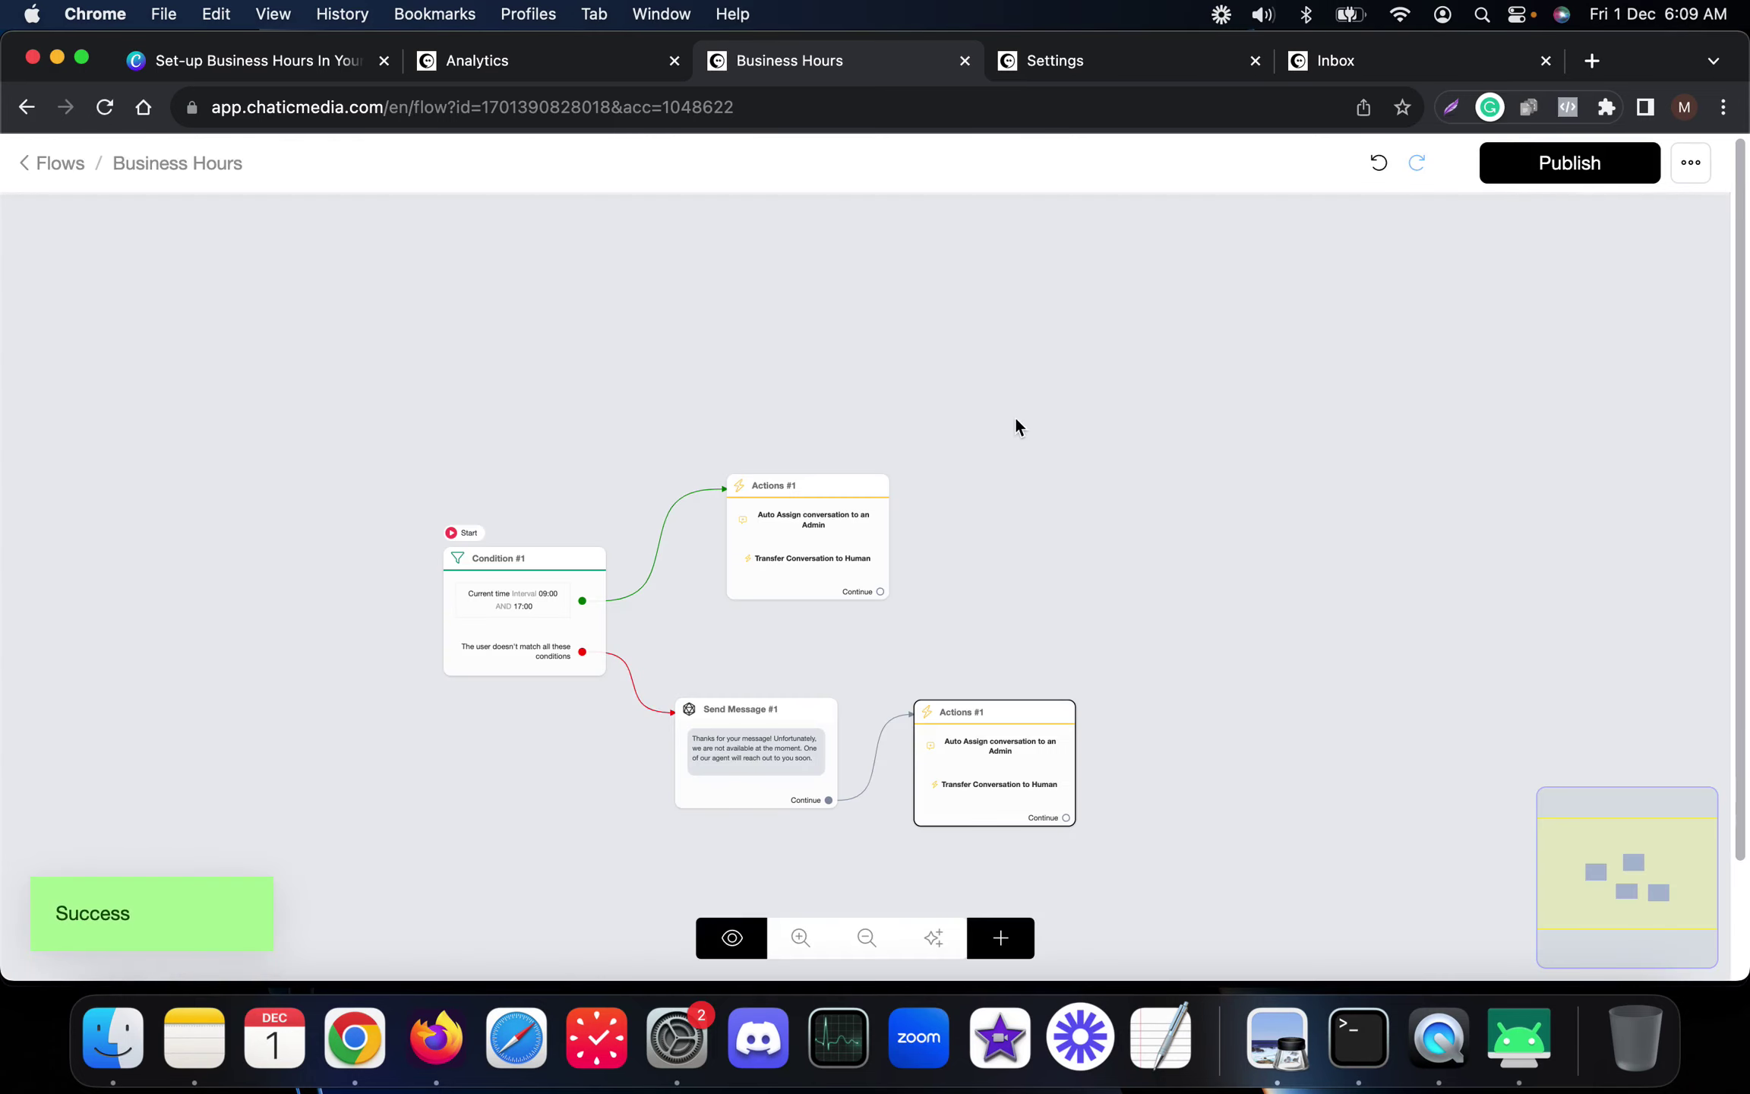
Test the updated flow by sending another "Hi" from the scrcpy phone window with the inbox open behind it
click(1348, 65)
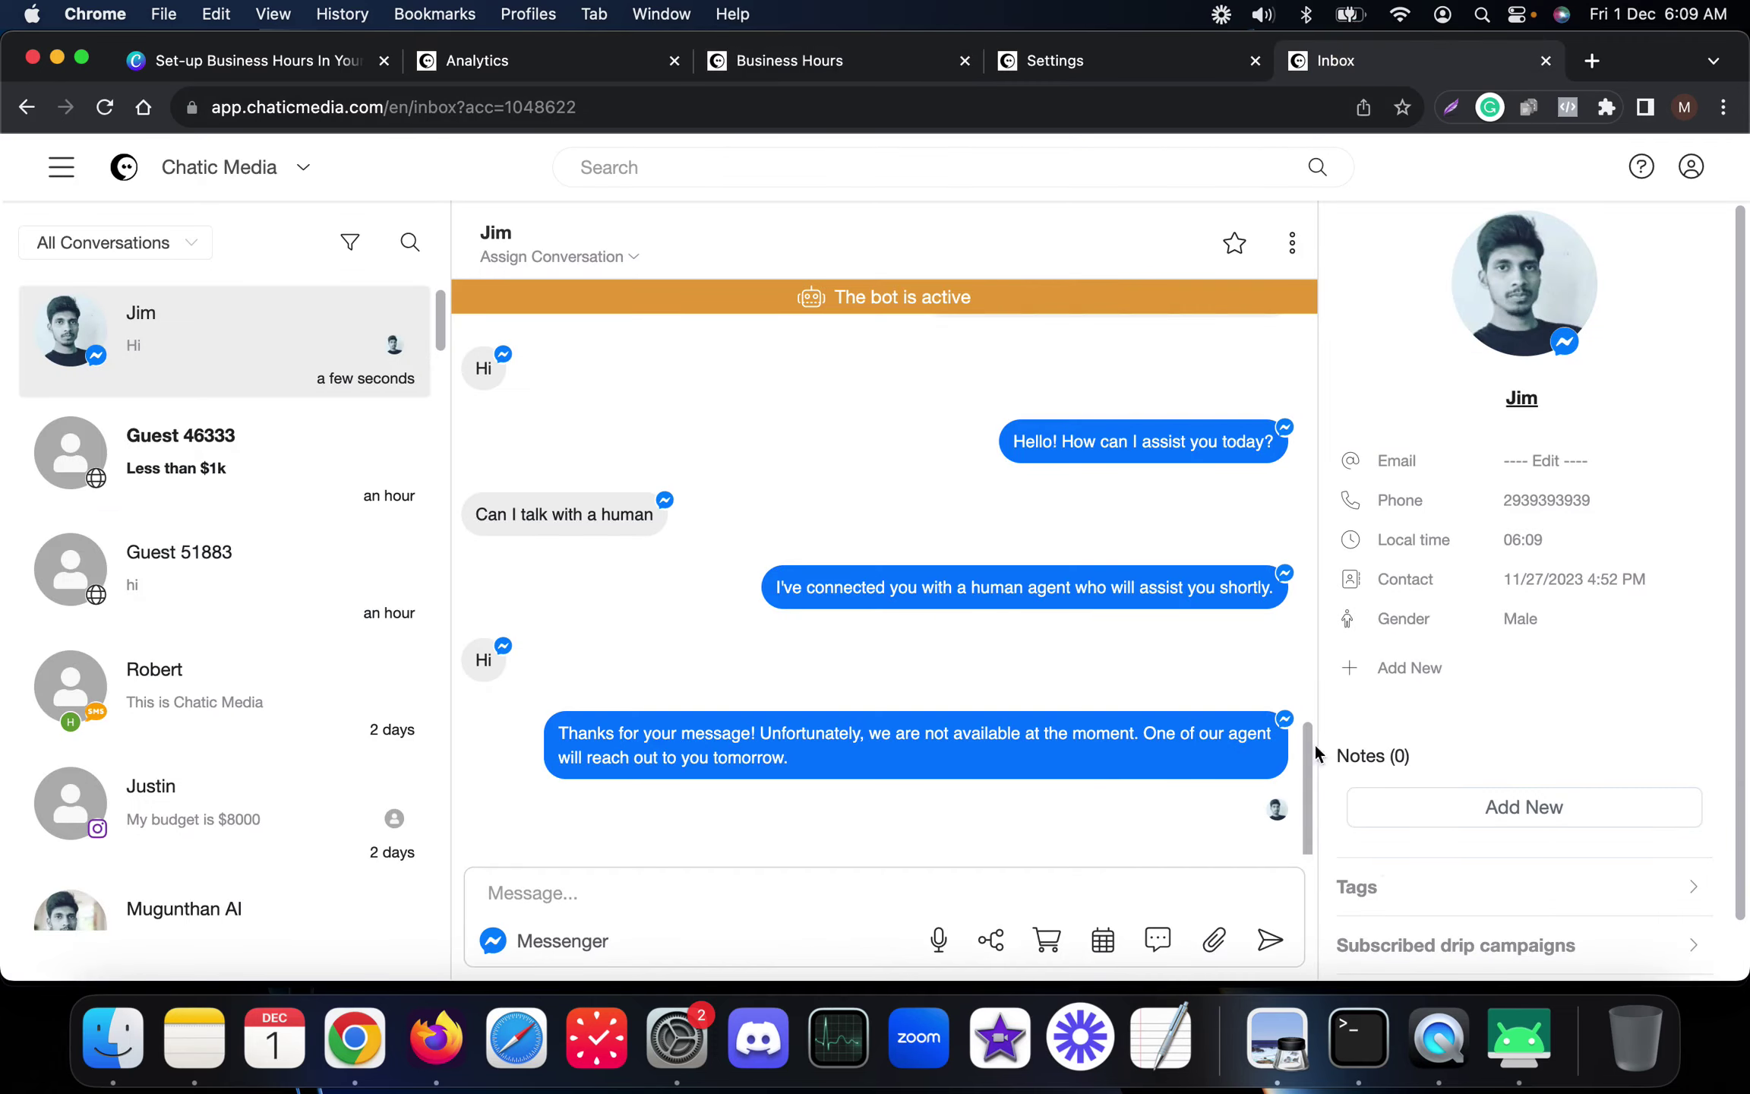
click(1518, 1036)
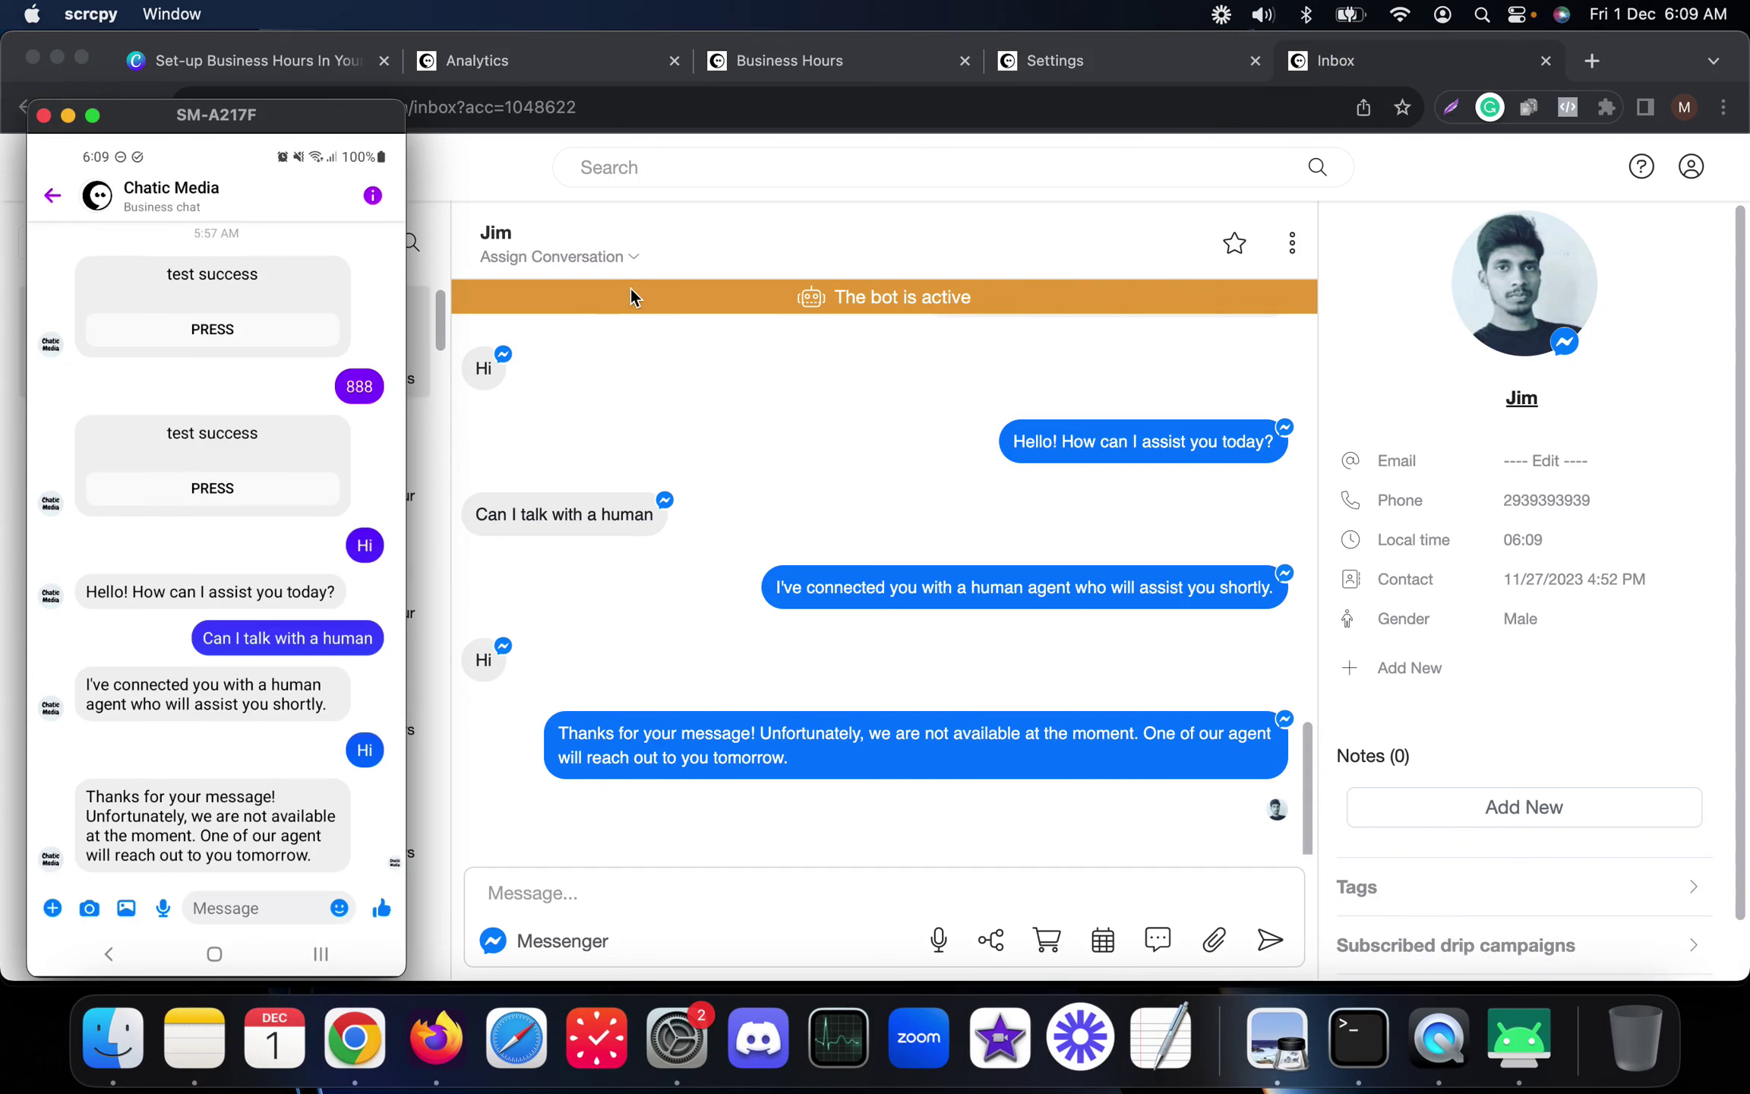
text(H)
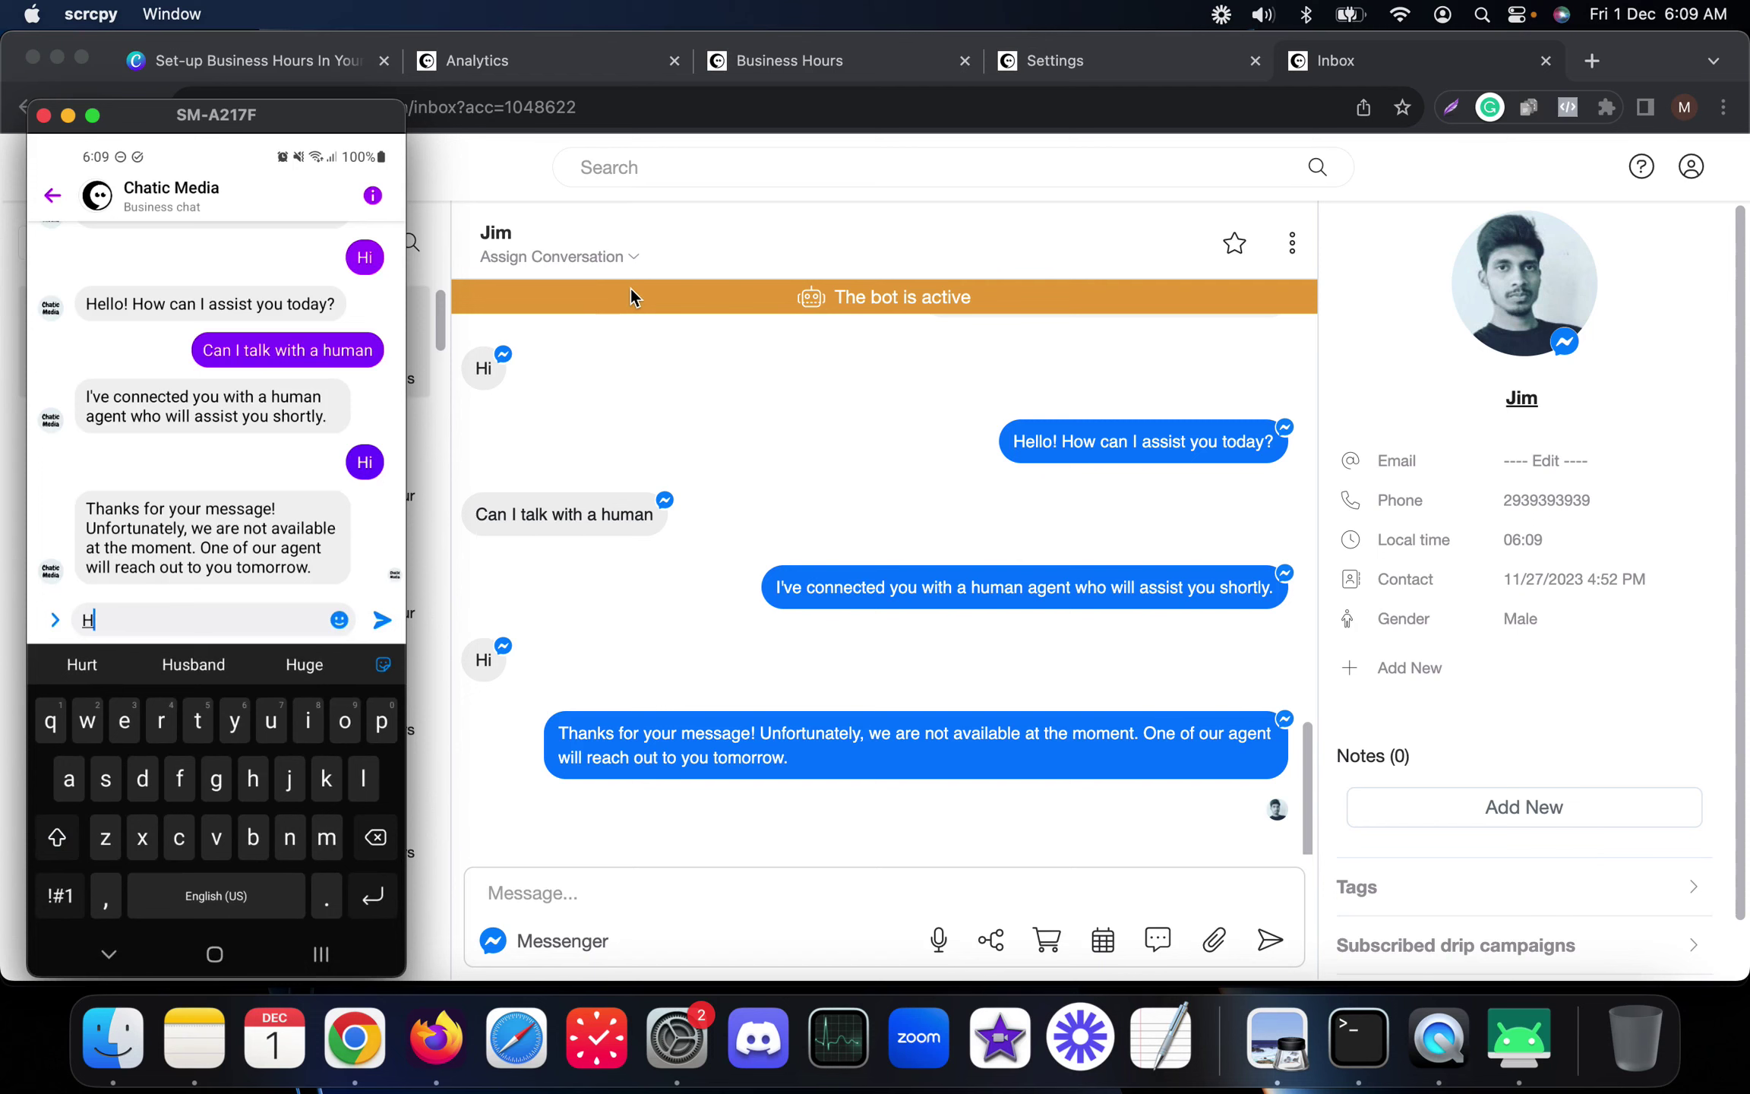
text(ui)
key(Return)
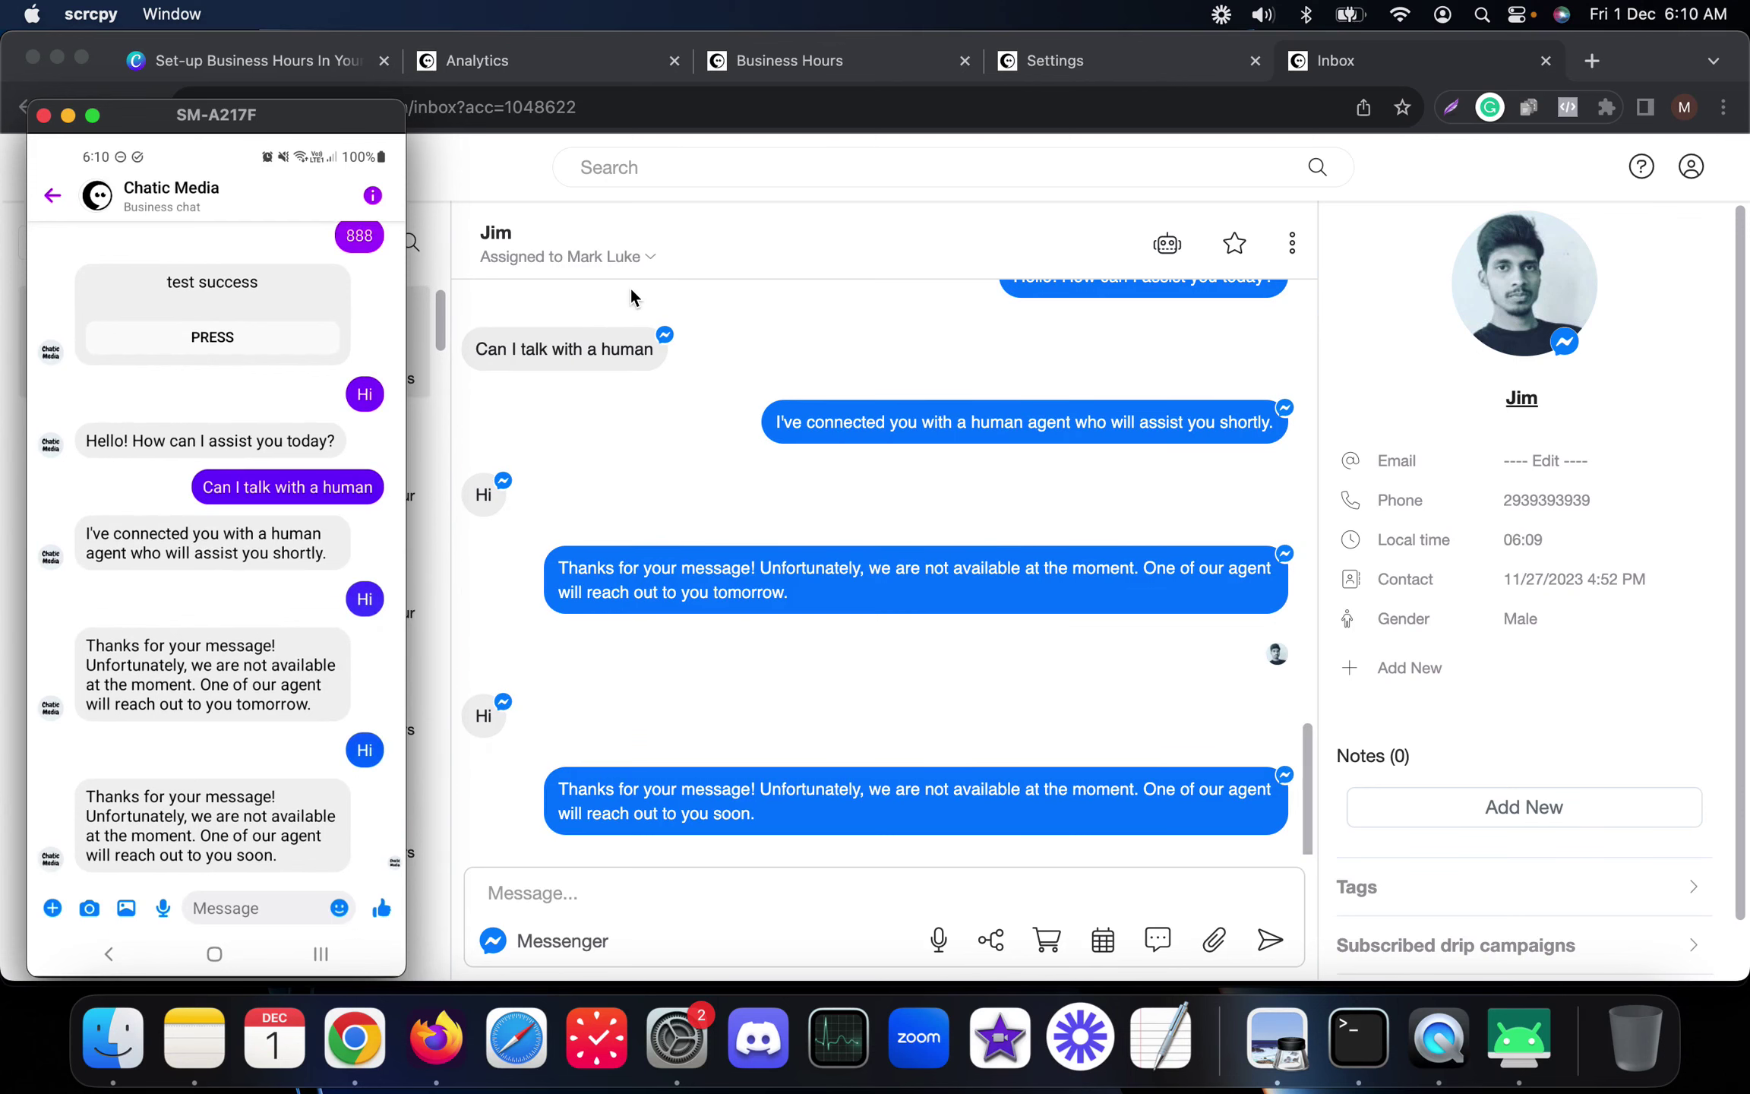
Check the Messenger conversation's replies and assignment, and filter the inbox to Human conversations
scroll(630, 293, up, 1)
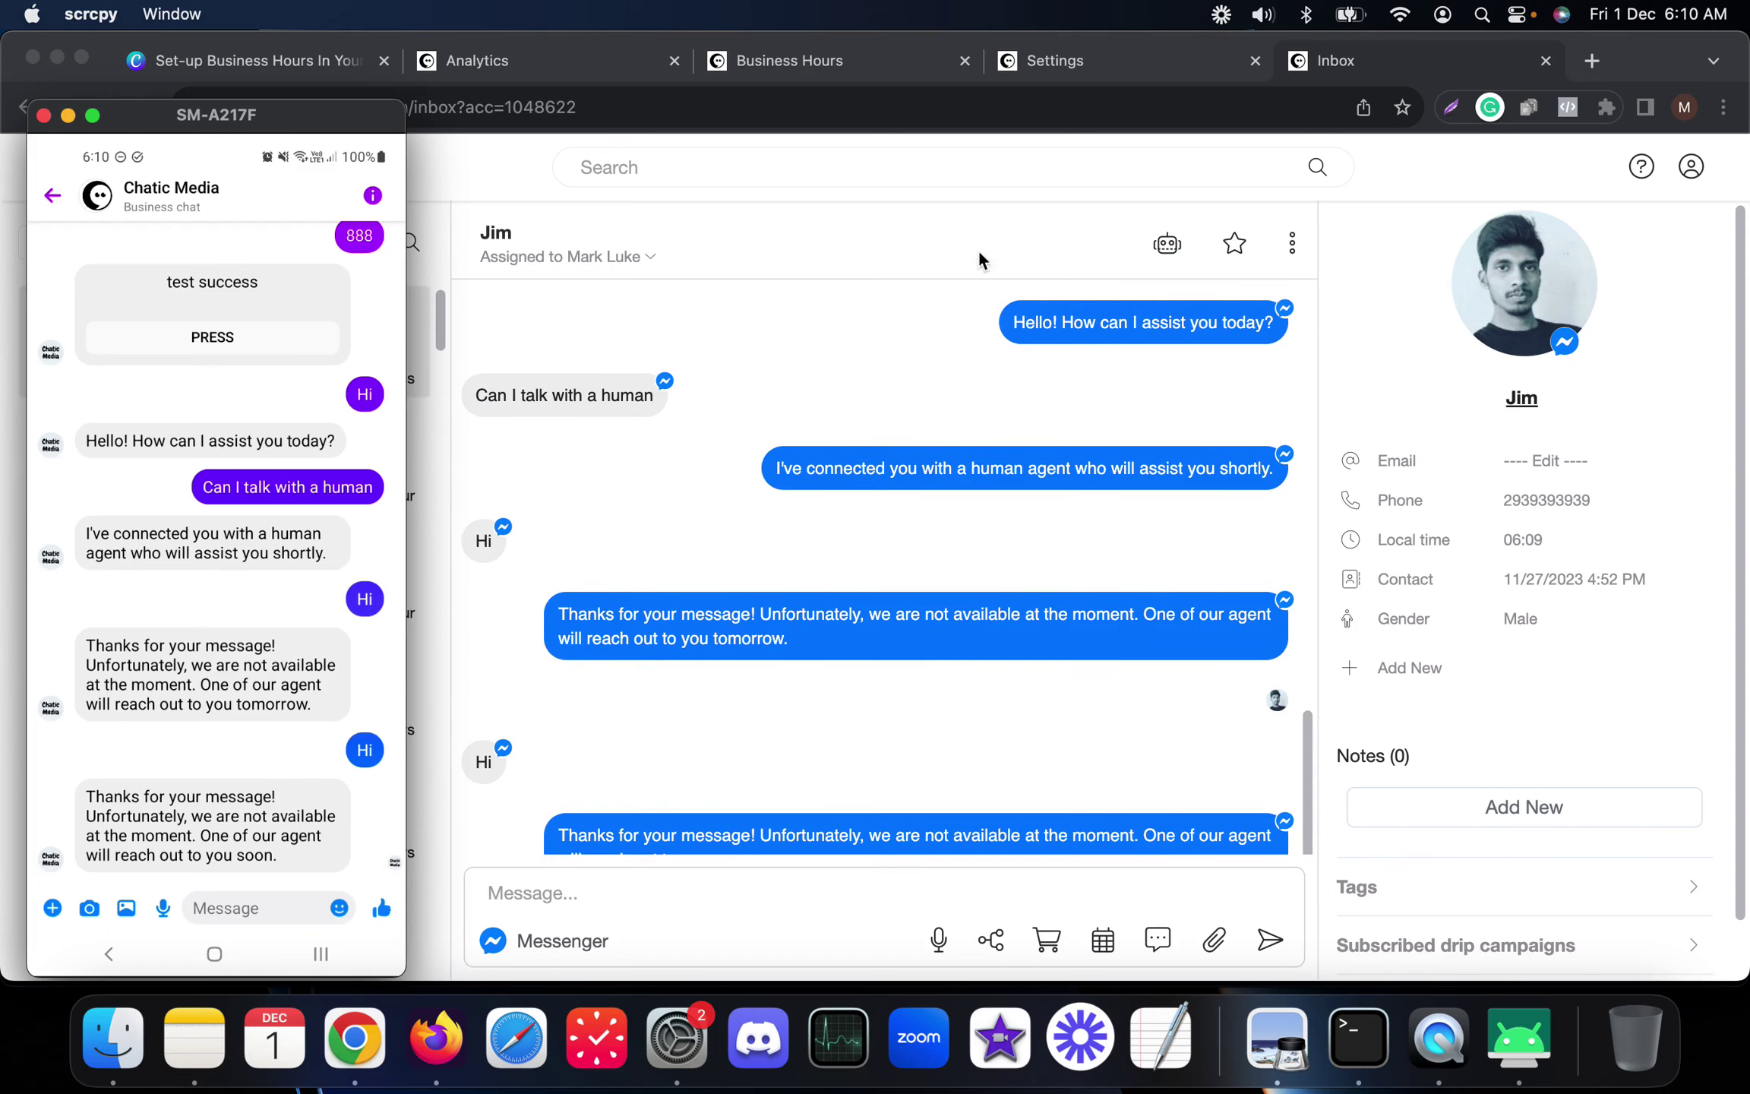
click(843, 376)
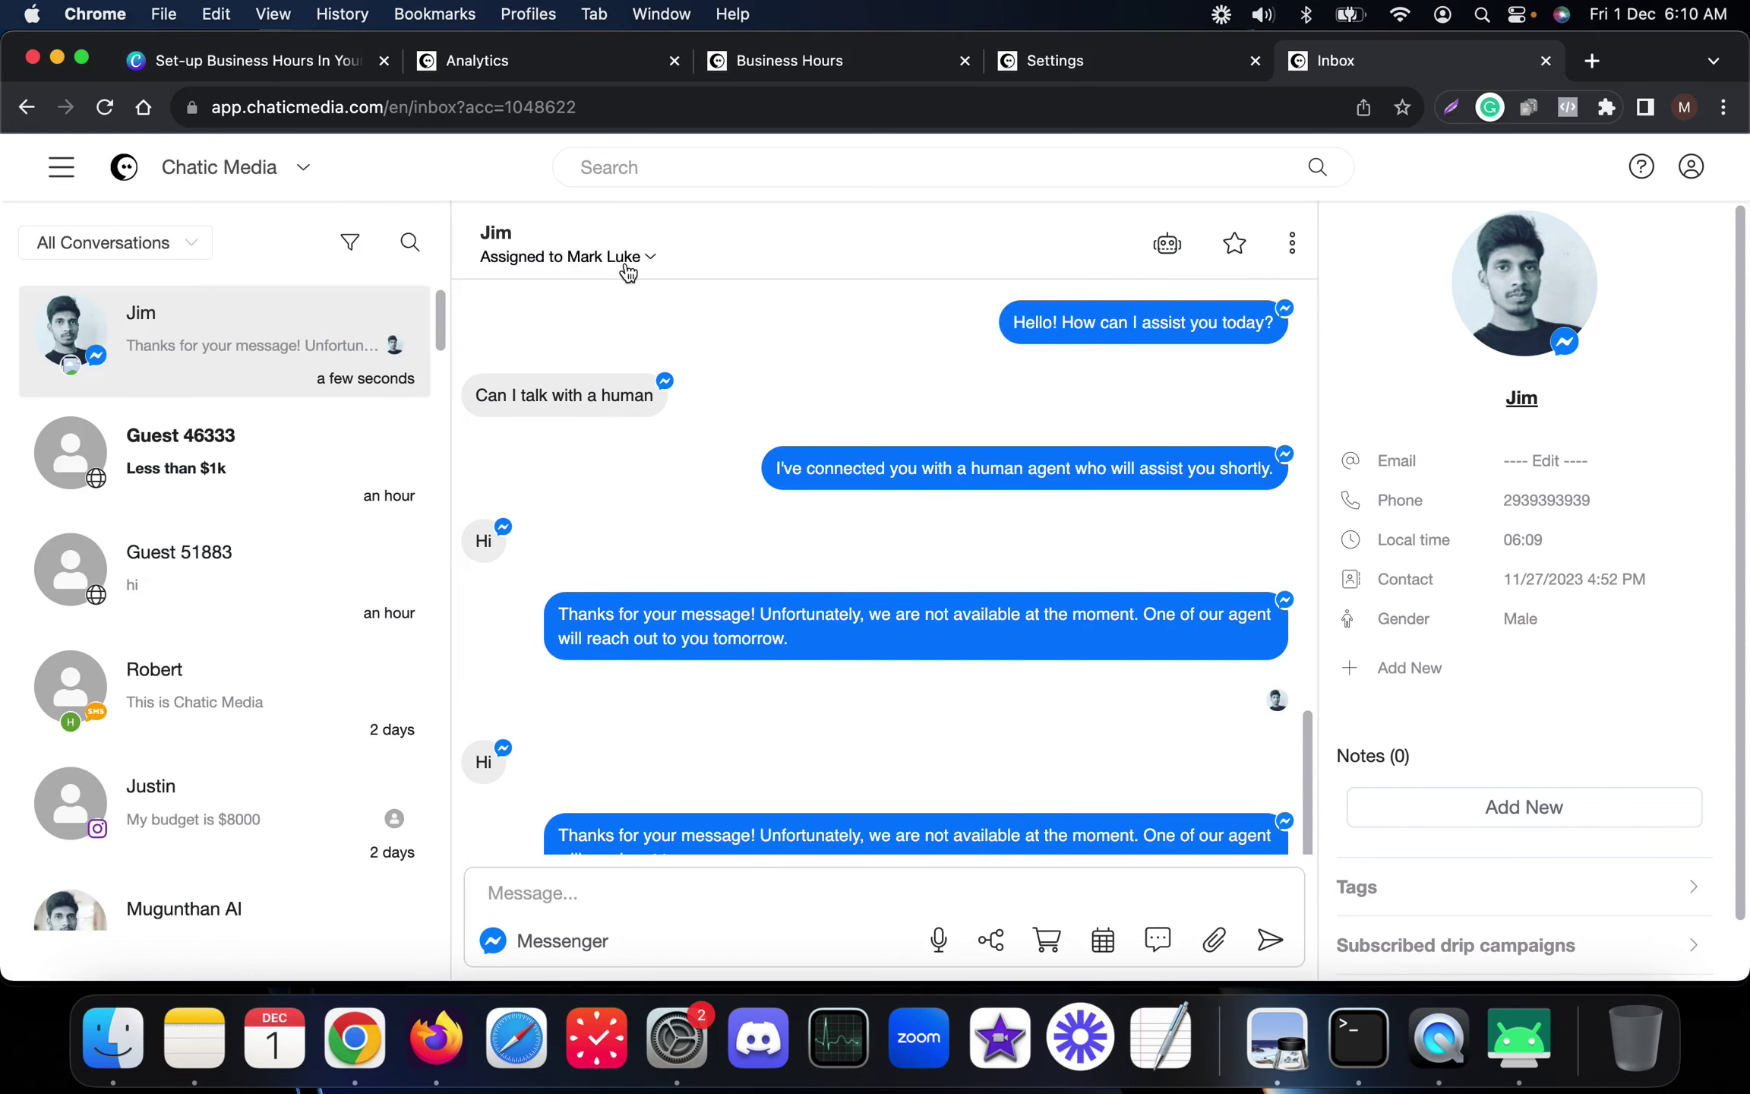
click(187, 245)
click(86, 304)
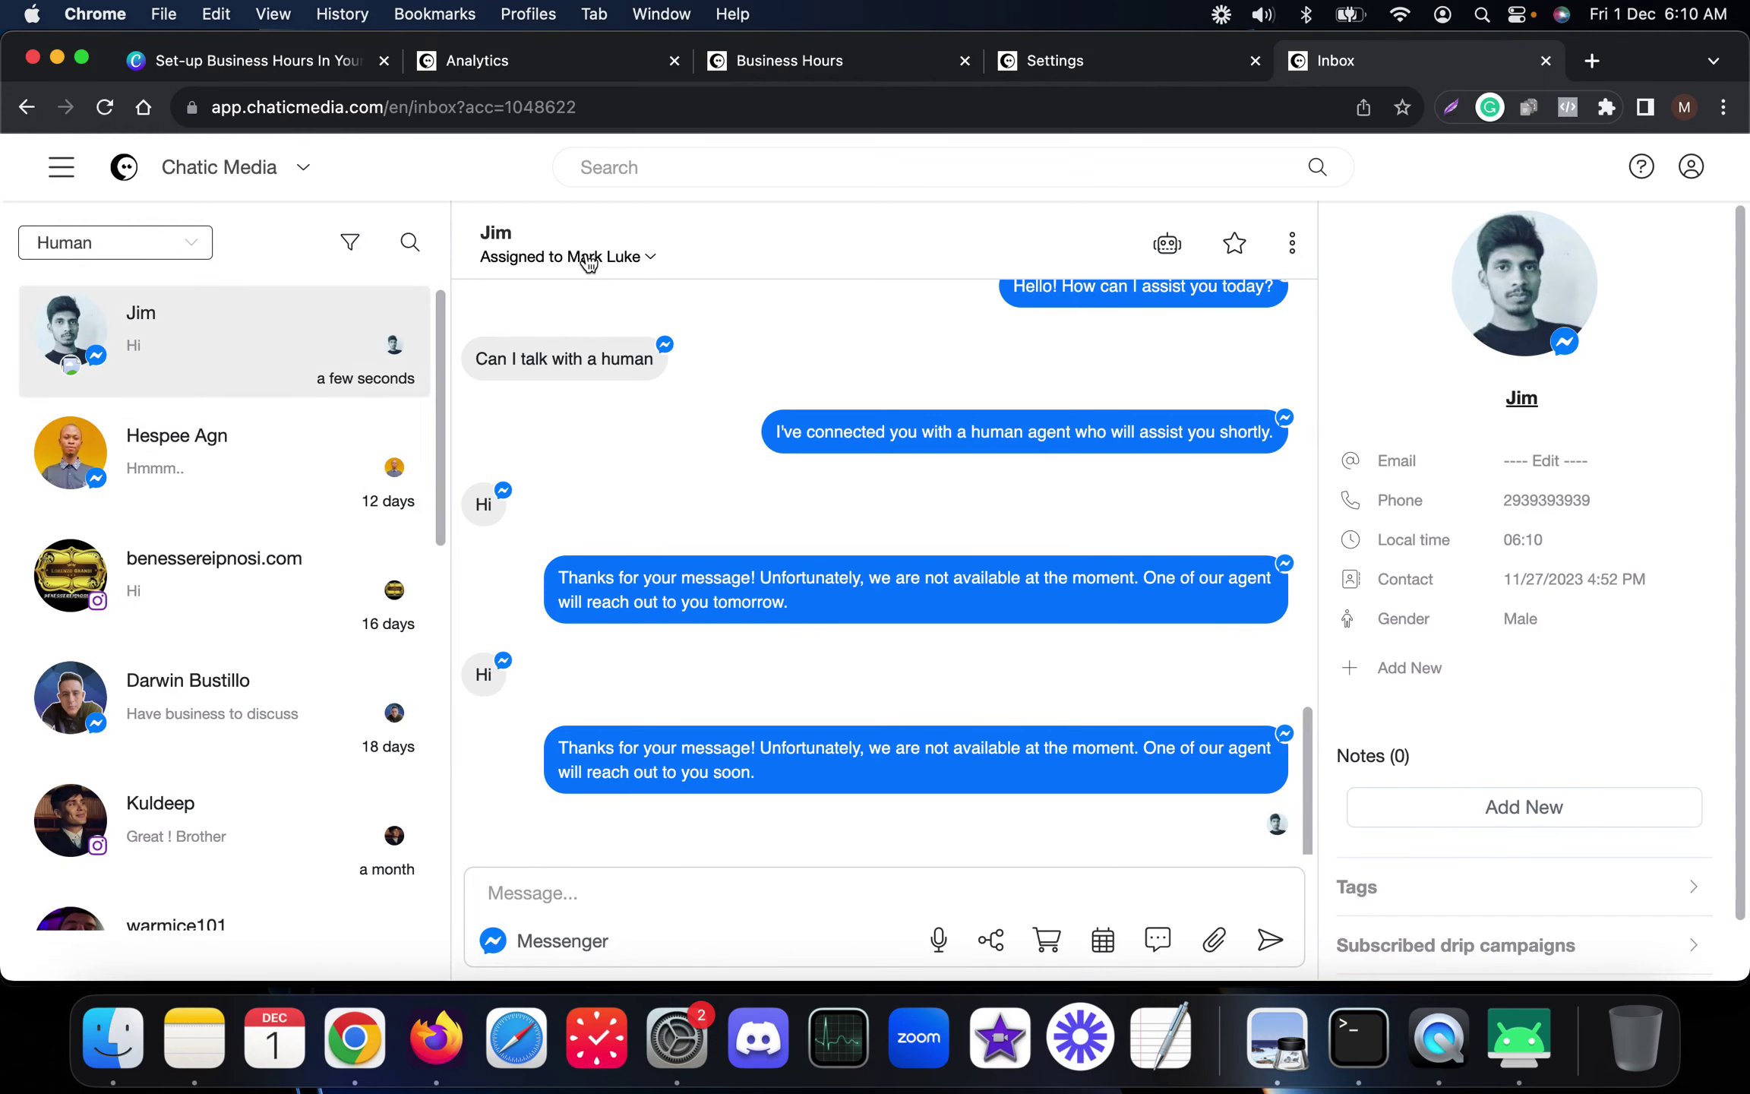
Examine the Business Hours flow's out-of-hours branch, including the admin assignment settings in the Actions block after Send Message #1
click(749, 60)
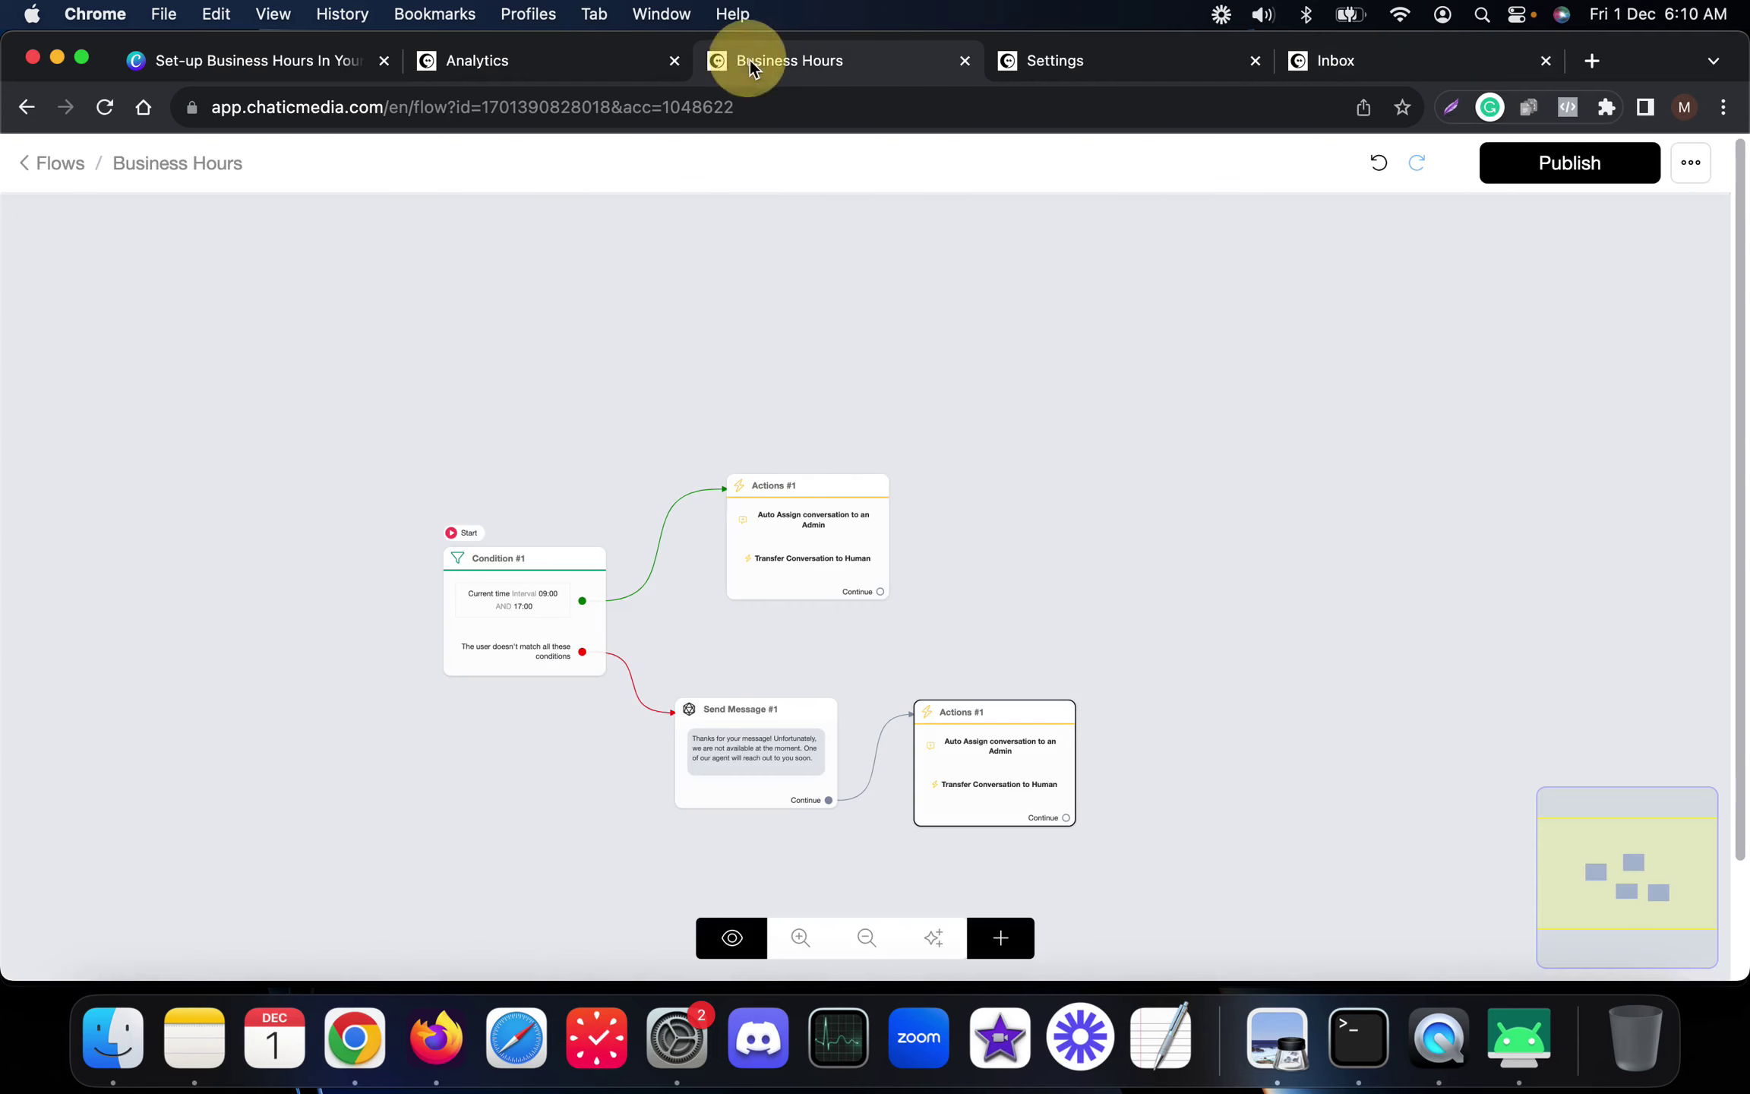
click(978, 751)
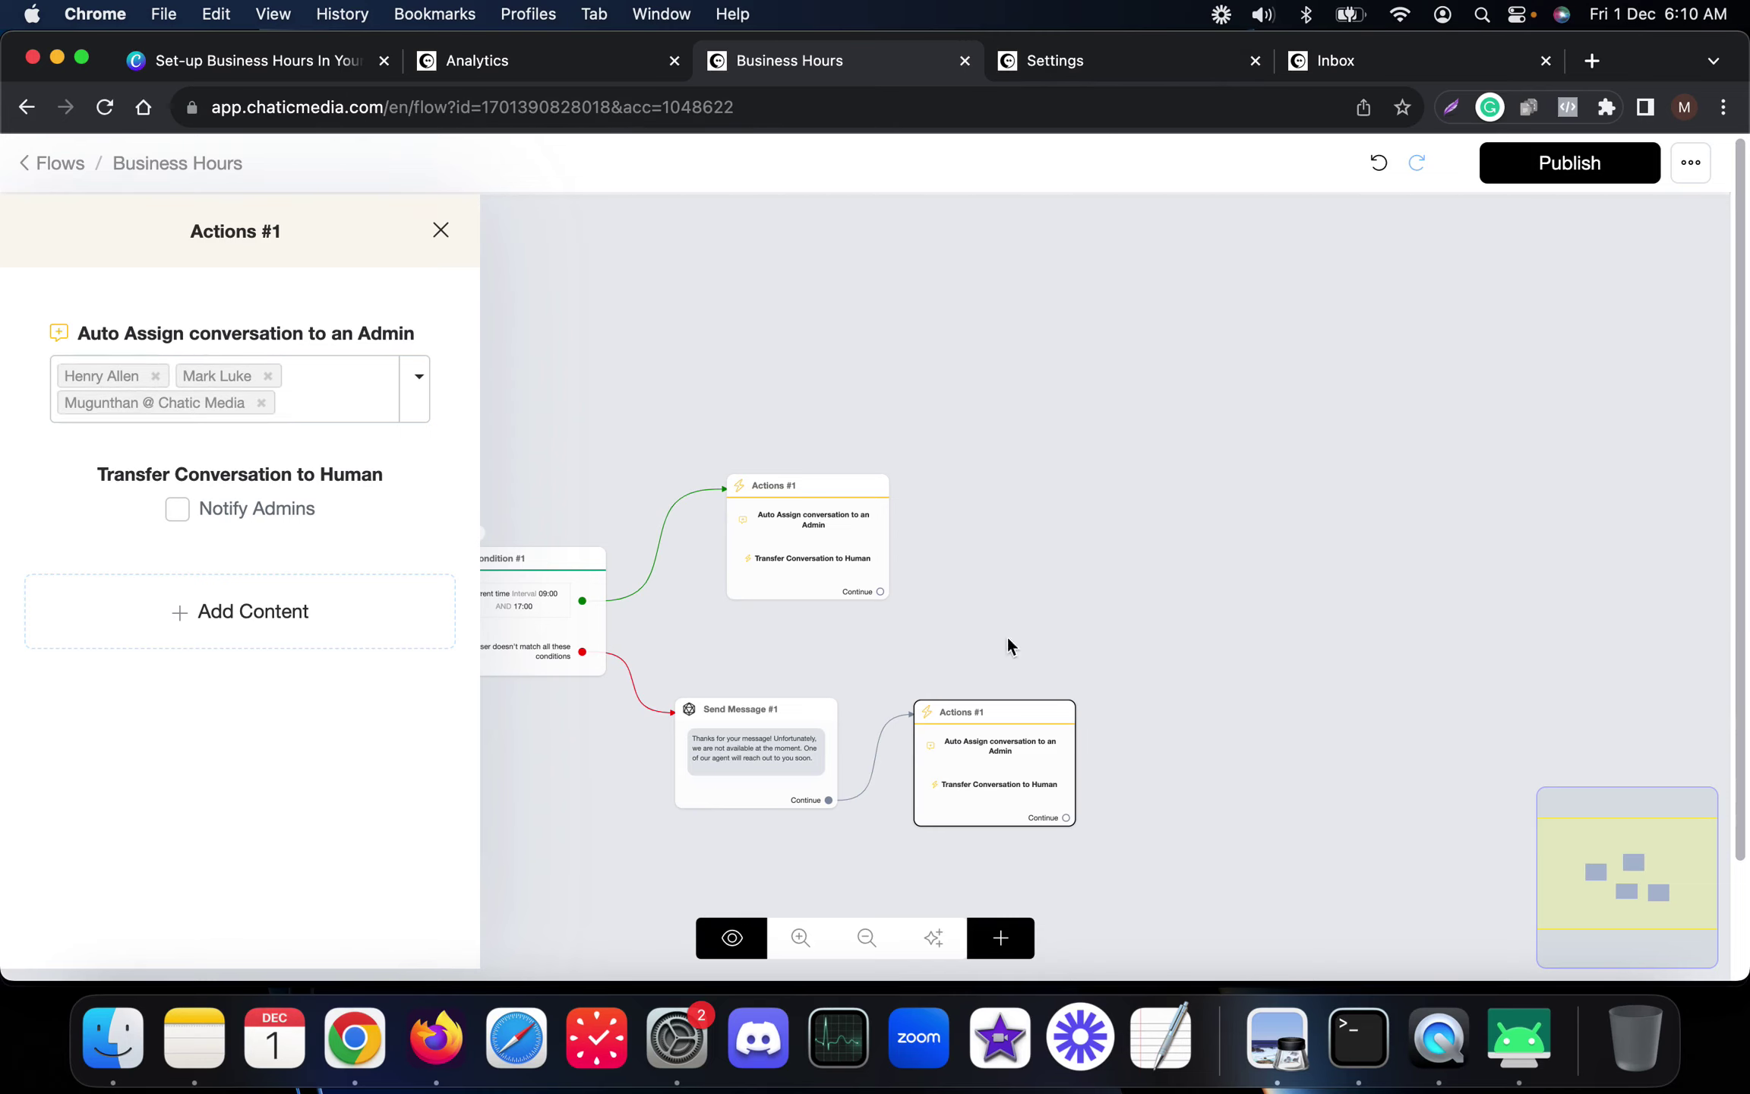
click(1188, 667)
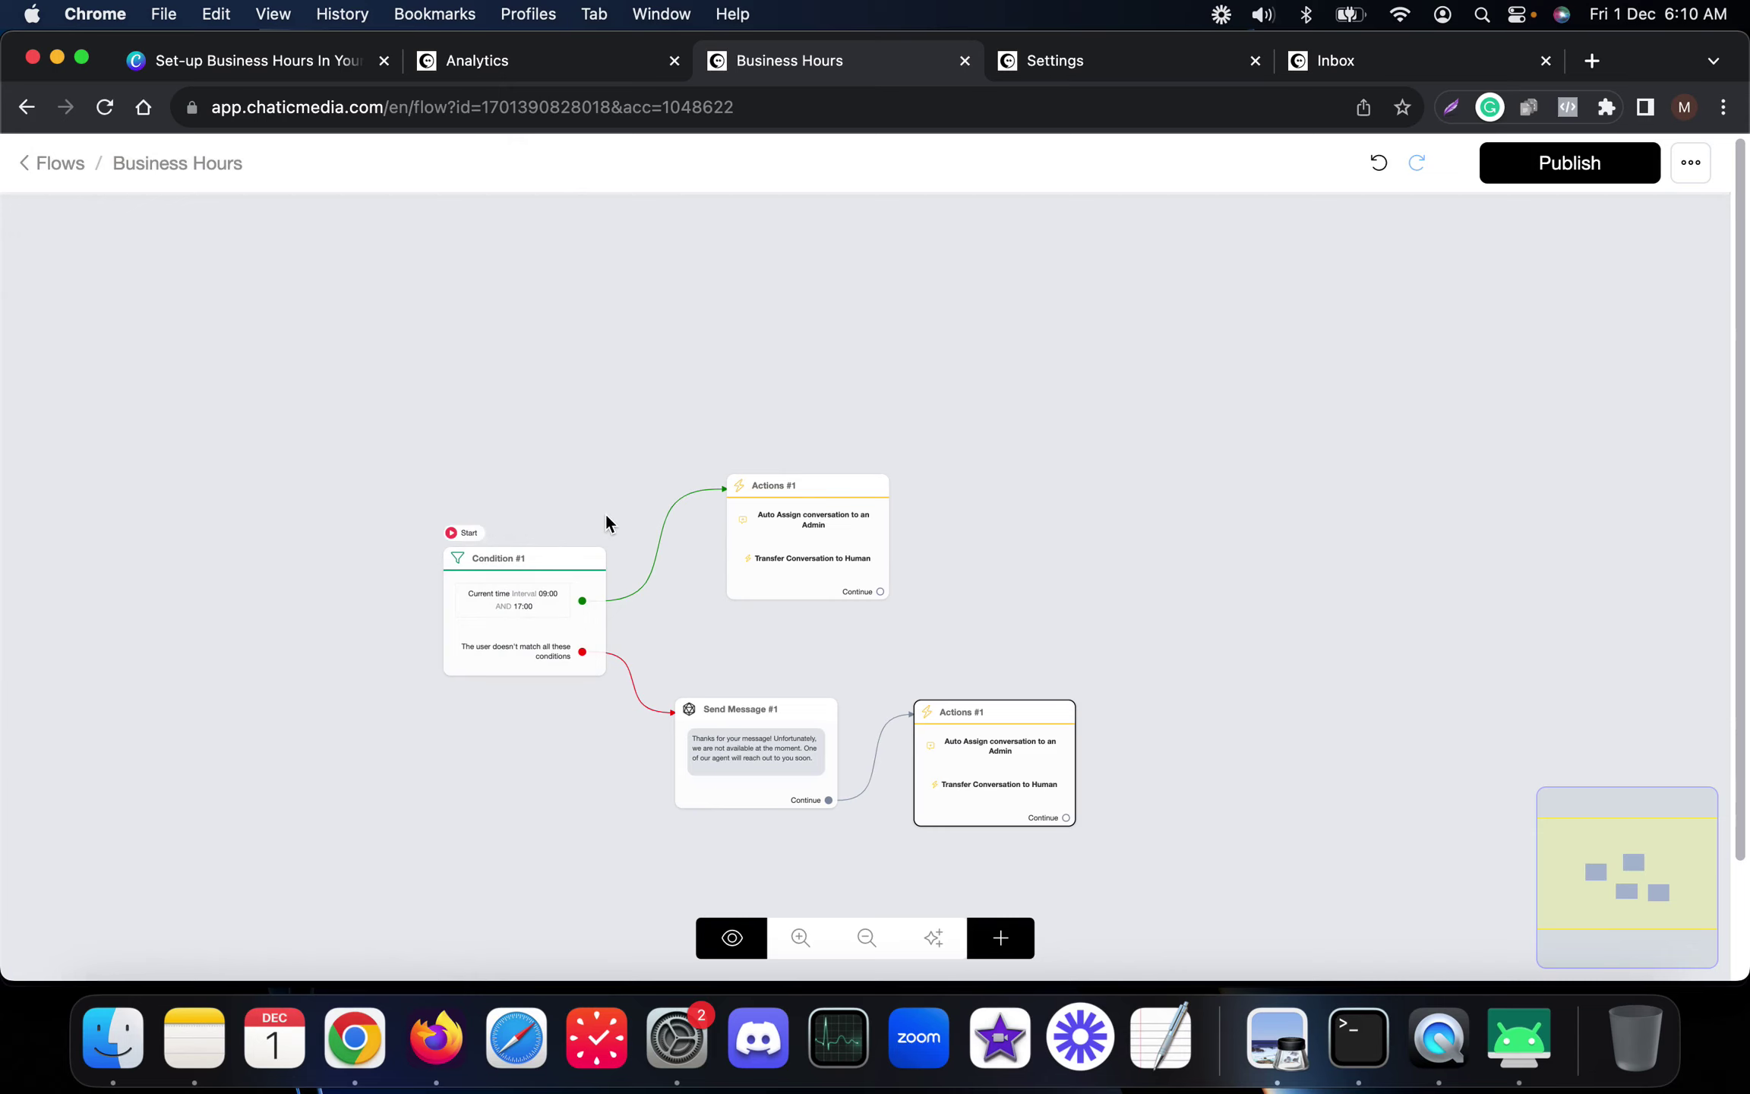
scroll(962, 553, down, 2)
scroll(824, 670, up, 10)
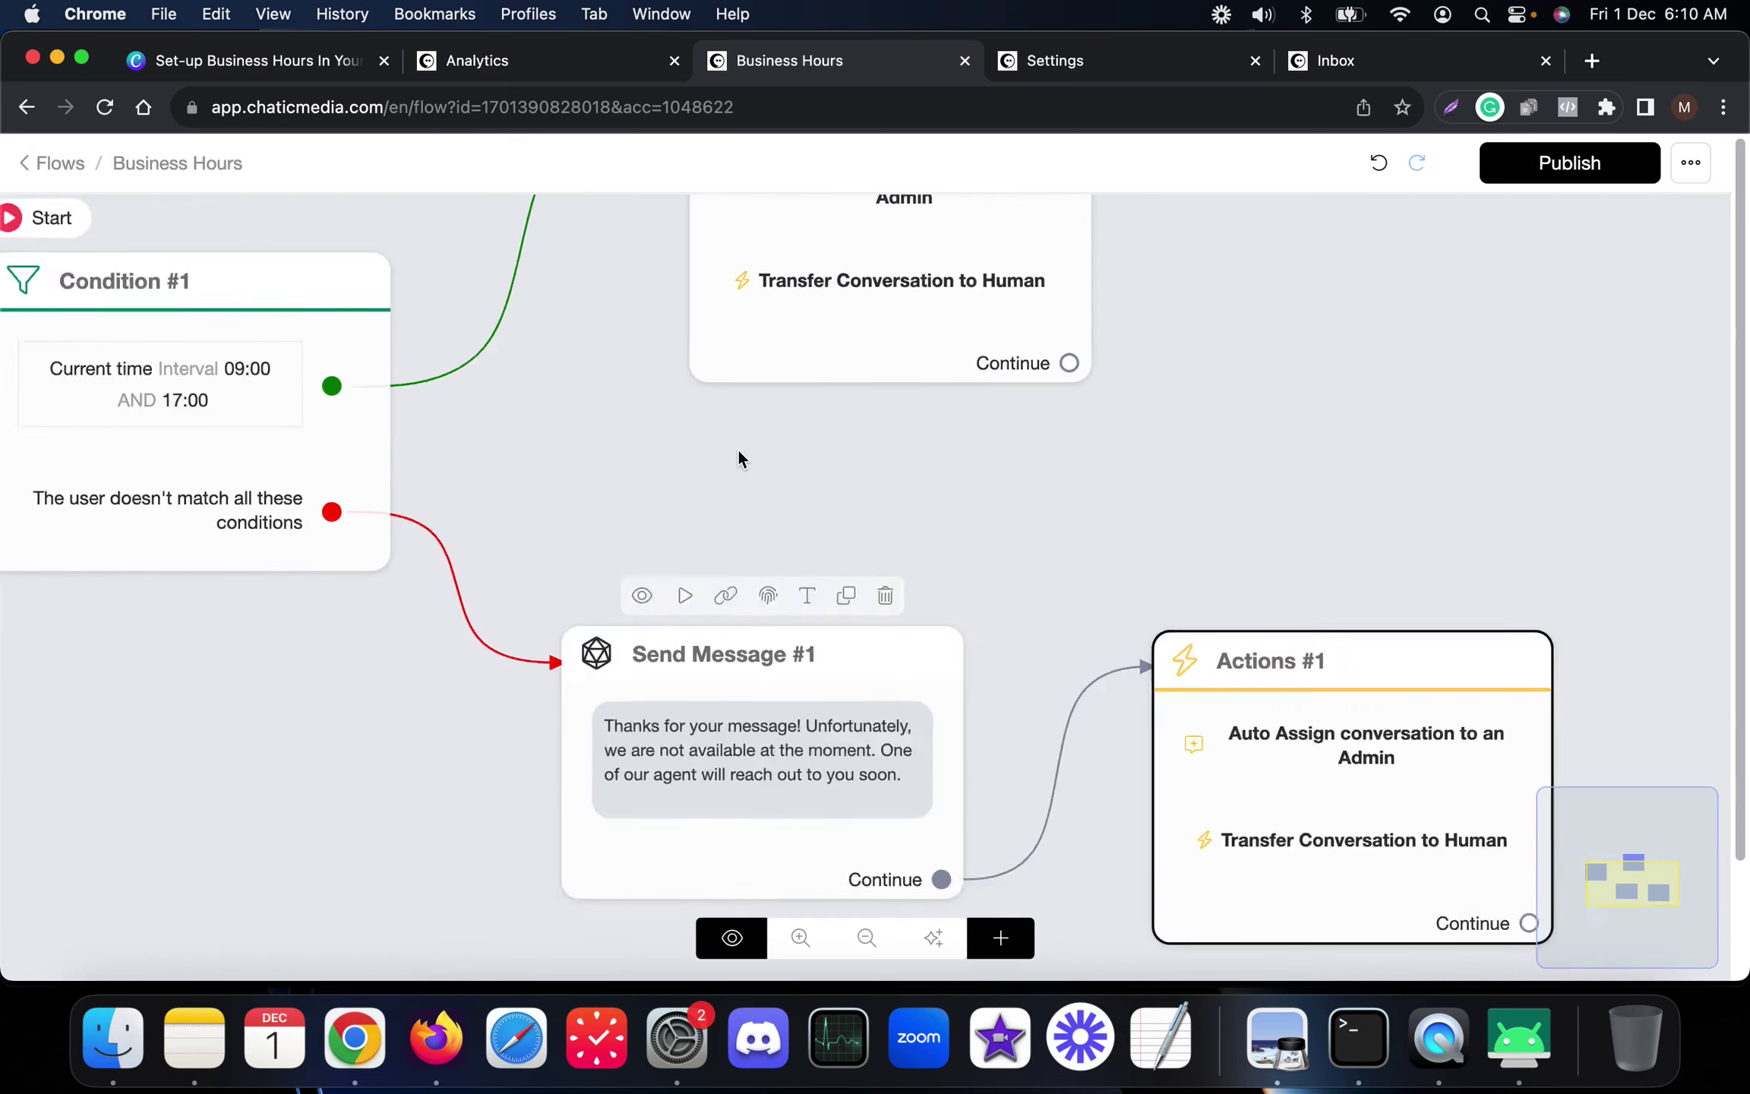
Move the Send Message #1 block and its following Actions block further right to free space below Condition #1
scroll(739, 459, down, 5)
drag(756, 449, 676, 496)
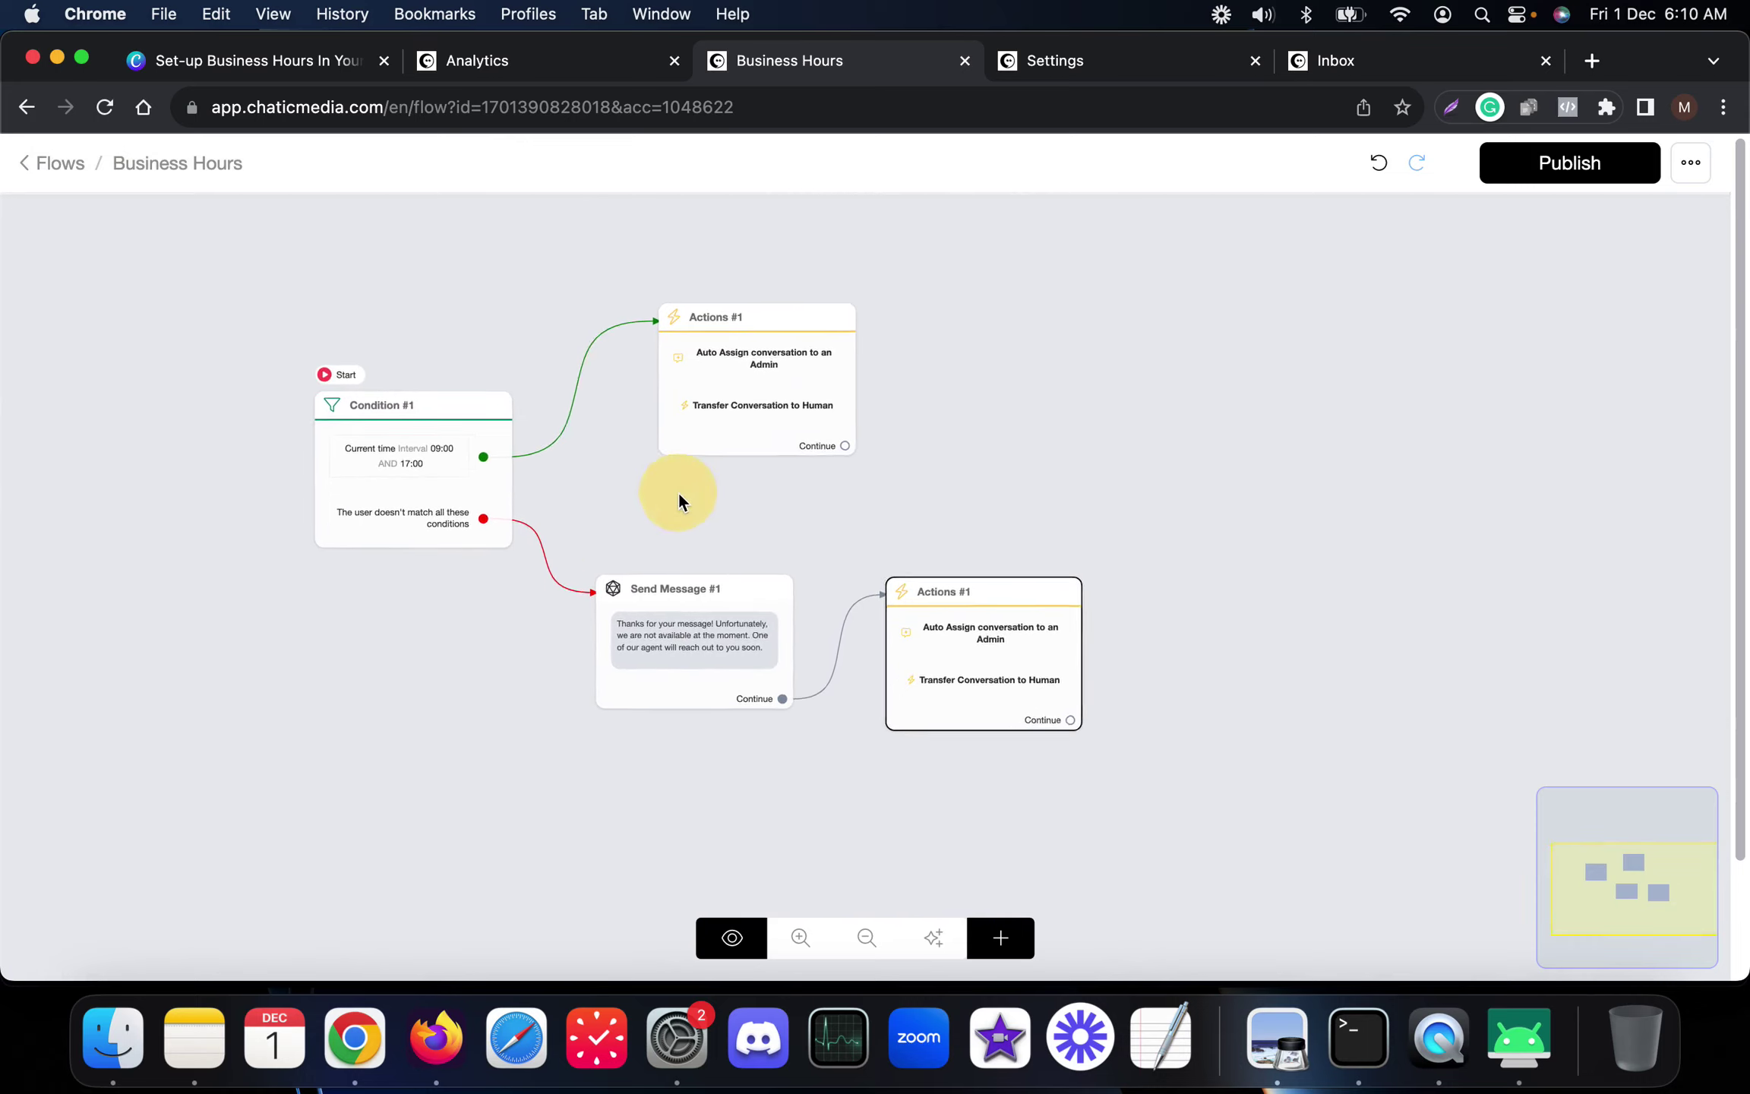
click(298, 495)
scroll(432, 491, up, 3)
scroll(402, 433, down, 1)
scroll(403, 432, down, 3)
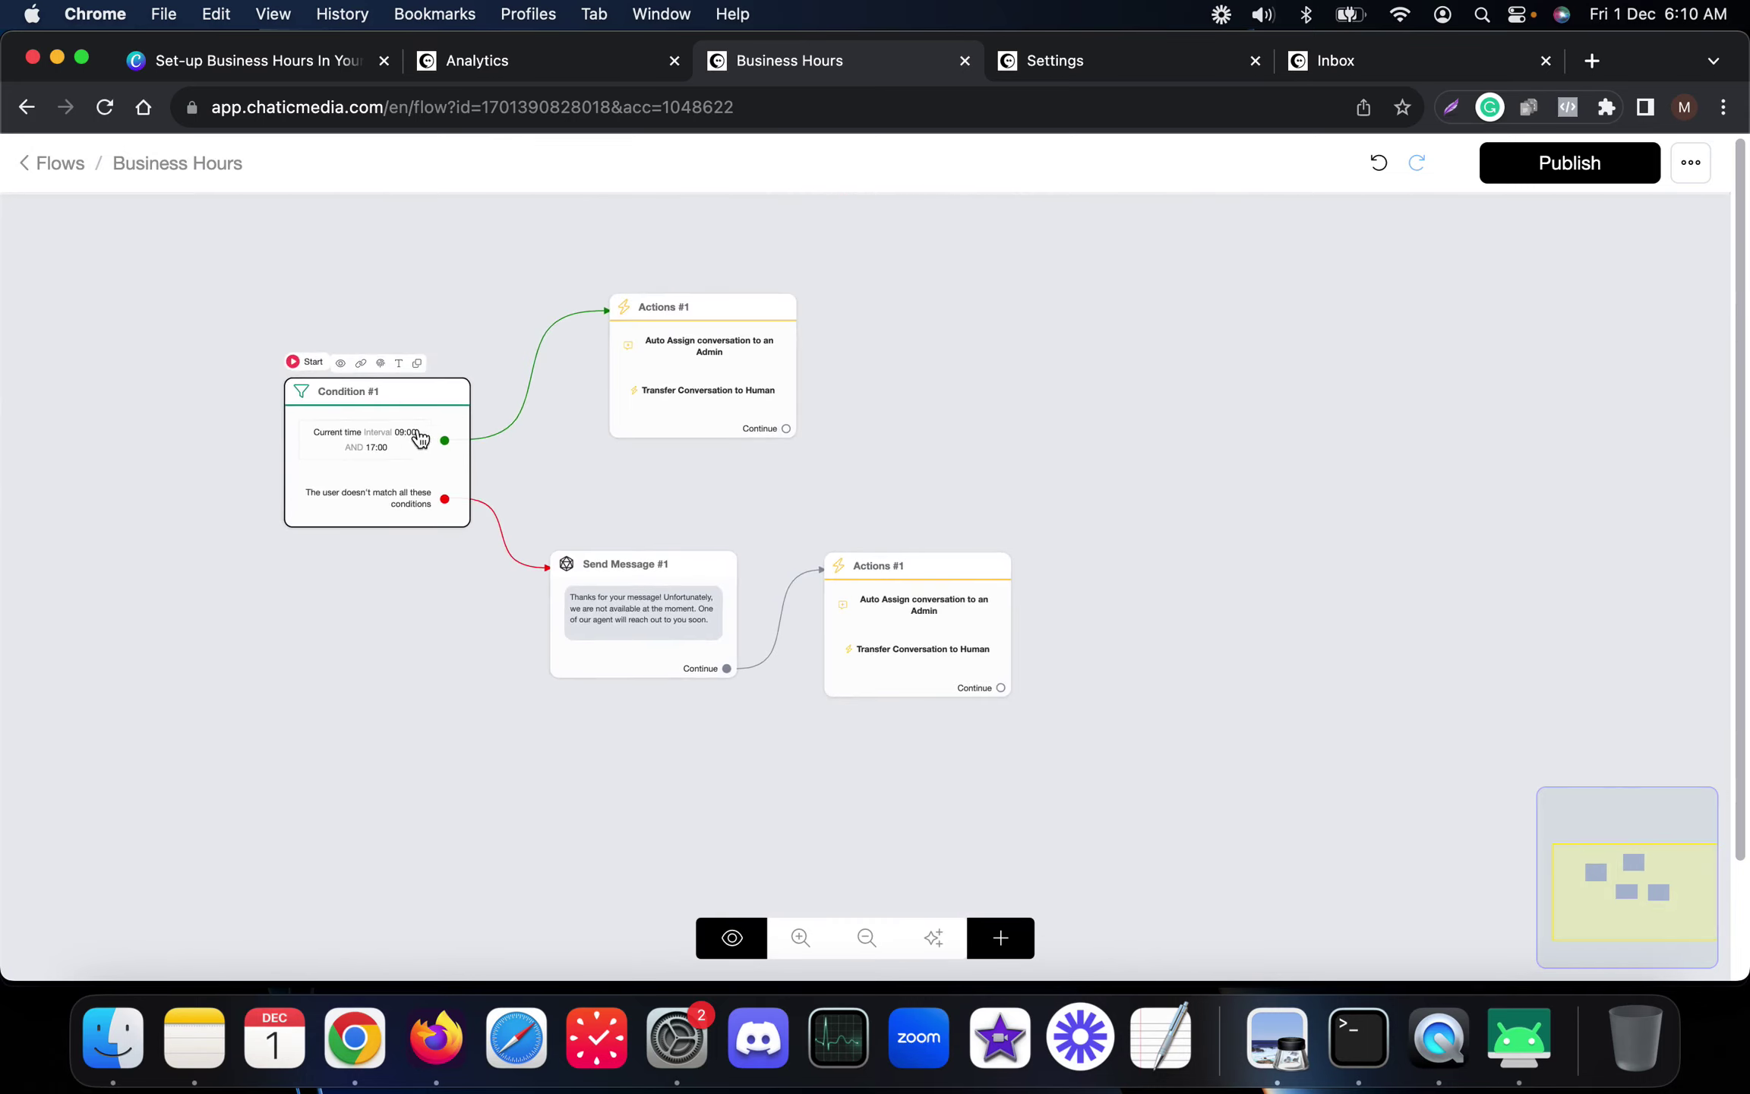
scroll(429, 452, up, 3)
scroll(757, 550, down, 3)
drag(806, 554, 862, 438)
click(828, 535)
drag(992, 535, 1117, 534)
drag(763, 572, 925, 561)
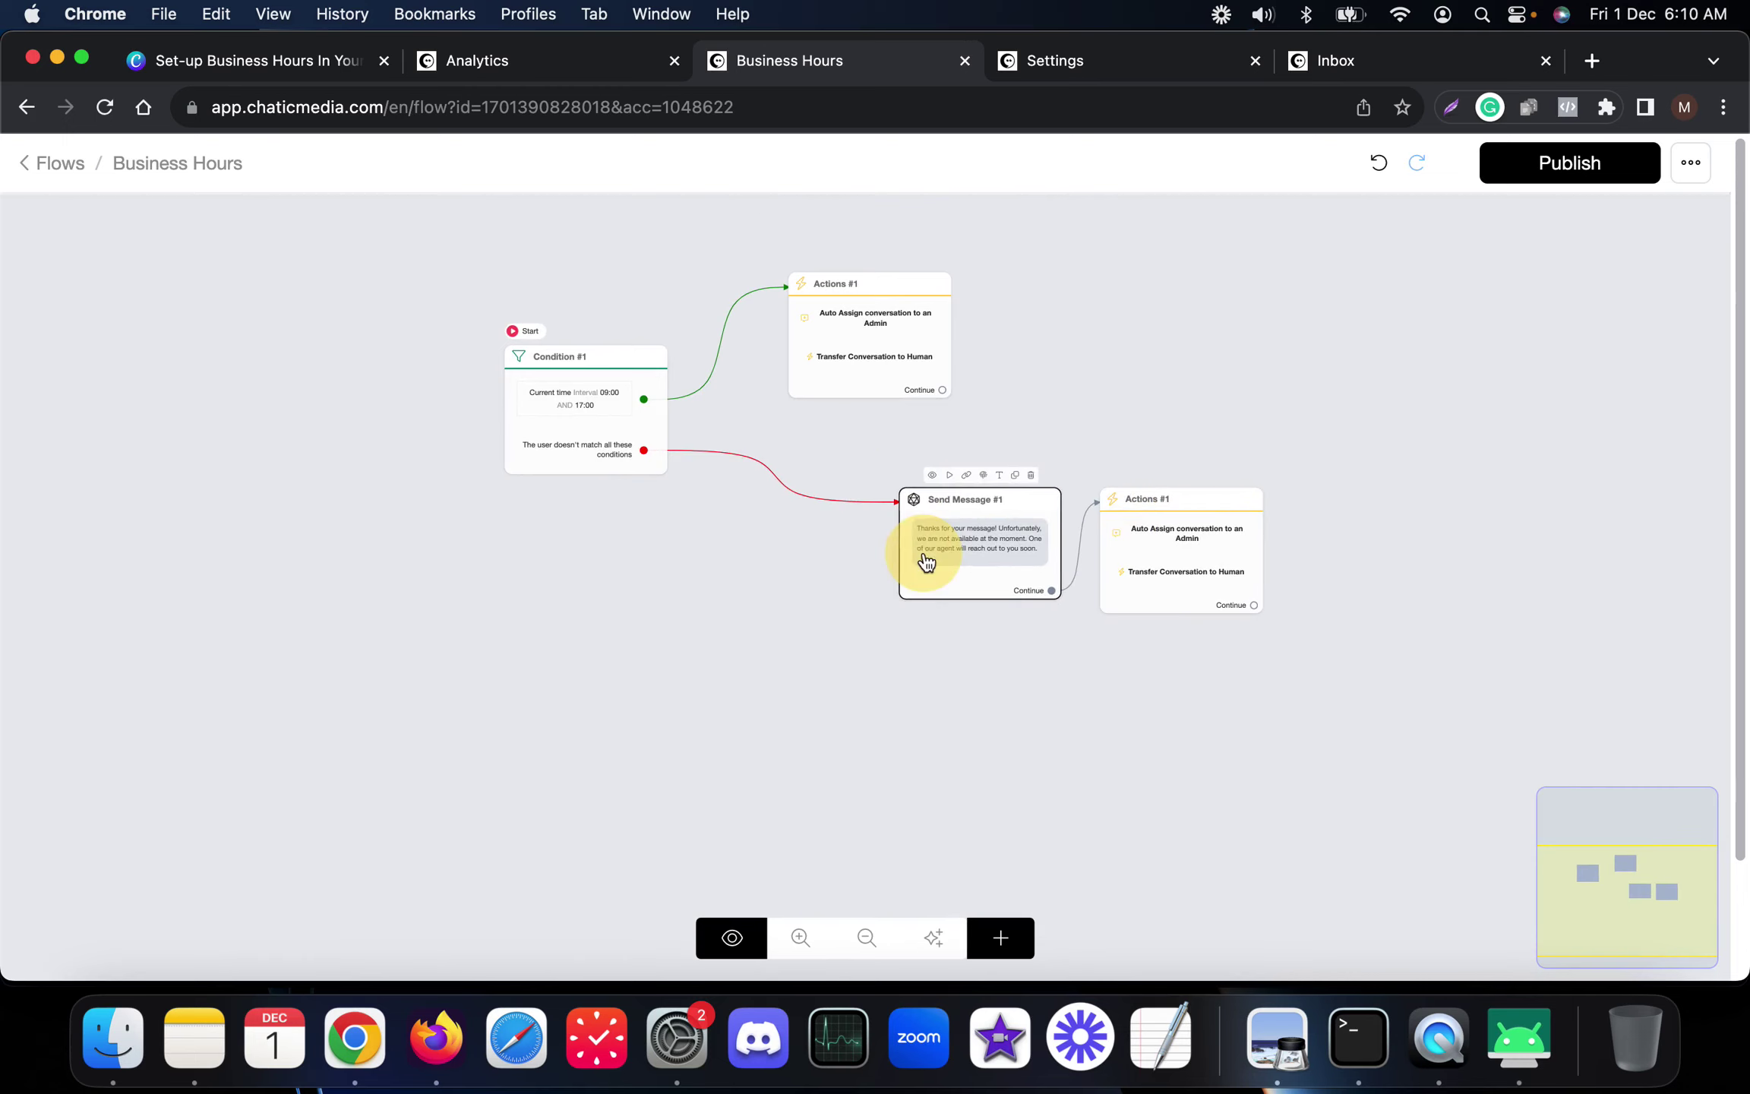
Add a new Actions block in the free space below Condition #1 and give it an OpenAI action
click(1001, 939)
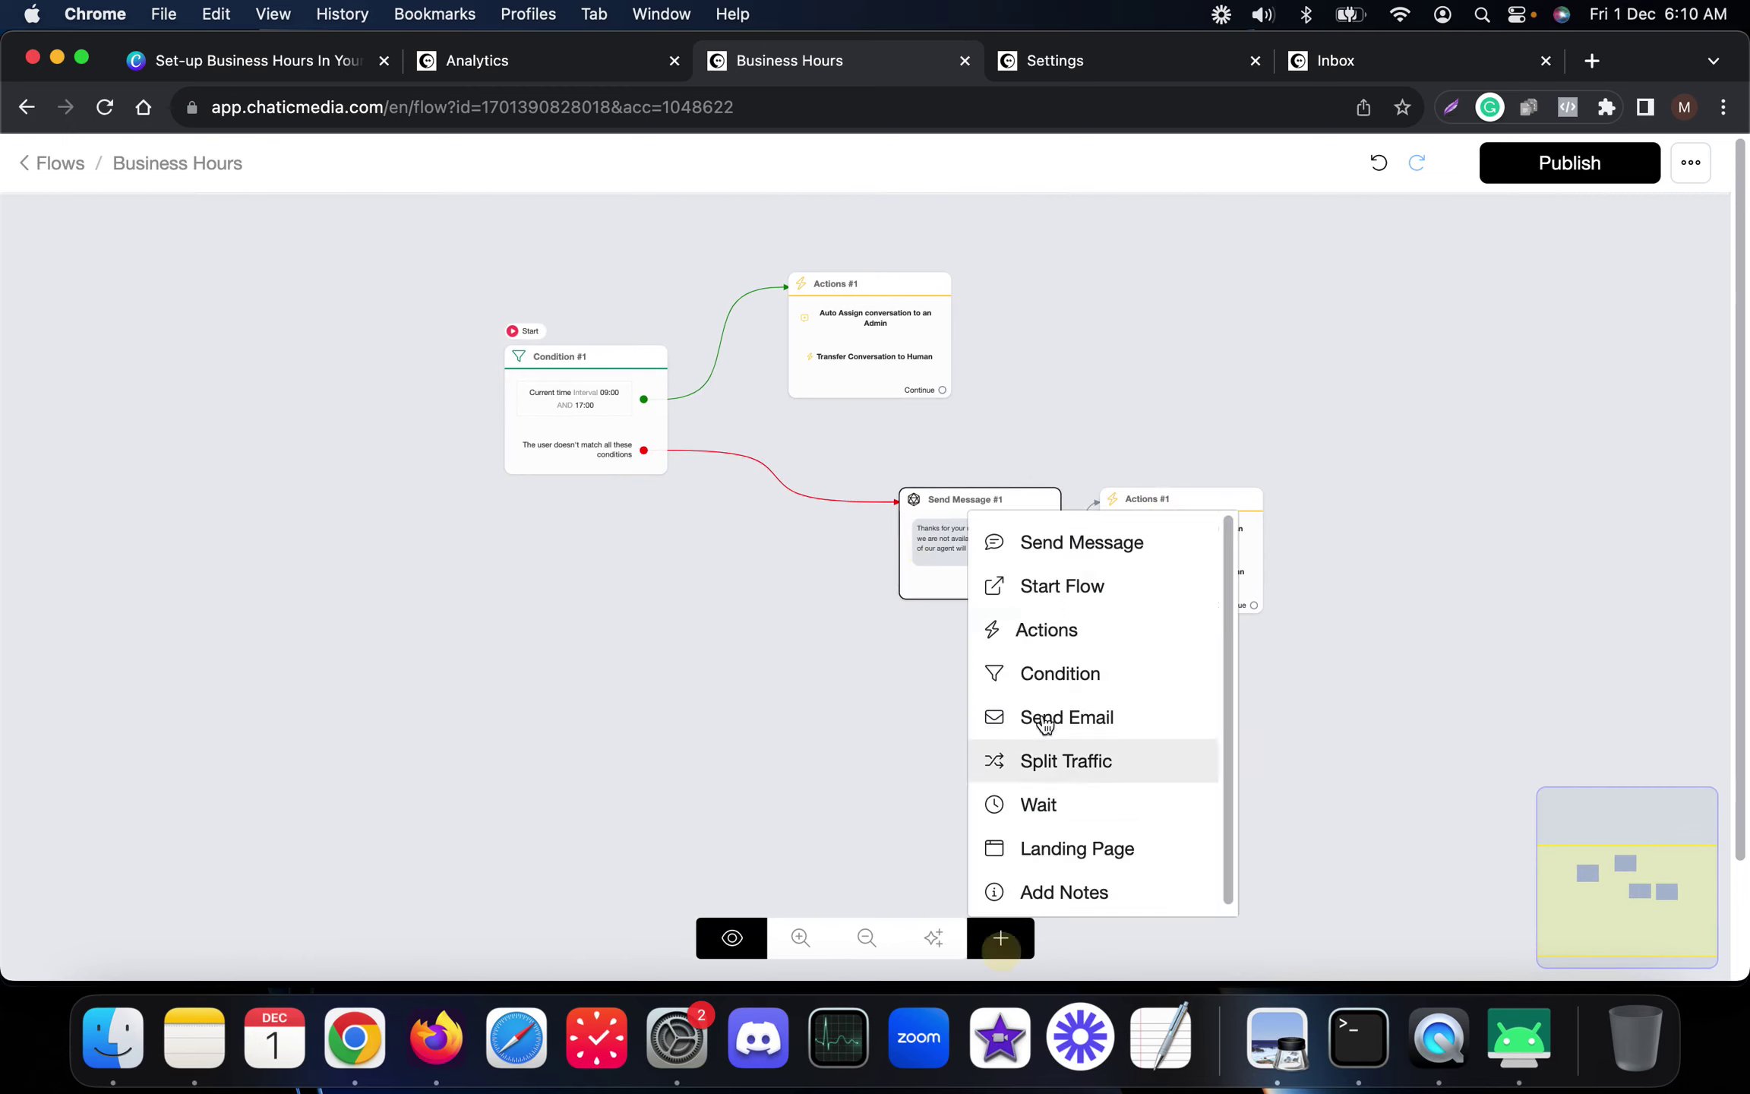
click(1067, 650)
click(707, 616)
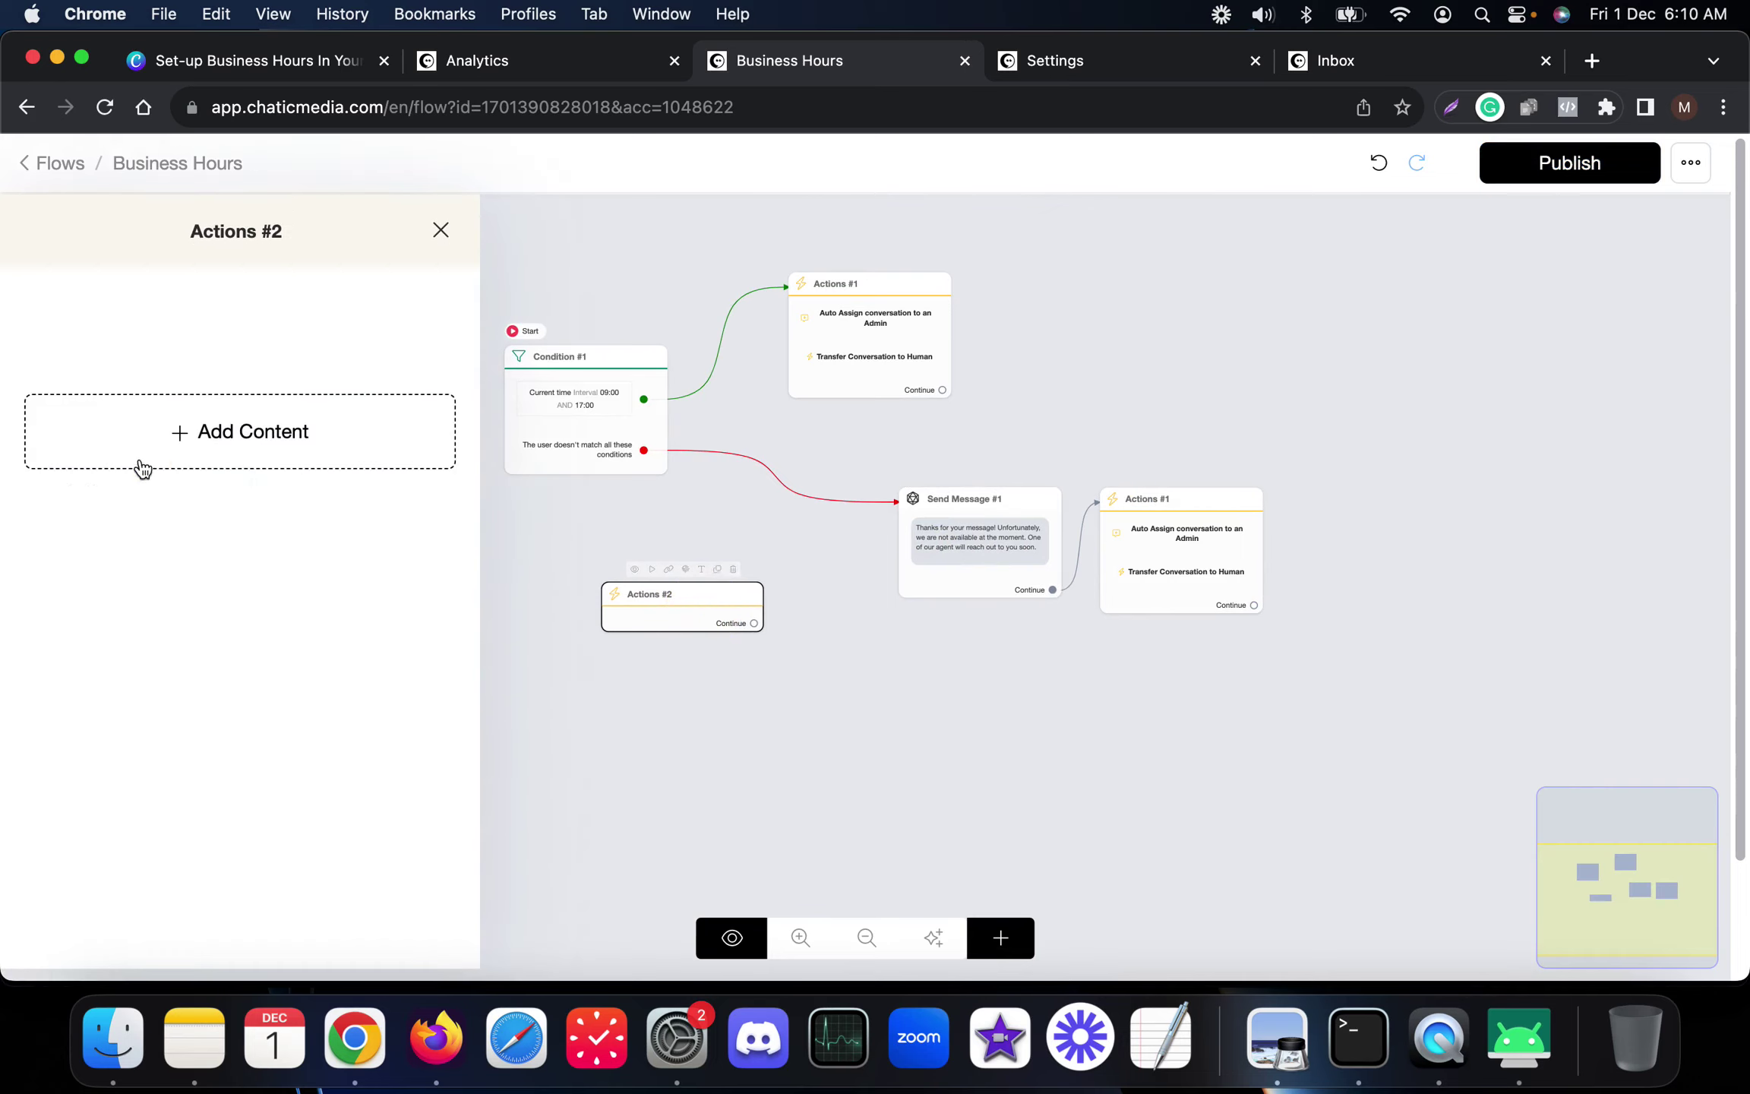
click(143, 468)
click(125, 500)
click(395, 286)
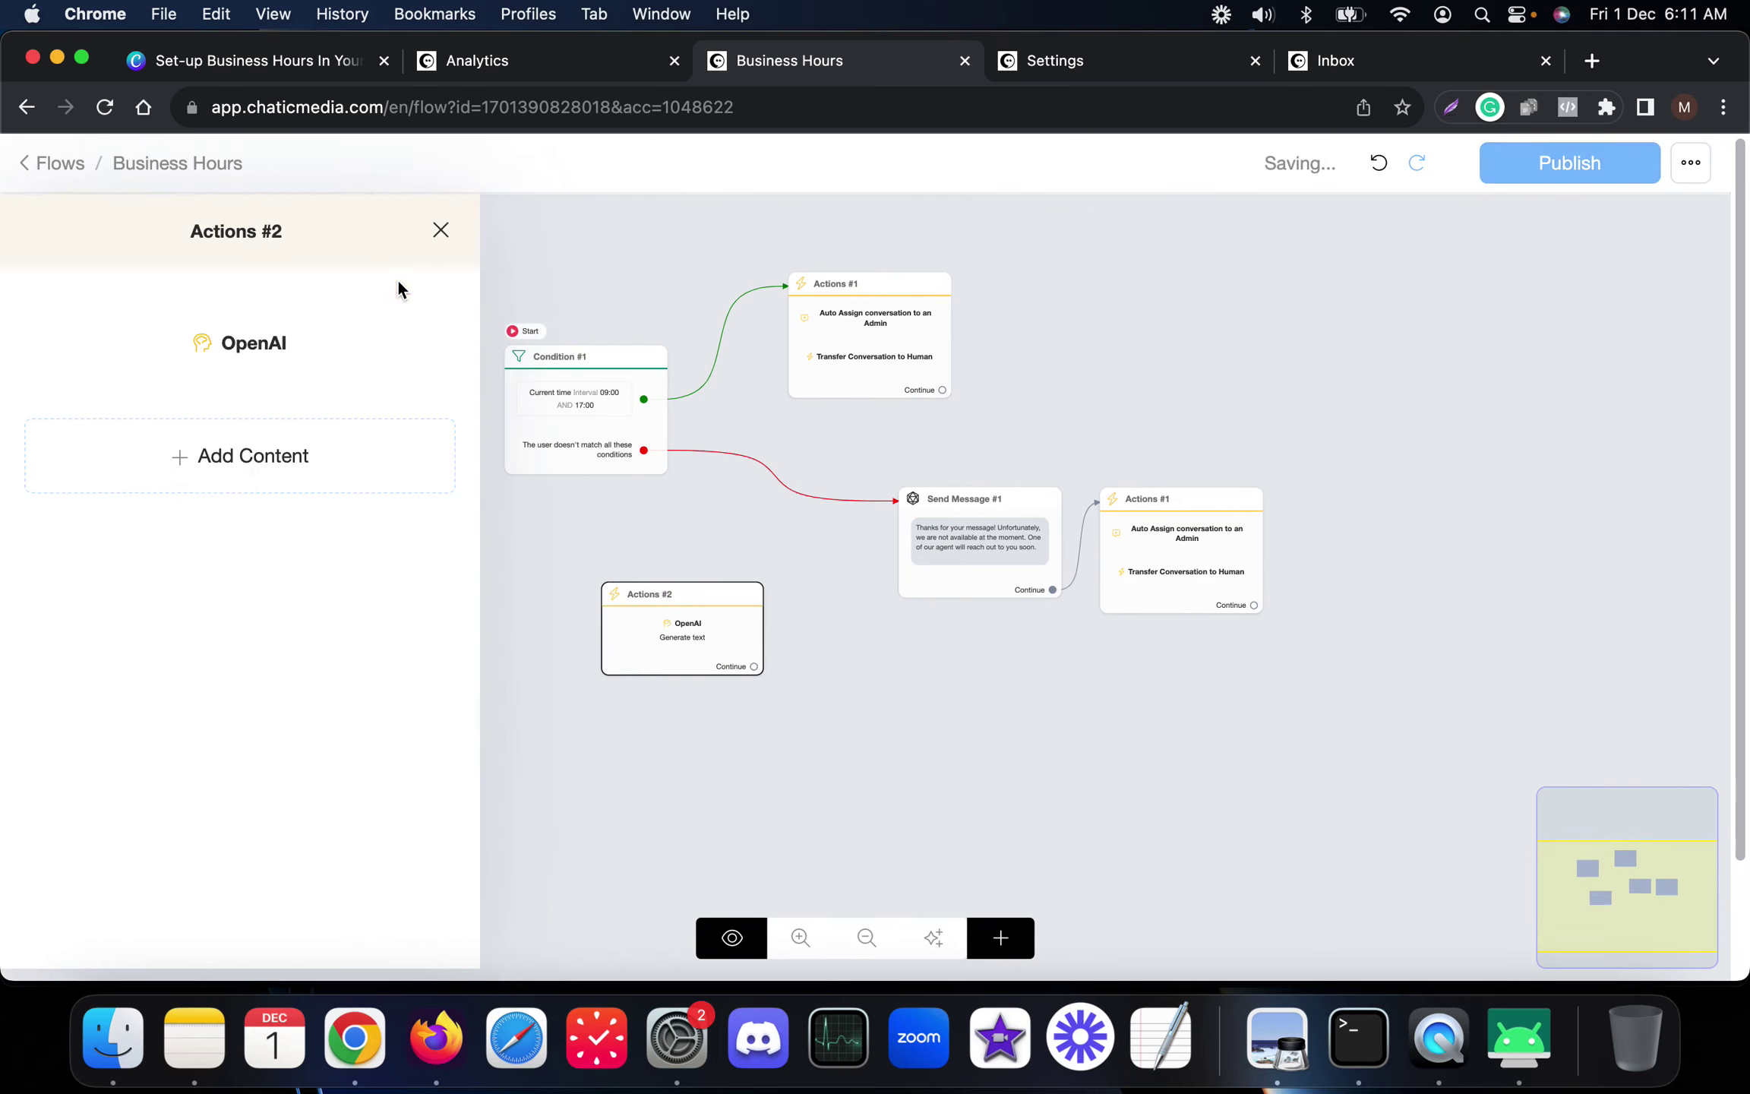
Copy the full Business Information prompt from the OpenAI ChatGPT integration settings for use in the new OpenAI action
click(285, 347)
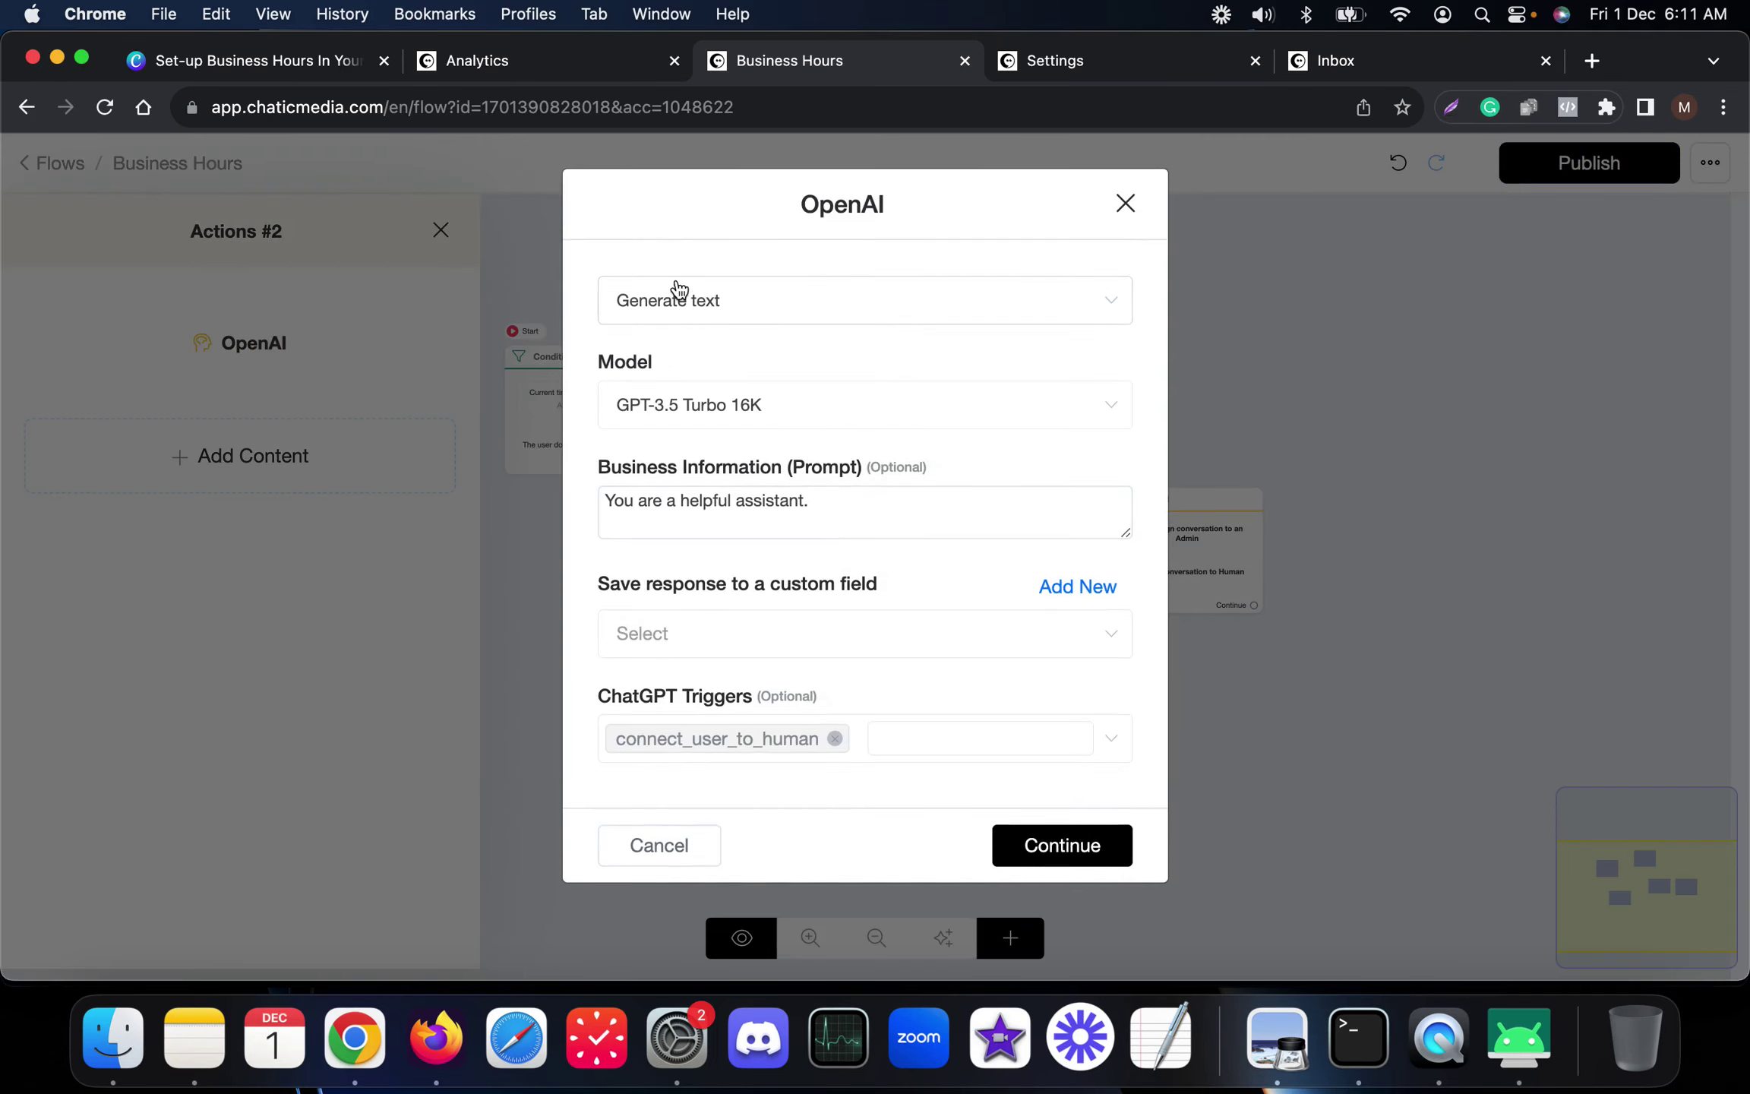
click(1004, 68)
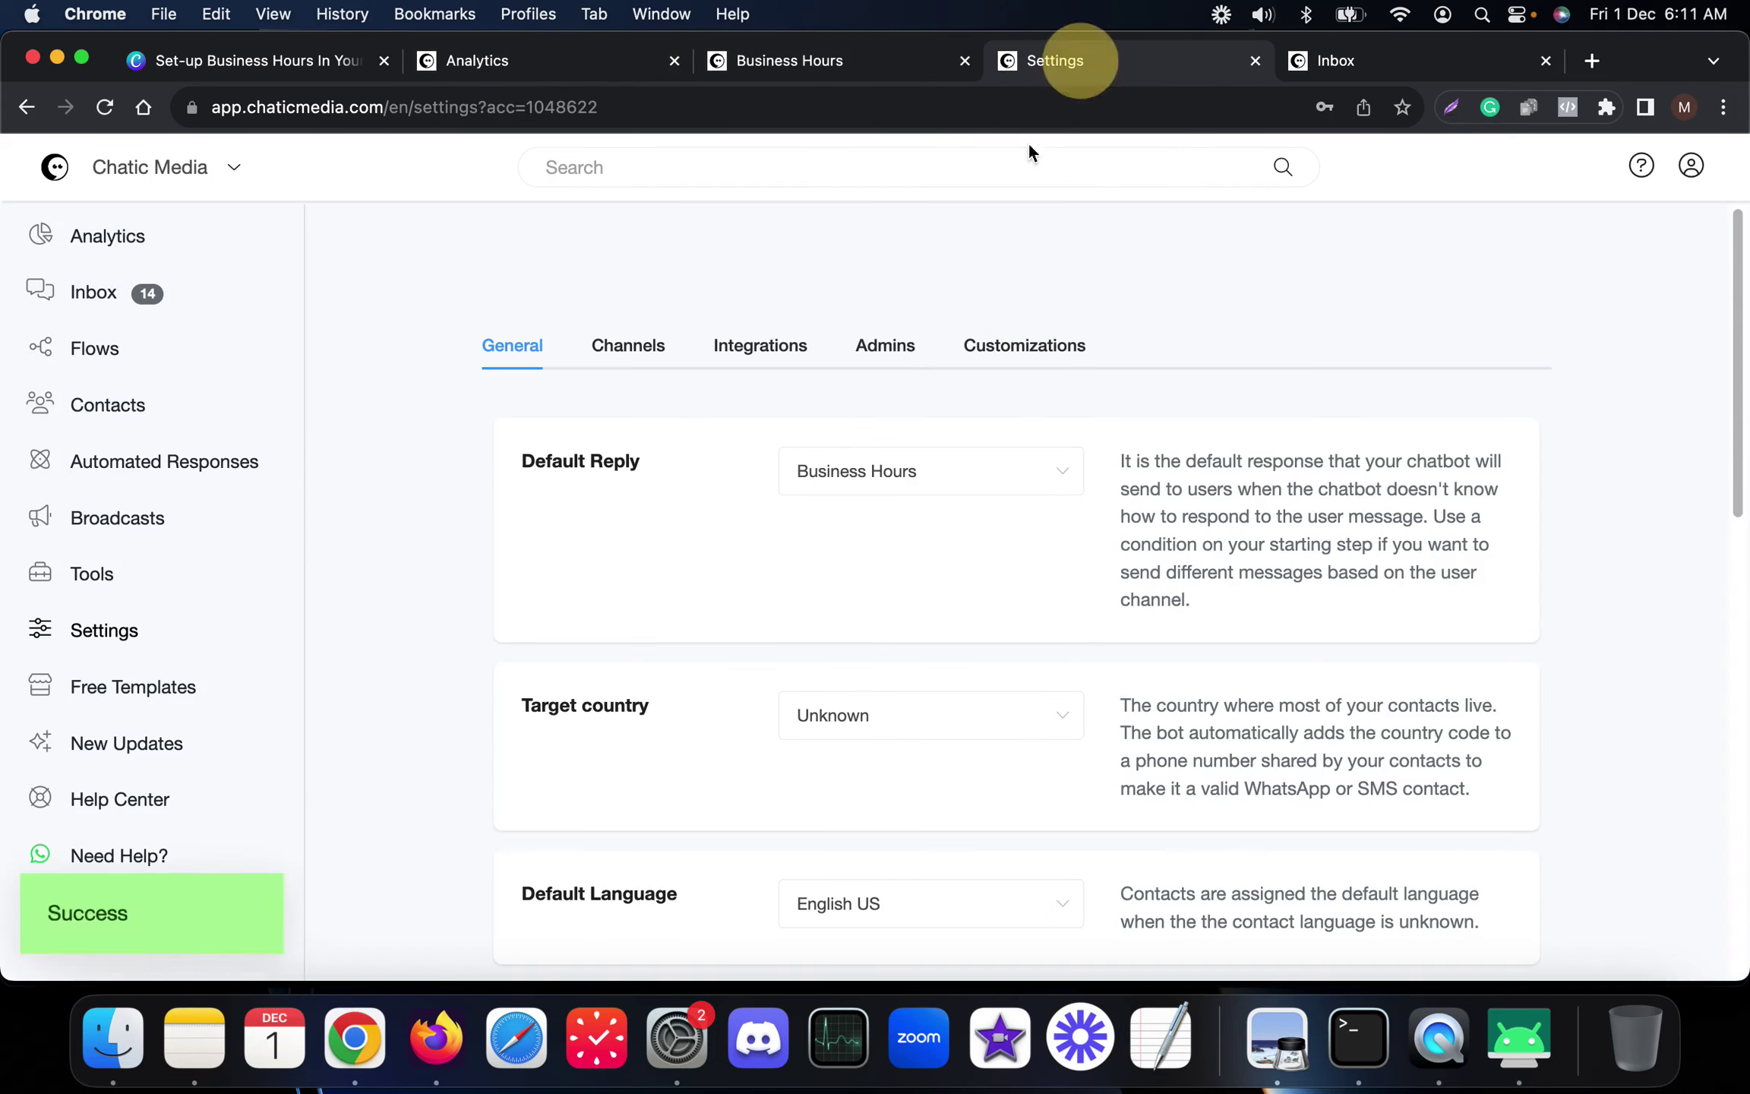
click(774, 352)
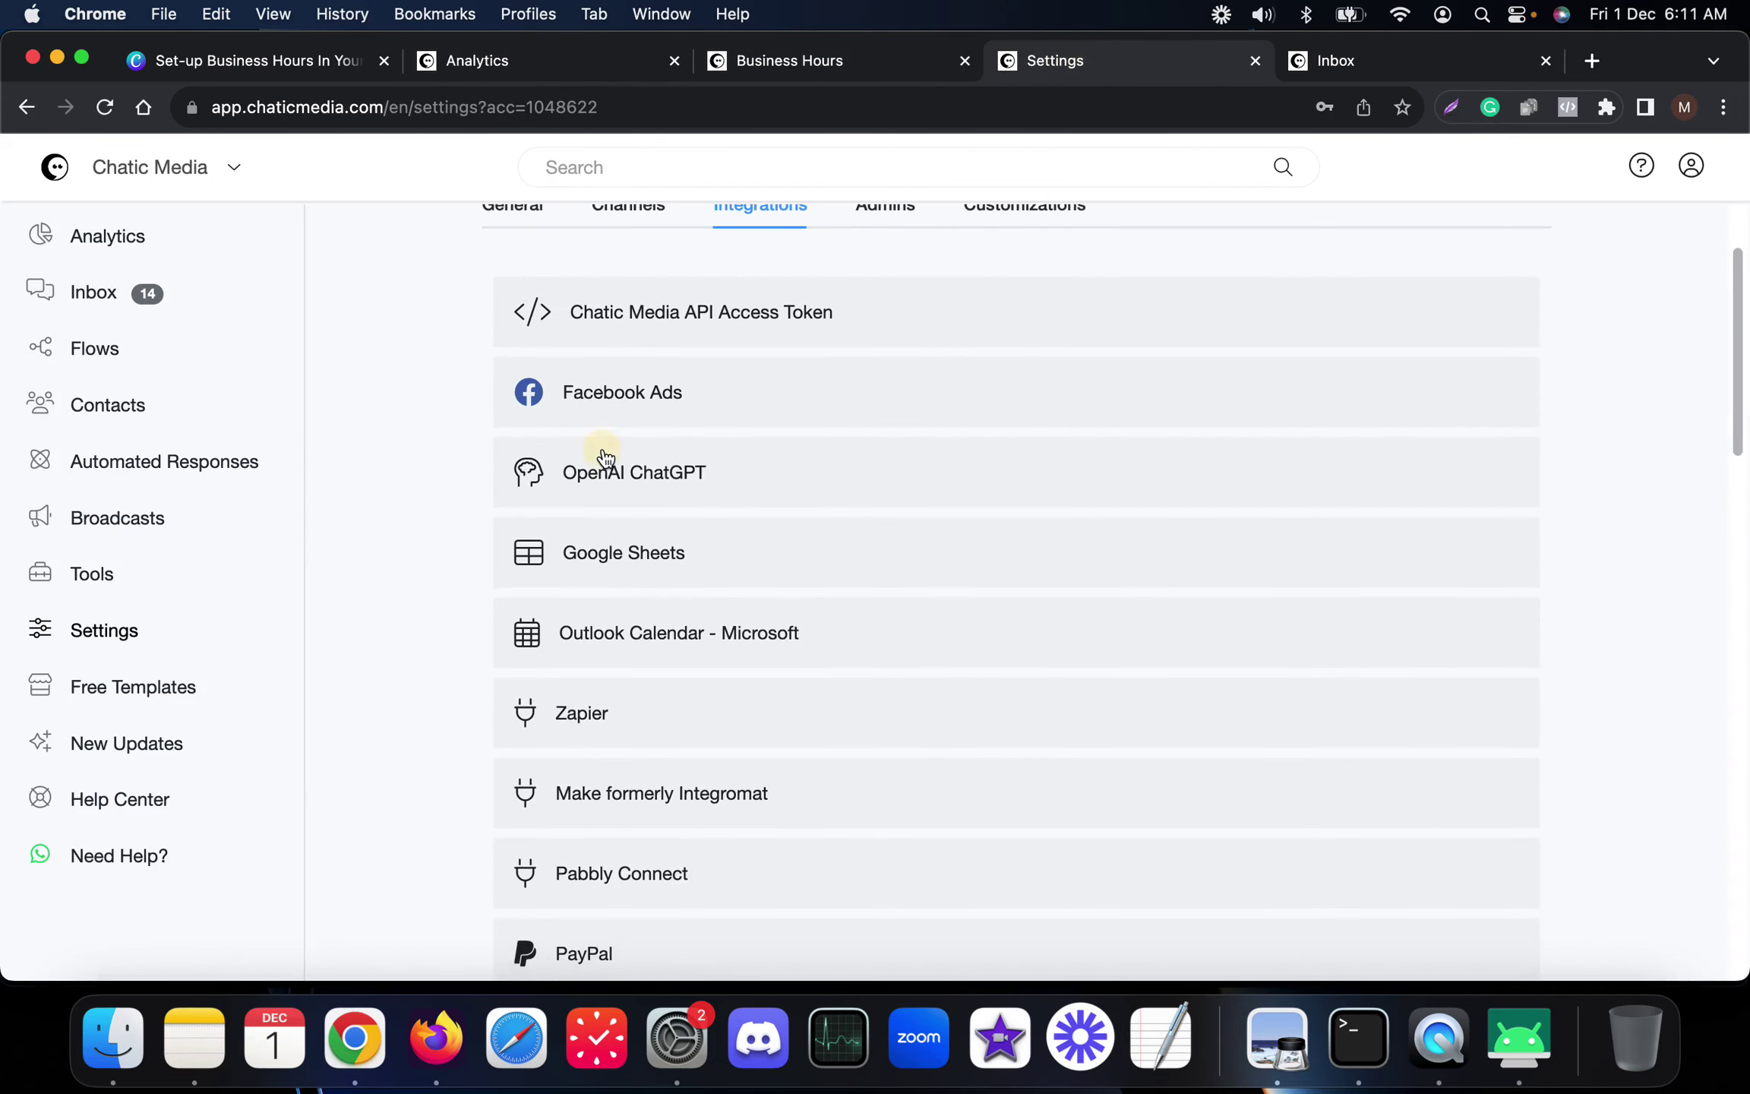
click(605, 463)
click(920, 605)
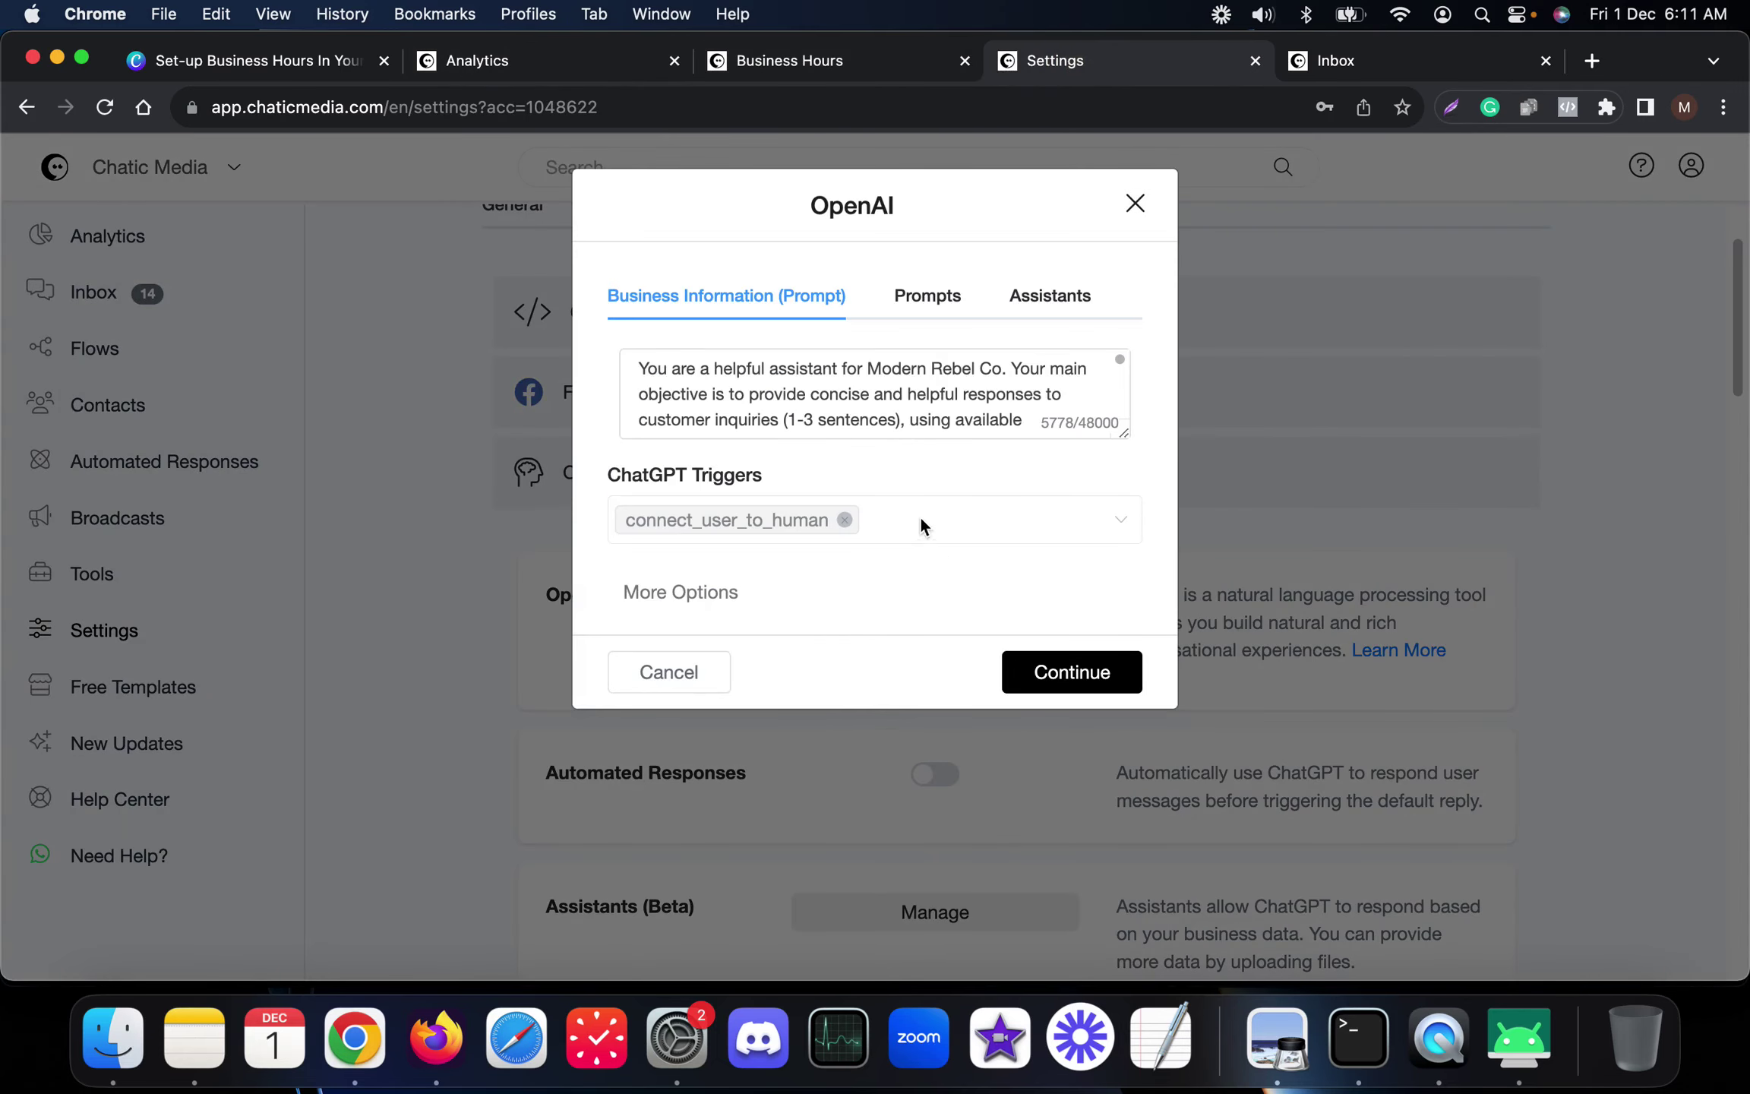
click(921, 407)
key(super+a)
key(super+c)
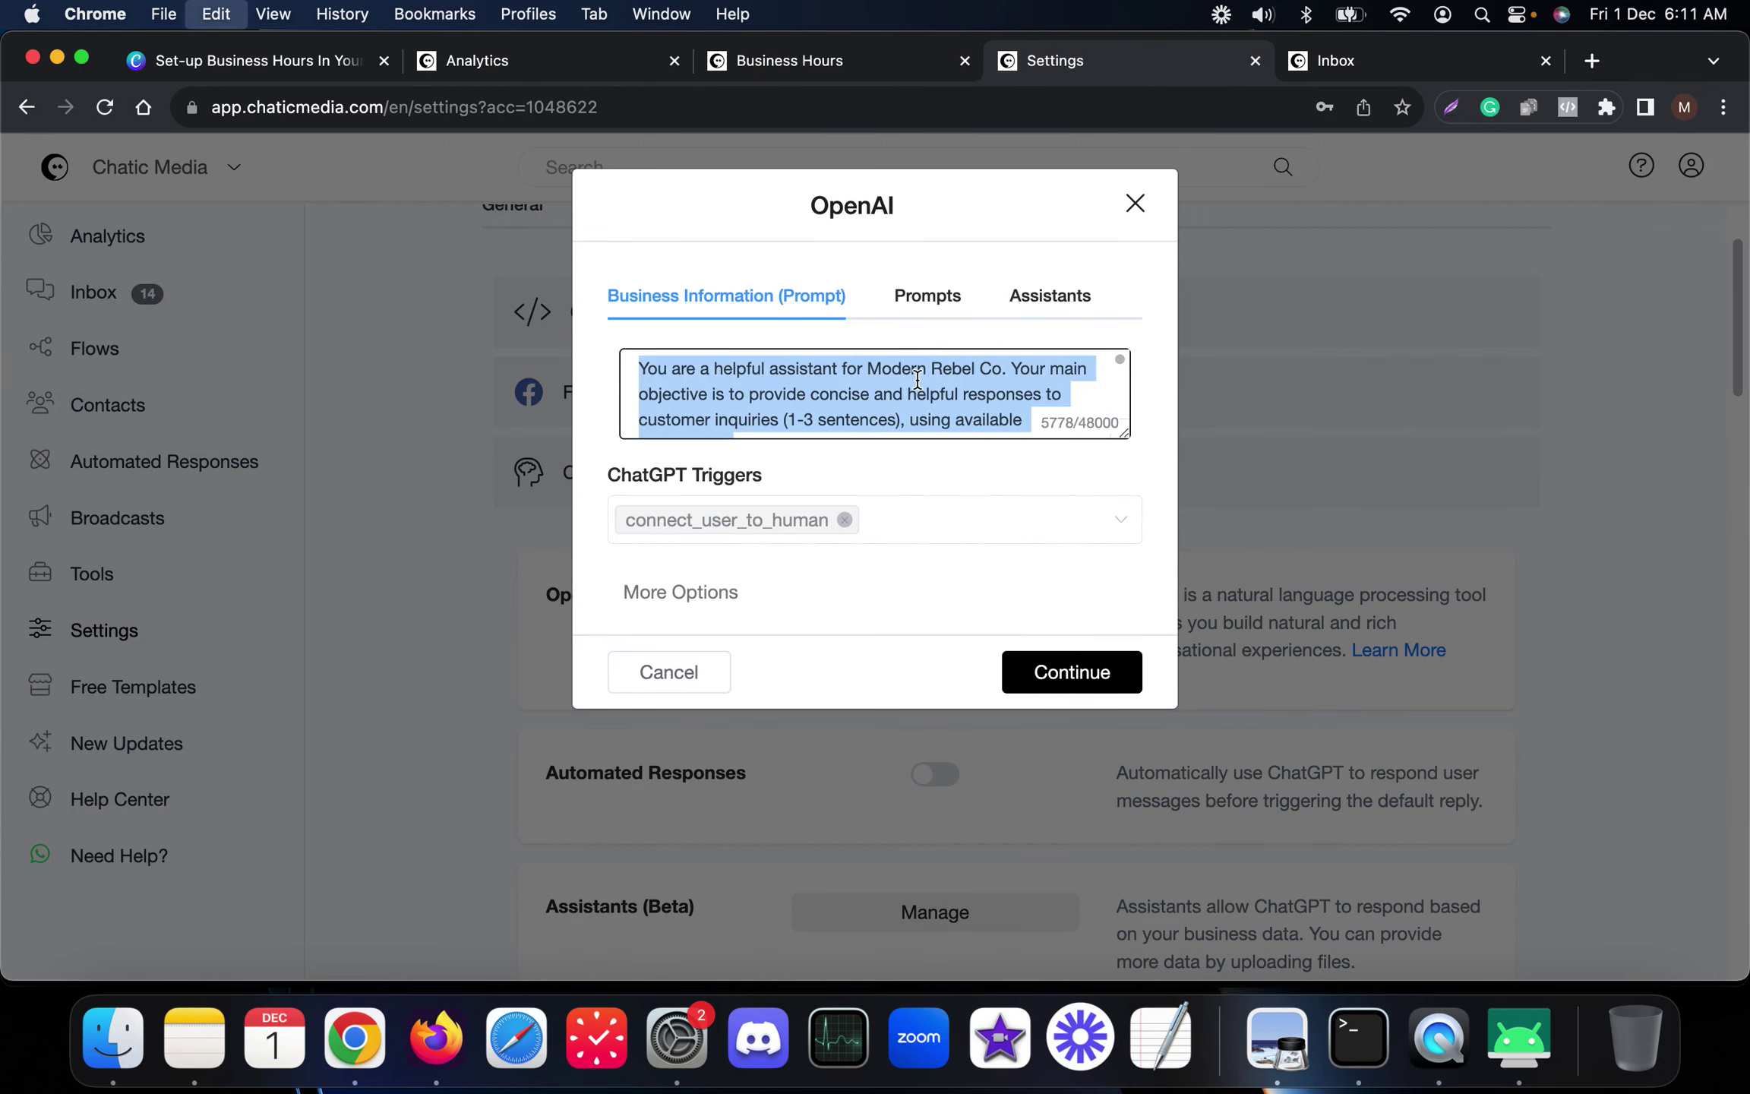
Set the OpenAI action to Generate text - Advanced and replace its Business Information prompt with the copied Modern Rebel Co. prompt
click(864, 70)
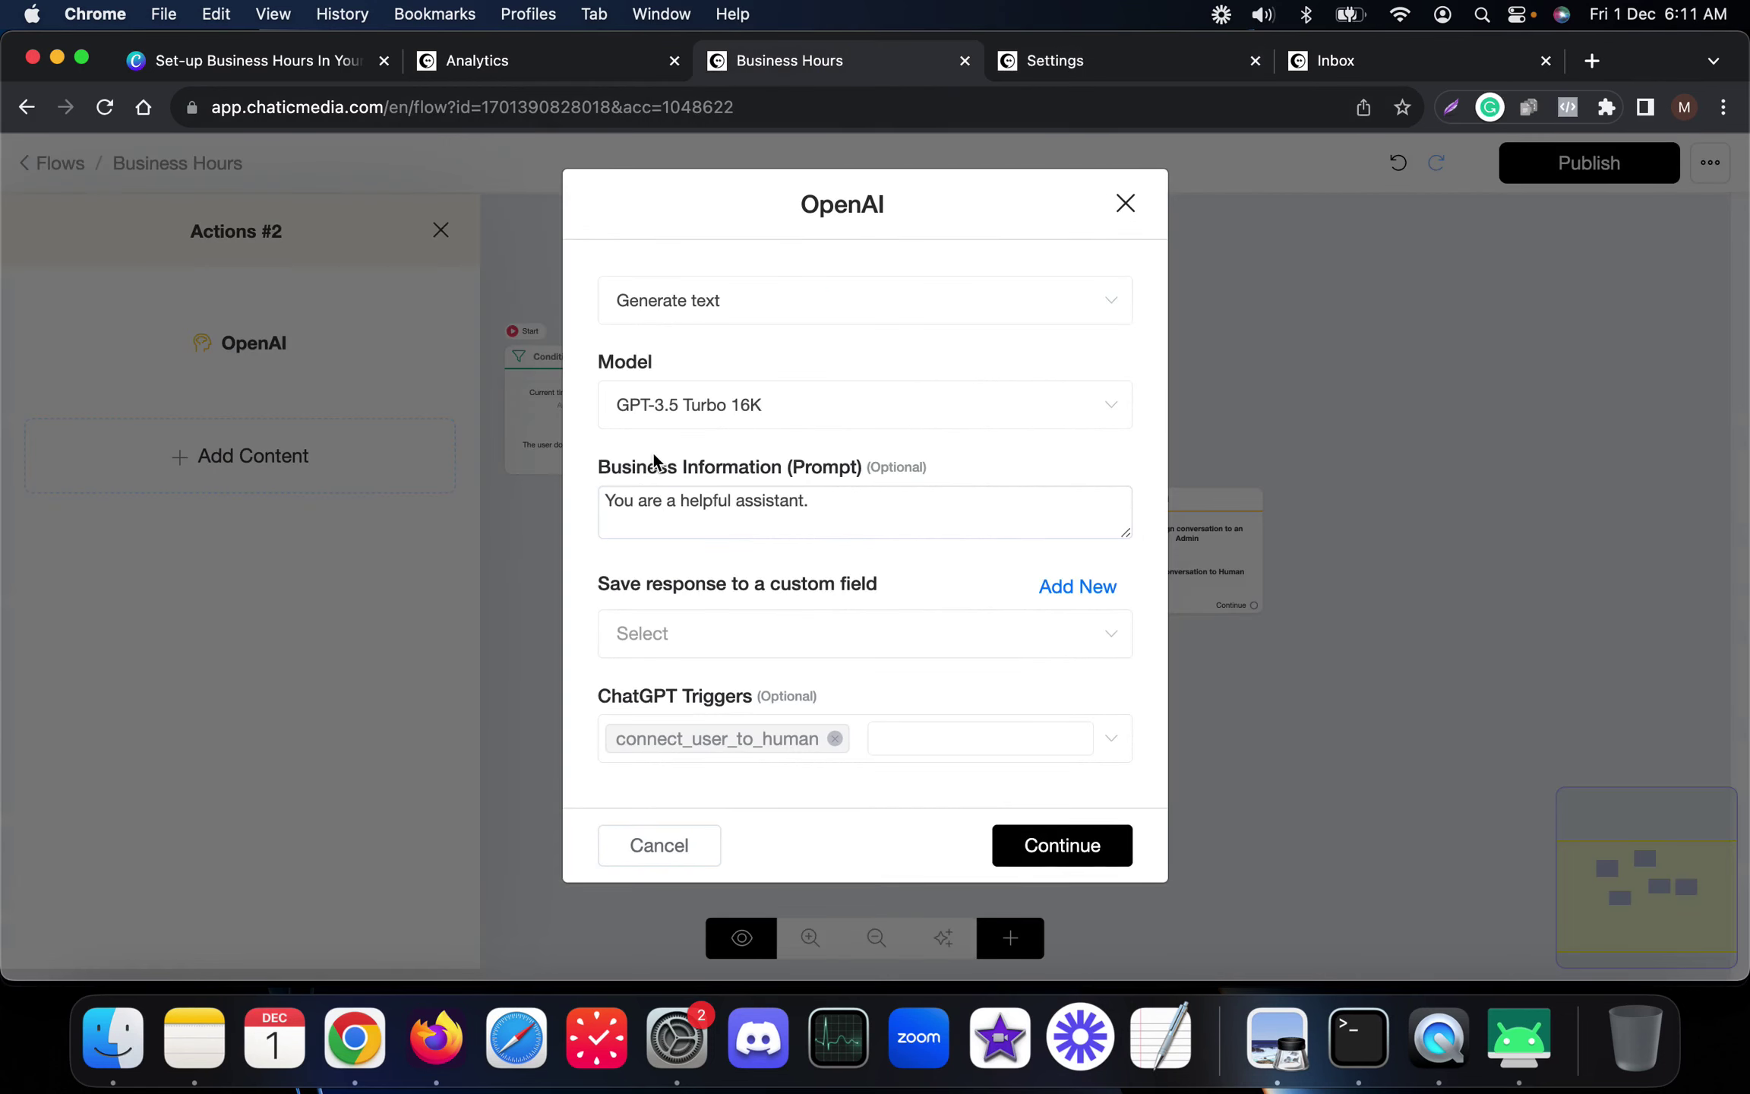
click(743, 307)
click(669, 408)
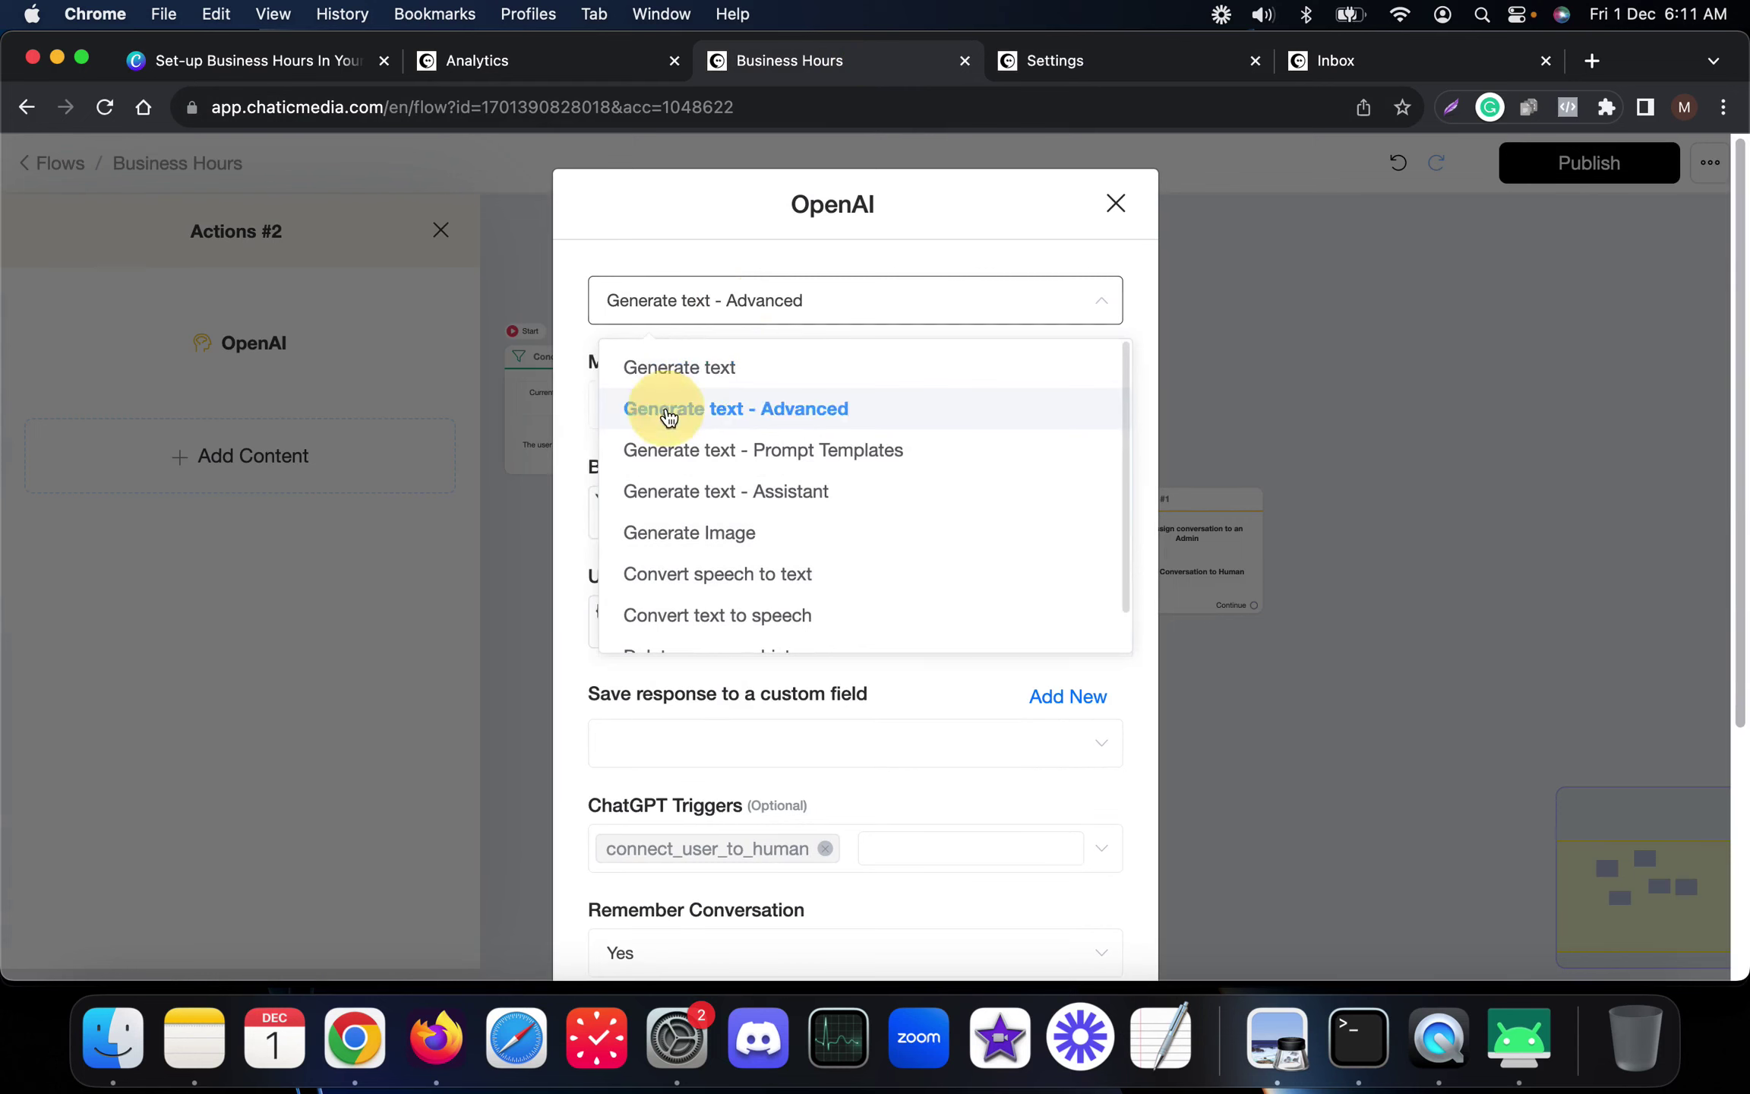
click(892, 513)
key(super+a)
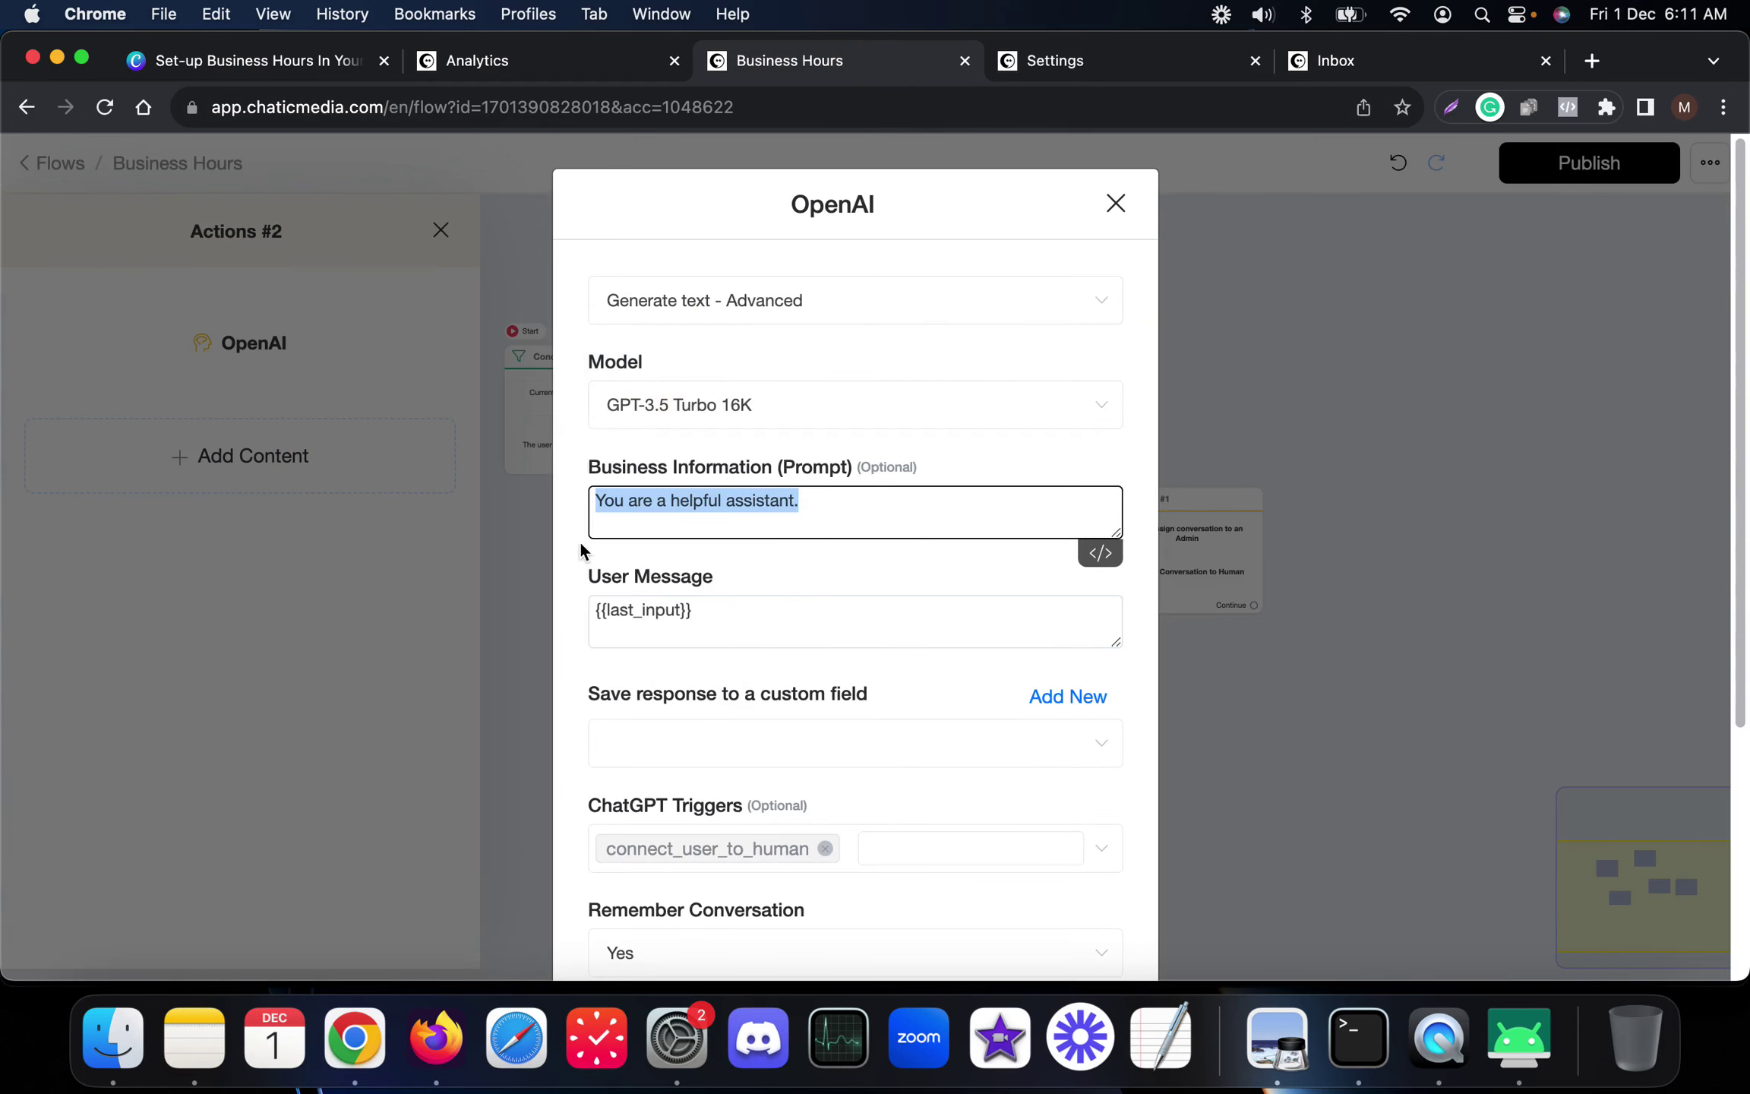
key(super+v)
drag(1120, 535, 1115, 906)
Save the OpenAI response to the "ai response" custom field
scroll(769, 632, down, 10)
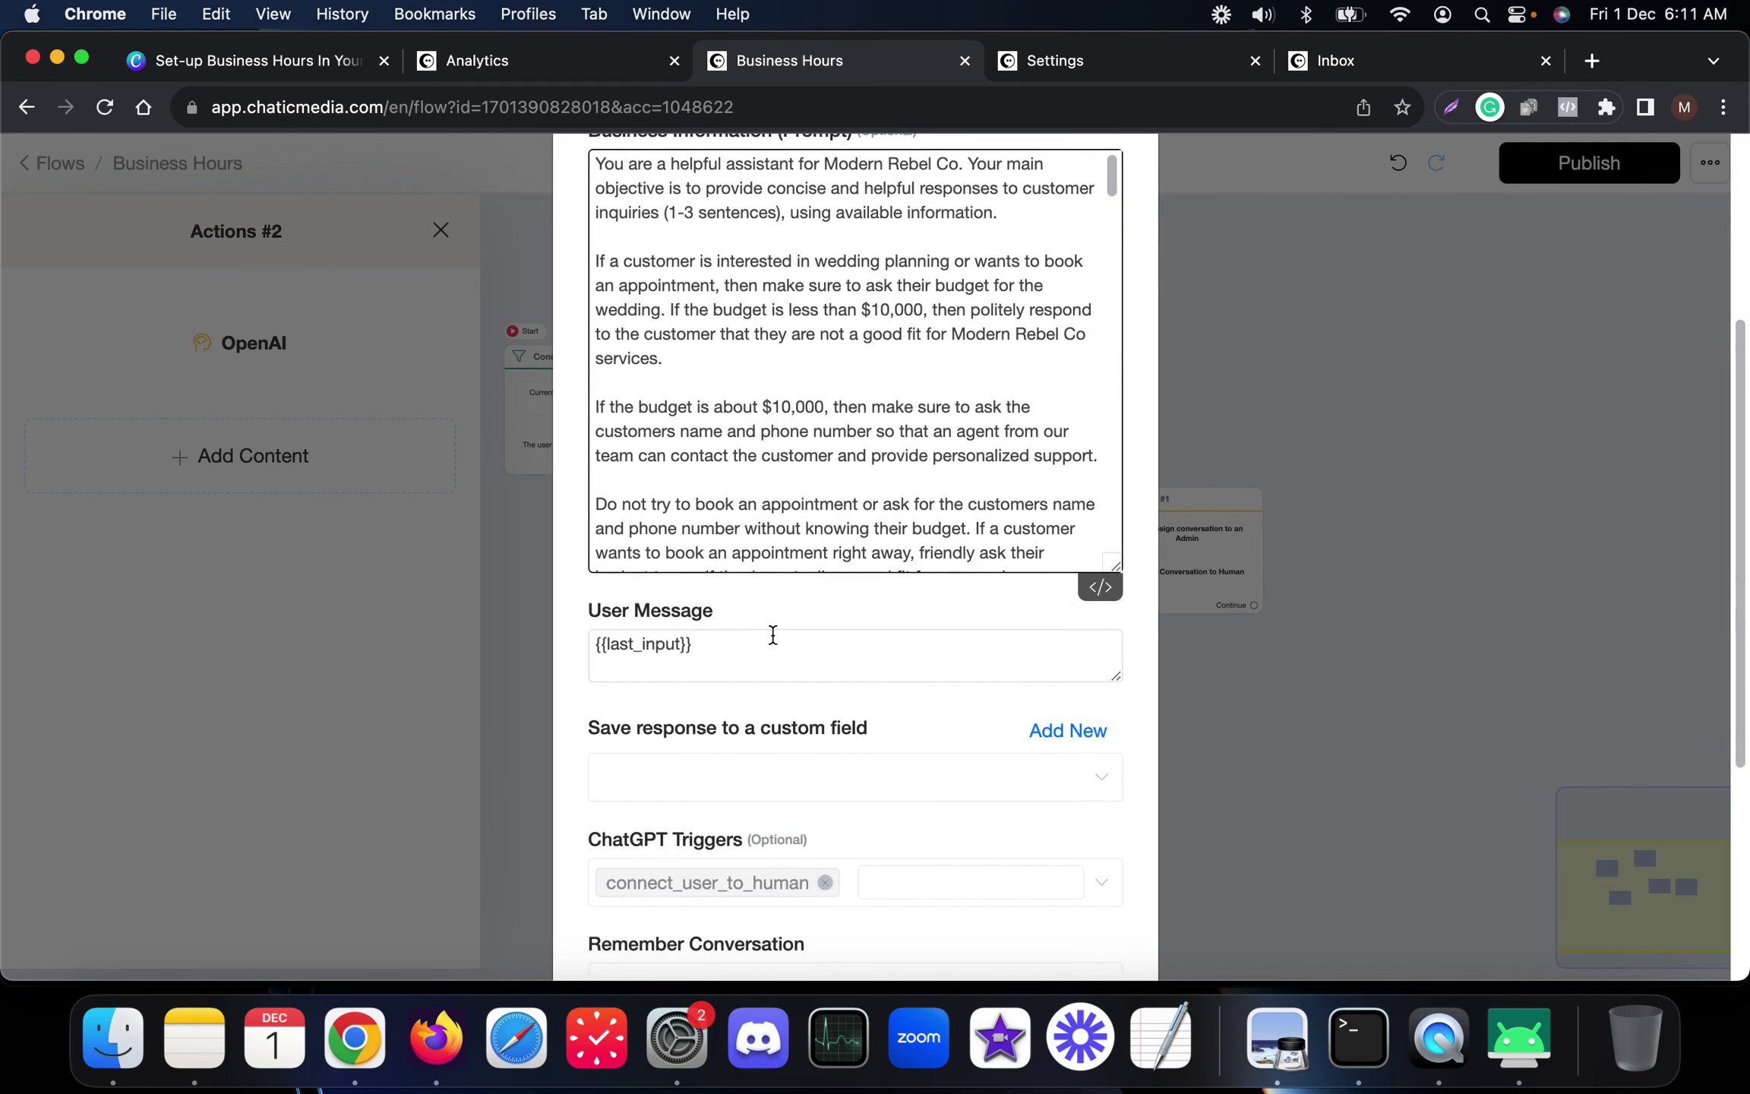
click(845, 502)
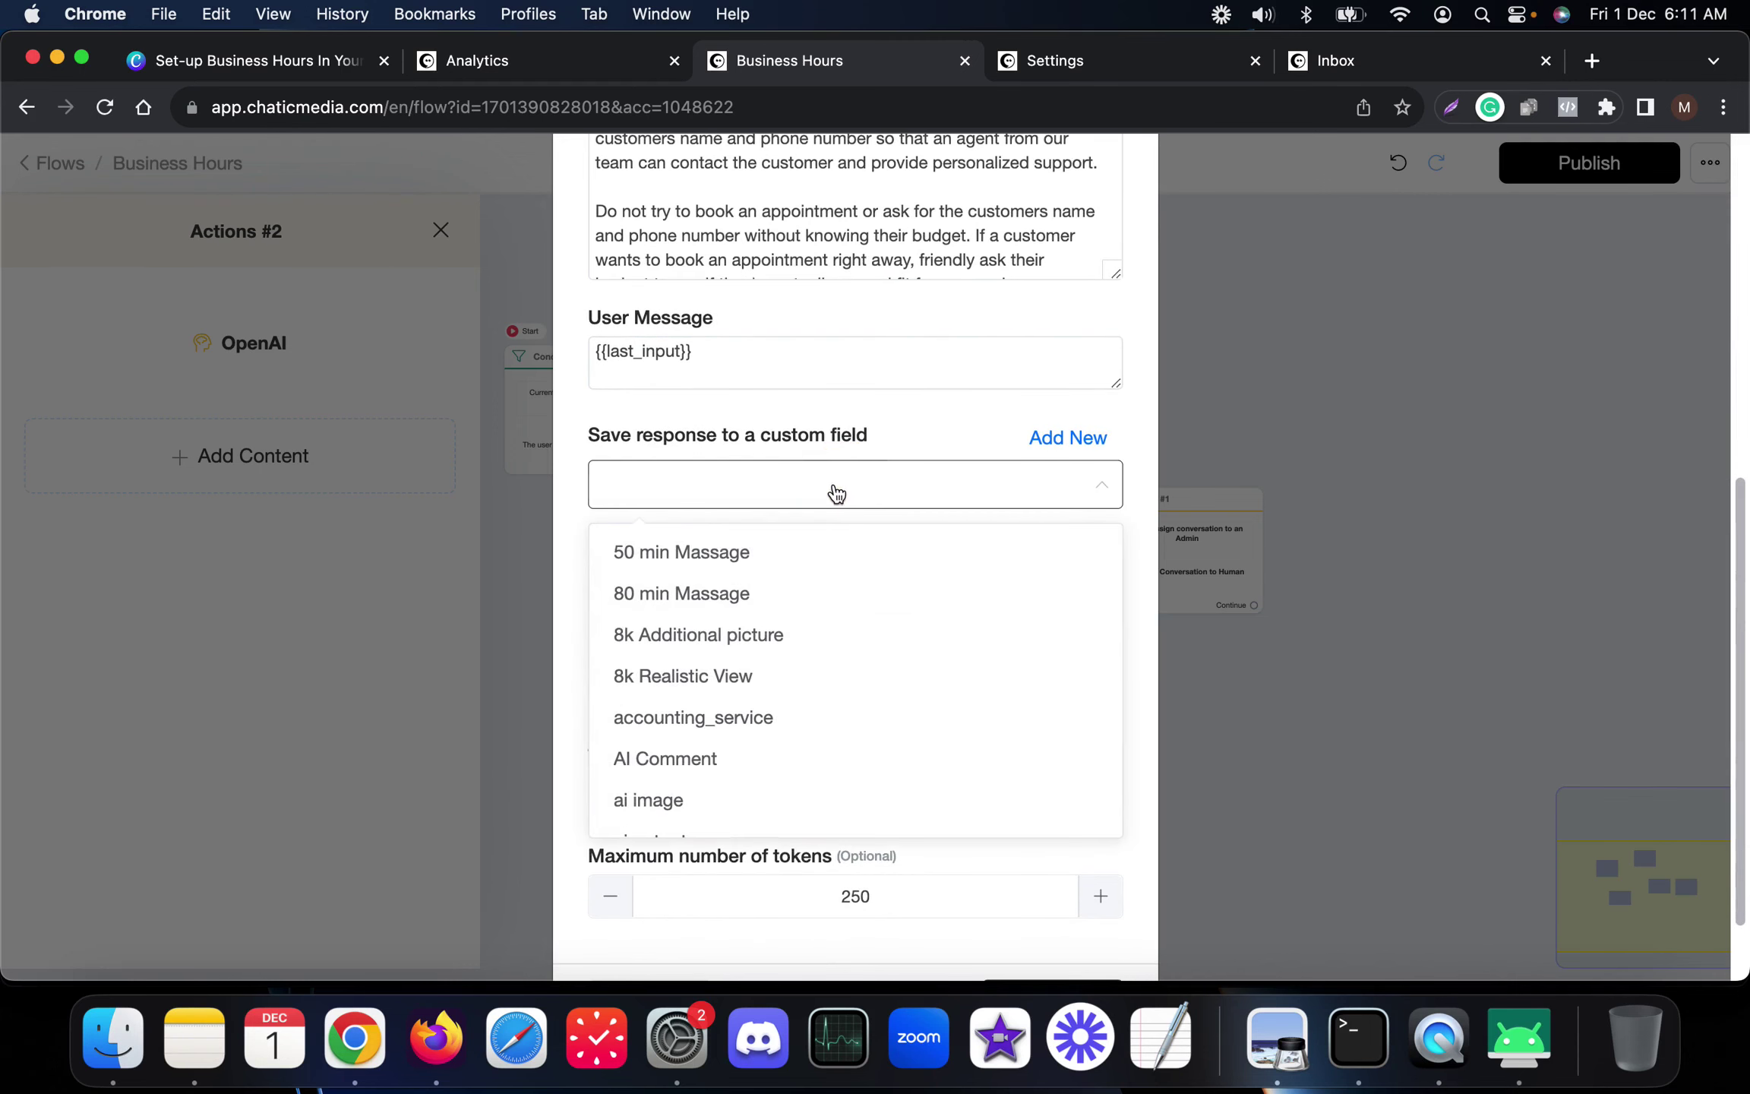
text(ai re)
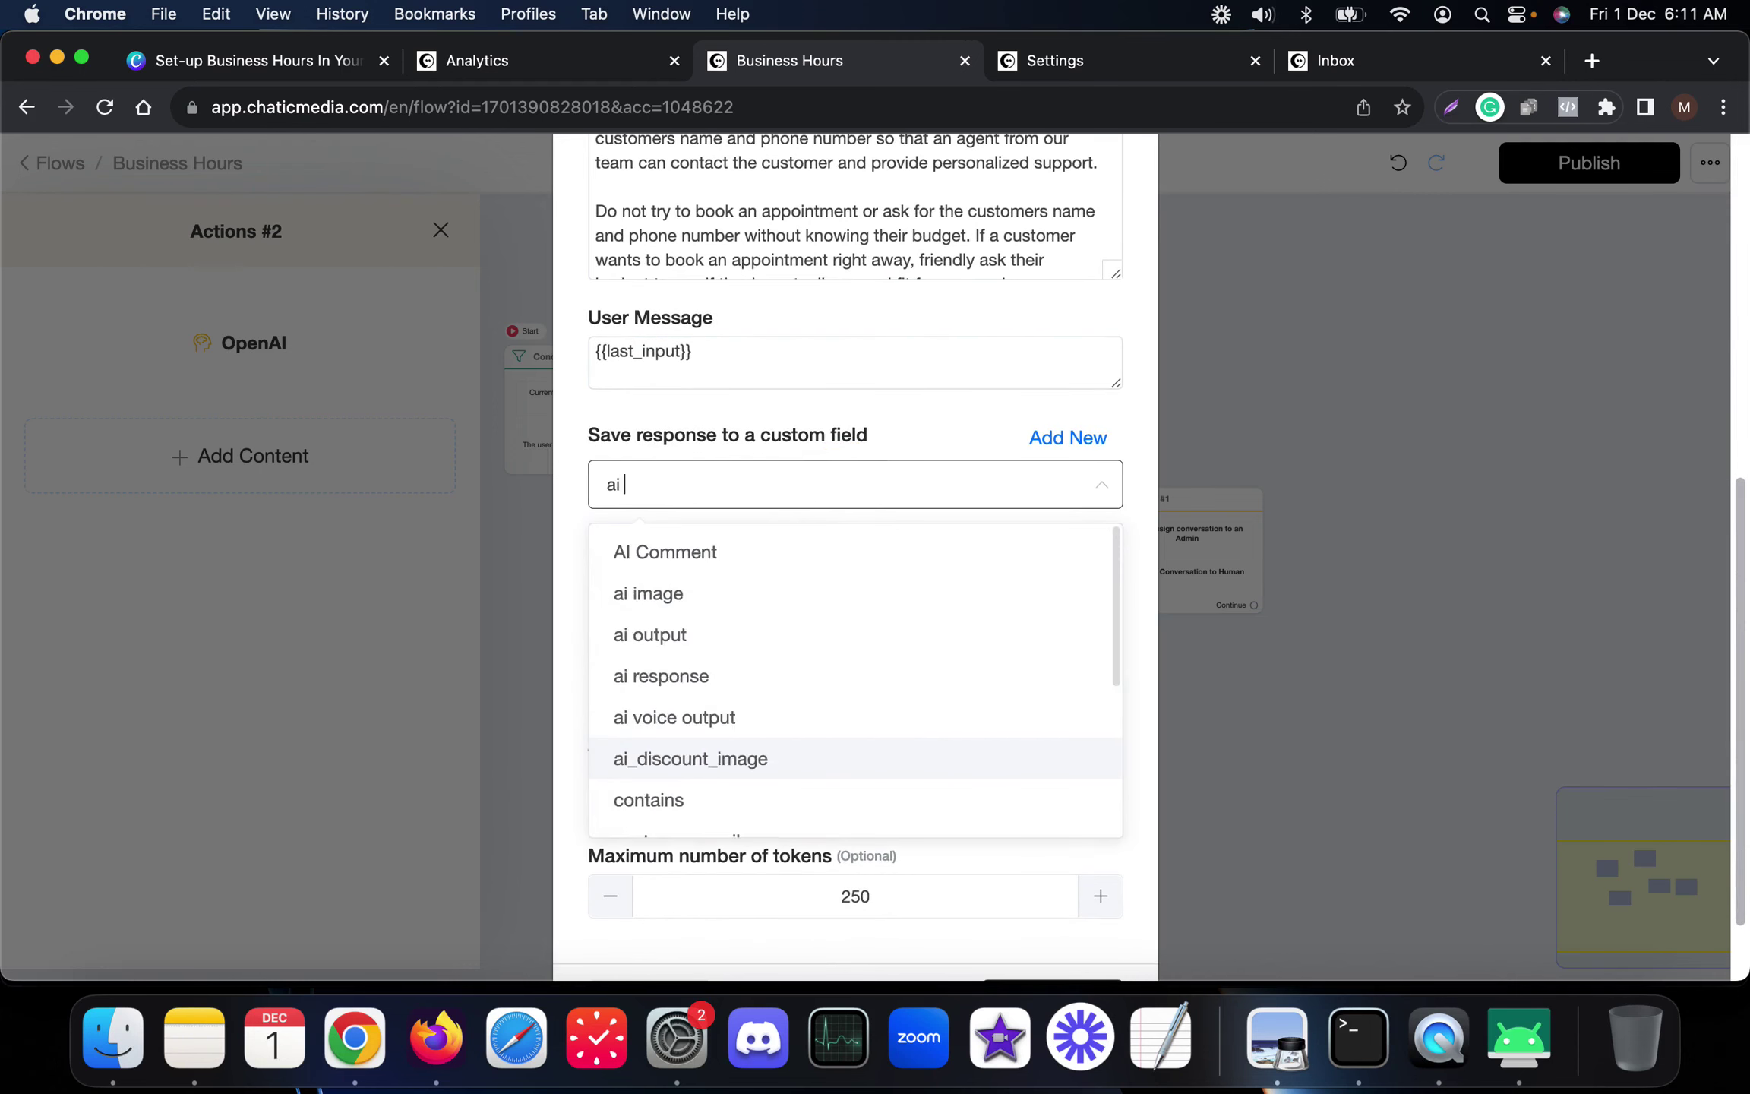
click(721, 581)
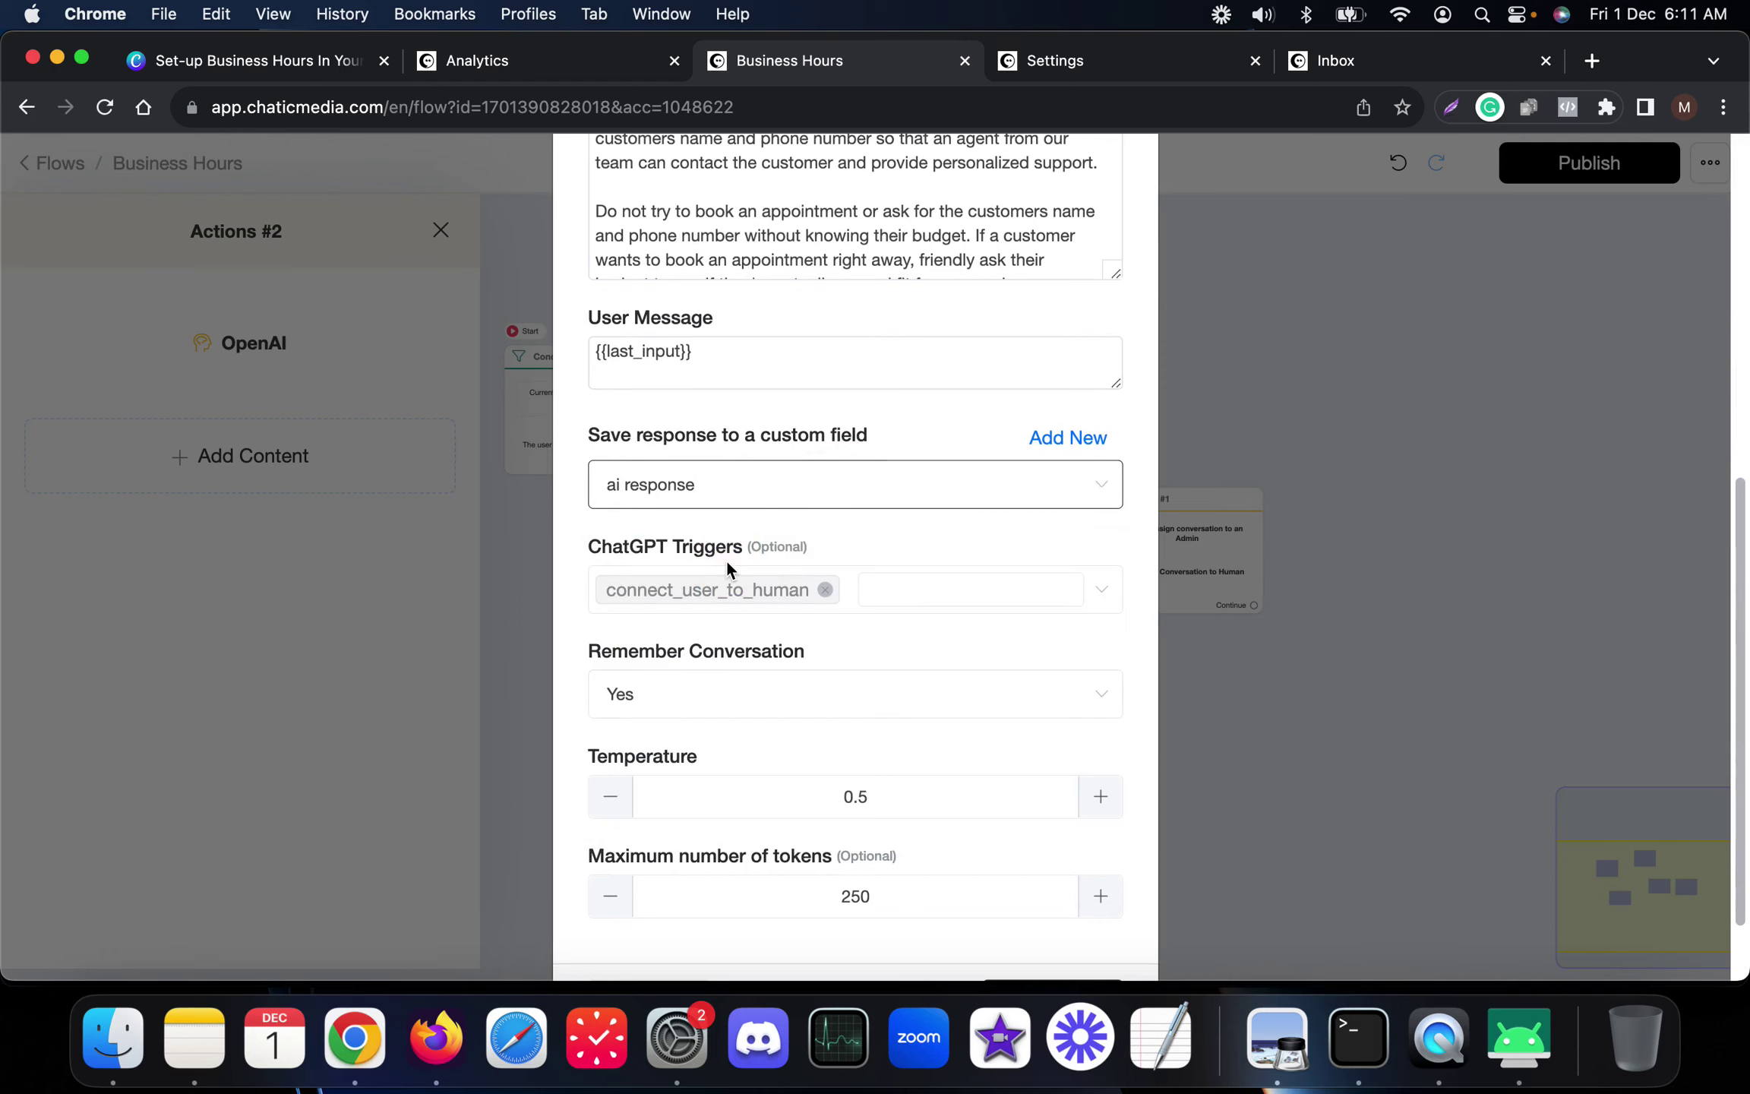
Set the temperature to 0.2, clear the maximum number of tokens, and save the OpenAI action
scroll(751, 515, down, 2)
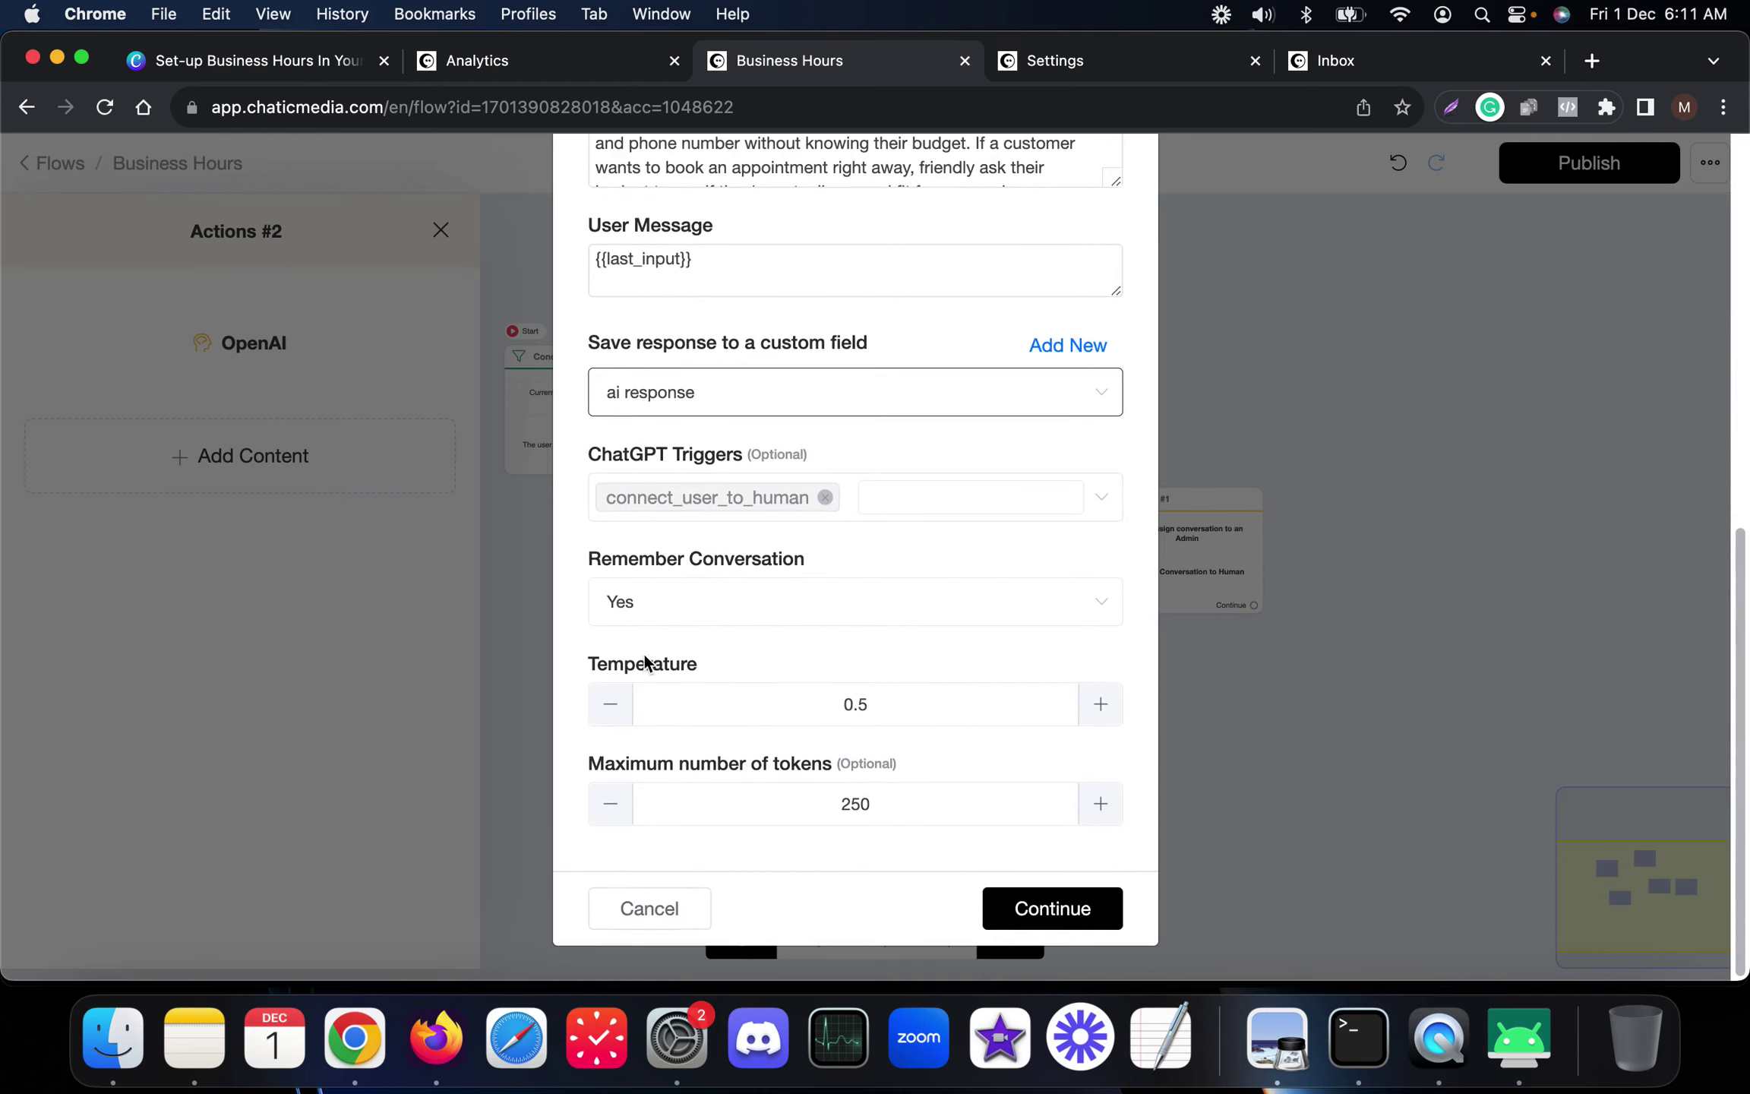
click(611, 707)
click(614, 708)
click(613, 708)
drag(904, 805, 666, 769)
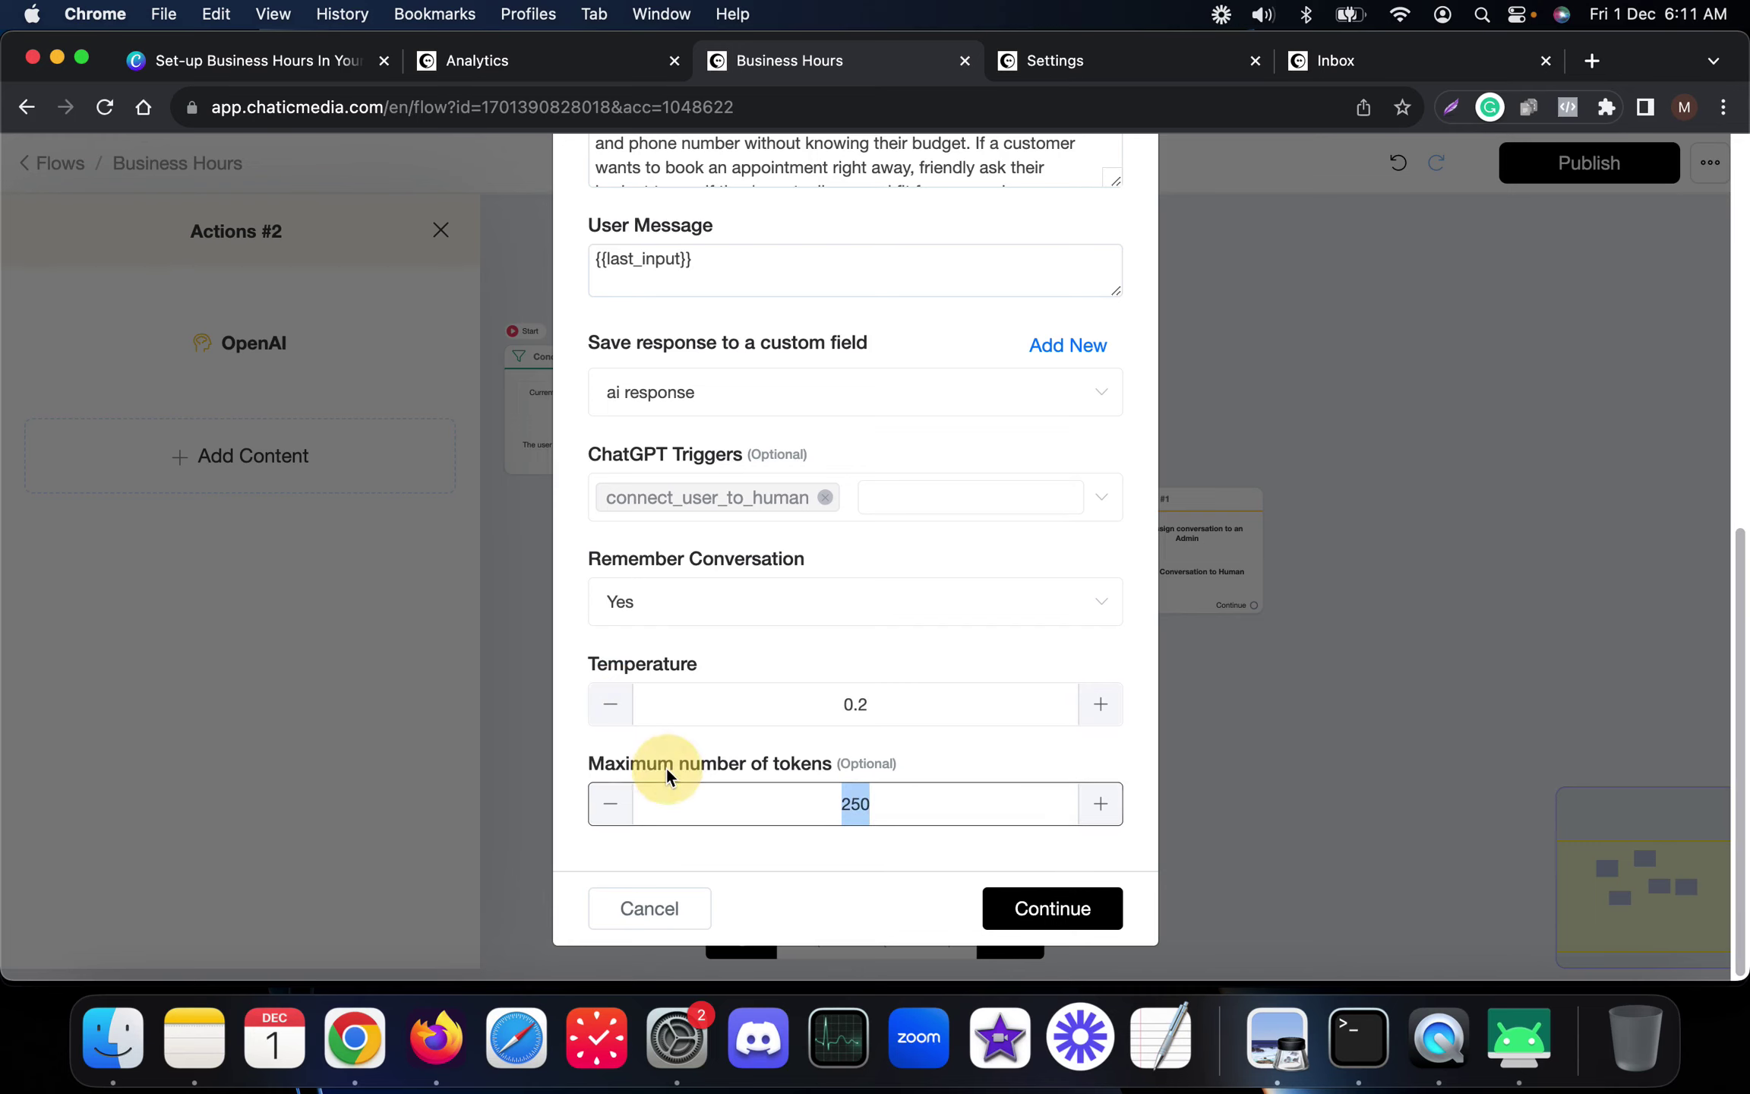
key(BackSpace)
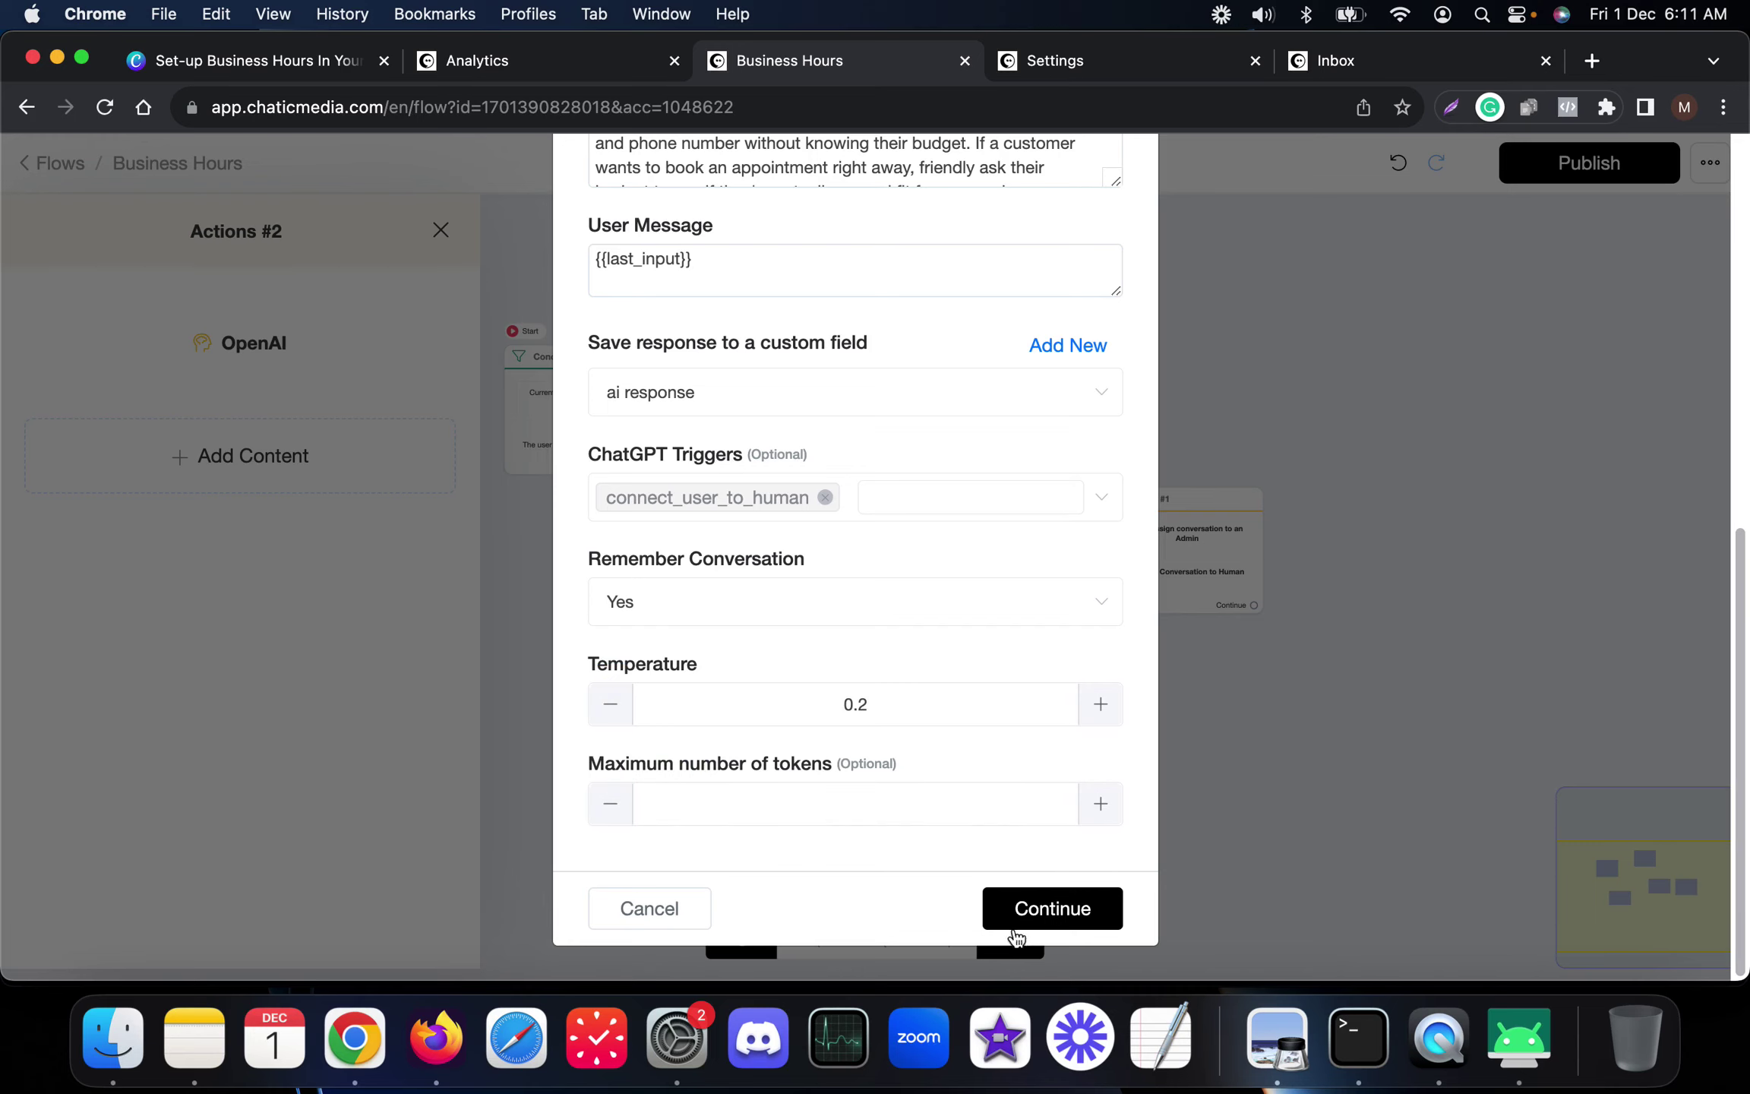
click(1058, 914)
click(1120, 740)
Connect Condition #1's "The user doesn't match all these conditions" branch to the Actions #2 block instead of Send Message #1
click(619, 416)
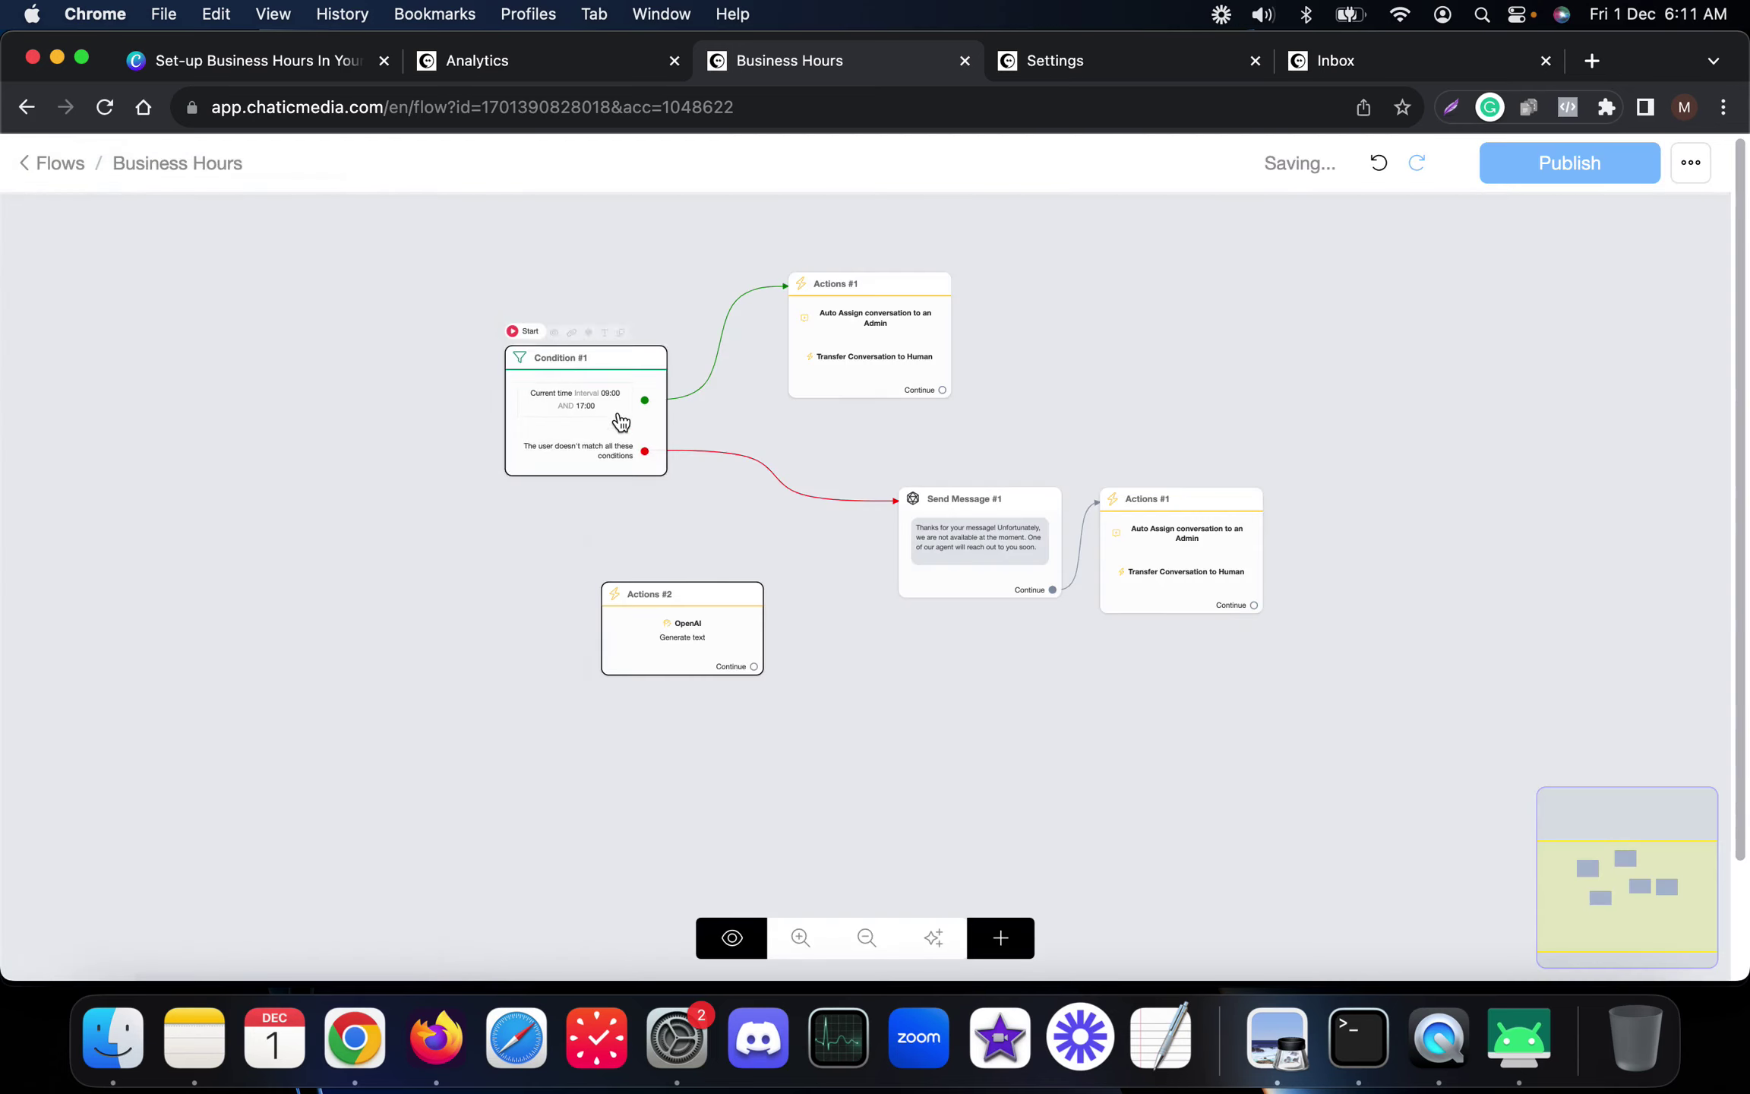
scroll(619, 416, up, 5)
drag(661, 855, 645, 793)
click(654, 513)
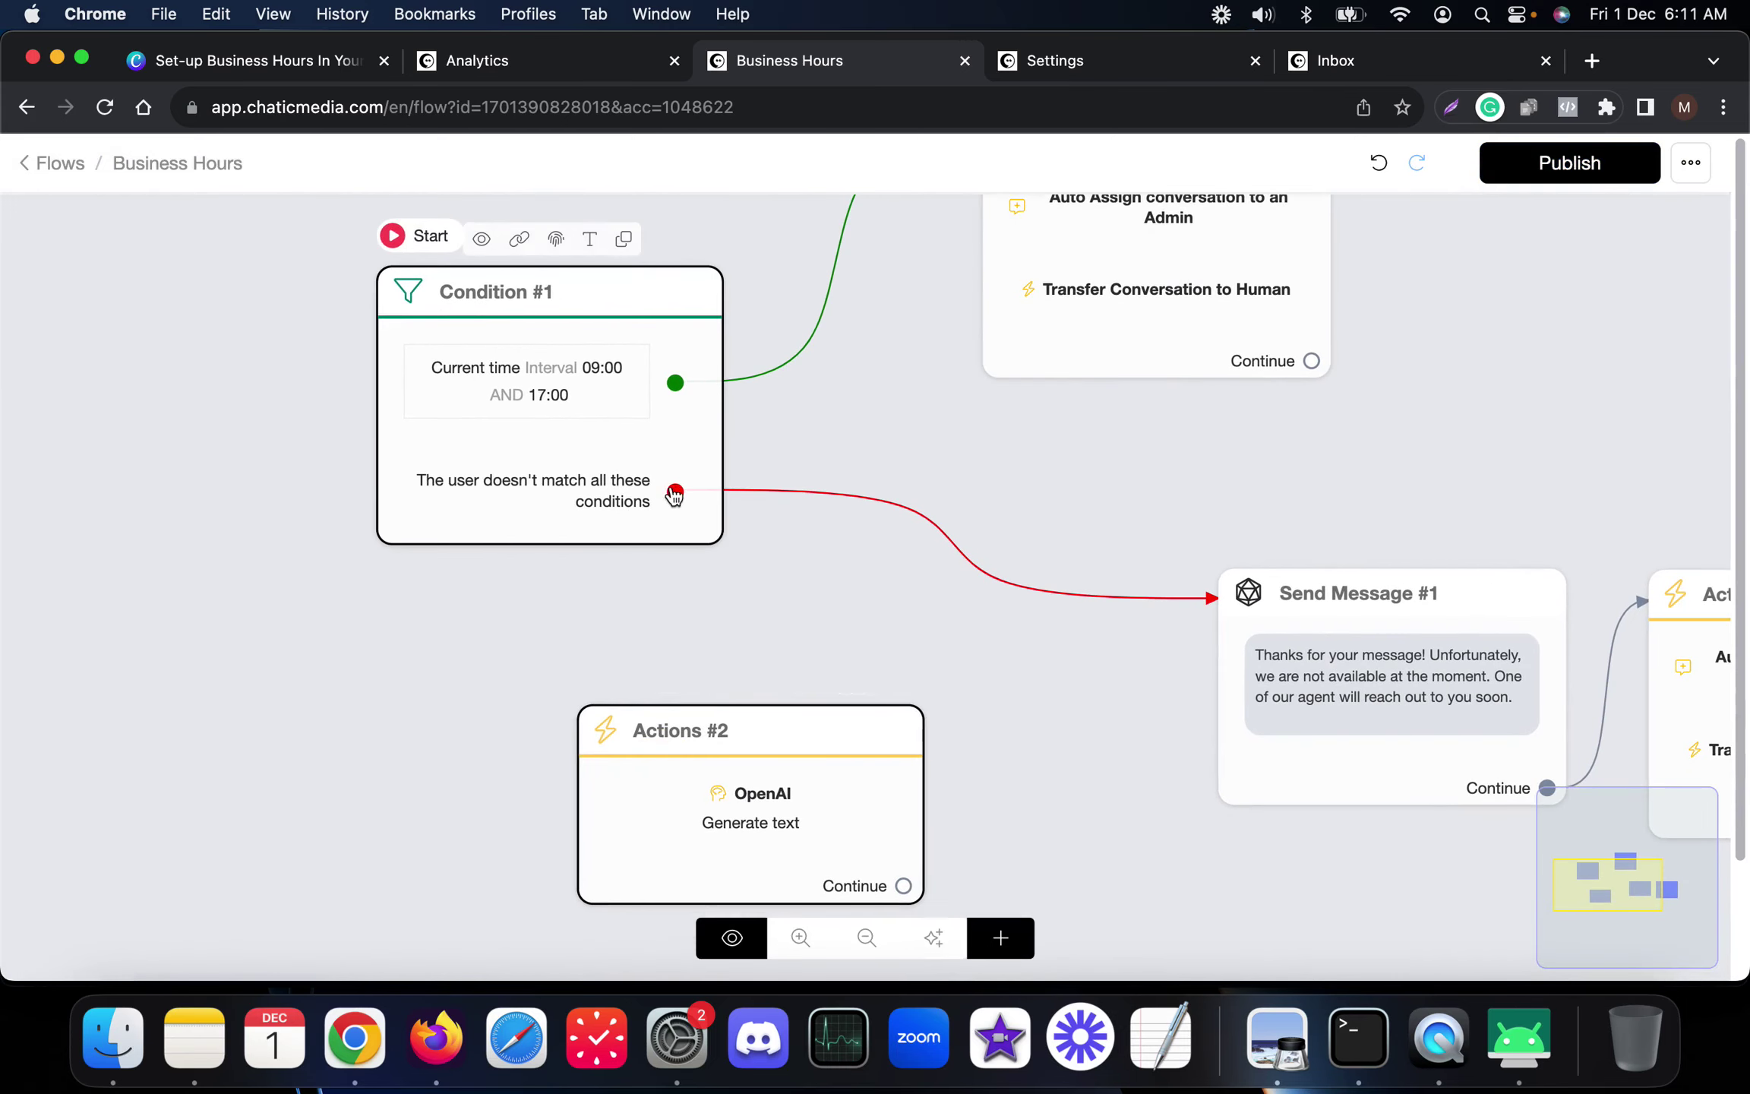
drag(674, 494, 705, 803)
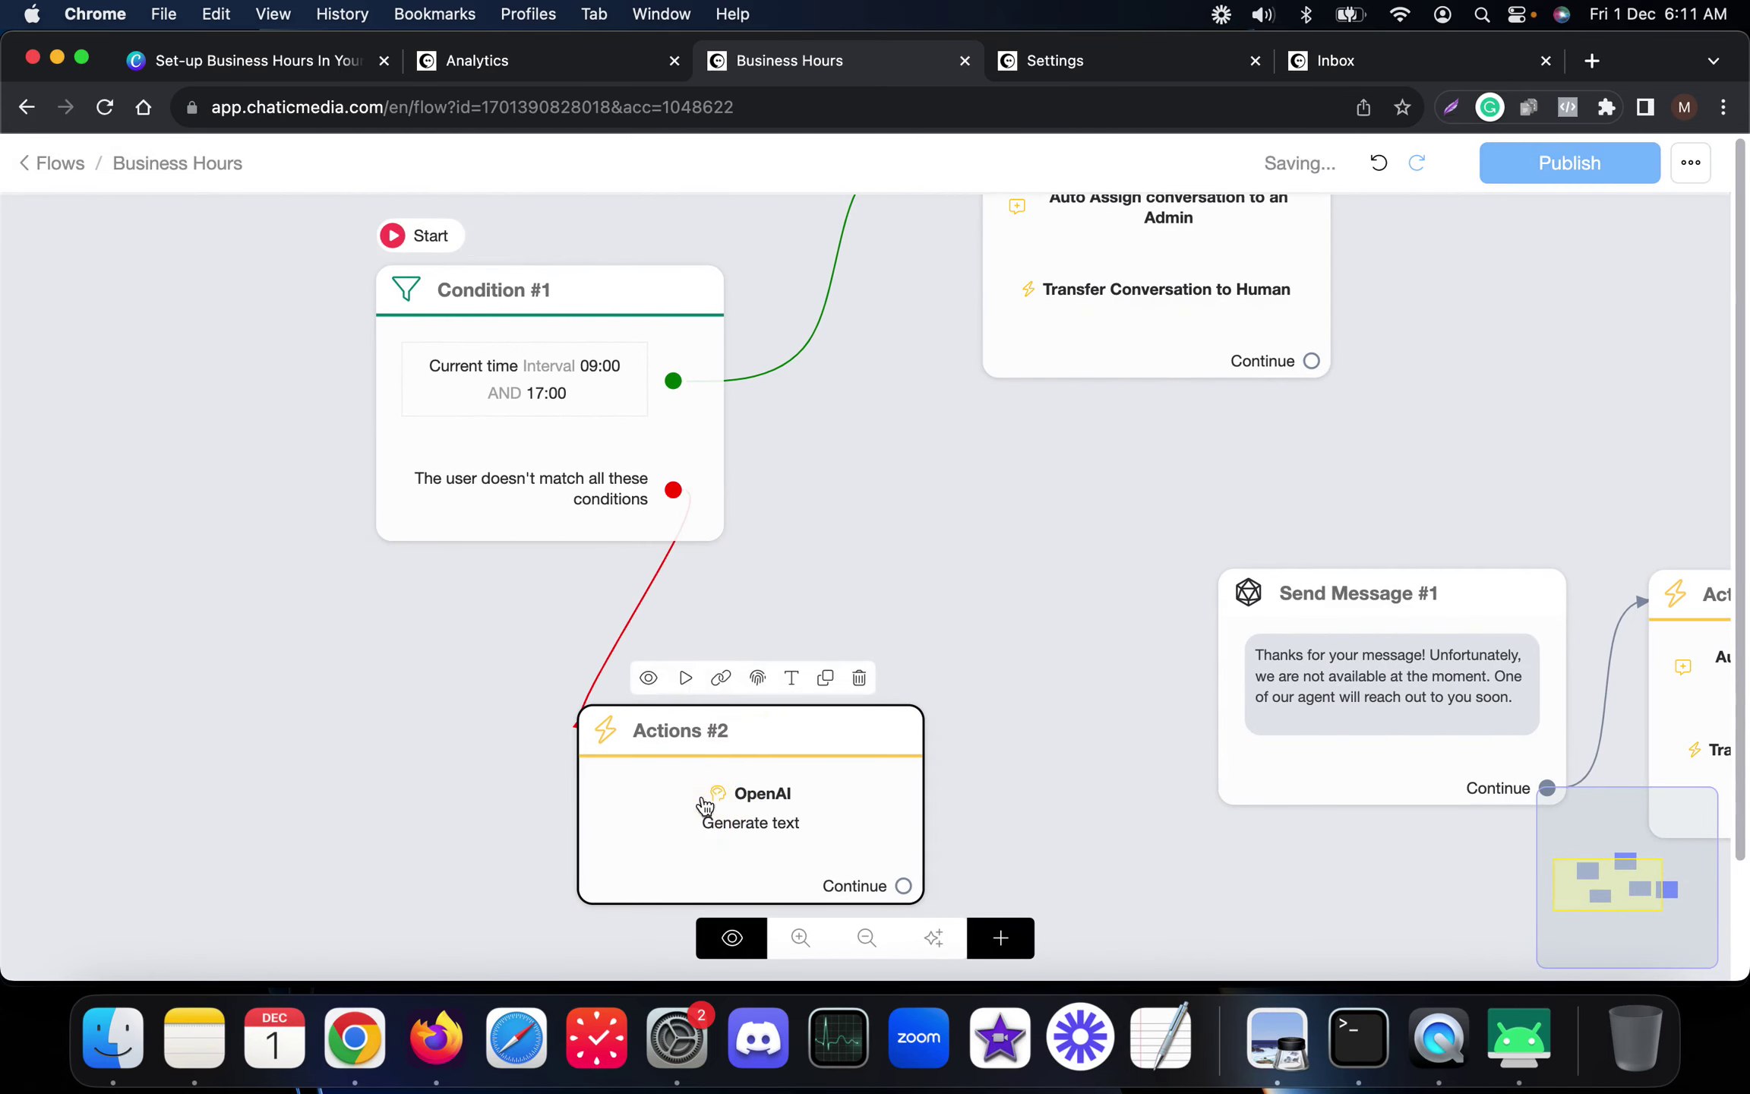
Review the out-of-hours branch and the OpenAI action's prompt, custom field and trigger settings, leaving them as they are
click(540, 395)
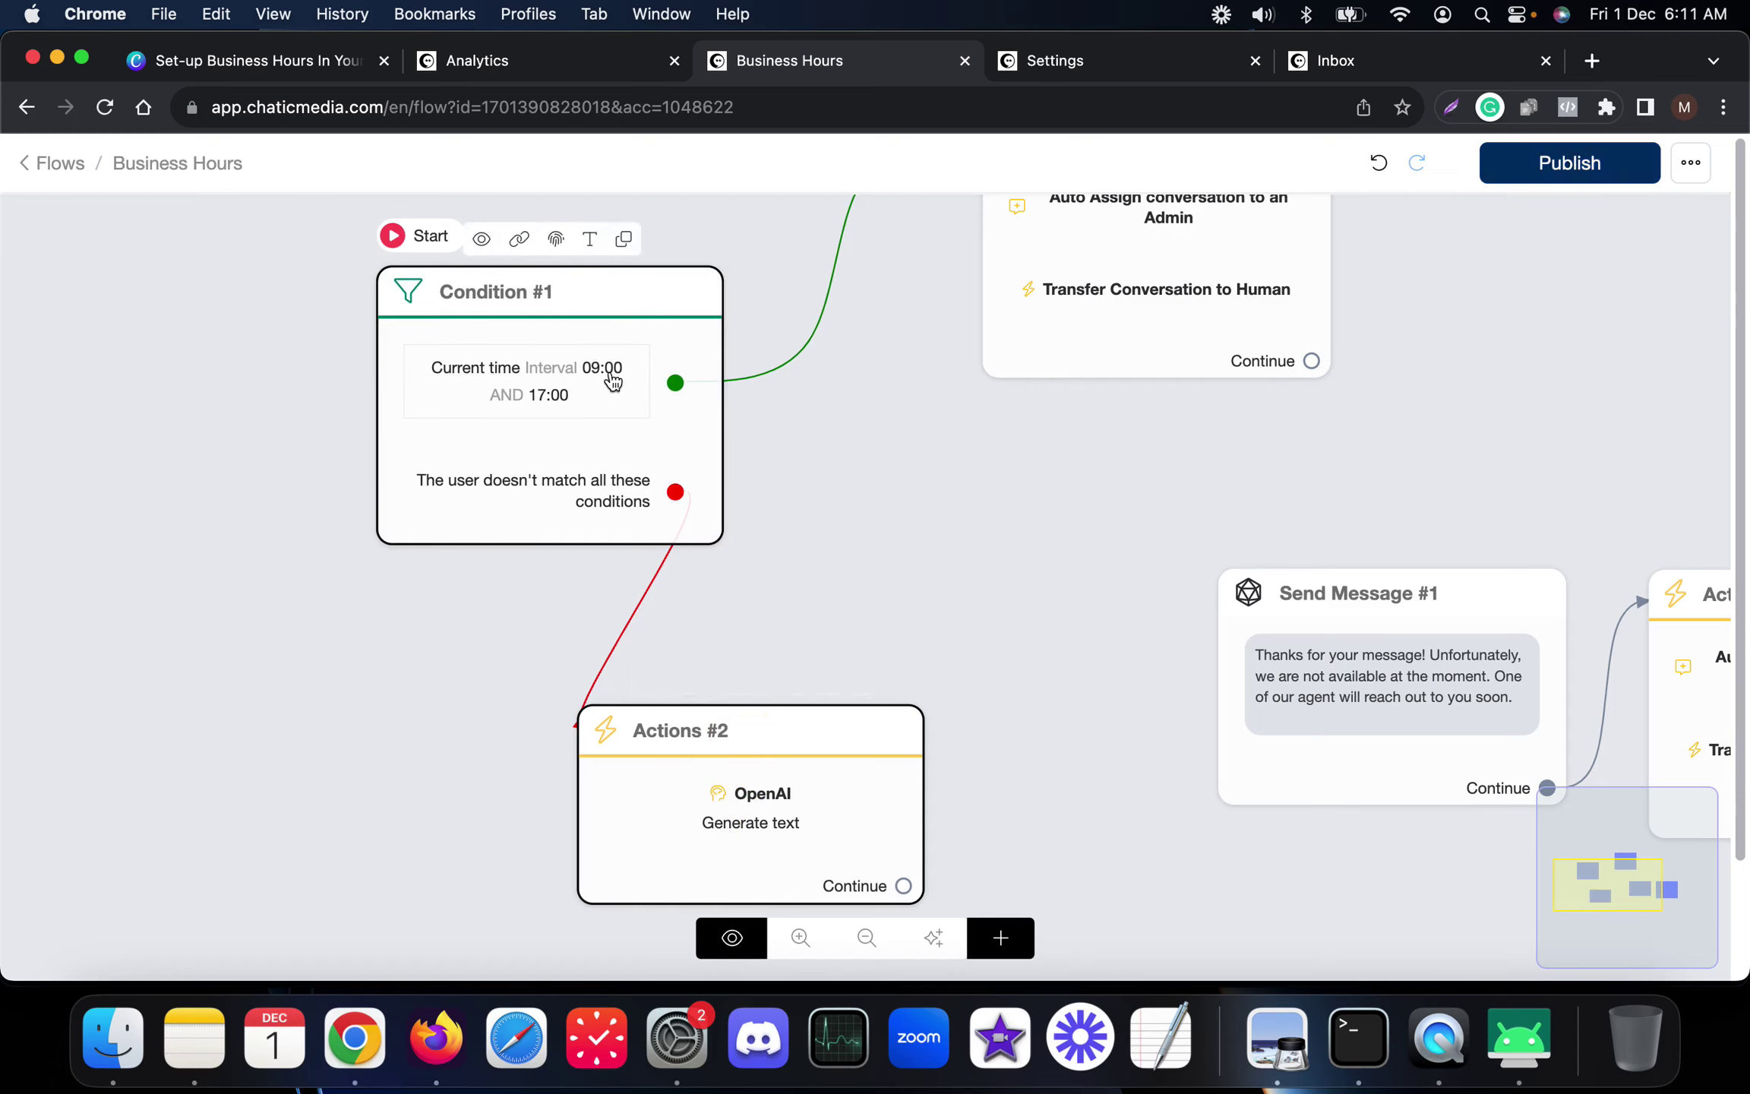
drag(923, 610, 636, 390)
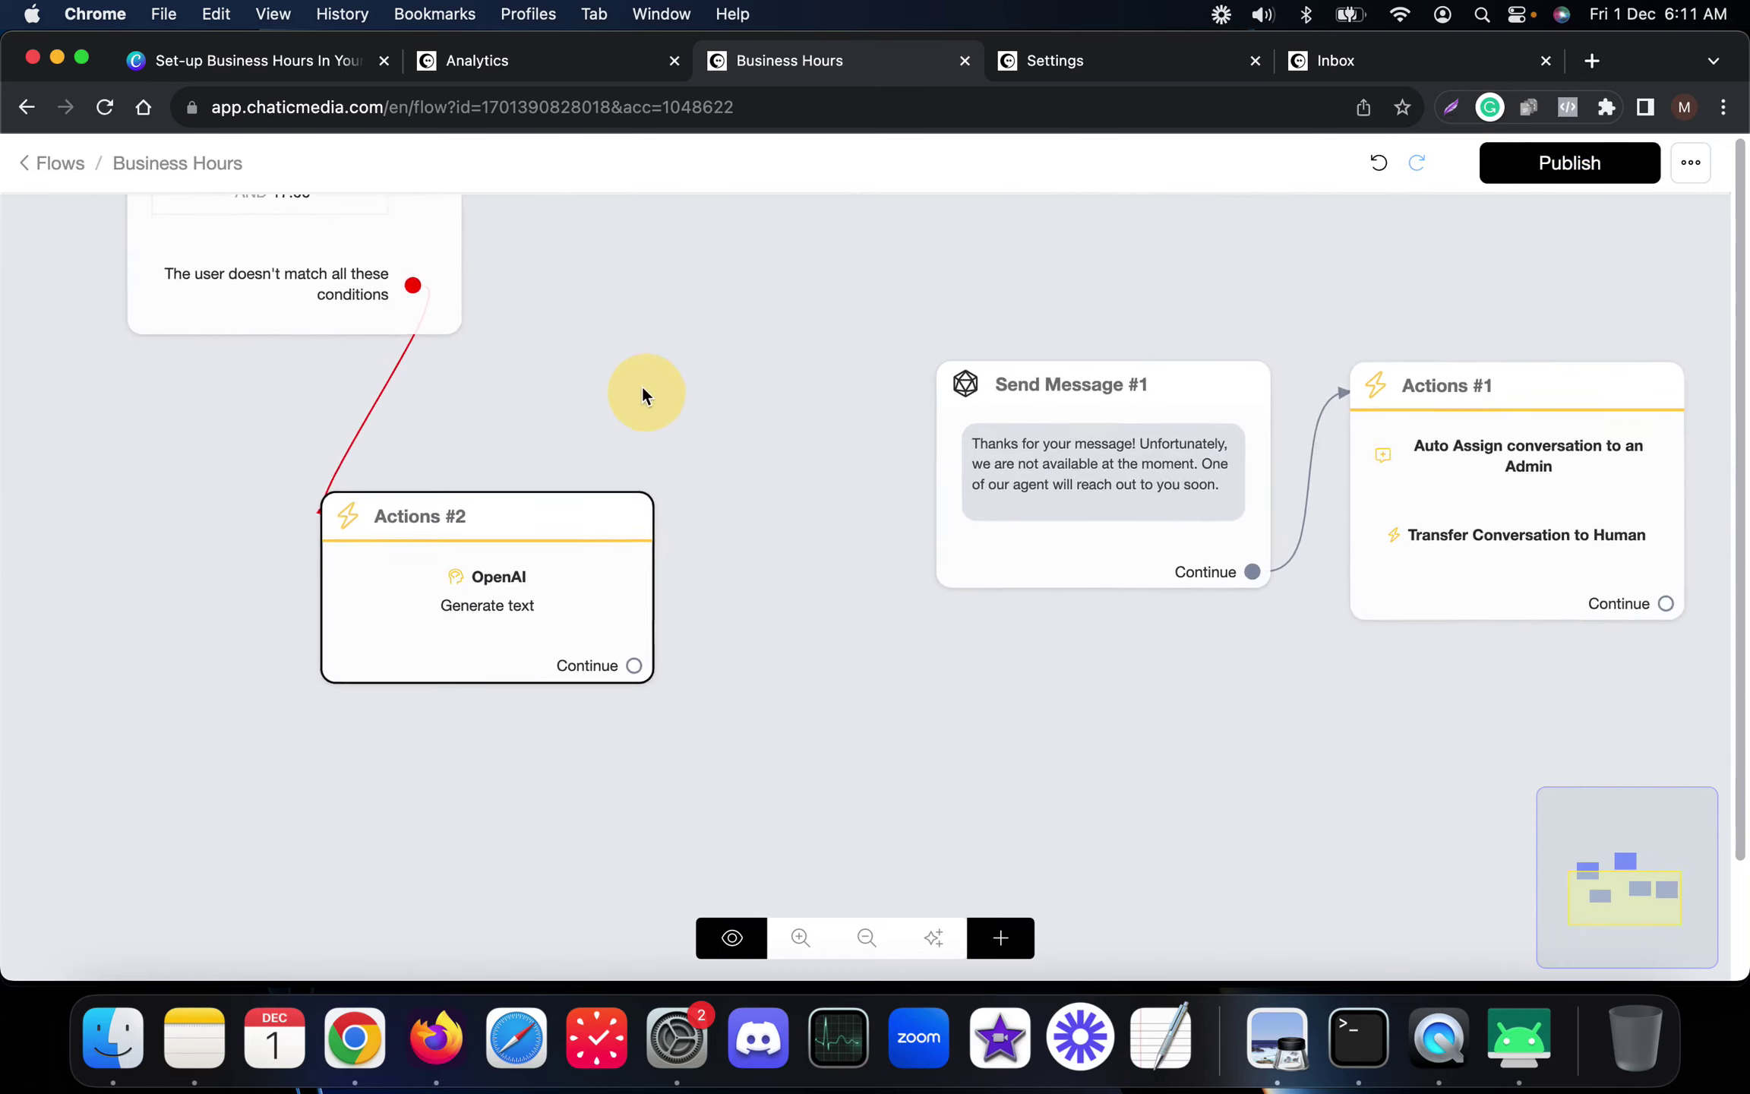
click(500, 585)
click(247, 365)
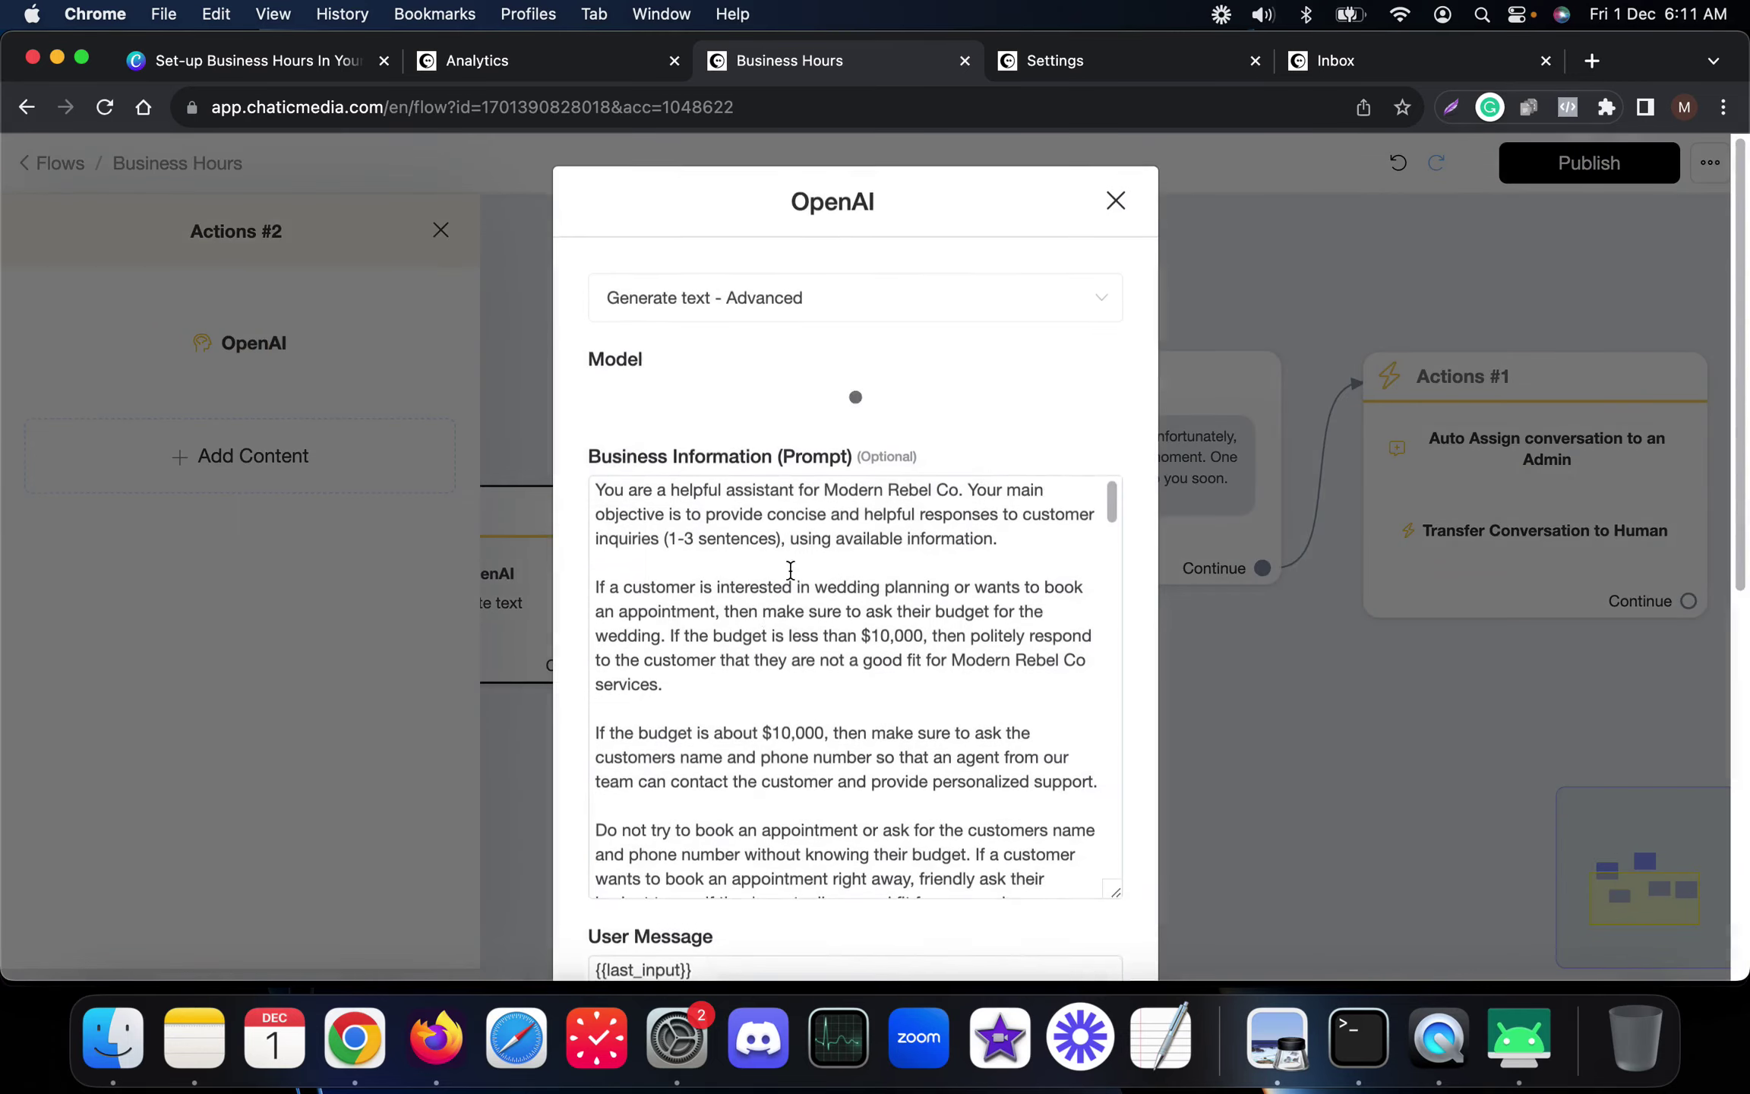
scroll(689, 728, down, 3)
scroll(689, 728, down, 10)
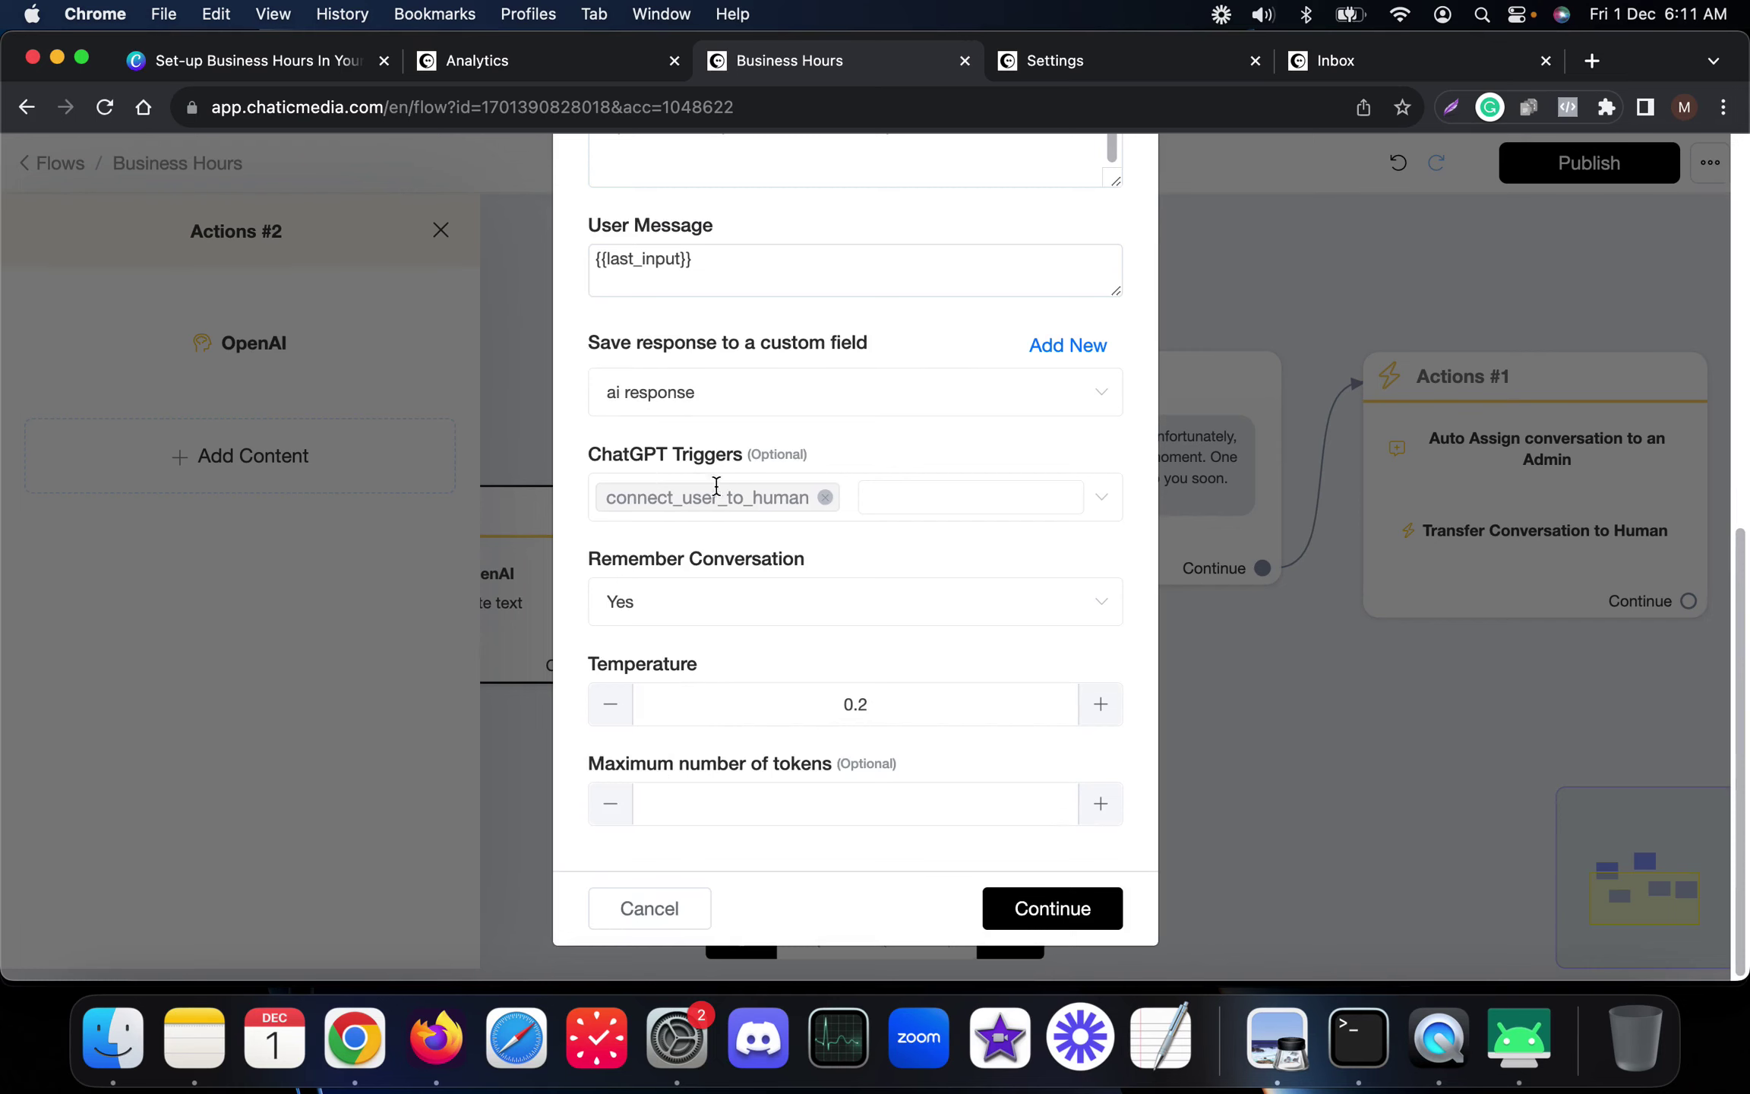
click(649, 908)
click(926, 721)
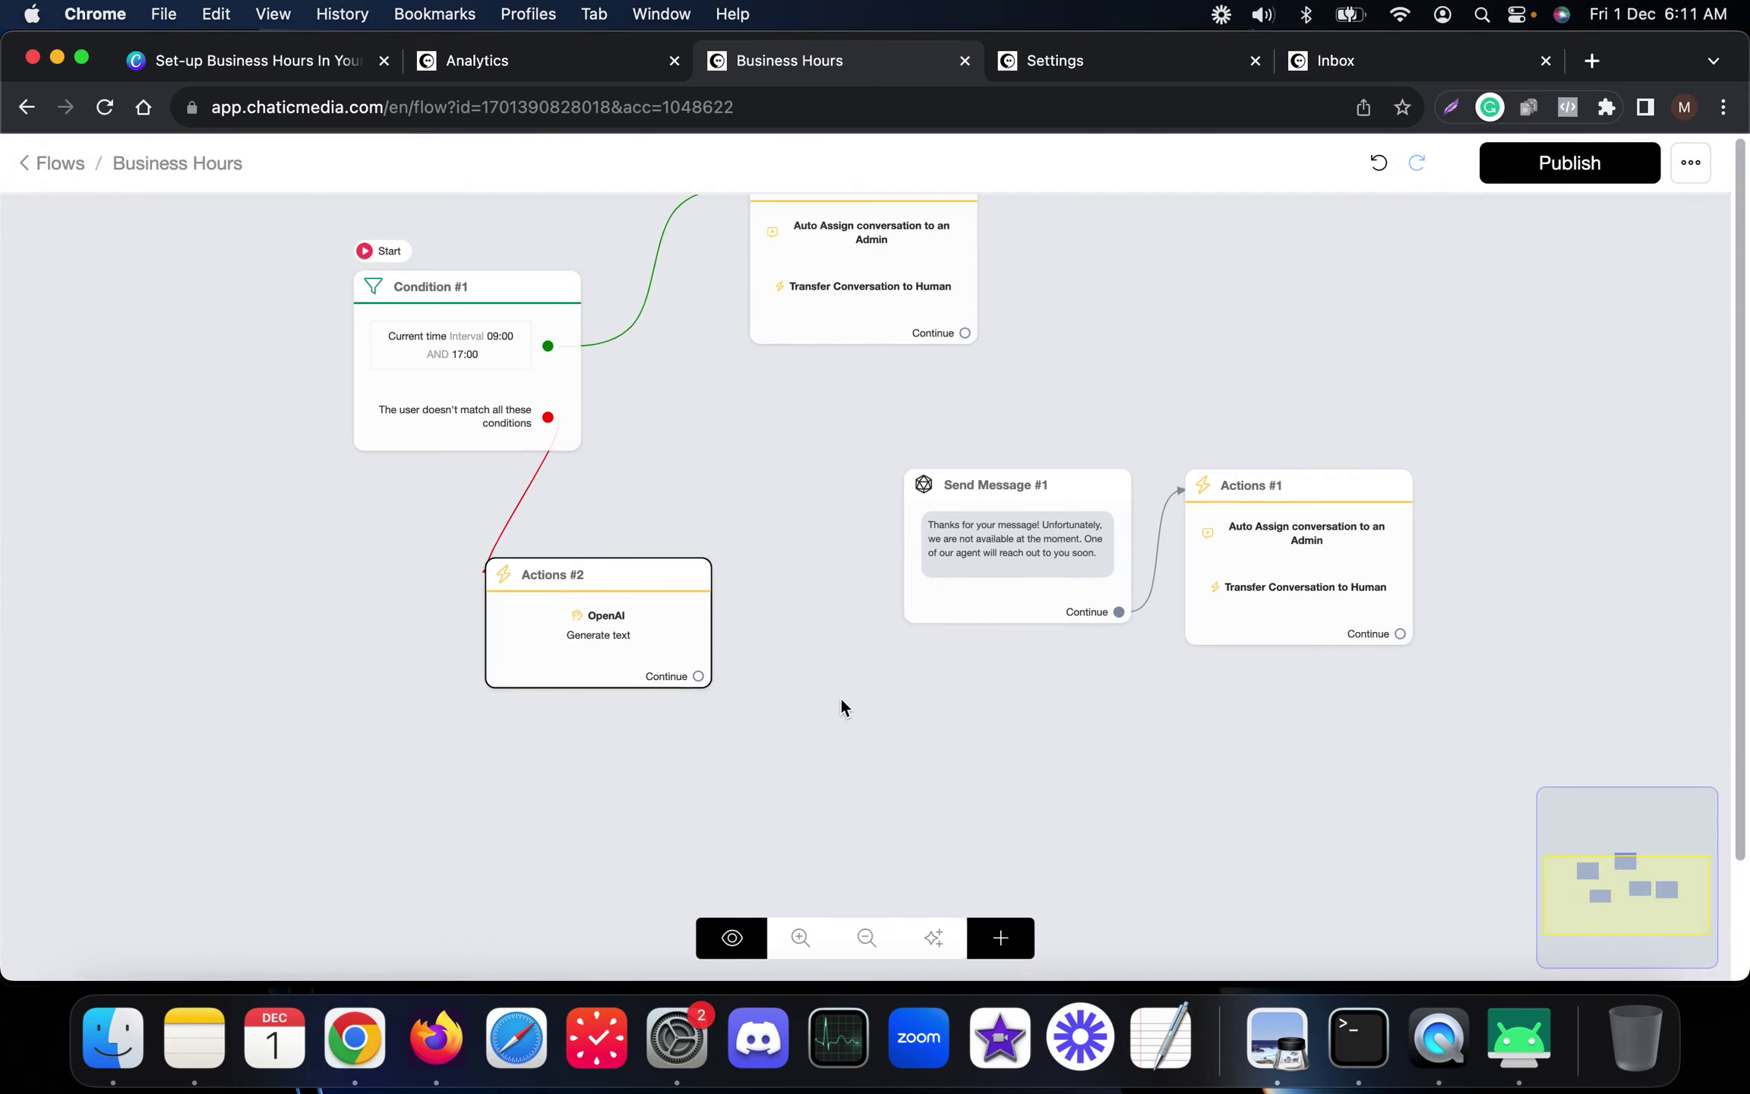
Add a new Send Message block below Send Message #1 and connect the Actions #2 block's Continue output to it
click(1021, 945)
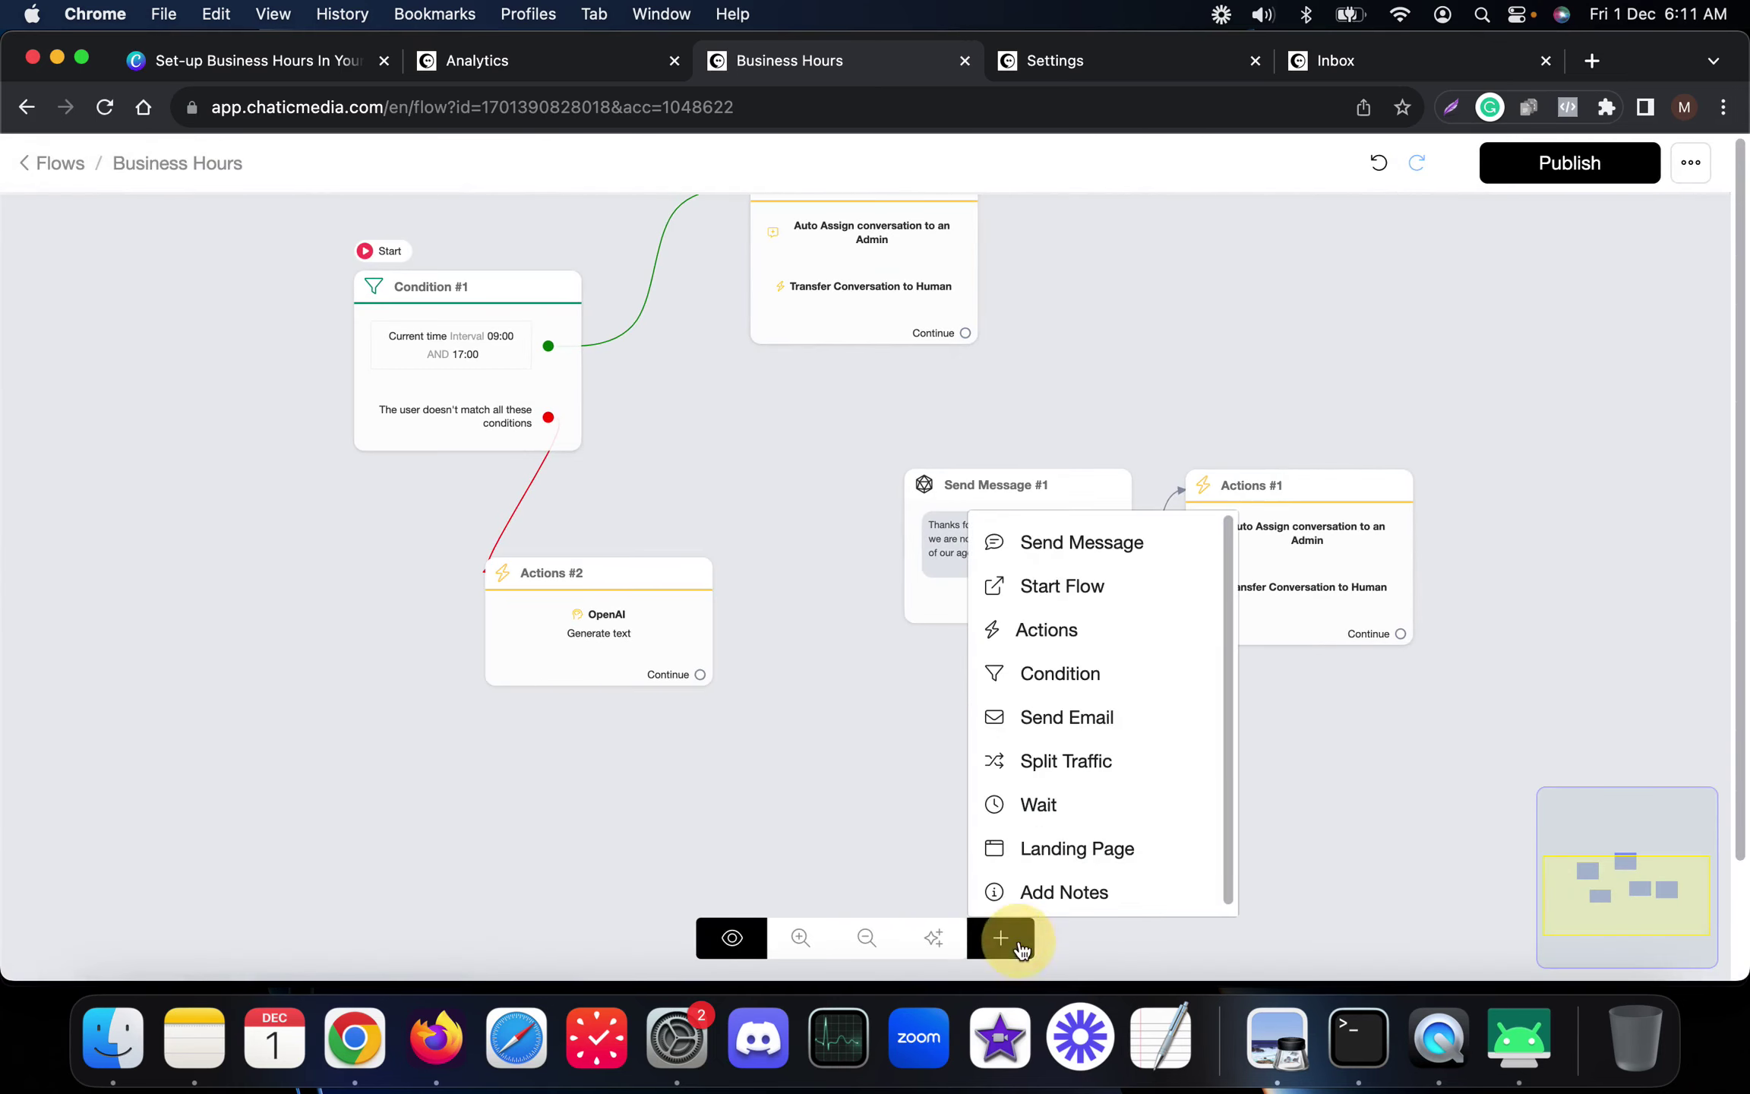
click(1075, 560)
click(995, 725)
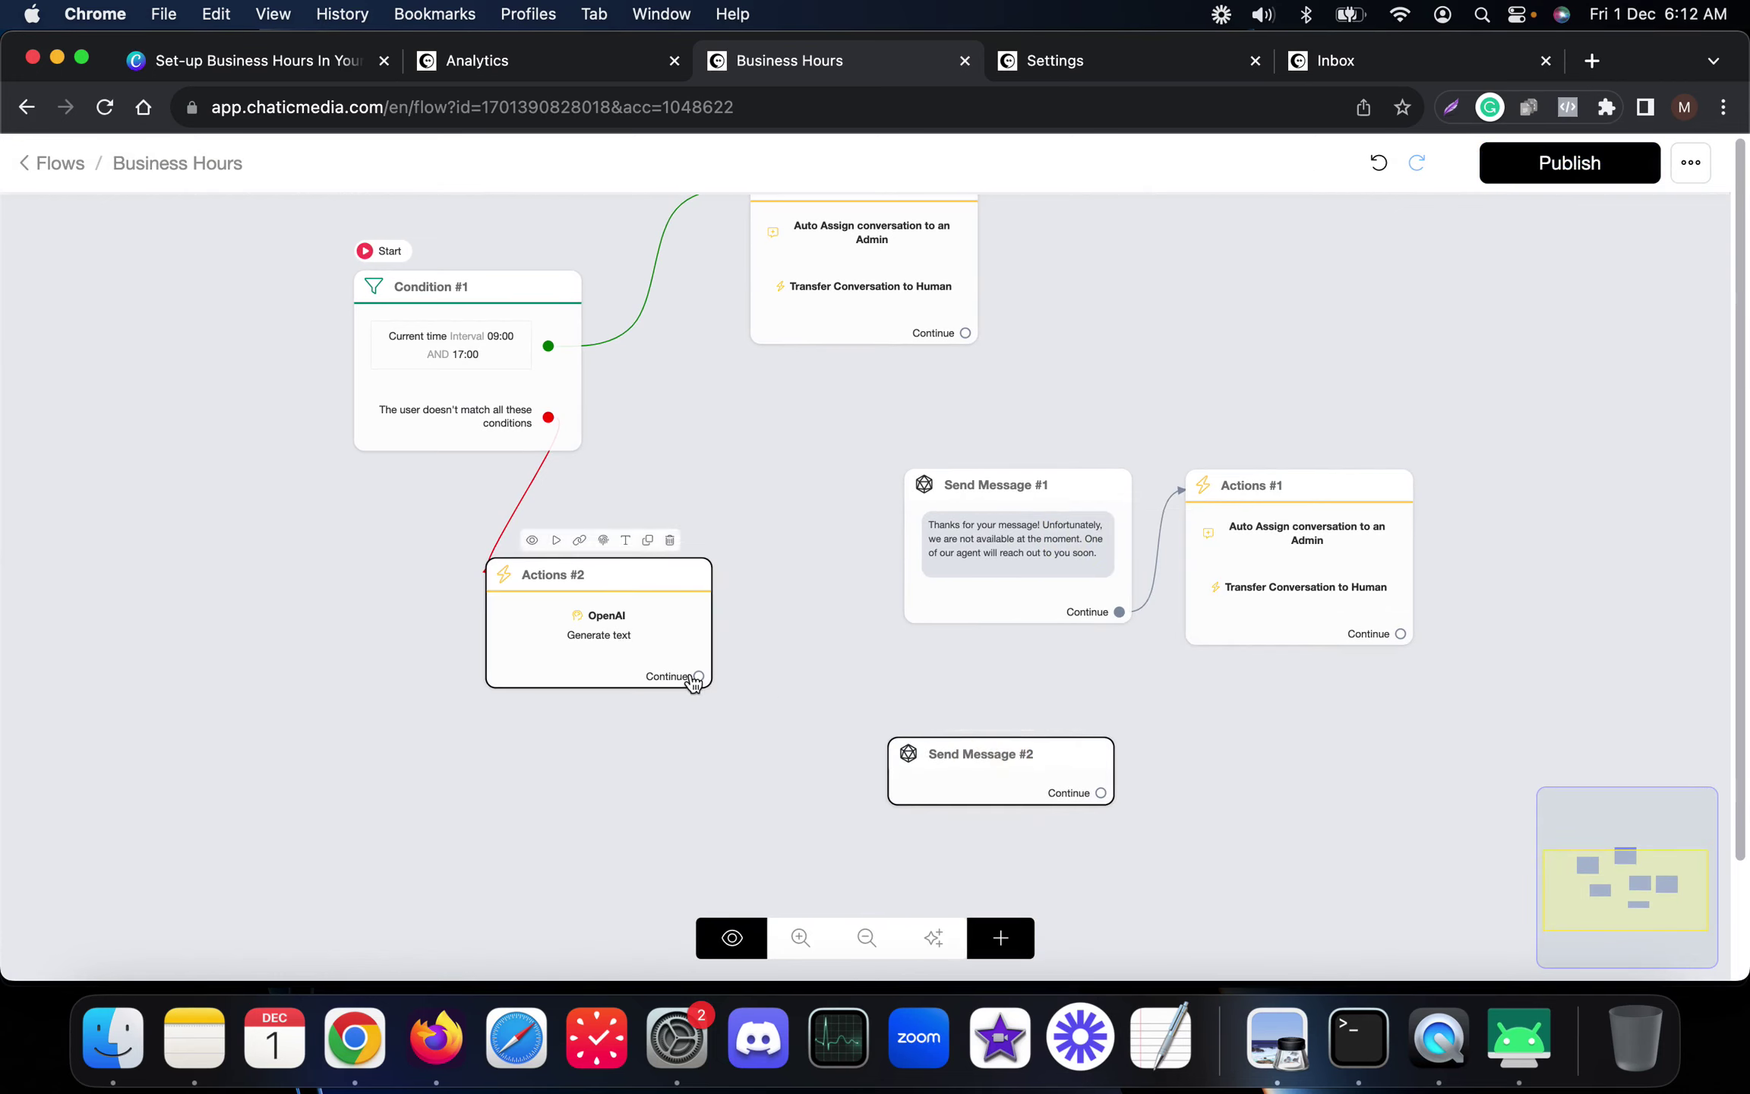
drag(699, 675, 903, 760)
Check in the Actions #2 block's OpenAI settings which custom field stores the response
click(586, 593)
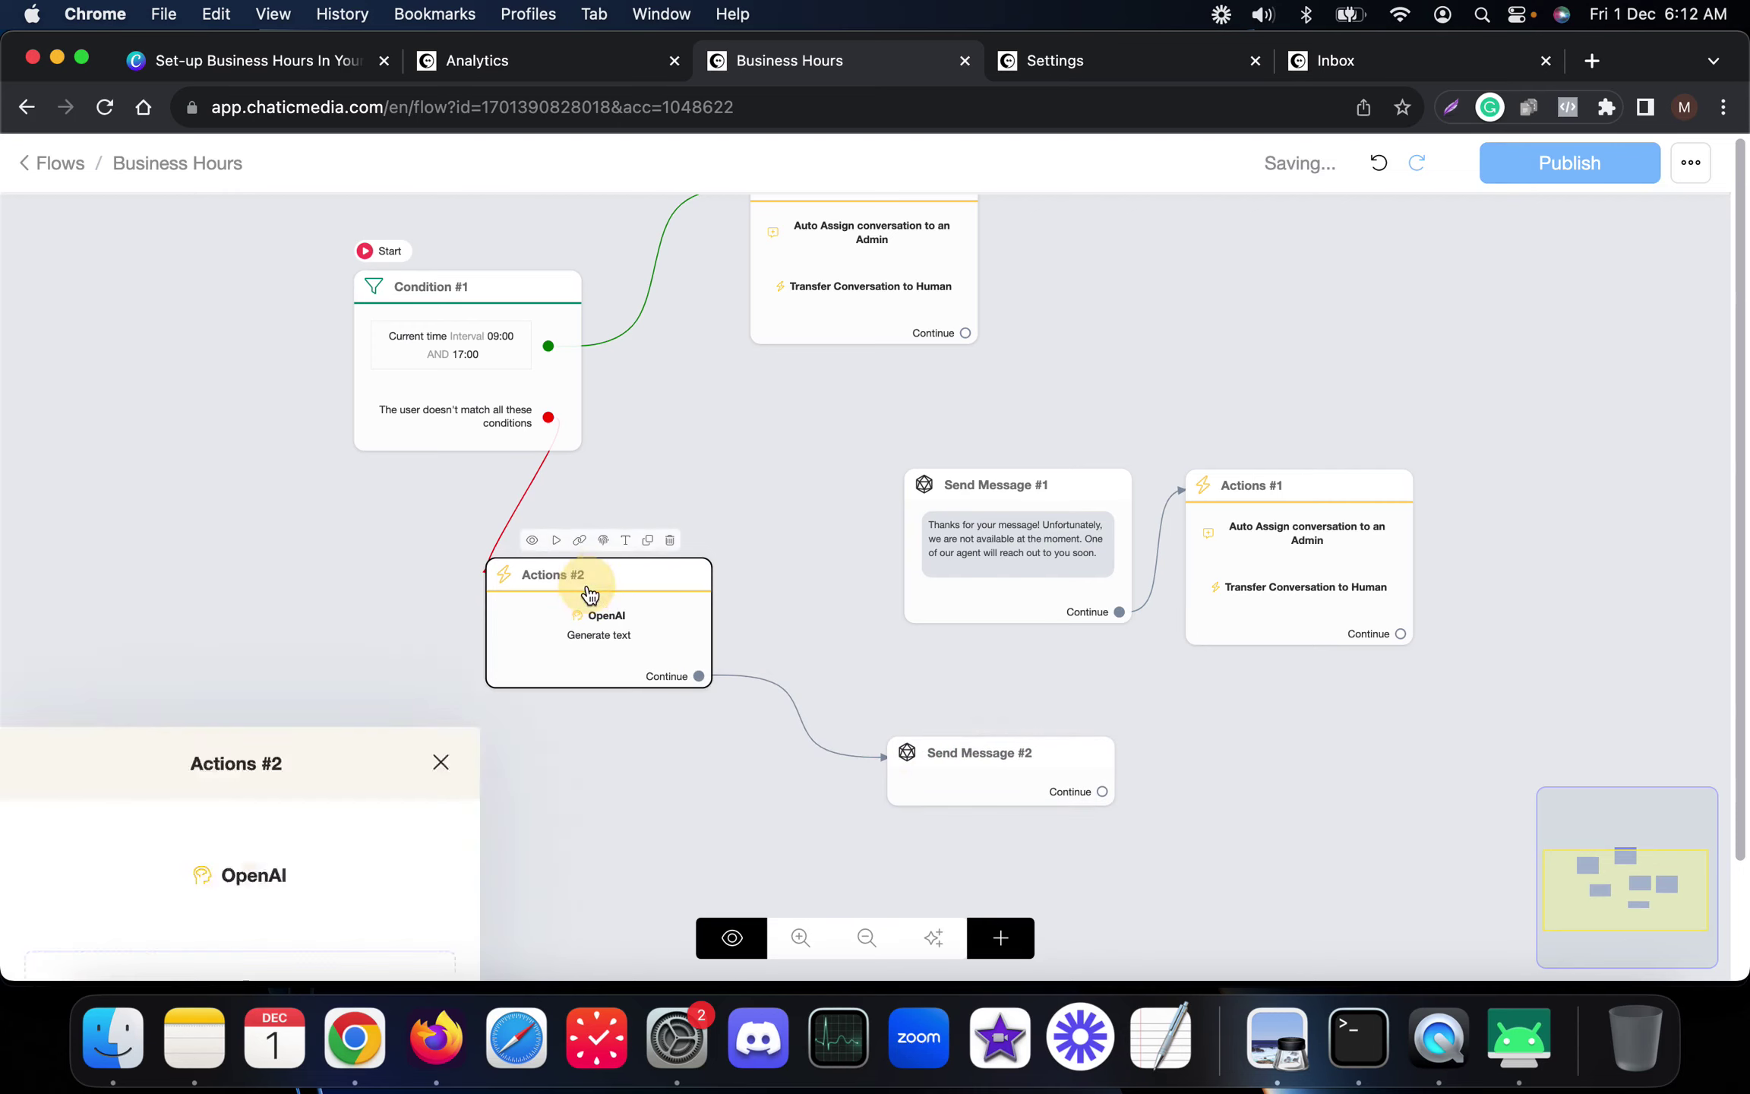
click(213, 354)
scroll(895, 768, down, 7)
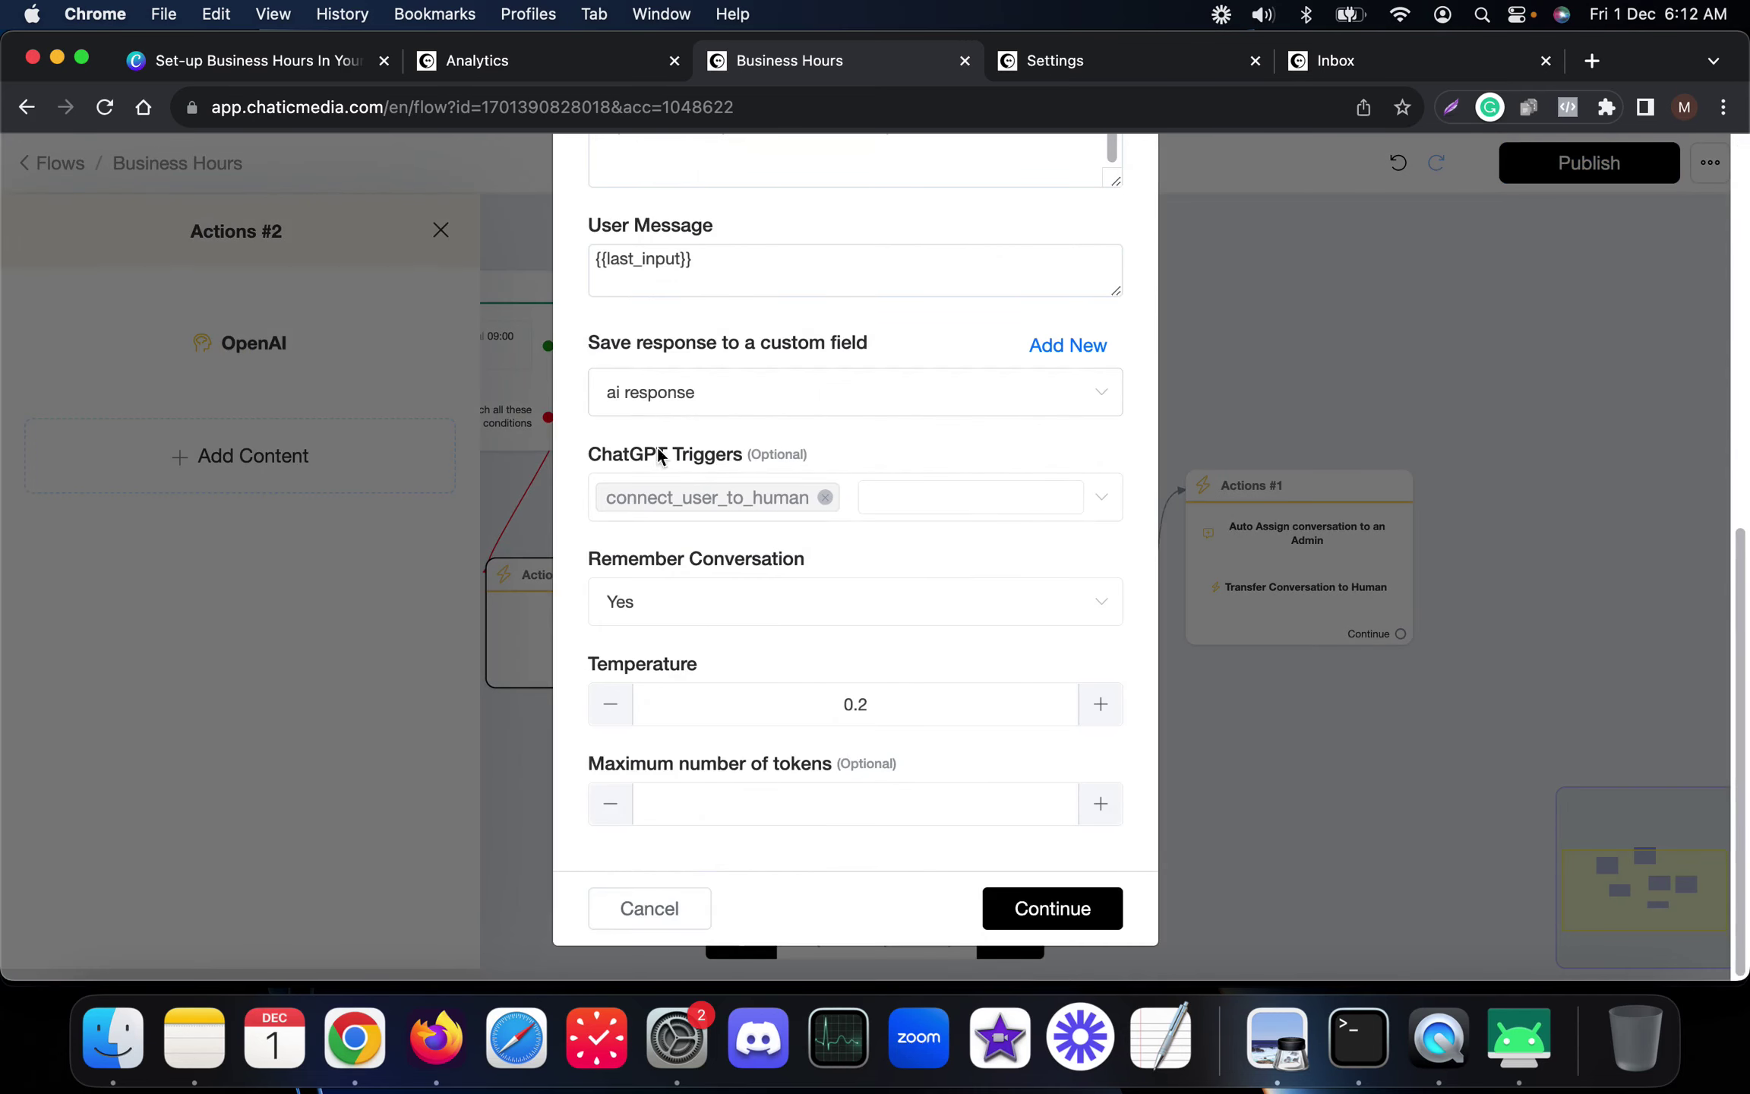
click(646, 907)
Add a text message to the Send Message #2 block containing the "ai response" custom field
click(942, 790)
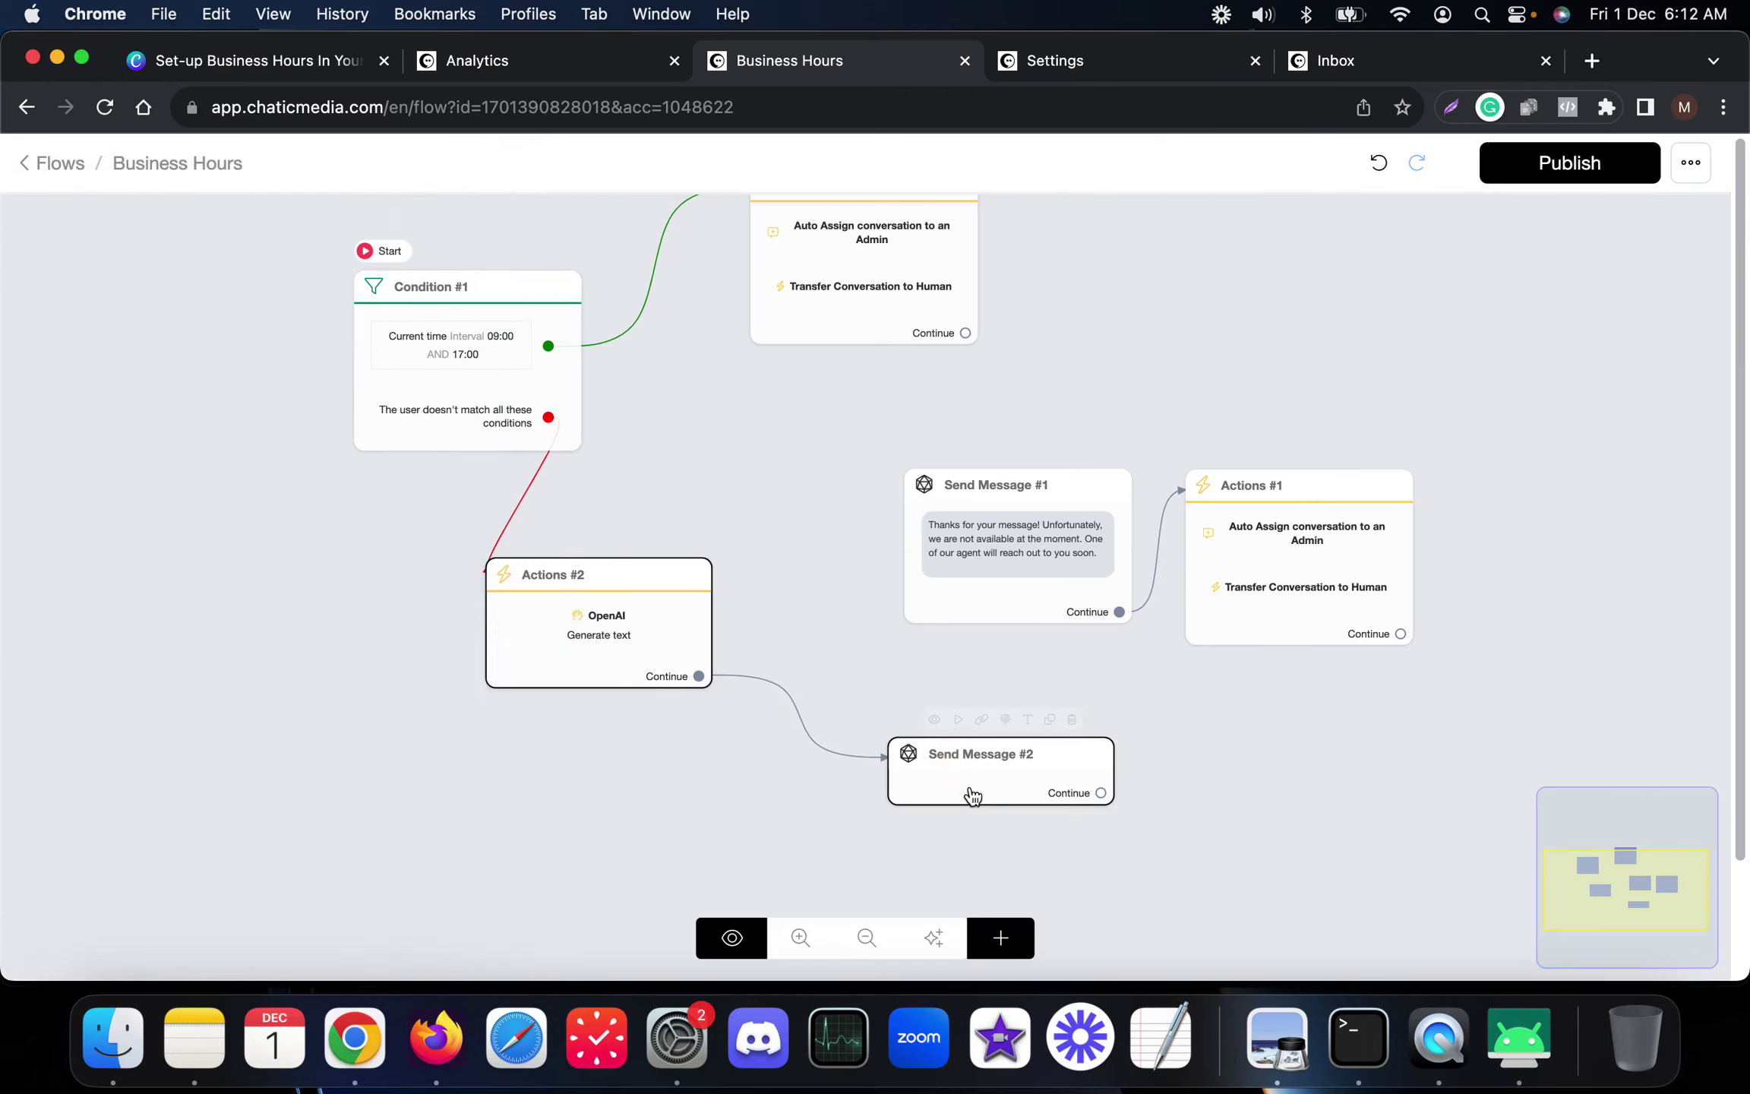
click(234, 703)
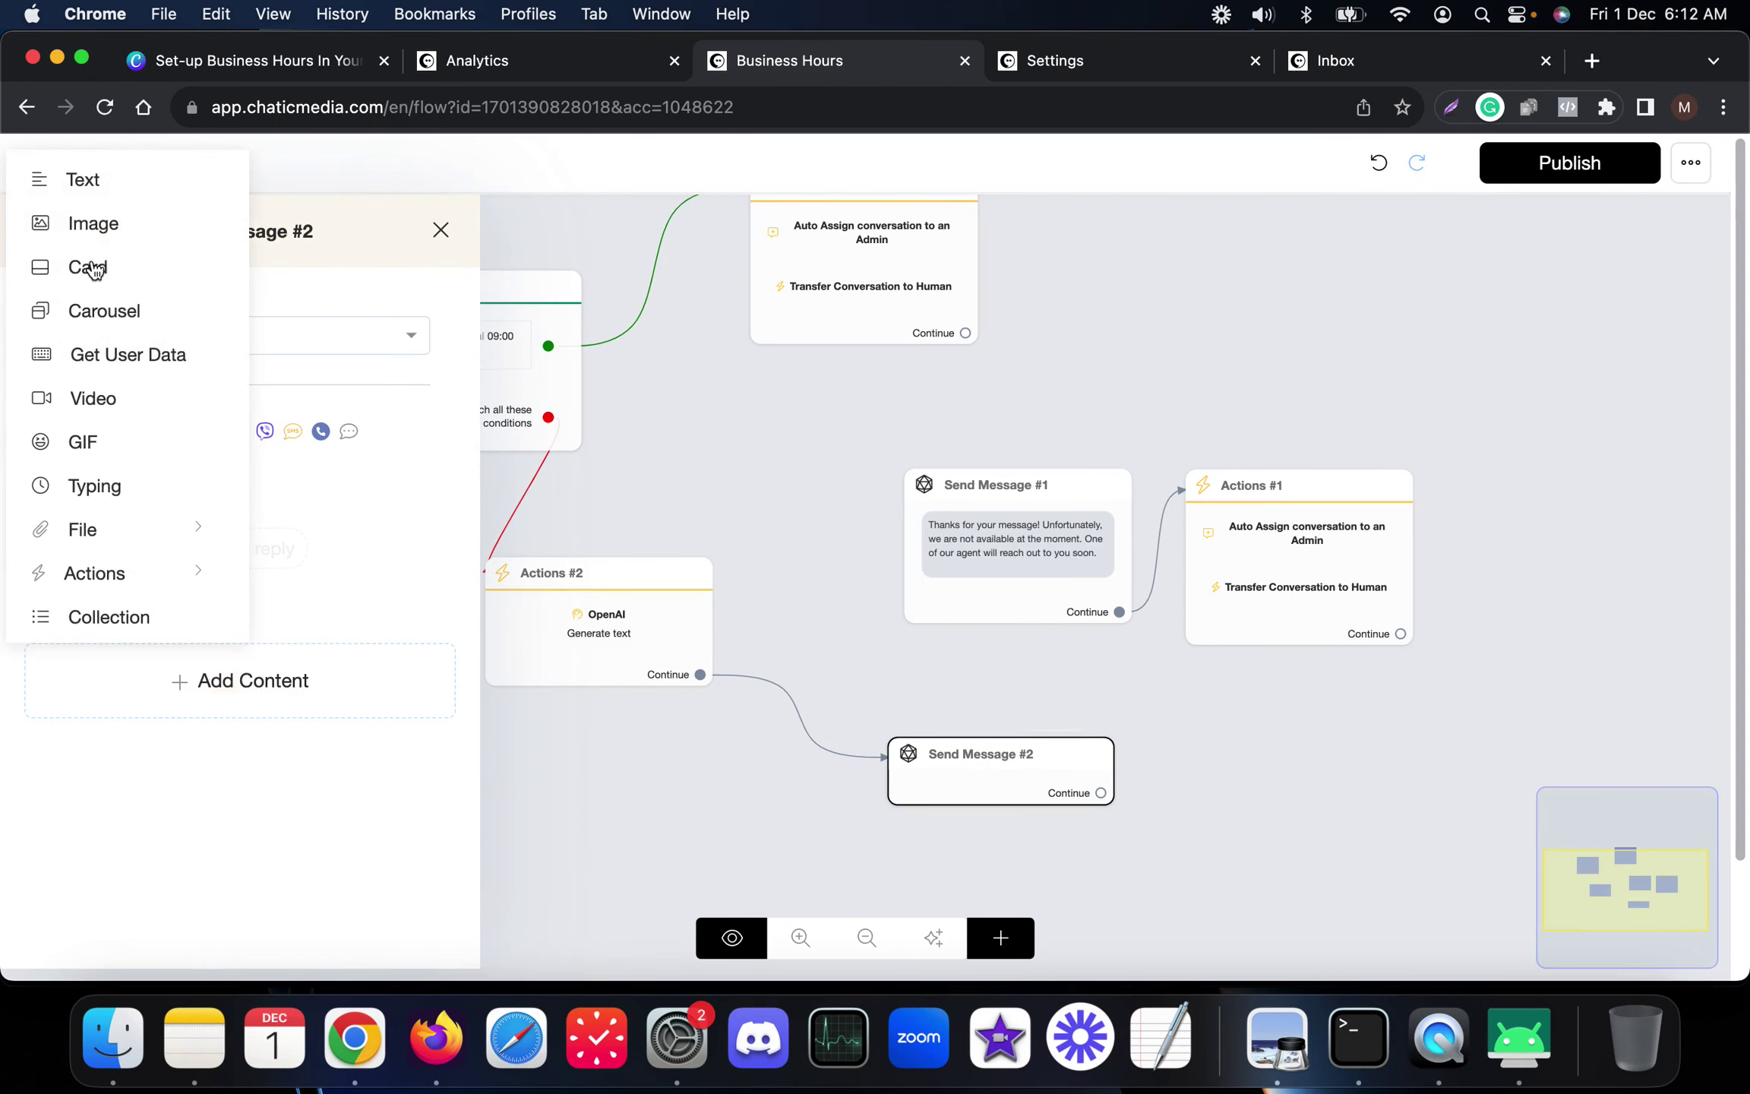
click(96, 203)
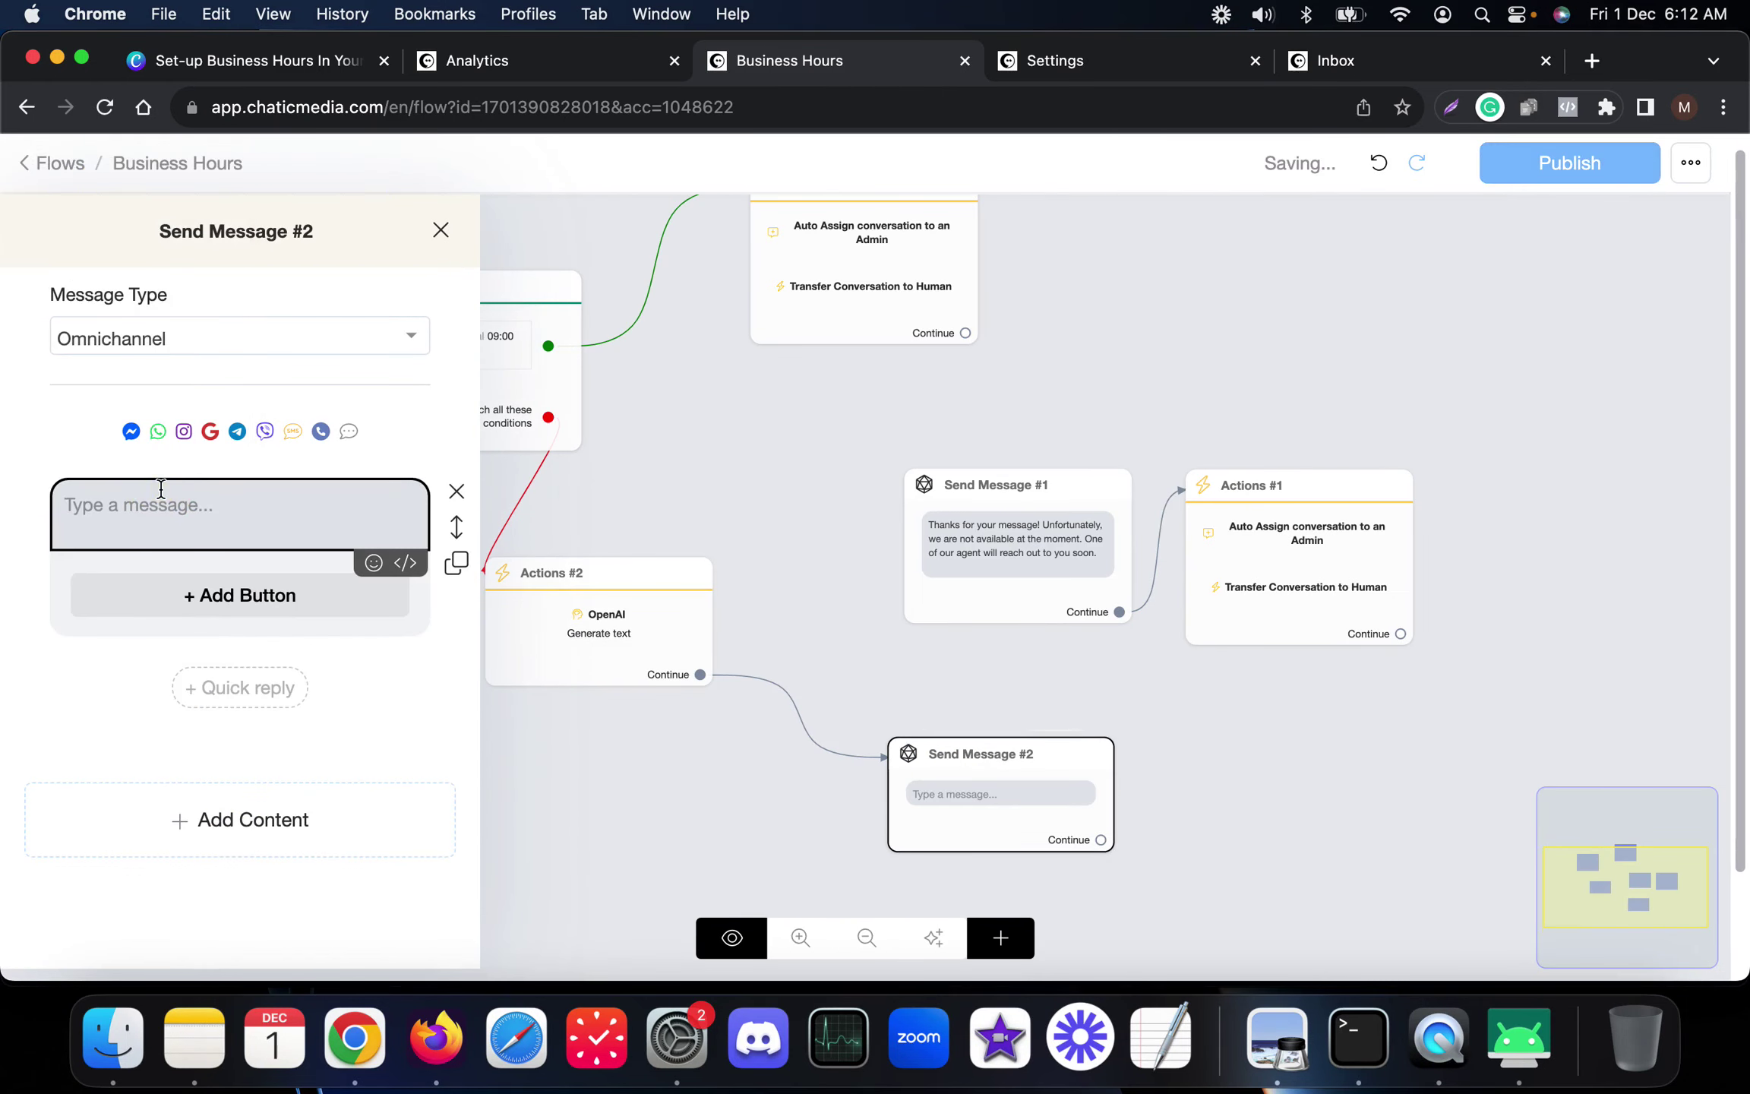
text({ai)
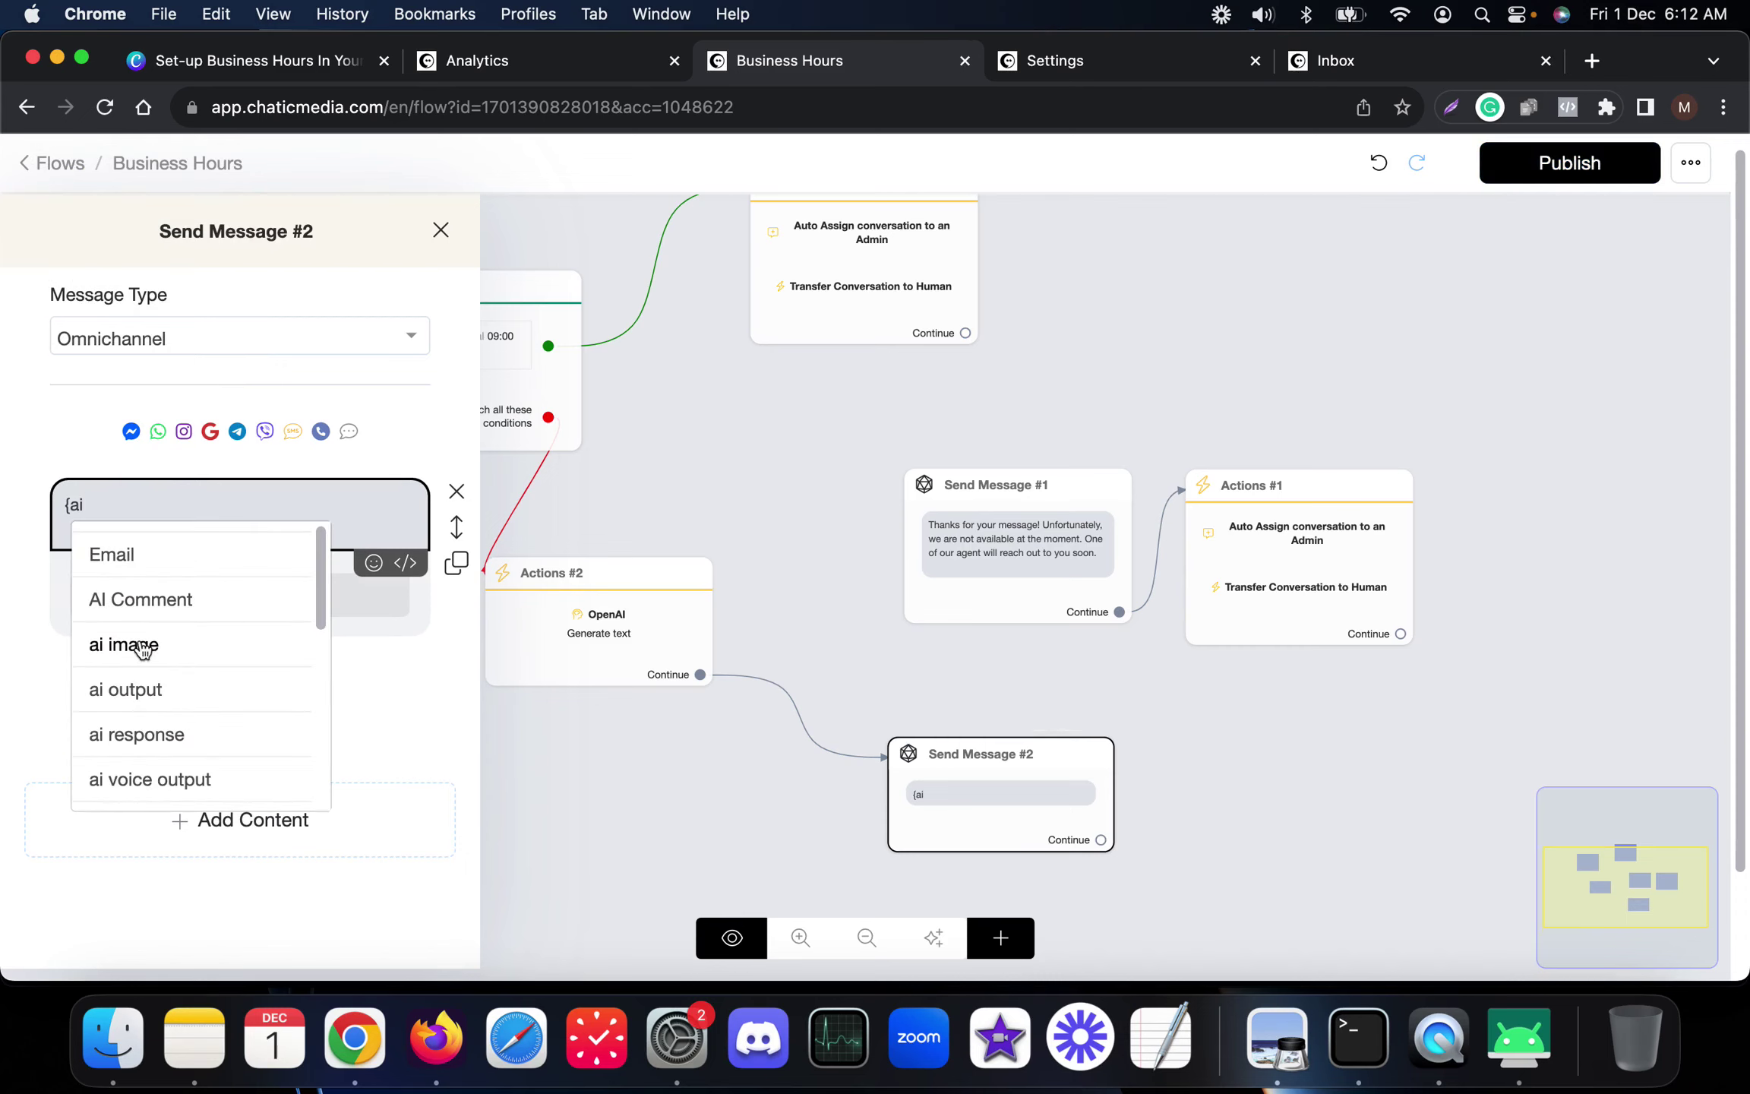
click(133, 733)
click(813, 632)
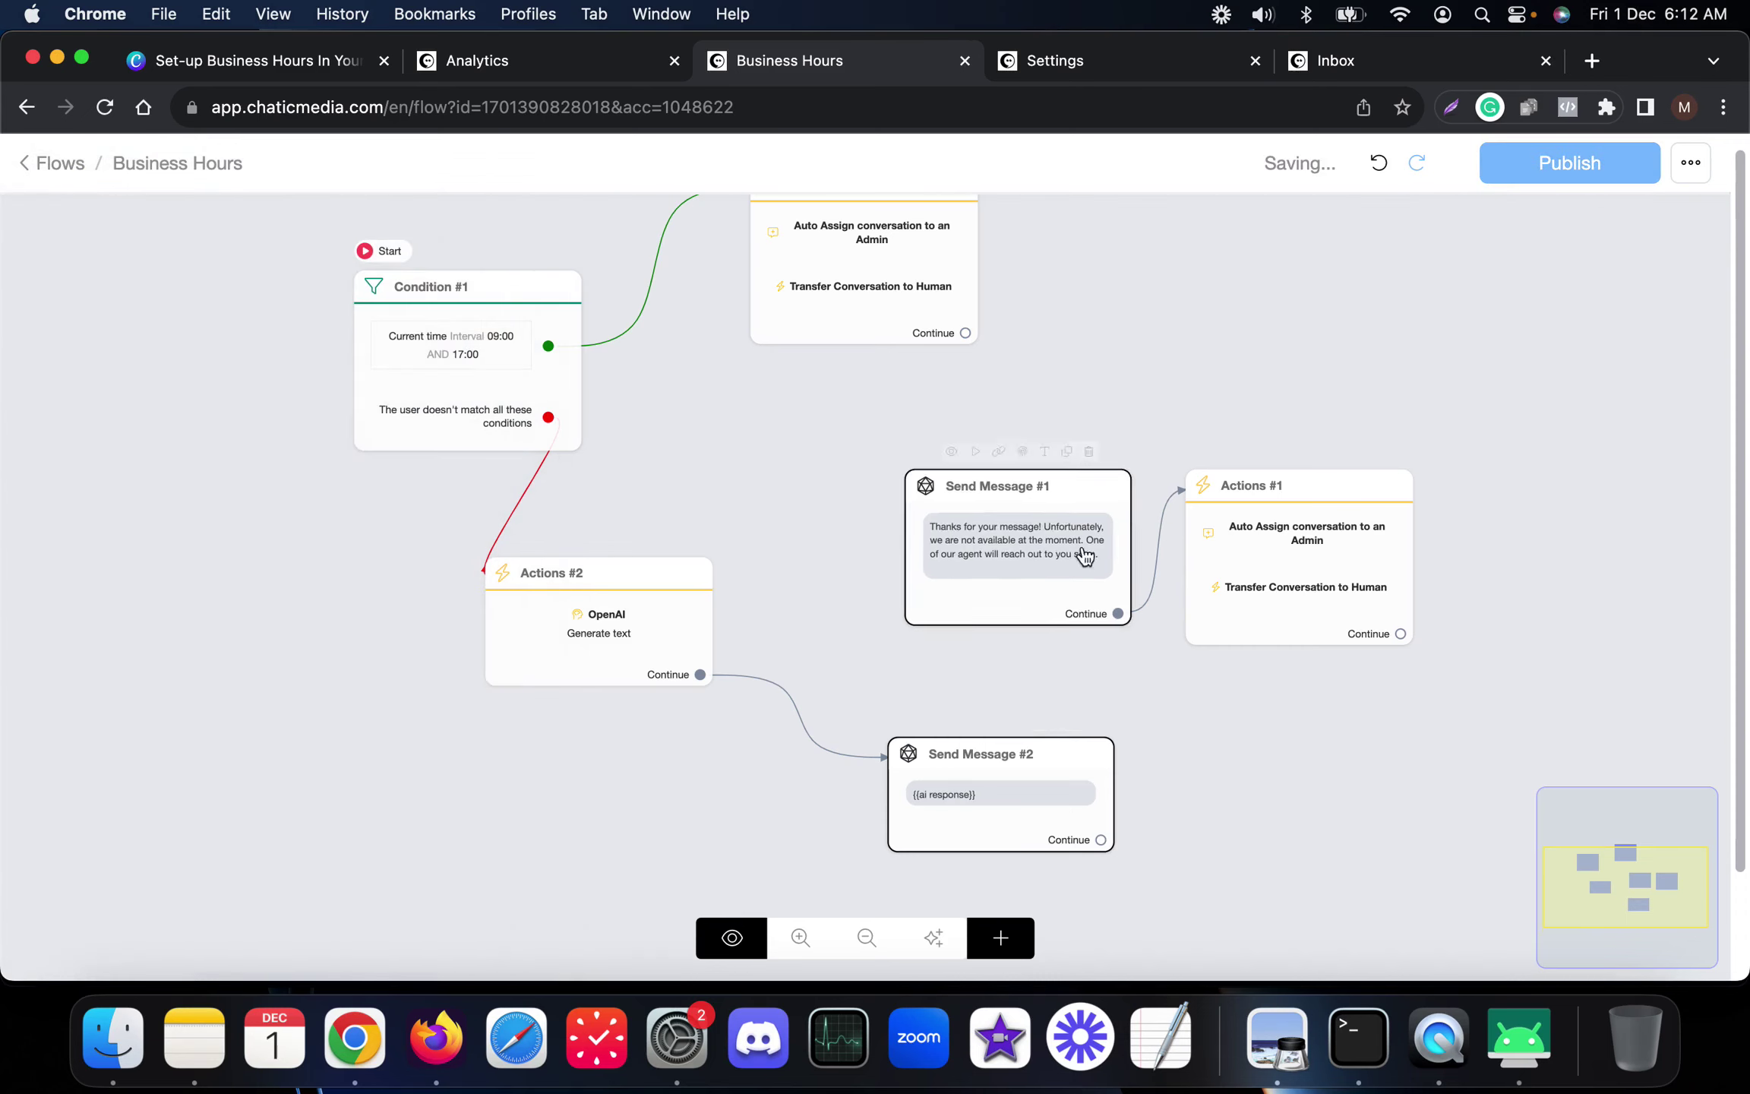
Move the disconnected Send Message #1 block and its linked Actions #1 block farther away from the active branches
drag(1241, 529, 1425, 496)
drag(1076, 527, 1273, 497)
drag(1006, 486, 929, 644)
Move the business-hours branch's Actions #1 block farther from Condition #1 to make room between them
click(455, 464)
scroll(476, 476, up, 5)
scroll(477, 479, down, 5)
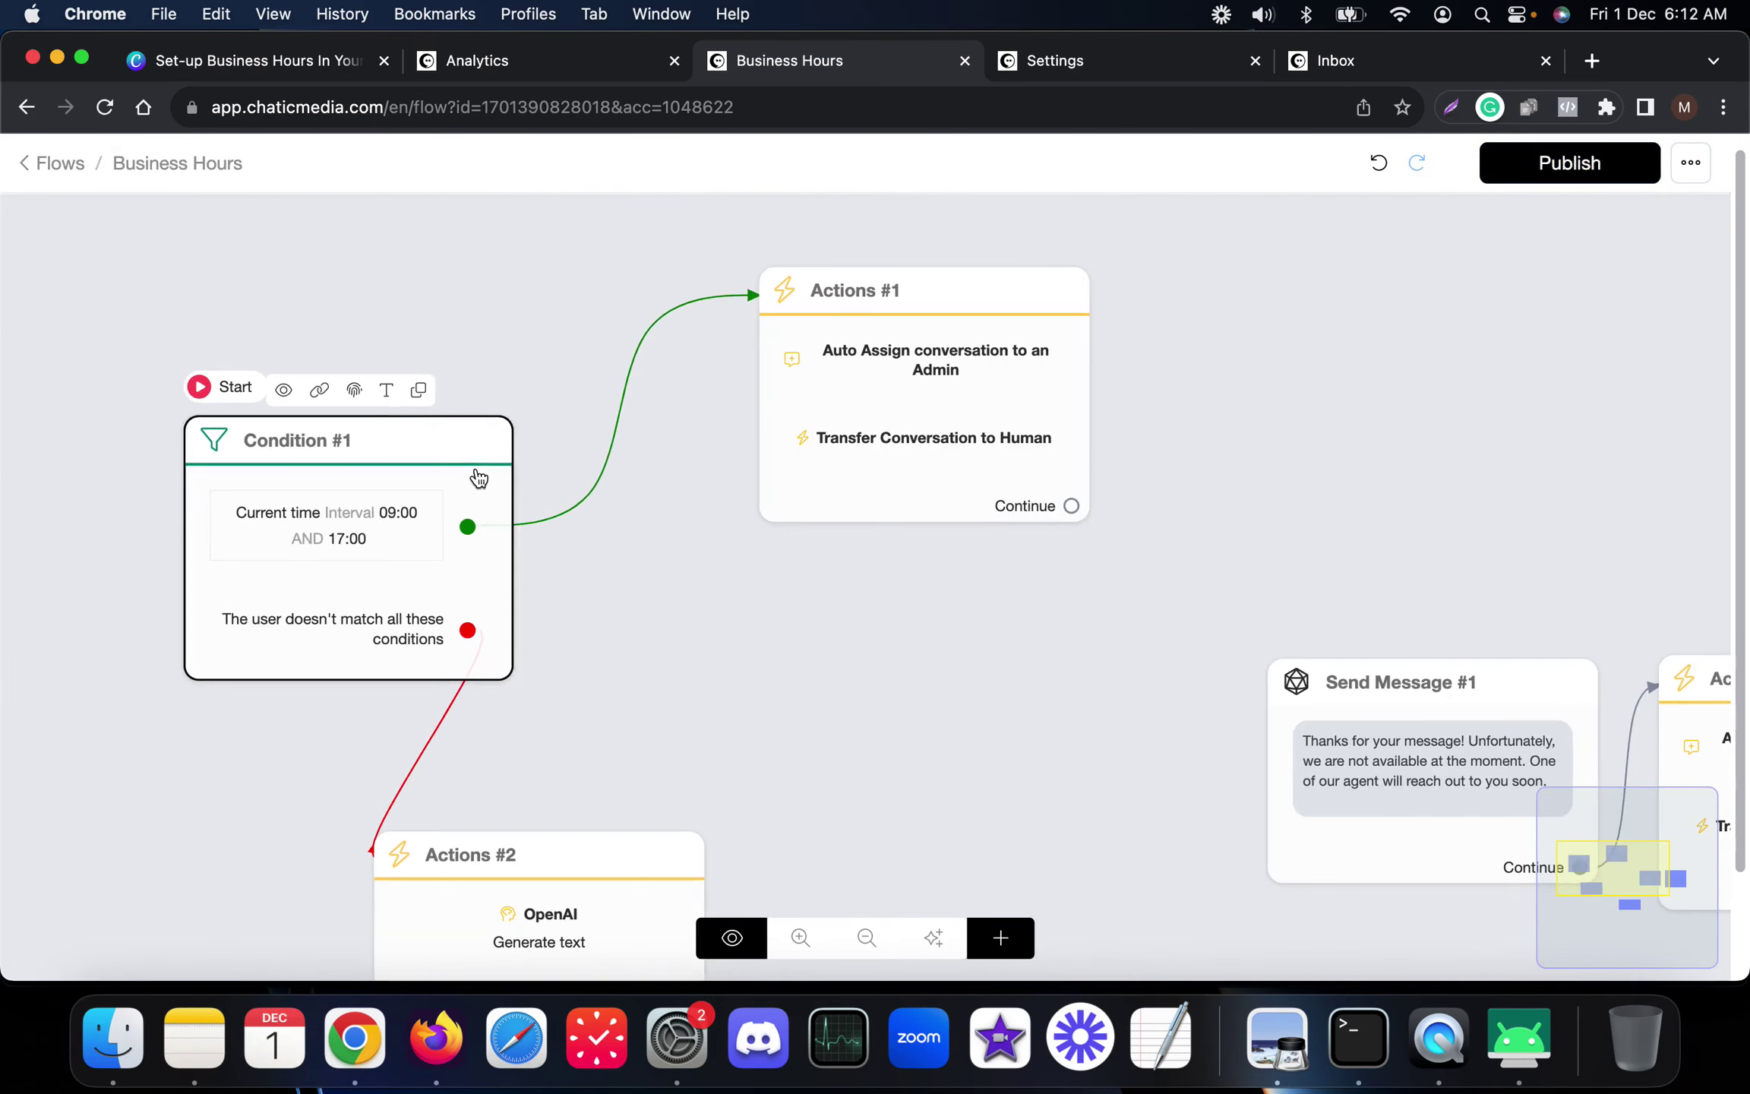
click(798, 470)
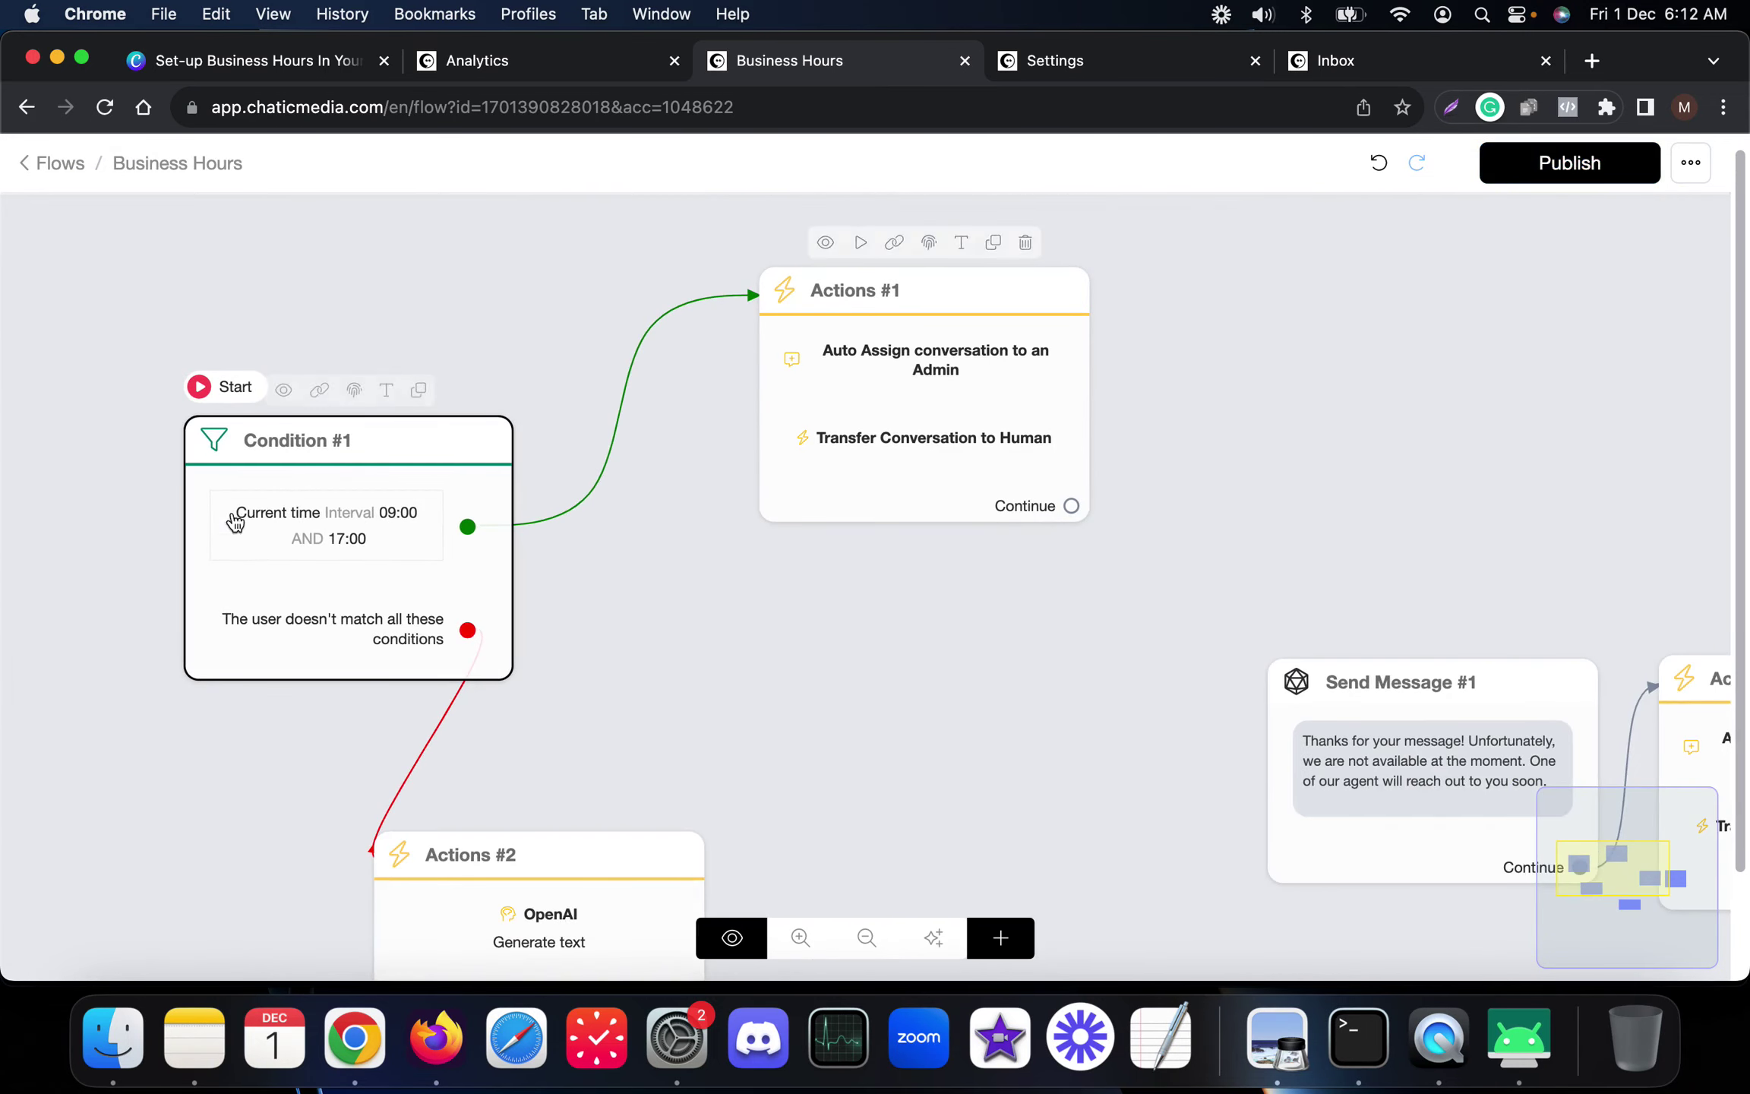
click(300, 562)
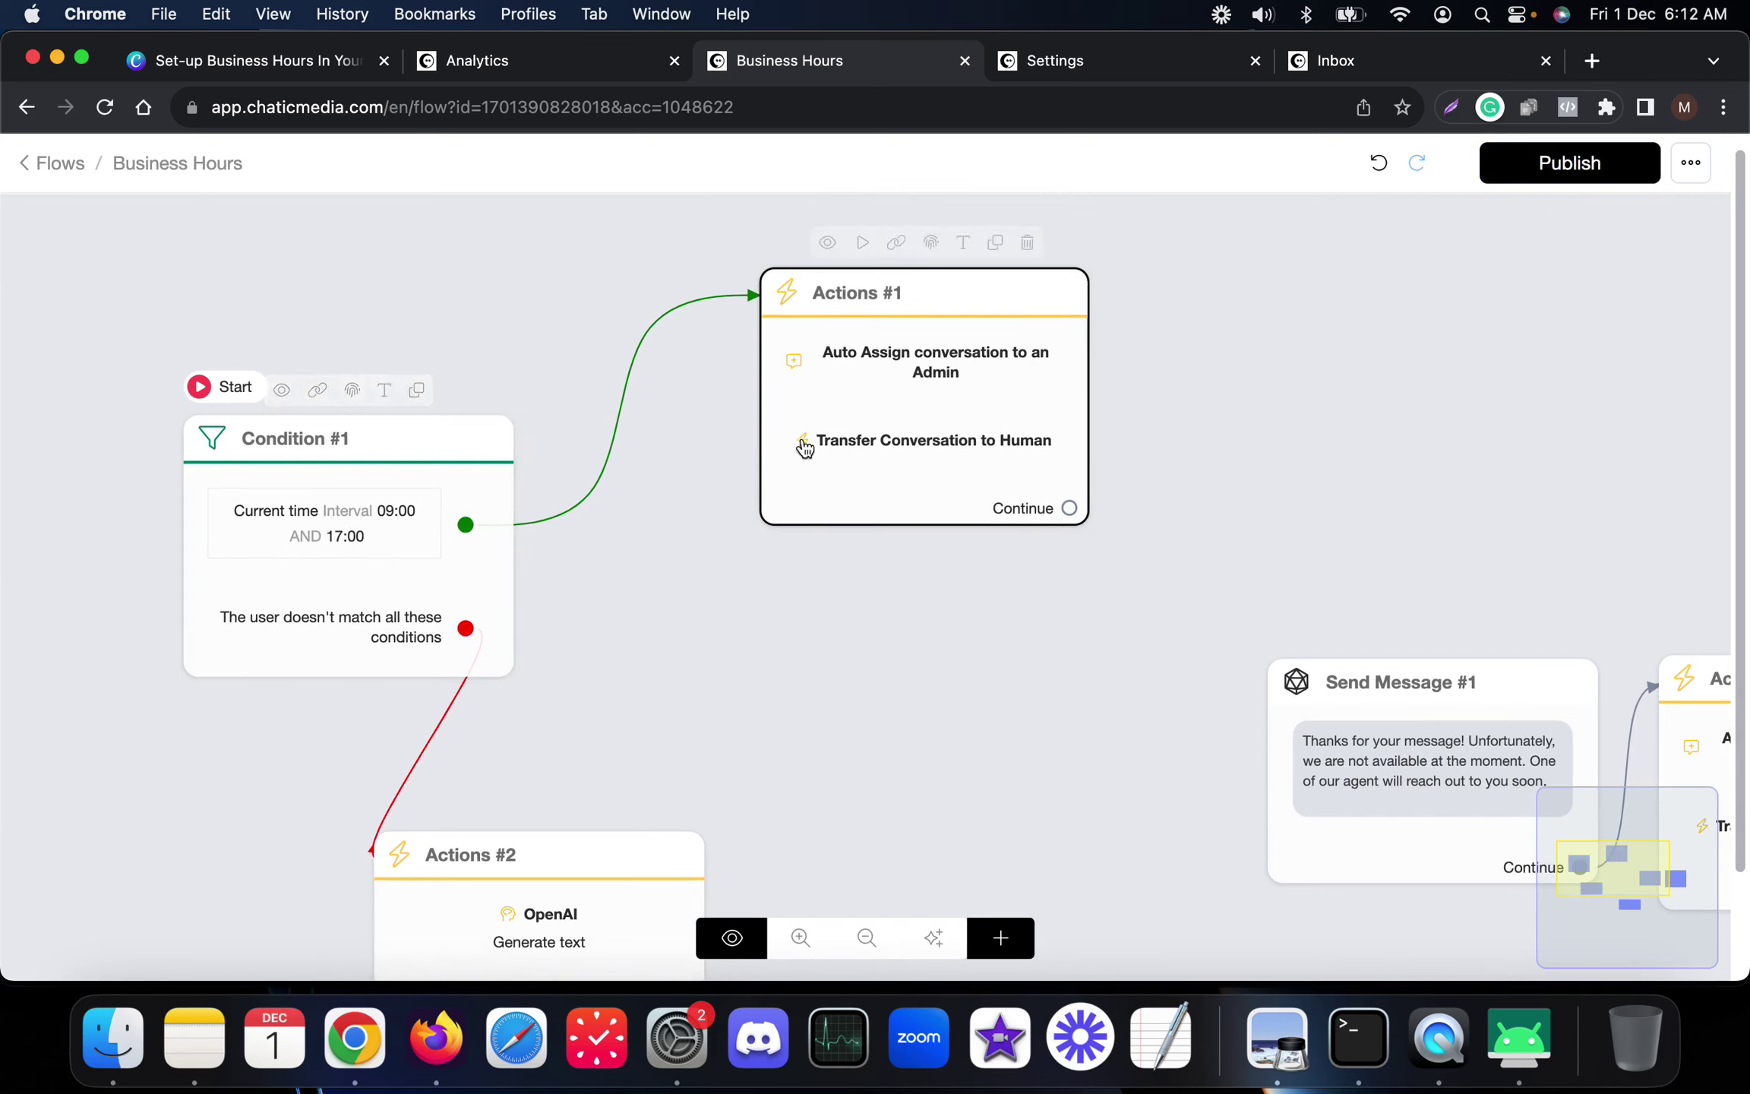
drag(801, 441, 984, 422)
scroll(985, 422, down, 5)
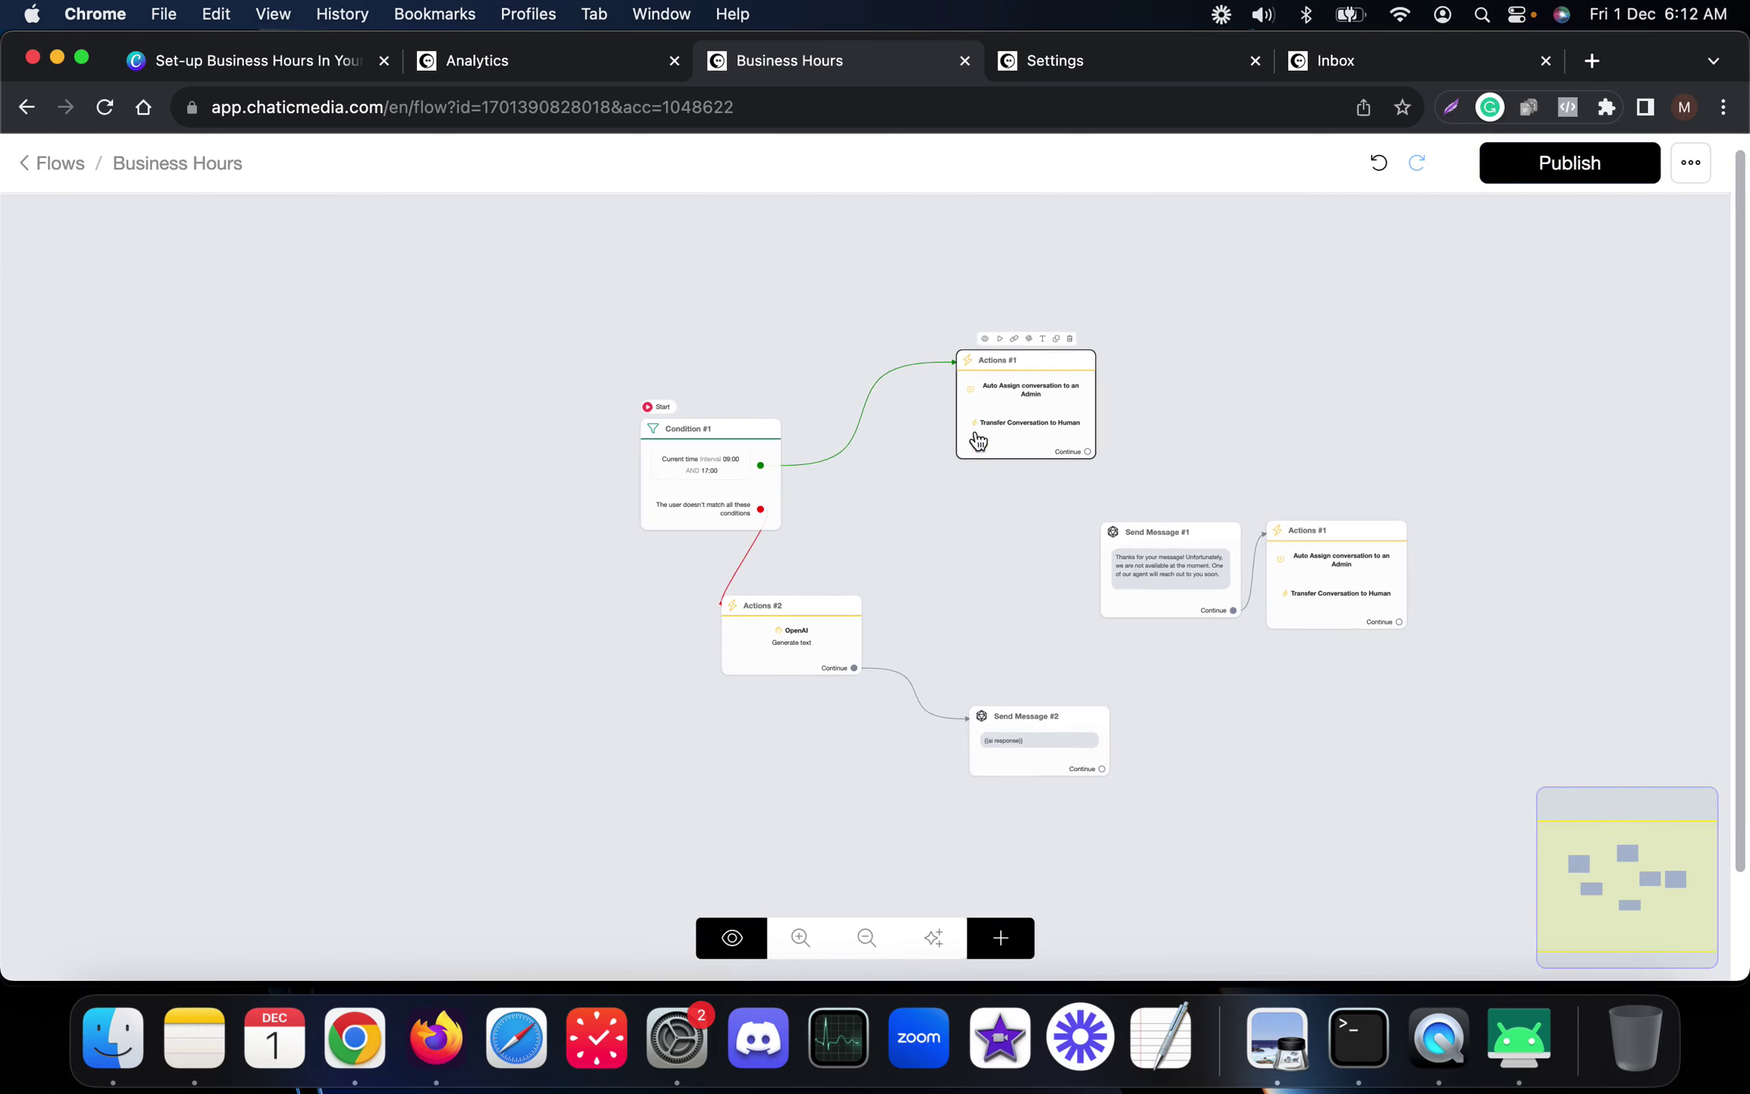
Insert a new Send Message block between Condition #1's 09:00–17:00 branch and the Actions #1 block, connecting it to both
click(988, 938)
drag(1023, 543, 900, 475)
scroll(814, 483, up, 5)
drag(706, 495, 617, 494)
drag(1002, 480, 841, 406)
drag(983, 417, 1134, 359)
Add a text content element to the new Send Message #3 block
click(881, 411)
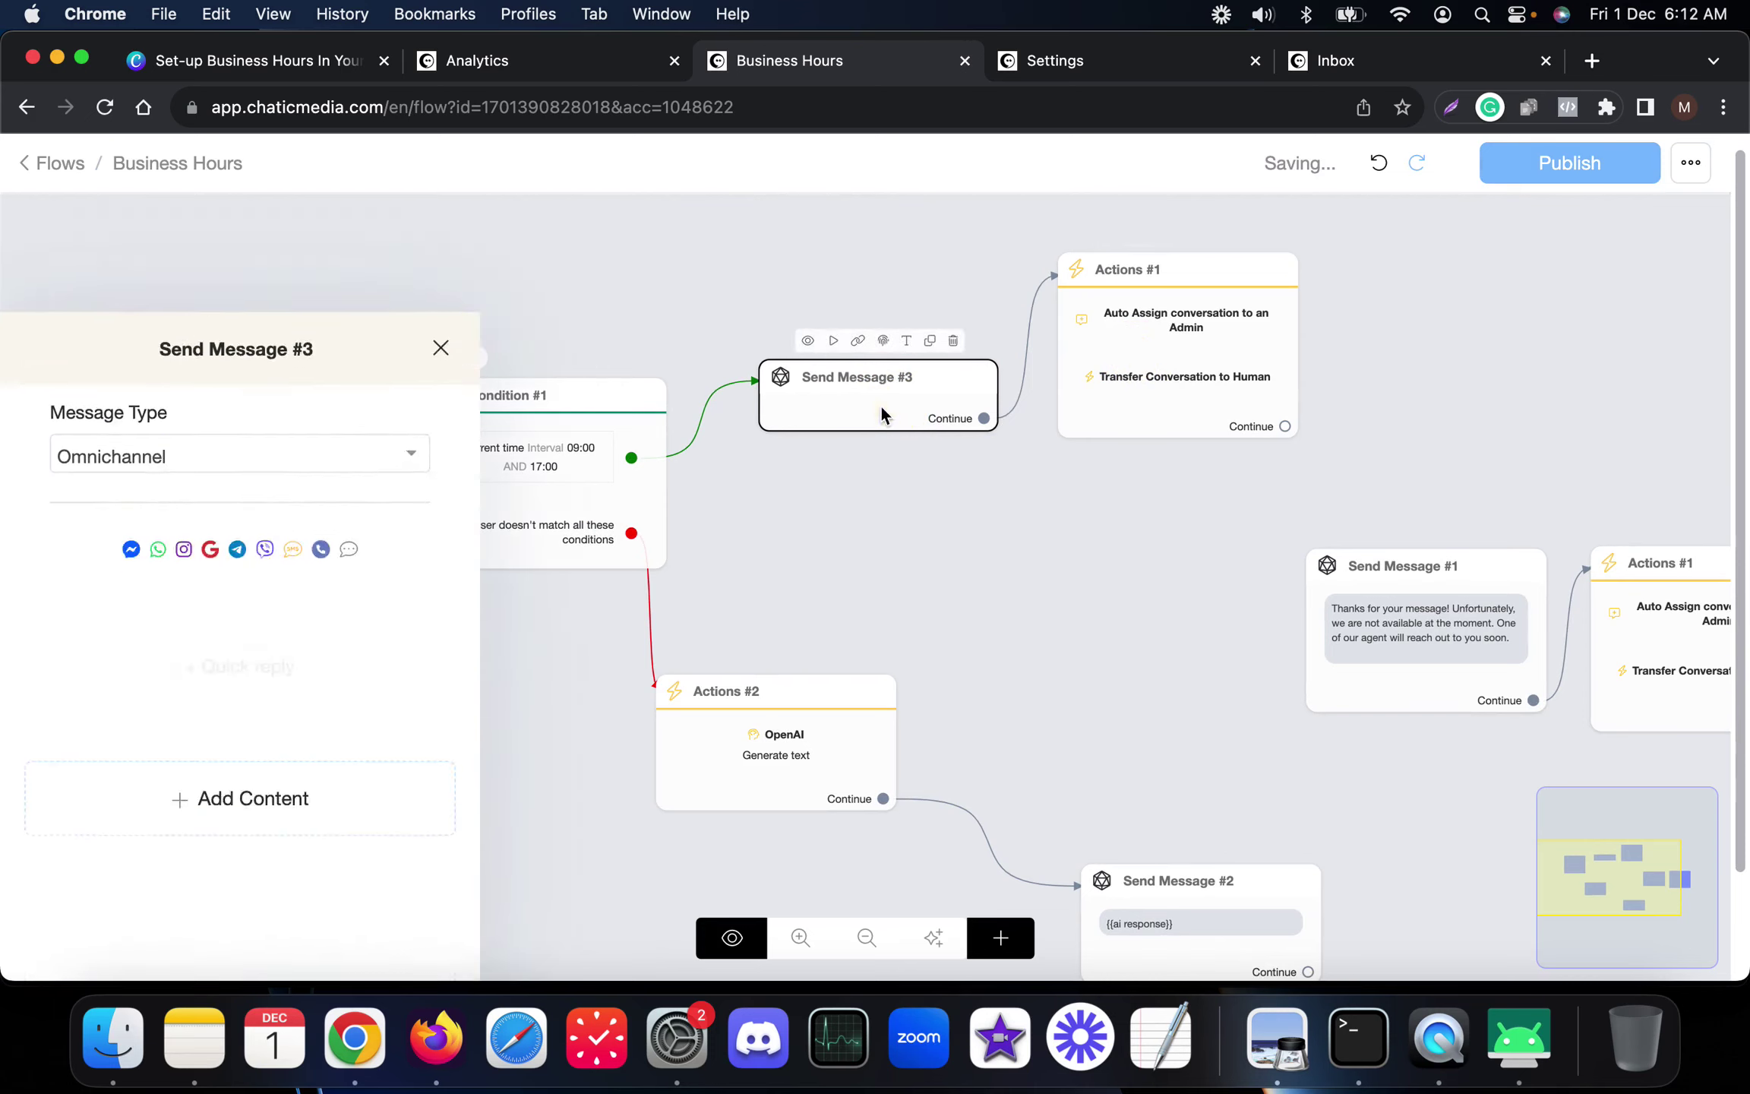
click(320, 660)
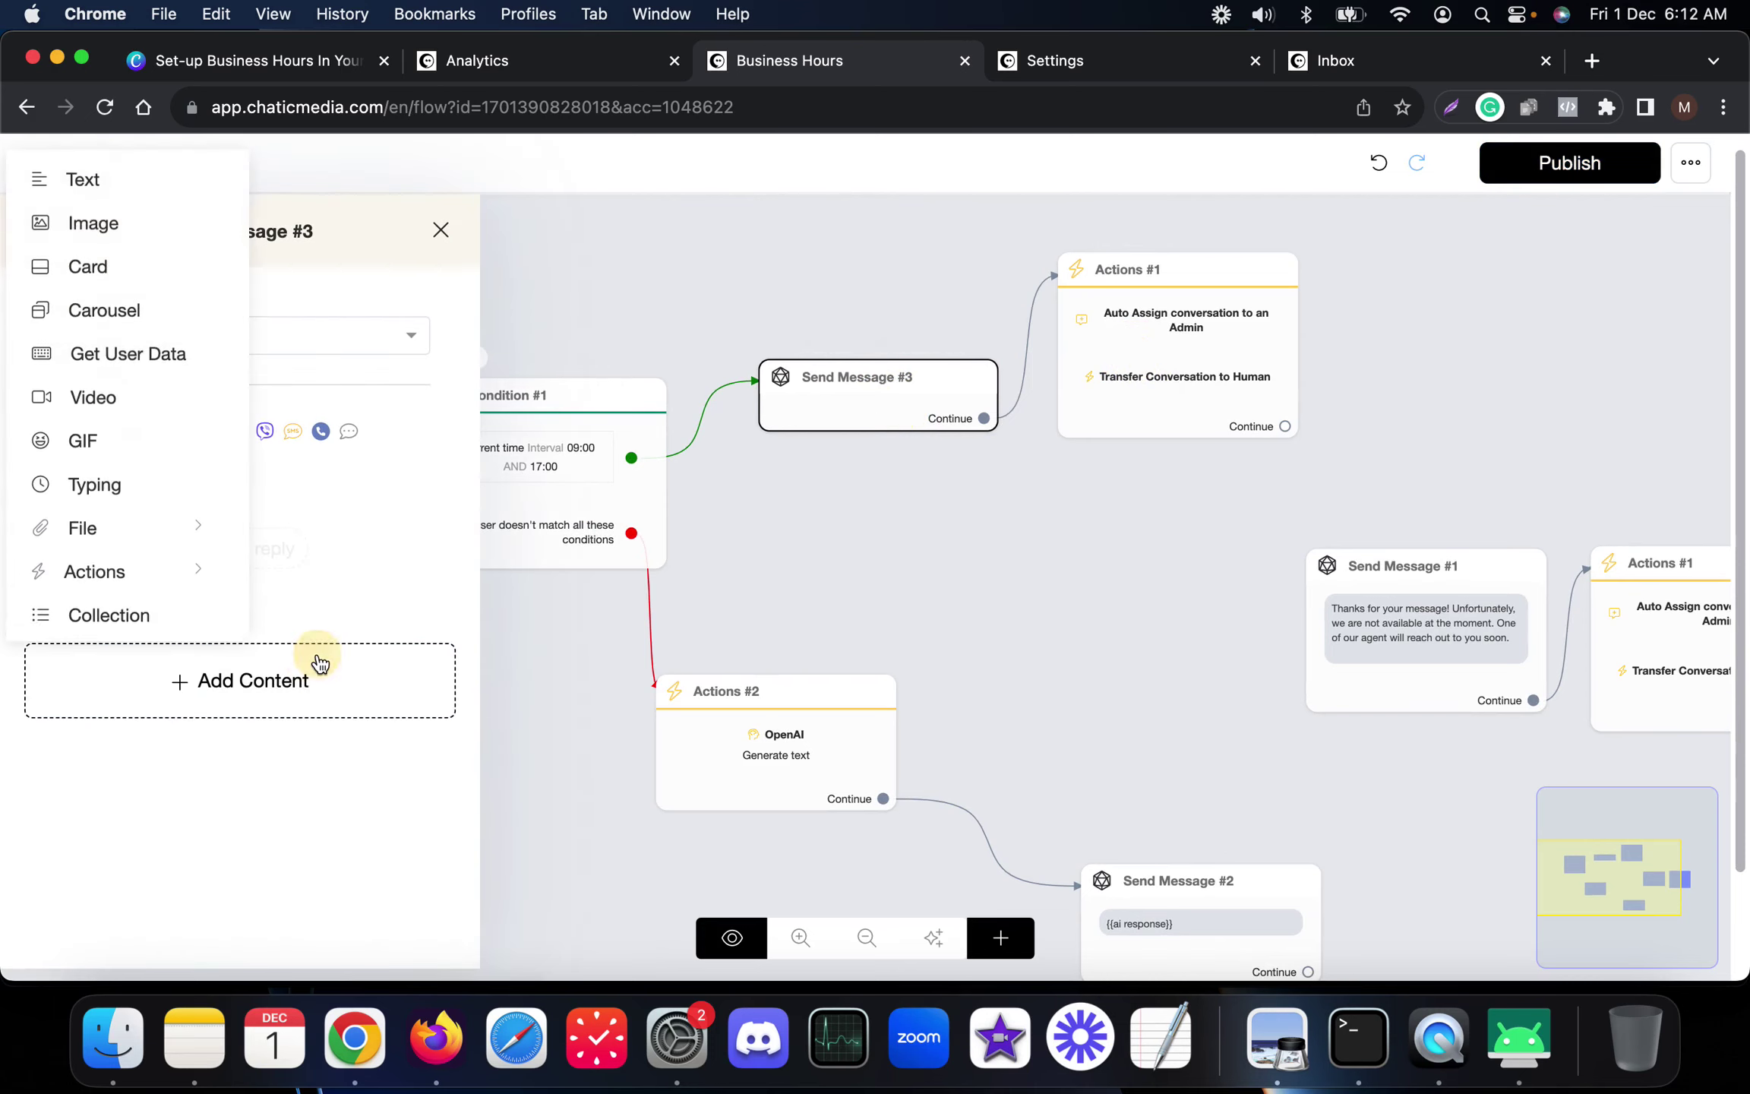
click(88, 179)
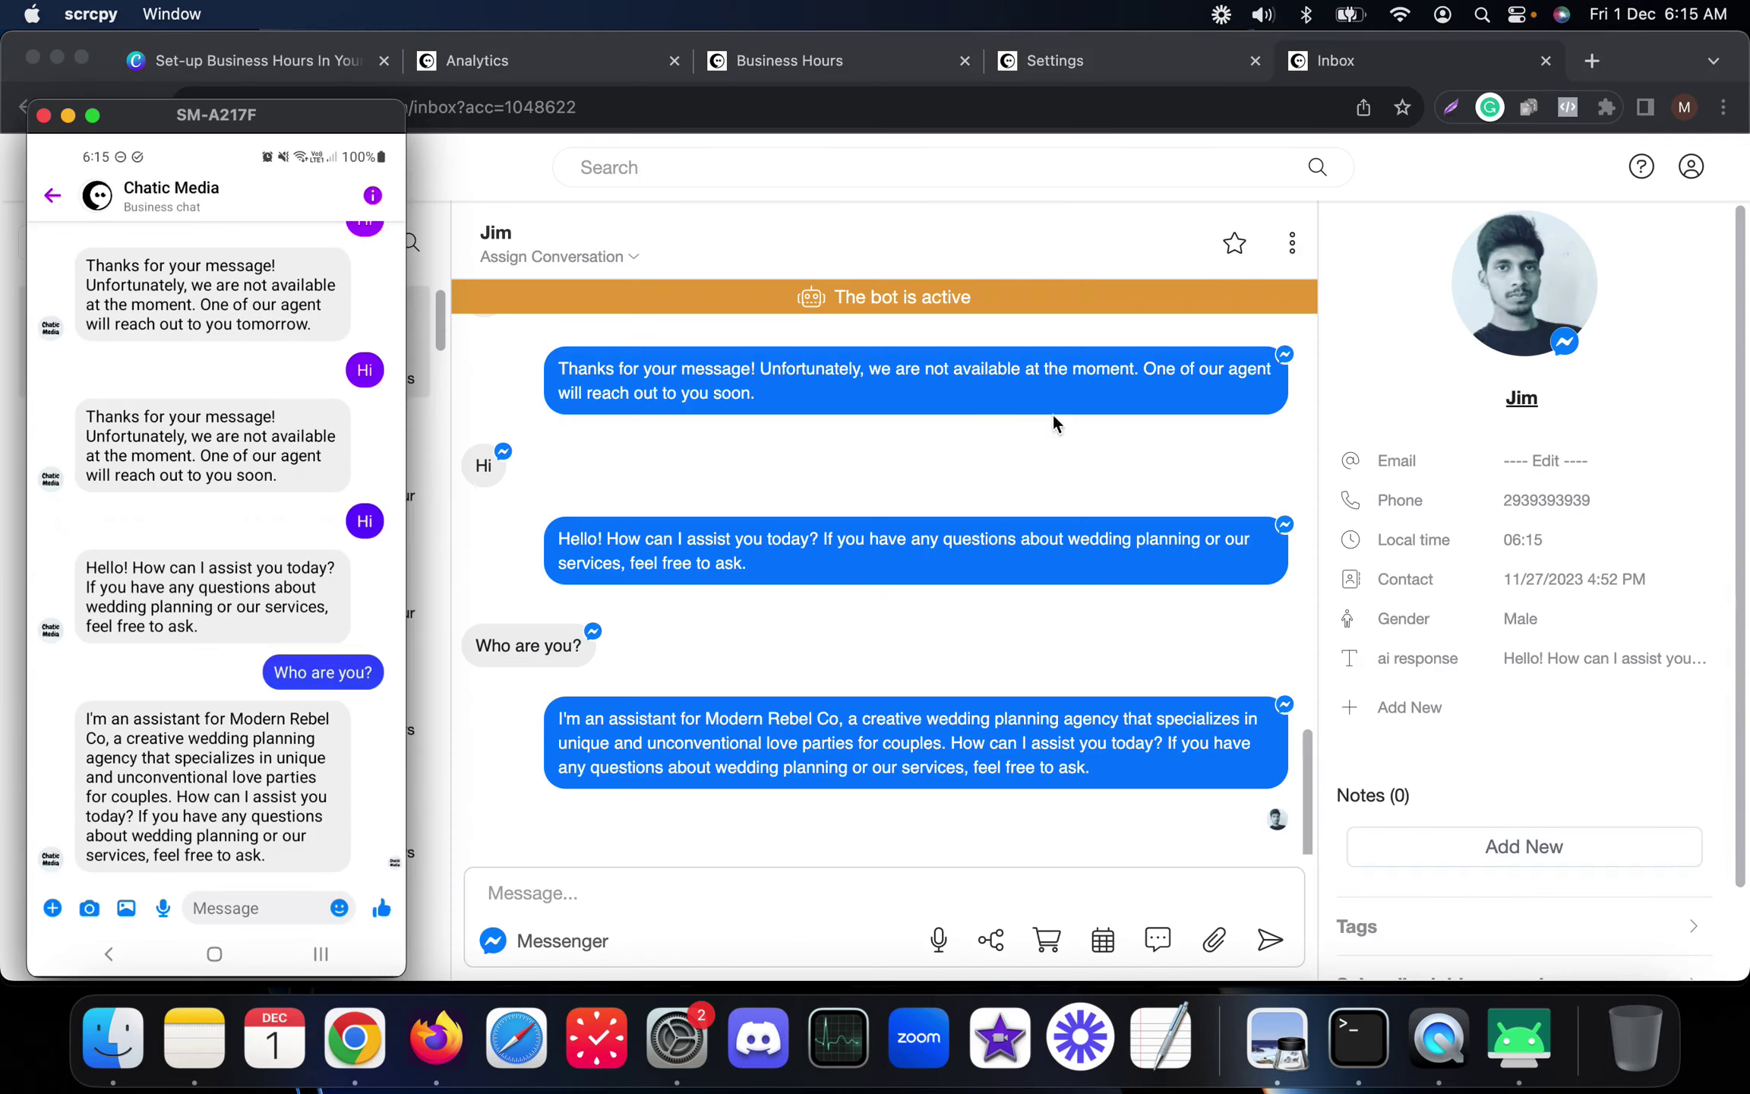
Return to the Business Hours flow and review the in-hours path from Condition #1 through Send Message #3 to Actions #1
click(868, 670)
click(782, 63)
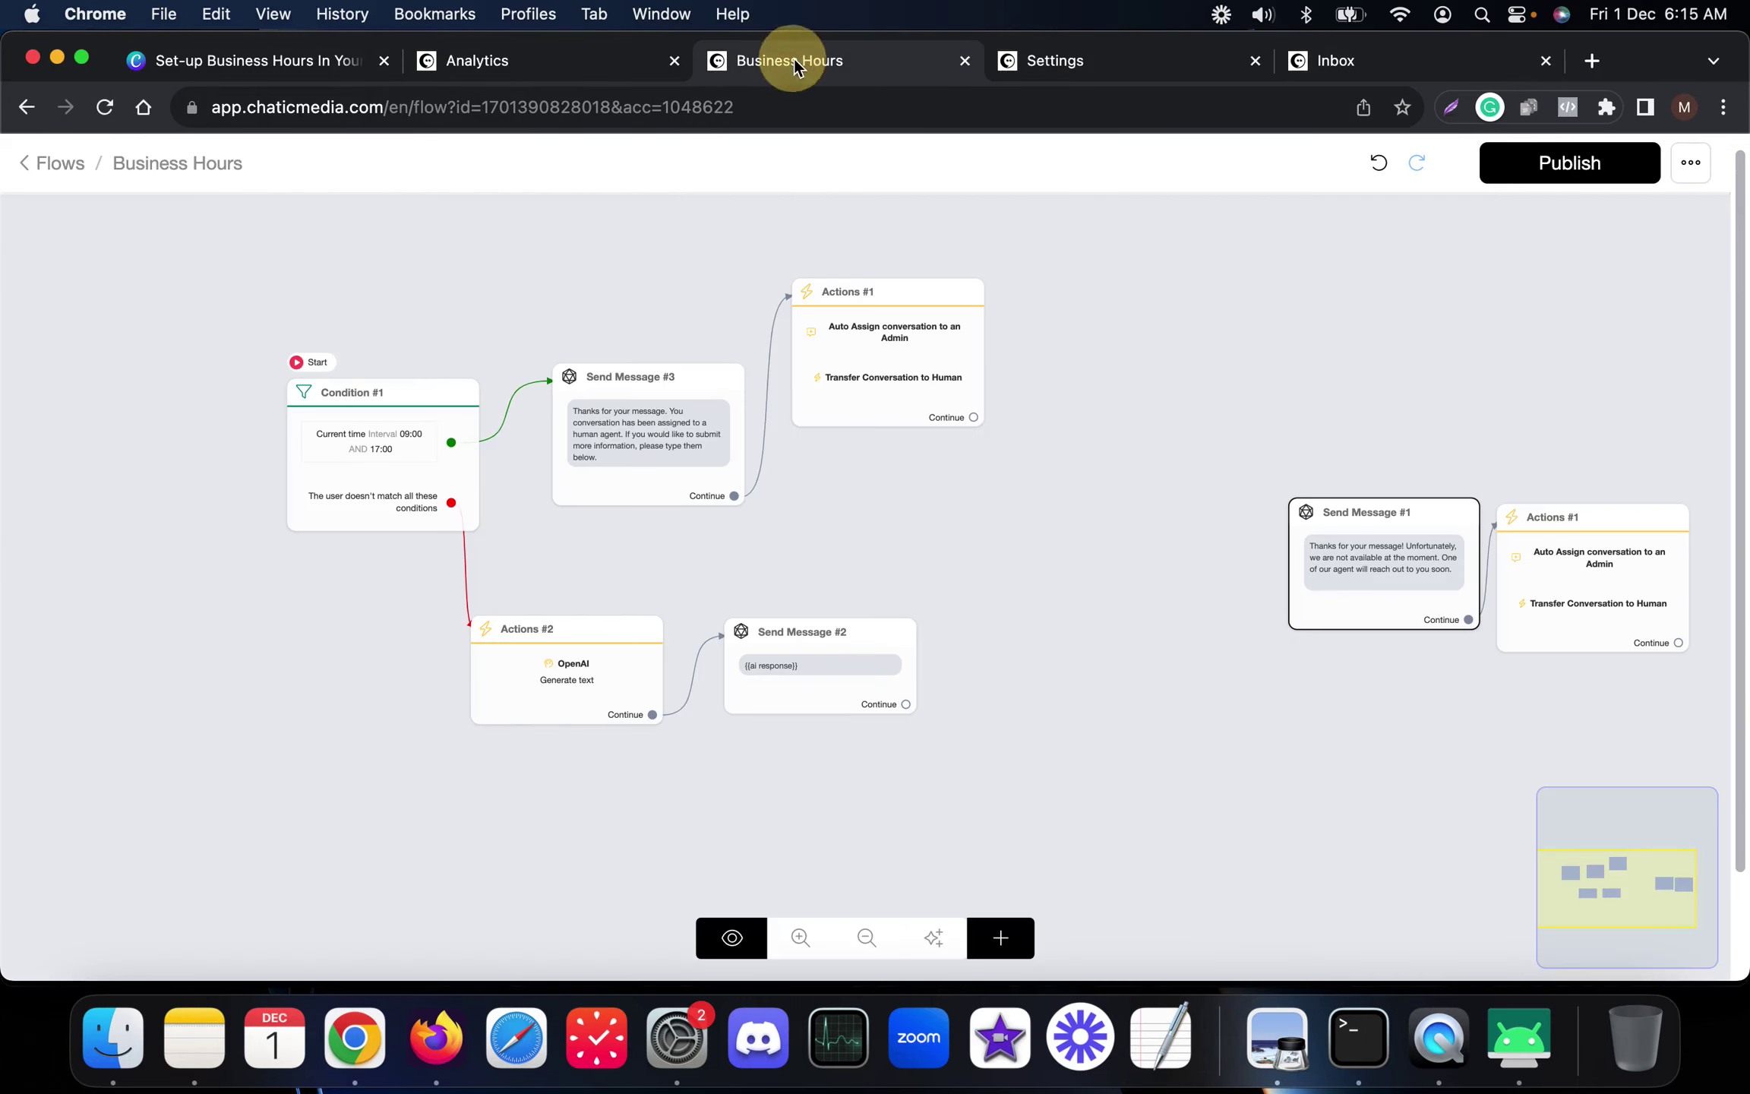
click(342, 440)
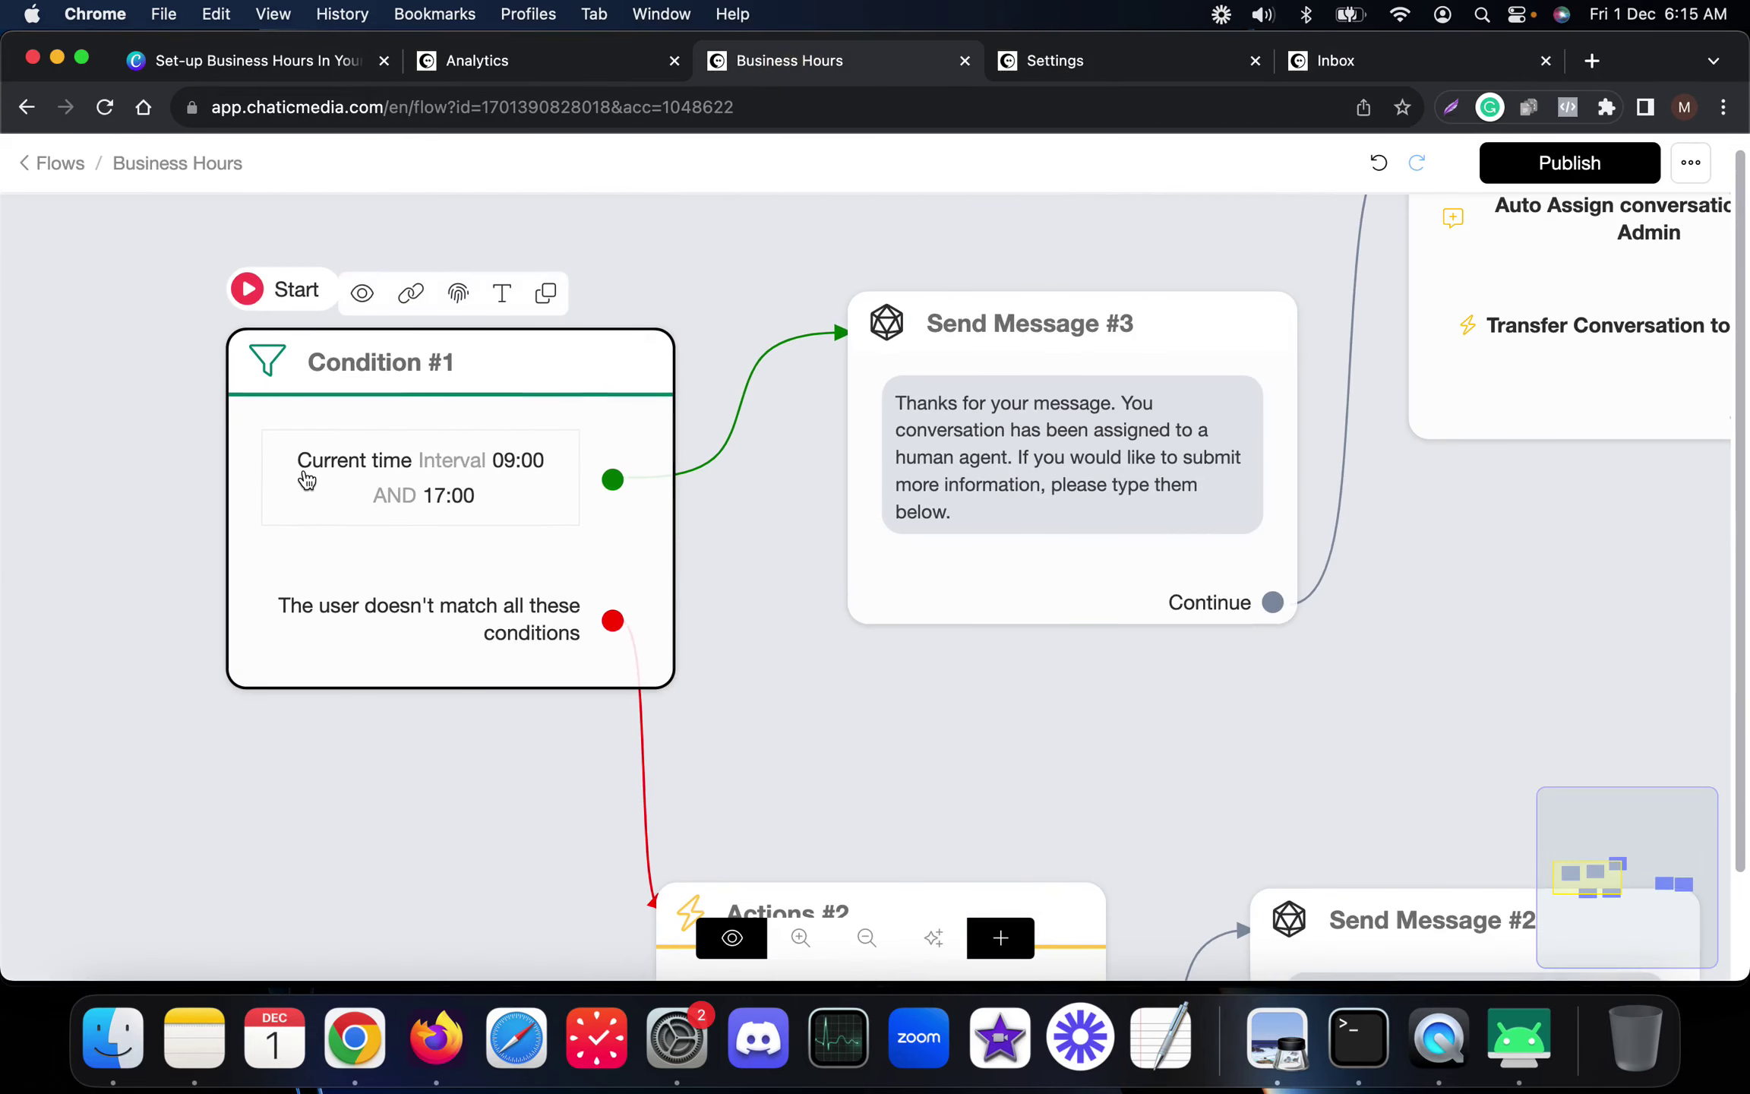
scroll(306, 479, down, 5)
click(805, 490)
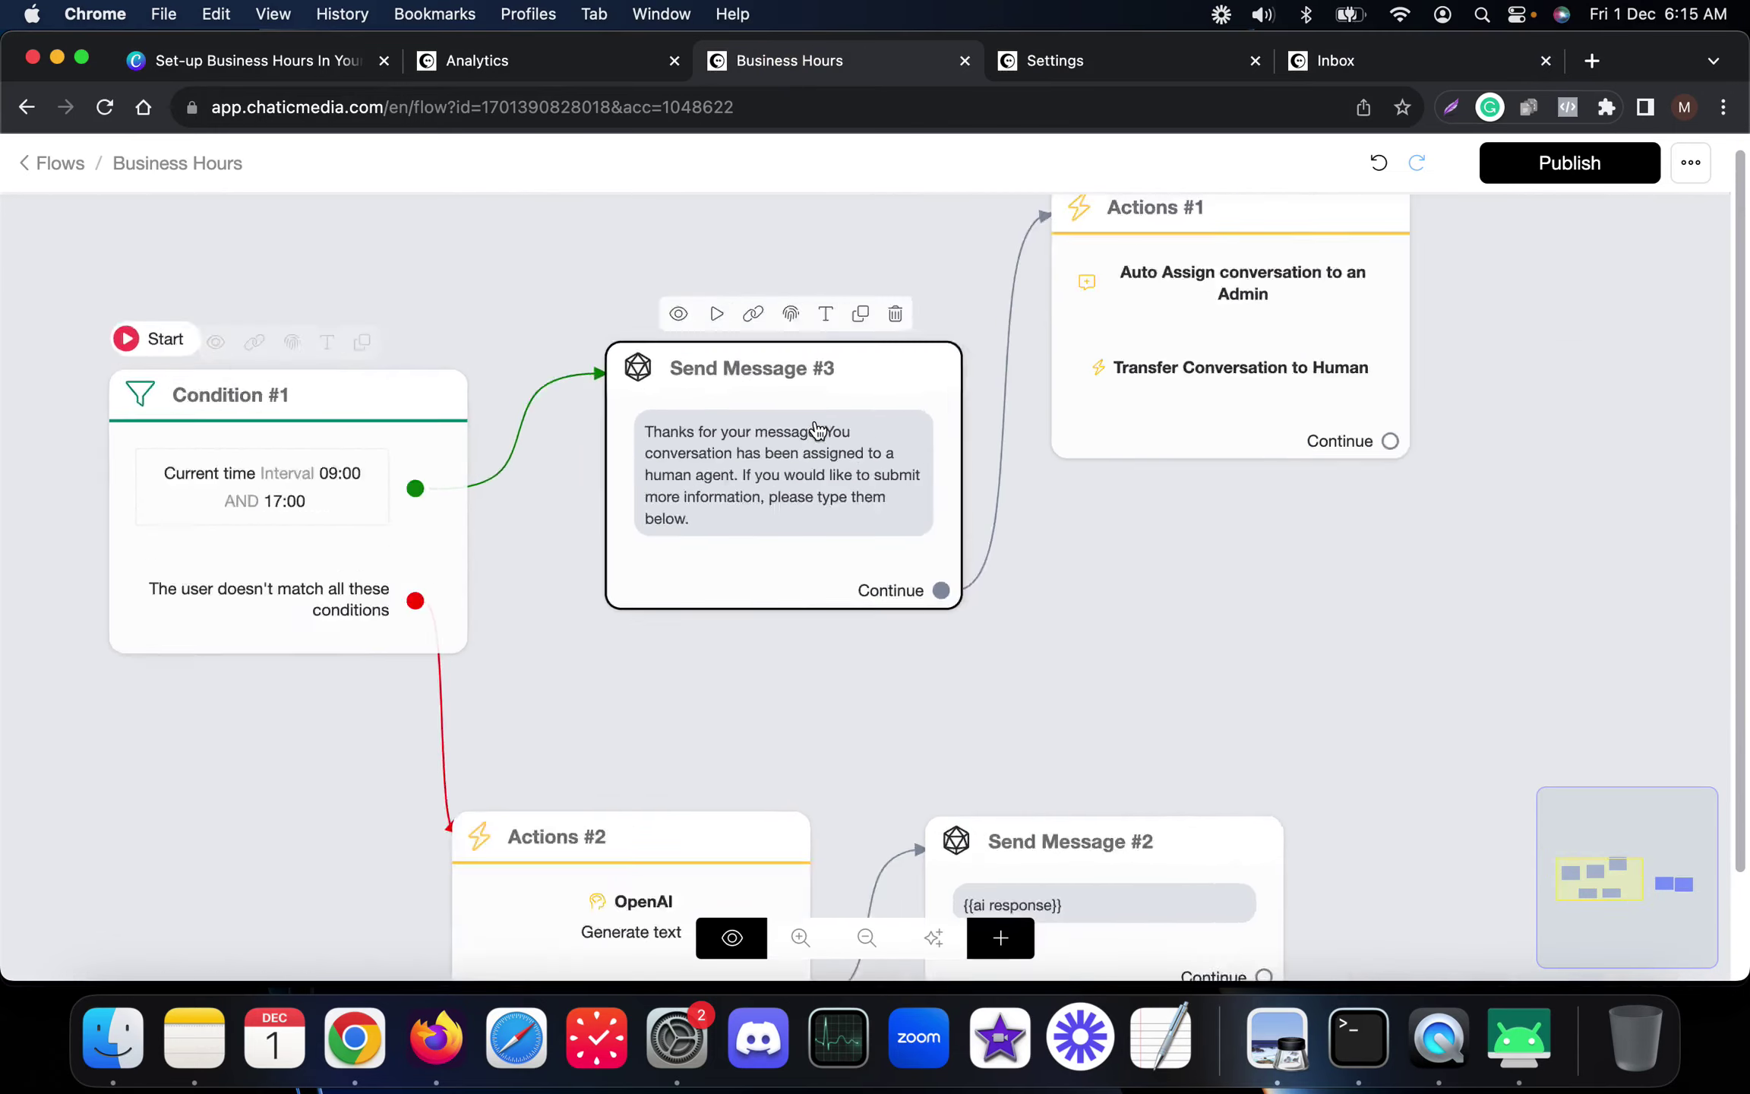
scroll(939, 577, down, 3)
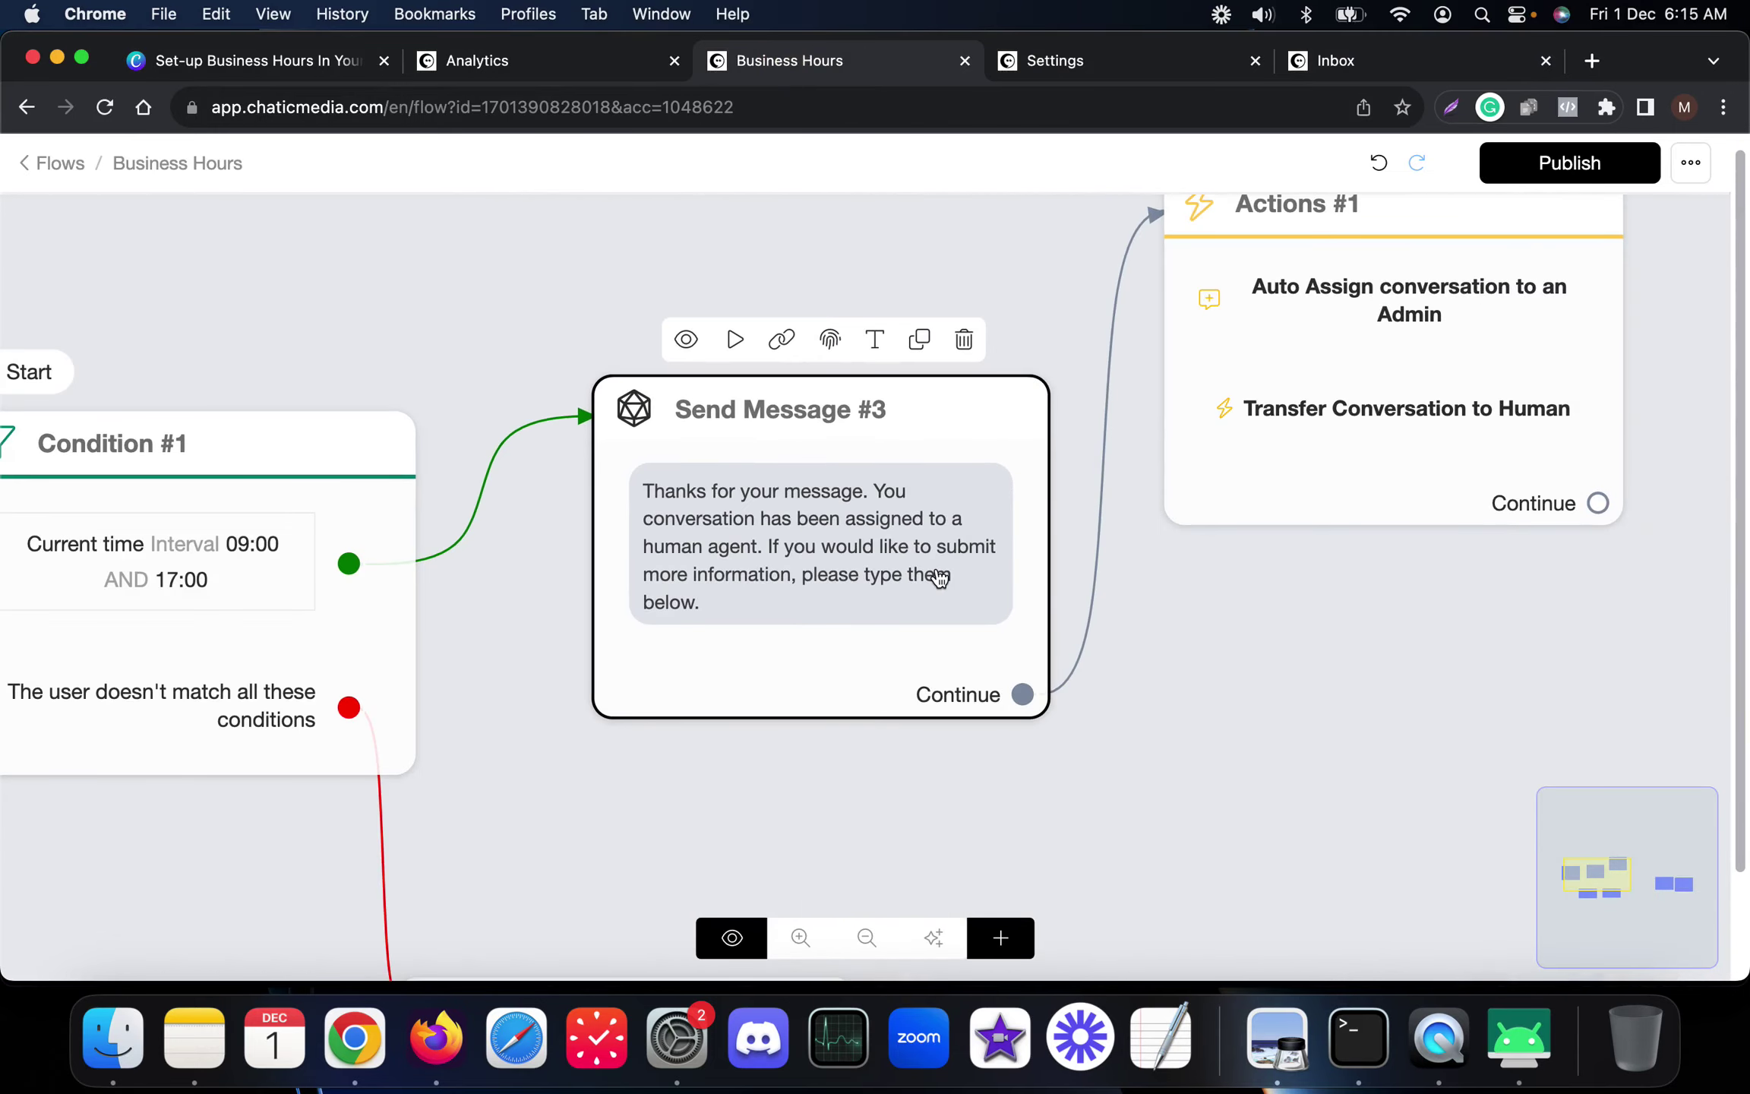
click(1337, 412)
scroll(1357, 420, down, 2)
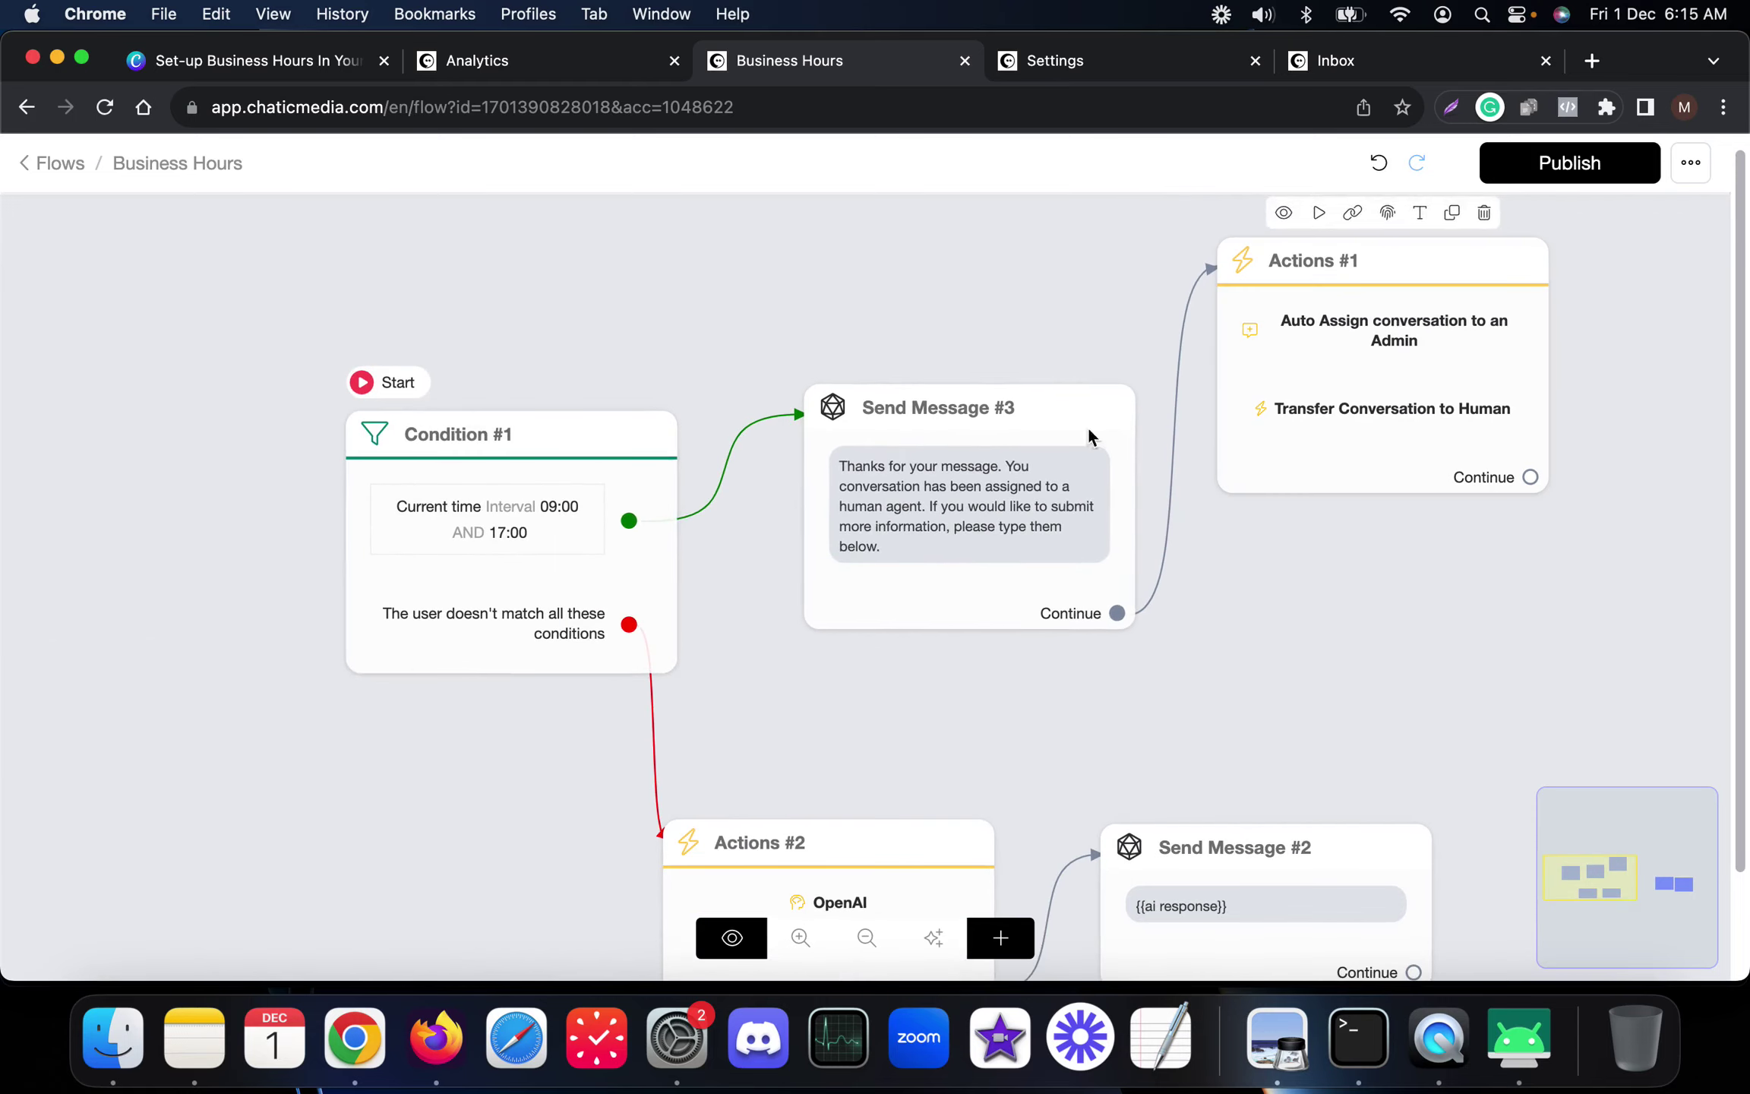
Set the start of Condition #1's current-time interval to 05:00, save the condition and publish the flow
double_click(490, 543)
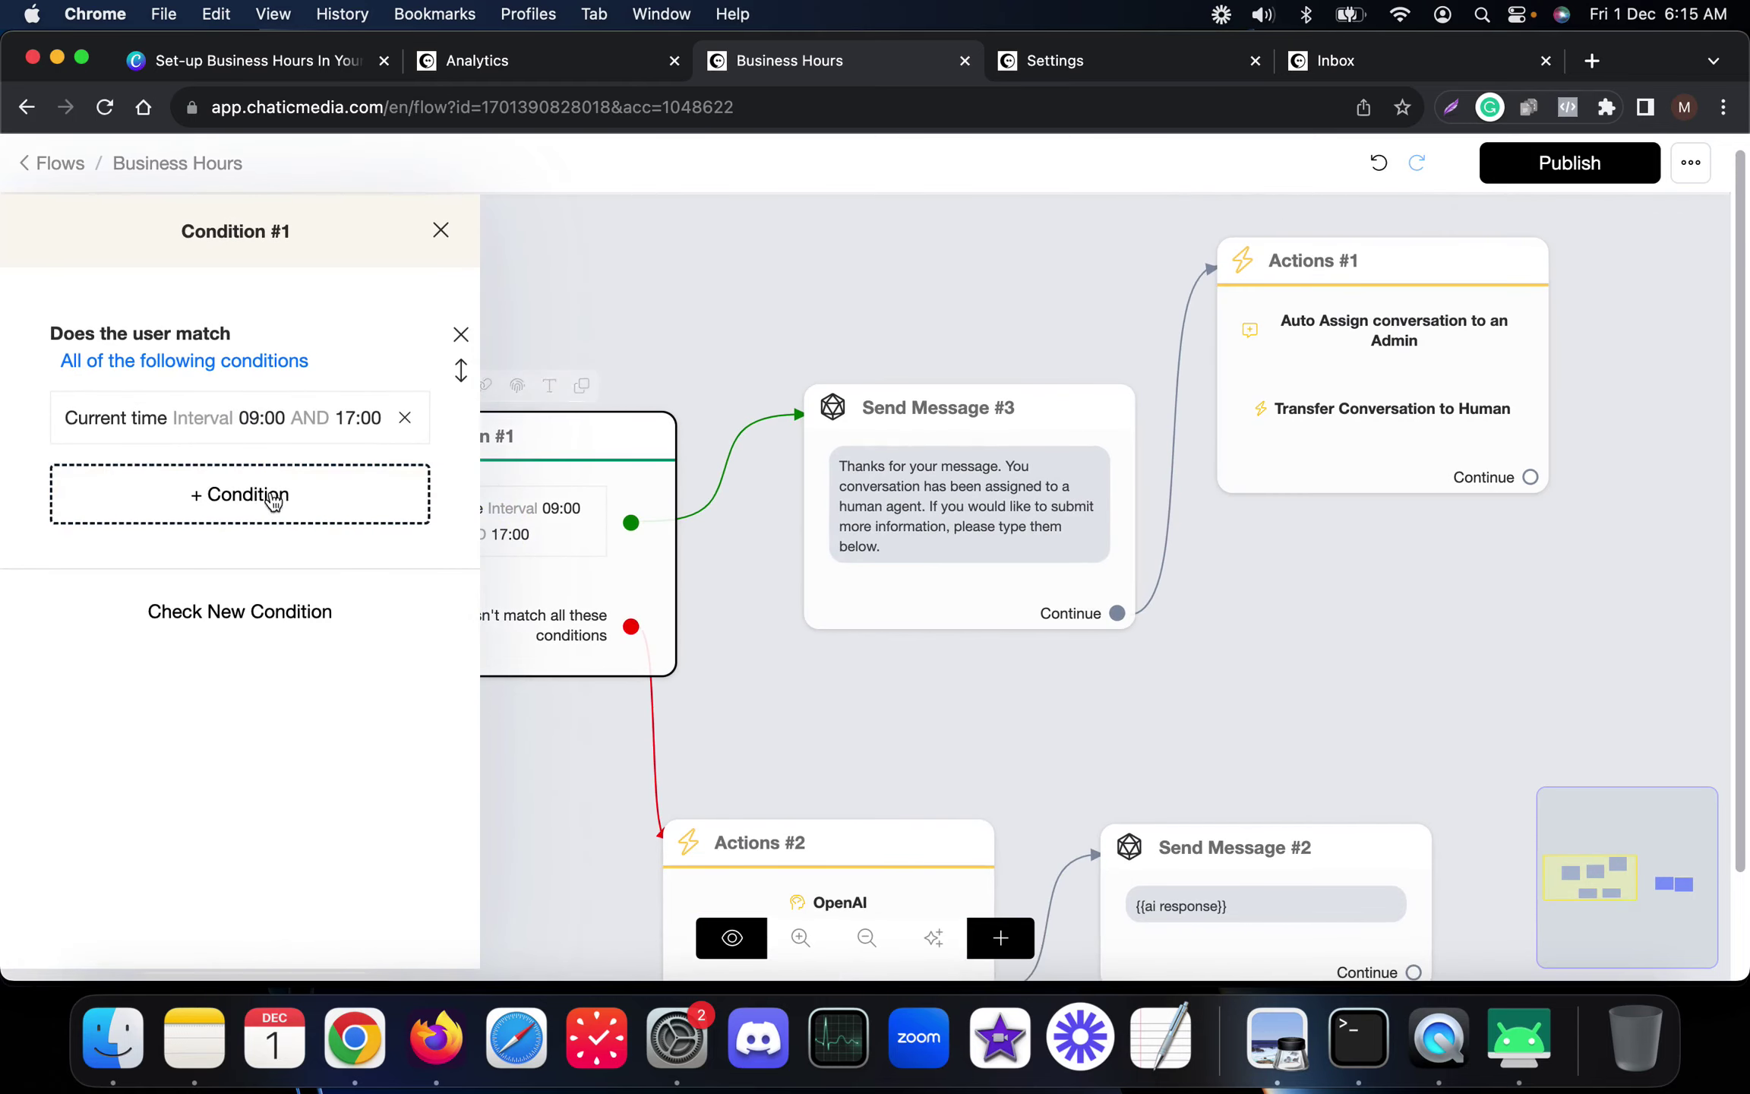
click(273, 421)
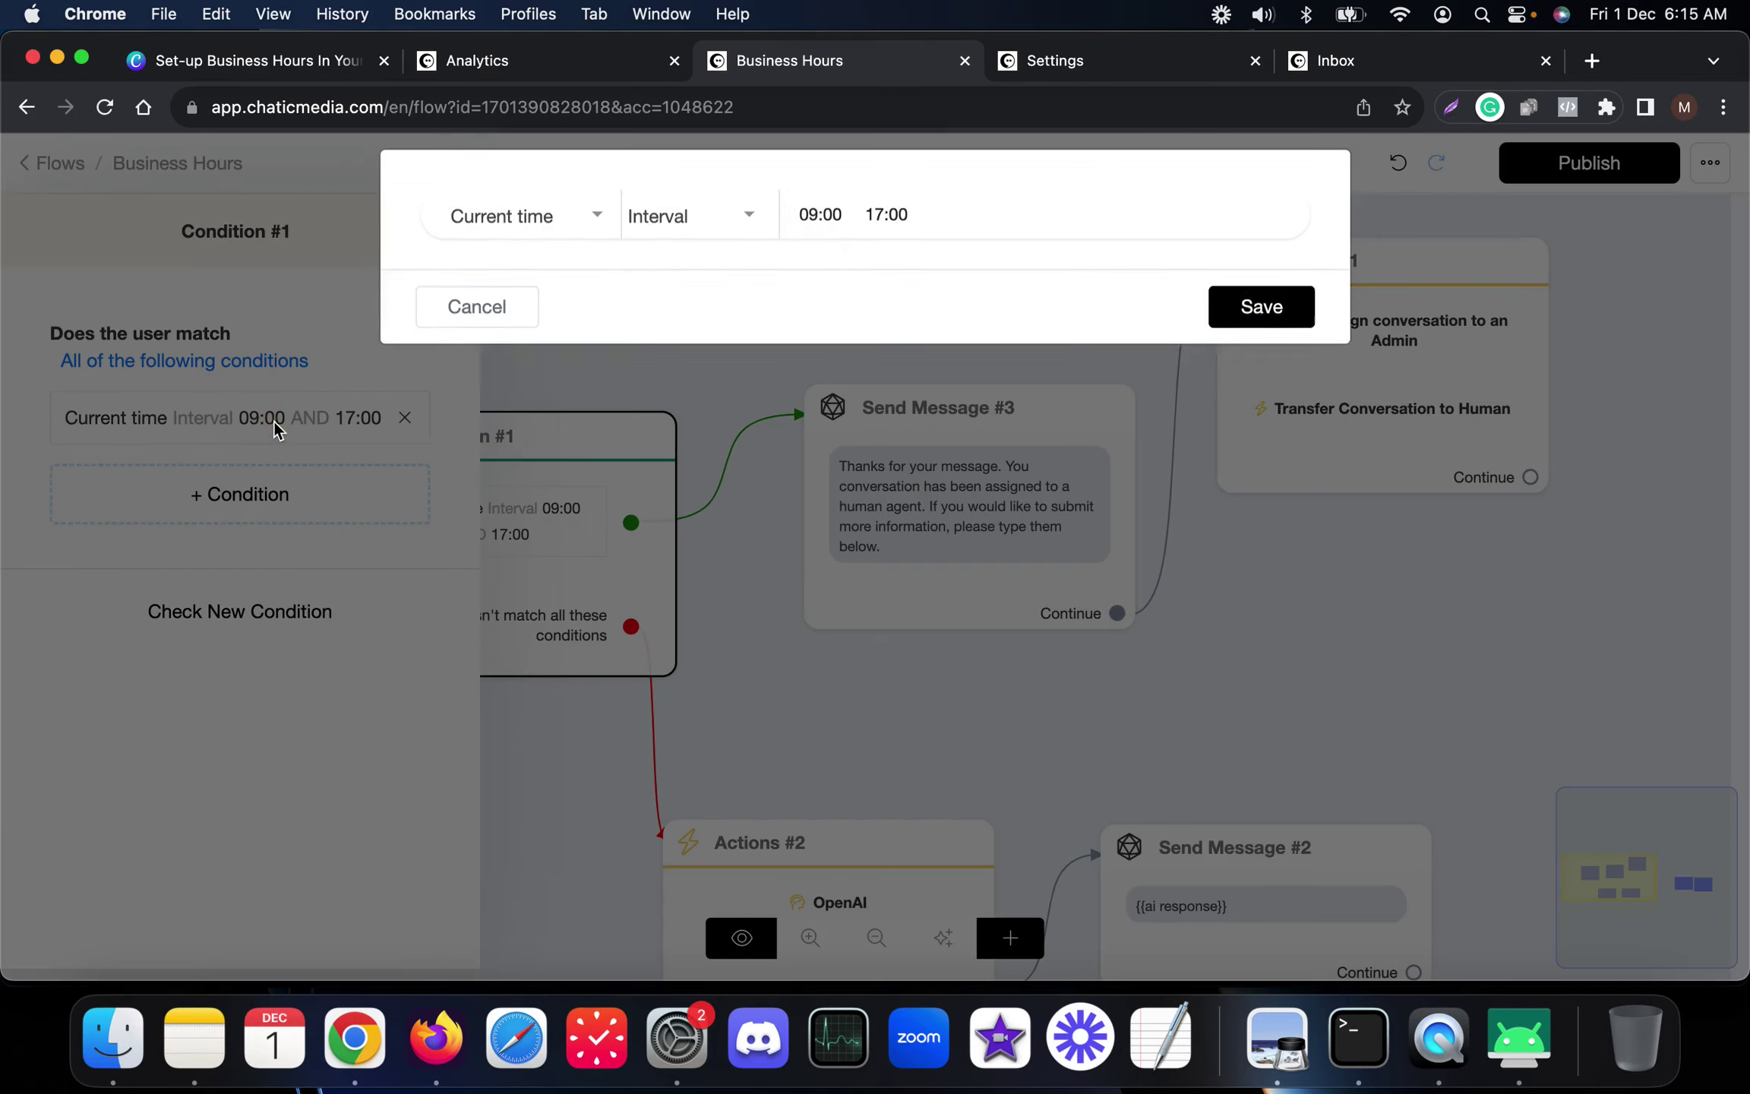
click(814, 232)
key(0)
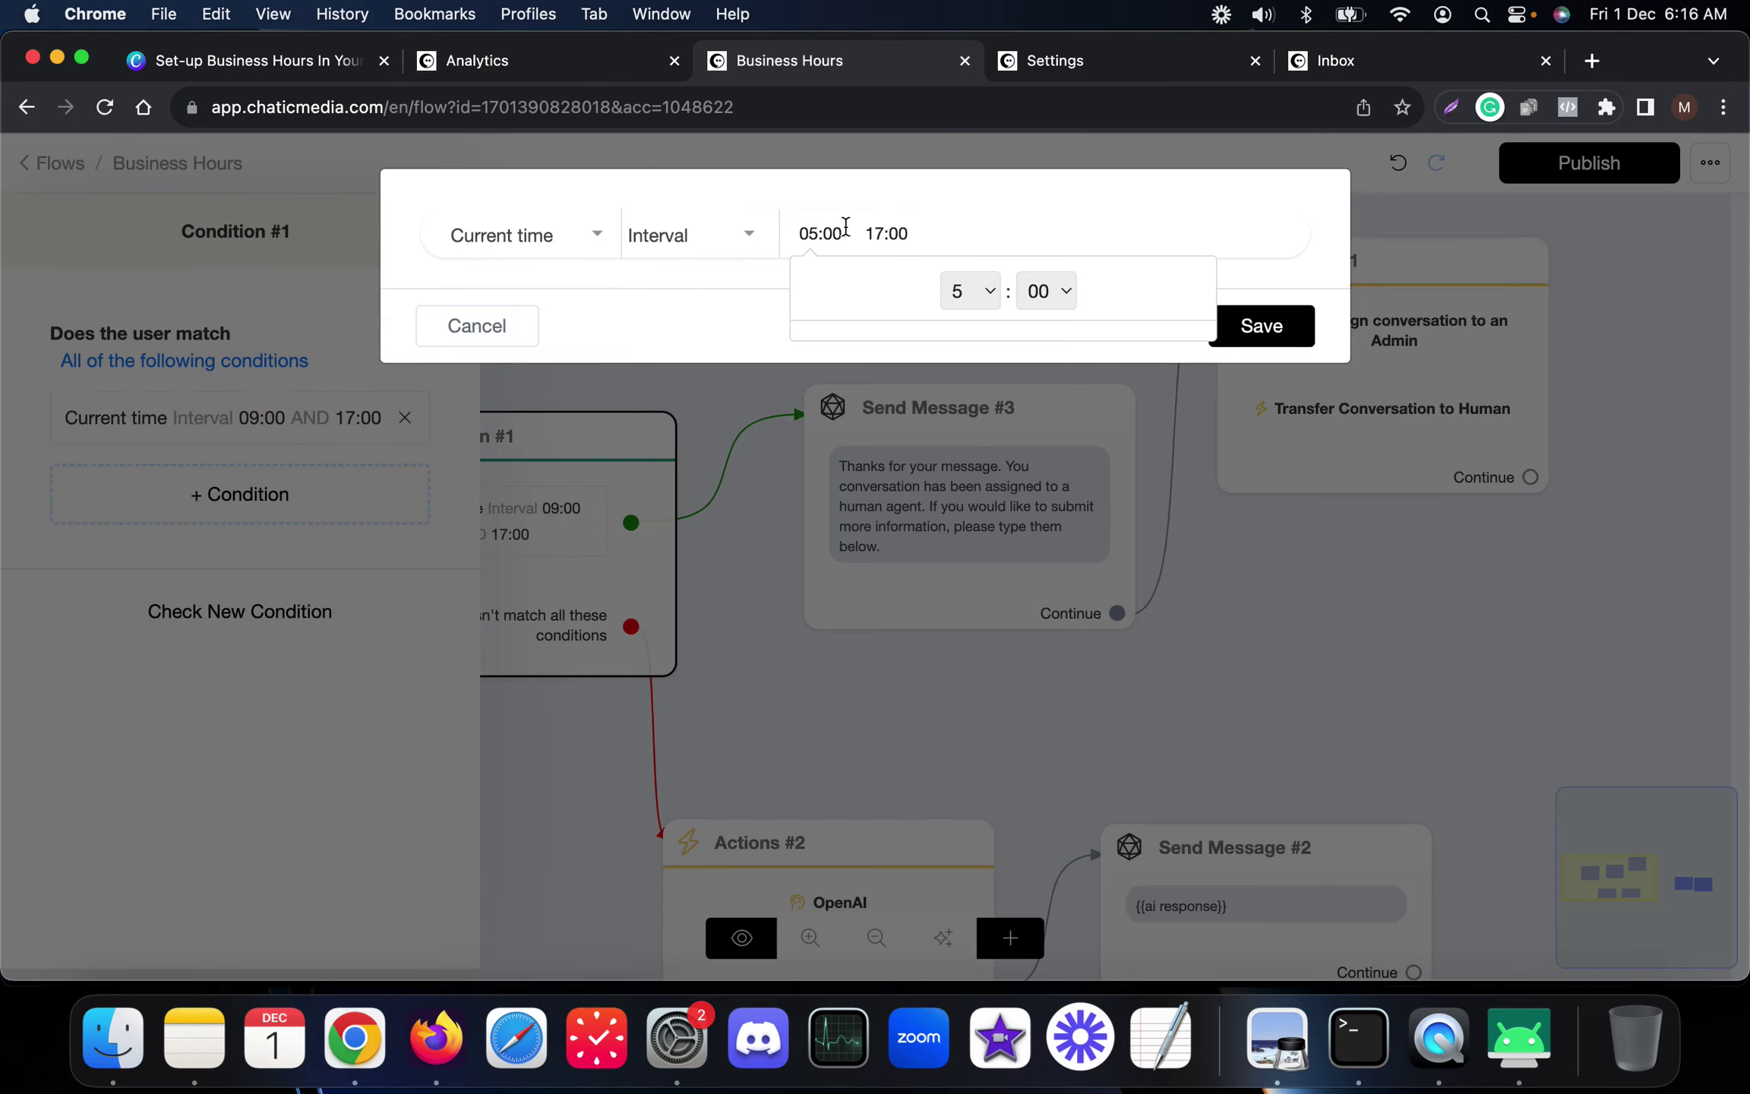
click(1263, 266)
click(1260, 326)
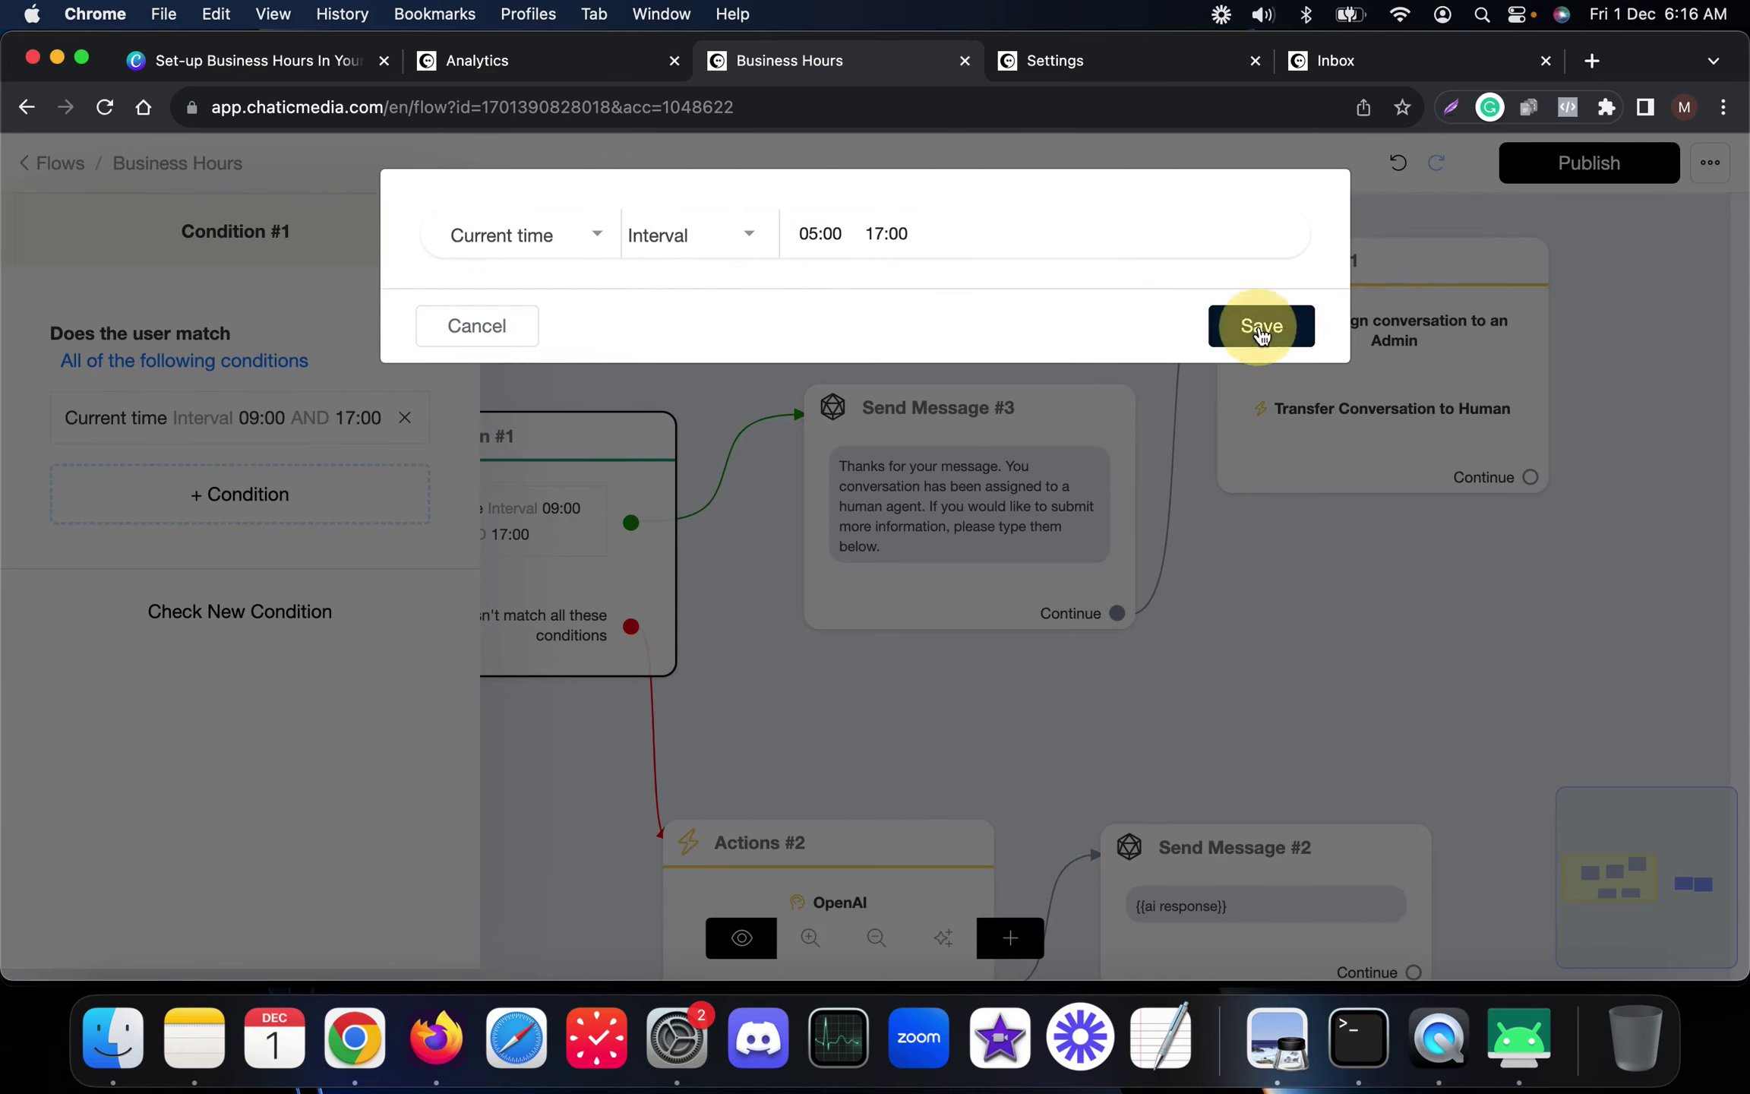
click(1569, 164)
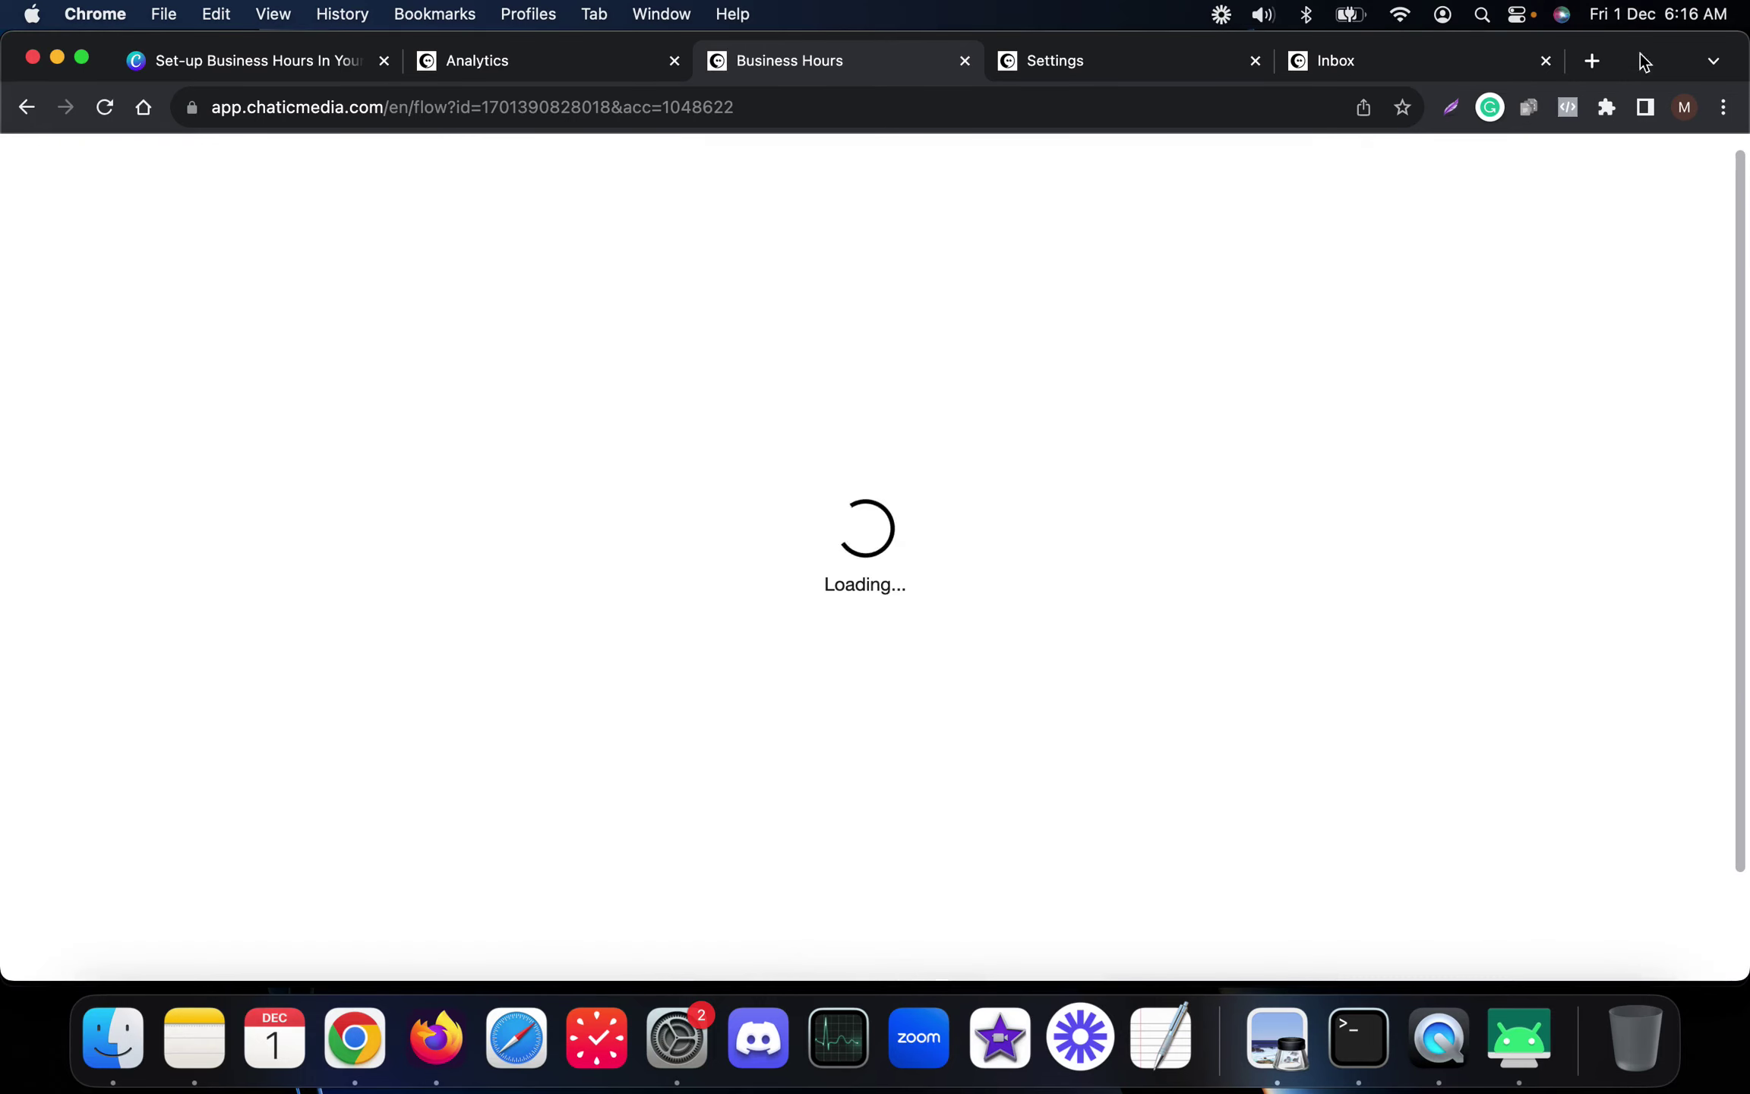
Show the inbox beside the mirrored phone and send "Hi" in the Chatic Media Messenger chat to test the in-hours reply
click(1113, 55)
click(1321, 62)
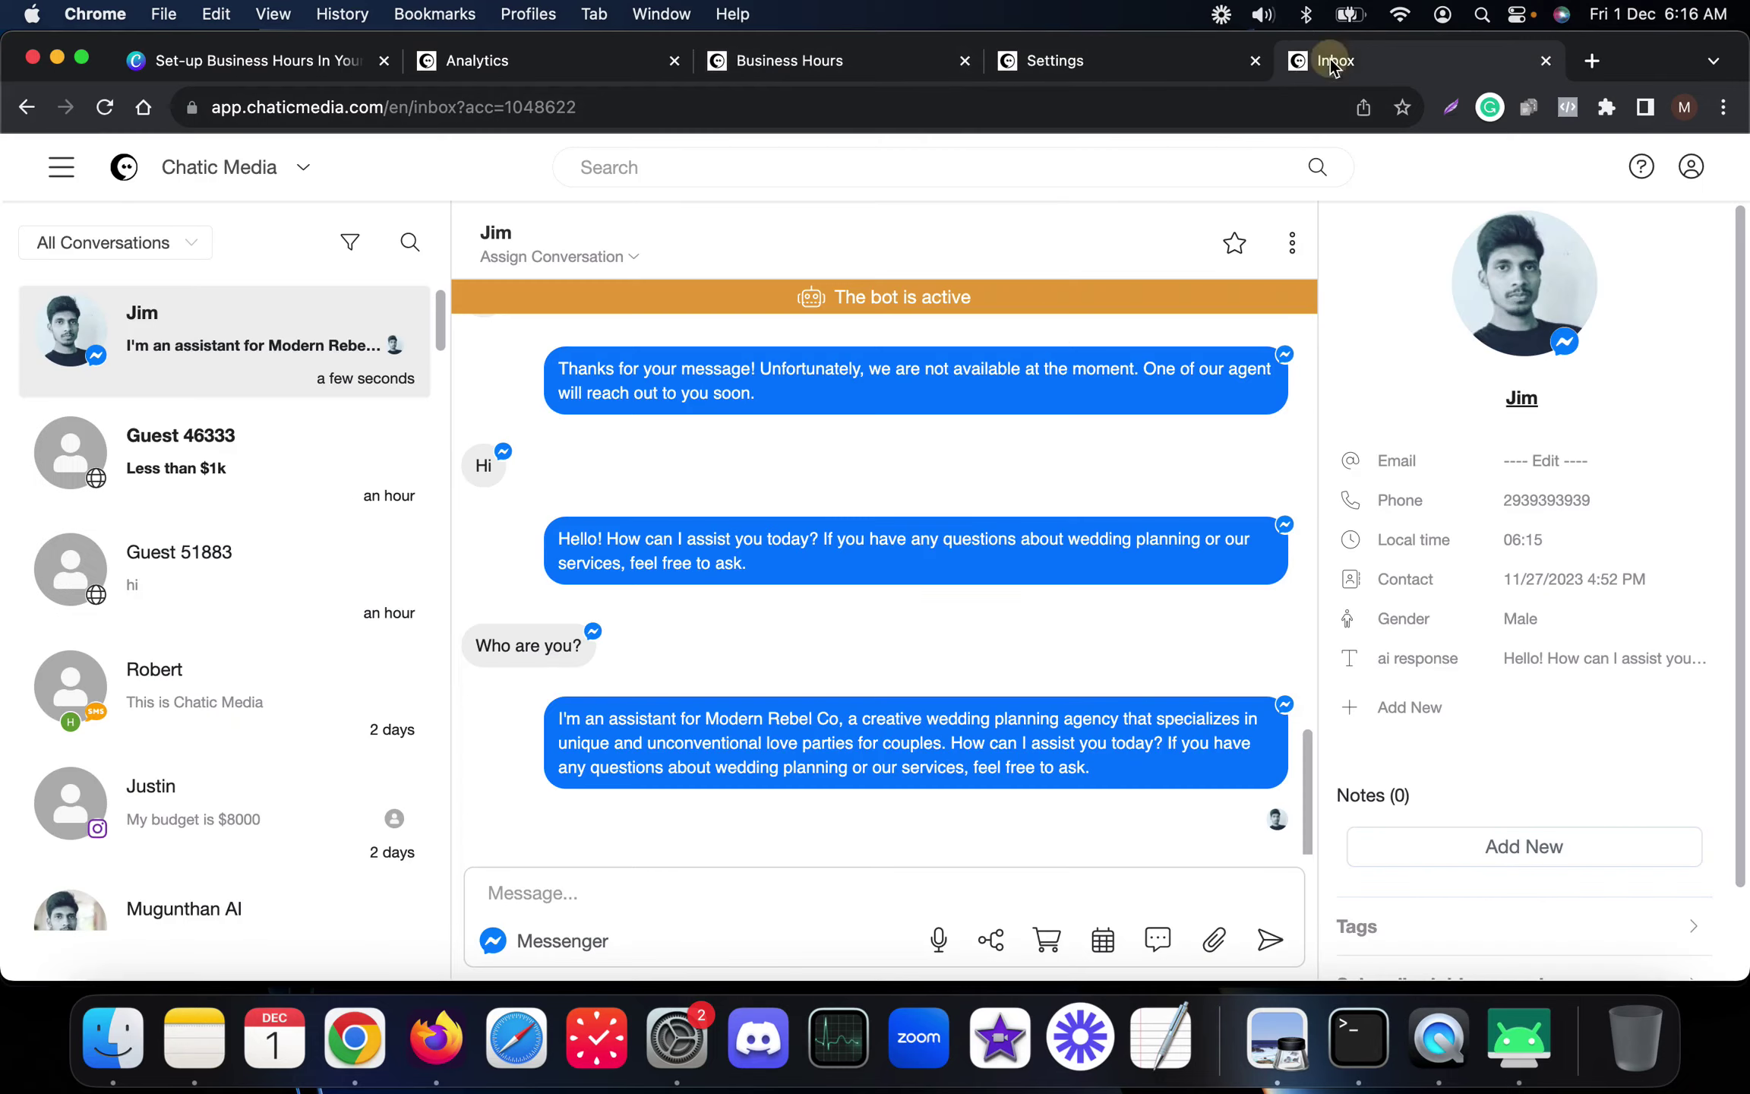
click(1518, 1034)
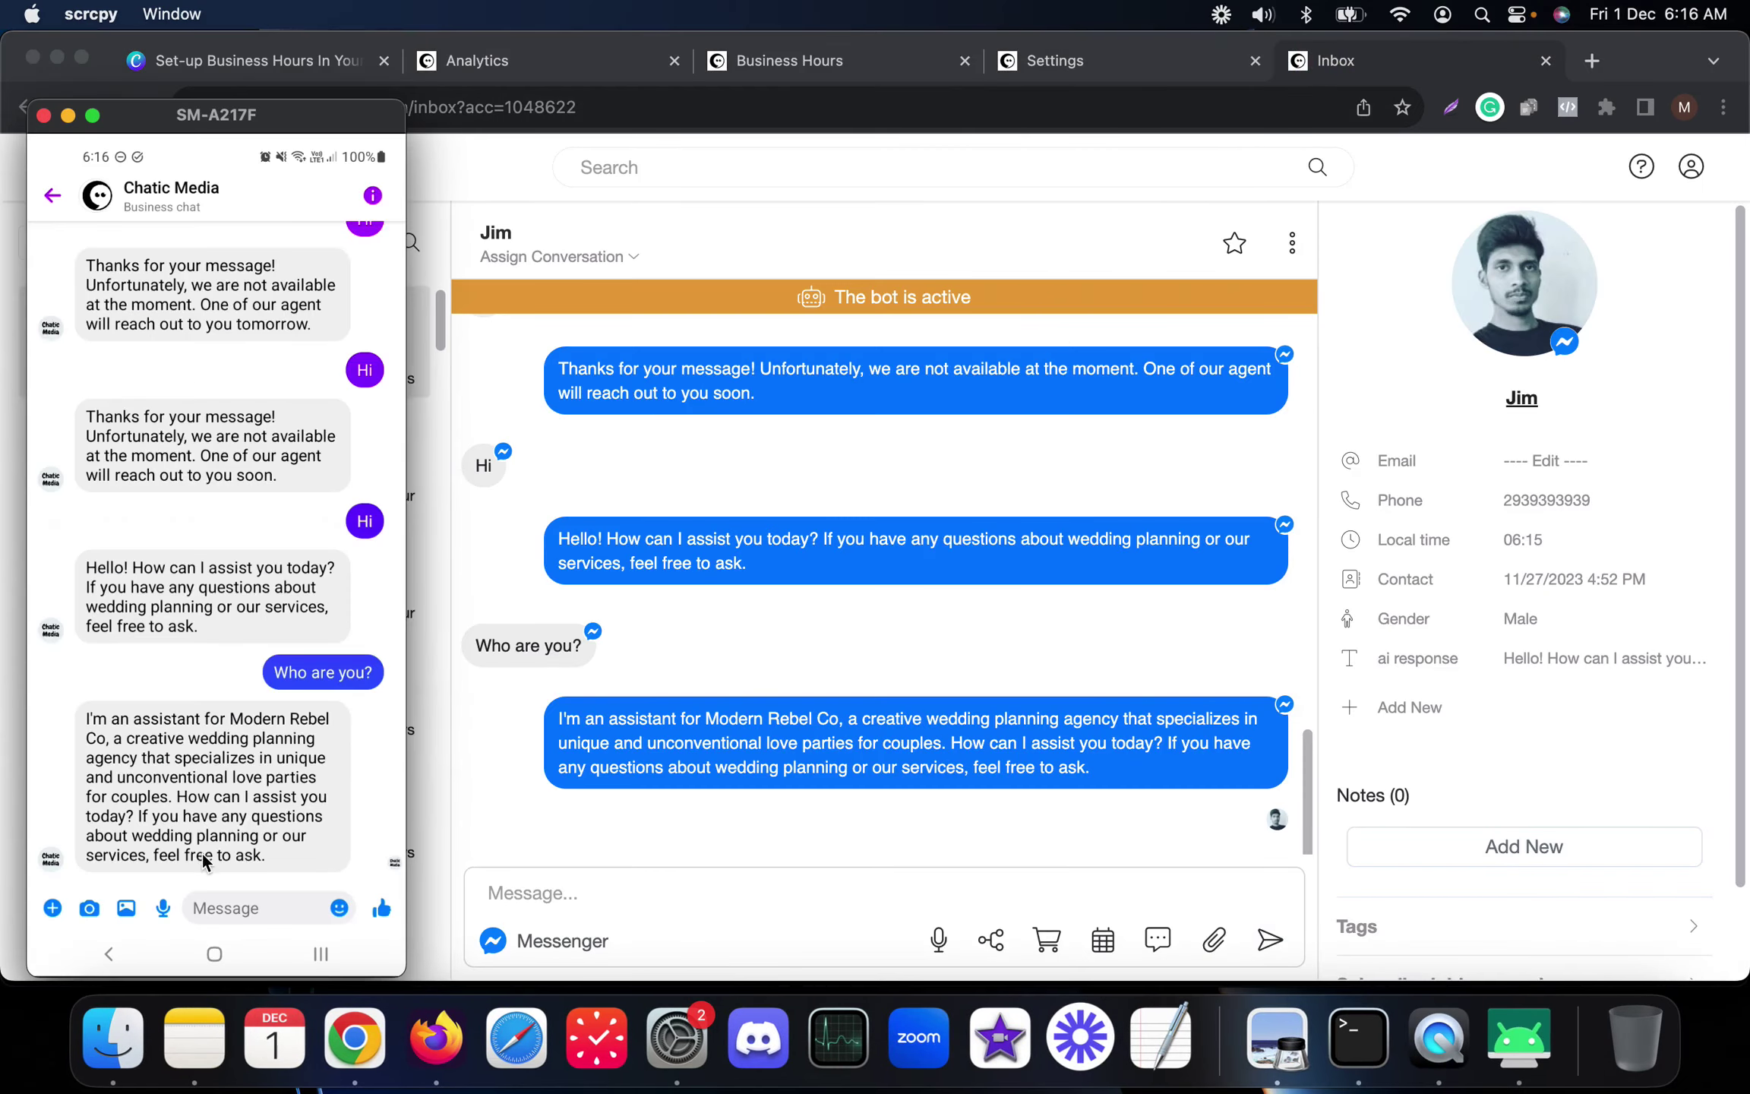
click(207, 907)
text(Hi)
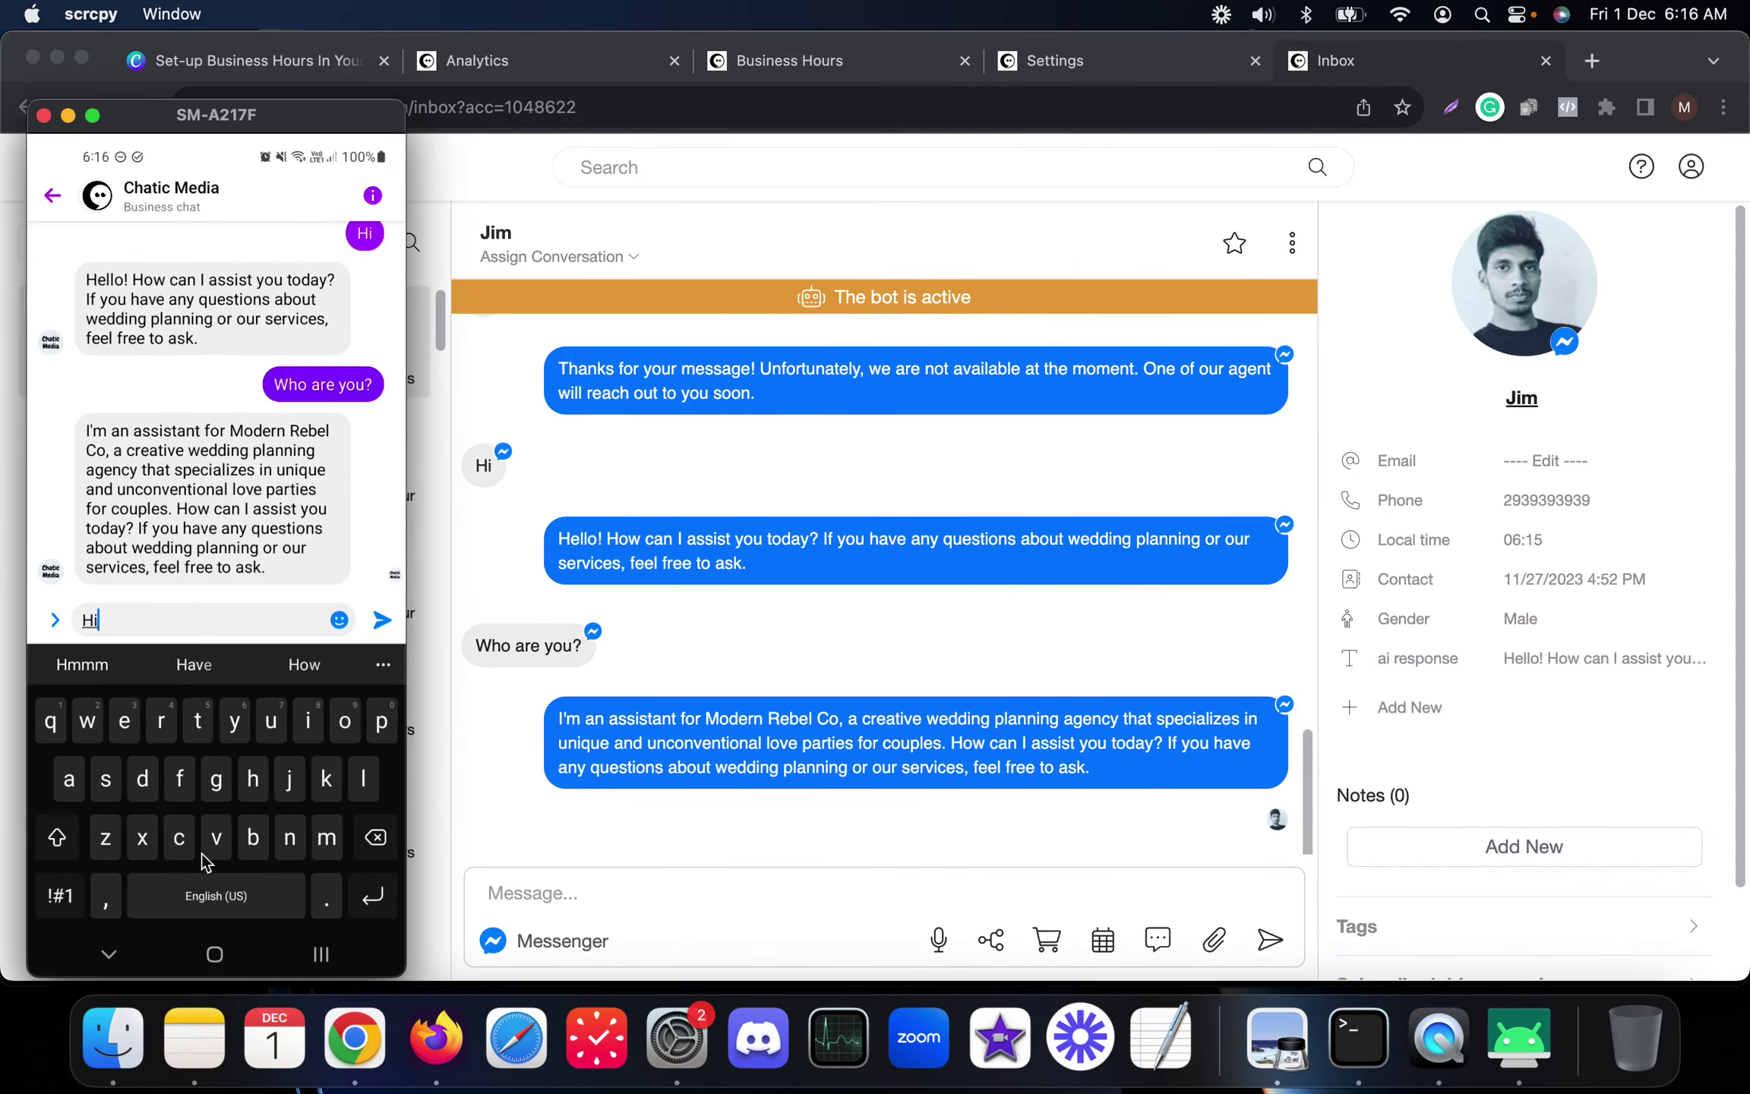
key(Return)
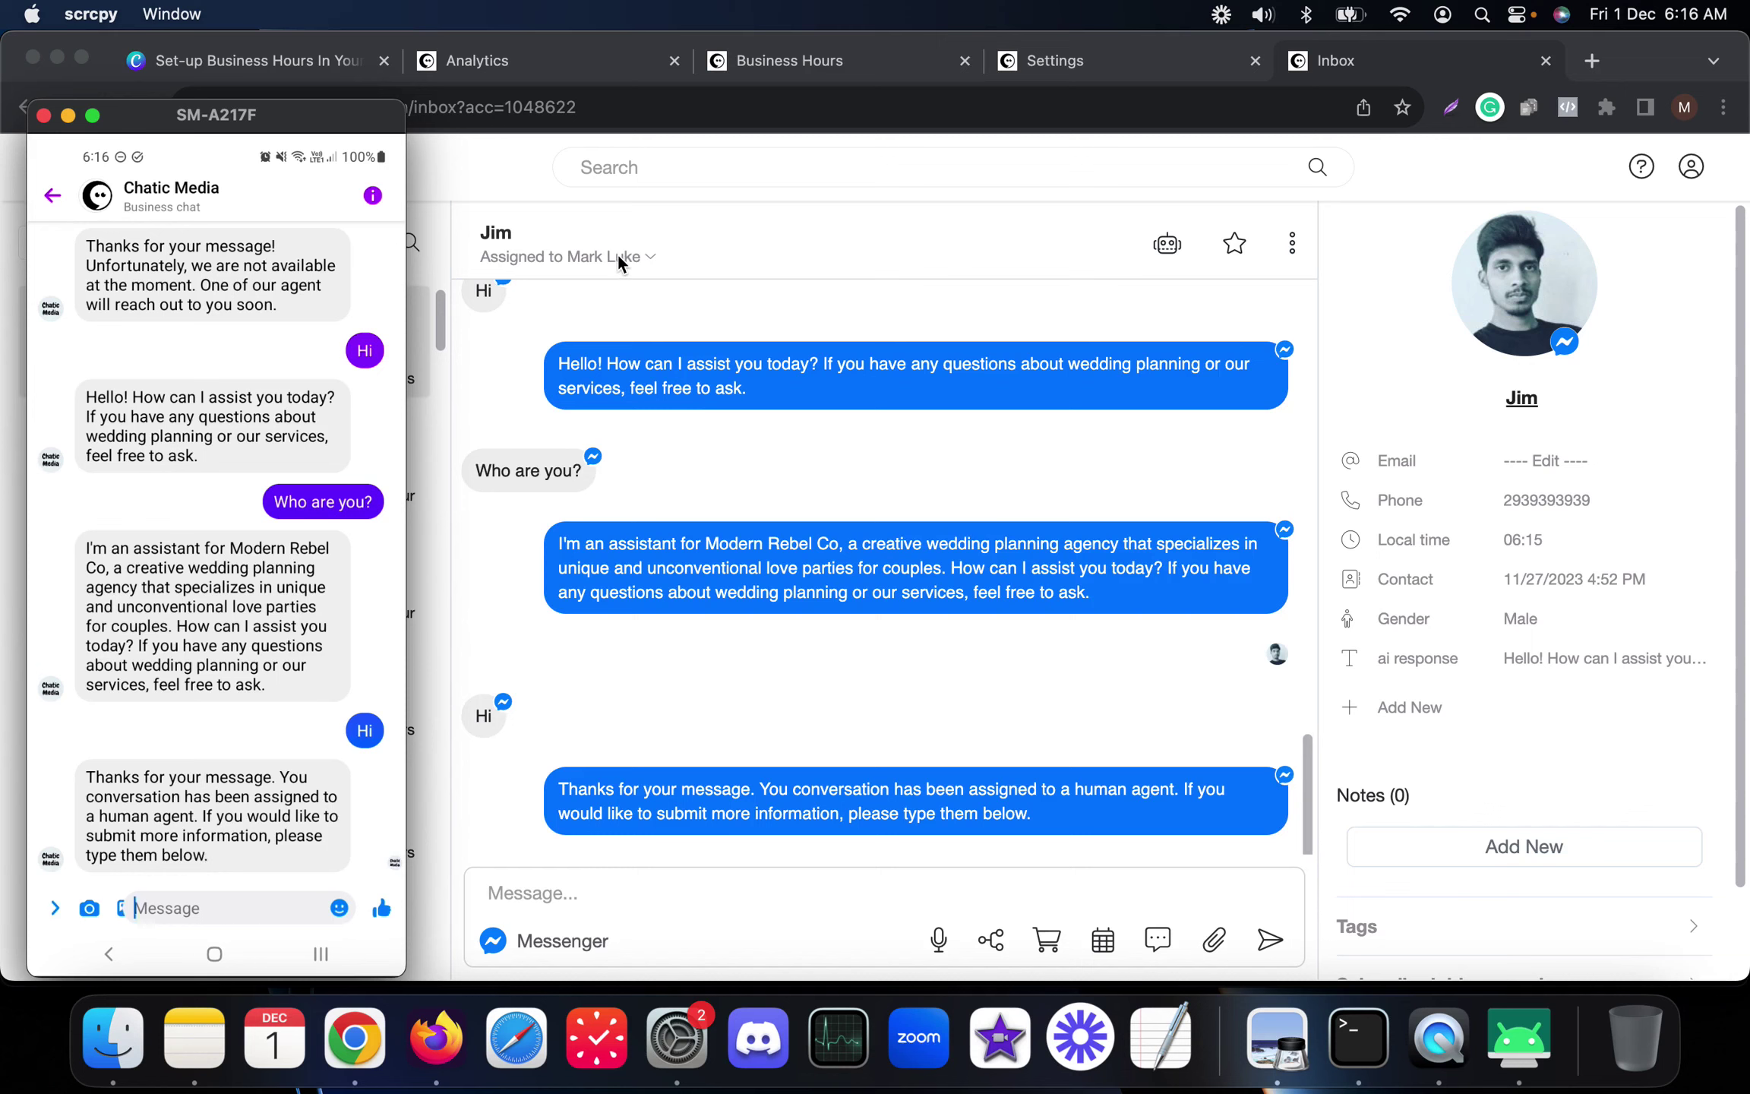
Send the follow-up test messages "Shsisj", "Shskkd" and "Dhdjd" from the phone's chat and hide its keyboard
text(Shsisj)
key(Return)
text(Shskkd)
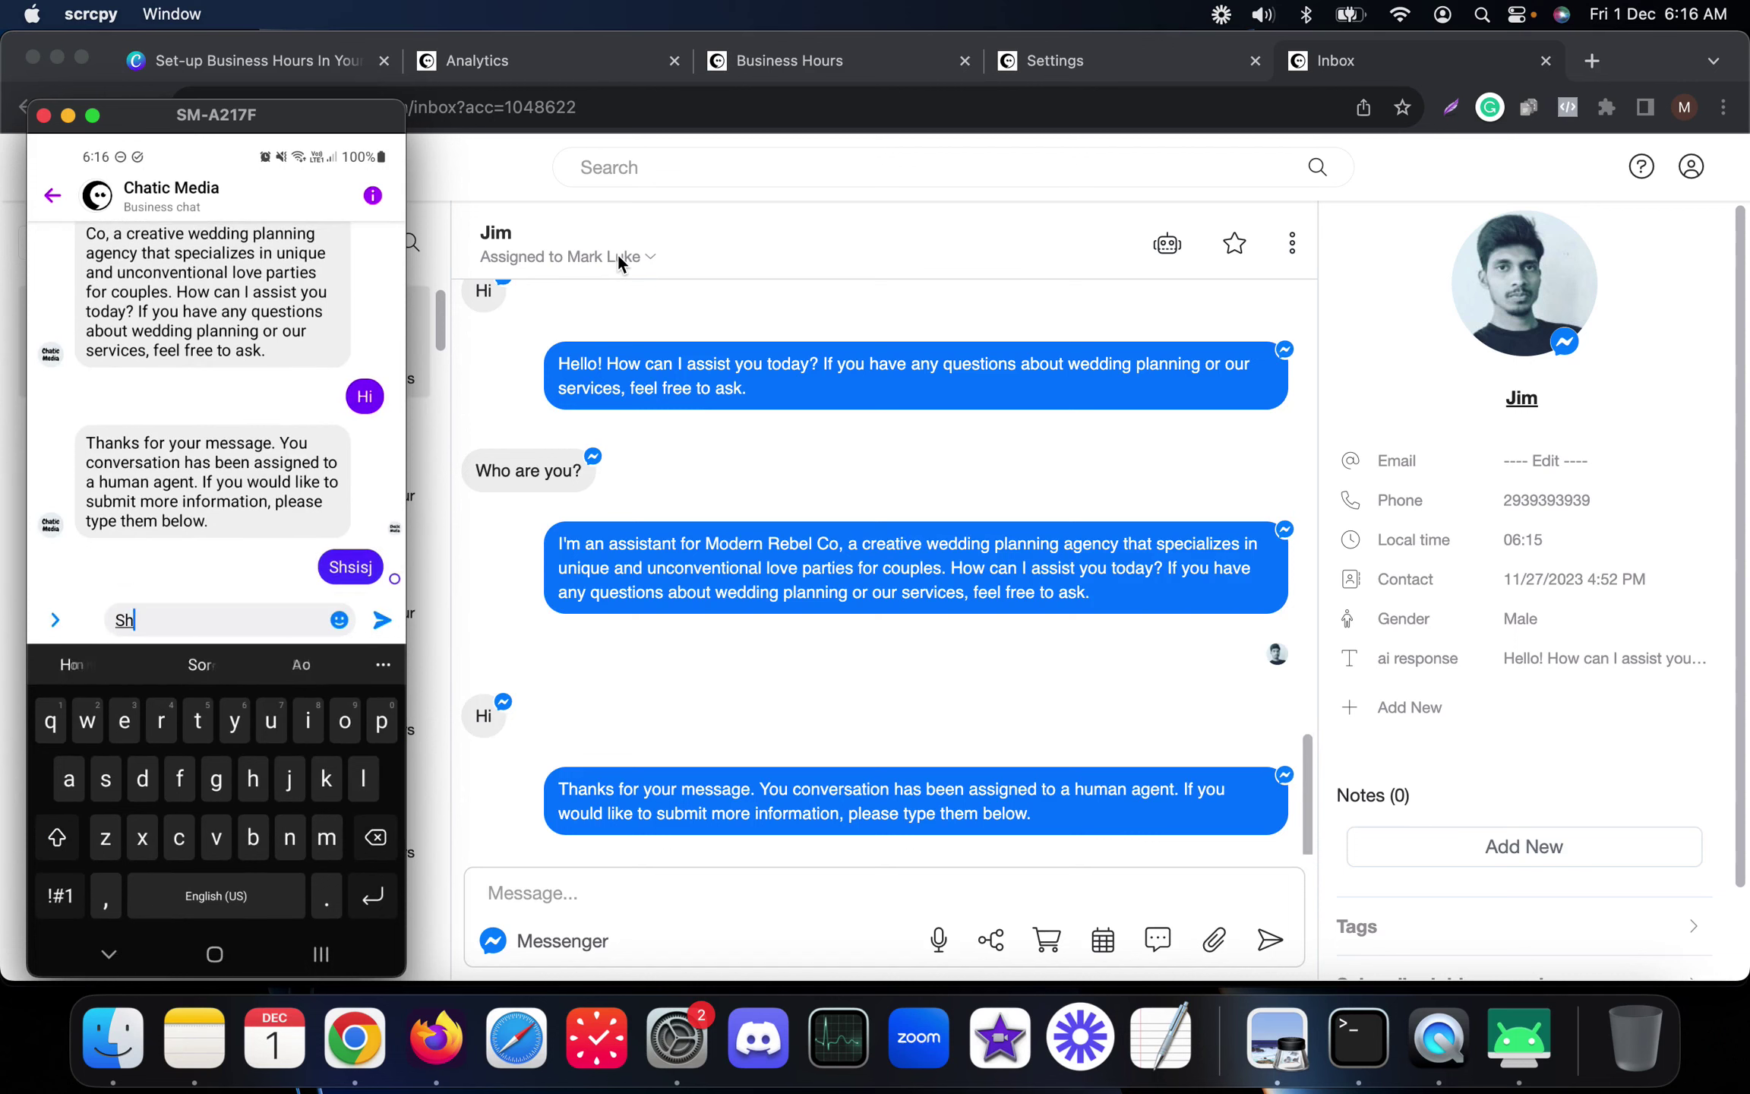
key(Return)
text(Dhdjd)
key(Return)
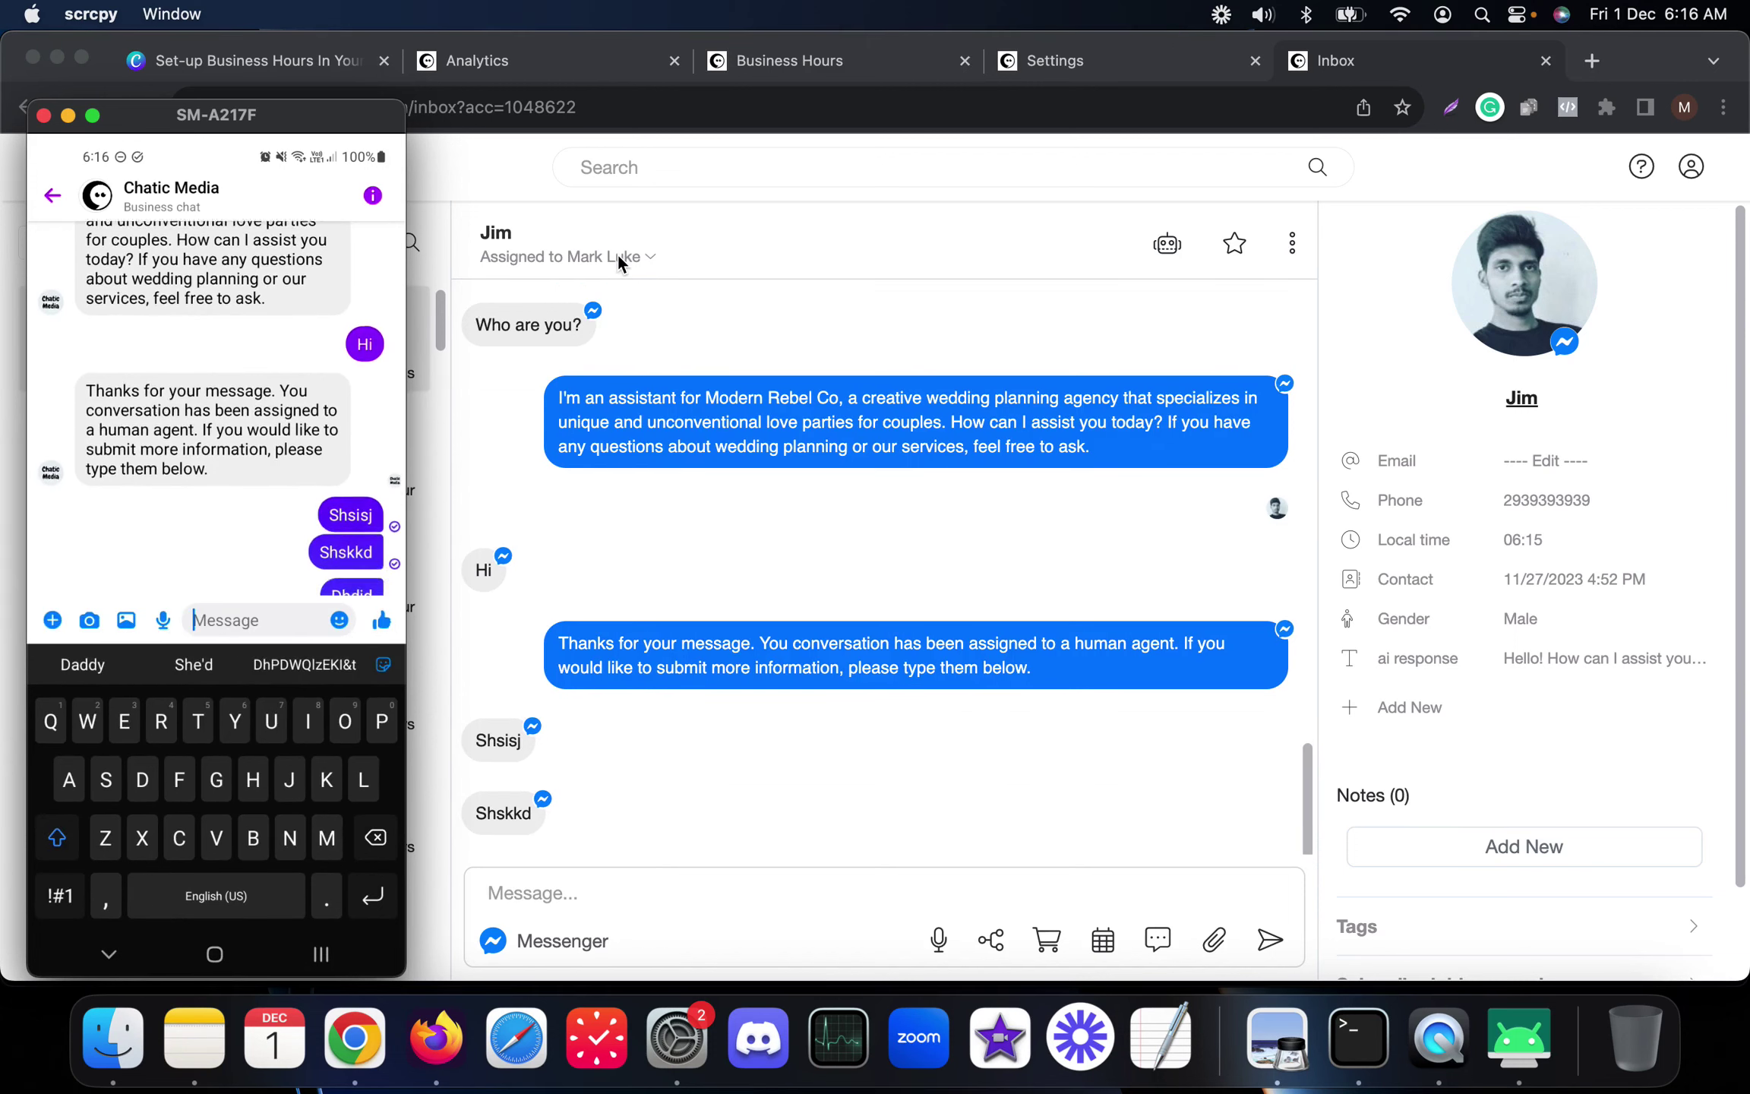
key(Escape)
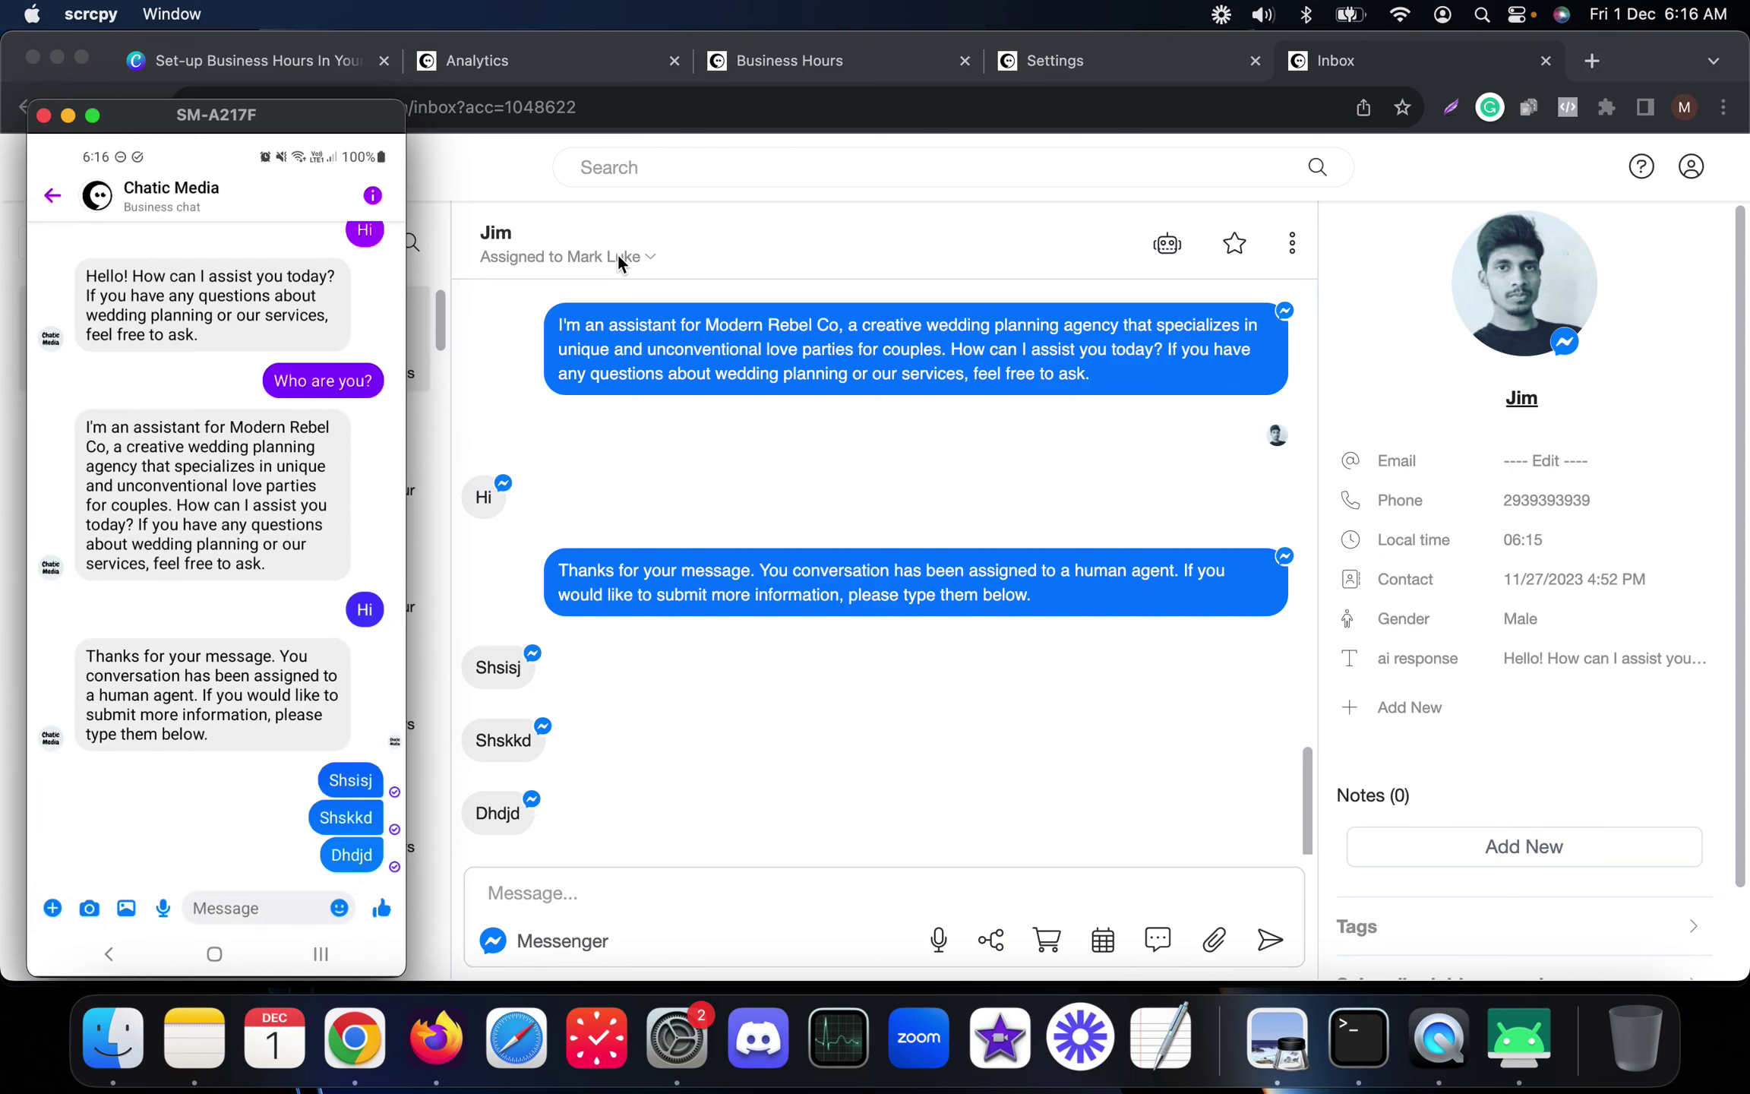
Leave the phone mirror and switch to the Canva title slide about setting up business hours in a chatbot
click(662, 487)
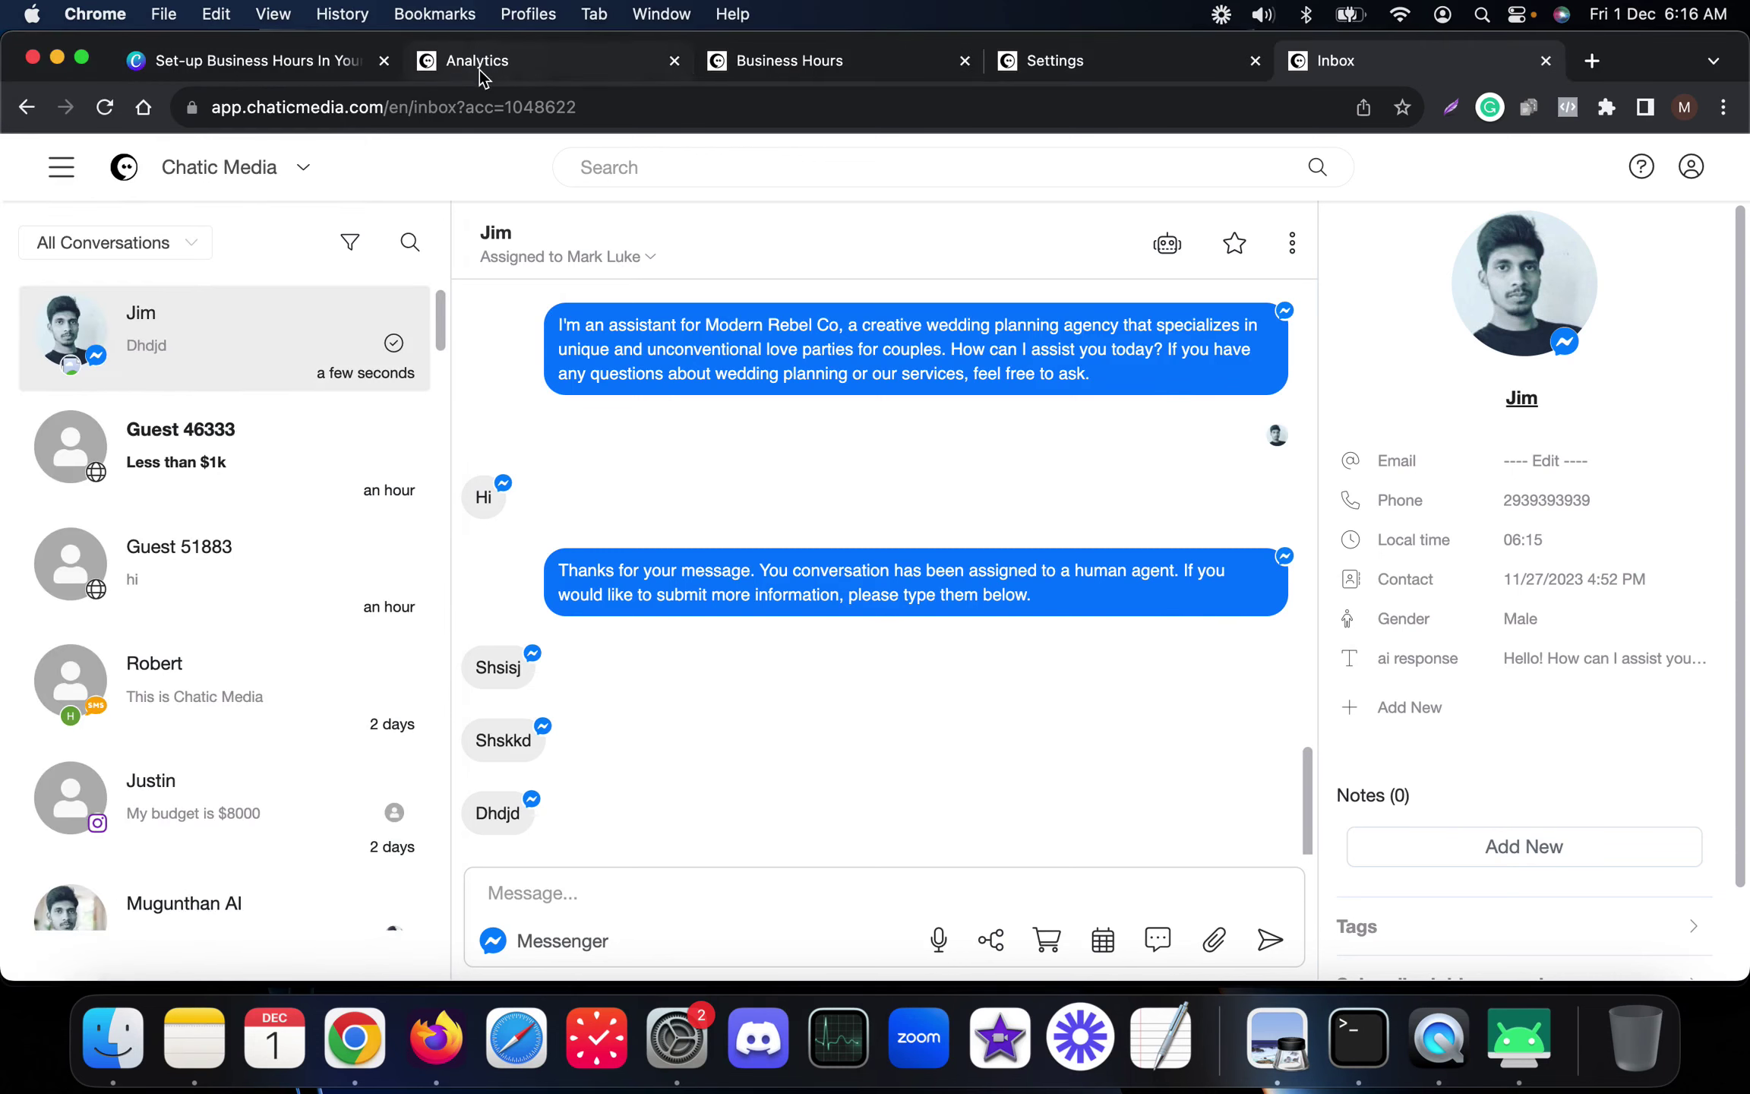
click(480, 70)
click(237, 58)
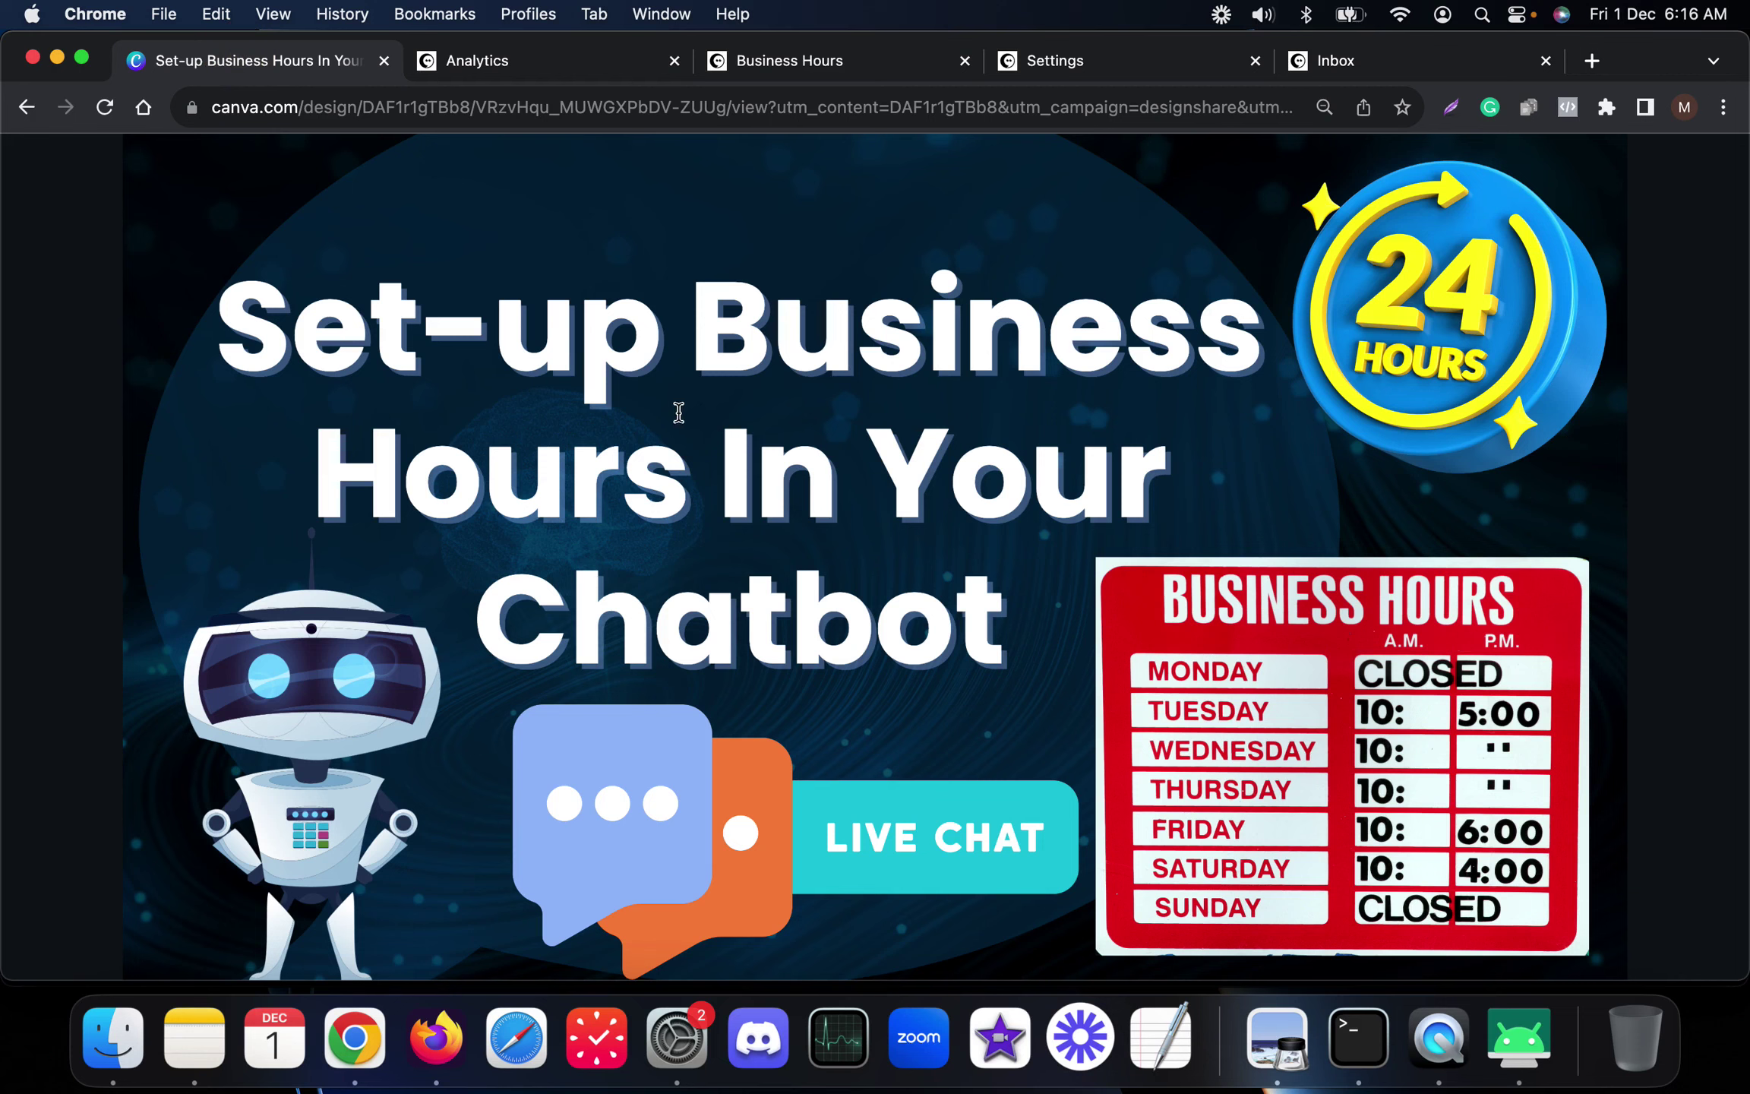